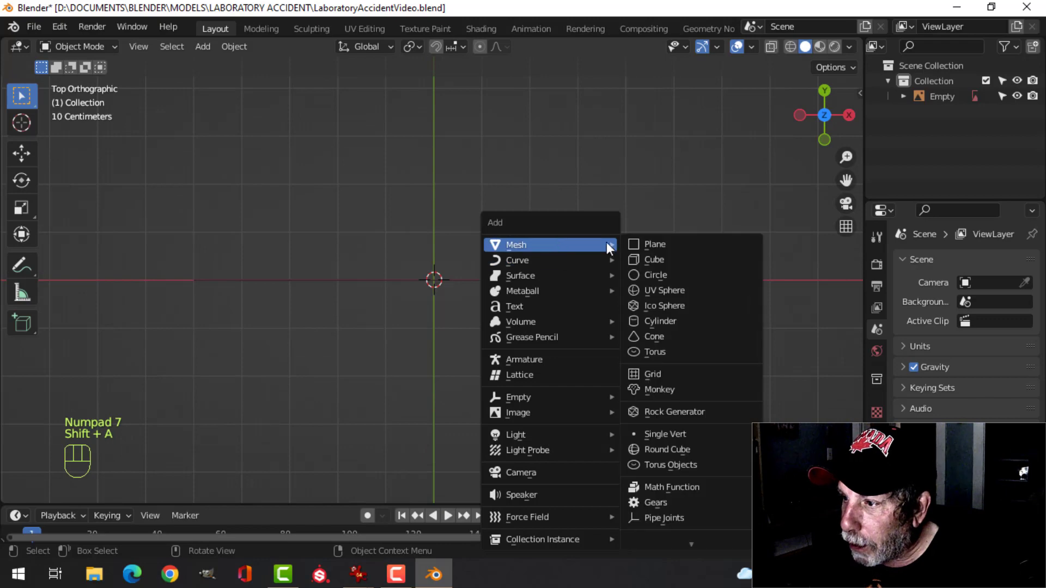
- Add a mesh plane at the world origin and scale it up by a factor of 2
click(648, 243)
text(s)
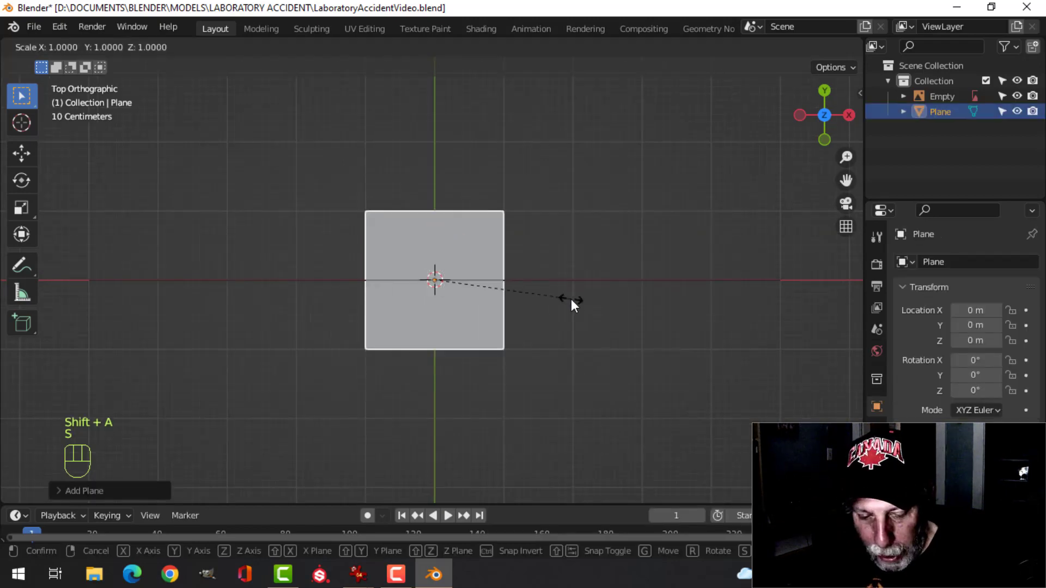
text(2)
click(571, 299)
- Bevel the plane's four corner vertices by about 0.1 m with one segment to chamfer the corners
key(Tab)
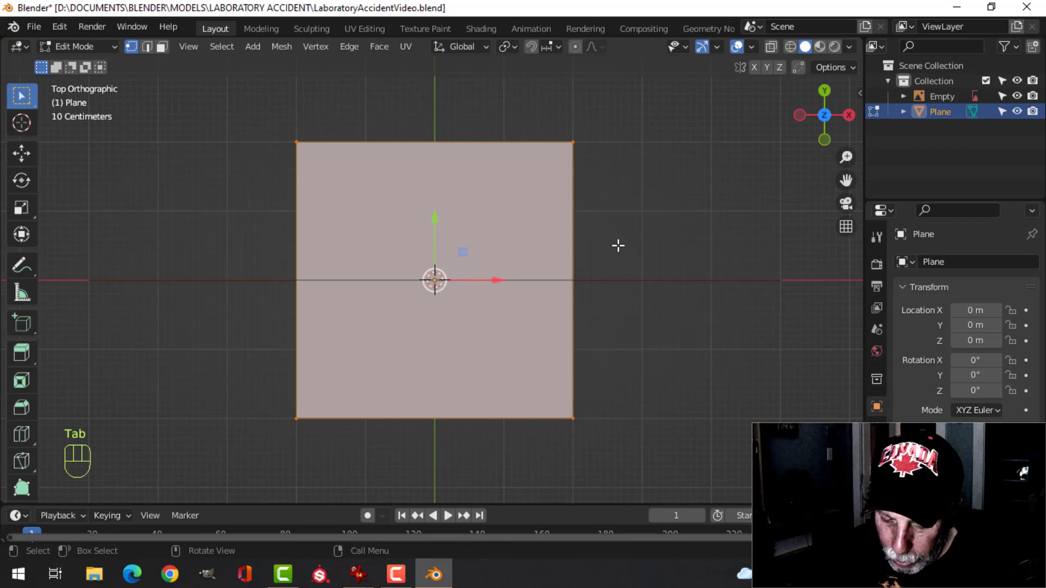
key(ctrl+shift+b)
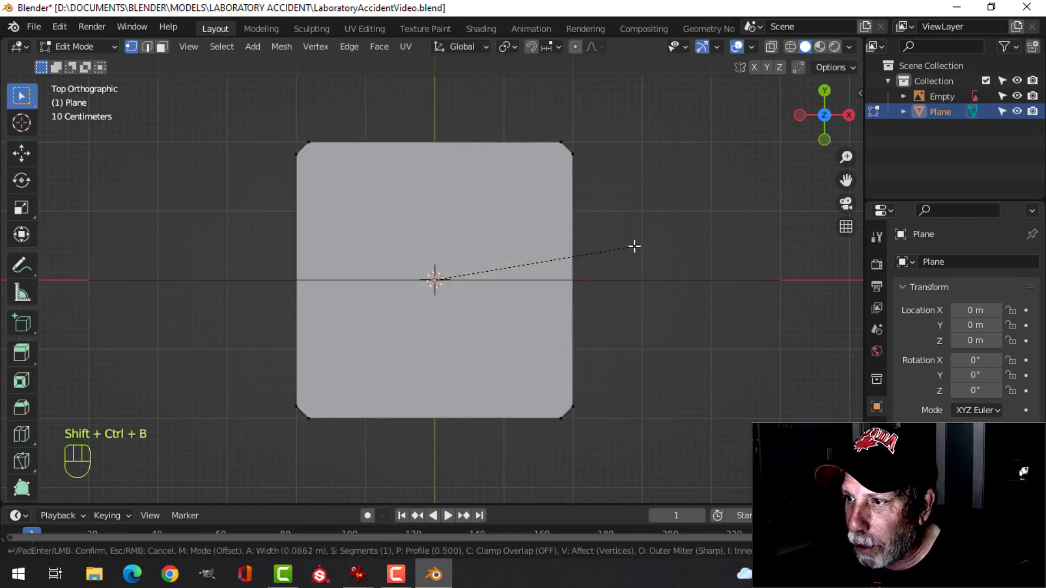
click(637, 247)
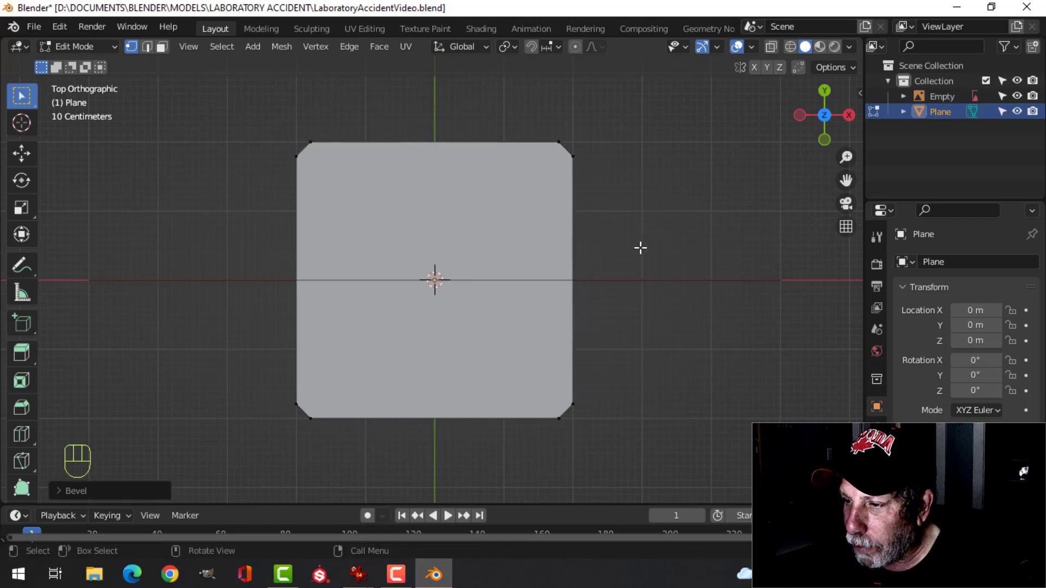
- Hide the reference image empty and extrude the whole plane downward along Z into a thin slab
key(a)
key(KP_1)
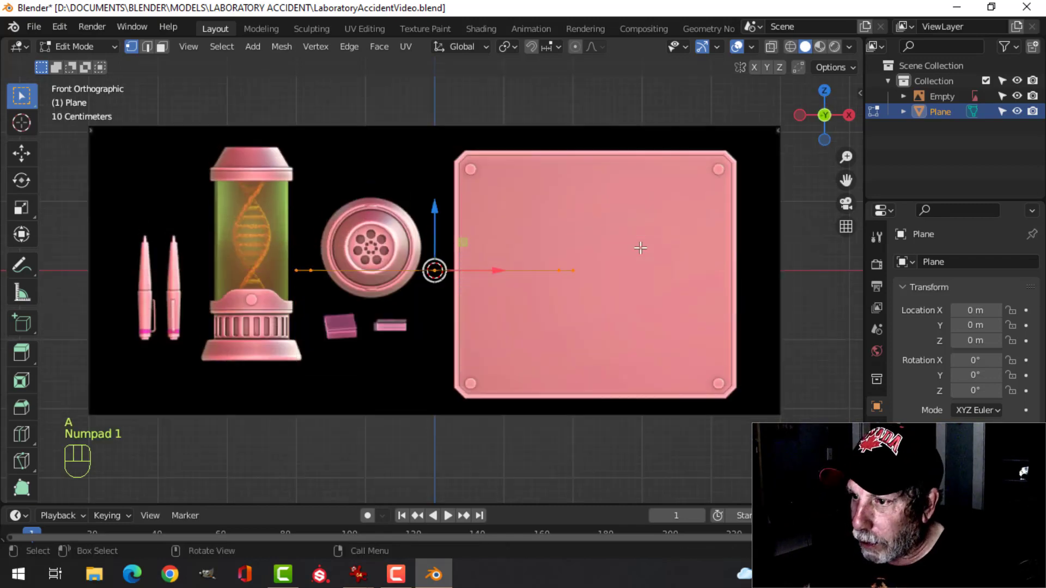
click(1016, 96)
scroll(618, 287, up, 3)
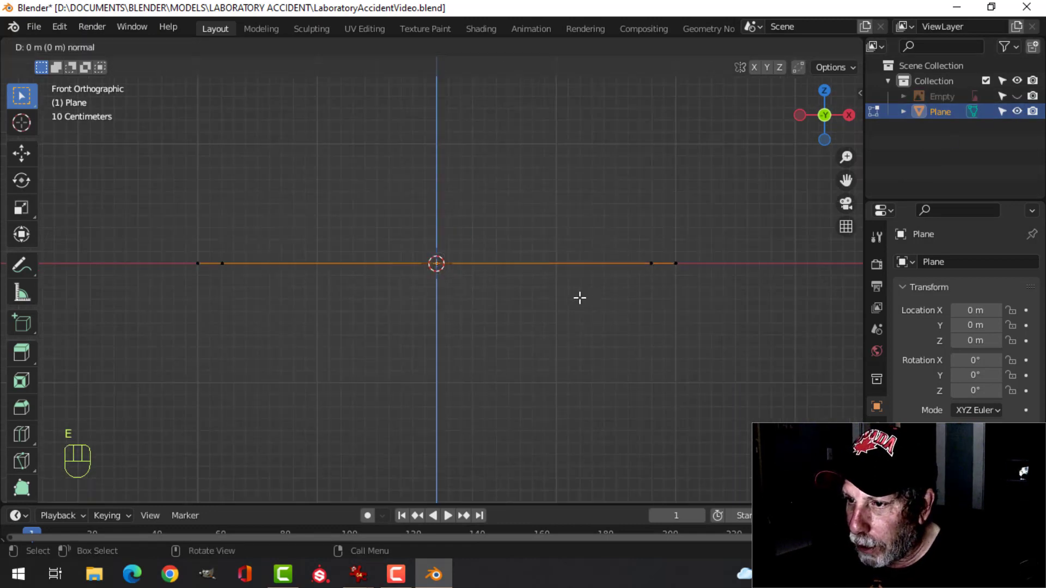
key(e)
drag(443, 203, 446, 220)
middle_drag(446, 220, 262, 243)
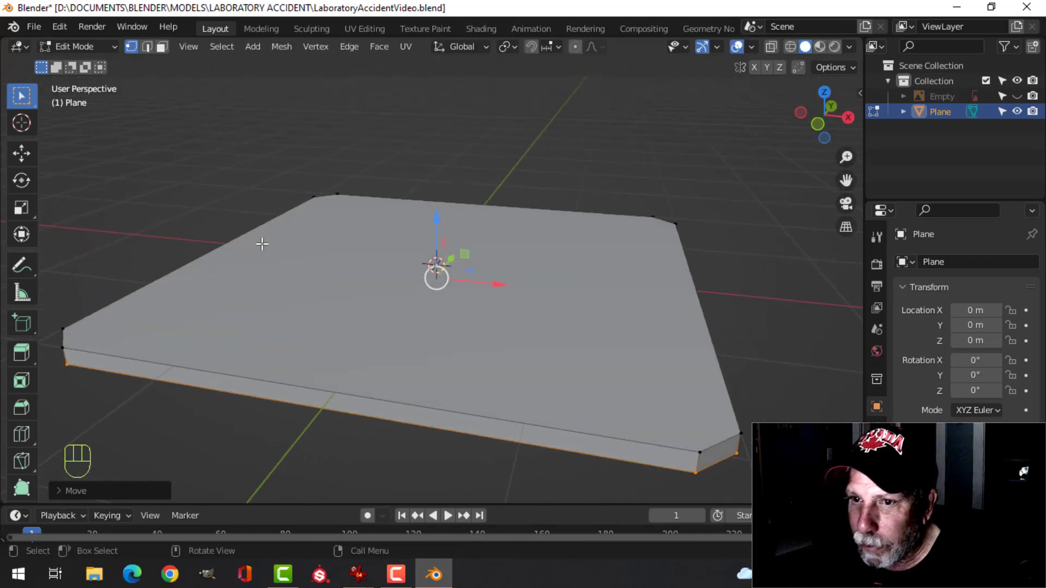
- Inset the slab's top face slightly to leave a narrow border around its edge
click(25, 159)
key(3)
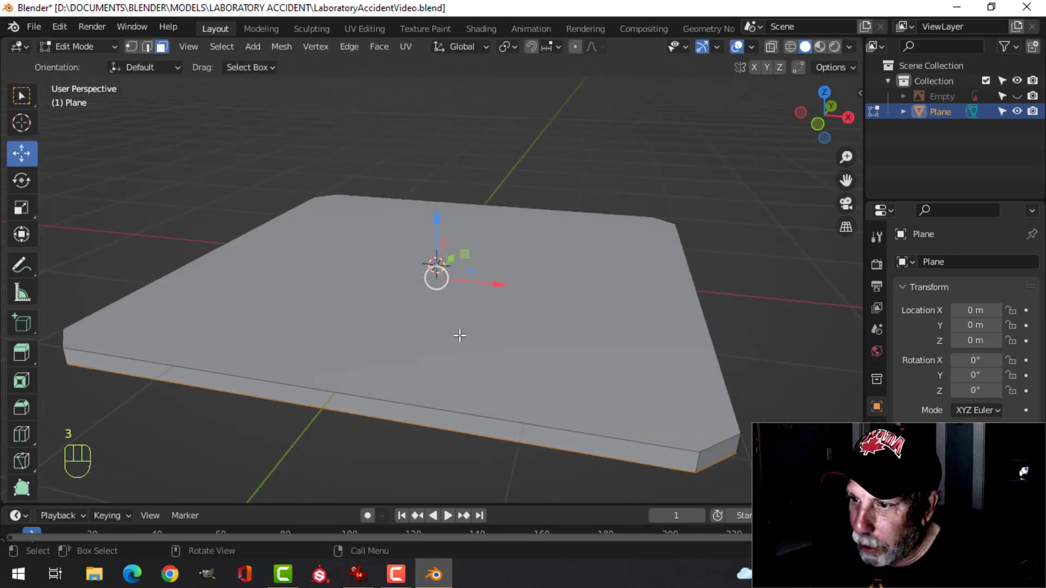
click(507, 331)
shift+middle_drag(684, 343, 606, 303)
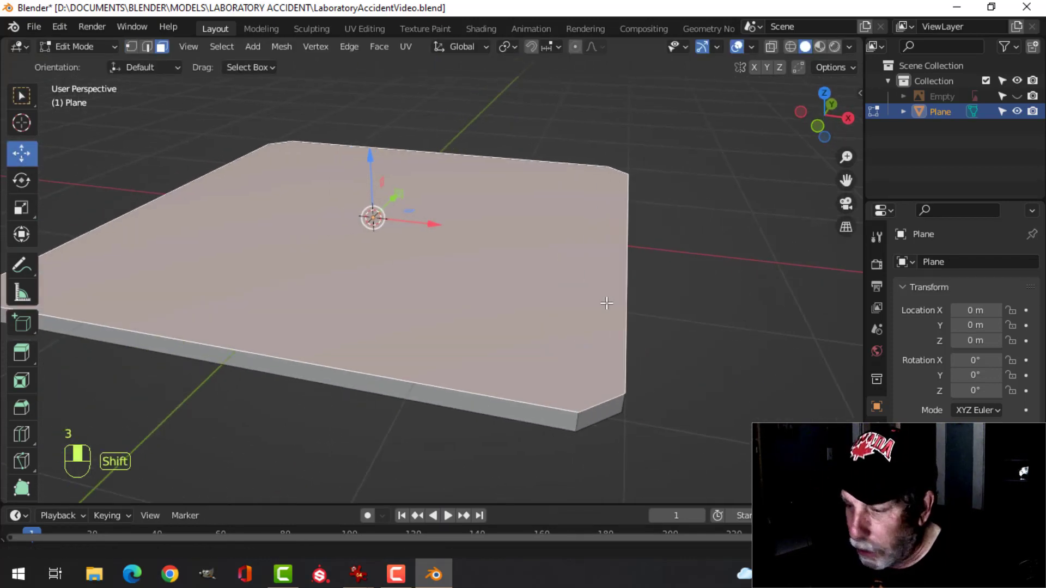
key(i)
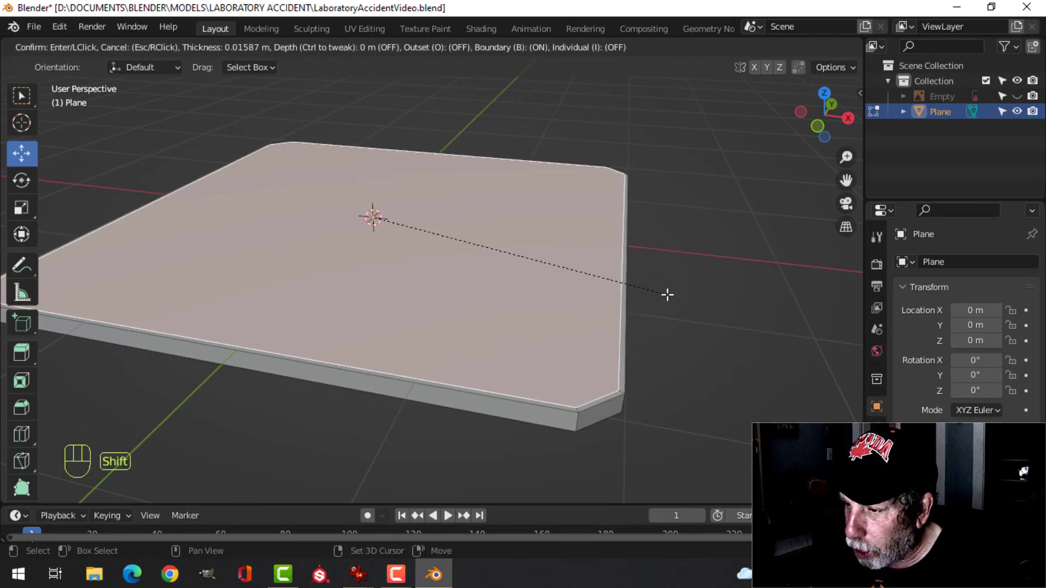
click(646, 295)
- Bevel the inset edge loop on the top face very narrowly with one segment to make a thin face strip
key(2)
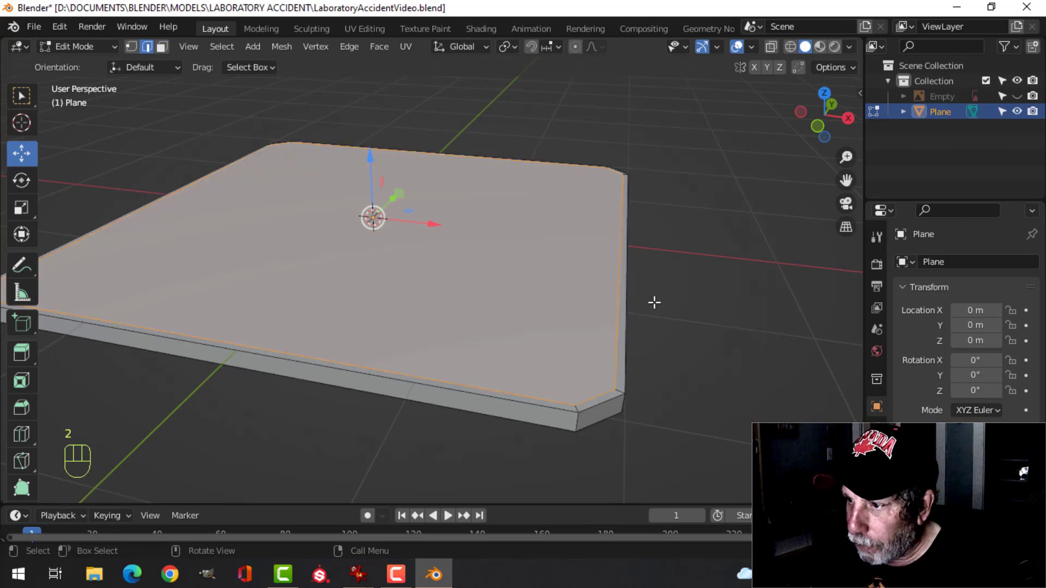
scroll(681, 339, up, 1)
key(alt+a)
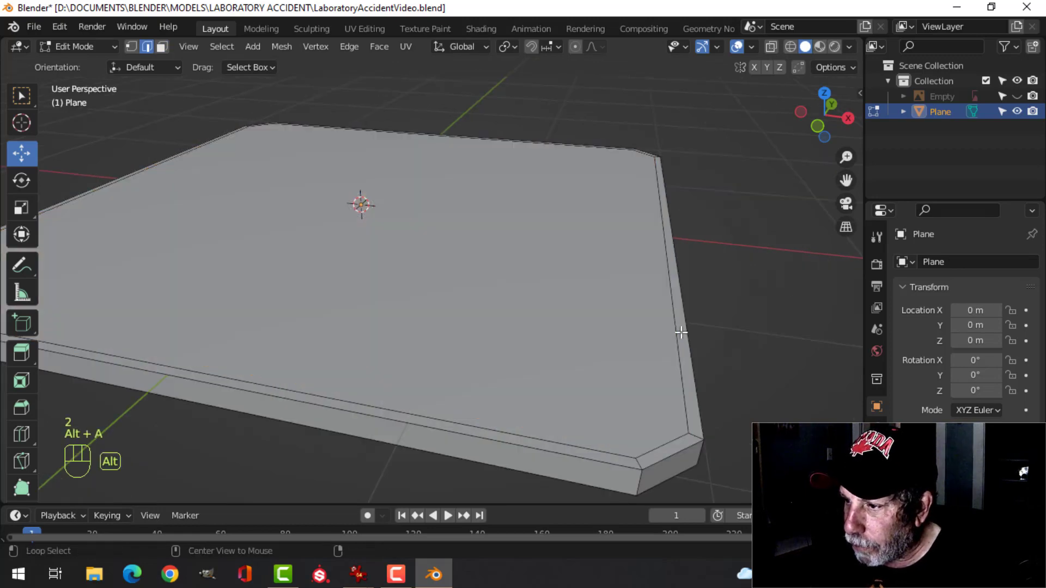
alt+shift+click(673, 326)
shift+middle_drag(703, 310, 632, 277)
middle_drag(632, 281, 602, 223)
scroll(637, 304, up, 1)
key(ctrl+b)
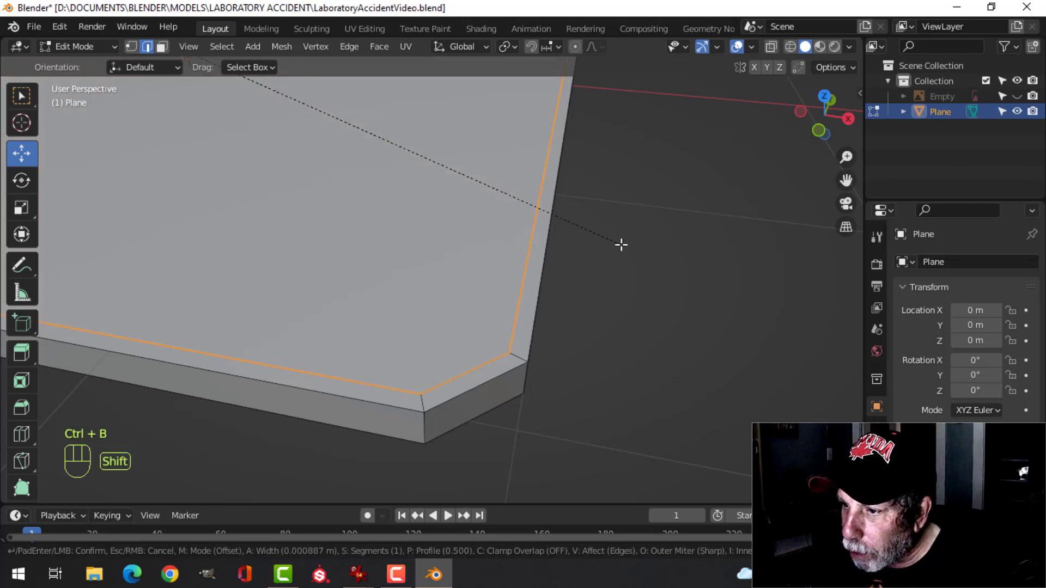
click(572, 278)
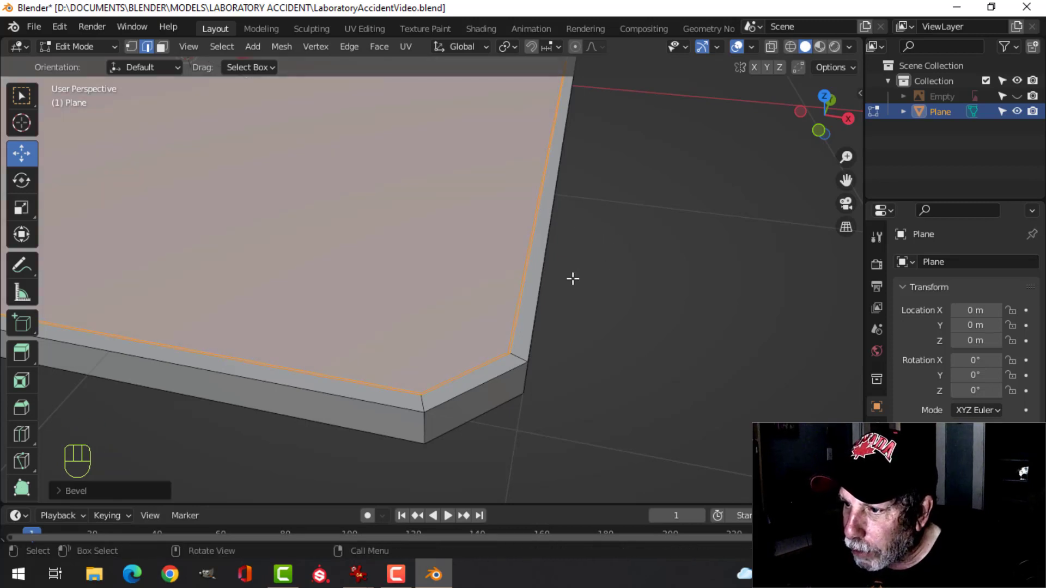
- Extrude the thin face loop around the top into the slab by about 0.003 m to form a groove
key(3)
scroll(583, 327, up, 5)
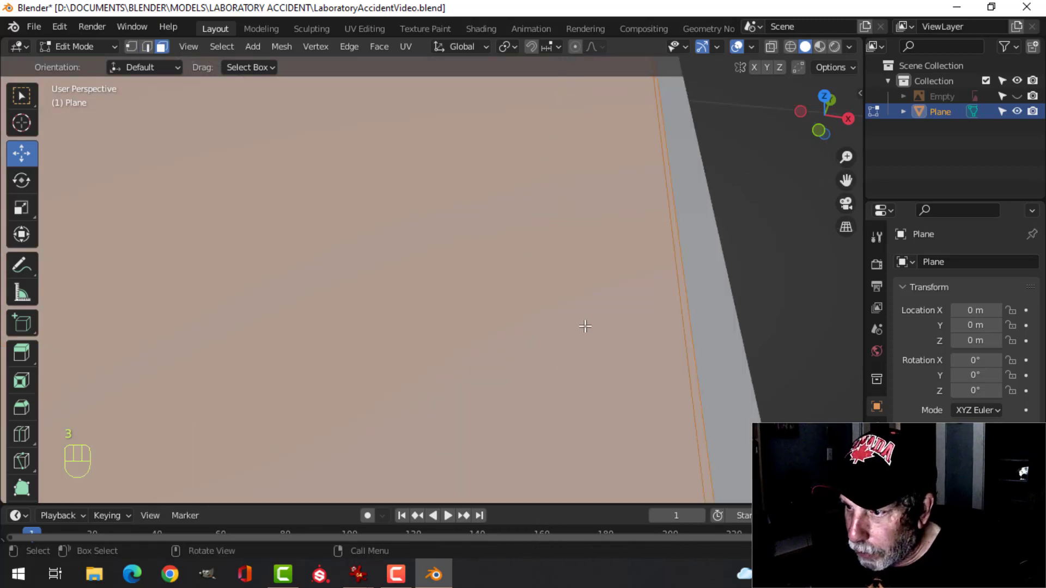
shift+middle_drag(583, 327, 588, 290)
key(alt+a)
alt+shift+click(597, 252)
scroll(556, 273, down, 6)
scroll(568, 305, up, 3)
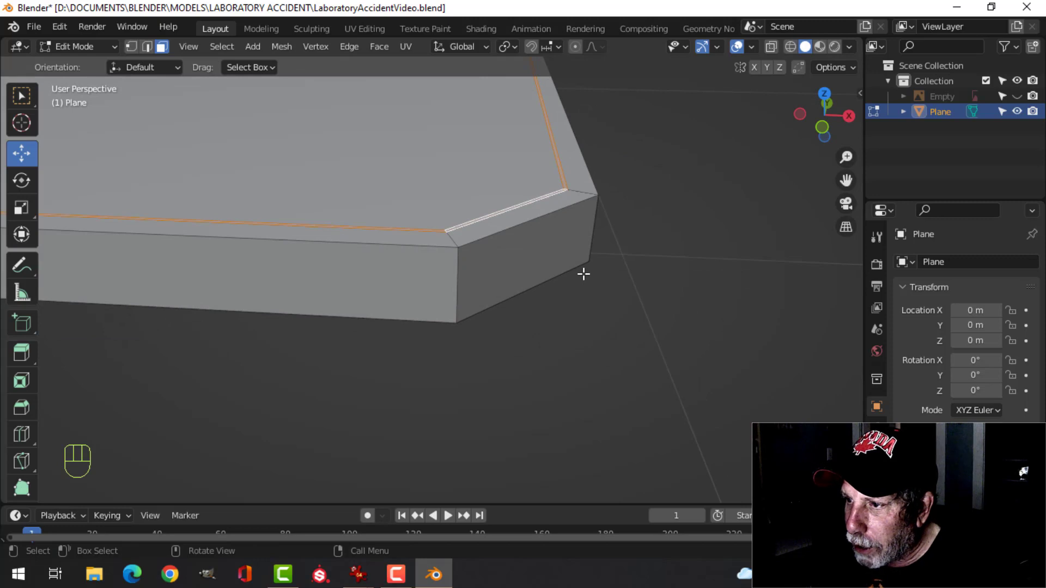
key(e)
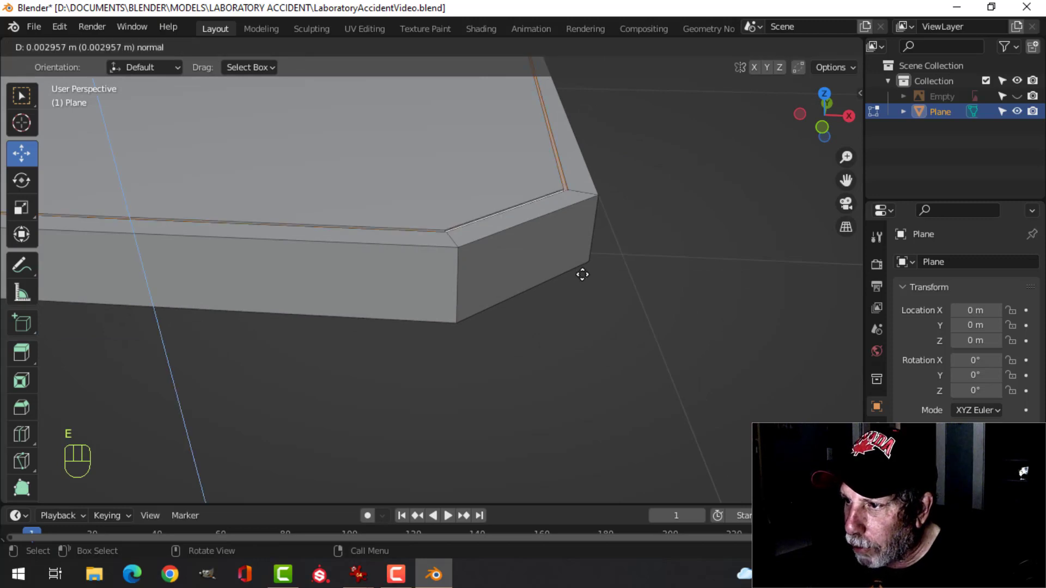
click(583, 275)
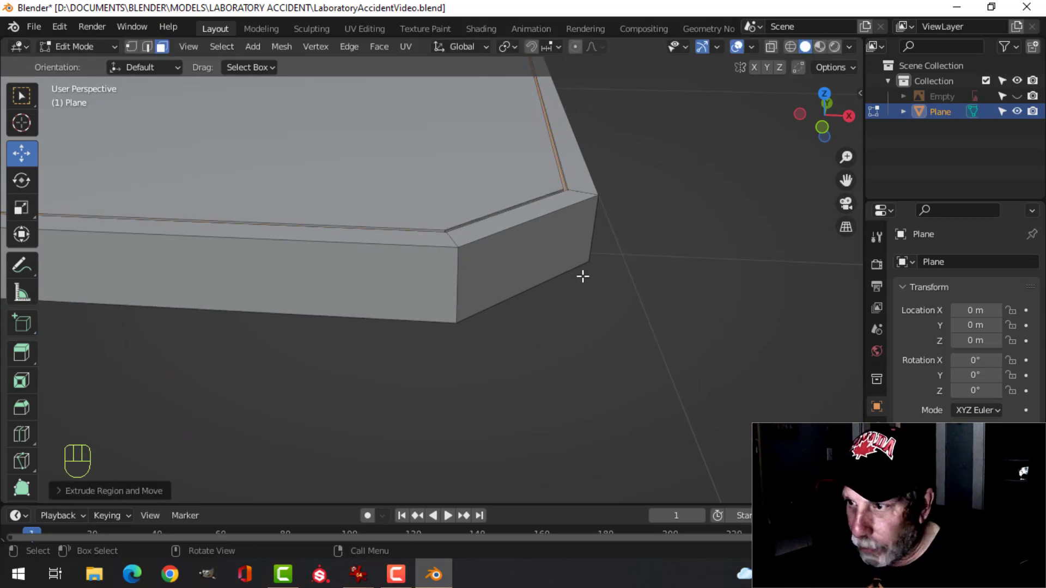
- Bevel the groove's upper edge loops on both sides by a tiny amount and return to Object Mode
key(2)
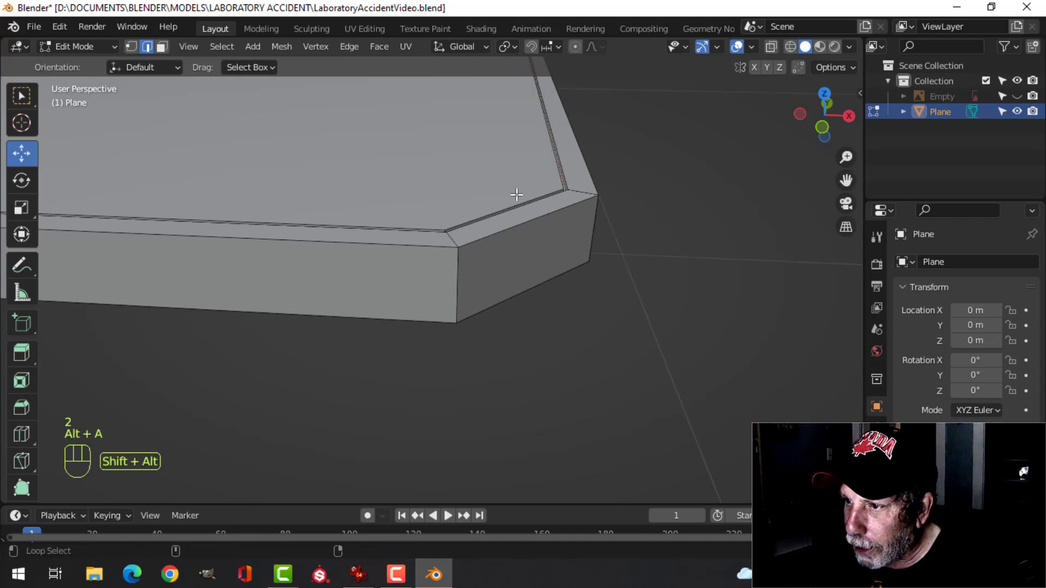
alt+shift+click(538, 204)
scroll(599, 231, up, 1)
shift+middle_drag(600, 231, 522, 248)
scroll(522, 252, up, 3)
scroll(521, 249, down, 3)
key(ctrl+b)
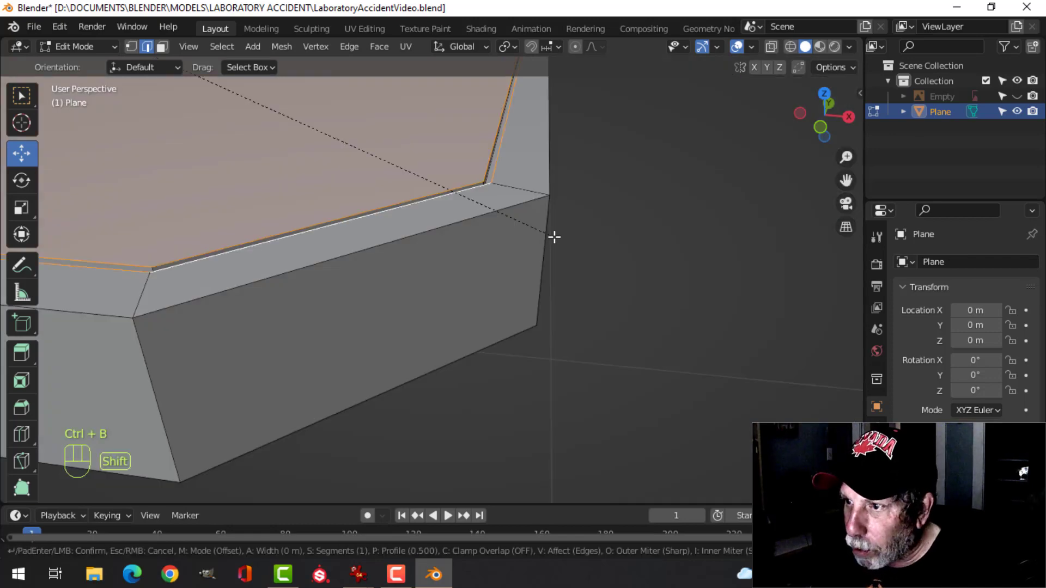
click(558, 250)
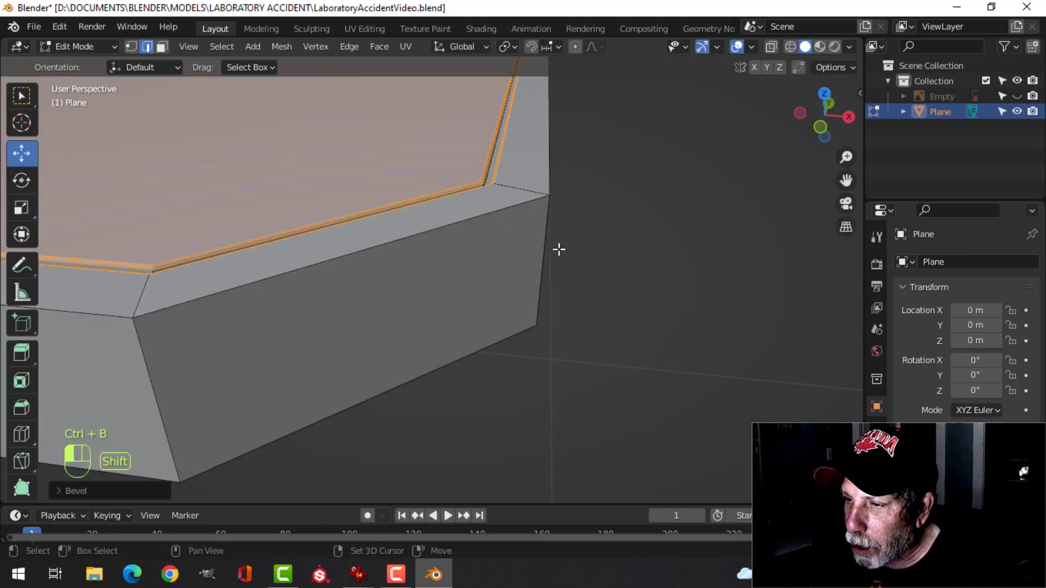
key(alt+a)
key(Tab)
scroll(558, 250, down, 3)
key(alt+a)
middle_drag(558, 250, 480, 278)
- Bevel the slab's outer top and bottom edge loops by about 0.007 m with two segments and return to Object Mode
click(475, 273)
key(Tab)
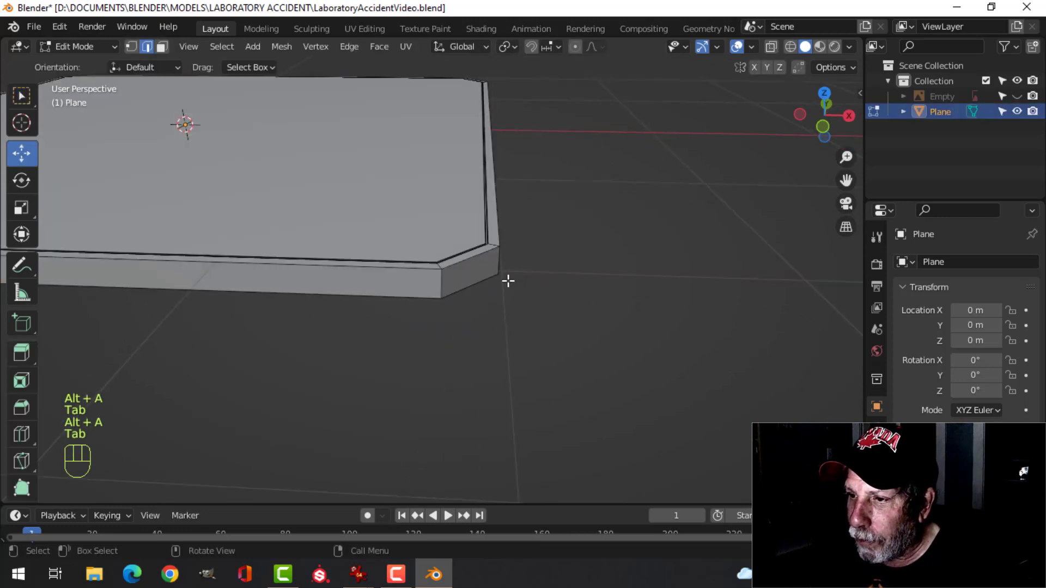
alt+shift+click(424, 271)
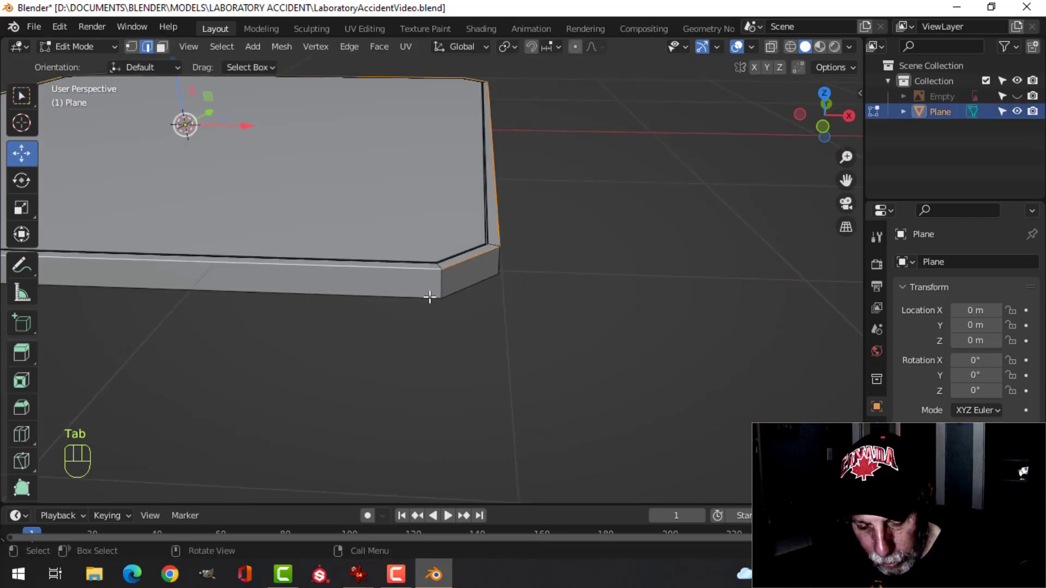
alt+shift+click(425, 295)
shift+middle_drag(546, 300, 546, 311)
scroll(546, 310, up, 1)
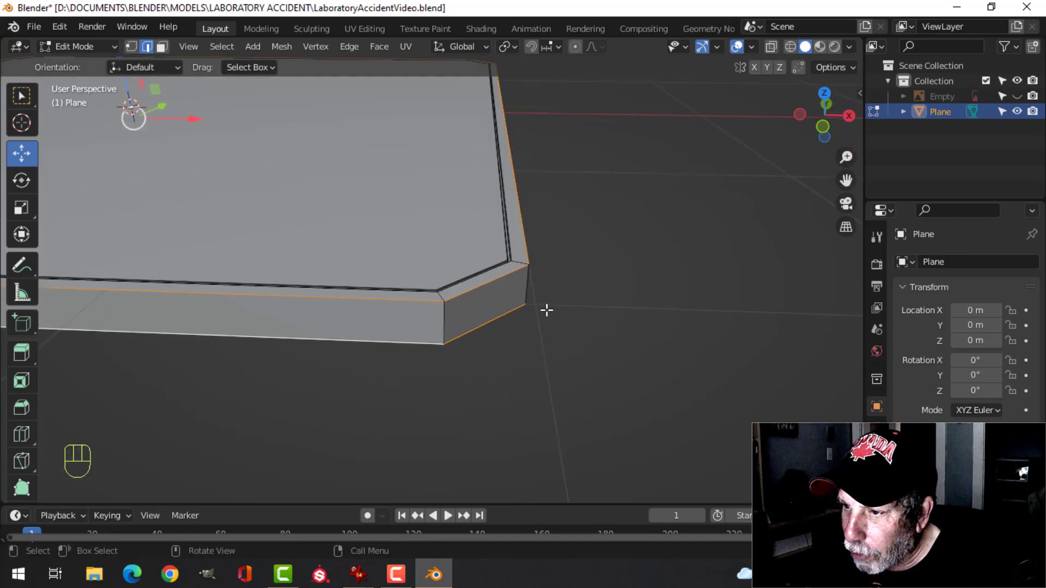
key(ctrl+b)
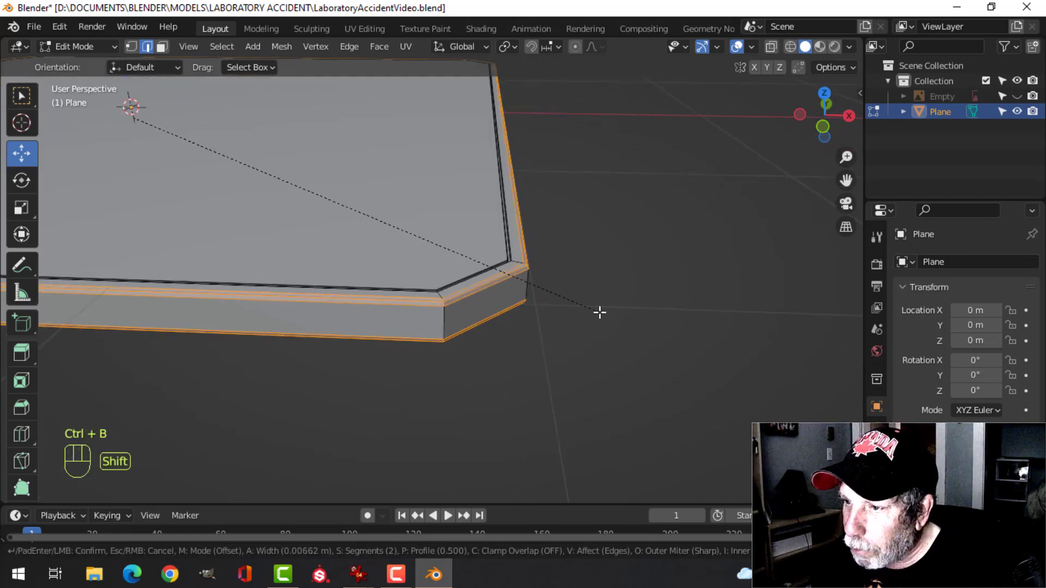
click(599, 311)
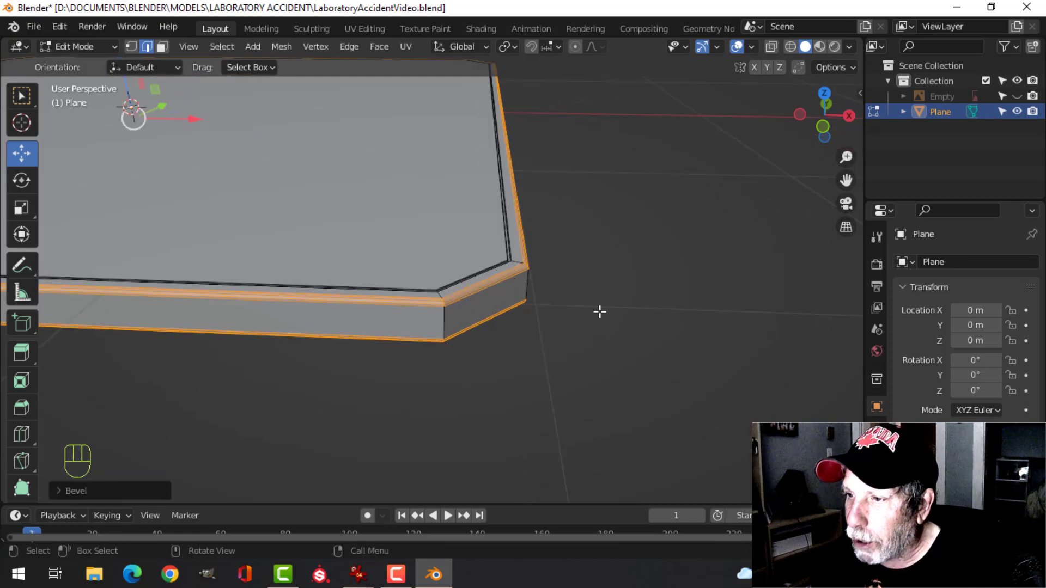
key(Tab)
scroll(534, 309, down, 4)
key(alt+a)
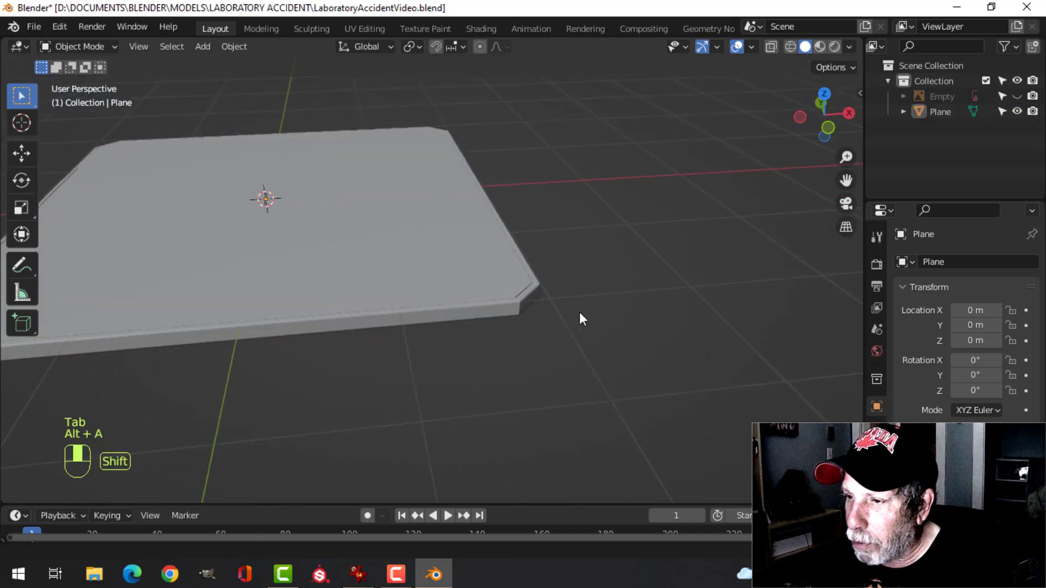
- Apply smooth shading to the slab
shift+middle_drag(579, 311, 495, 290)
click(444, 256)
right_click(422, 236)
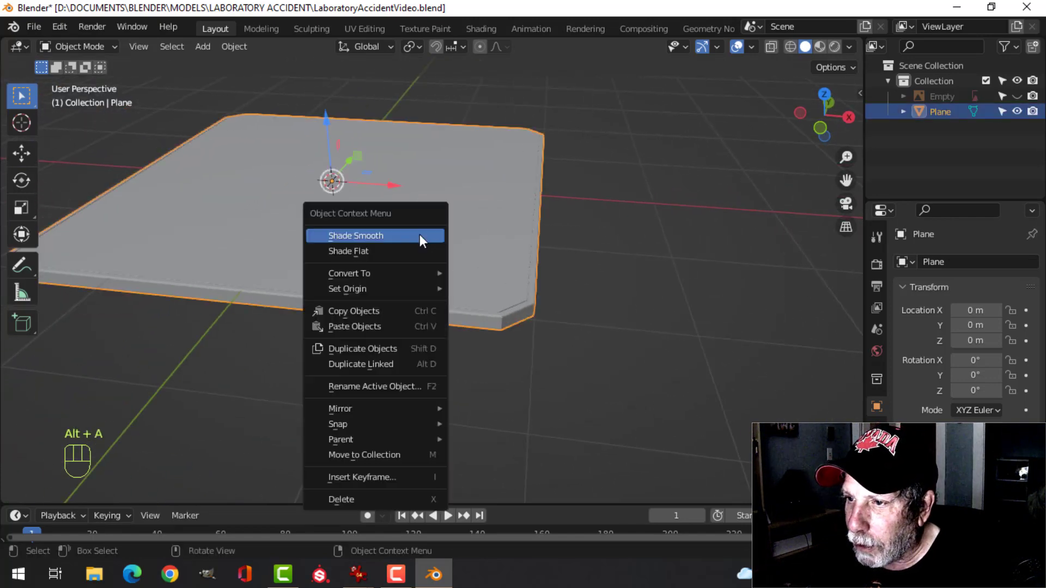
click(412, 236)
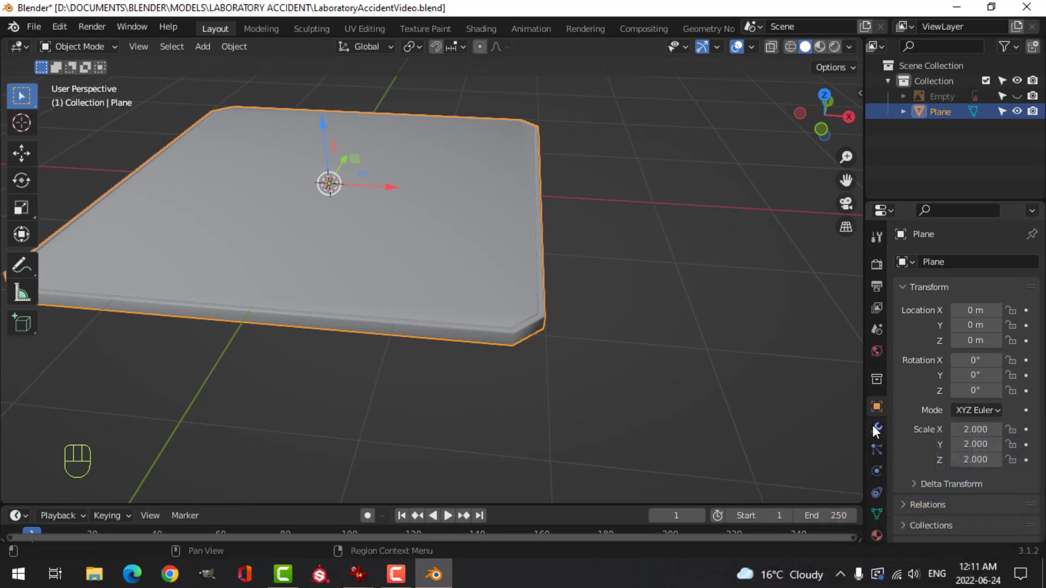
- Add a Bevel modifier and a Weighted Normal modifier to the slab with their default settings
click(876, 428)
click(935, 262)
click(744, 320)
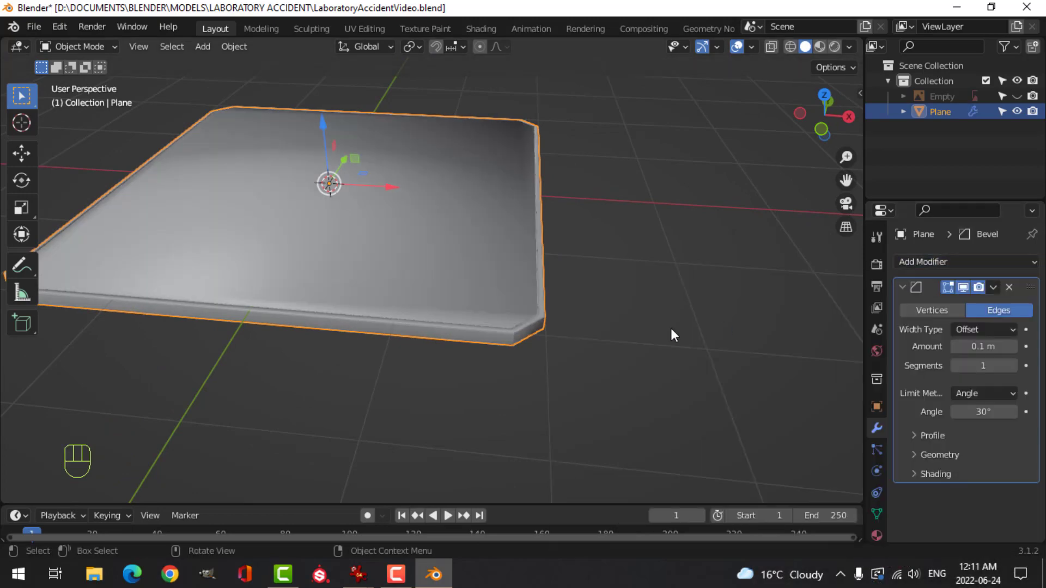
scroll(671, 328, up, 3)
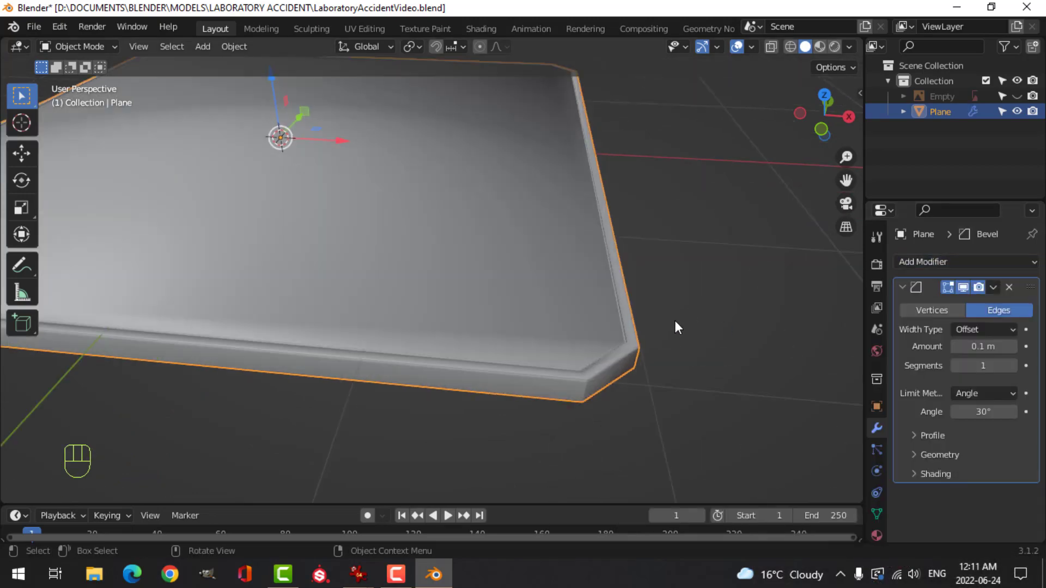
click(929, 262)
click(636, 369)
scroll(932, 454, down, 3)
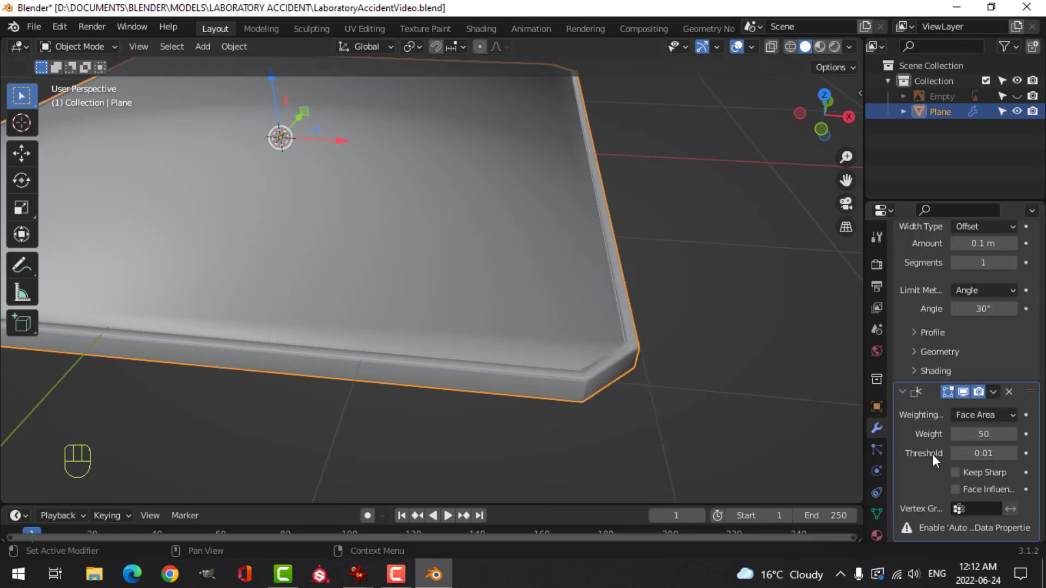
- Enable Auto Smooth at 30° in the slab's normals settings and deselect the slab
click(880, 512)
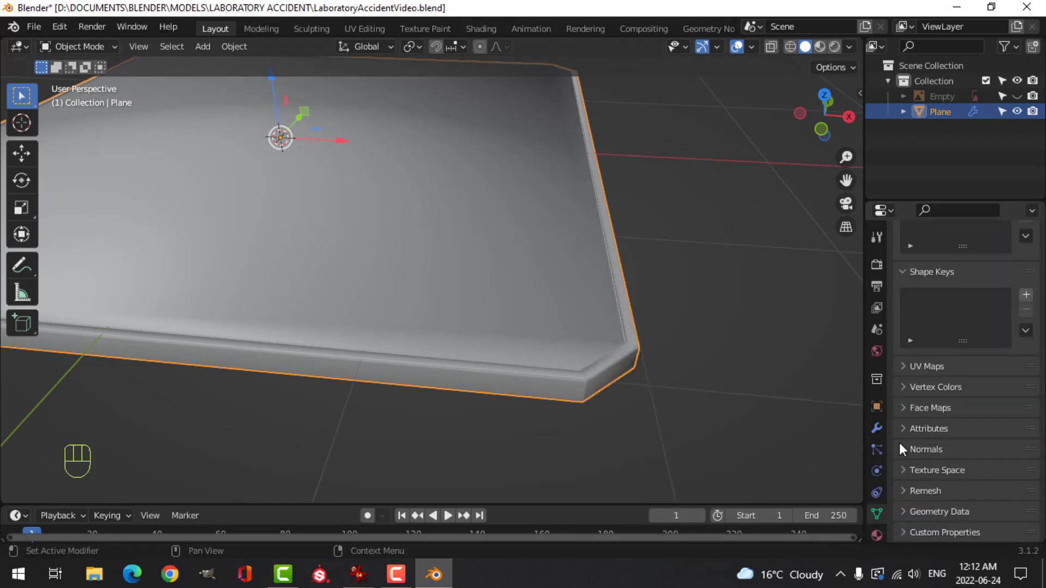
click(901, 449)
click(954, 472)
middle_drag(717, 359, 735, 357)
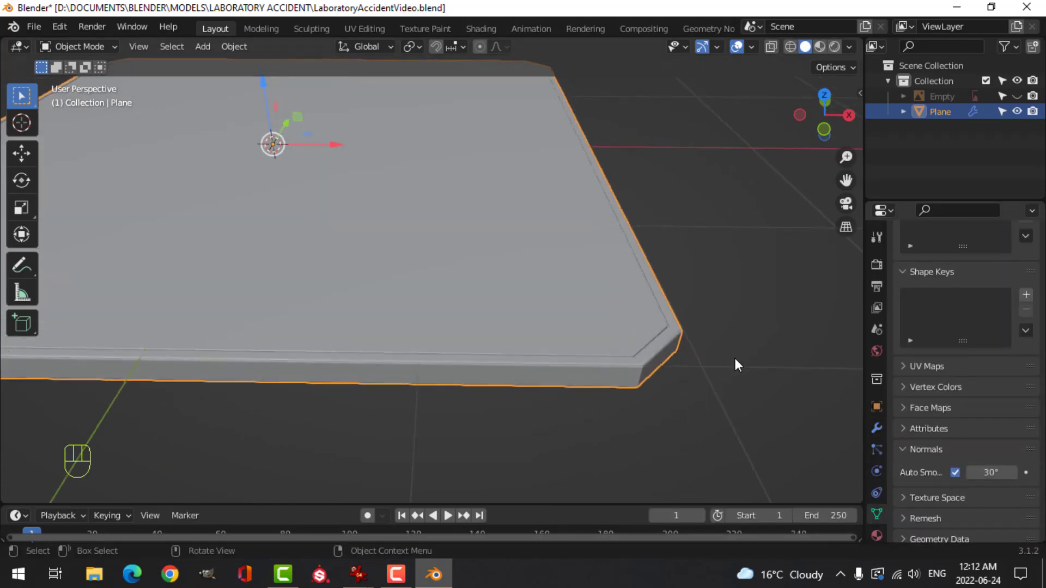
key(alt+a)
shift+middle_drag(633, 313, 700, 328)
middle_drag(699, 328, 730, 272)
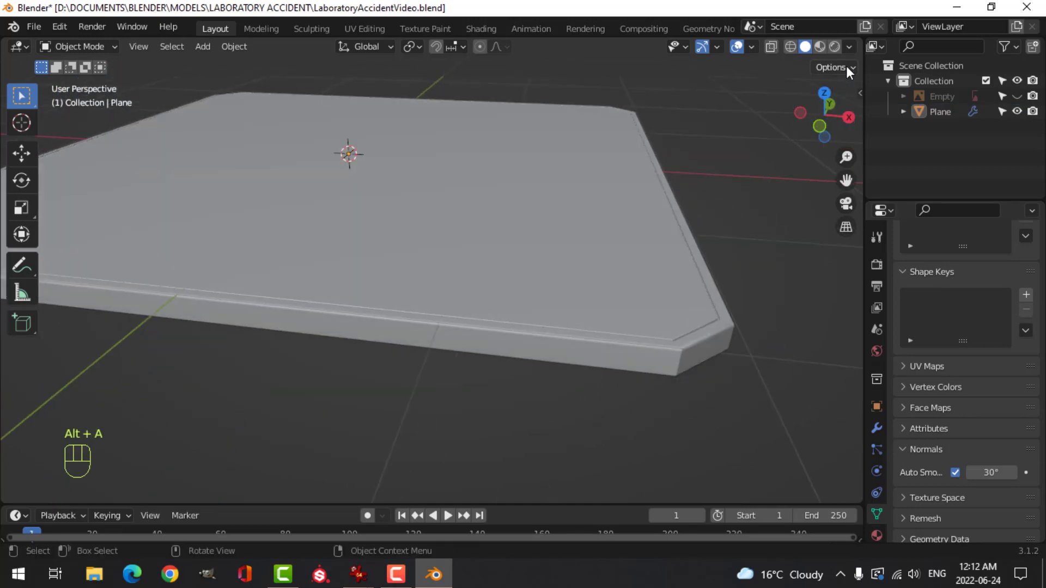
- Enable viewport Cavity shading of type Both with world ridge 2.000 and valley 2.045, screen ridge 1.533 and valley 1.383
click(849, 47)
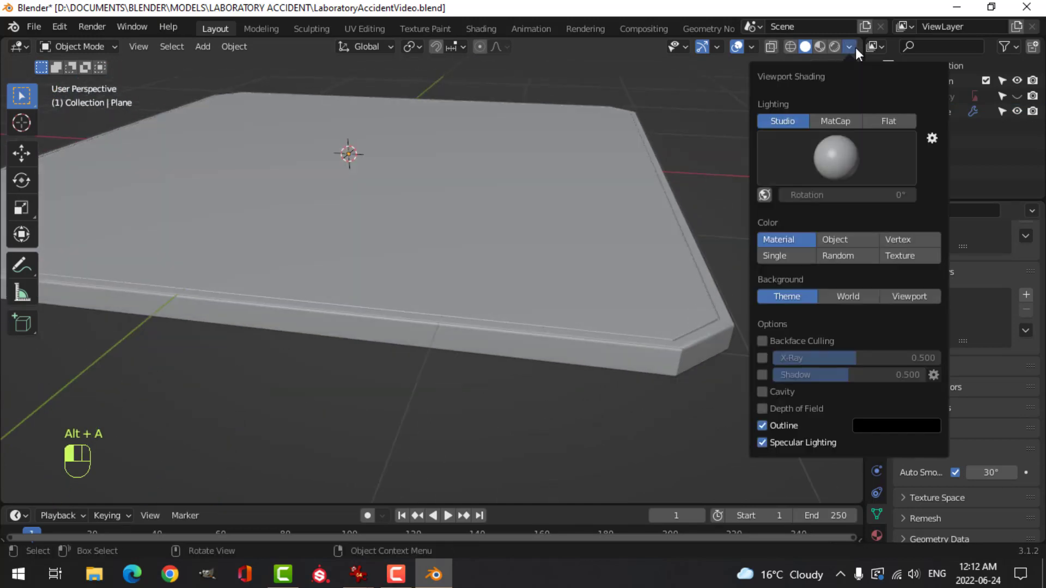
click(762, 390)
click(910, 392)
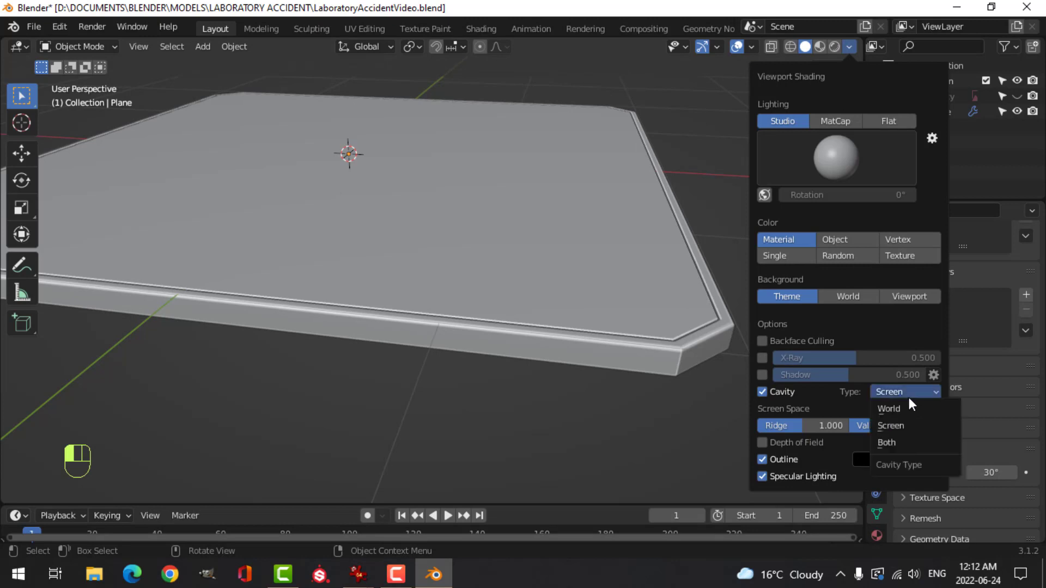
click(898, 442)
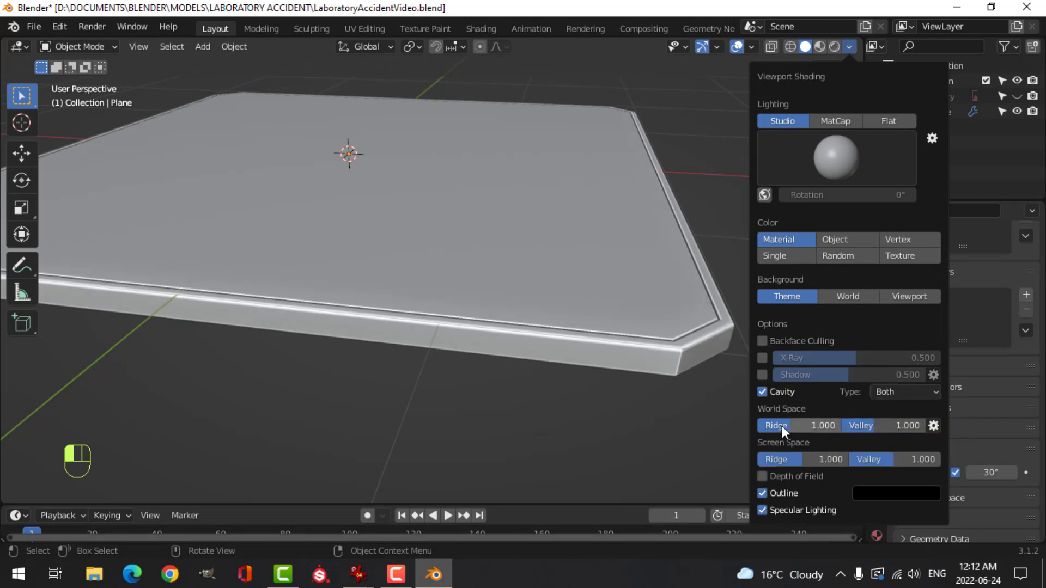
drag(782, 426, 806, 426)
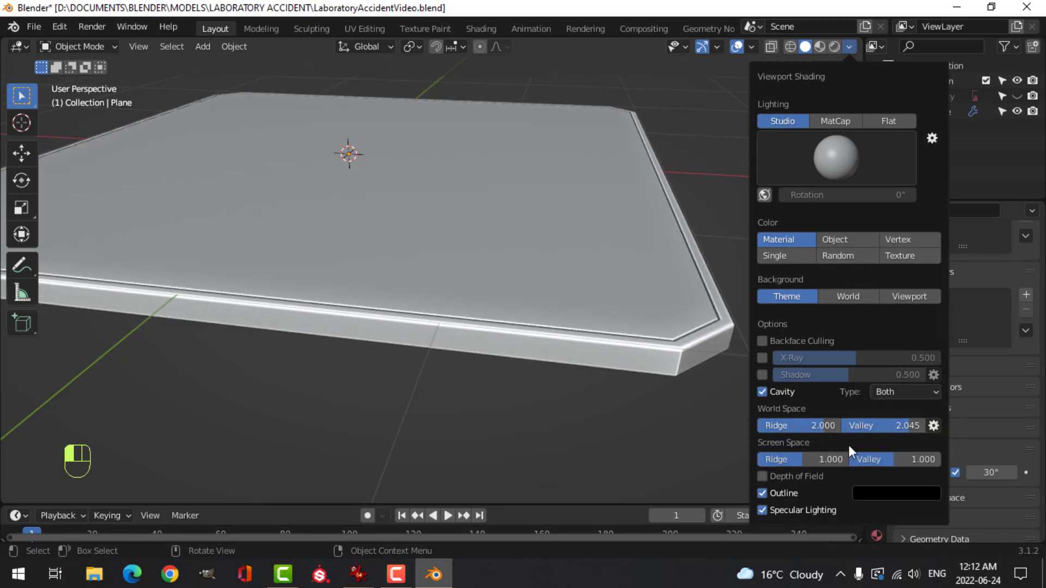
drag(890, 454, 899, 454)
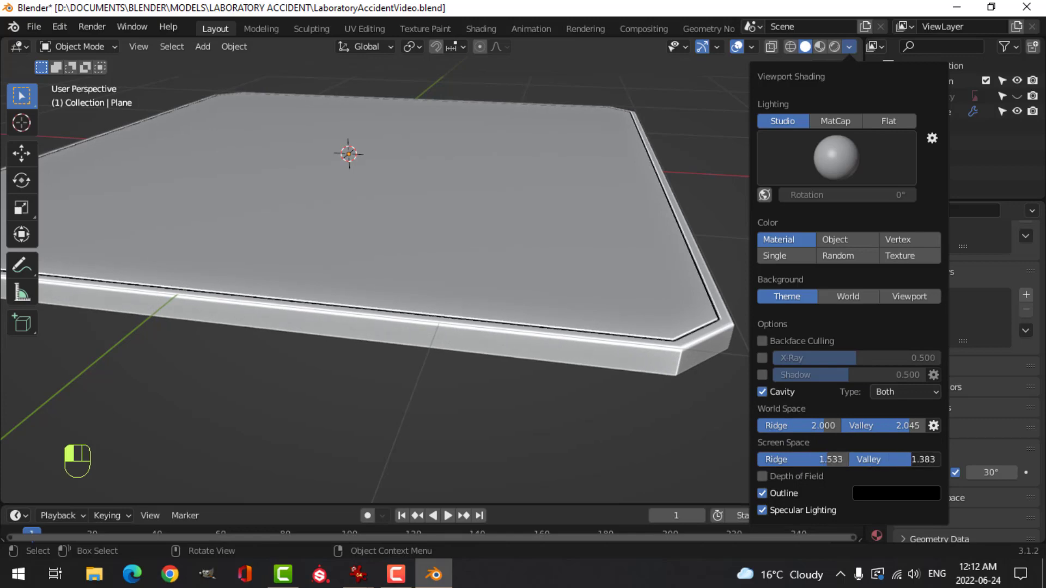
- Select the slab and turn on the Face Orientation overlay to check its normals
scroll(502, 221, down, 1)
mouse_move(502, 221)
middle_down()
mouse_move(563, 253)
mouse_move(539, 245)
middle_up()
key(alt+a)
click(539, 245)
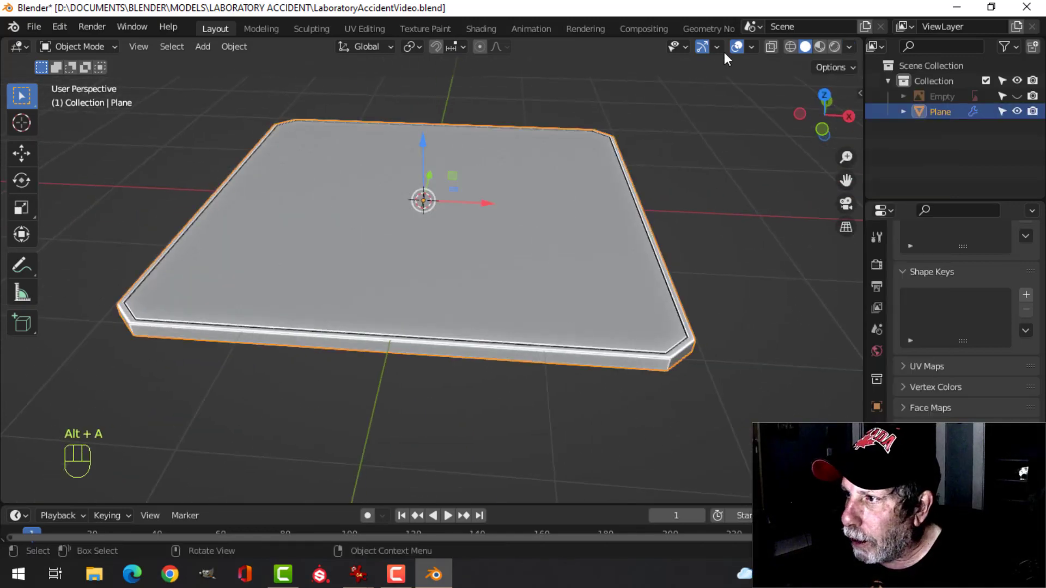
click(752, 48)
click(684, 326)
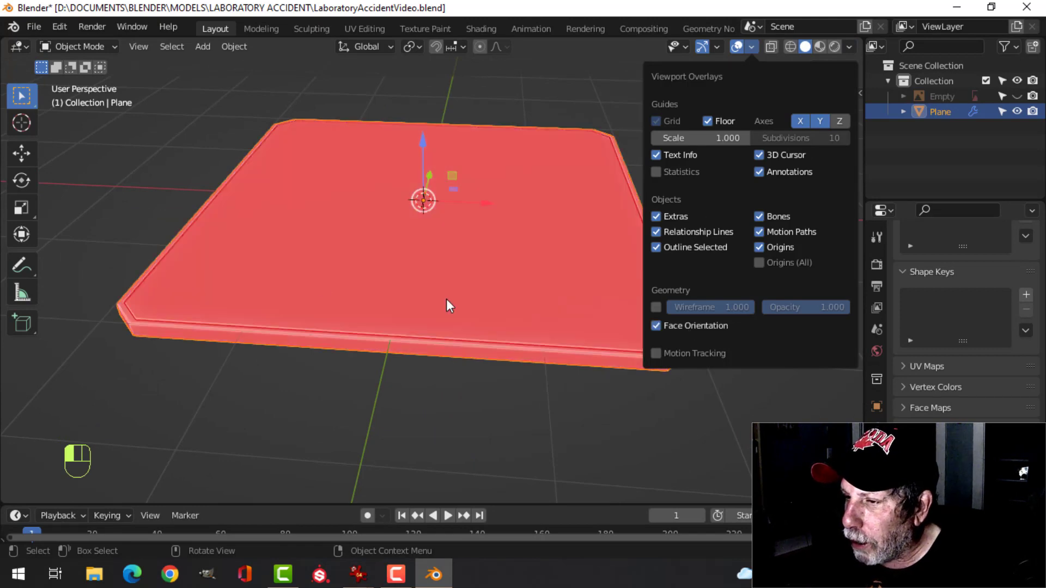
- Recalculate all of the slab's normals to face outward, turn off the Face Orientation overlay and deselect the slab
key(Tab)
key(a)
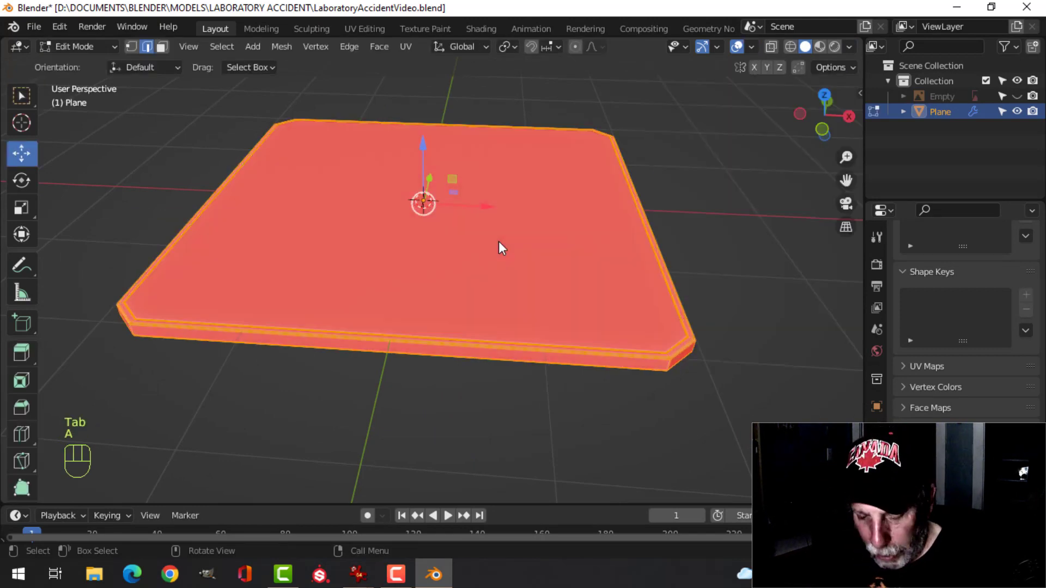
key(alt+n)
click(484, 255)
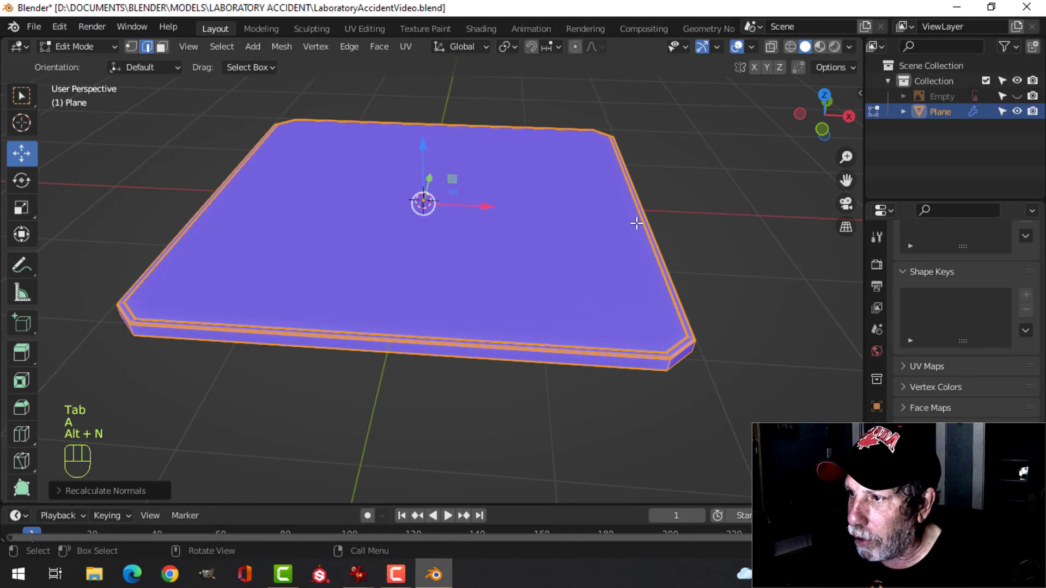
key(Tab)
click(751, 48)
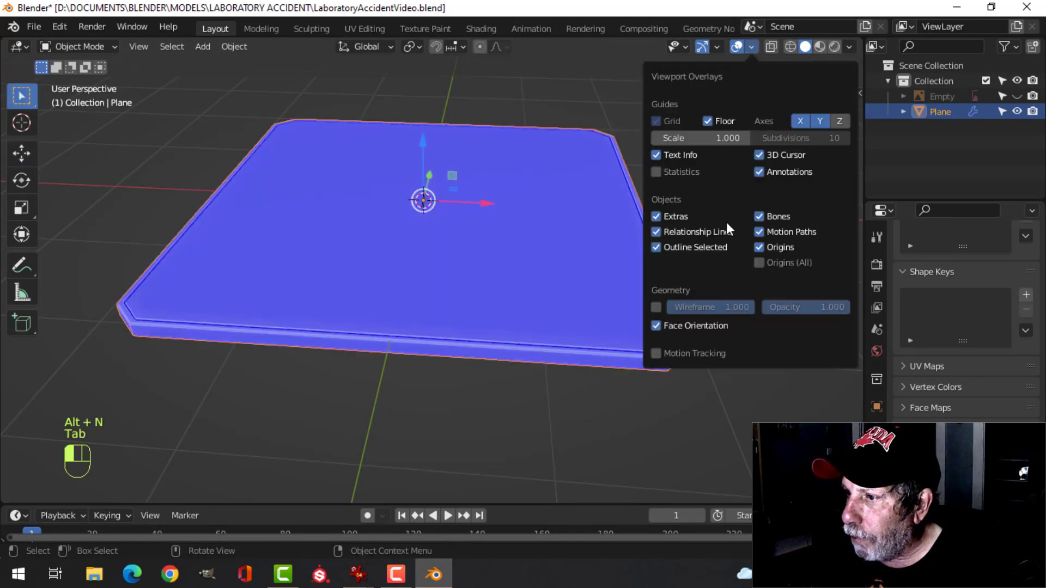
click(687, 325)
key(alt+a)
middle_drag(554, 238, 582, 183)
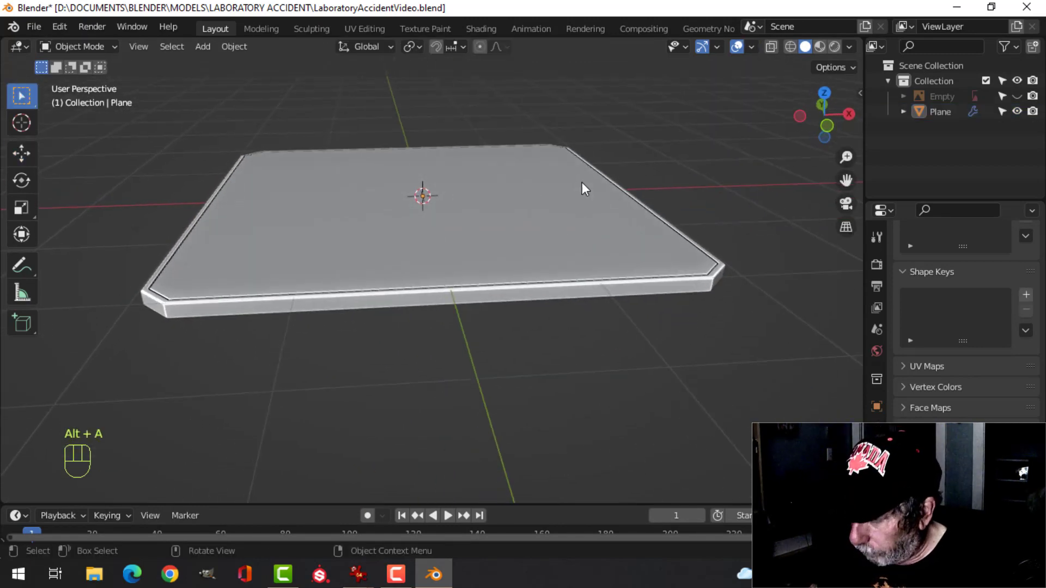
- Add a mesh circle with 16 vertices at the slab's centre from the top view
key(KP_1)
key(KP_7)
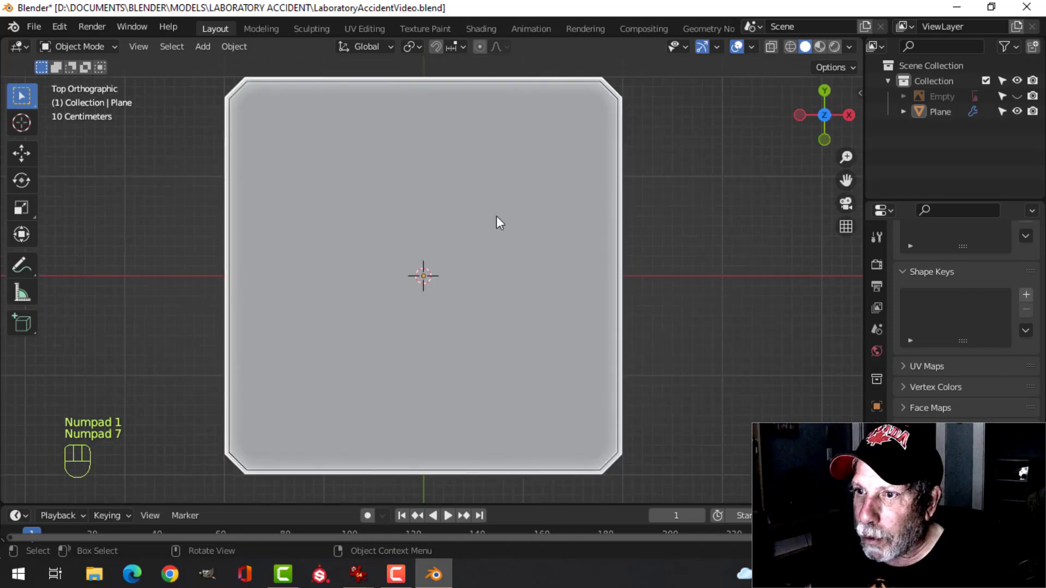
key(shift+a)
mouse_move(442, 240)
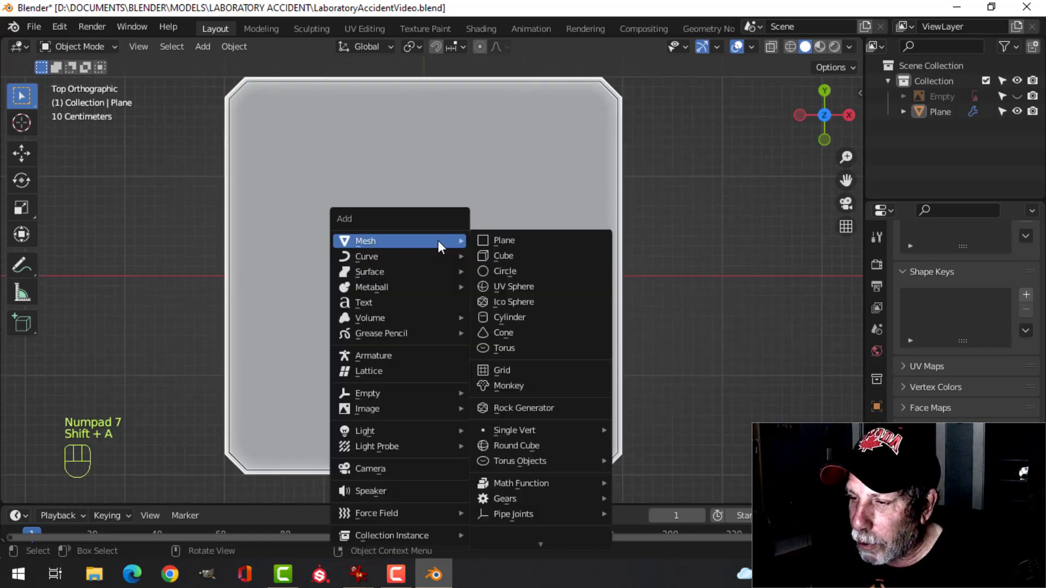
click(512, 270)
click(96, 489)
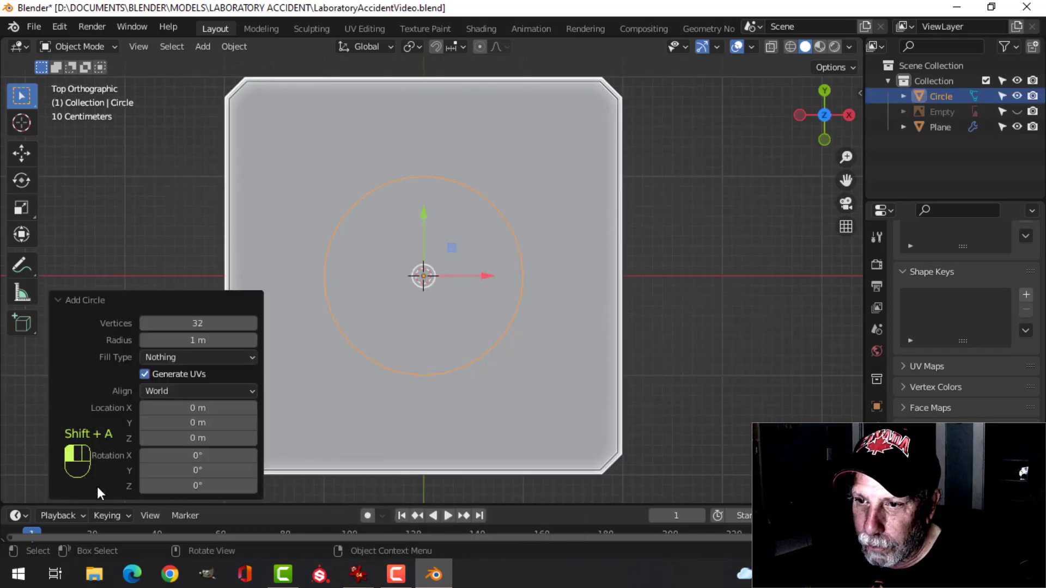
click(189, 324)
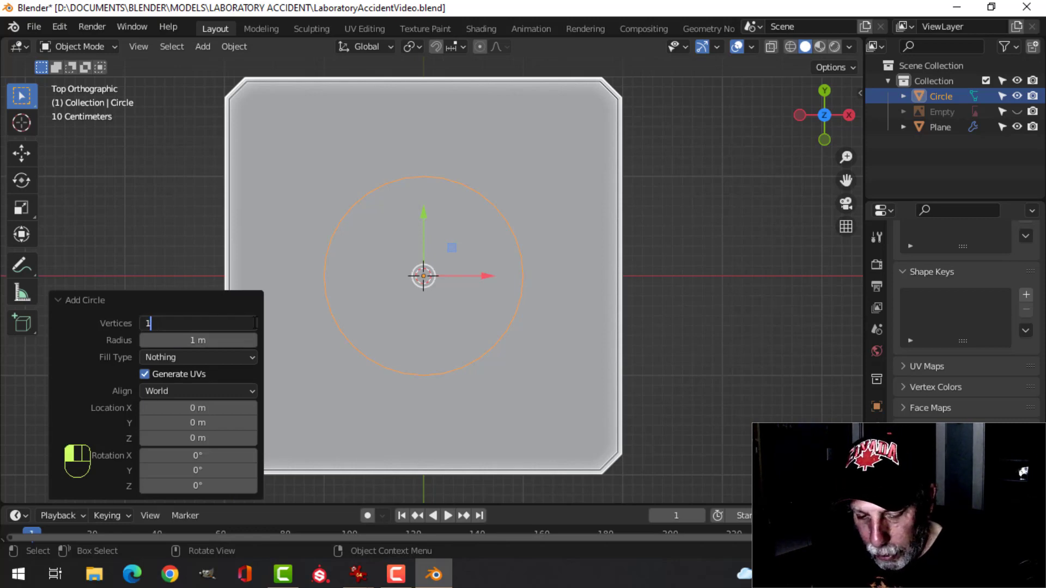
scroll(290, 318, down, 2)
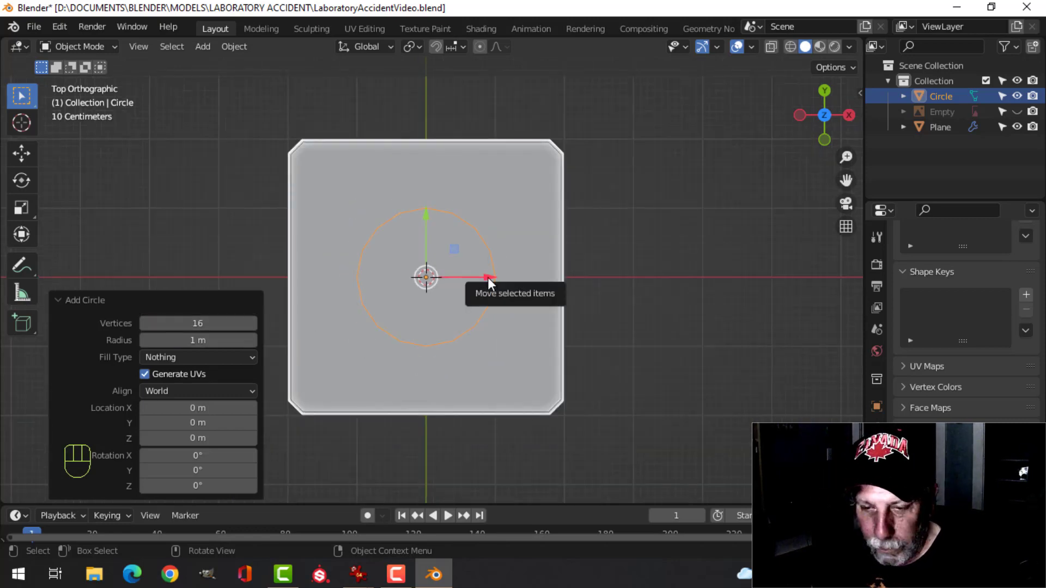
- Scale the circle's vertices to about 0.126 and move them about -1.70 m in X and 1.72 m in Y to the slab's corner
key(Tab)
key(1)
key(s)
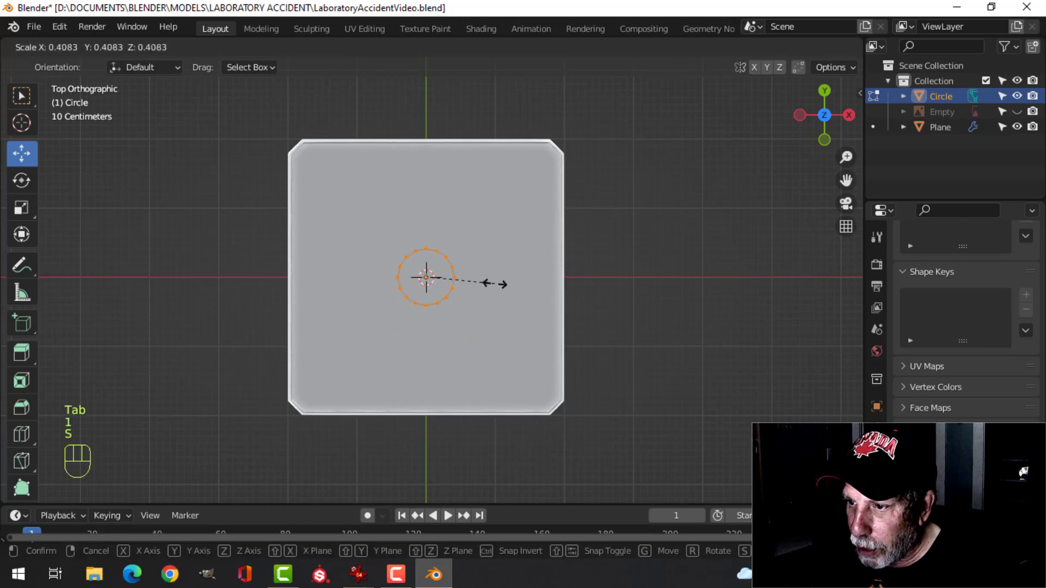
click(451, 287)
key(g)
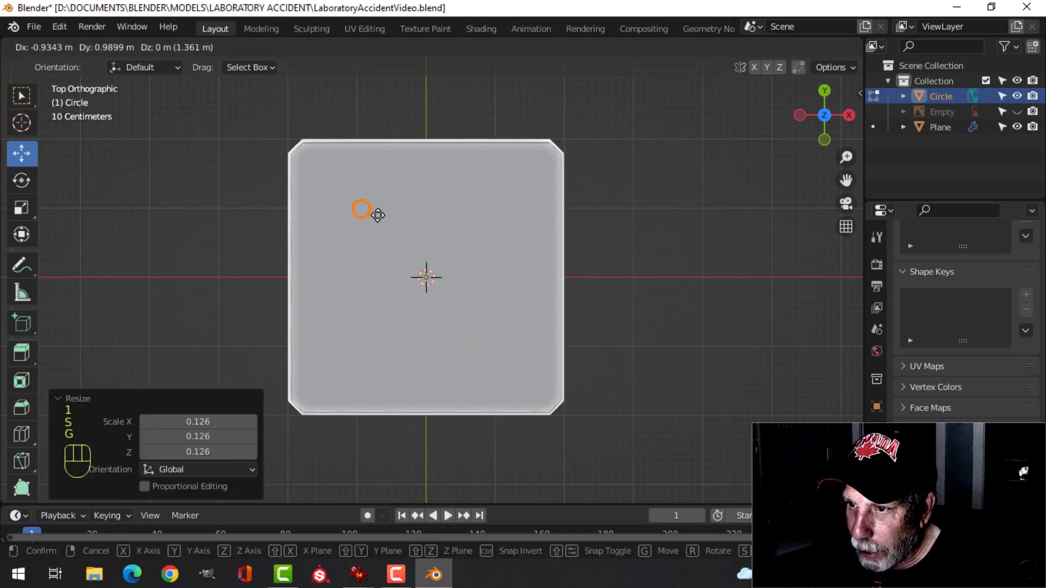
click(326, 173)
- Shrink the small circle slightly and shift it about -0.033 m in both X and Y within the slab's corner
key(s)
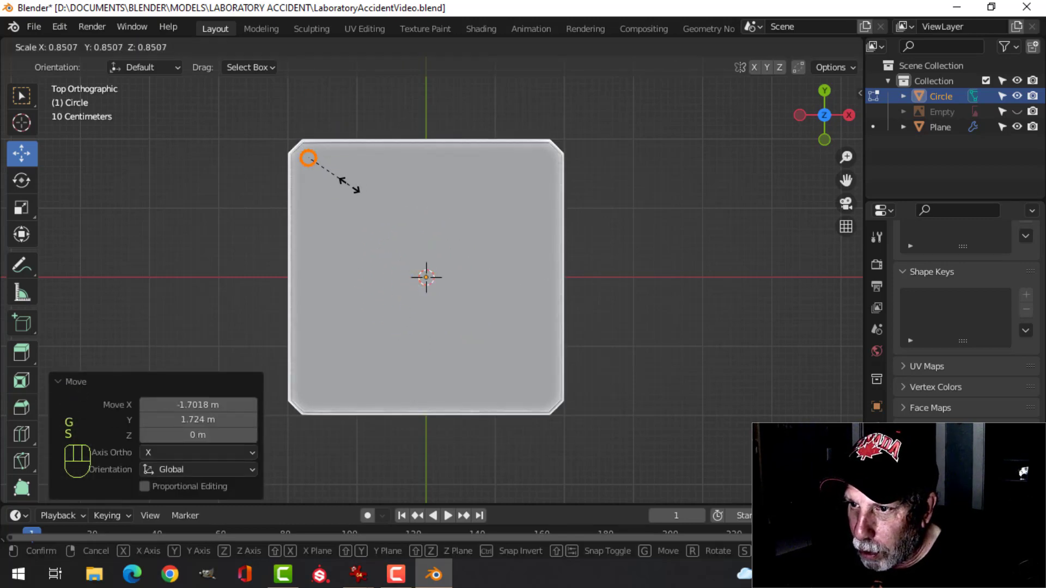
click(348, 186)
key(g)
click(353, 187)
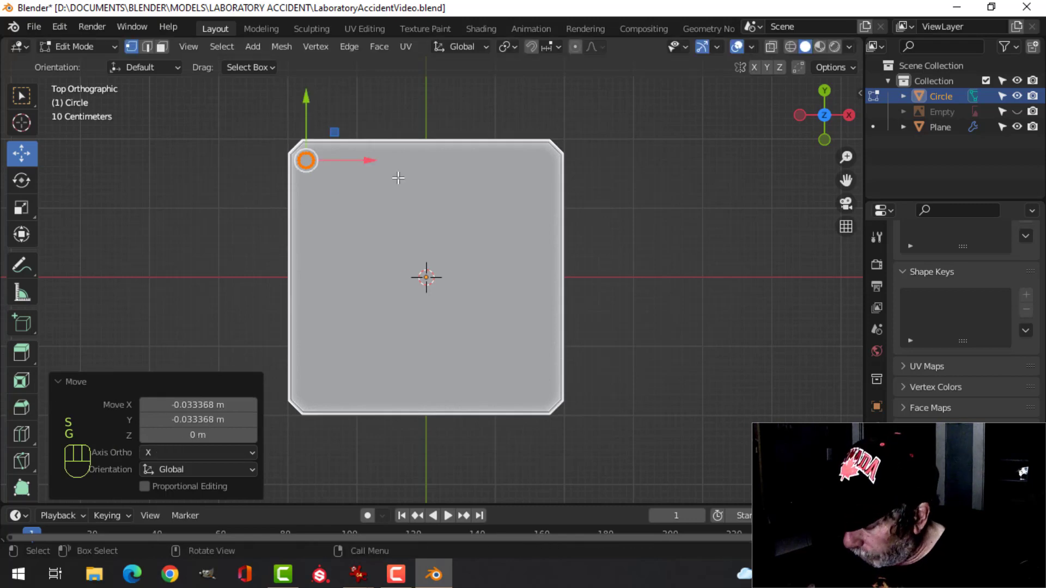
- Fill the circle with a face and raise it about 0.03 m in Z above the slab
key(KP_Decimal)
middle_drag(398, 177, 474, 174)
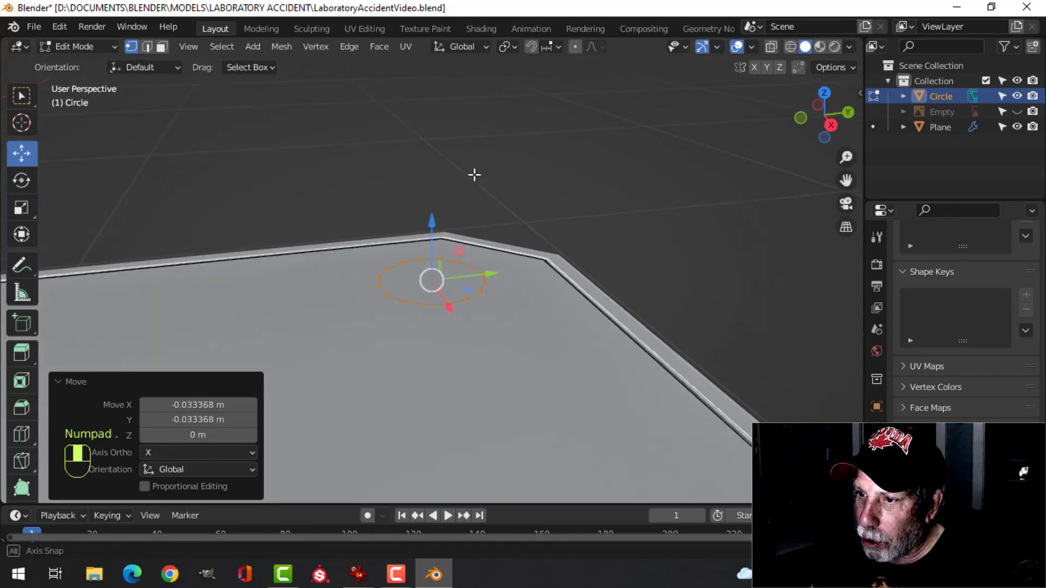
key(f)
middle_drag(514, 289, 446, 236)
drag(435, 217, 436, 201)
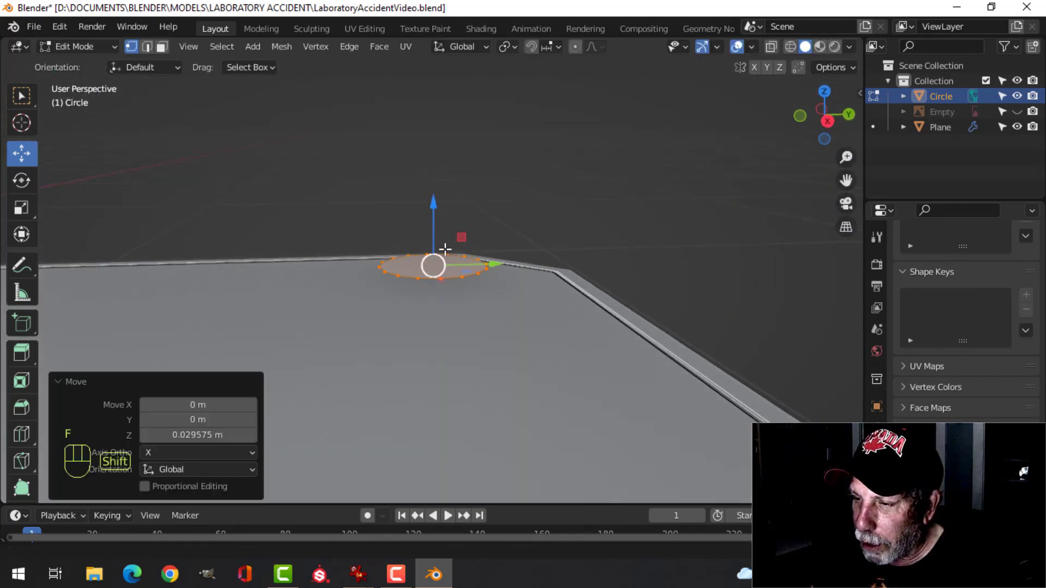
- Extrude the disc downward into a short cylinder and delete its hidden bottom face
shift+middle_drag(445, 248, 481, 250)
middle_drag(481, 249, 469, 240)
key(e)
click(471, 240)
drag(471, 207, 473, 223)
key(x)
click(436, 259)
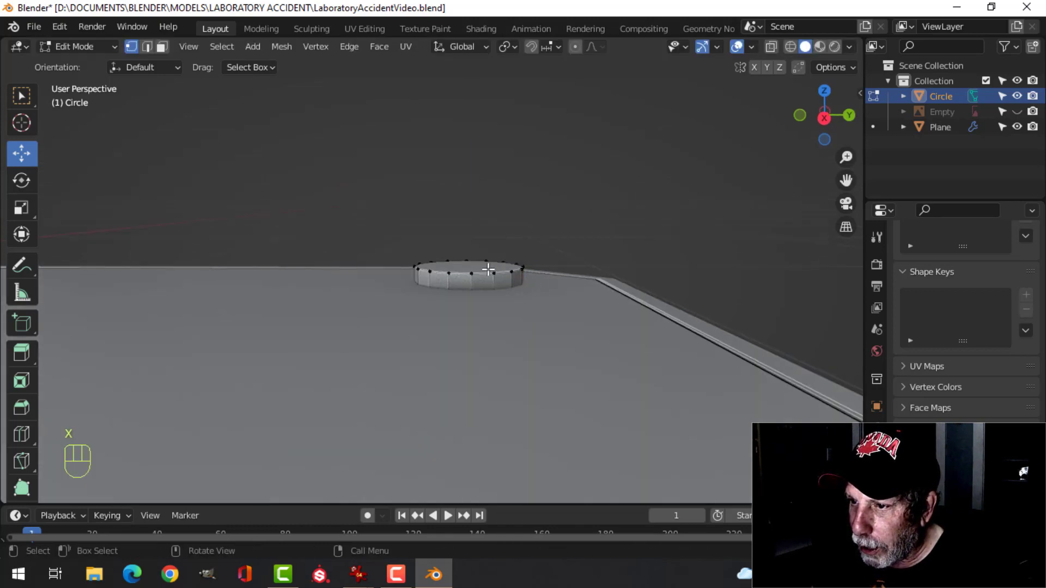
- Bevel the cylinder's top rim by about 0.013 m with four segments and return to Object Mode
click(482, 265)
mouse_move(526, 269)
middle_down()
mouse_move(560, 296)
mouse_move(513, 257)
middle_up()
key(ctrl+b)
key(shift)
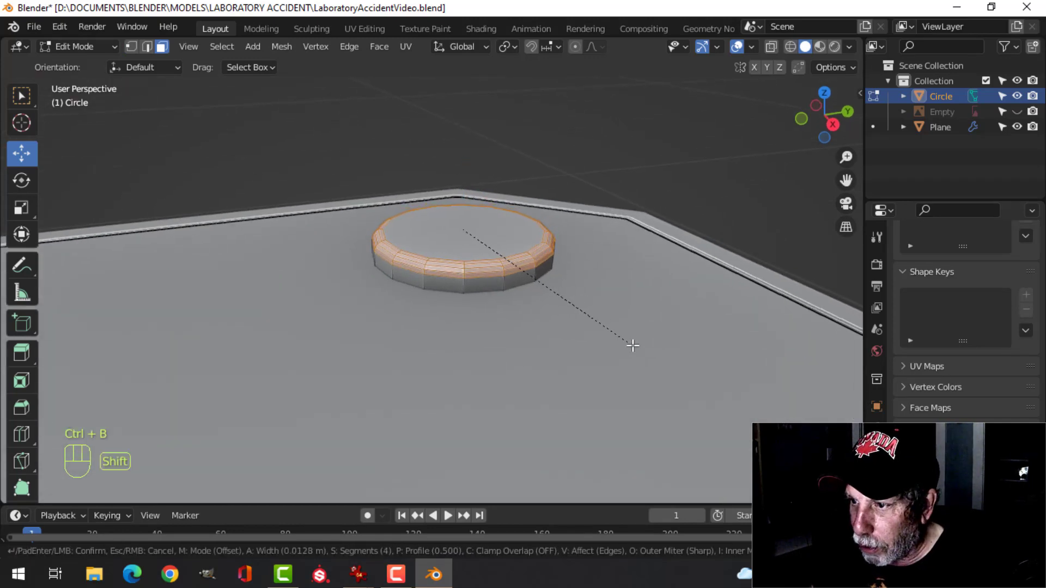
click(606, 343)
key(Tab)
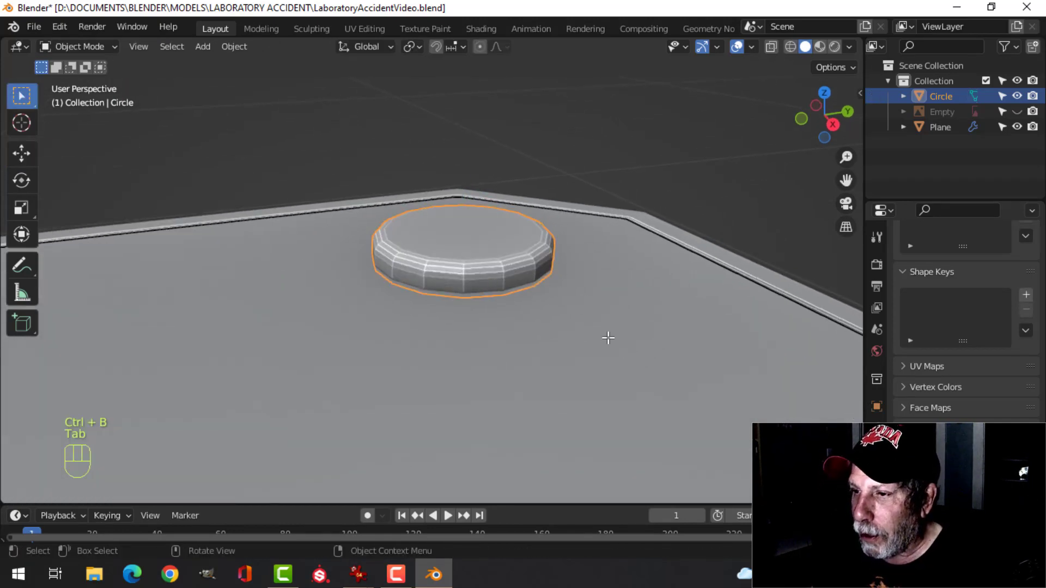
- Apply smooth shading to the rivet and raise its whole mesh about 0.0018 m in Z
right_click(466, 237)
click(467, 237)
middle_drag(515, 264, 518, 234)
key(Tab)
key(a)
mouse_move(471, 195)
mouse_down()
mouse_move(463, 175)
mouse_move(464, 187)
mouse_up()
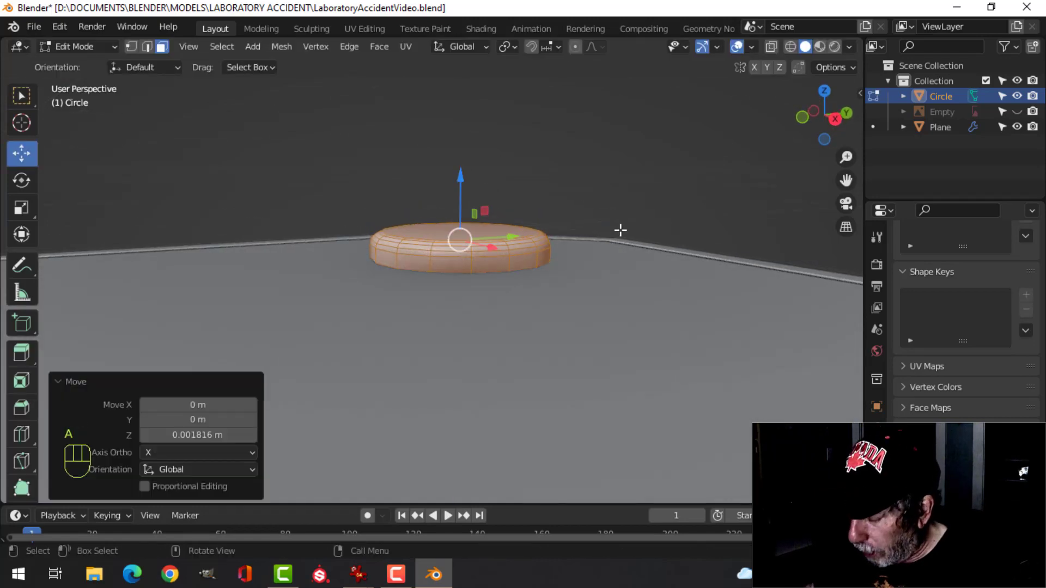
- Move the rivet's mesh about -0.004 m in X and 0.038 m in Y in top view, and return to Object Mode
key(KP_7)
scroll(611, 236, down, 4)
key(g)
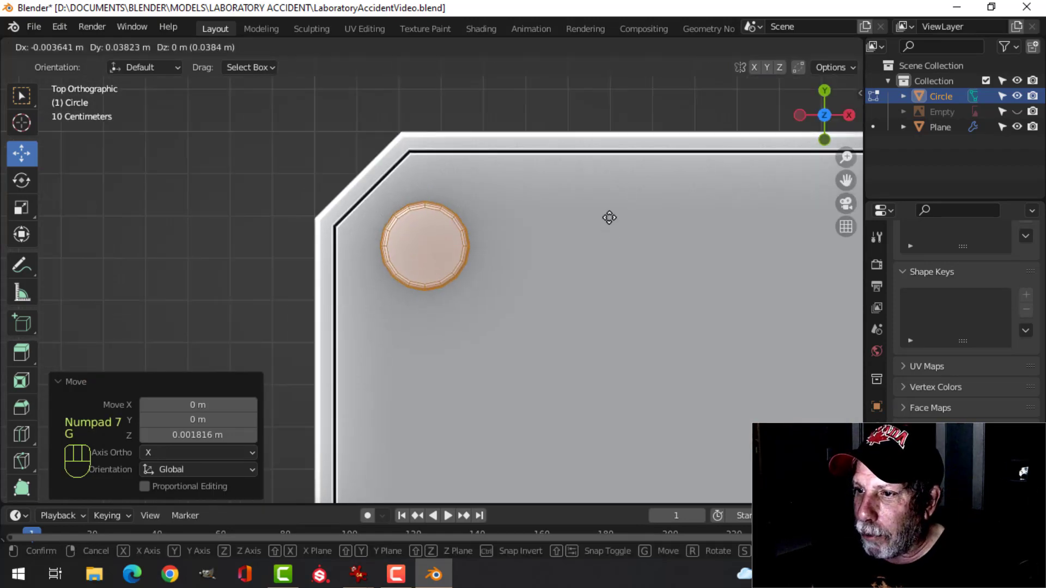
click(610, 219)
scroll(593, 250, down, 9)
shift+middle_drag(608, 364, 491, 248)
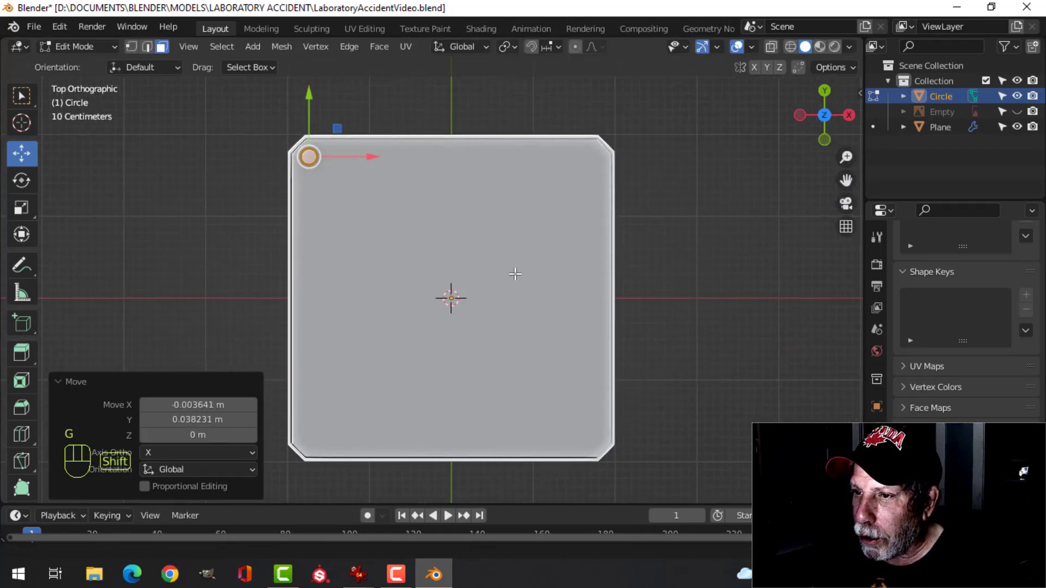
key(Tab)
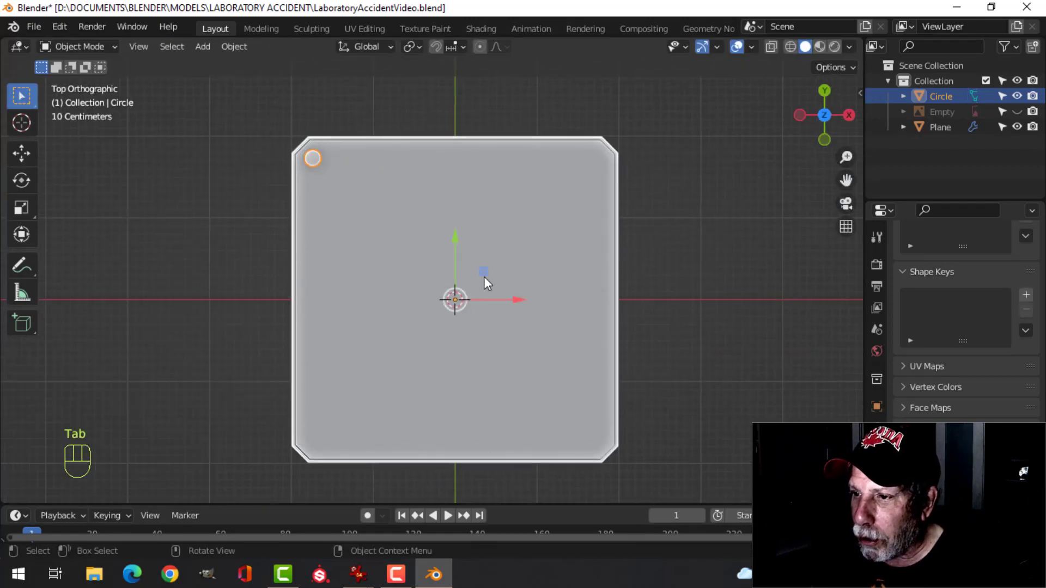
- Add a Mirror modifier on the X and Y axes to place the rivet at all four slab corners, and deselect it
click(880, 420)
click(930, 262)
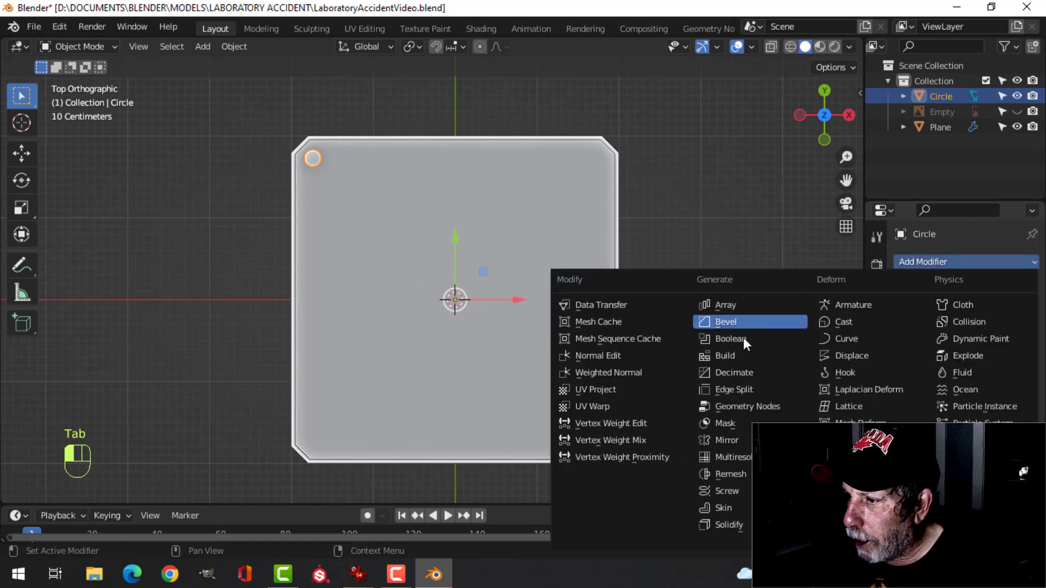
click(732, 437)
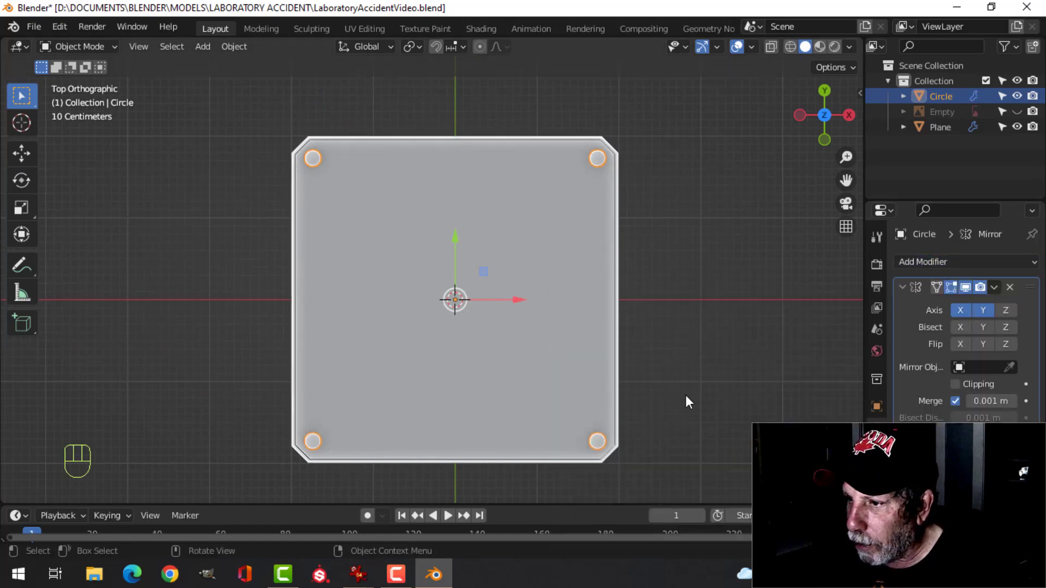
key(alt+a)
middle_drag(685, 396, 561, 285)
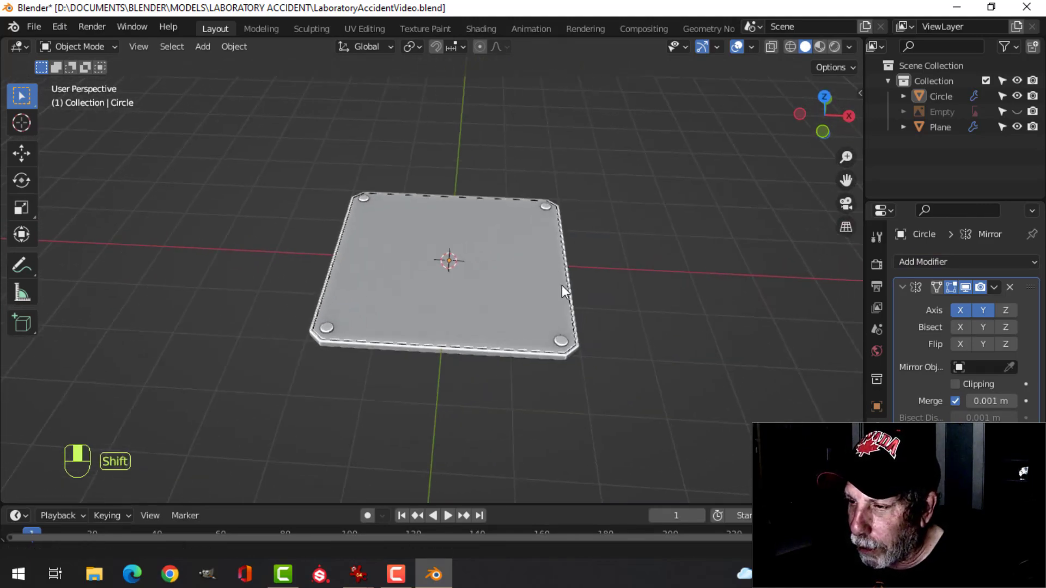
- Show the reference image and move it about 2.63 m in X and 1.29 m in Z, setting the pictured DNA container's base on the slab
key(KP_1)
click(560, 188)
key(g)
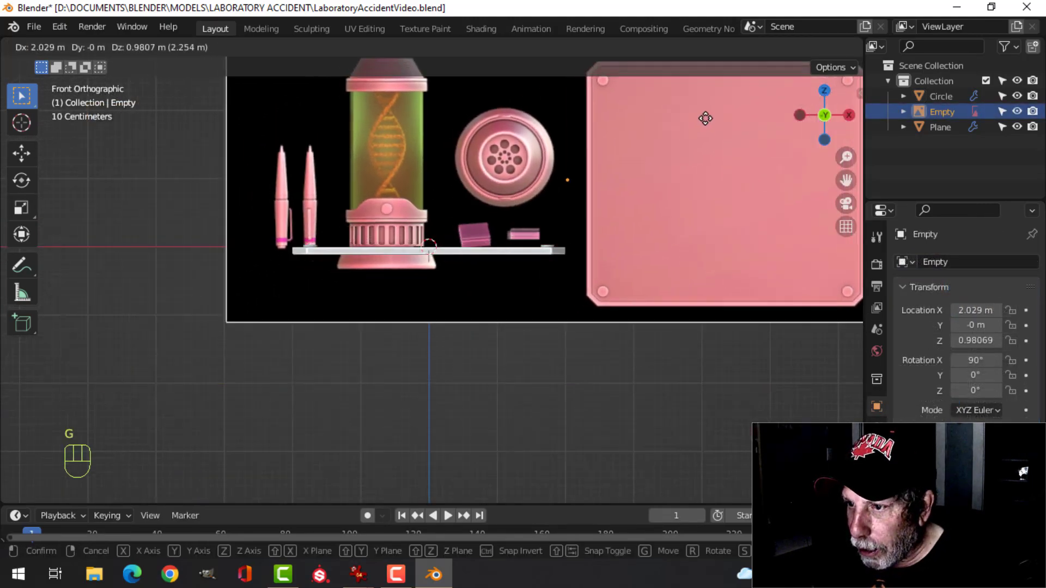
click(740, 100)
scroll(606, 207, up, 5)
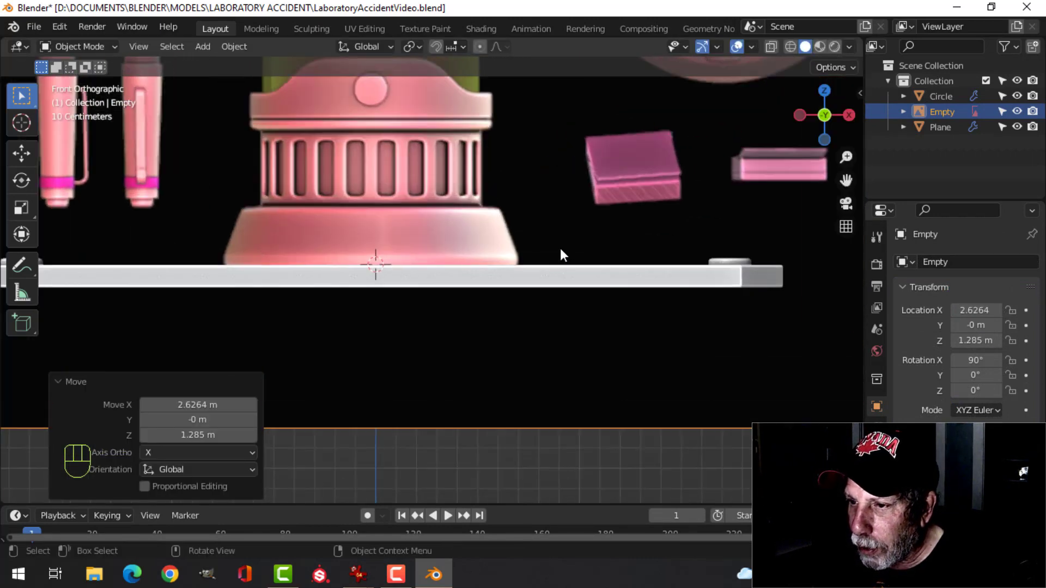
scroll(505, 231, down, 4)
middle_drag(505, 231, 417, 270)
scroll(487, 272, down, 4)
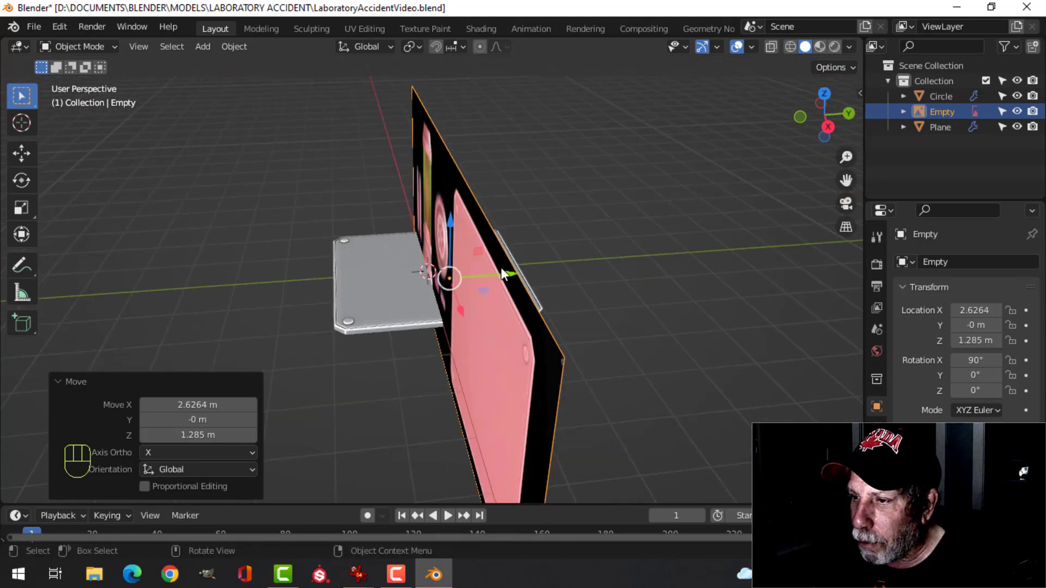
- Move the reference image back about 0.68 m in Y and make it unselectable
key(g)
key(y)
click(523, 270)
middle_drag(522, 269, 603, 253)
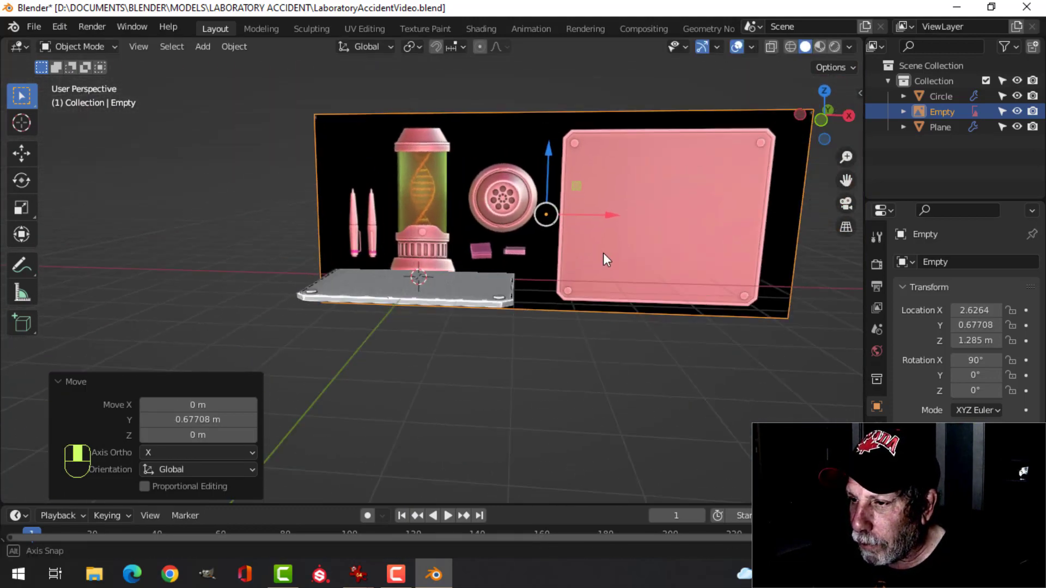
key(KP_1)
scroll(604, 258, up, 3)
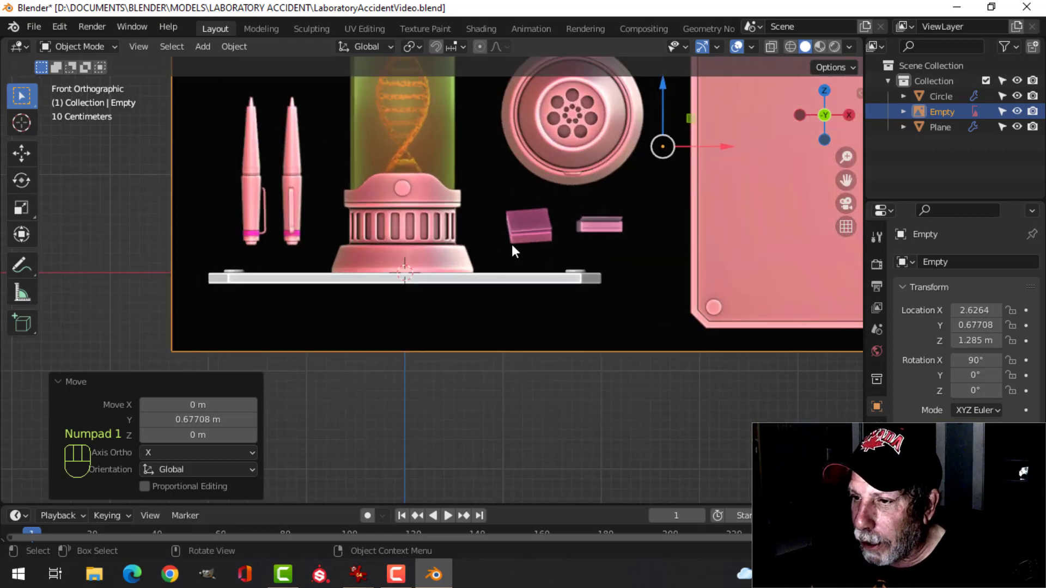
scroll(511, 244, up, 3)
scroll(472, 223, down, 3)
shift+middle_drag(494, 242, 536, 327)
scroll(543, 299, down, 1)
shift+middle_drag(542, 273, 518, 270)
click(1002, 111)
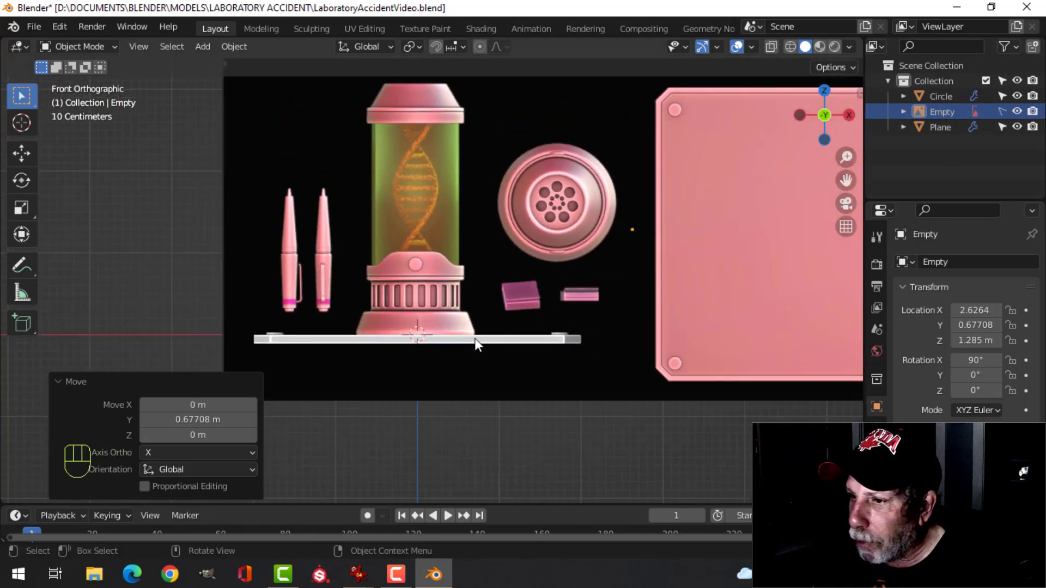
- Add a cylinder at the pictured container's base with 18 vertices and cap fill type Nothing
scroll(517, 340, up, 2)
shift+middle_drag(570, 334, 553, 270)
scroll(542, 283, up, 1)
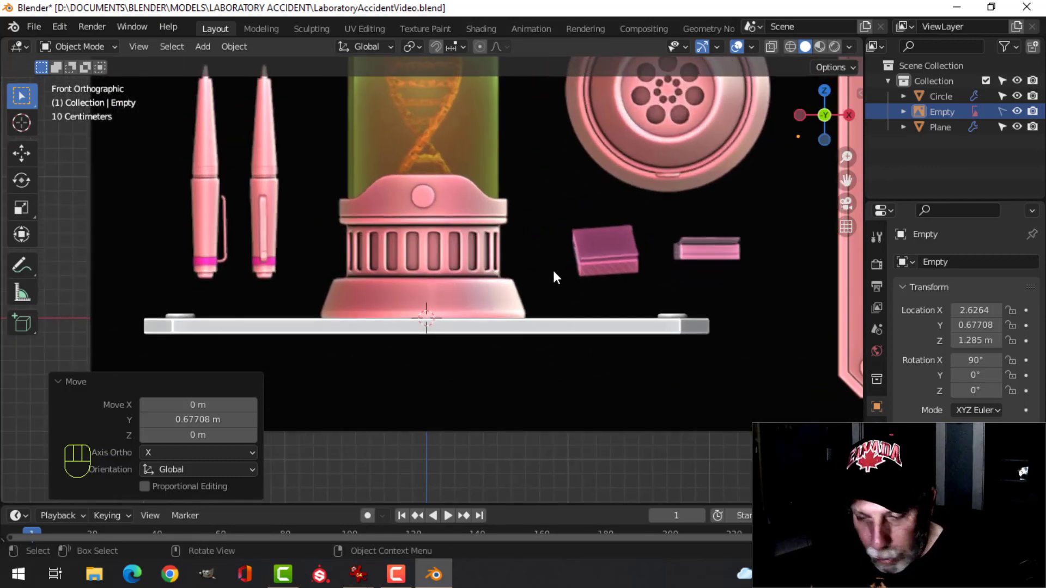
key(shift+a)
mouse_move(507, 244)
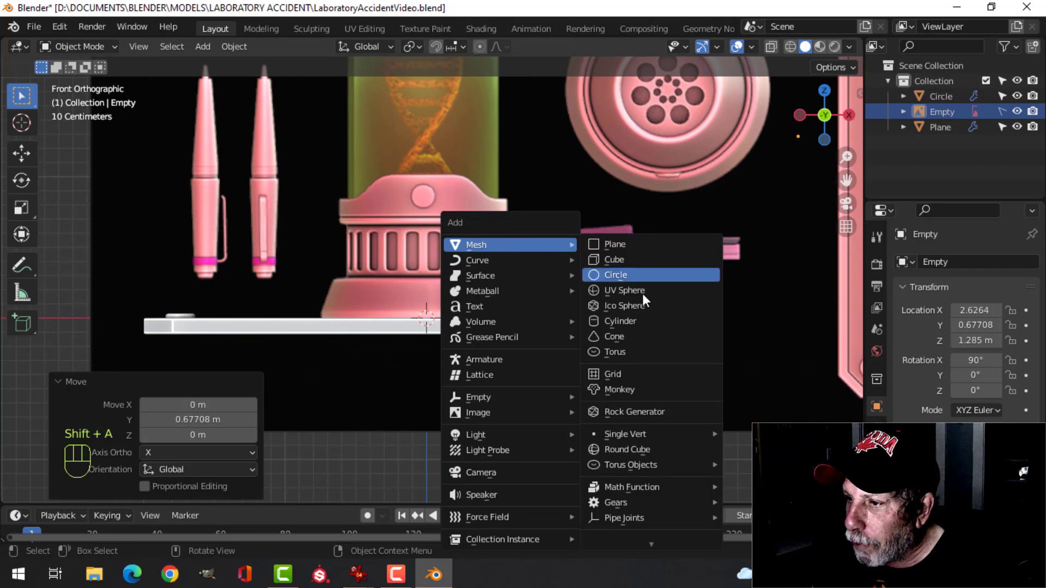
click(636, 322)
click(187, 306)
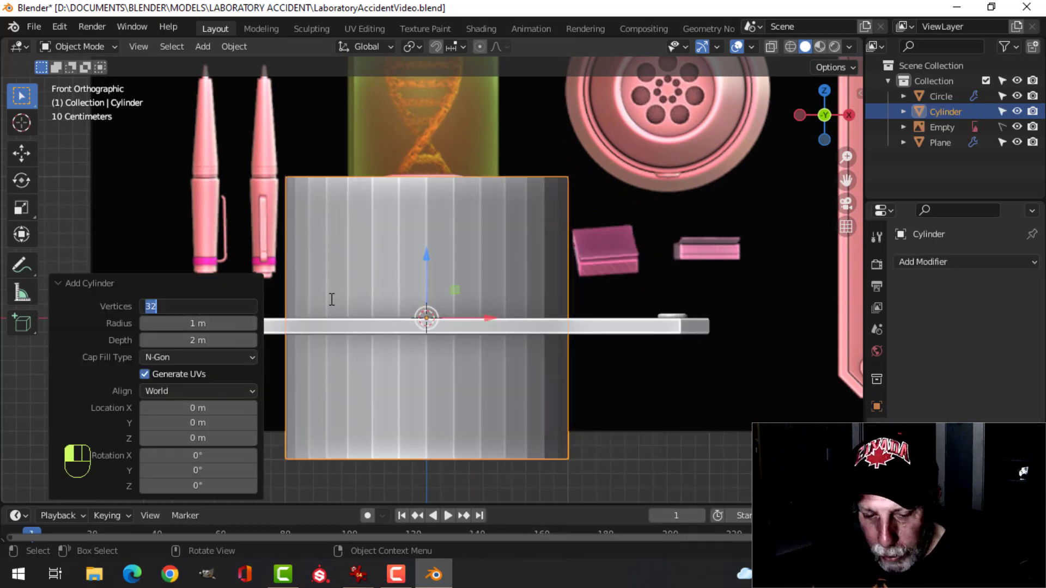
key(Return)
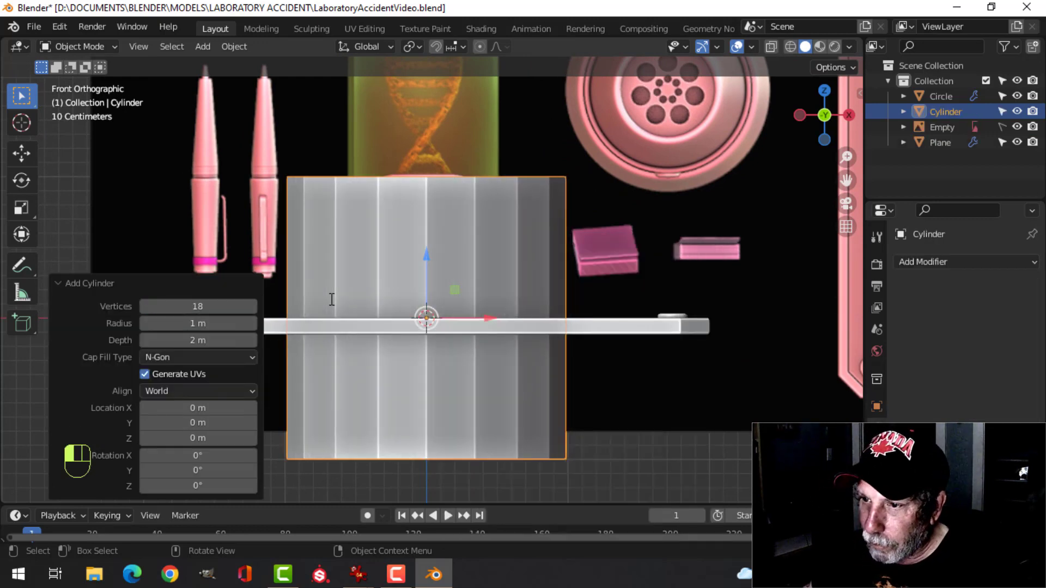
scroll(498, 306, down, 2)
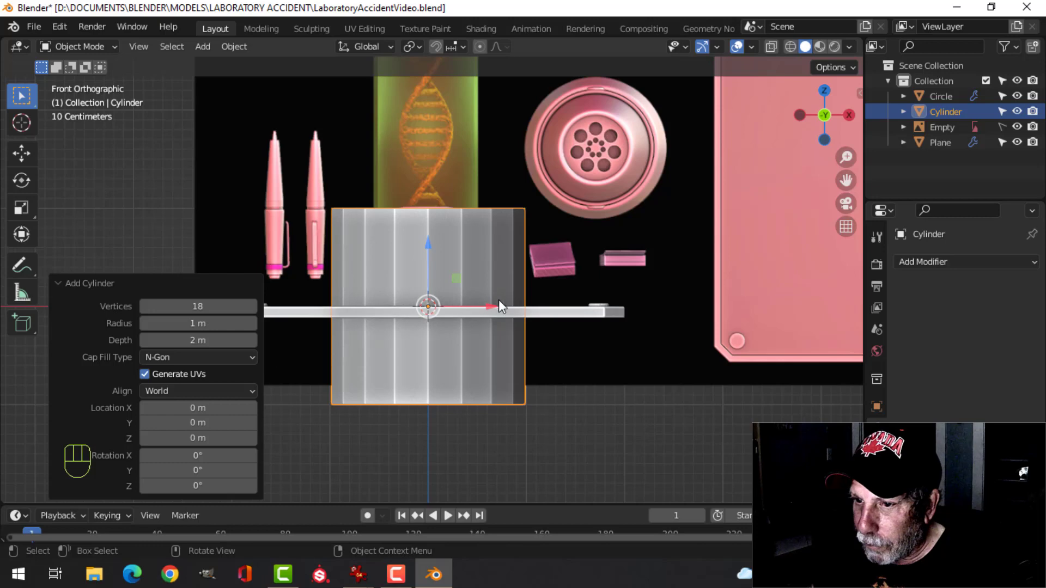
click(169, 357)
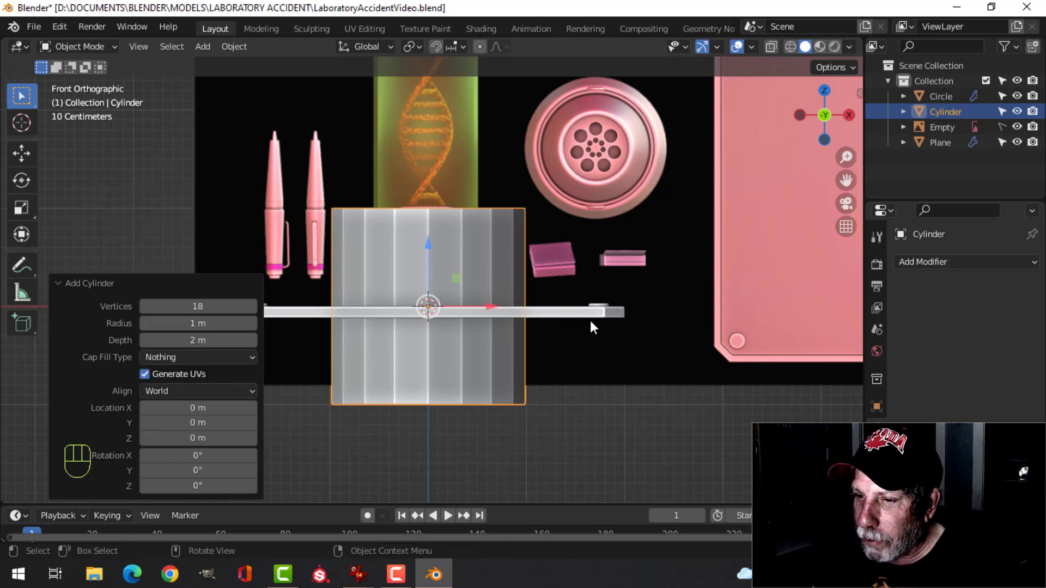
- In Edit Mode with wireframe shading, scale the cylinder to about 0.546 to fit the pictured slotted section's width
key(Tab)
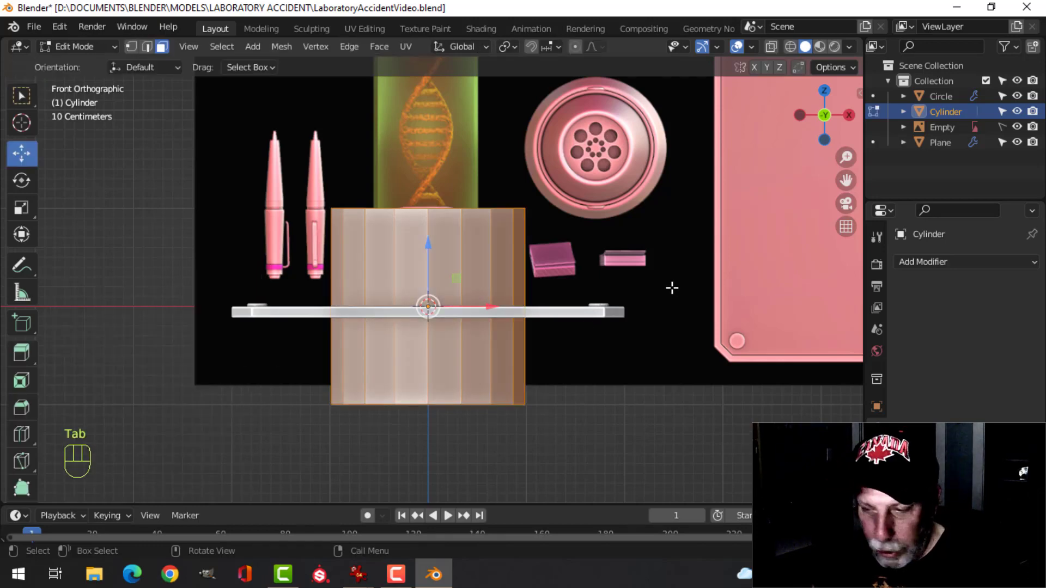
key(z)
click(560, 282)
key(s)
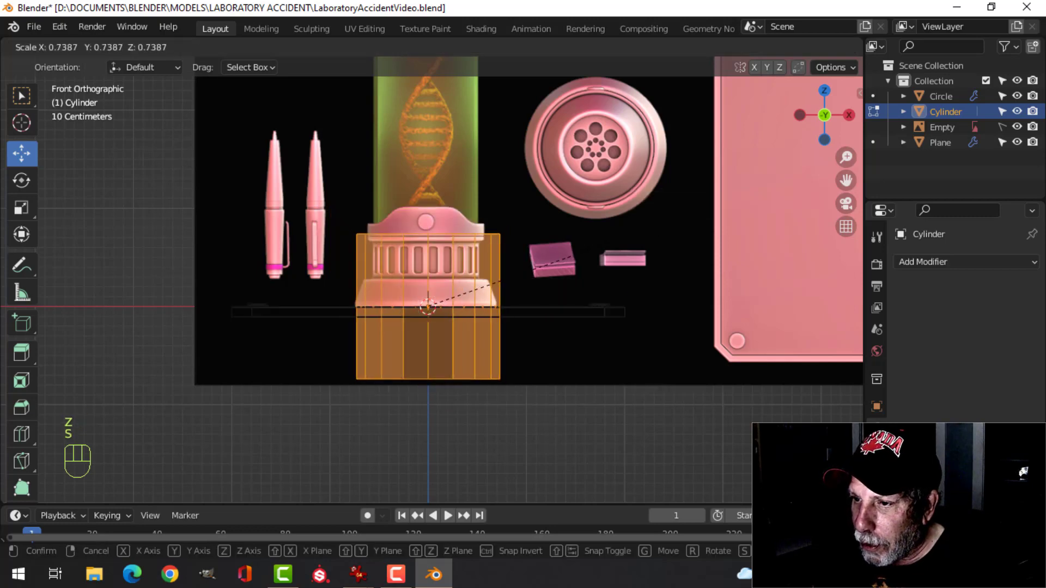
click(544, 262)
scroll(544, 263, up, 4)
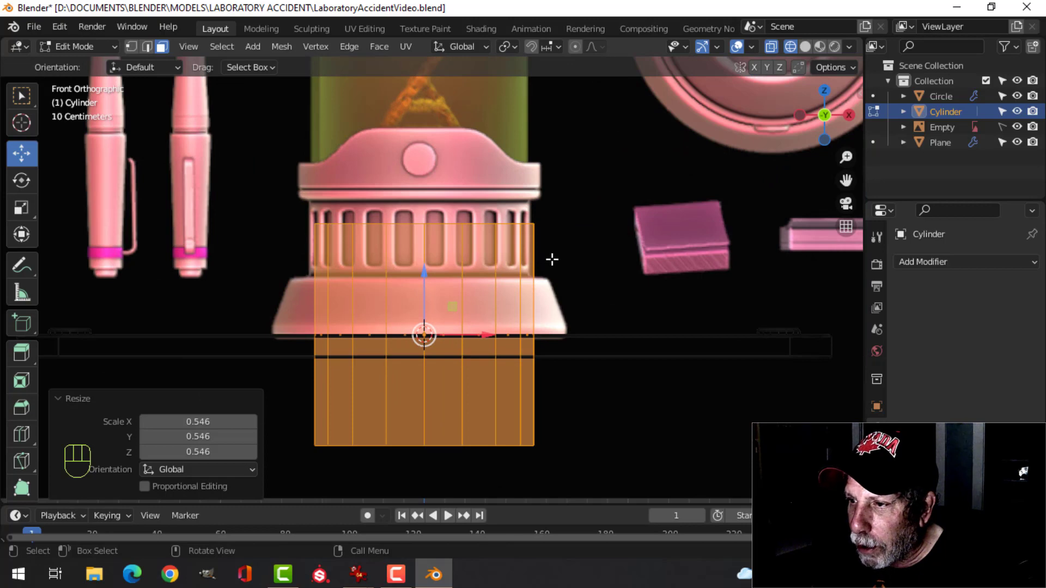
scroll(500, 245, up, 2)
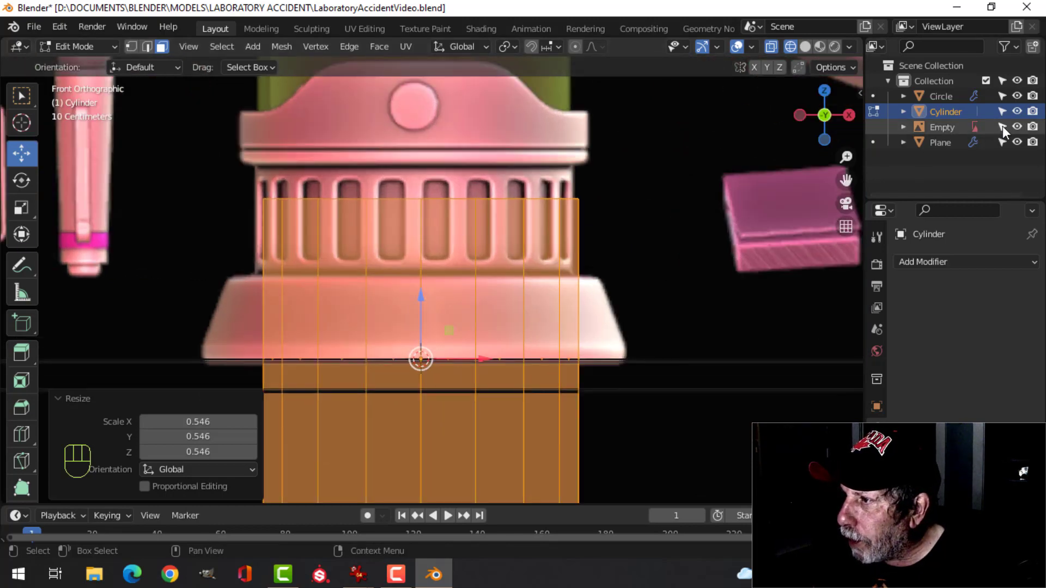
- Make the reference image selectable, move it about 0.021 m in X to centre it on the cylinder, and lock its selection again
key(Tab)
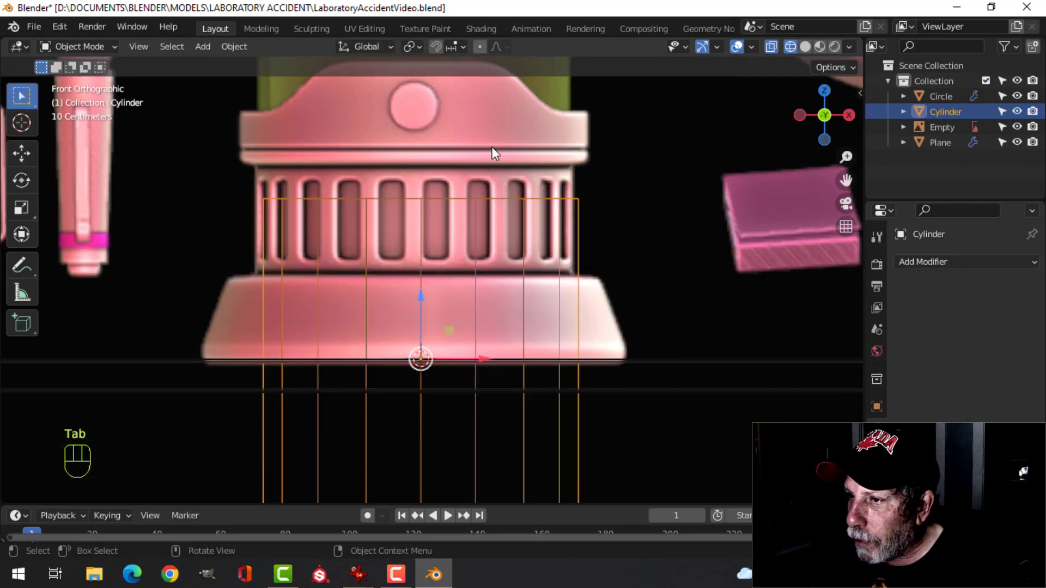
click(574, 172)
key(g)
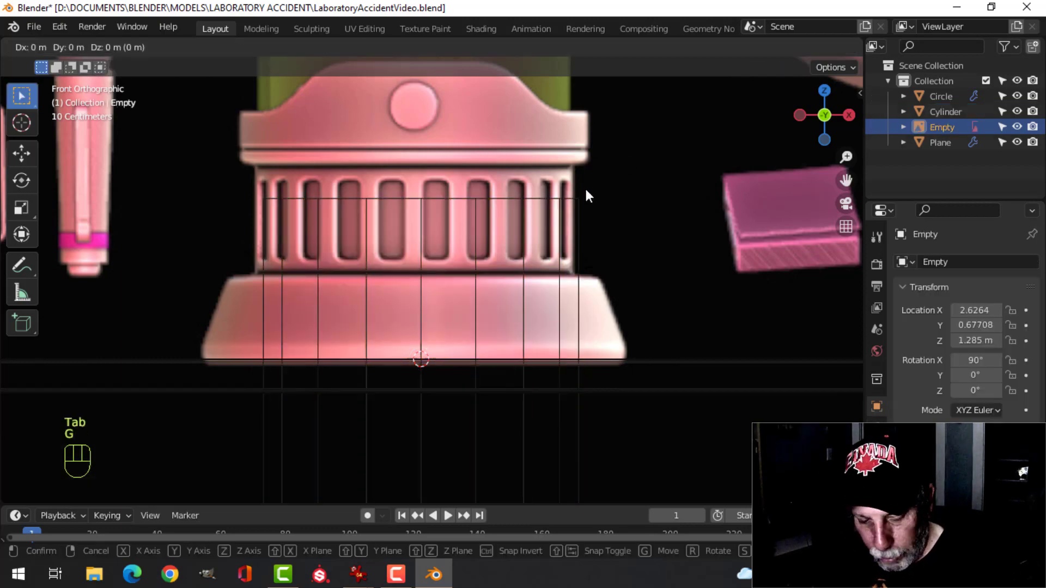
key(x)
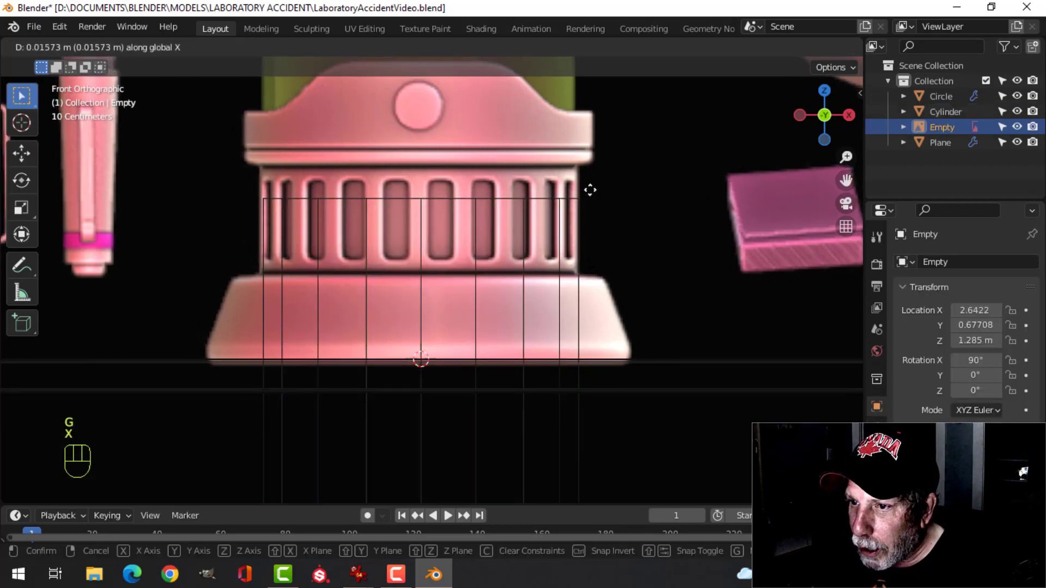
click(592, 188)
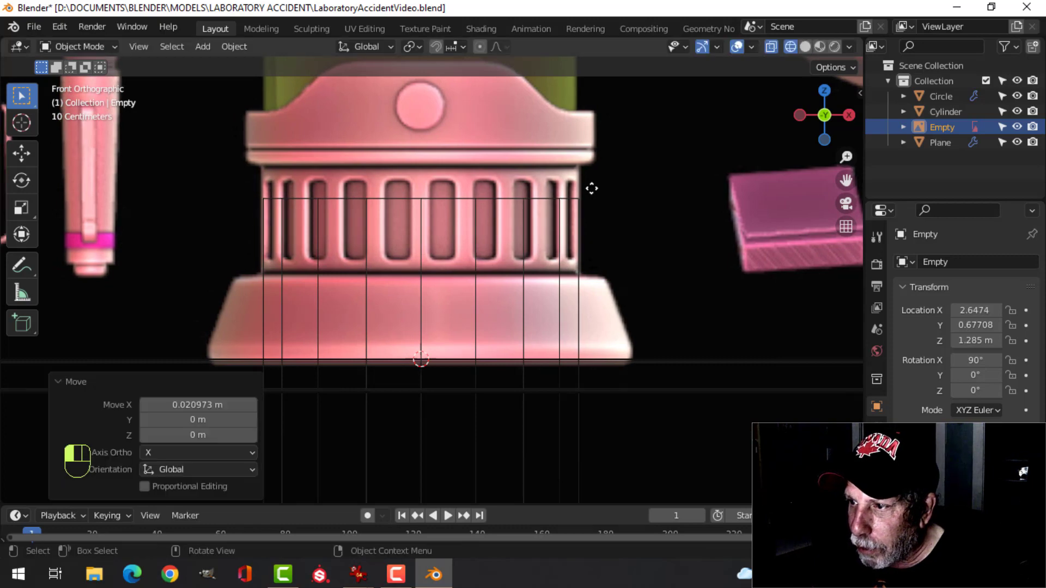
click(1001, 127)
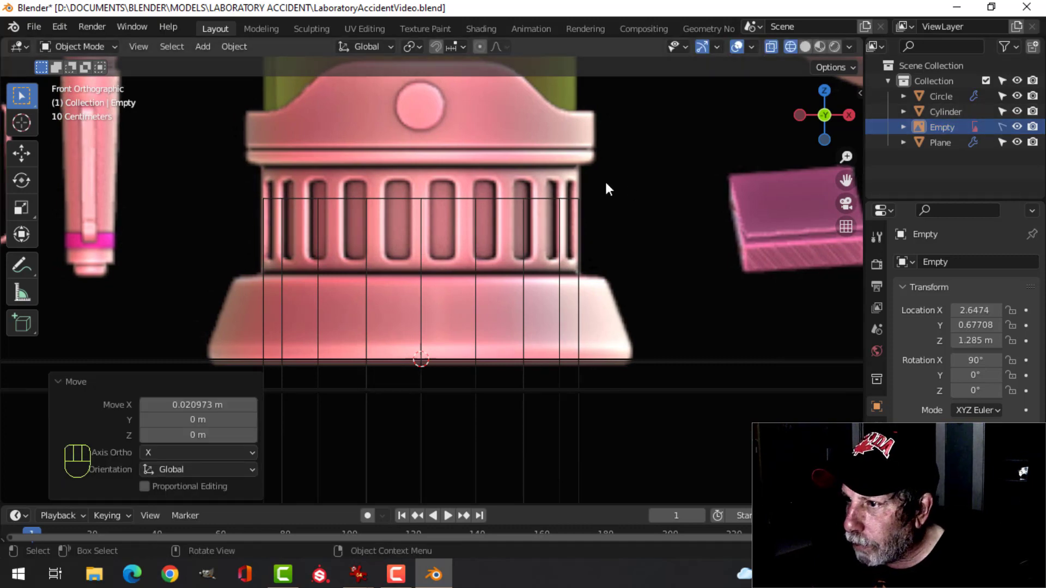
- Lower the cylinder's top vertex ring about 0.255 m in Z to the underside of the pictured slotted section
click(542, 198)
key(Tab)
scroll(524, 286, down, 2)
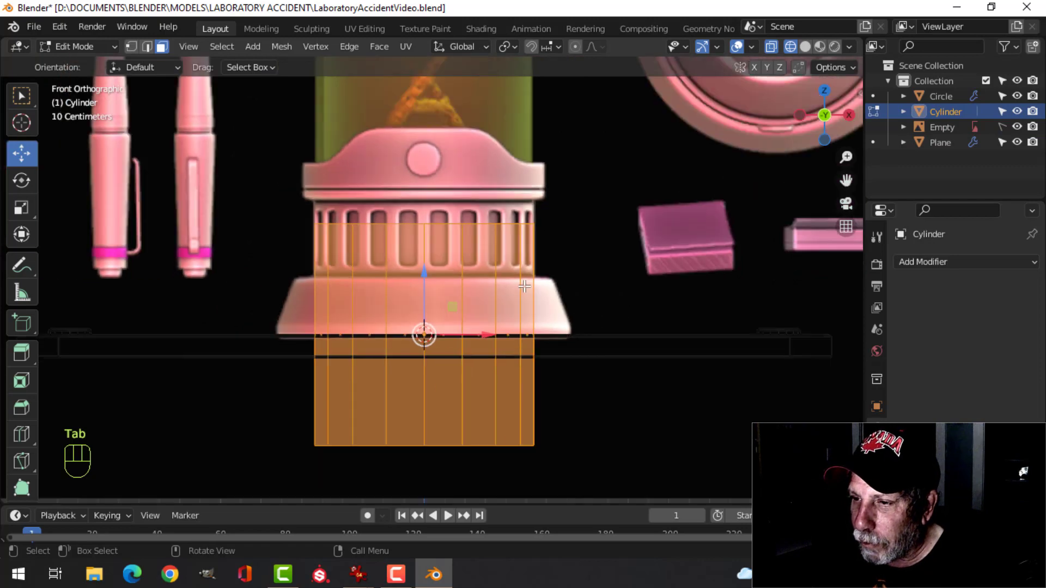
scroll(524, 283, up, 2)
key(alt+a)
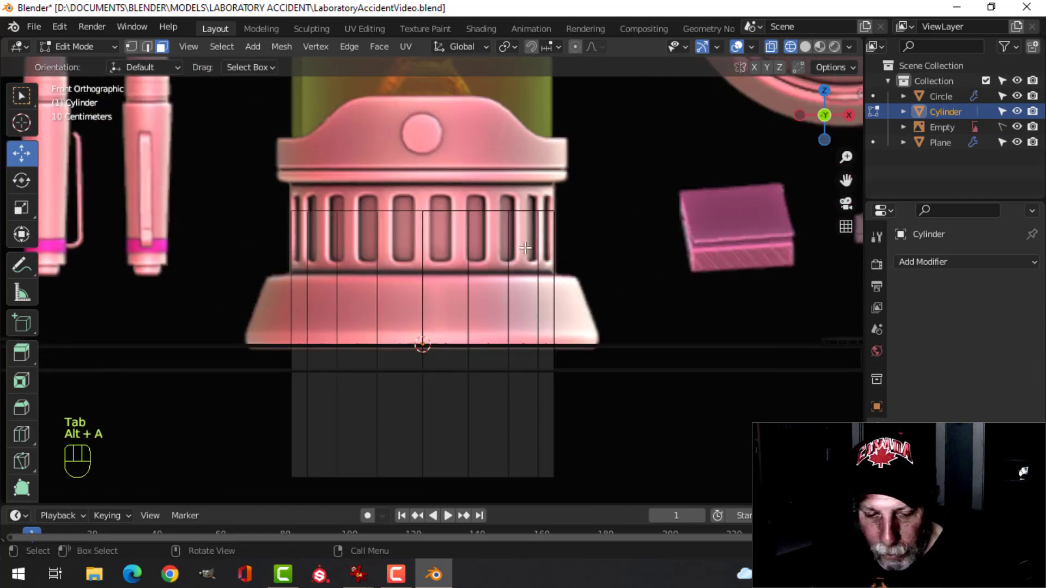
key(b)
drag(218, 182, 620, 250)
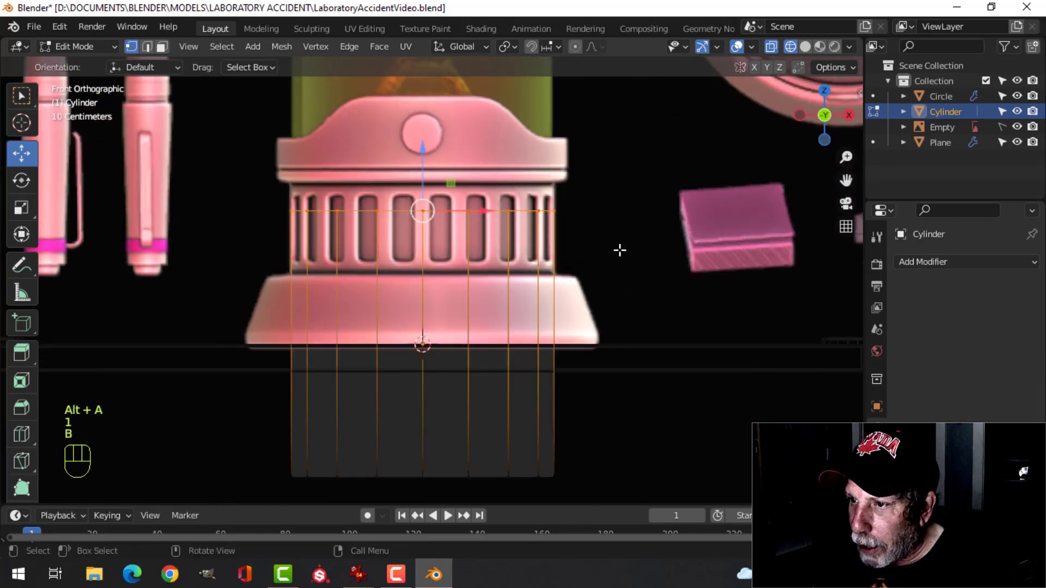
drag(423, 165, 416, 221)
shift+middle_drag(425, 417, 415, 354)
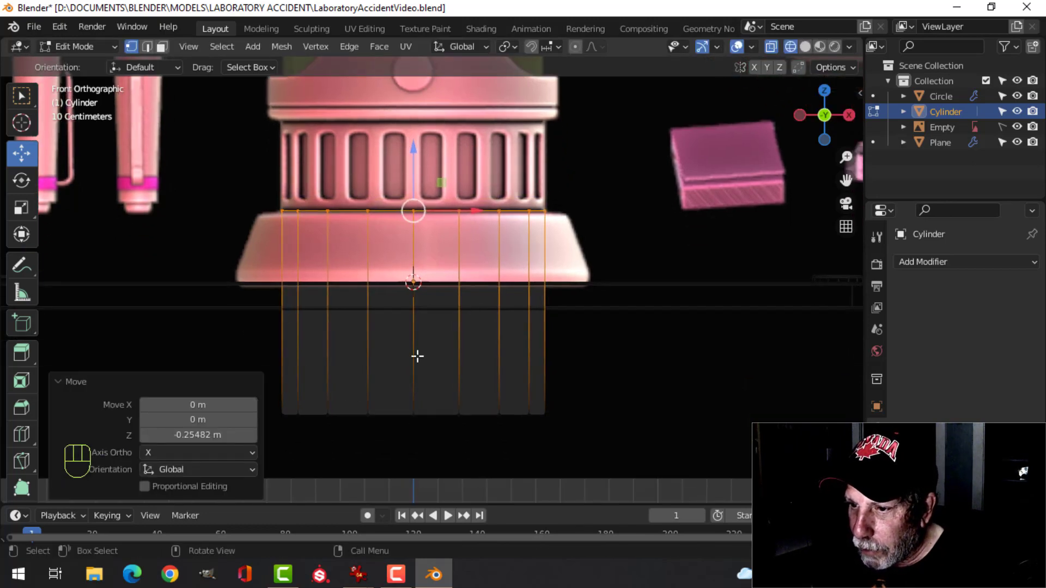
- Raise the cylinder's bottom vertex ring to just below its top ring, at the pictured foot's upper edge
key(alt+a)
key(b)
drag(246, 387, 619, 467)
drag(417, 349, 405, 138)
- Scale up the lower vertex ring to match the width of the pictured foot's upper edge
scroll(475, 213, up, 2)
key(b)
key(b)
drag(190, 181, 282, 206)
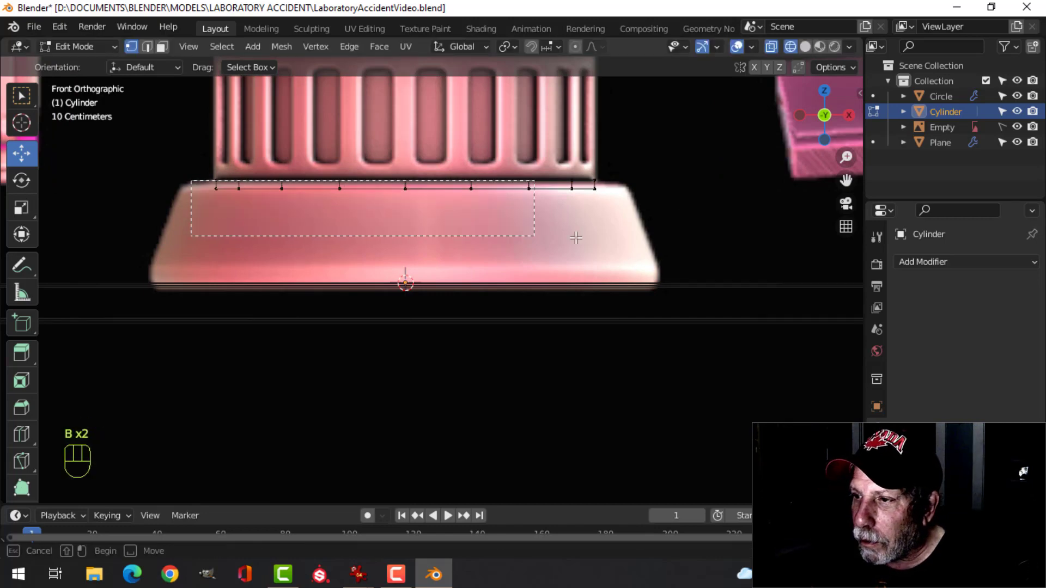
drag(575, 237, 654, 240)
key(s)
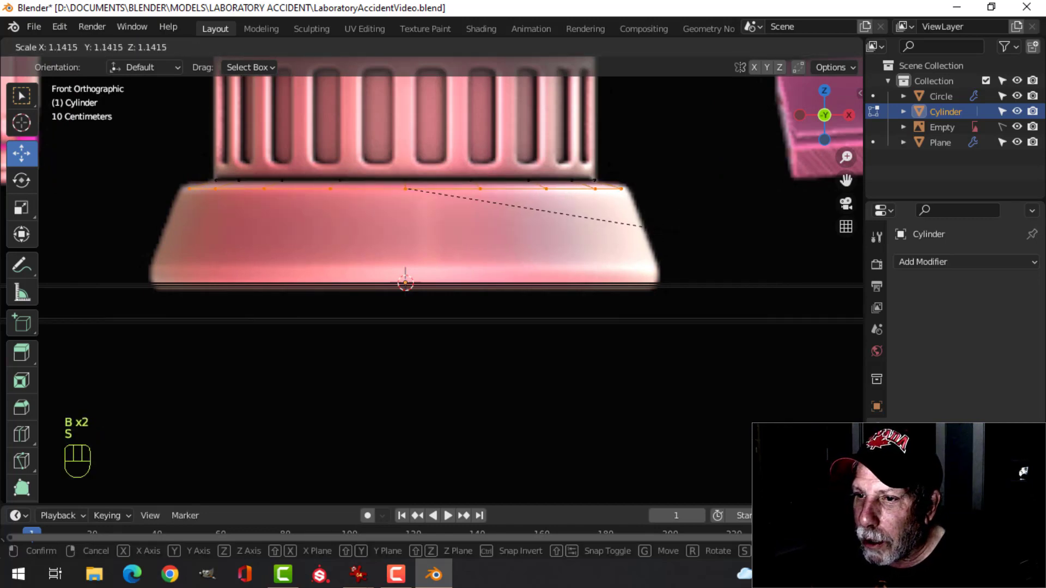
click(642, 223)
- Extrude the lower ring about 0.216 m down and scale it to 1.131 to follow the foot's sloped side
key(e)
click(401, 137)
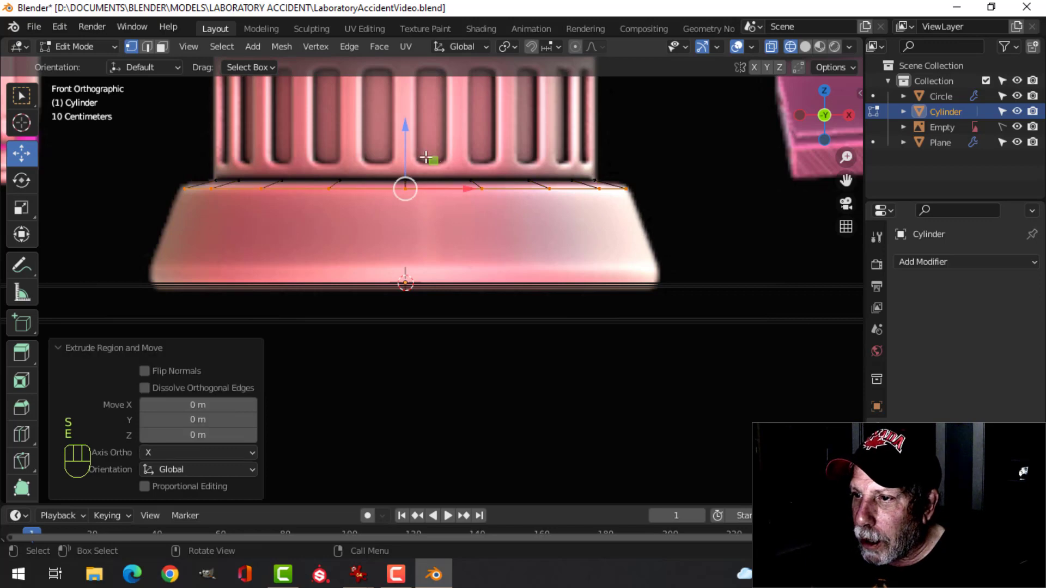
drag(401, 138, 403, 203)
key(s)
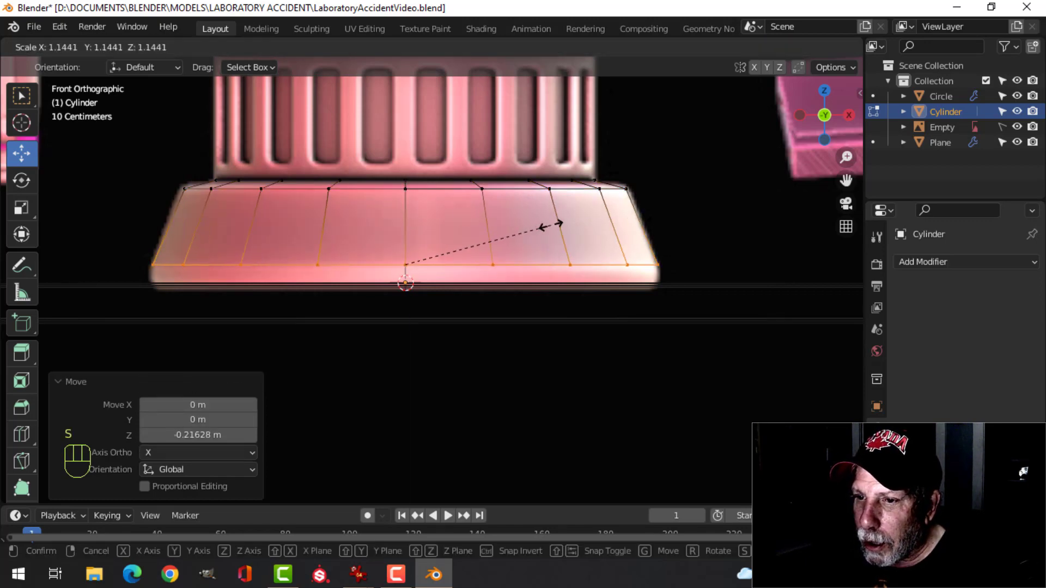
click(549, 227)
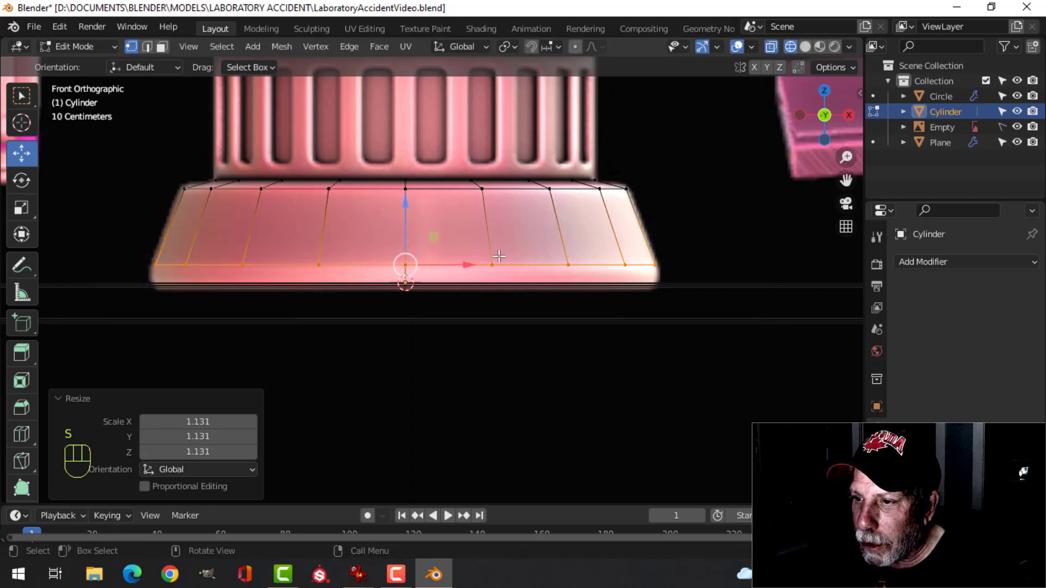
- Extrude the foot's lowest ring straight down to the top of the slab
key(e)
right_click(460, 245)
drag(405, 201, 406, 224)
scroll(488, 223, down, 1)
key(a)
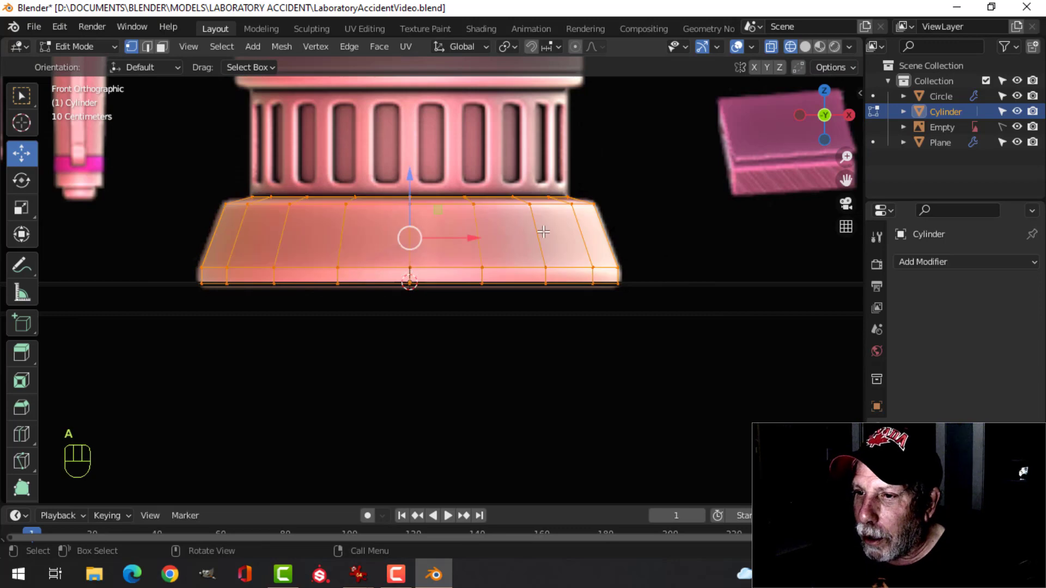
- Extrude the cylinder's top edge loop about 0.367 m upward to form the wall of the slotted section
shift+middle_drag(504, 221, 505, 299)
scroll(504, 271, up, 2)
key(alt+a)
alt+click(434, 233)
scroll(479, 237, down, 2)
key(e)
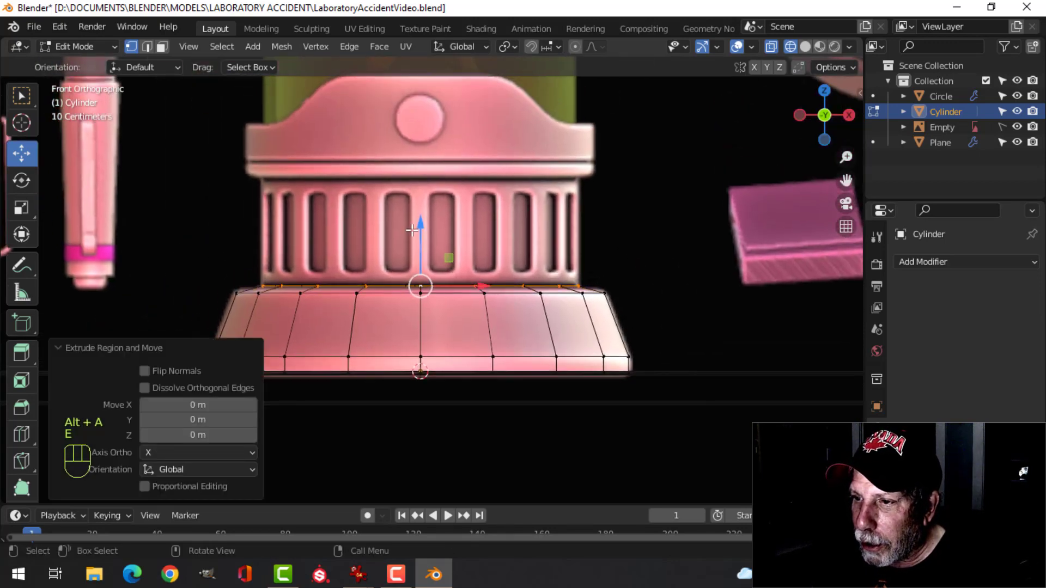
drag(420, 229, 420, 116)
shift+middle_drag(474, 151, 477, 226)
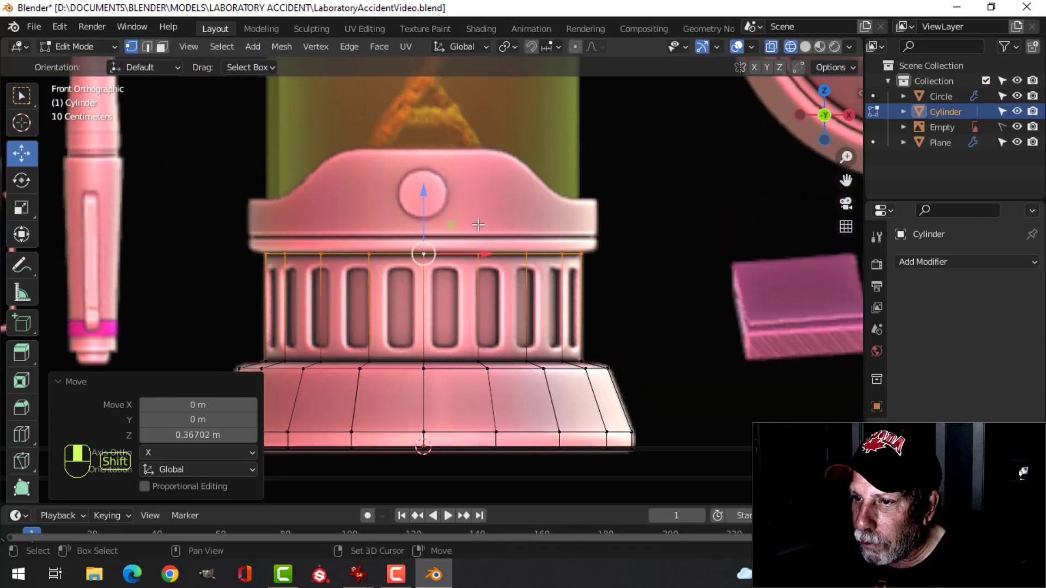
- Extrude the top ring outward at scale 1.096, and extrude it about 0.060 m upward for the collar's lower band
key(e)
right_click(478, 226)
key(s)
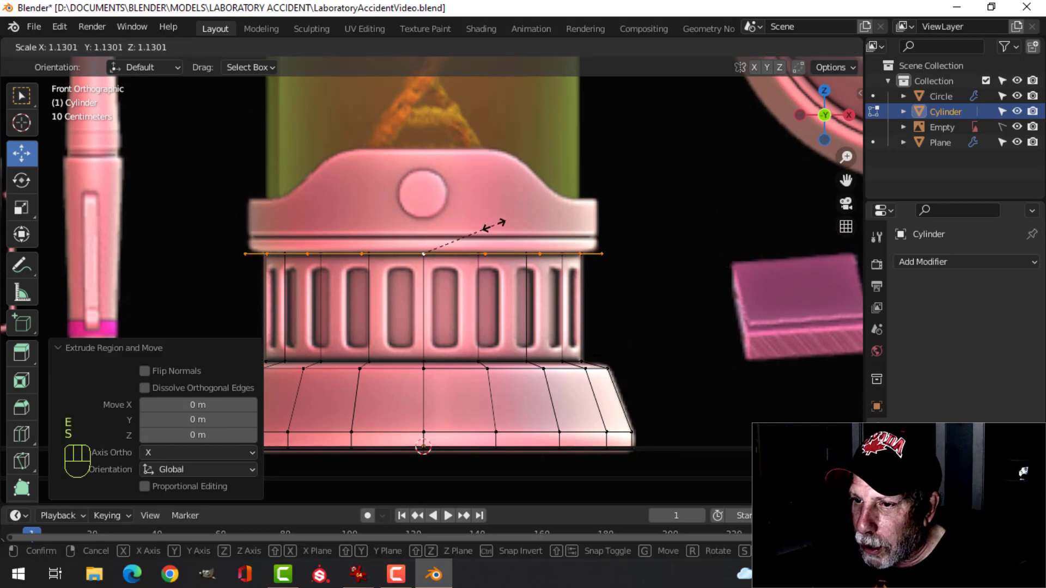
shift+click(469, 227)
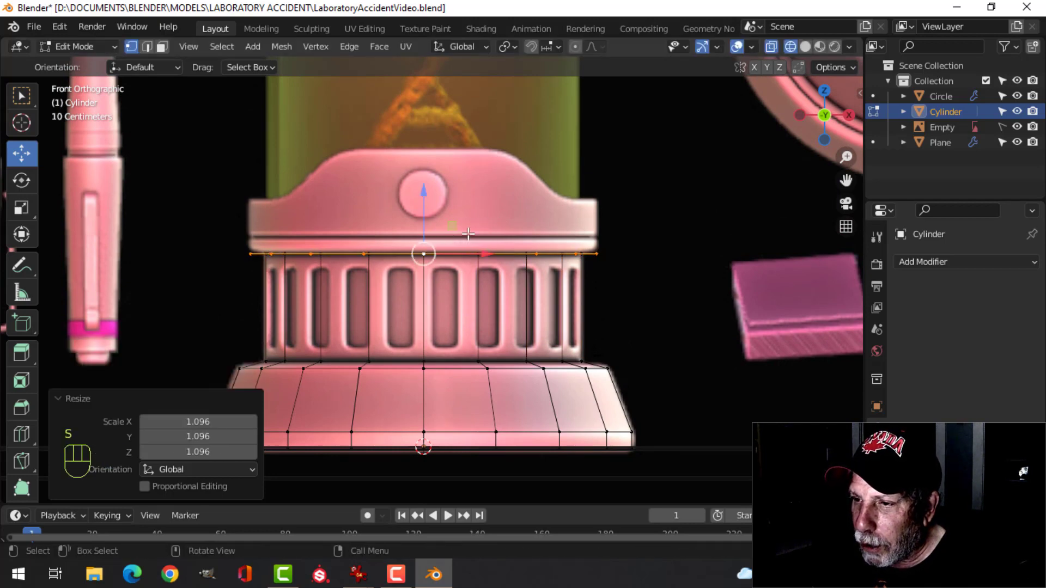
key(e)
right_click(463, 235)
drag(423, 196, 423, 178)
shift+middle_drag(521, 223, 520, 262)
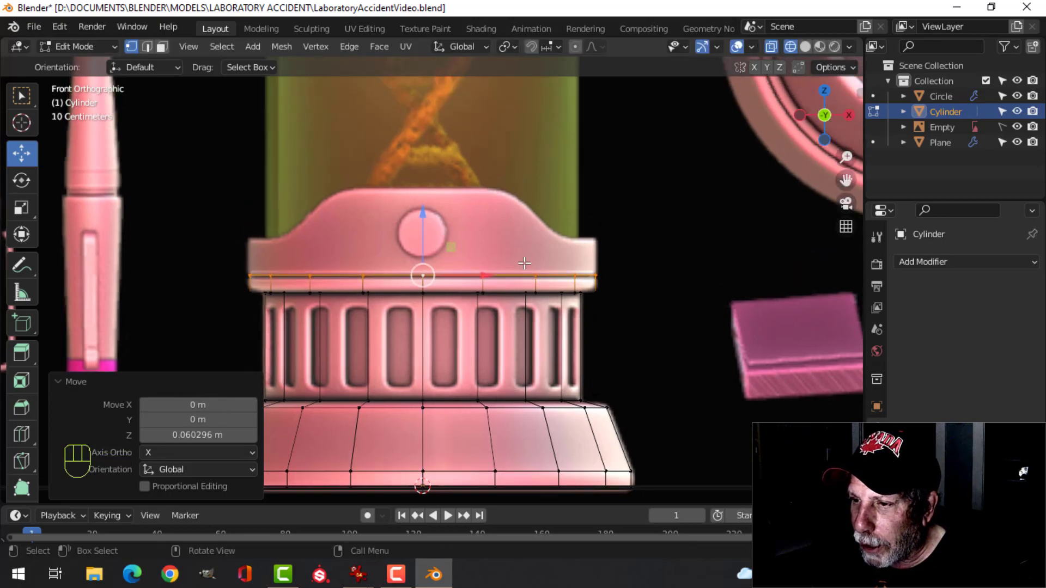
- Extrude the top ring about 0.118 m upward for the collar's upper band, and check the base in solid shading
key(e)
right_click(521, 263)
drag(418, 215, 422, 180)
scroll(615, 261, down, 2)
mouse_move(610, 276)
middle_down()
mouse_move(532, 289)
mouse_move(591, 325)
mouse_move(561, 346)
mouse_move(584, 318)
mouse_move(590, 346)
mouse_move(564, 327)
middle_up()
key(z)
click(640, 287)
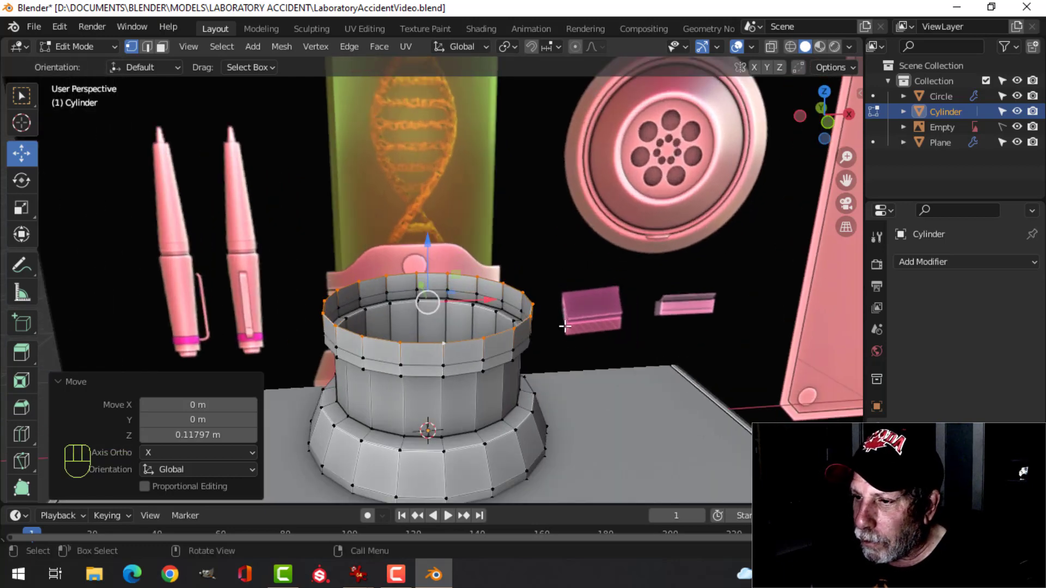
key(KP_1)
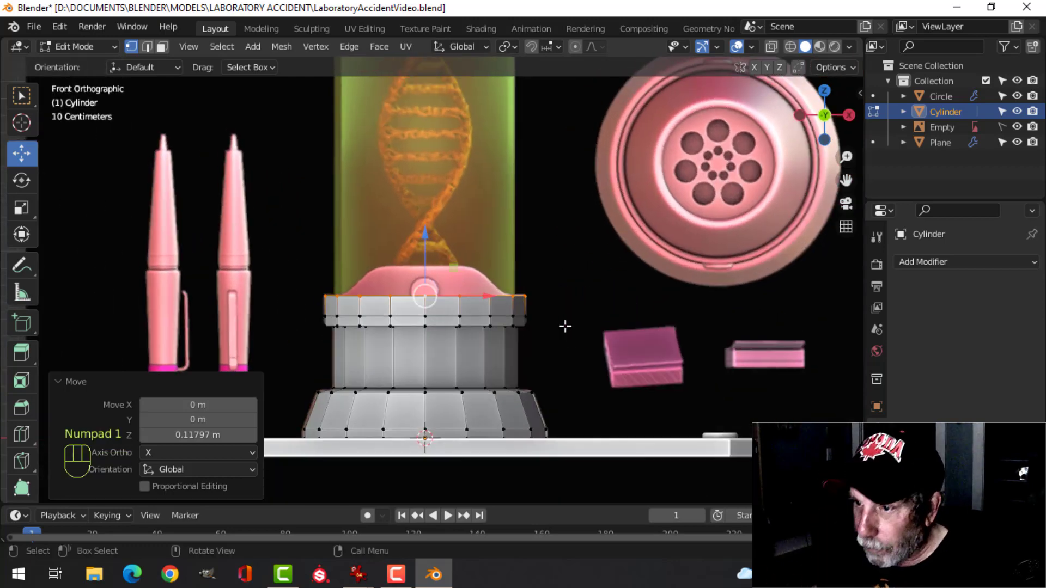
- Raise the front edges of the collar's top rim about 0.181 m to form the front tab's height
scroll(564, 326, up, 3)
key(alt+a)
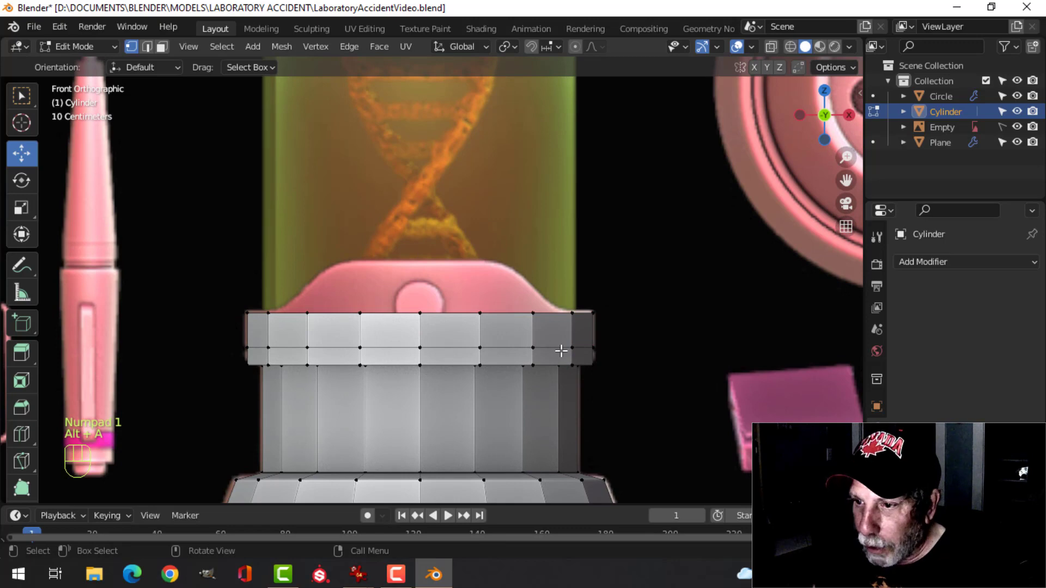
key(2)
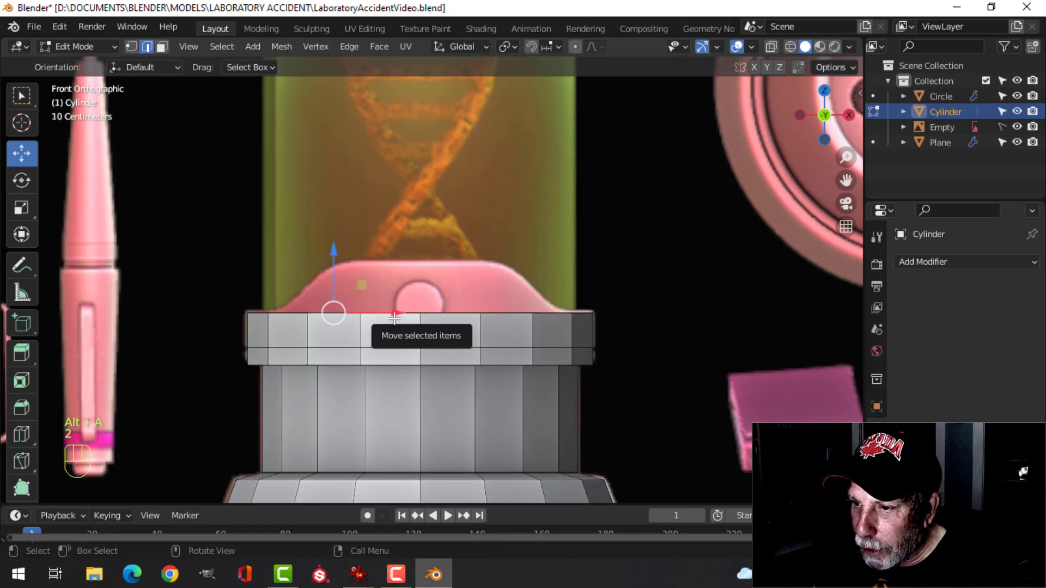
shift+click(418, 323)
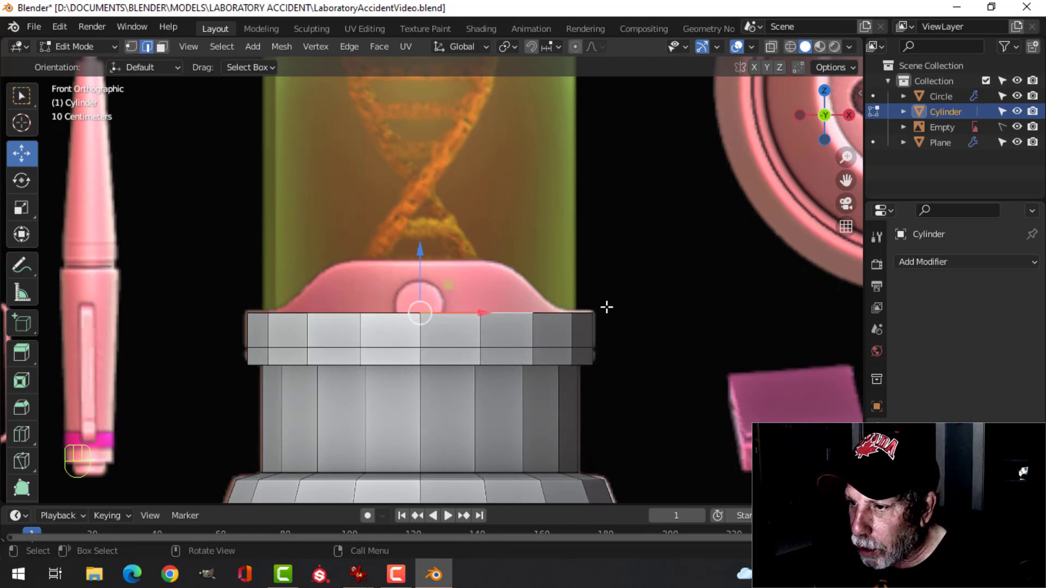
middle_drag(607, 307, 550, 338)
key(KP_1)
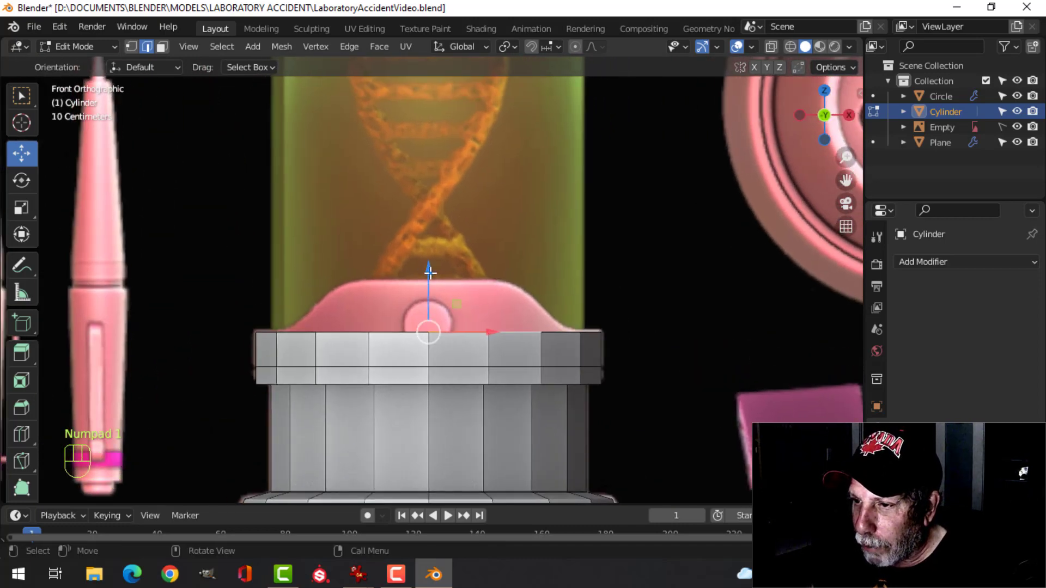
drag(430, 273, 444, 214)
scroll(600, 260, down, 4)
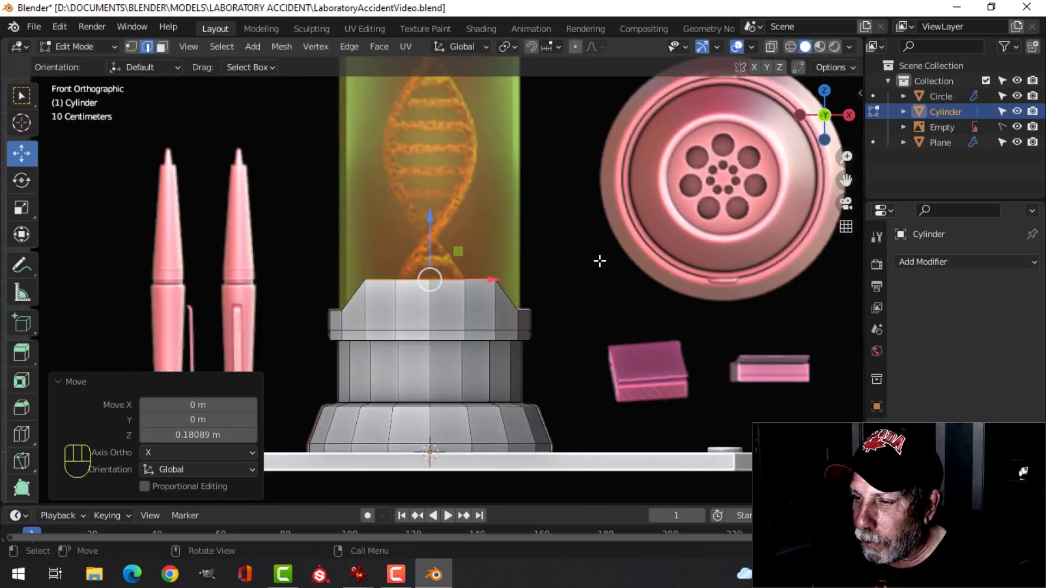
- Duplicate the edge loop between the collar's two bands and move the copy about 1.141 m straight up
key(alt+a)
middle_drag(583, 289, 590, 335)
alt+click(451, 328)
scroll(526, 335, down, 1)
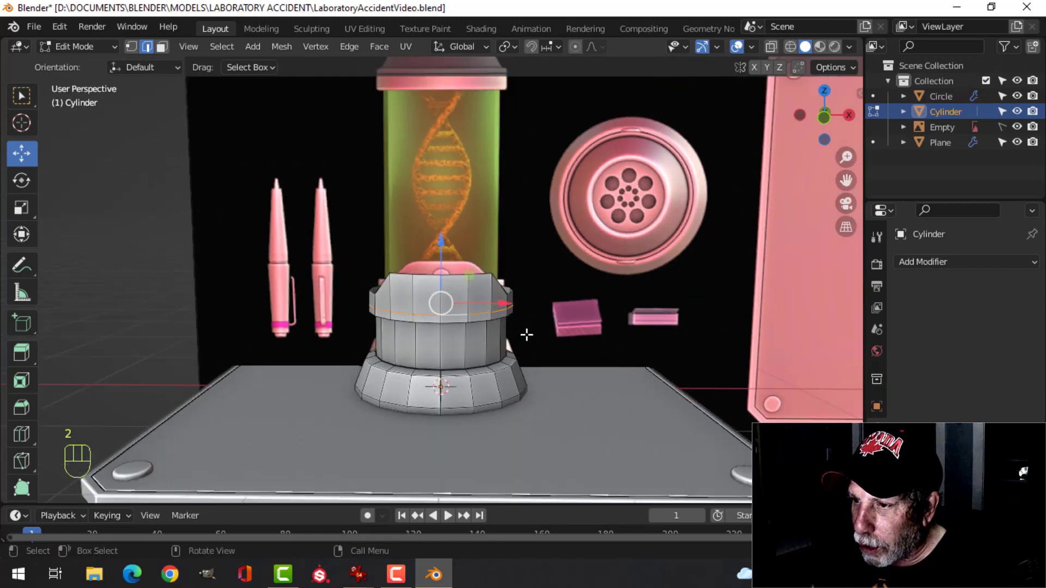
scroll(526, 334, down, 1)
shift+middle_drag(499, 330, 537, 368)
key(shift+d)
right_click(530, 354)
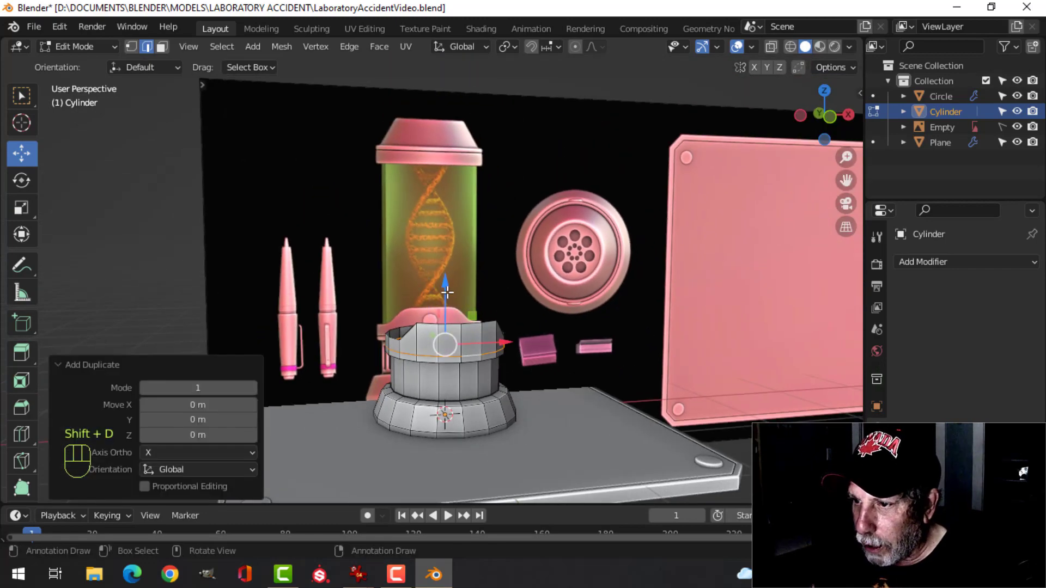
drag(446, 292, 446, 200)
key(KP_1)
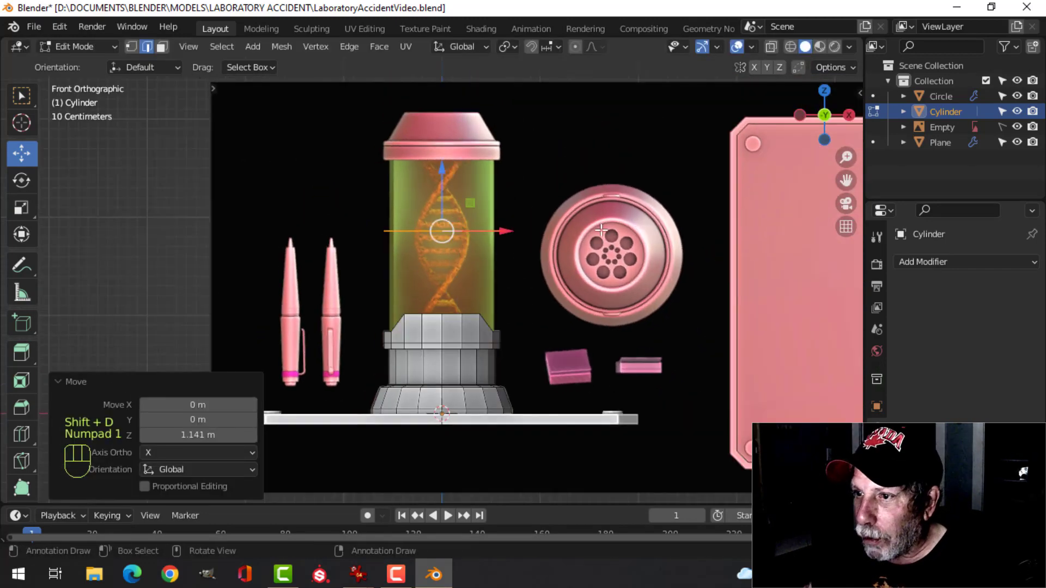
- Raise the duplicated ring about 0.732 m more to the lower edge of the lid in the reference image
scroll(600, 230, up, 4)
shift+middle_drag(647, 267, 617, 467)
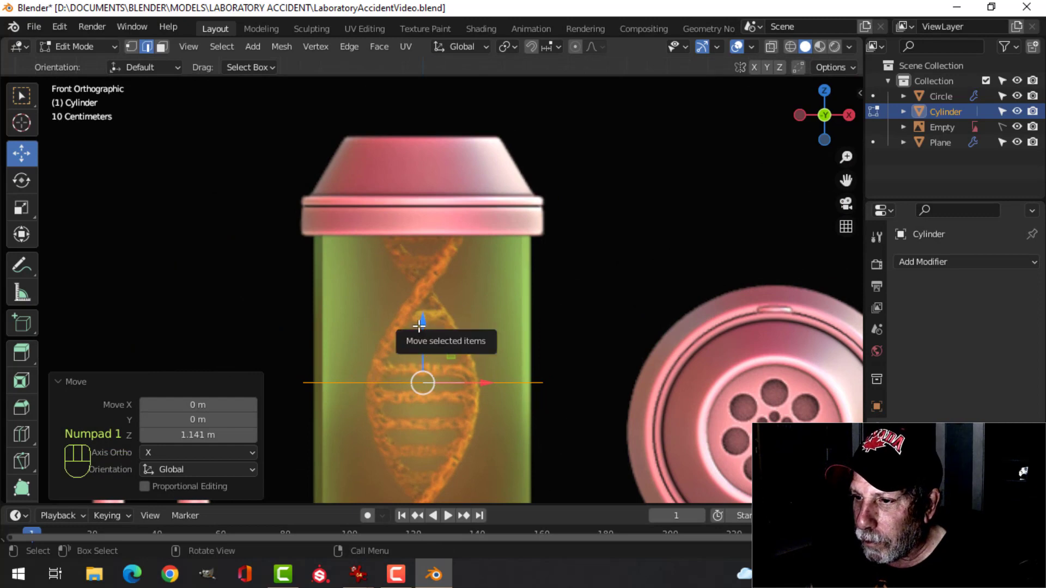
drag(419, 323, 436, 173)
scroll(493, 275, up, 2)
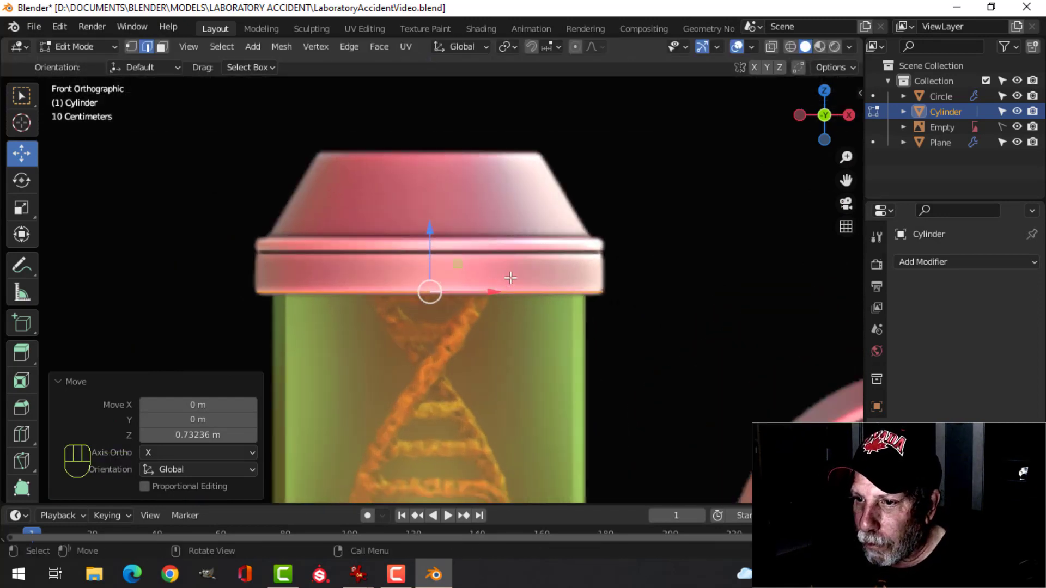
- Extrude the ring about 0.134 m upward for the lid rim's lower band and about 0.052 m more for its upper band
key(e)
drag(428, 247, 428, 207)
scroll(529, 252, up, 1)
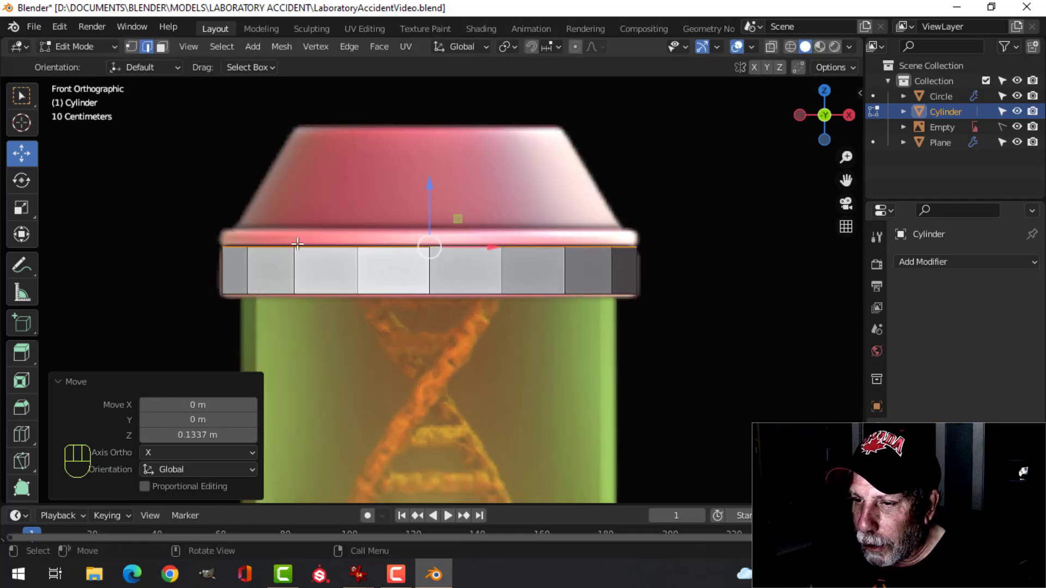
key(e)
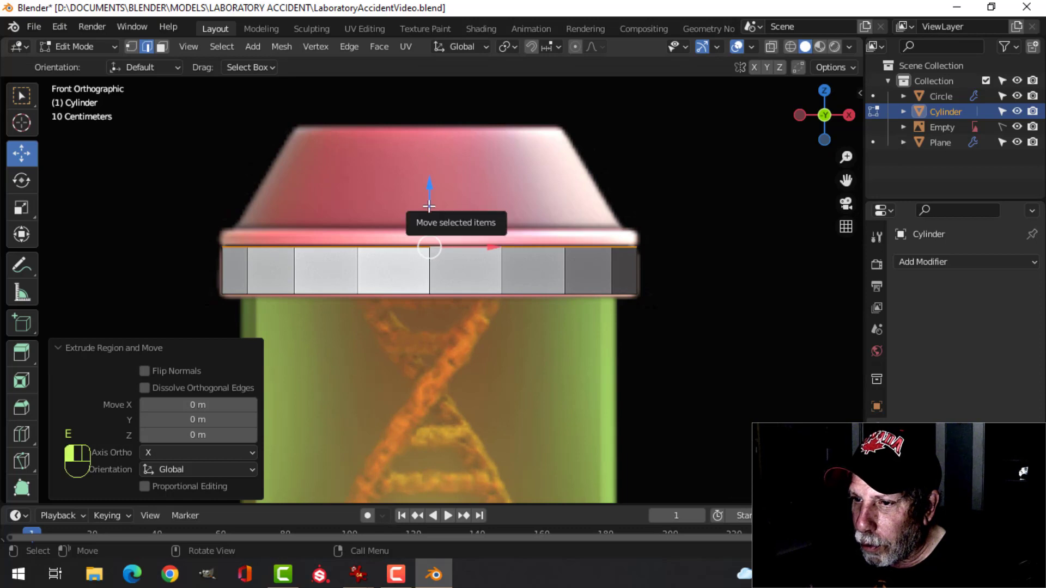
drag(428, 186, 432, 185)
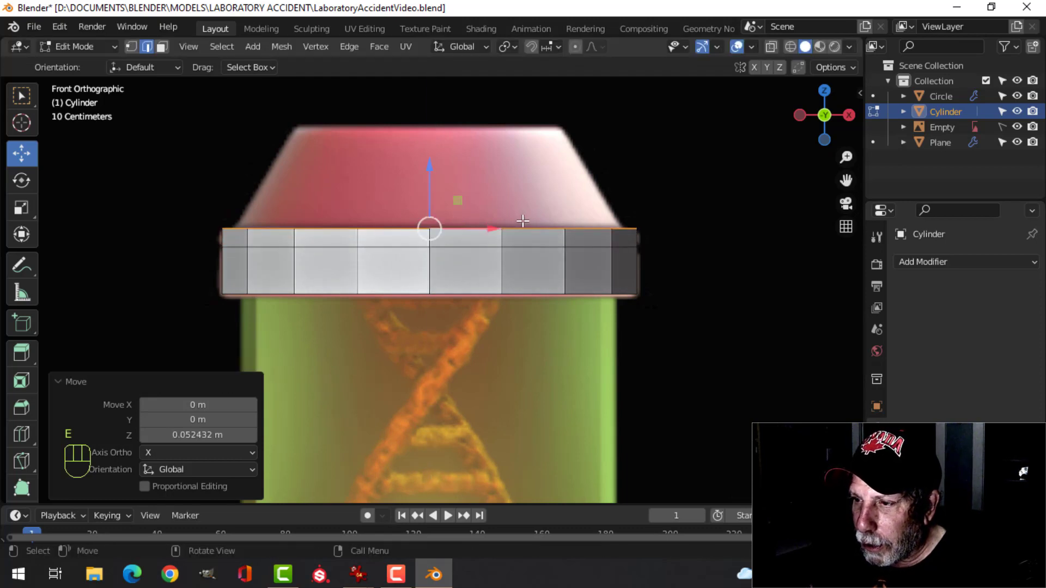
shift+middle_drag(529, 225, 532, 235)
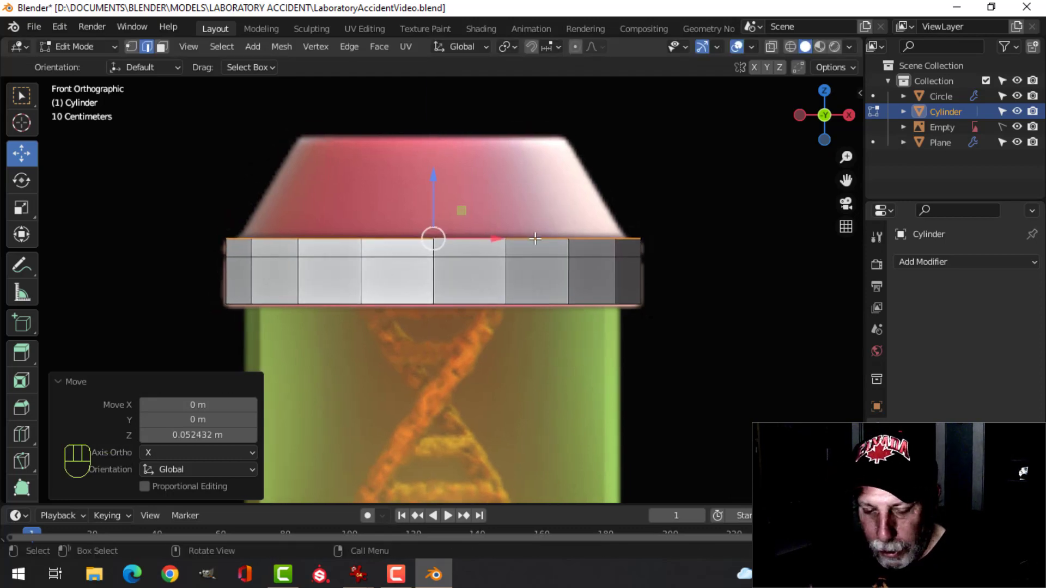
- In wireframe shading, extrude the lid rim's top ring inward at scale 0.936 to meet the base of the tapered cap
key(1)
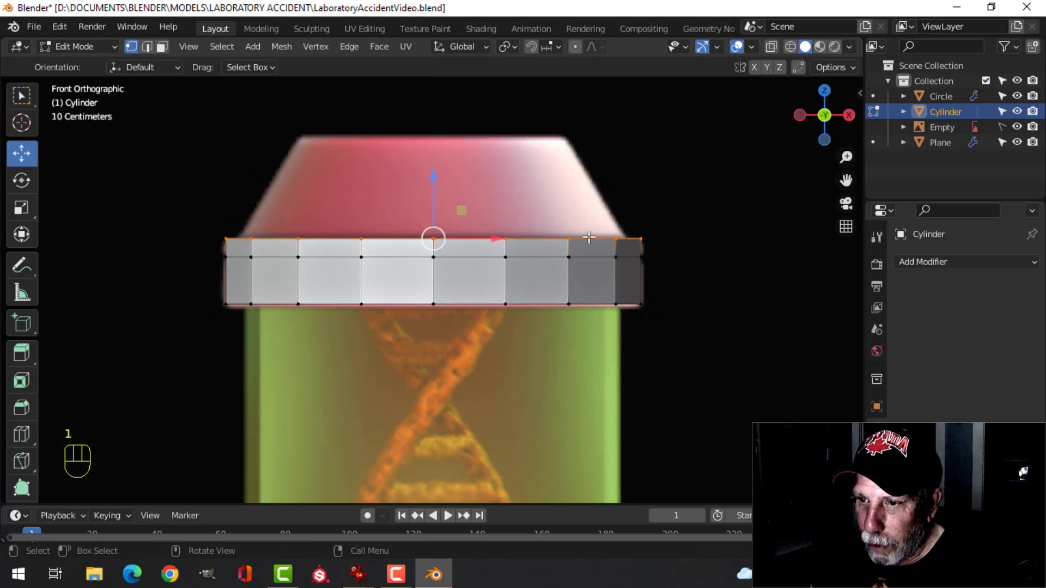
key(z)
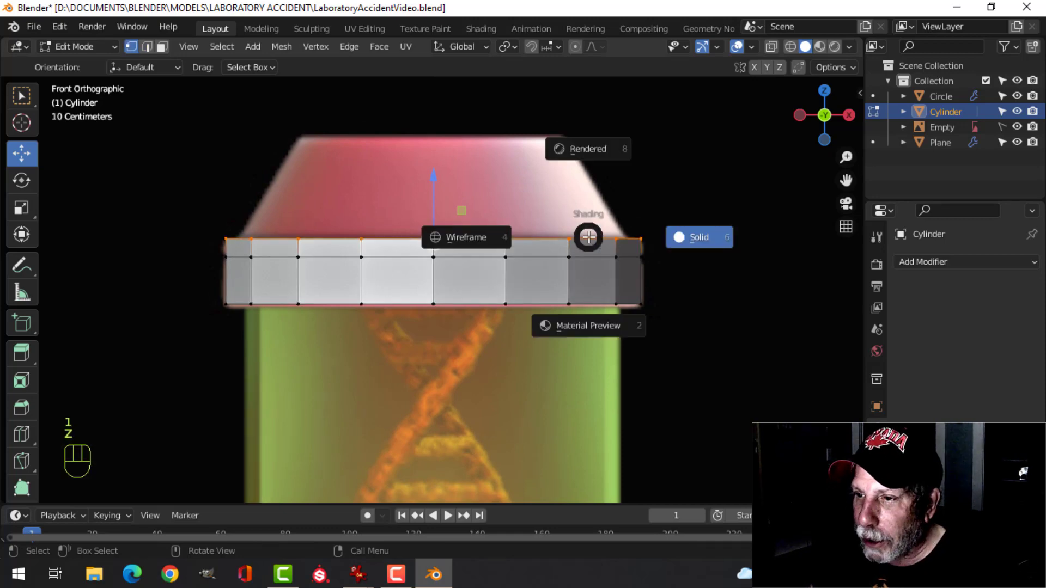
click(479, 238)
shift+middle_drag(665, 253, 663, 270)
key(e)
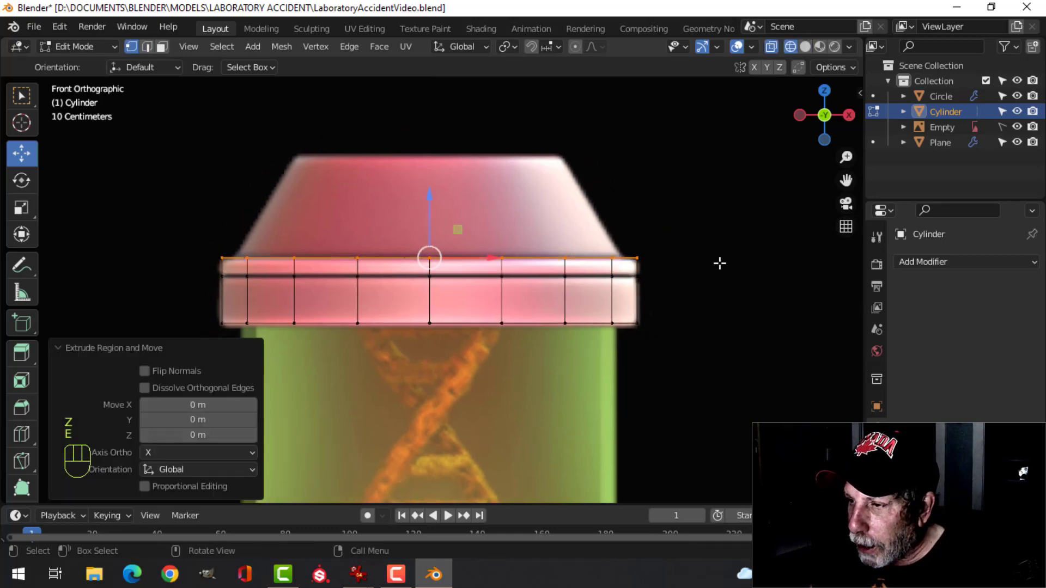
key(s)
click(701, 265)
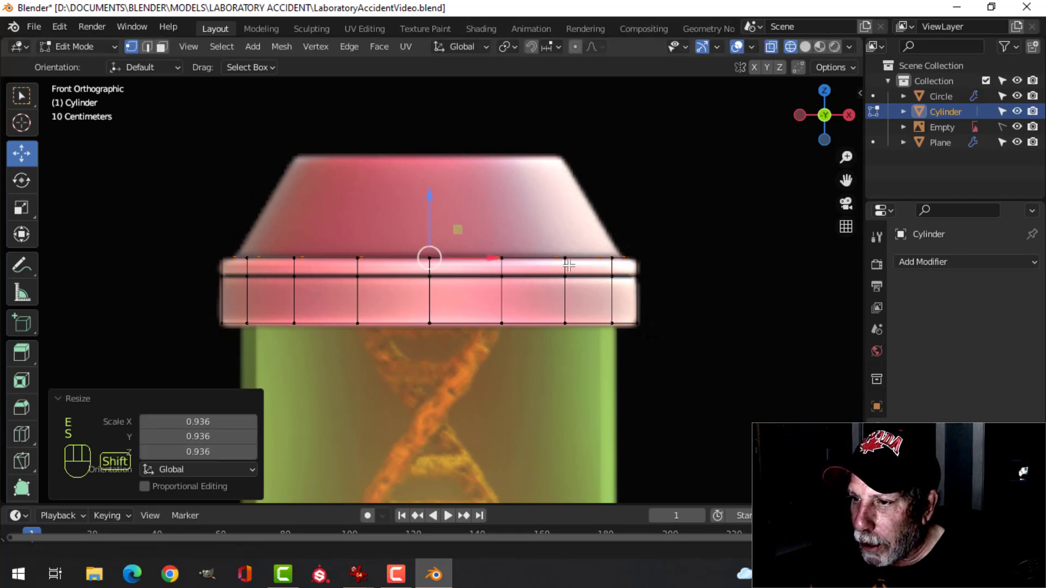
- Extrude the inner ring about 0.286 m upward and scale it to 0.681 to form the lid's tapered cap
shift+middle_drag(566, 263, 572, 296)
key(e)
click(571, 295)
drag(435, 234, 464, 133)
key(s)
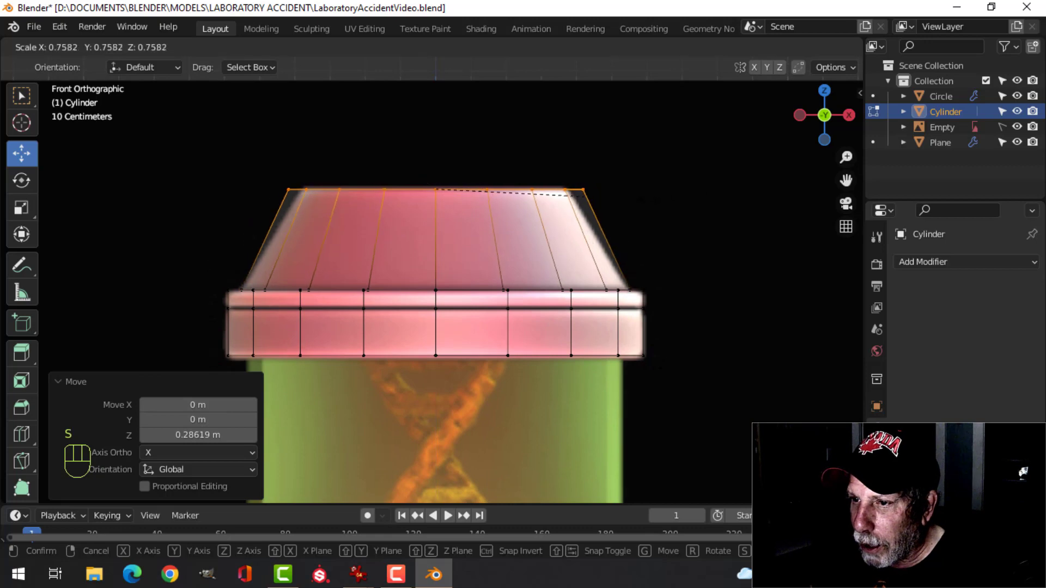
click(647, 261)
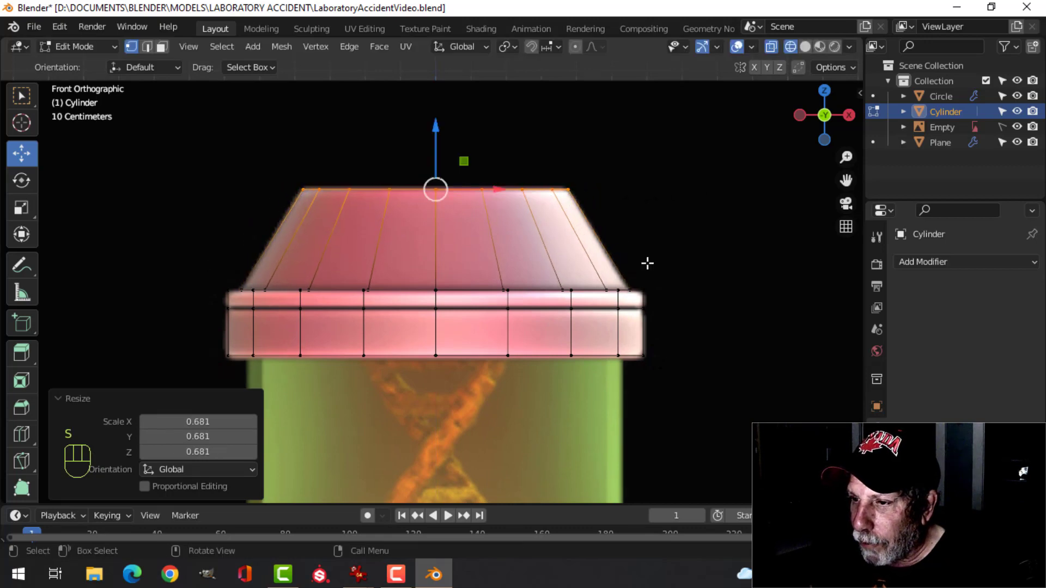
- Check the lid's shape against the reference image in solid shading with nothing selected
scroll(651, 276, down, 3)
scroll(642, 282, up, 2)
key(z)
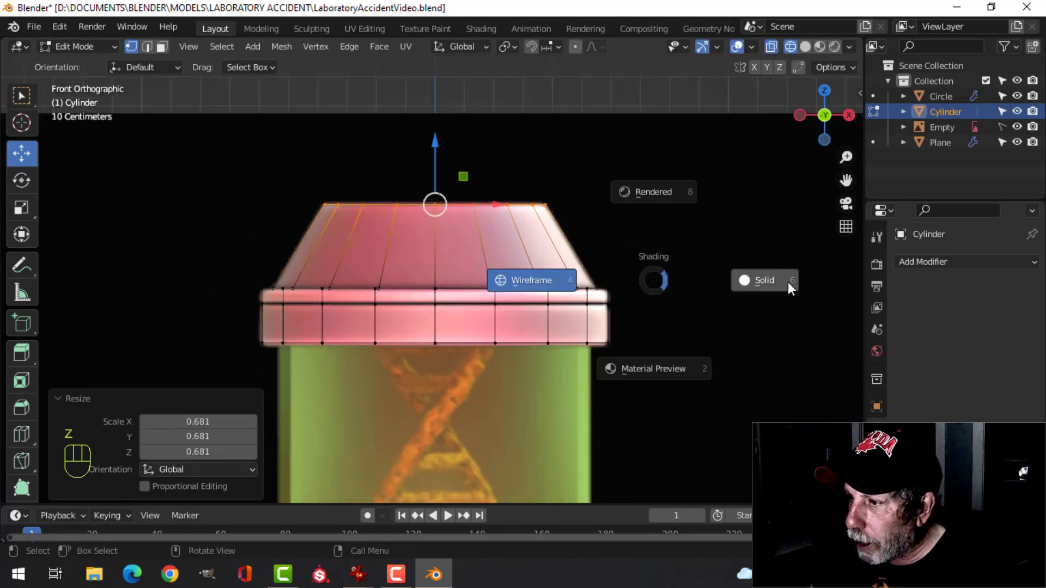
click(789, 284)
scroll(665, 299, down, 3)
key(alt+a)
scroll(494, 288, up, 5)
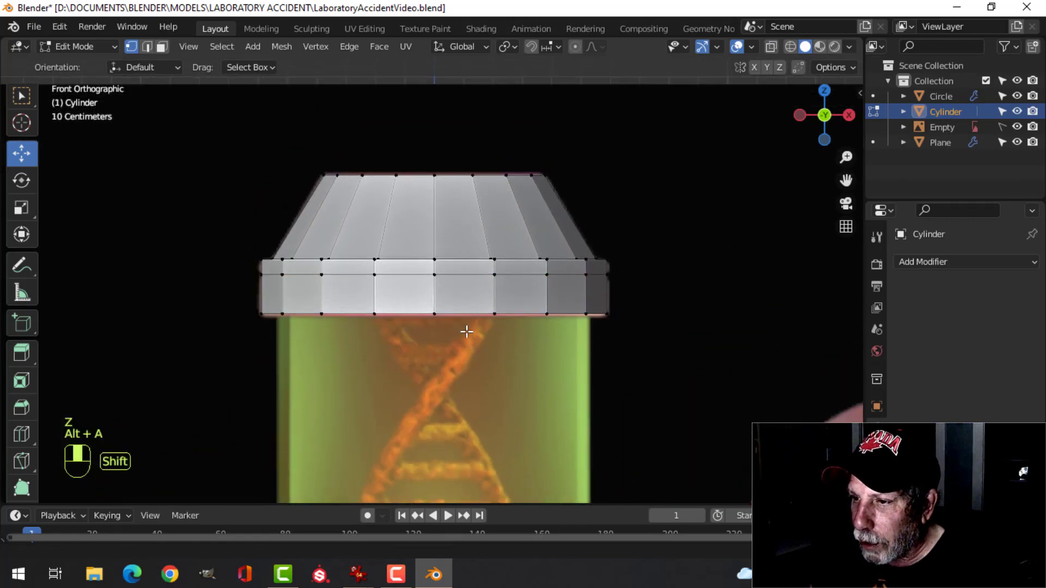
- Bevel the edge loop between the lid rim's two bands about 0.007 m wide with one segment, using wireframe shading
key(2)
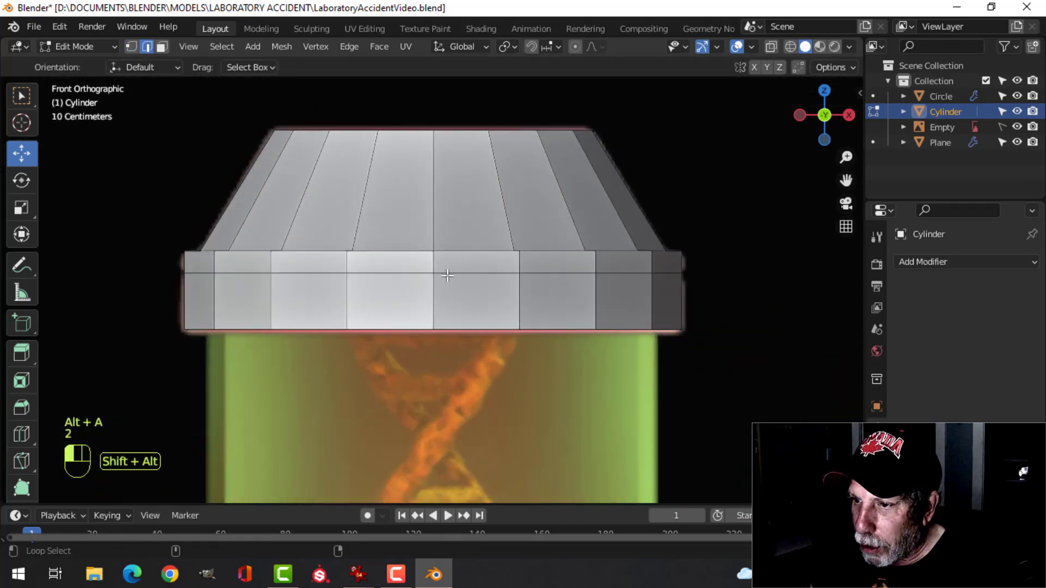
alt+shift+click(450, 273)
key(z)
click(376, 316)
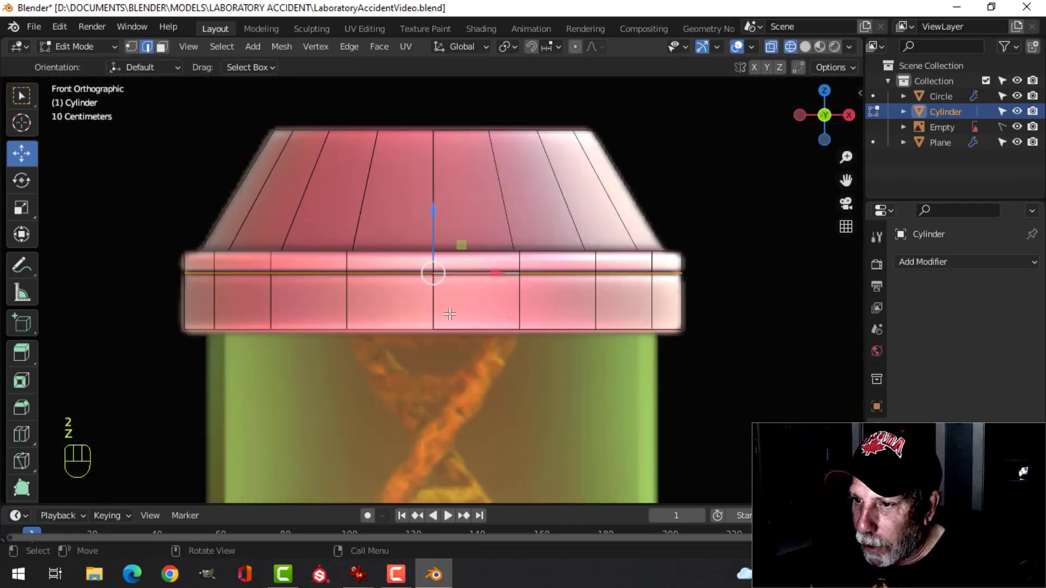
scroll(446, 303, up, 2)
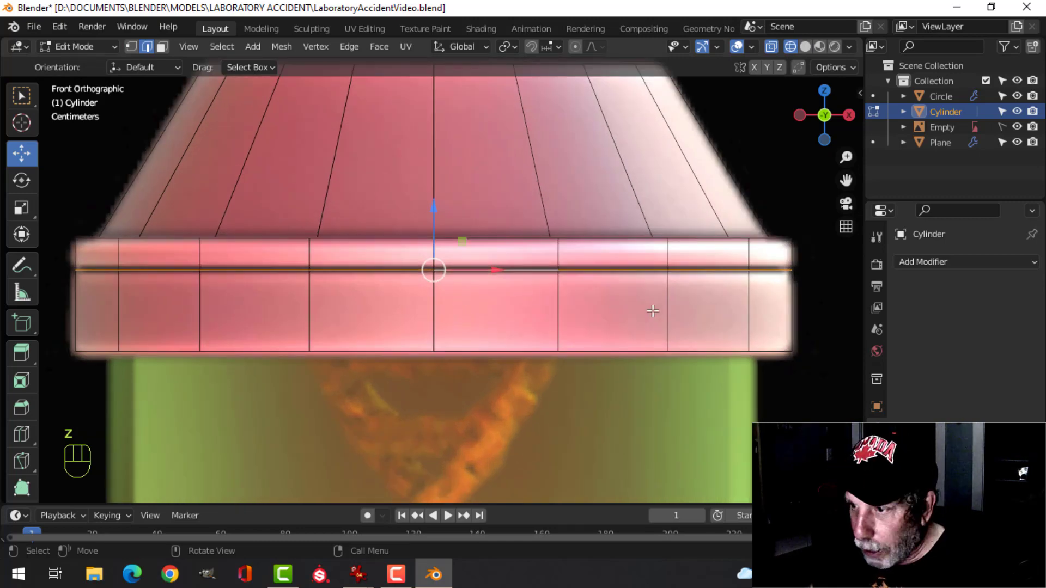
key(ctrl+b)
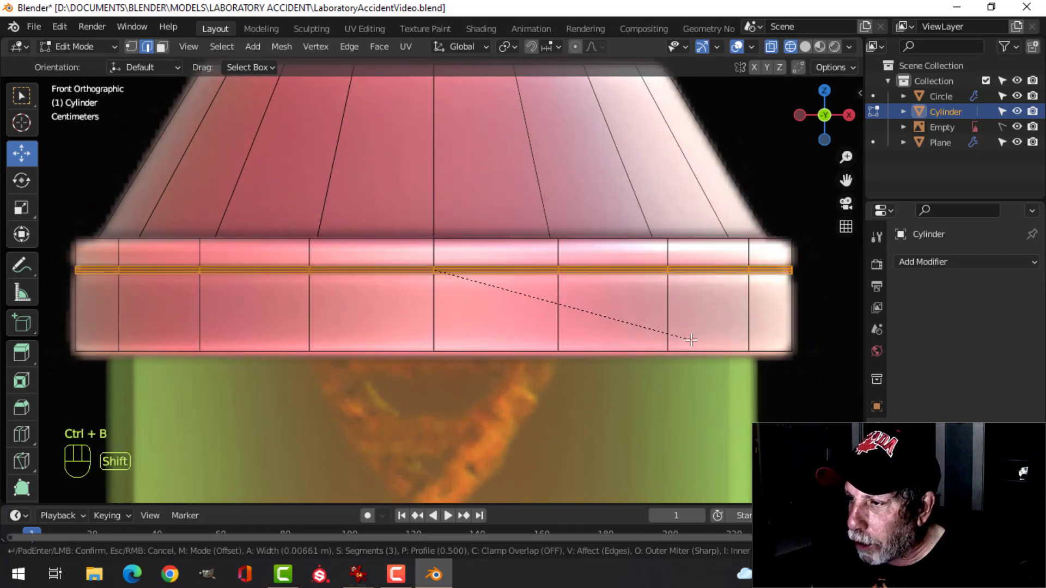
scroll(691, 340, down, 2)
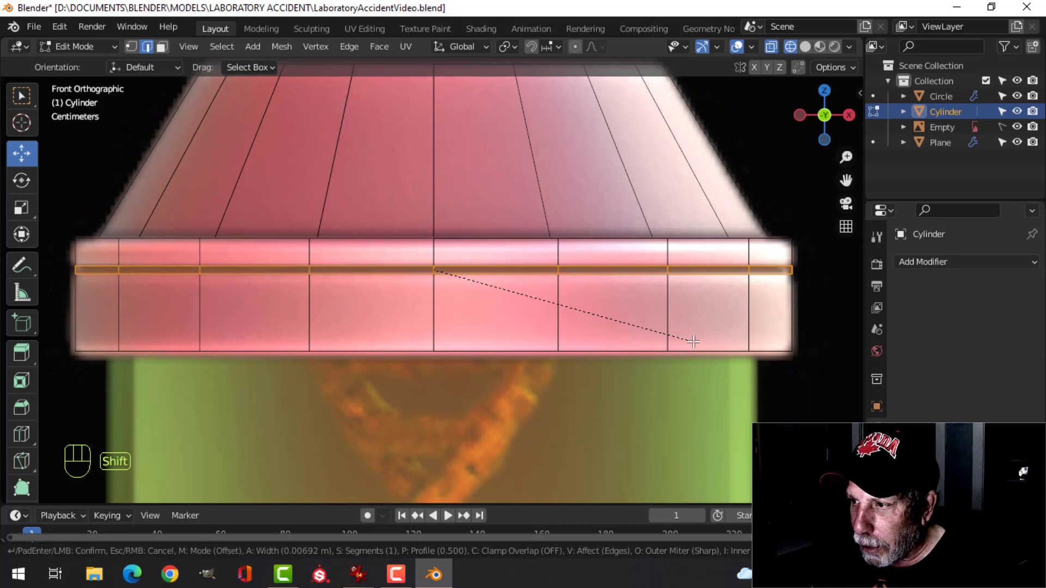
click(696, 343)
- Extrude the lid rim's beveled strip in place and shrink it inward about 0.012 m to cut a groove
key(e)
right_click(813, 344)
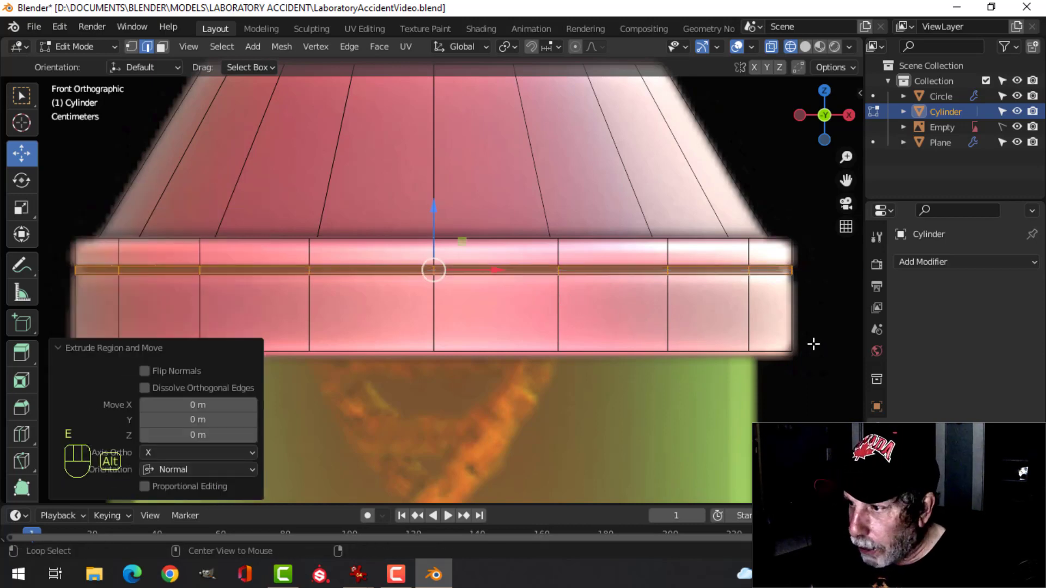
key(alt+s)
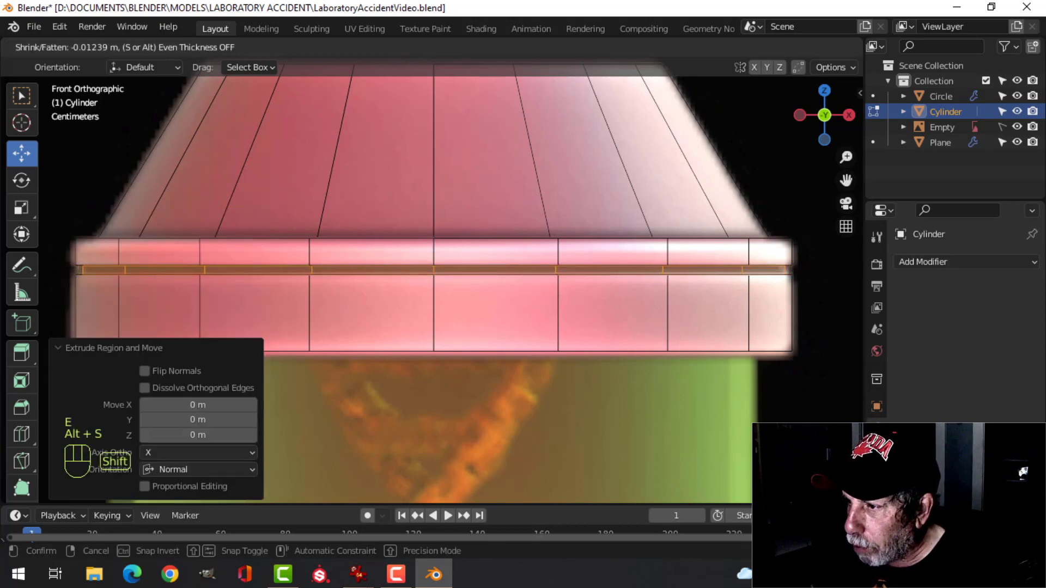
click(814, 436)
key(alt+a)
scroll(684, 299, down, 7)
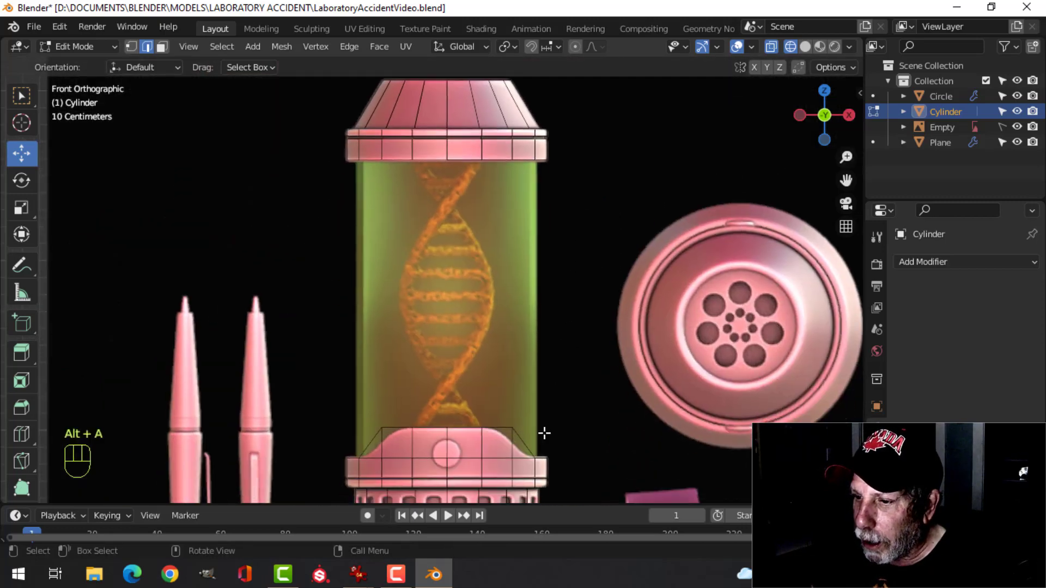
- Bevel the edge loop between the base collar's two bands about 0.007 m wide with one segment
shift+middle_drag(544, 433, 525, 315)
scroll(525, 316, up, 6)
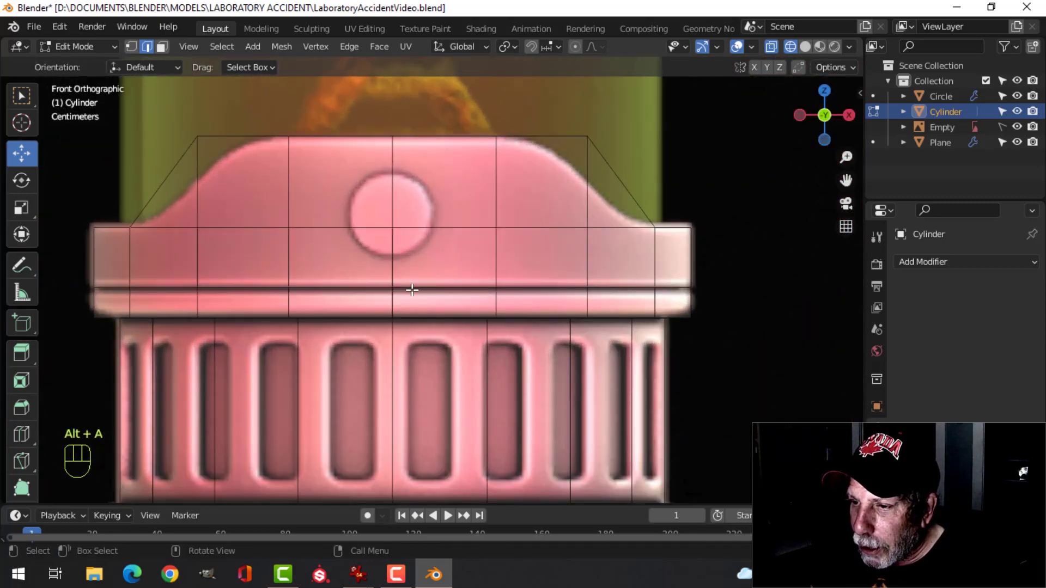
alt+click(524, 292)
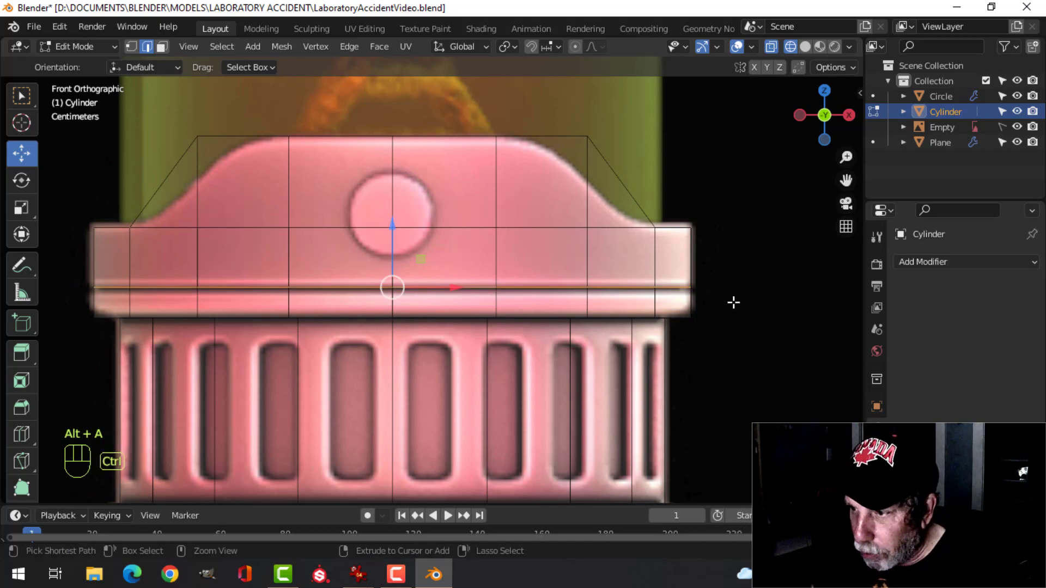
key(ctrl+b)
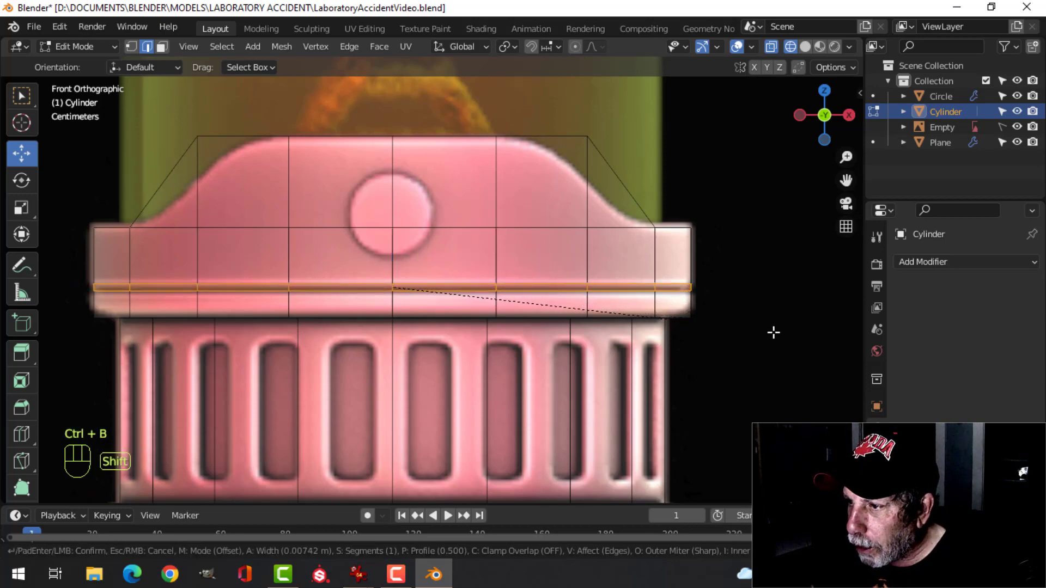
click(774, 332)
- Extrude the base collar's beveled strip in place and shrink it inward by 0.0146 m to cut a matching groove
key(e)
key(alt+s)
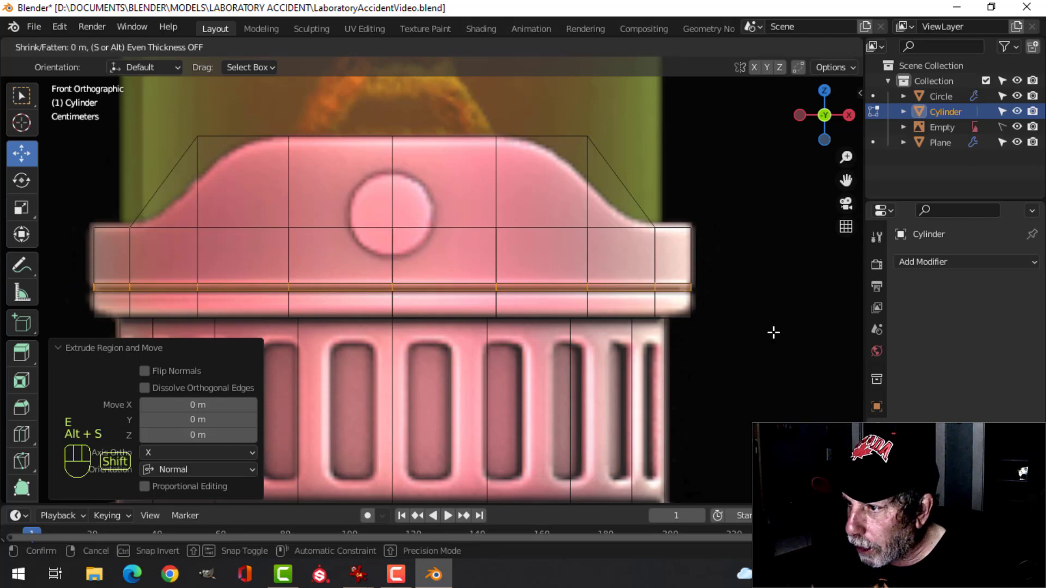
click(773, 367)
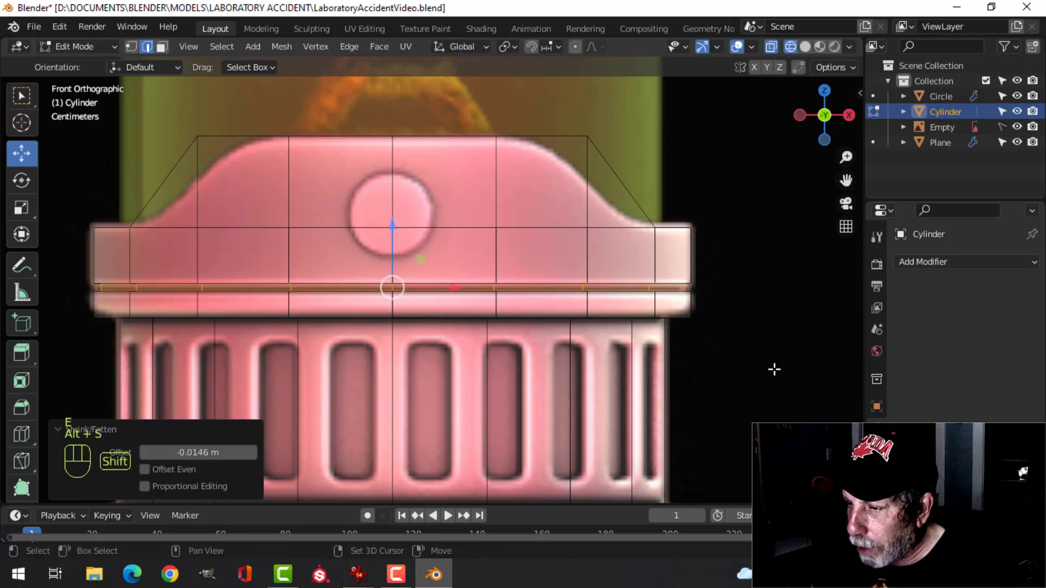
- Switch to solid shading, select the whole cylinder mesh and recalculate its normals to face outward
scroll(653, 337, down, 4)
key(alt+a)
mouse_move(616, 331)
shift+middle_down()
mouse_move(615, 280)
mouse_move(528, 297)
mouse_move(563, 289)
mouse_move(541, 281)
mouse_move(528, 333)
shift+middle_up()
key(z)
click(732, 289)
scroll(615, 265, down, 3)
scroll(540, 281, down, 5)
key(a)
scroll(539, 309, up, 2)
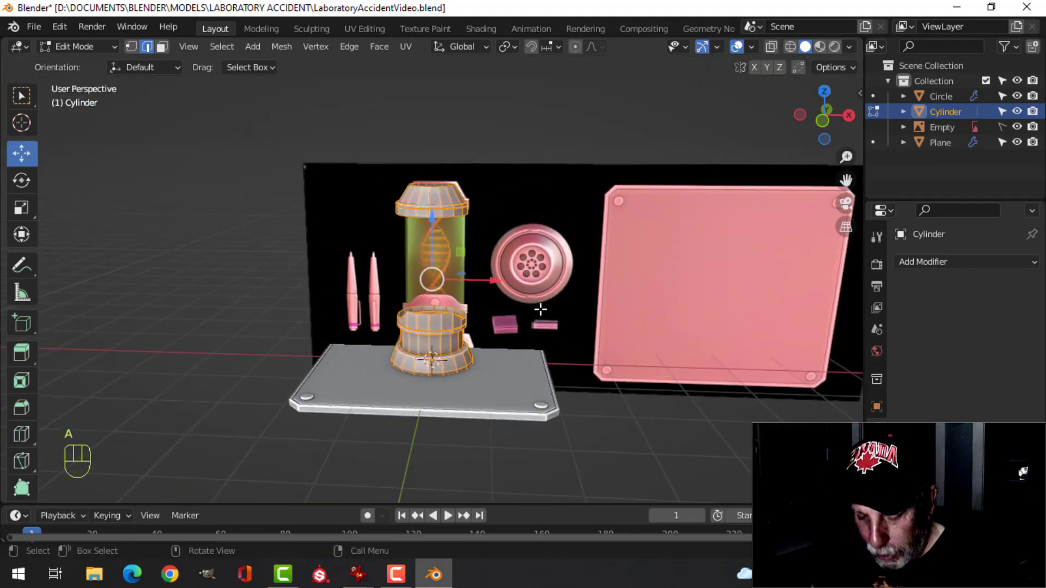
key(alt+n)
click(541, 309)
key(Tab)
scroll(547, 315, up, 5)
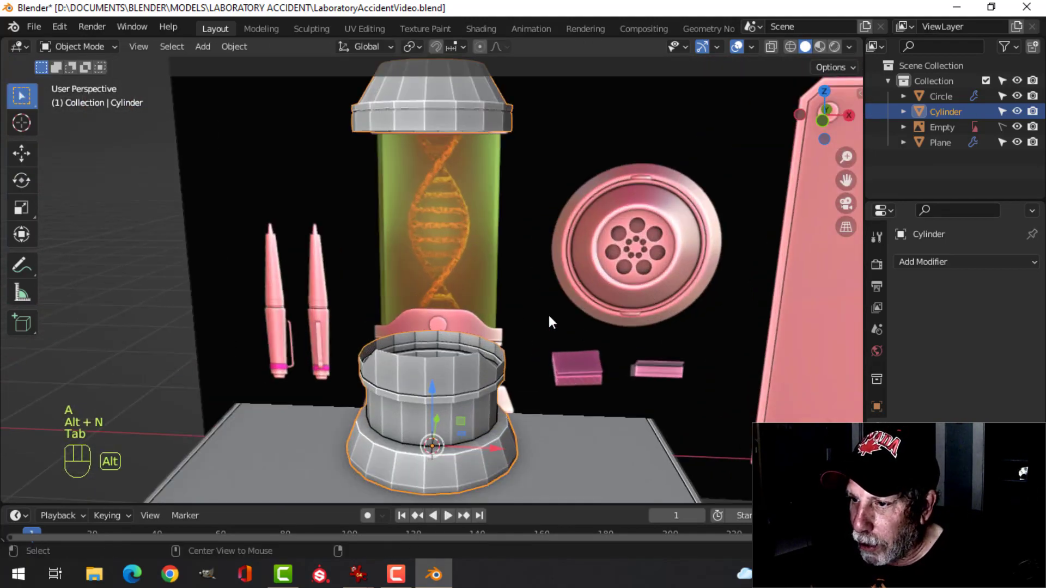
- Duplicate the edge loop at the base collar's groove and raise the copy about 0.733 m along Z
key(alt+a)
shift+middle_drag(548, 314, 478, 309)
key(Tab)
scroll(531, 322, up, 3)
key(alt+a)
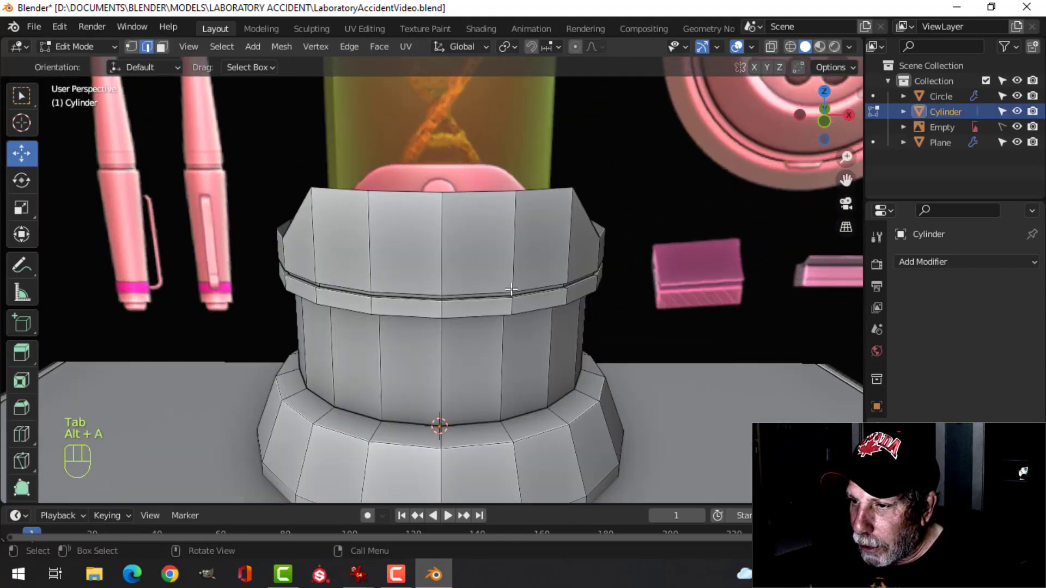
alt+click(485, 293)
scroll(463, 273, down, 4)
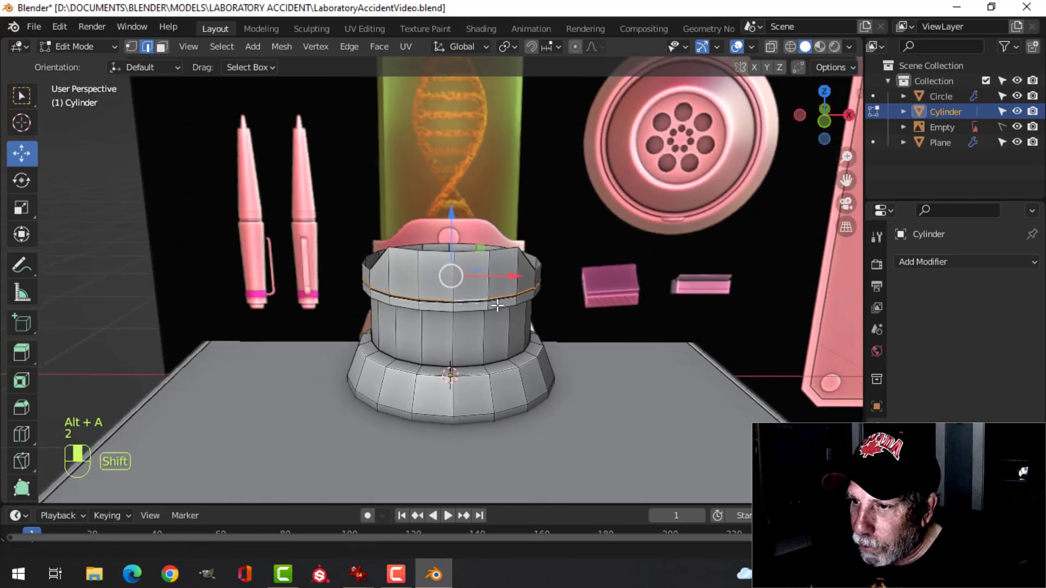
key(shift+d)
click(464, 220)
drag(463, 217, 484, 97)
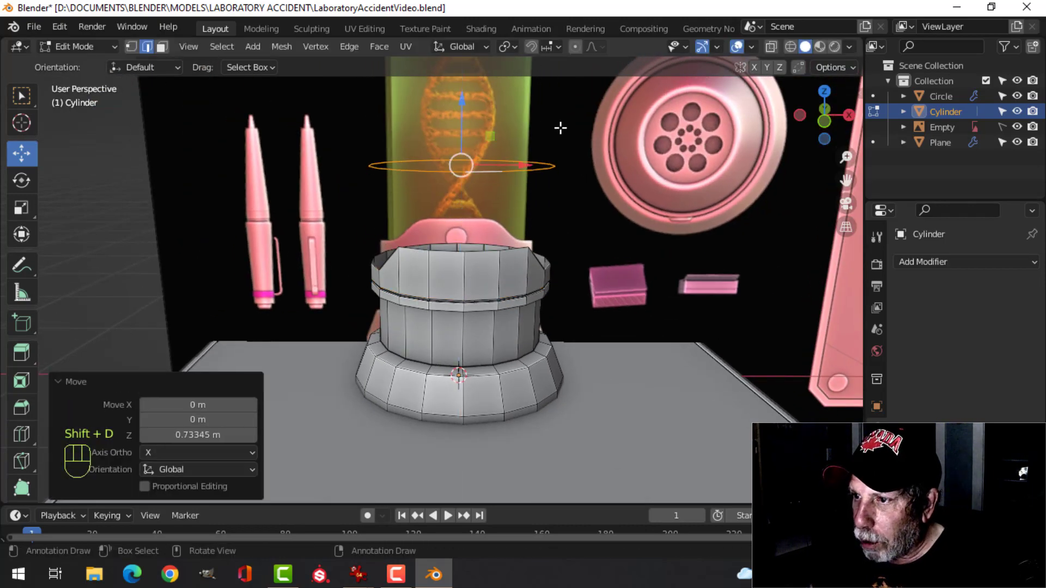
- Scale the duplicated edge loop down to about 0.892 and separate it into its own object
shift+middle_drag(624, 146, 628, 203)
key(s)
click(609, 203)
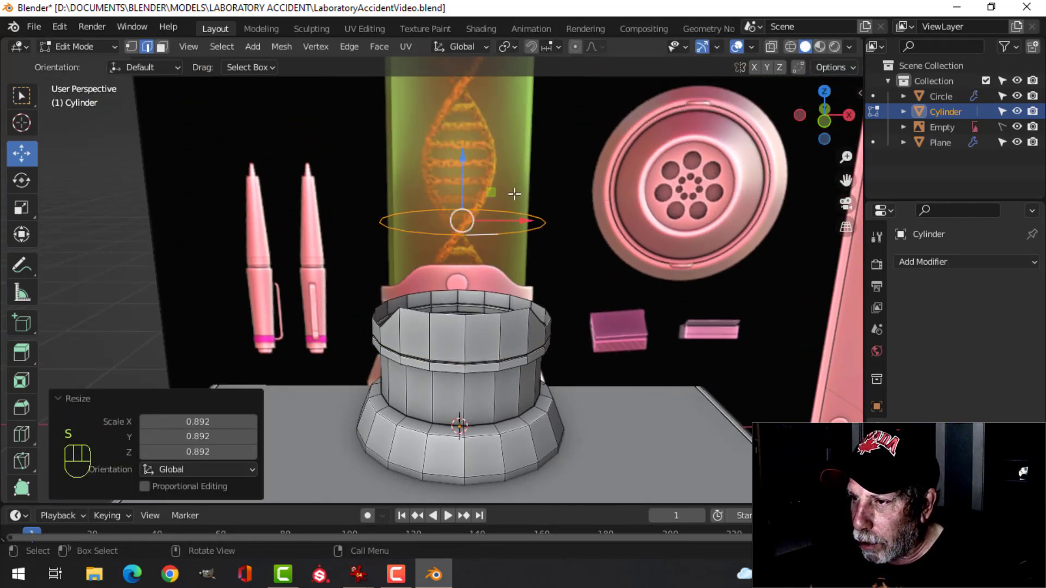
key(p)
click(549, 194)
key(Tab)
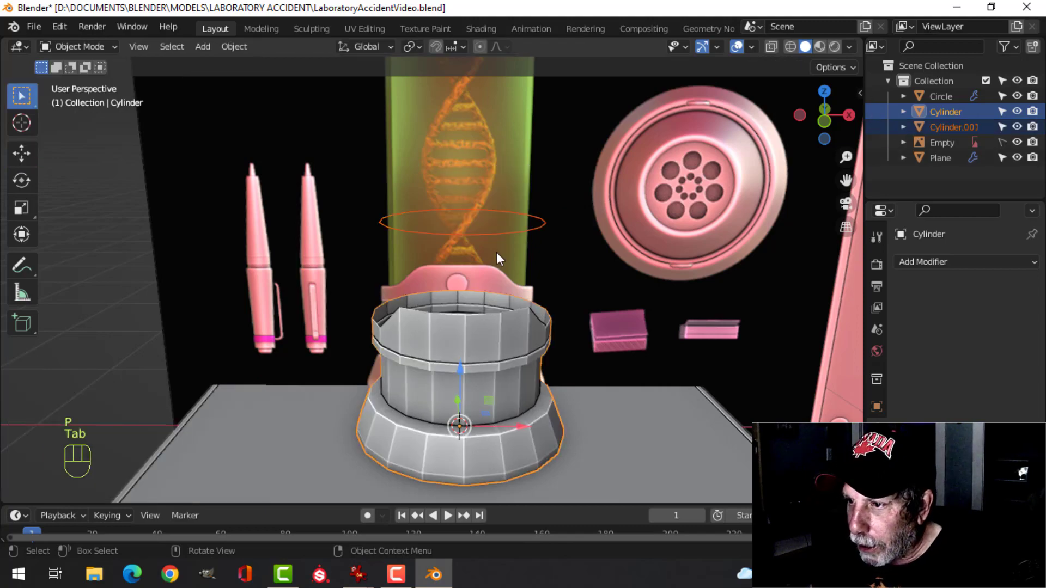
- Give the collar and lid object a level 2 subdivision surface and shade it smooth
middle_drag(496, 252, 460, 288)
key(alt+a)
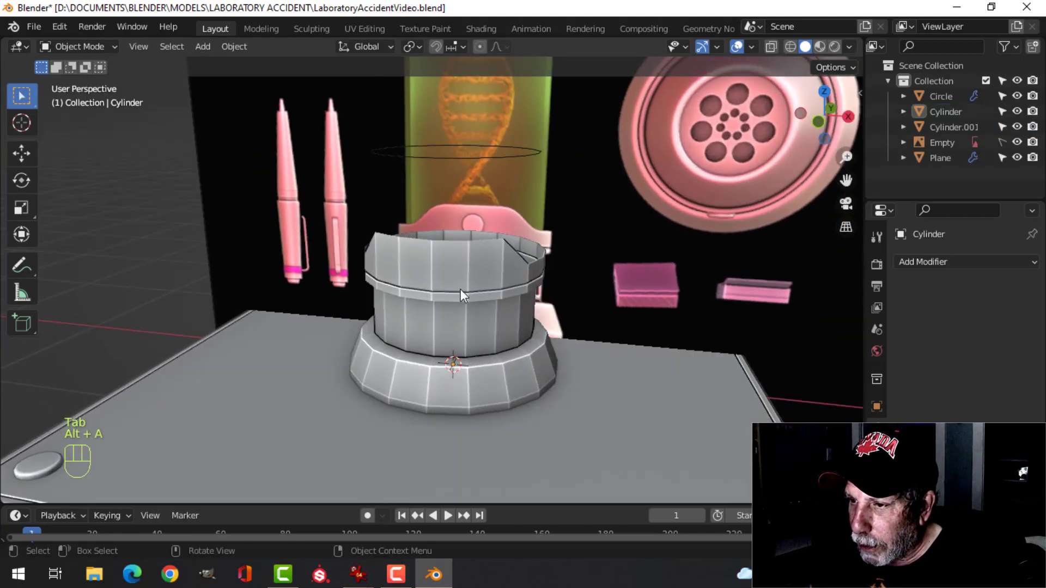
click(459, 289)
scroll(566, 288, down, 5)
middle_drag(564, 312, 593, 301)
key(ctrl+2)
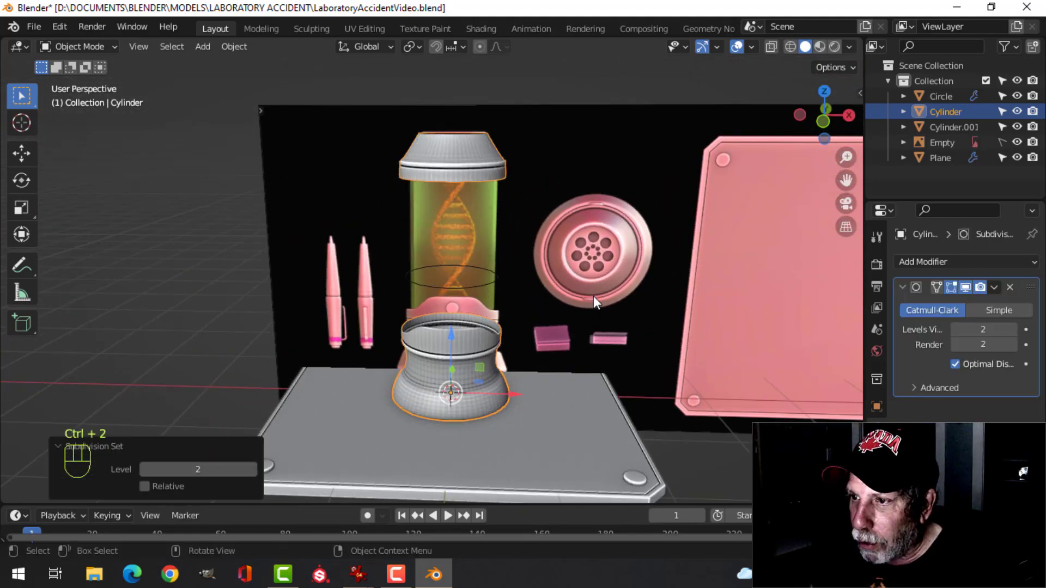
right_click(472, 163)
click(472, 162)
- Add a support edge loop around the lid's sloped side and slide it down close to the rim
shift+middle_drag(539, 263, 547, 308)
scroll(521, 344, up, 3)
key(Tab)
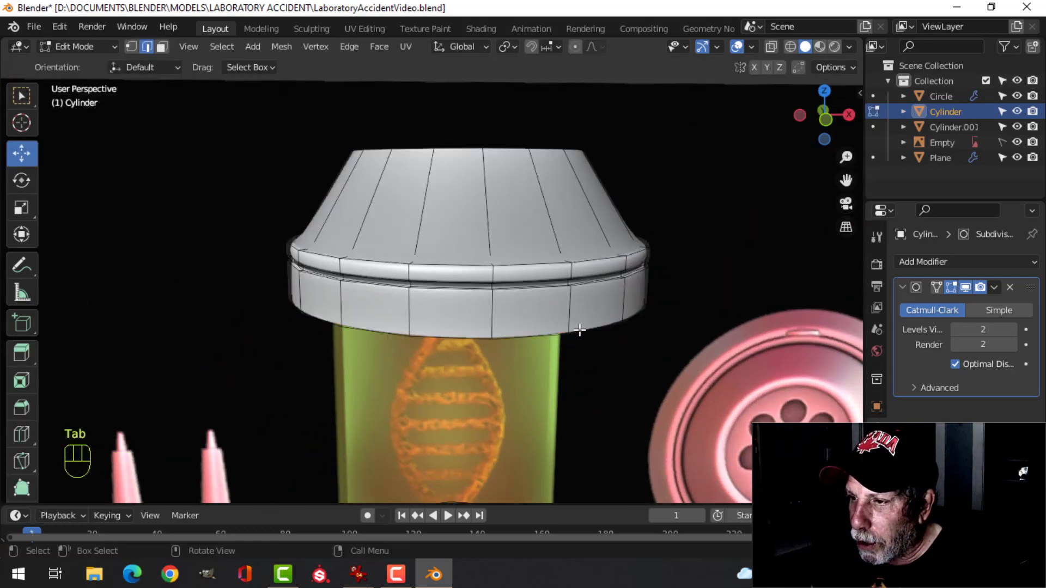
click(442, 211)
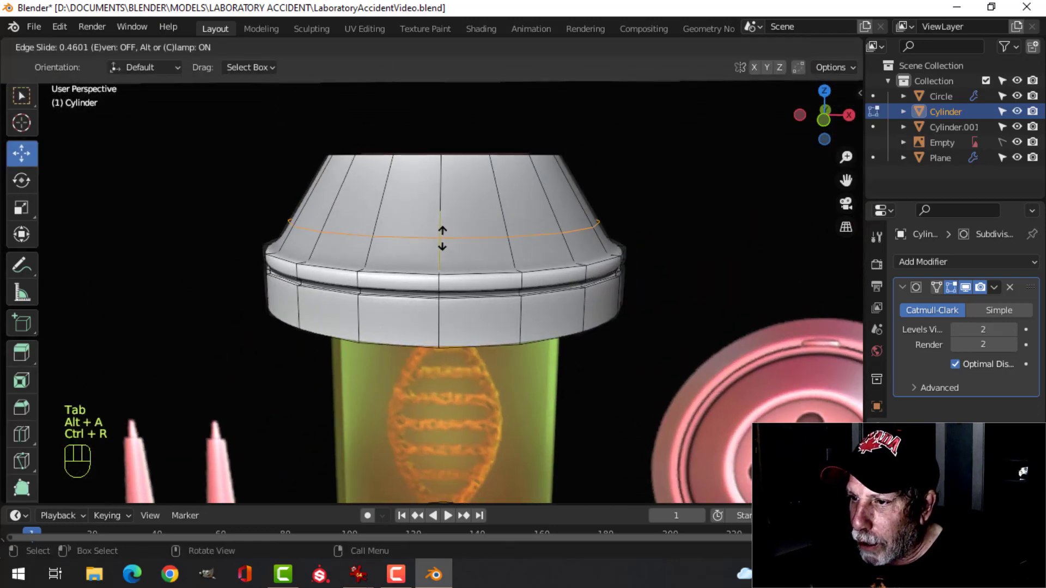
click(444, 264)
key(Tab)
middle_drag(443, 264, 466, 290)
key(alt+a)
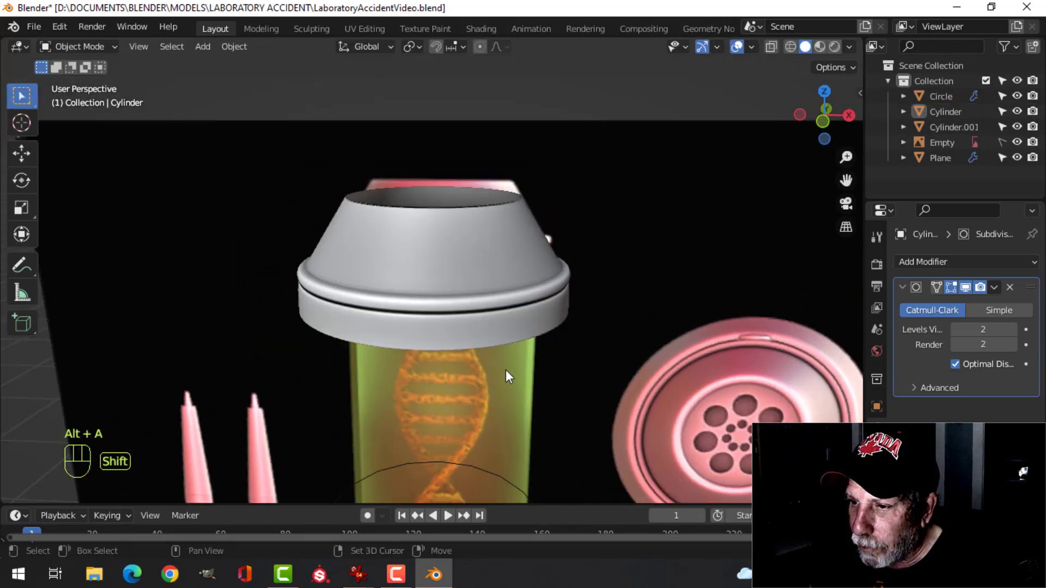
- Add two support loops to the base collar's upper band at slide factors of about 0.8 and -0.82, near its lower and upper edges
shift+middle_drag(506, 370, 505, 321)
scroll(504, 321, down, 4)
shift+middle_drag(477, 283, 479, 218)
middle_drag(479, 308, 457, 233)
scroll(482, 282, up, 3)
key(Tab)
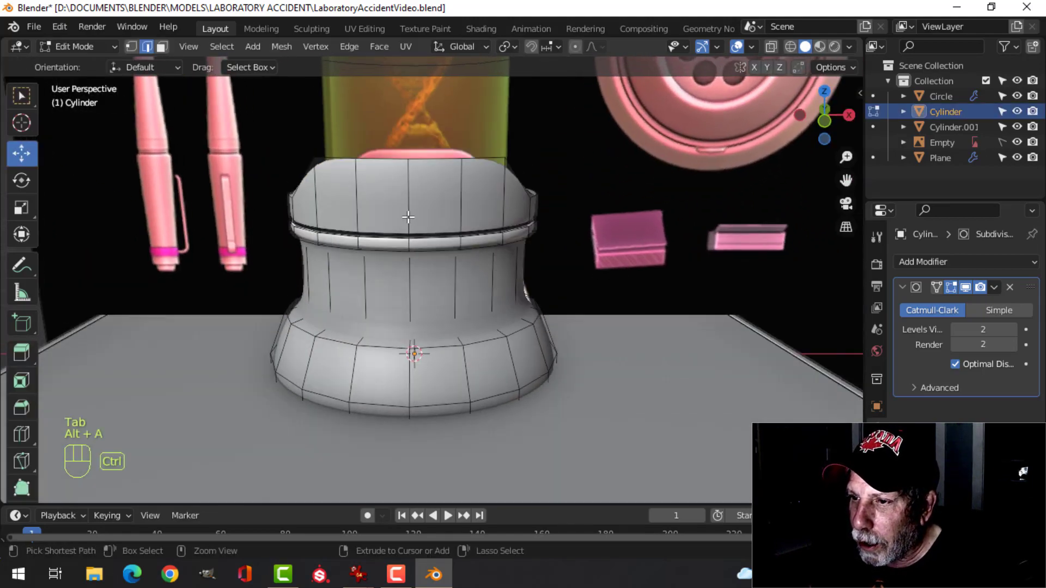
key(ctrl+r)
click(408, 217)
click(412, 246)
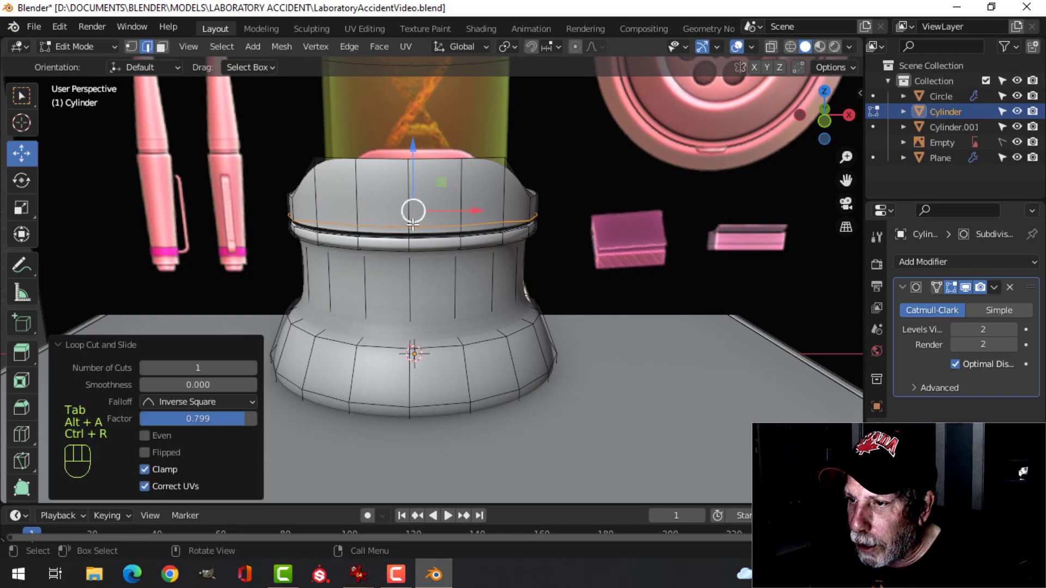
key(ctrl+r)
click(409, 209)
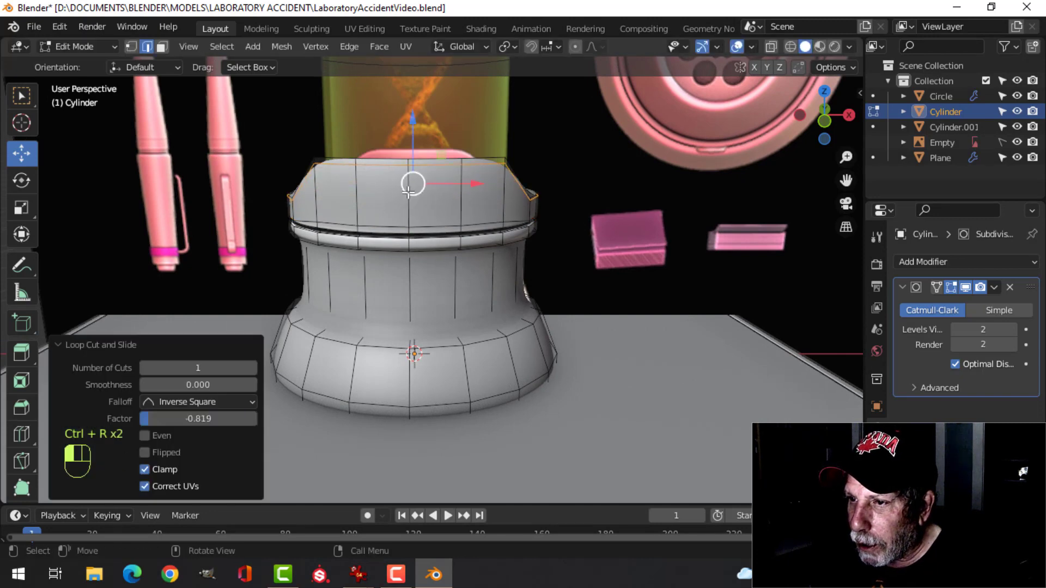
- Add support loops at the lower and upper ends of the base's neck, sliding the upper one to a factor of about -0.79
shift+middle_drag(431, 309, 427, 158)
key(ctrl+r)
click(411, 180)
key(ctrl+r)
click(425, 141)
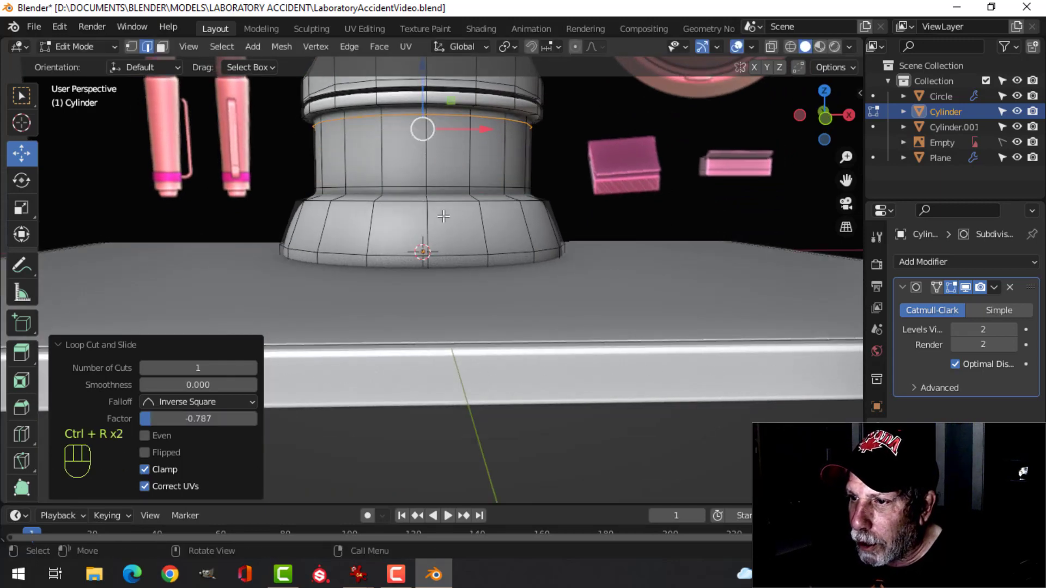
- Add support loops on both sides of the flared foot's lower edge, with the one above at a slide factor of about -0.81
key(alt+a)
click(424, 232)
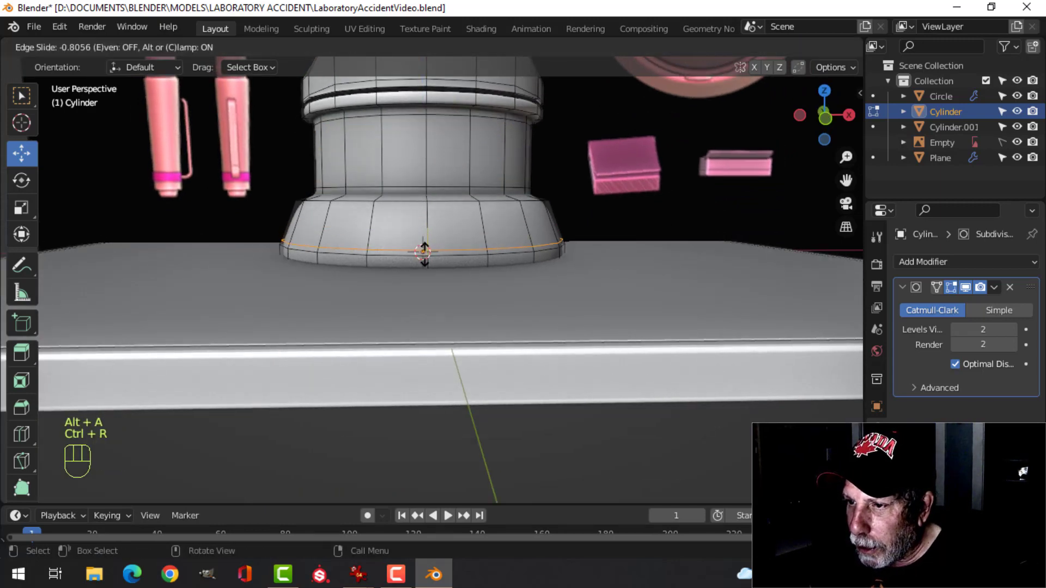
click(424, 251)
scroll(439, 262, up, 4)
key(ctrl+r)
click(416, 233)
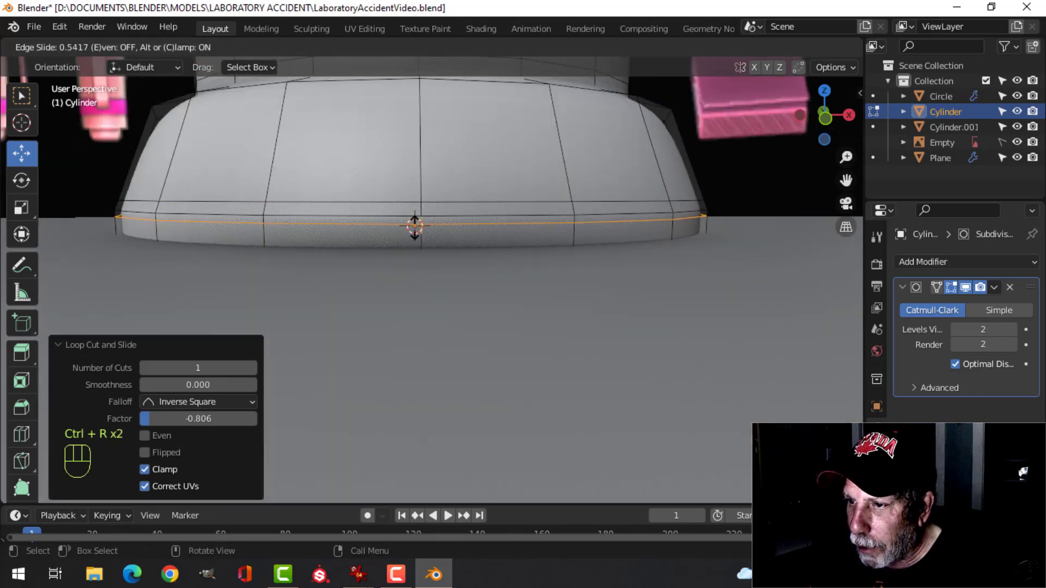
key(Tab)
scroll(483, 173, down, 4)
key(Tab)
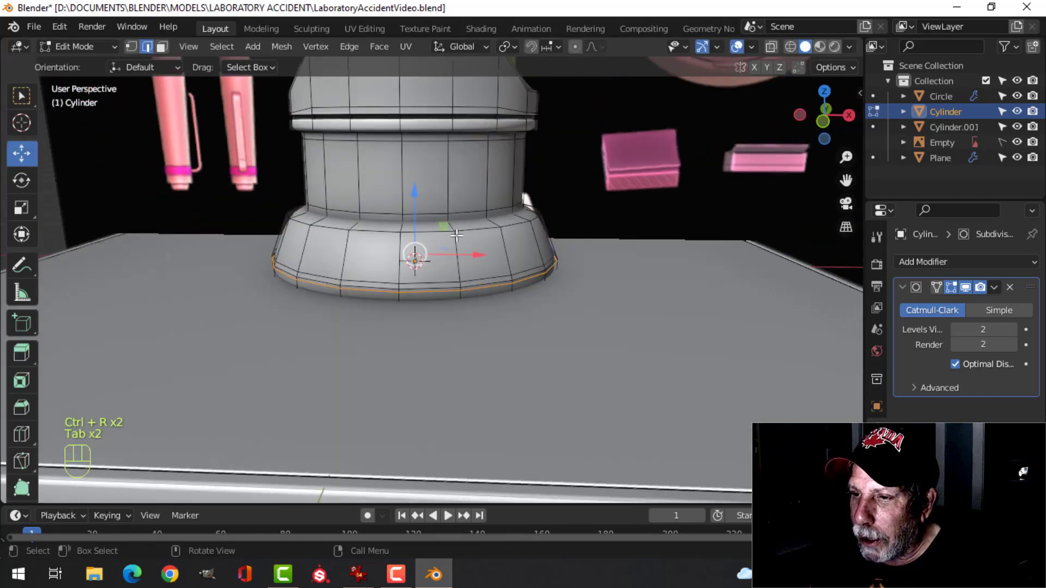
- Add a support loop near the top of the flared foot's side at a slide factor of about 0.67
click(397, 262)
click(395, 228)
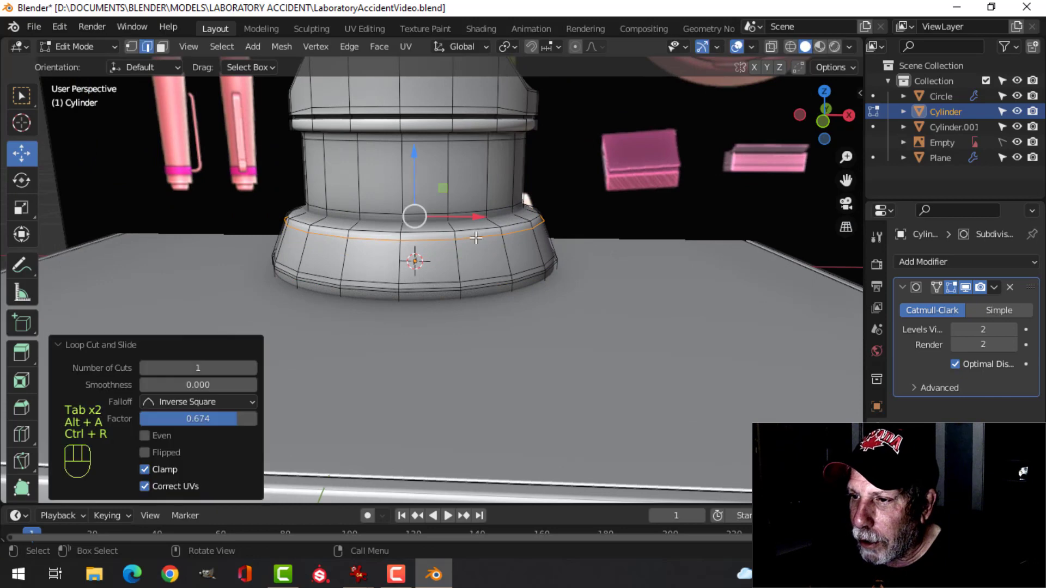
key(Tab)
middle_drag(482, 228, 453, 238)
scroll(472, 240, up, 5)
key(Tab)
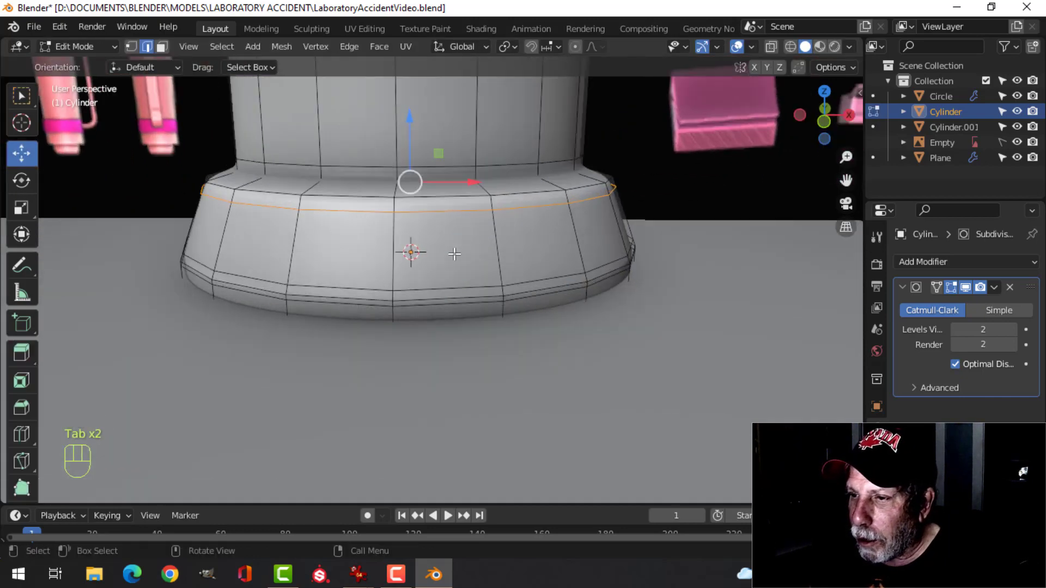
- Add a support loop around the ledge between the foot's flare and the neck
key(alt+a)
key(ctrl+r)
click(377, 315)
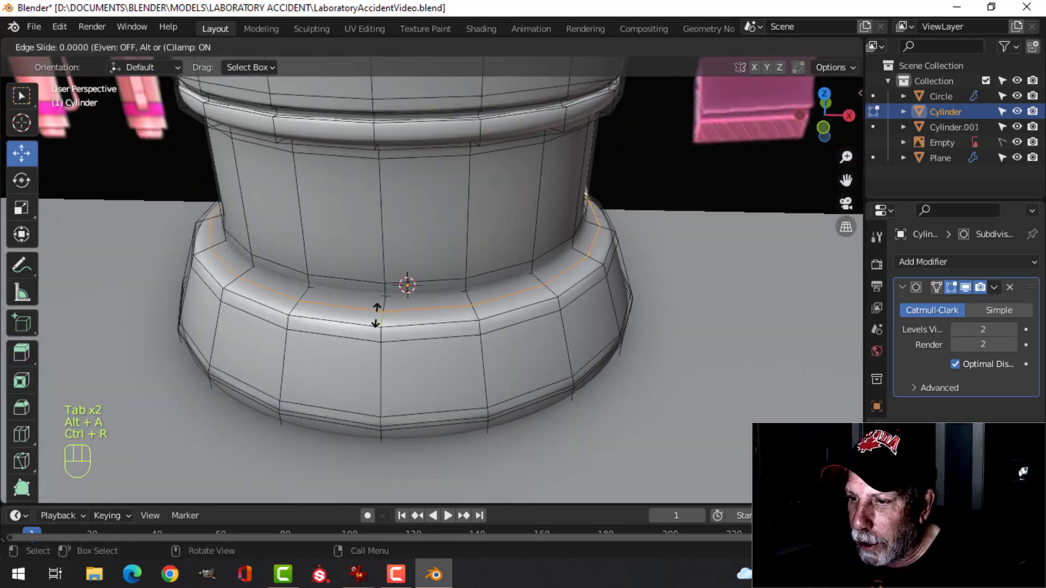
click(376, 323)
key(Tab)
key(alt+a)
scroll(439, 317, down, 5)
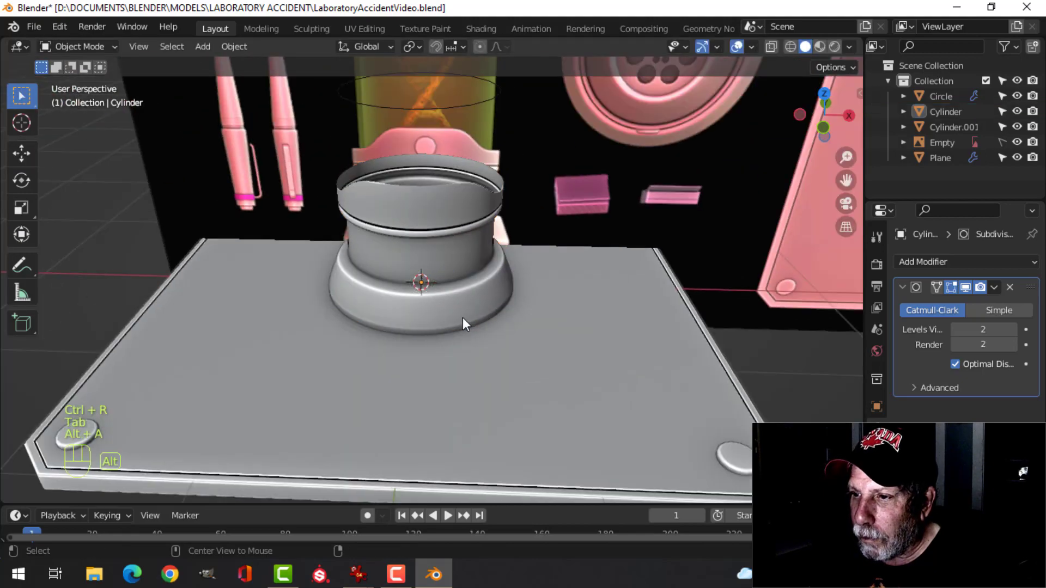
- Extrude the entire collar and lid mesh in place and shrink it inward by 0.0545 m to give the walls thickness
middle_drag(462, 318, 535, 303)
scroll(531, 265, down, 5)
scroll(482, 289, up, 3)
scroll(555, 245, up, 2)
scroll(560, 244, down, 3)
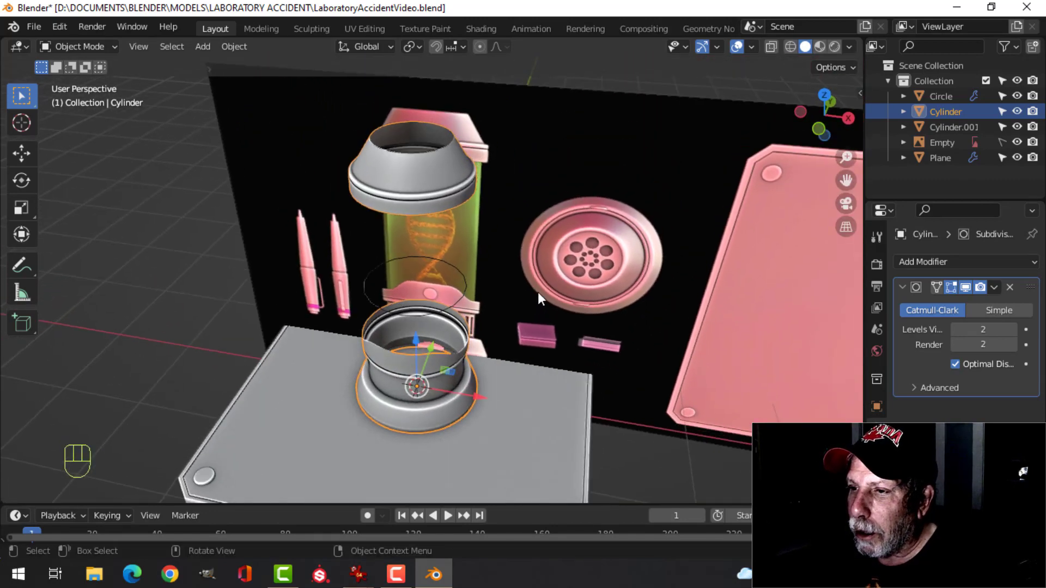
key(Tab)
key(a)
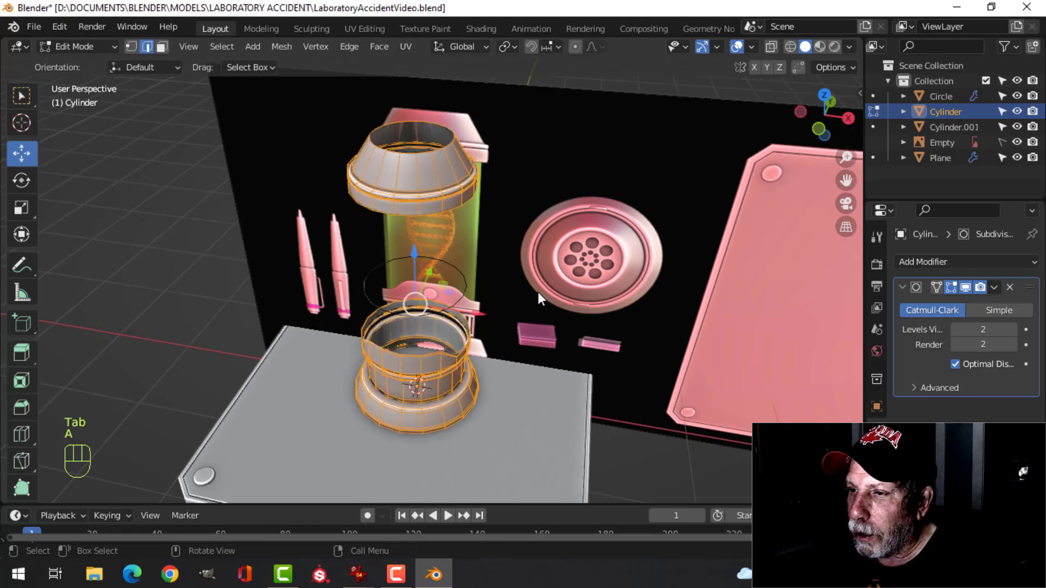
shift+middle_drag(538, 292, 541, 209)
scroll(561, 276, up, 3)
scroll(539, 331, up, 3)
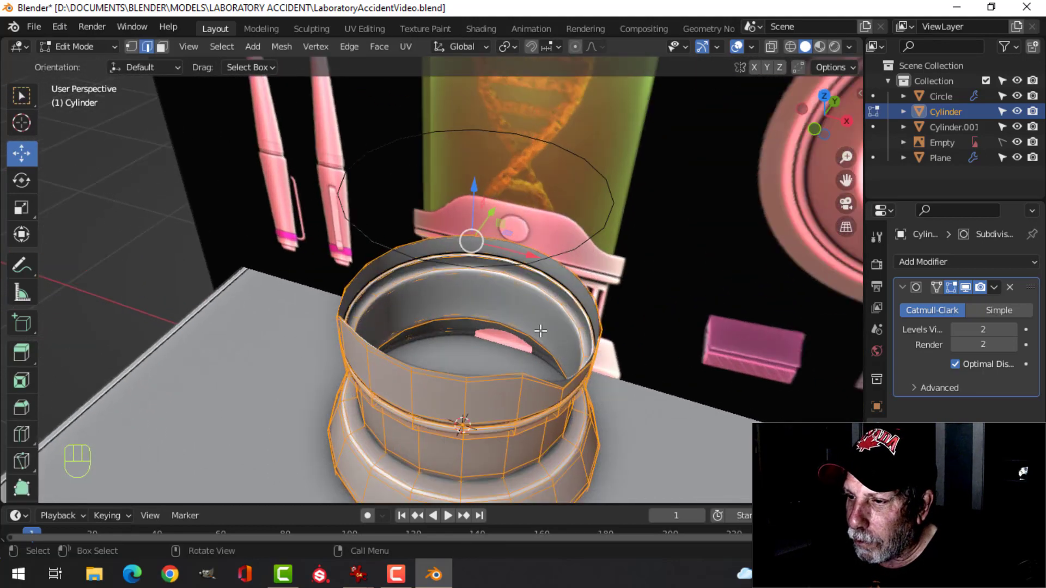
shift+middle_drag(557, 388, 606, 290)
key(e)
key(alt+s)
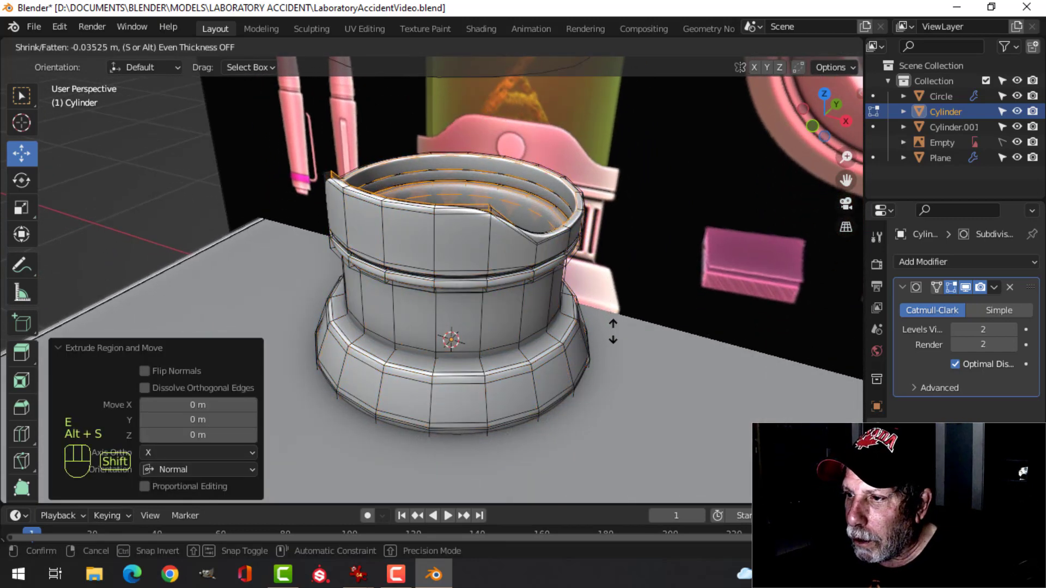
click(621, 354)
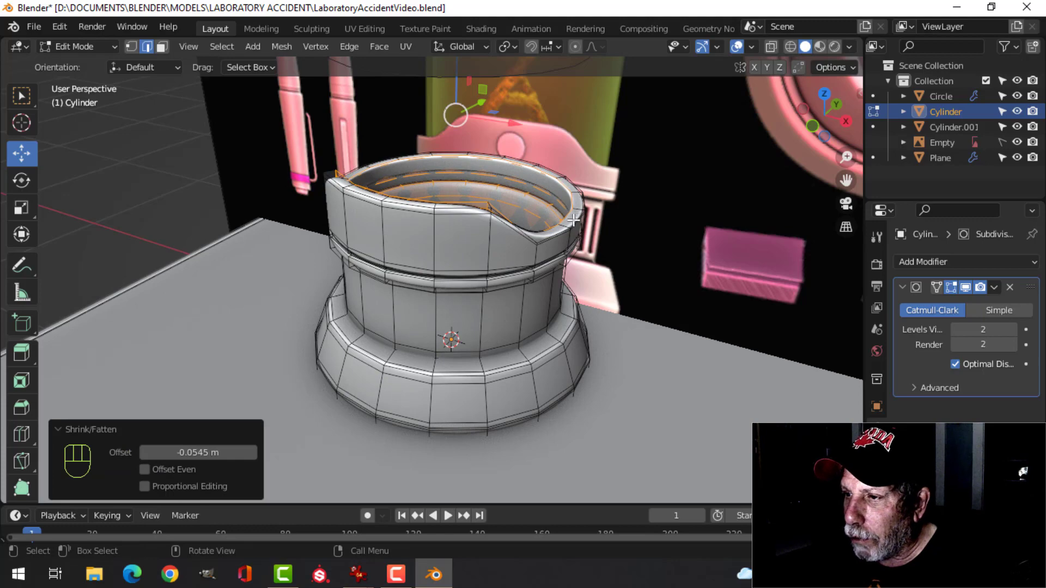
- Add two support loops along the base collar's top rim, with the outer one at a slide factor of 0.91
middle_drag(573, 220, 545, 201)
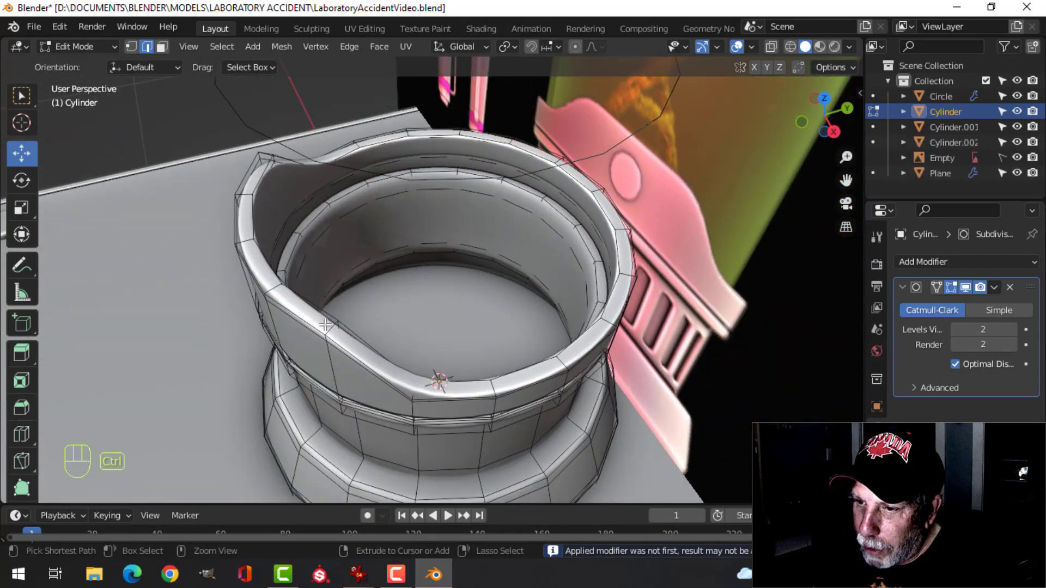
click(325, 325)
click(317, 332)
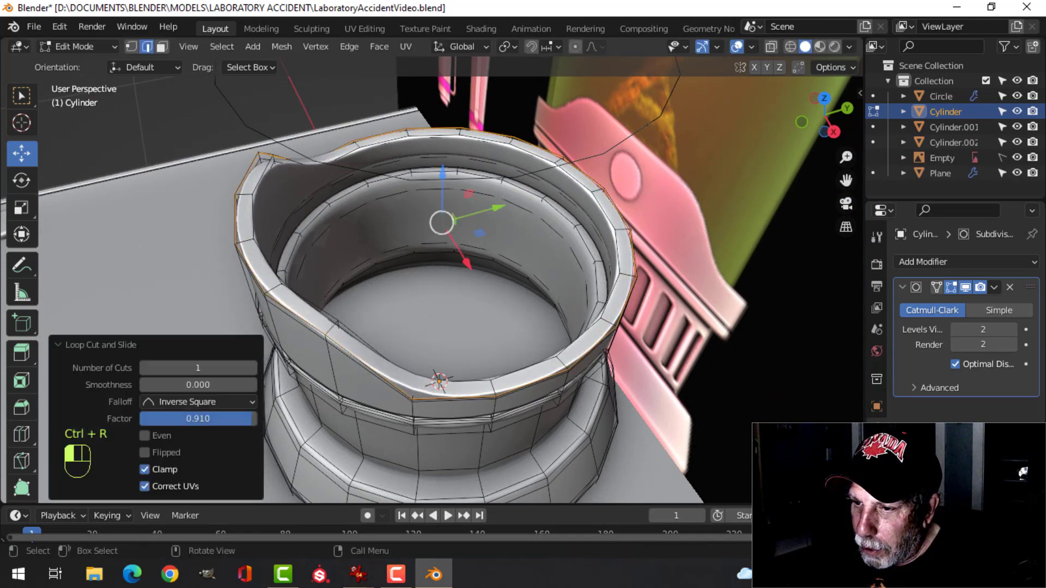
key(ctrl+r)
click(331, 328)
click(333, 325)
key(Tab)
key(alt+a)
- Add two support loops around the lid's bottom rim, one near the outer edge at a factor of about 0.73 and one near the inner edge
middle_drag(391, 309, 394, 275)
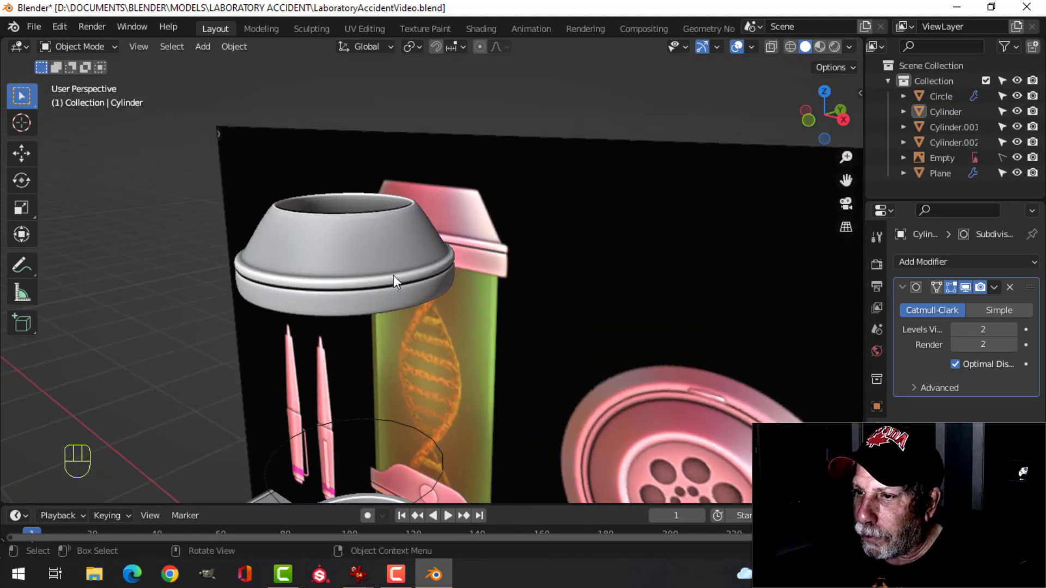
click(393, 276)
key(Tab)
scroll(417, 186, up, 5)
middle_drag(417, 186, 466, 199)
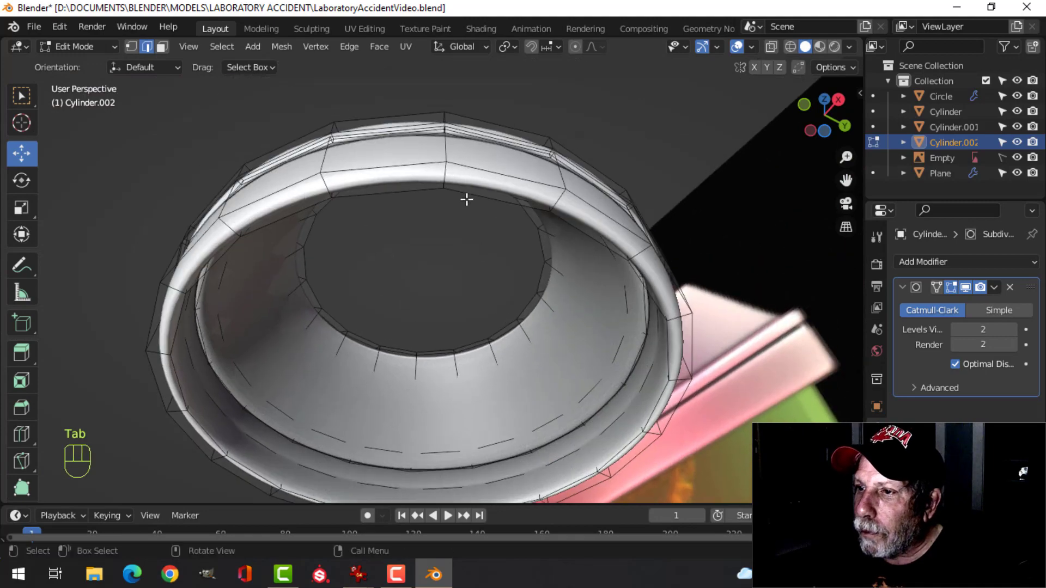
key(ctrl+r)
click(444, 175)
click(443, 167)
key(ctrl+r)
click(445, 172)
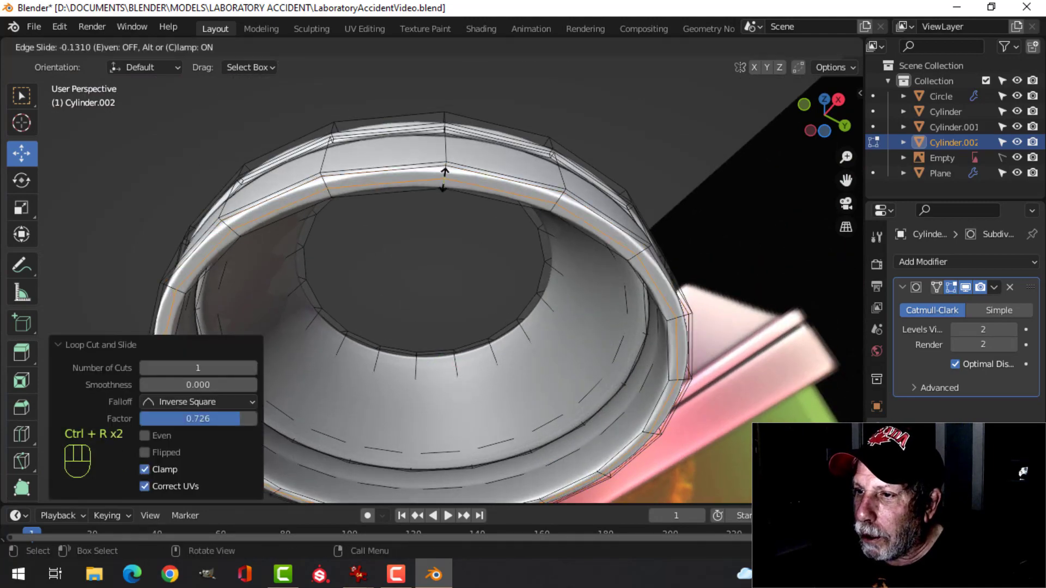
click(444, 184)
- Add two support loops around the rim of the lid's top opening, with the outer one at a slide factor of about 0.67
middle_drag(446, 218, 448, 289)
scroll(449, 283, up, 2)
scroll(448, 289, up, 2)
key(ctrl+r)
click(327, 234)
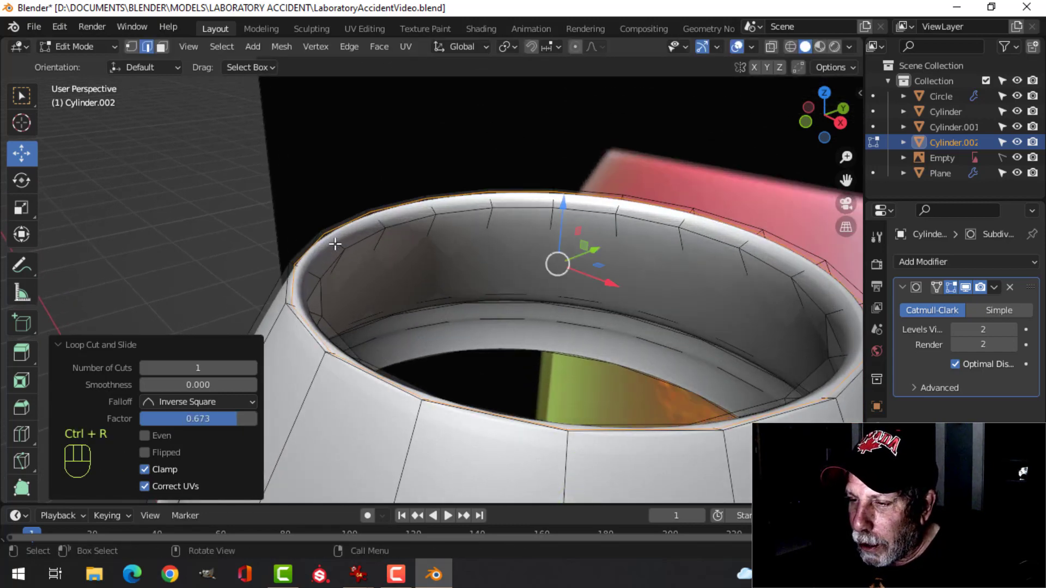
key(ctrl+r)
click(335, 244)
key(Tab)
scroll(477, 277, down, 4)
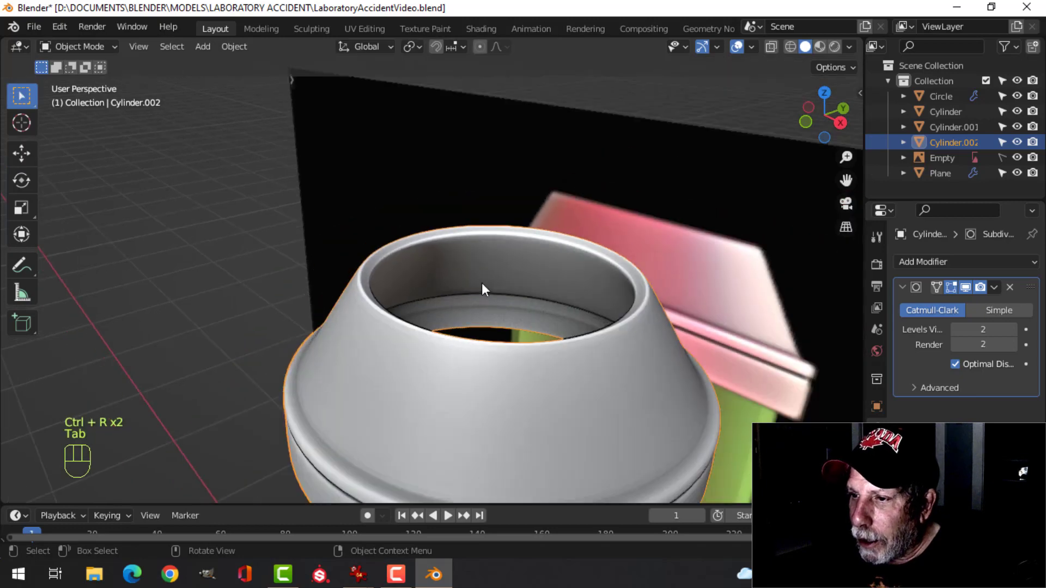
- Undo the most recent support loop on the rim of the lid's top opening
middle_drag(482, 283, 491, 316)
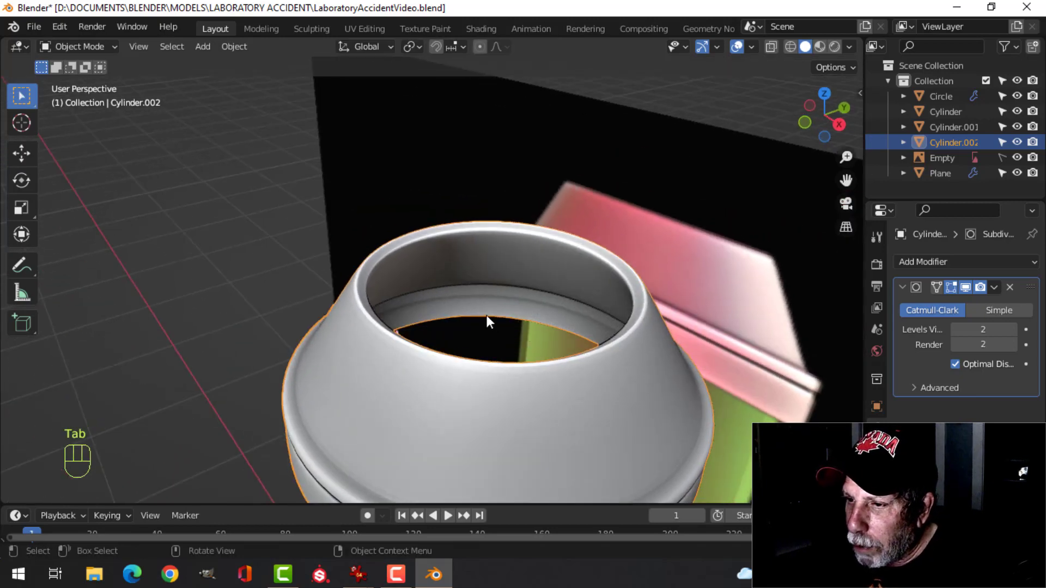
key(alt+a)
scroll(512, 297, up, 2)
scroll(496, 280, up, 2)
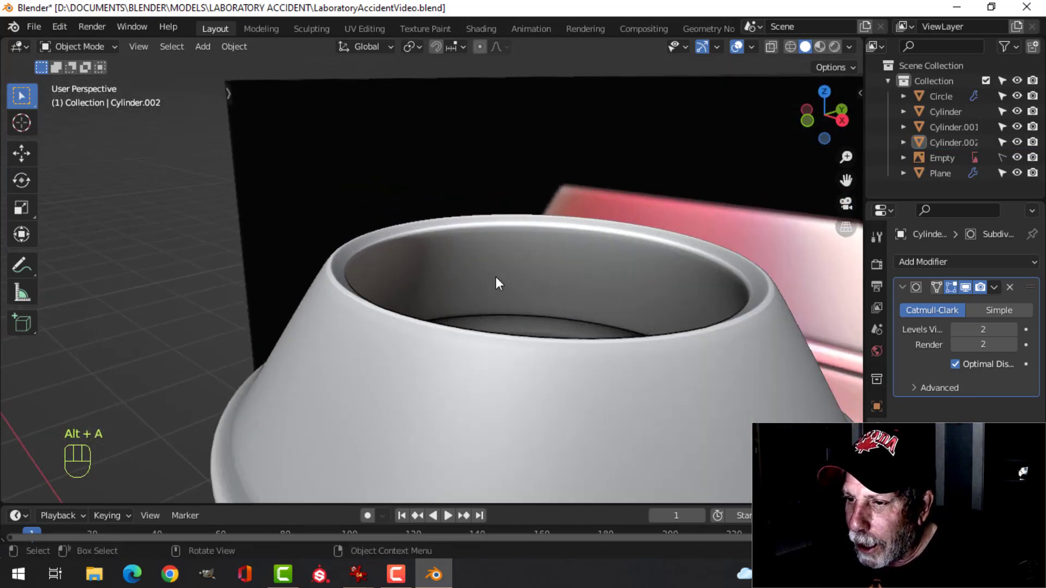
key(ctrl+z)
key(ctrl+z)
key(ctrl+z)
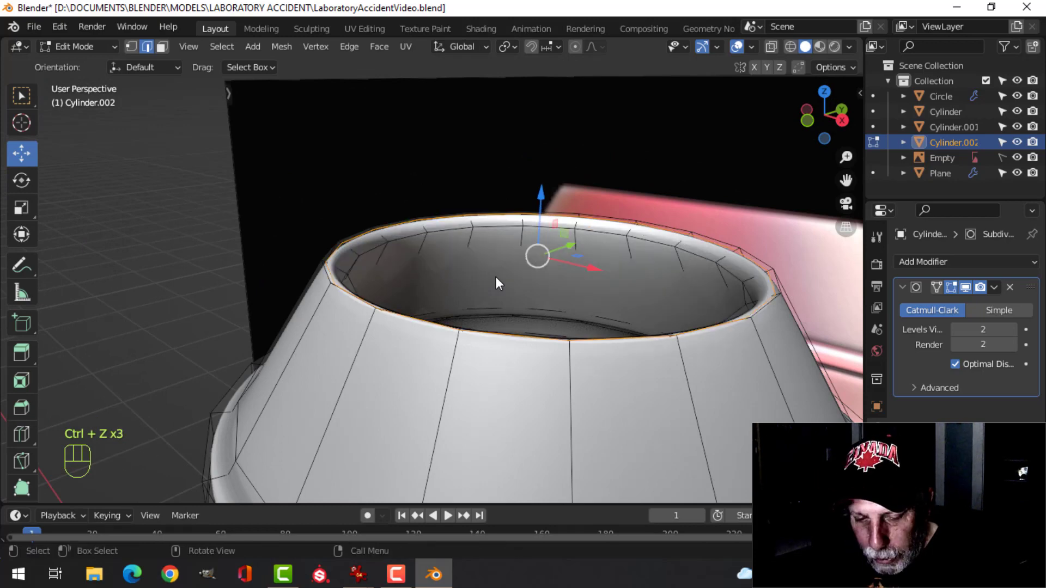
- Add support loops around the rim of the lid's top opening, with the final one at a slide factor of -0.584
key(1)
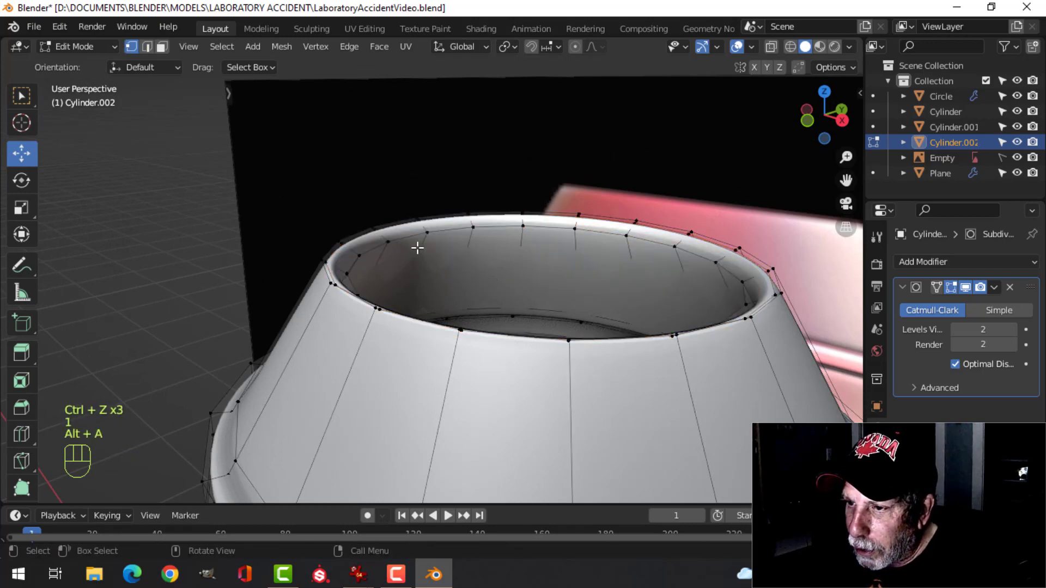
scroll(485, 262, down, 3)
drag(494, 218, 493, 199)
middle_drag(493, 199, 376, 275)
key(alt+a)
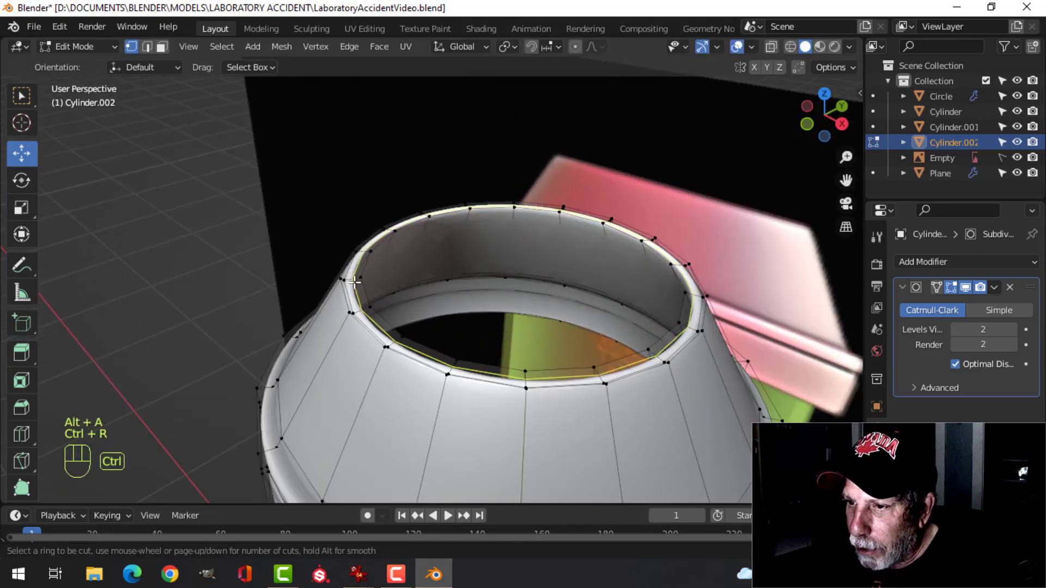
click(354, 281)
click(358, 281)
key(ctrl+r)
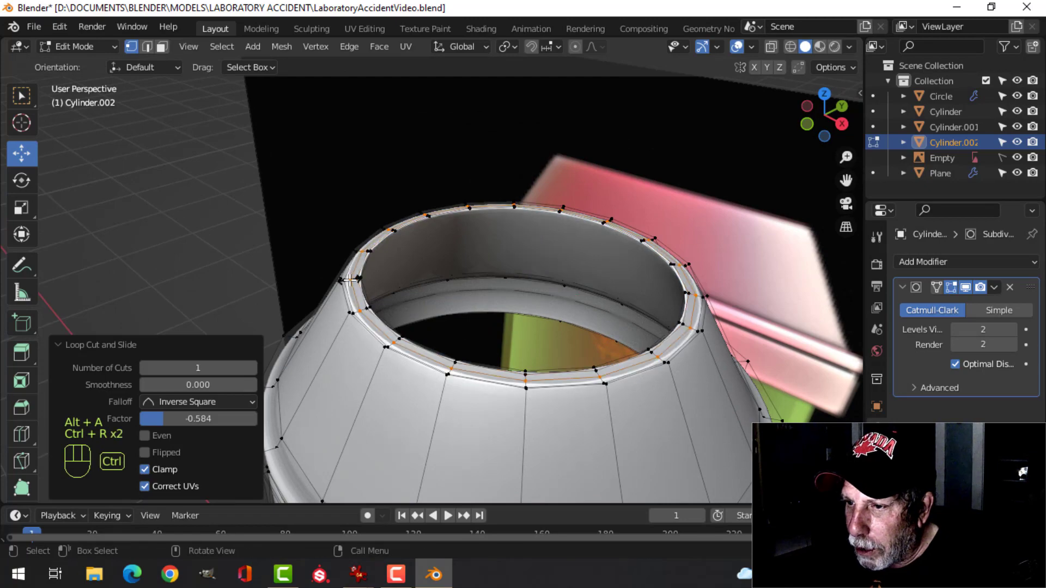
key(Tab)
key(alt+a)
middle_drag(462, 294, 529, 306)
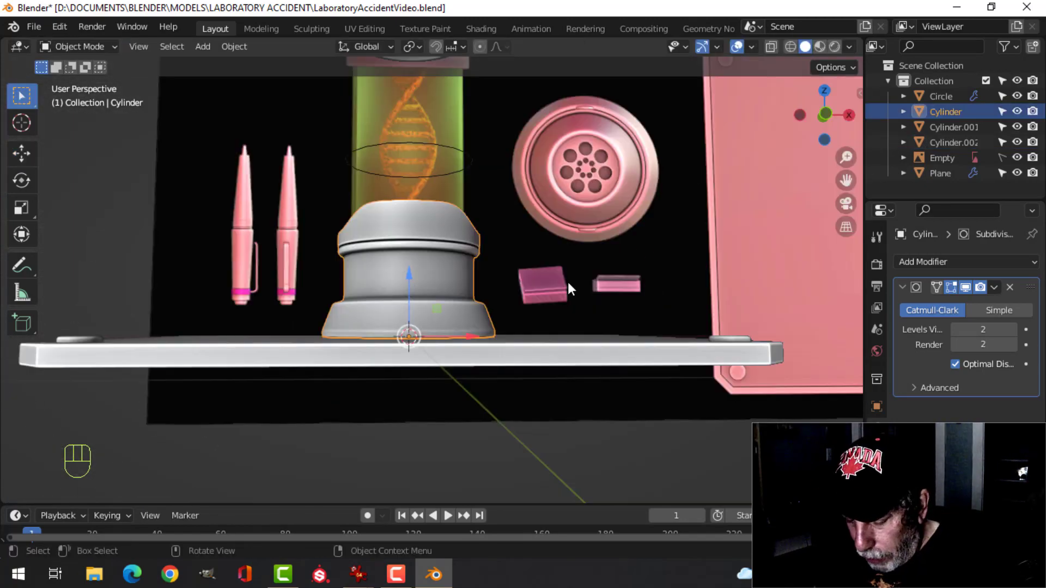
- Isolate the base collar and add two support loops around its bottom rim, at slide factors of 0.764 and -0.650, then leave isolation
key(slash)
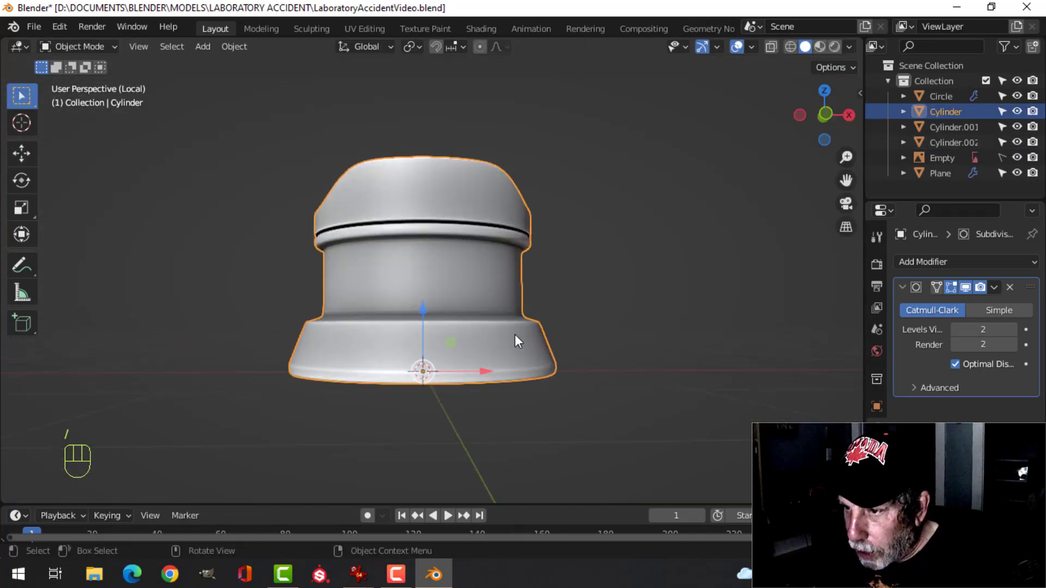
middle_drag(515, 334, 496, 199)
key(Tab)
middle_drag(564, 197, 518, 240)
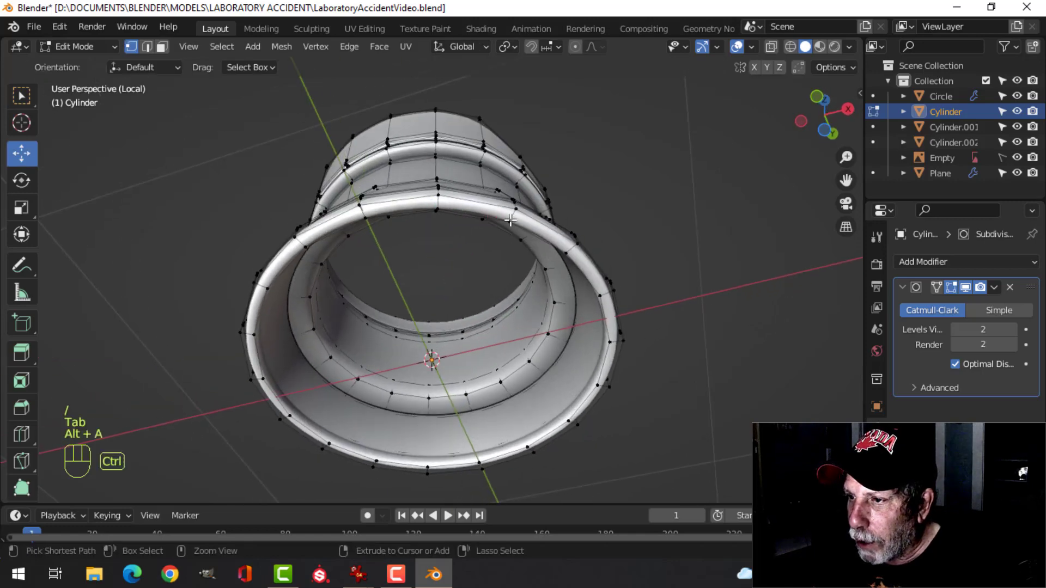
click(510, 221)
click(512, 220)
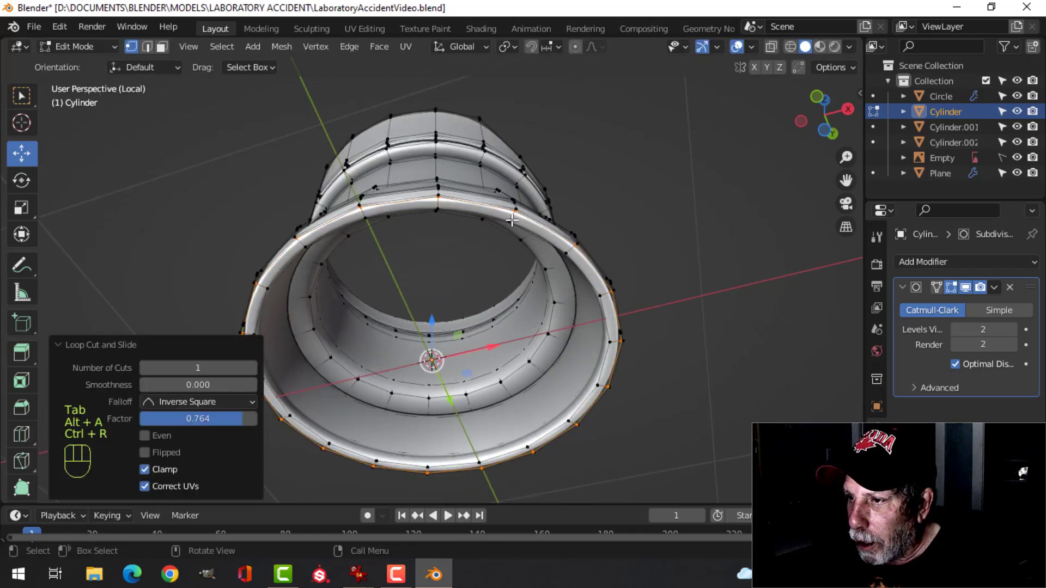
key(ctrl+r)
click(512, 220)
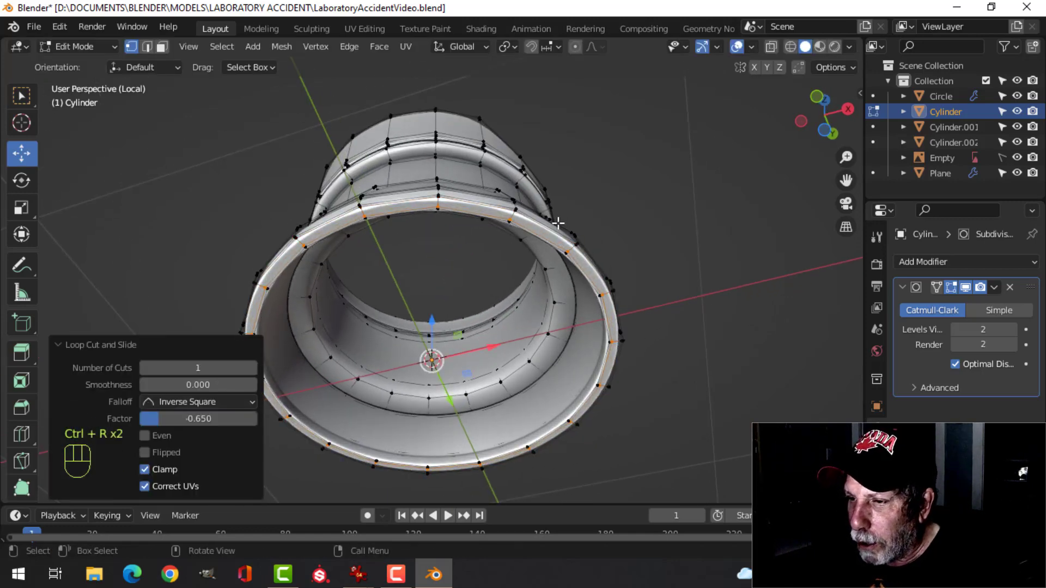
key(Tab)
scroll(550, 218, down, 5)
key(alt+a)
middle_drag(542, 211, 576, 315)
scroll(534, 344, up, 3)
key(slash)
- Compare the base collar with the reference image in the front wireframe view
middle_drag(471, 329, 496, 370)
scroll(540, 259, down, 4)
shift+middle_drag(540, 289, 586, 313)
mouse_move(585, 313)
middle_down()
mouse_move(580, 326)
mouse_move(547, 323)
mouse_move(570, 308)
middle_up()
scroll(547, 324, up, 4)
mouse_move(571, 308)
shift+middle_down()
mouse_move(577, 302)
mouse_move(566, 321)
shift+middle_up()
click(501, 312)
key(KP_1)
key(z)
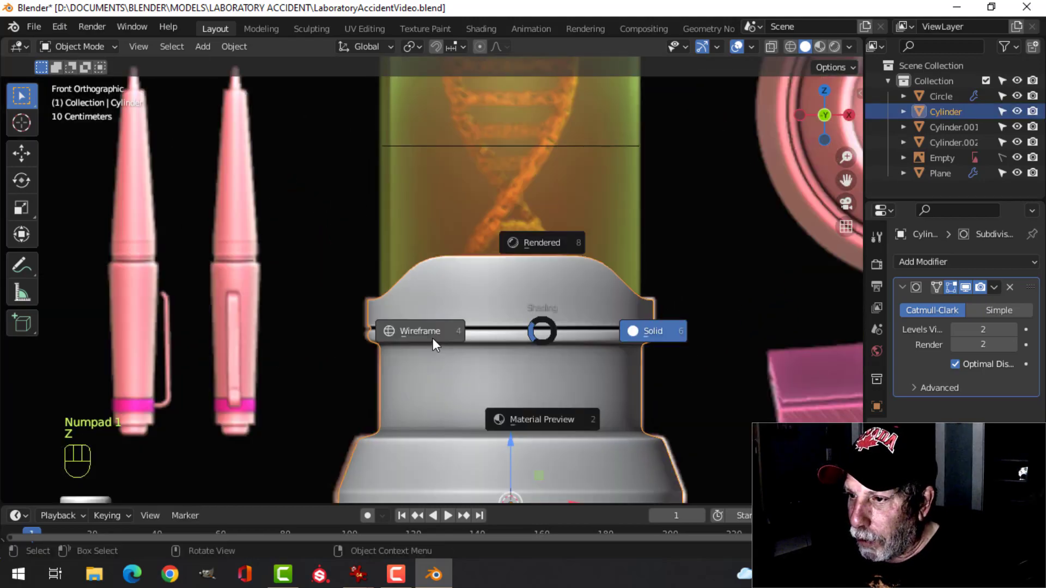
click(432, 338)
key(z)
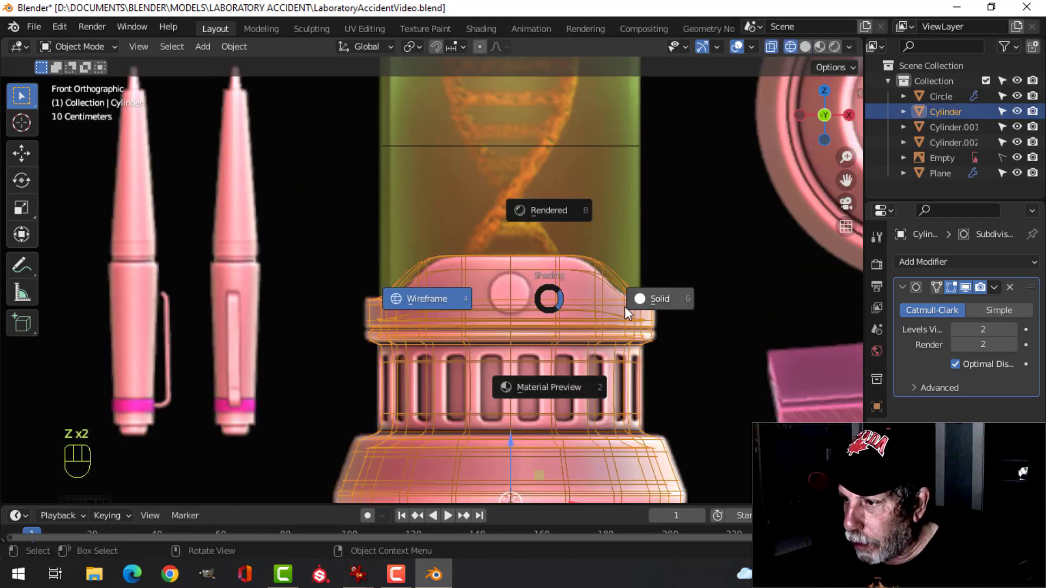
click(625, 306)
mouse_move(625, 306)
middle_down()
mouse_move(536, 364)
mouse_move(595, 287)
mouse_move(553, 321)
middle_up()
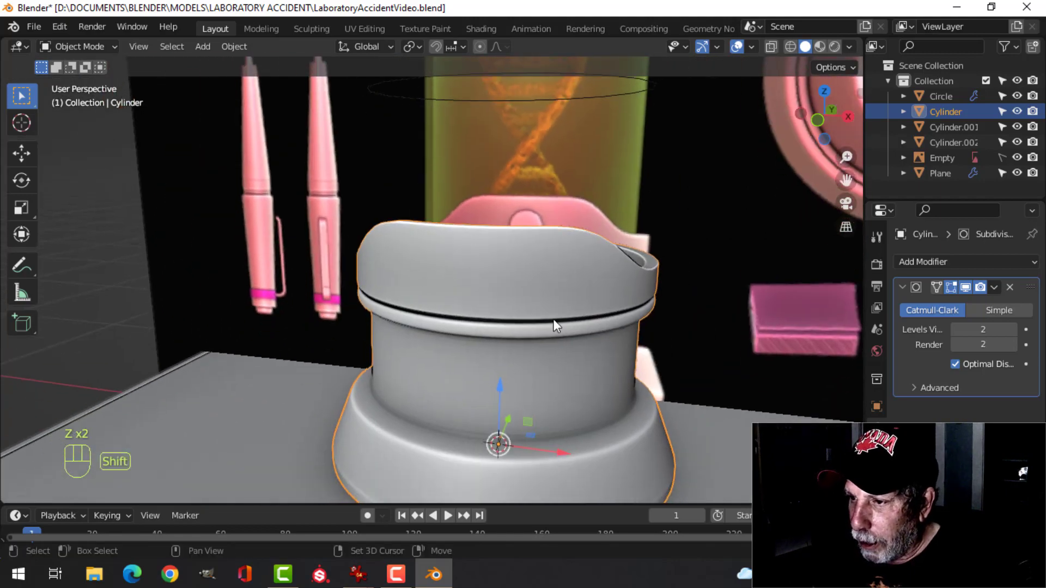
- Duplicate the two front faces of the collar's upper band, move them -0.10258 m along Y, and separate them into their own object
key(Tab)
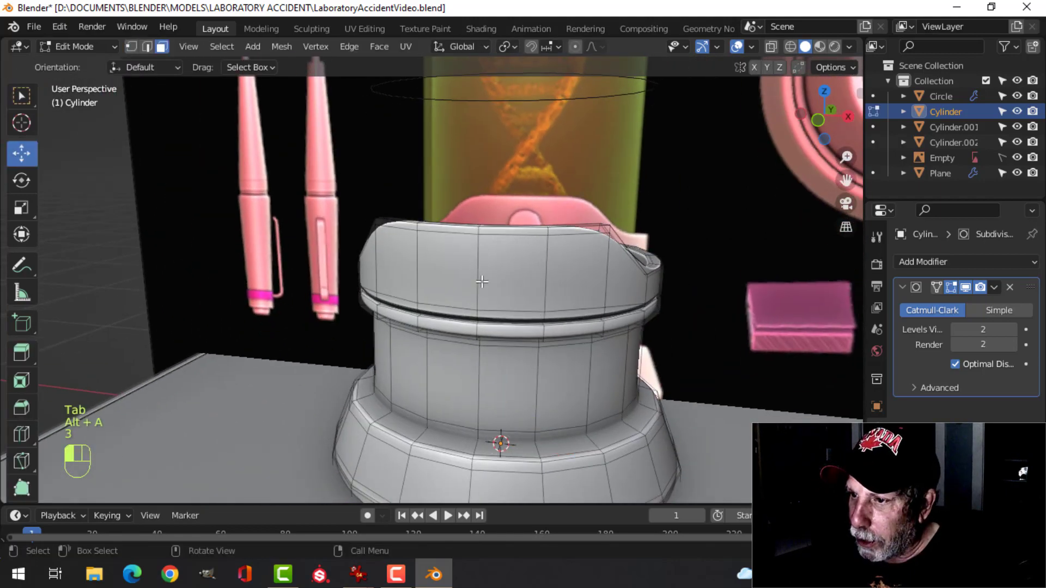
middle_drag(455, 266, 624, 303)
key(shift+d)
right_click(634, 304)
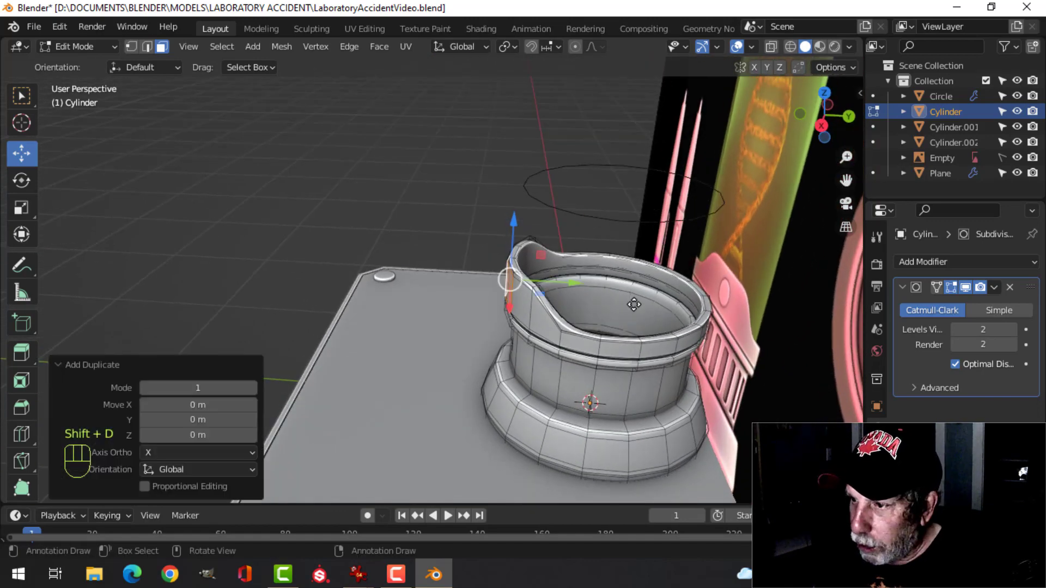
drag(580, 289, 582, 288)
key(p)
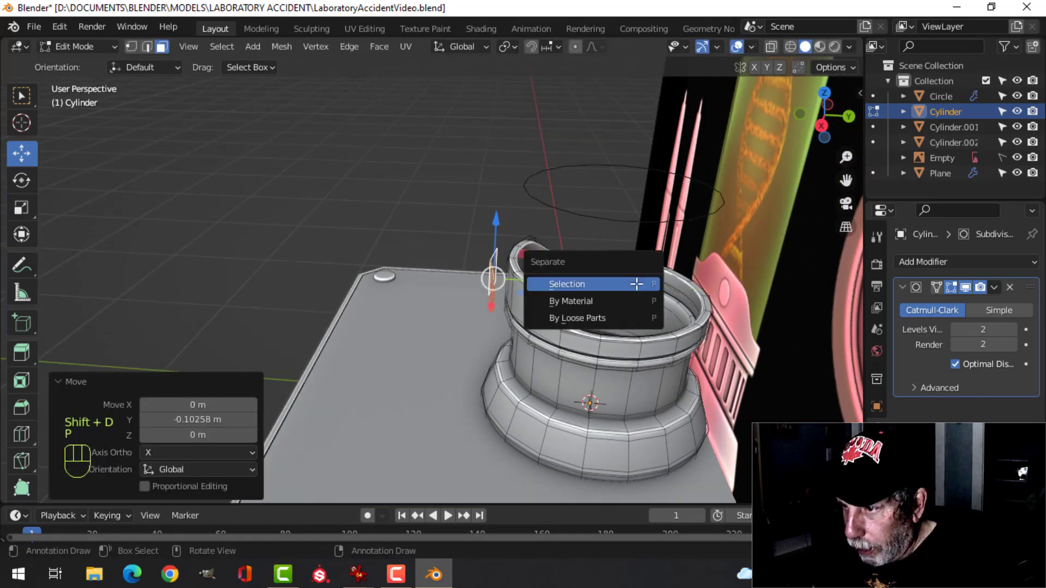
click(561, 283)
- Select the whole mesh of the separated face piece and scale it to 0.663 along X in the front view
key(Tab)
click(502, 287)
key(Tab)
middle_drag(506, 287, 677, 343)
key(a)
key(KP_1)
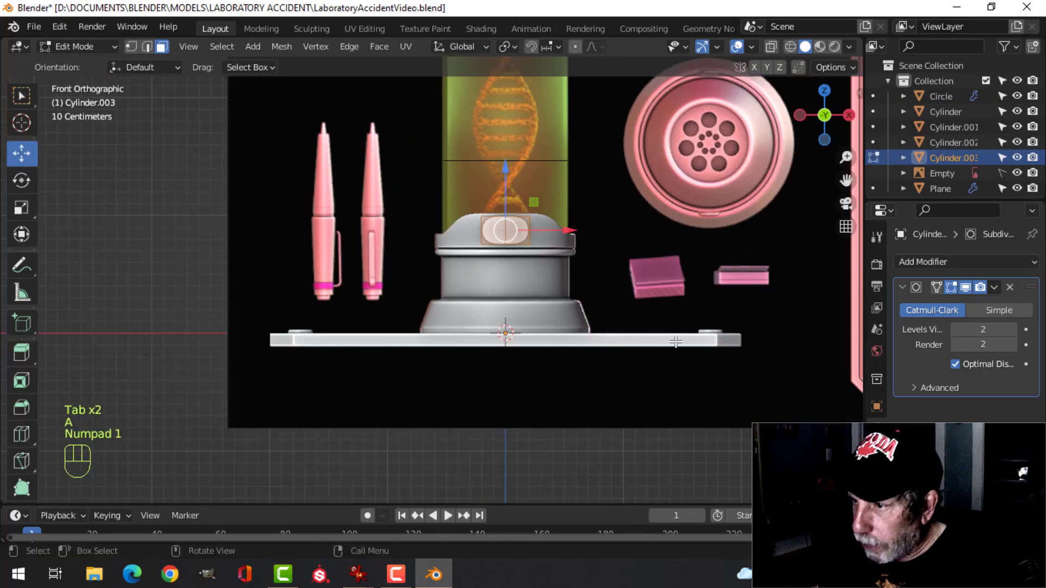
scroll(744, 310, up, 3)
scroll(744, 309, up, 4)
key(s)
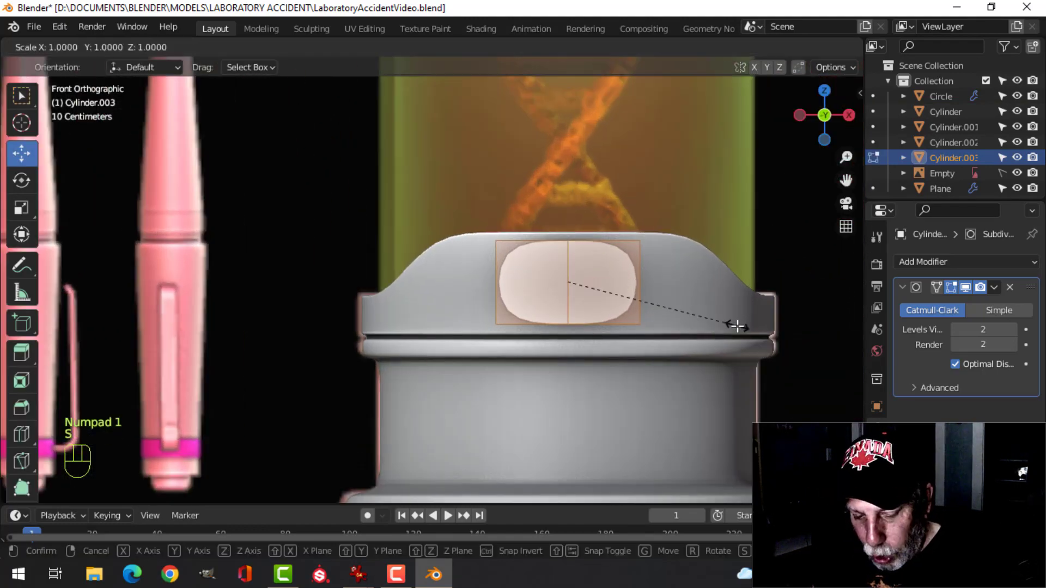
click(677, 321)
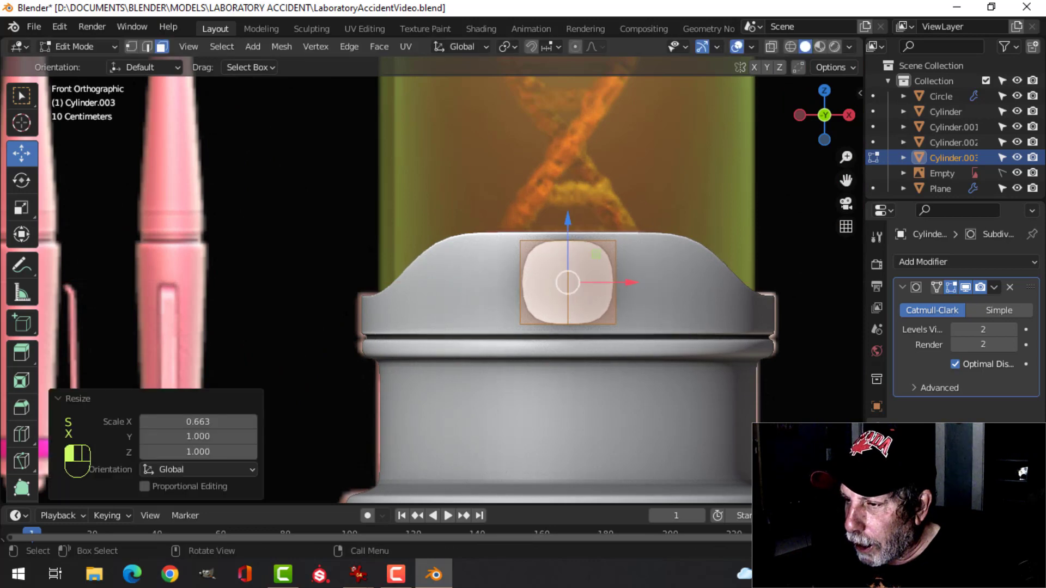
- Add a horizontal loop cut across the middle of the piece and scale the whole piece to 0.777
click(604, 287)
key(a)
key(s)
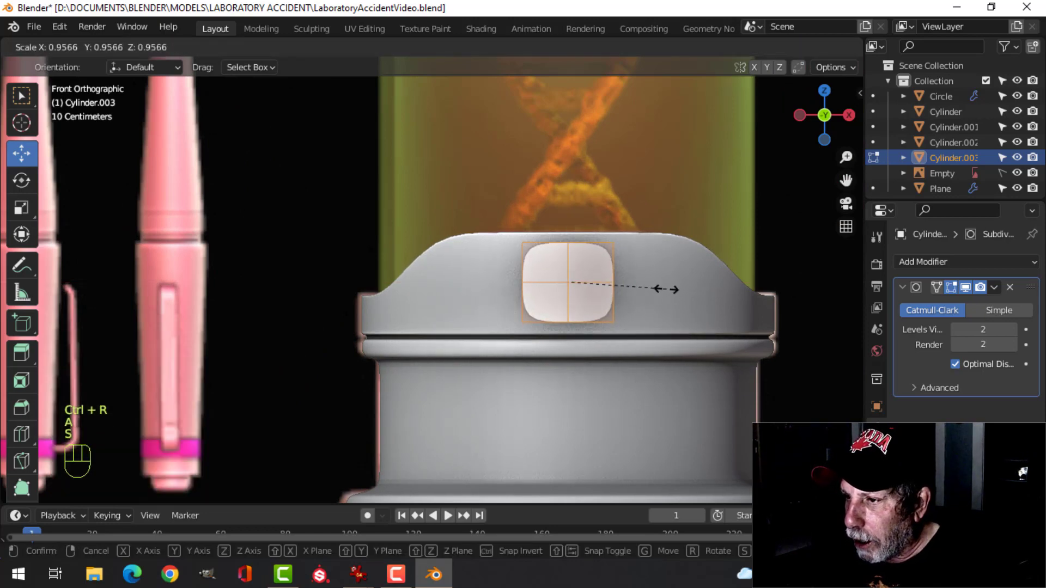
click(646, 295)
- Shape the piece into a round button with the LoopTools Circle operation and slightly reduce its size
right_click(582, 274)
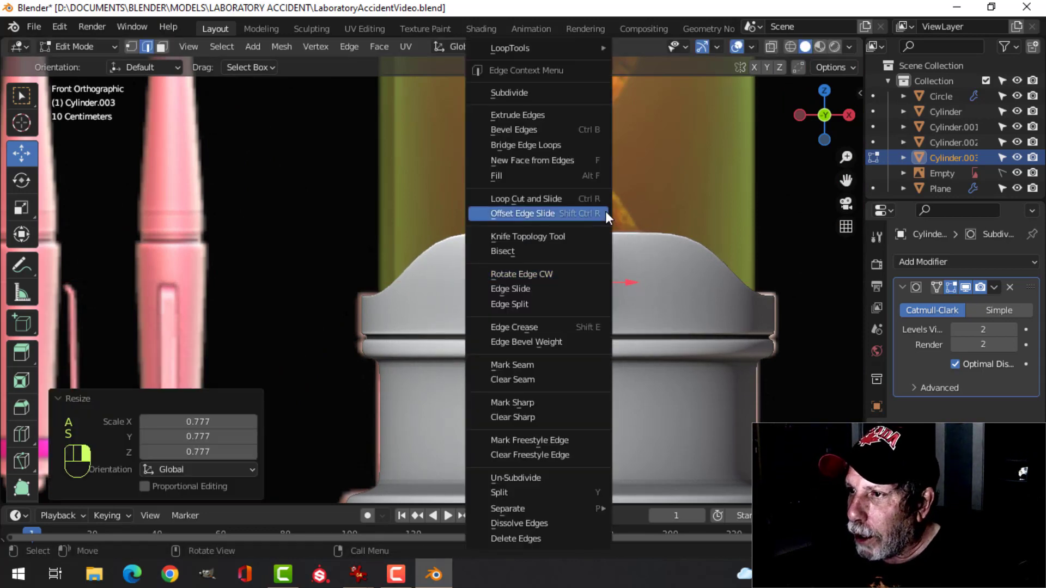
mouse_move(577, 48)
click(635, 58)
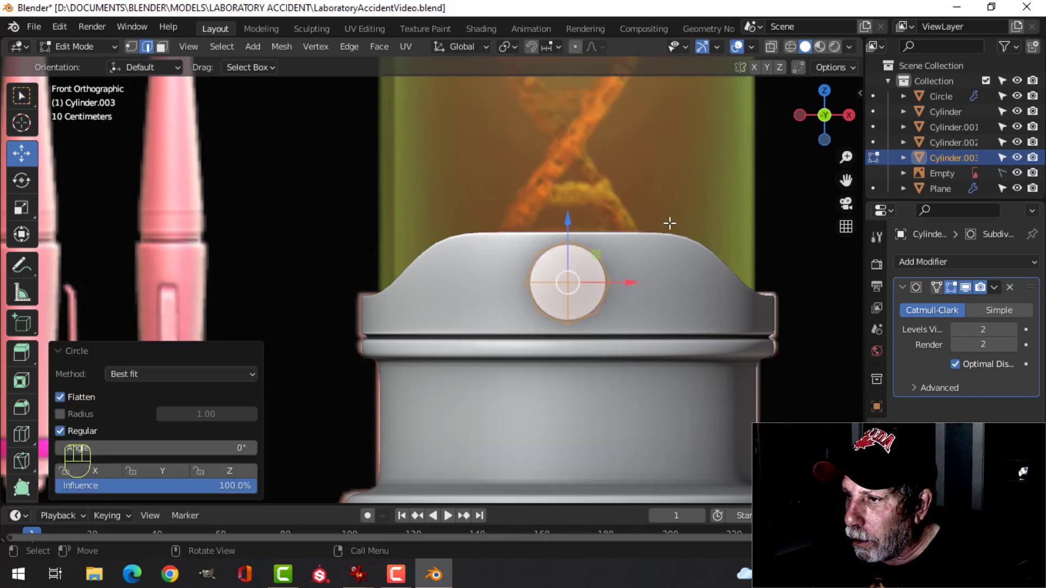
key(s)
click(662, 229)
- Extrude the round button about 0.031 m toward the collar and delete its back faces
middle_drag(627, 265, 604, 240)
middle_drag(605, 239, 558, 254)
key(e)
click(575, 260)
key(x)
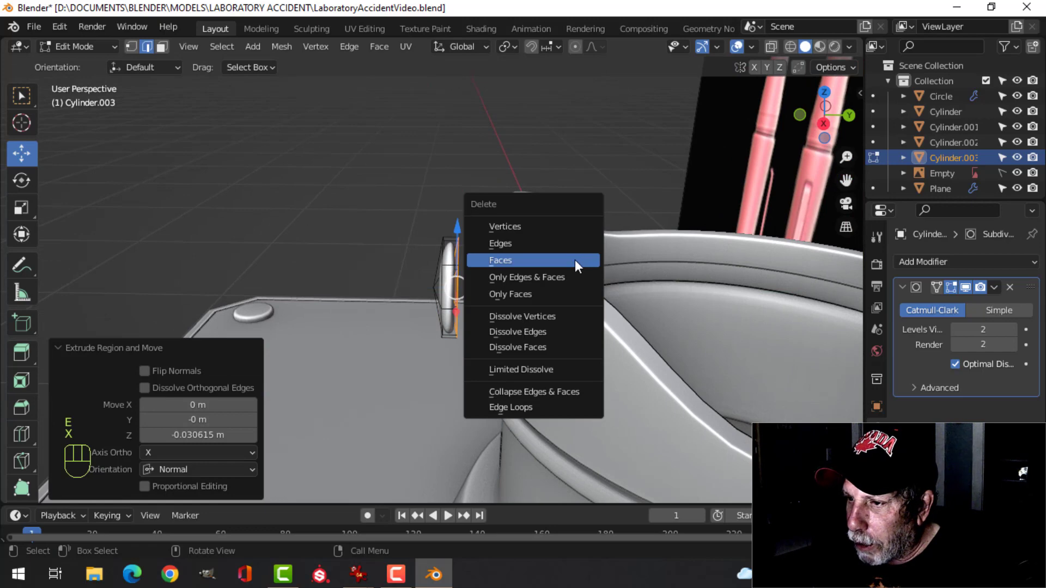
click(574, 260)
- Add a centred loop cut around the button's side and move the whole button along Y against the collar
middle_drag(450, 269, 462, 271)
click(461, 270)
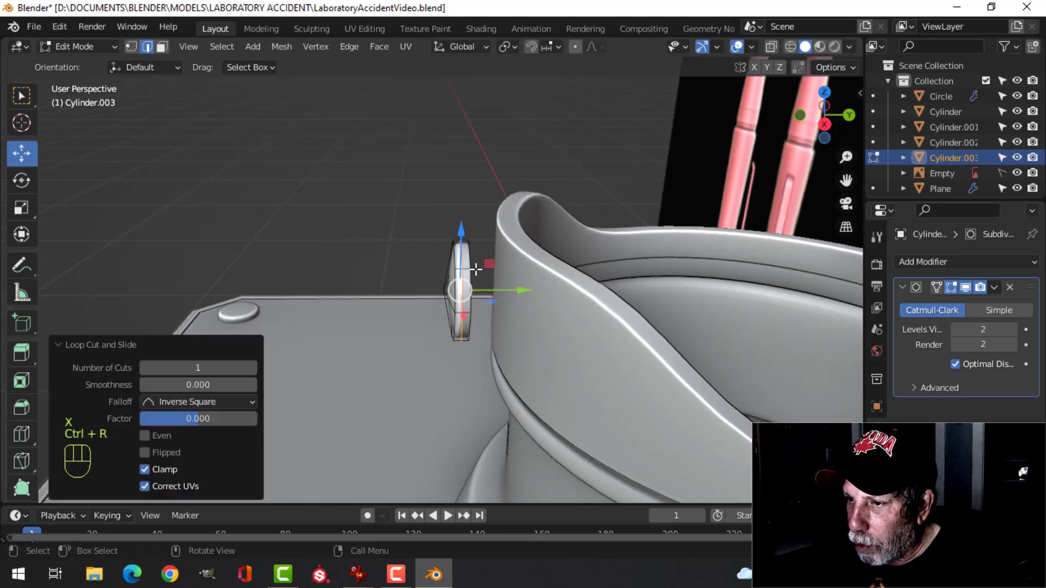
key(a)
drag(518, 290, 553, 293)
- Scale the button to fit the collar's front and recalculate its normals to face outward
middle_drag(552, 294, 604, 266)
key(s)
click(685, 251)
key(alt+n)
click(603, 263)
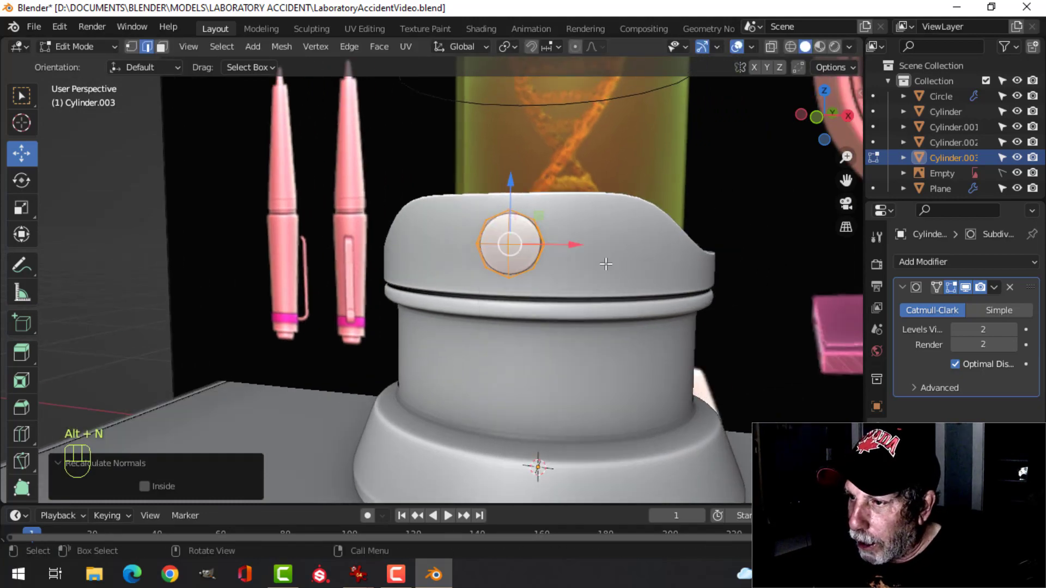
- Finish editing the button, clear the selection and save the Blender file
key(Tab)
middle_drag(520, 267, 524, 305)
scroll(569, 264, down, 4)
scroll(499, 260, up, 3)
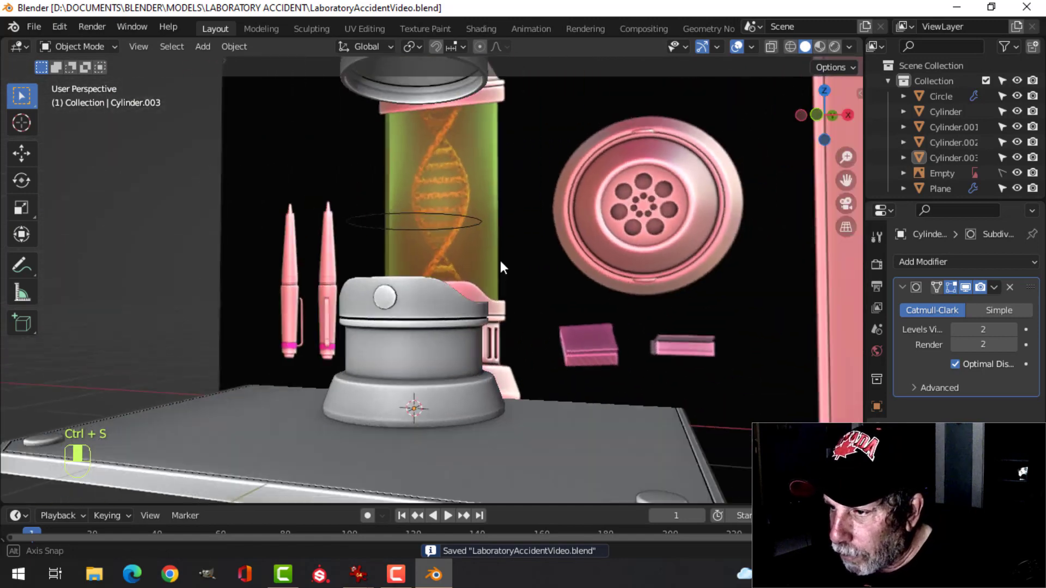
middle_drag(403, 307, 507, 273)
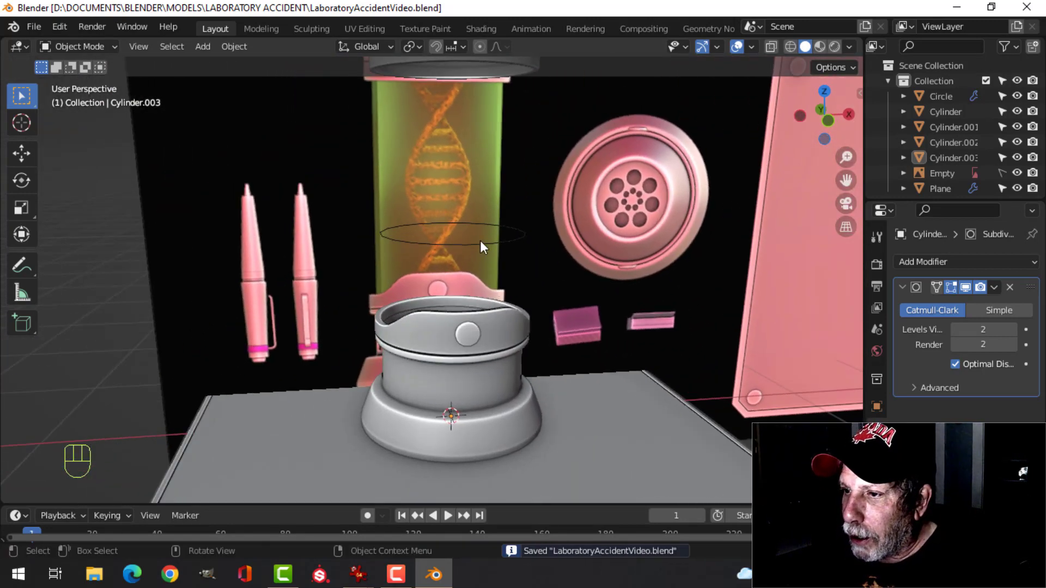
- Select the glass tube's circle and move its whole mesh down 0.61972 m along Z into the base collar
click(479, 244)
key(KP_1)
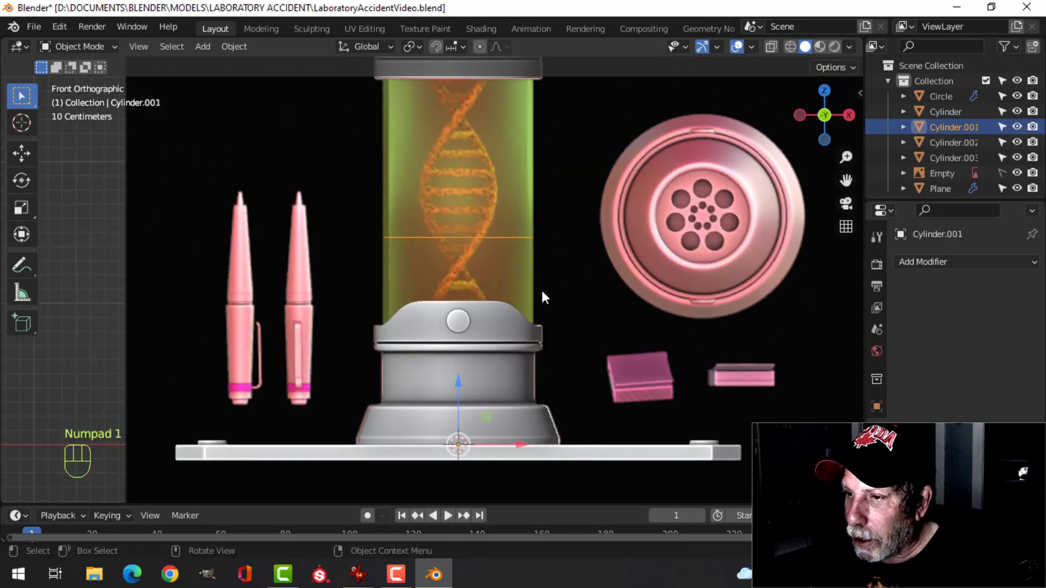
key(Tab)
key(a)
drag(461, 188, 462, 232)
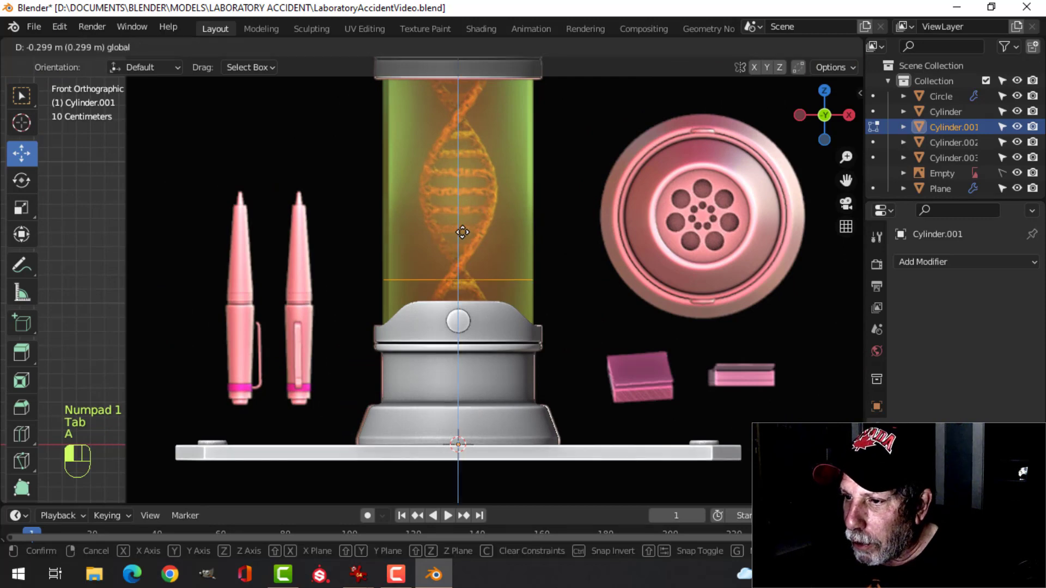
drag(460, 272, 460, 273)
- Extrude the circle upward along Z by 1.1133 m and a further 0.69039 m to form the tube wall reaching the lid
shift+middle_drag(562, 236, 569, 243)
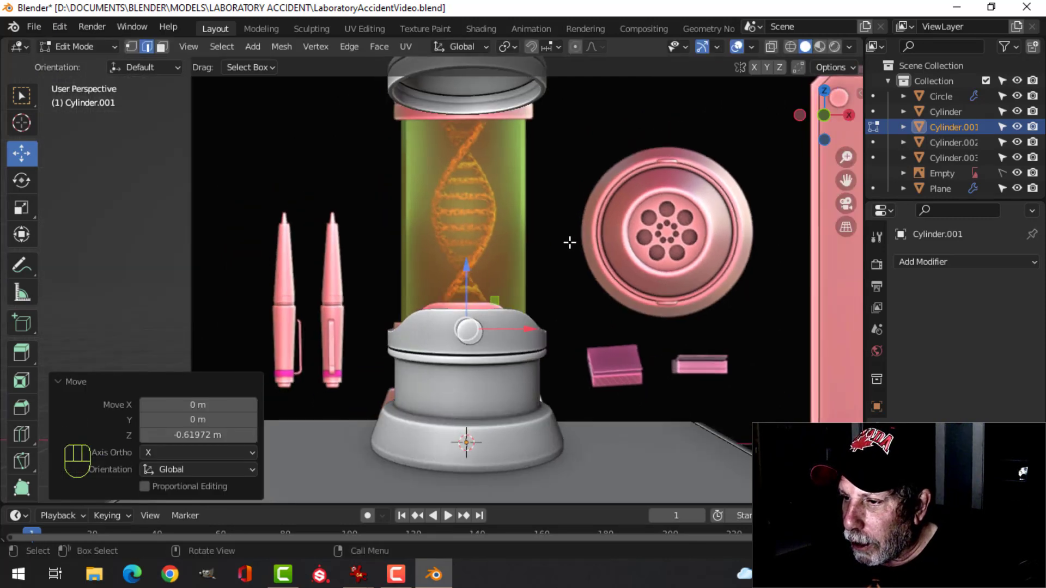
key(e)
right_click(512, 251)
drag(469, 265, 581, 120)
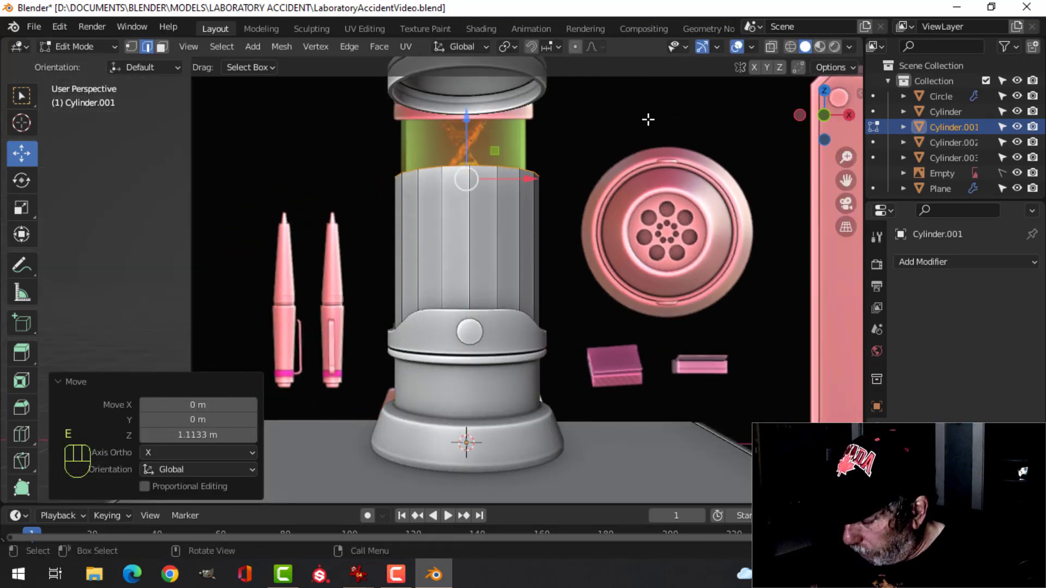
key(KP_1)
drag(464, 116, 496, 456)
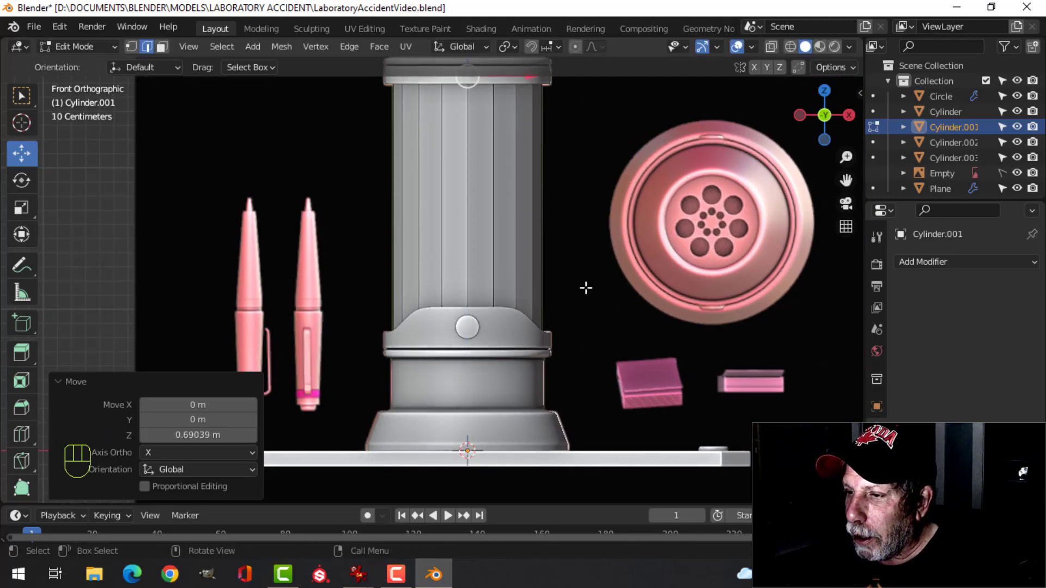
- Give the glass tube a Subdivision Surface modifier at viewport level 1 and shade it smooth
middle_drag(586, 287, 554, 345)
key(Tab)
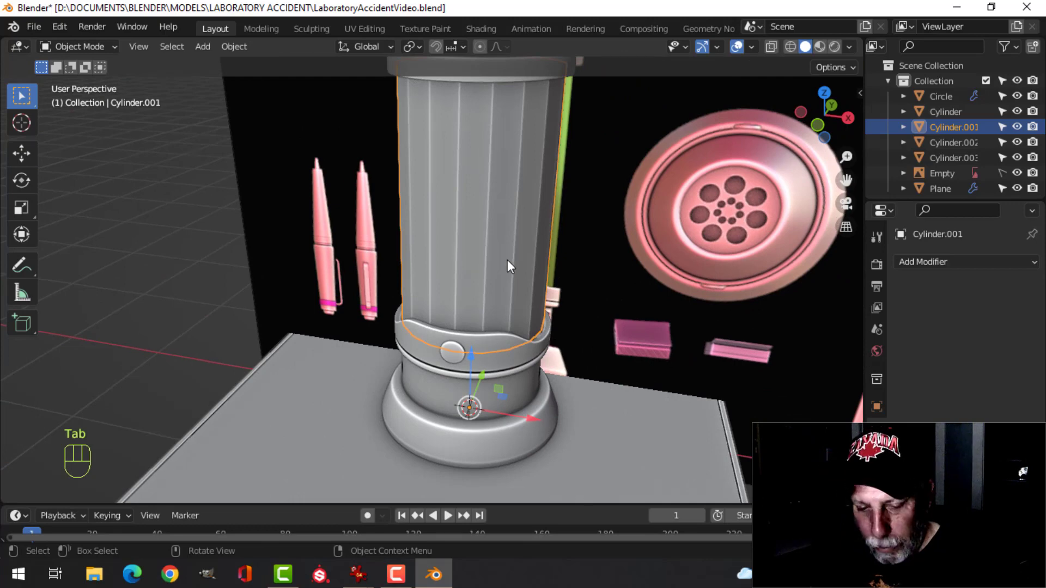
key(ctrl+1)
right_click(449, 174)
click(449, 174)
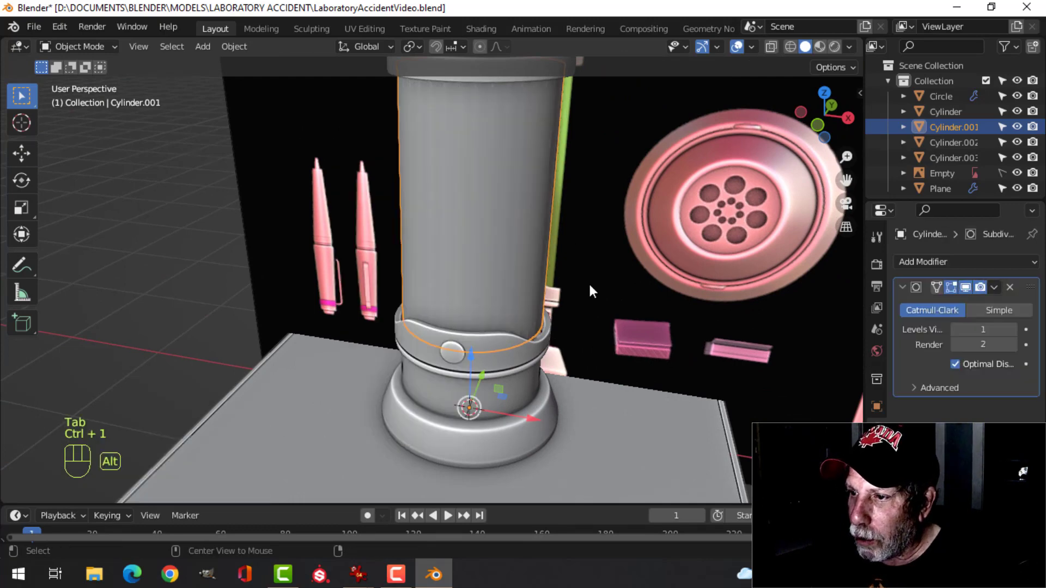
- Move the glass tube's mesh down 0.032549 m along Z and isolate the tube in local view for mesh editing
mouse_move(589, 292)
middle_down()
mouse_move(518, 304)
mouse_move(591, 297)
middle_up()
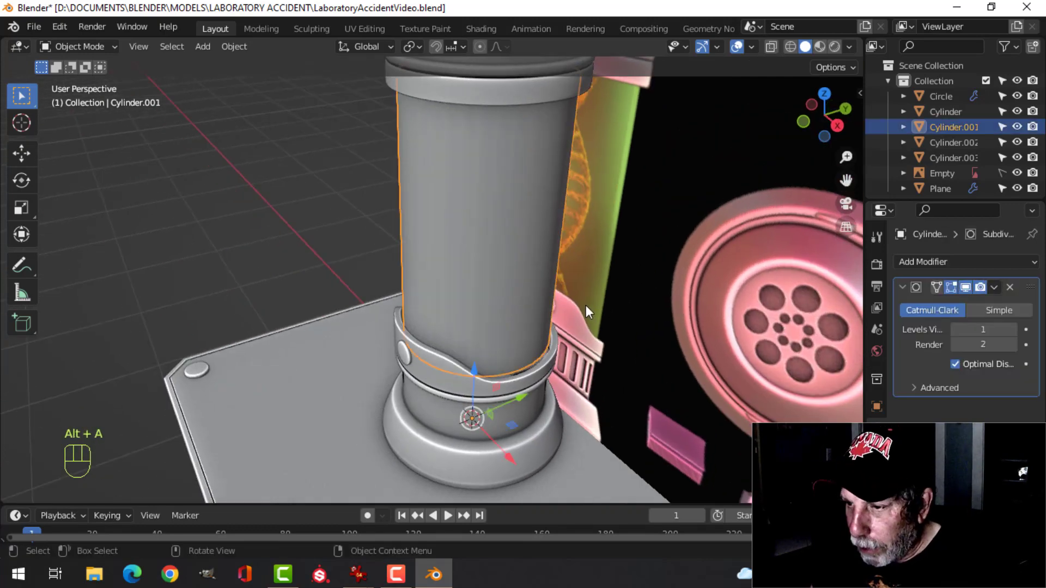
key(Tab)
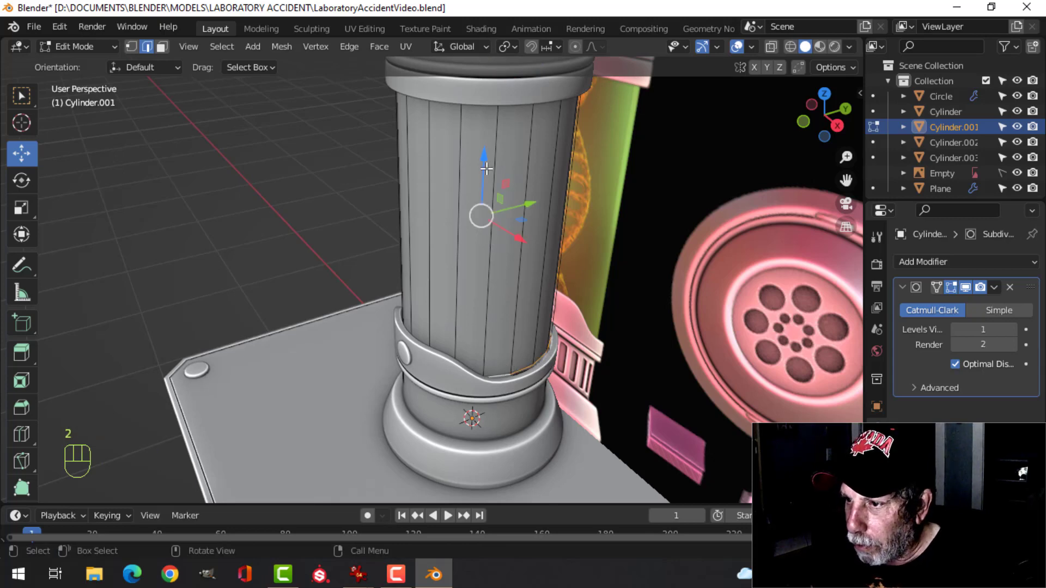
drag(487, 169, 486, 176)
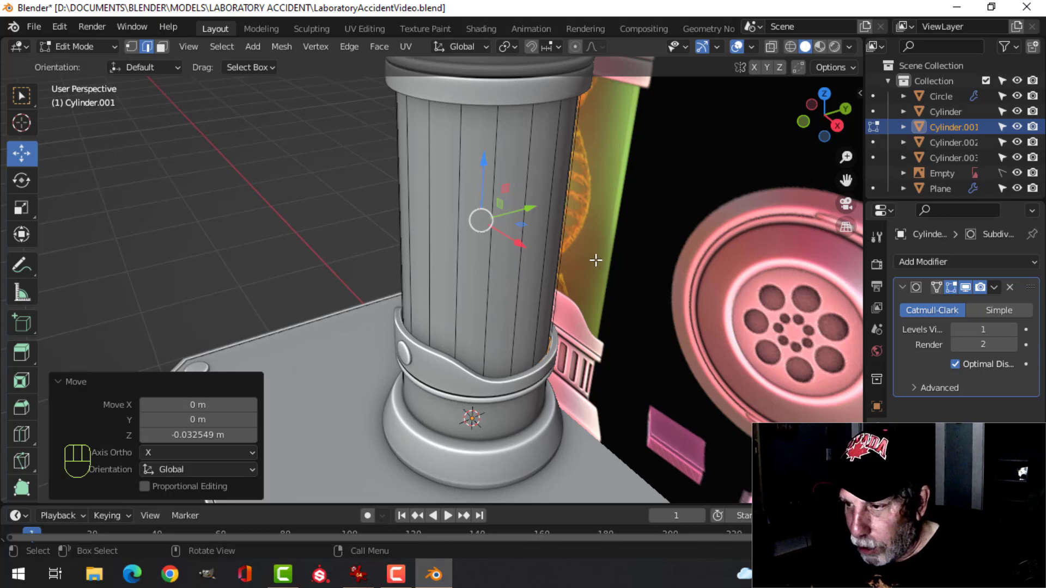
key(Tab)
key(slash)
key(Tab)
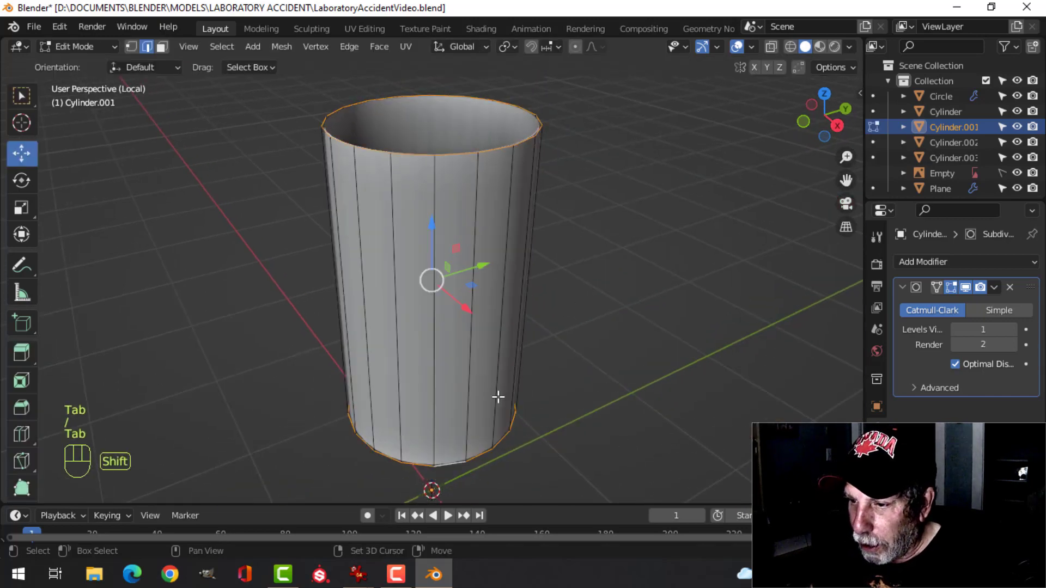
shift+middle_drag(497, 397, 539, 288)
middle_drag(547, 288, 598, 258)
- Try to duplicate both end loops of the tube, raise the copies and scale them by 1.226
key(shift+d)
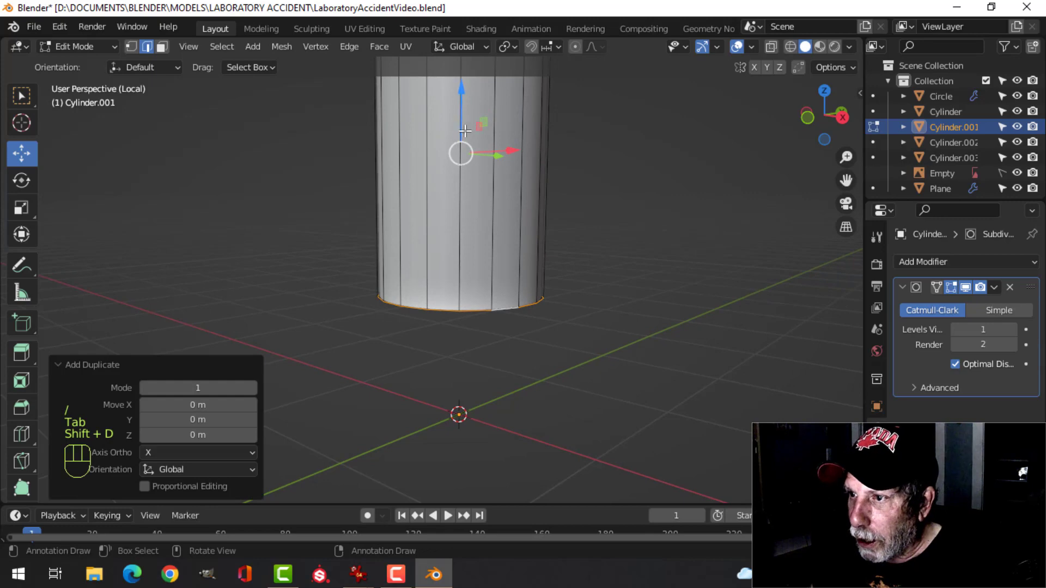
click(465, 111)
key(s)
click(597, 171)
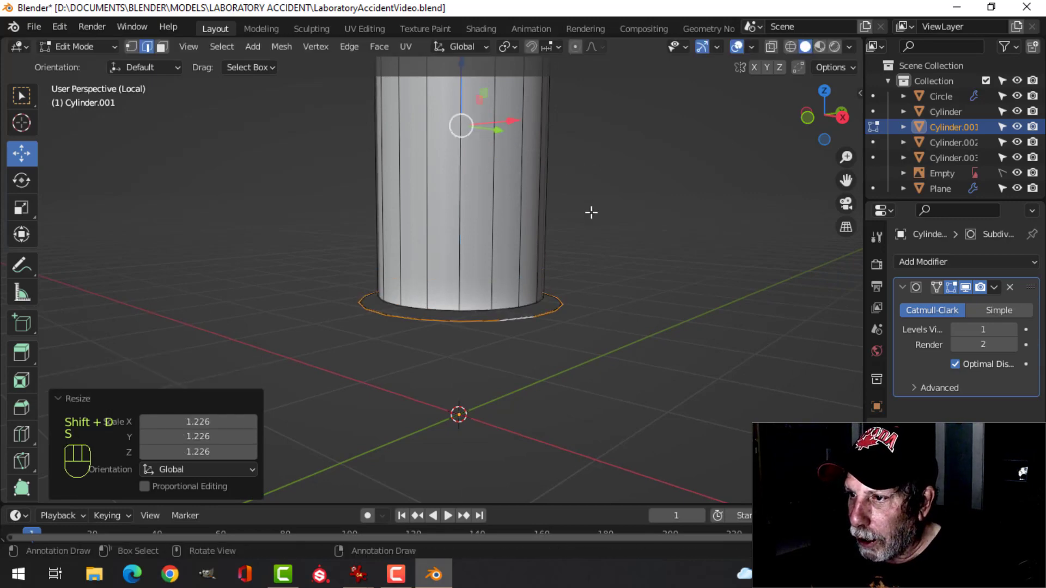
scroll(555, 210, down, 3)
key(ctrl+z)
key(ctrl+z)
key(ctrl+z)
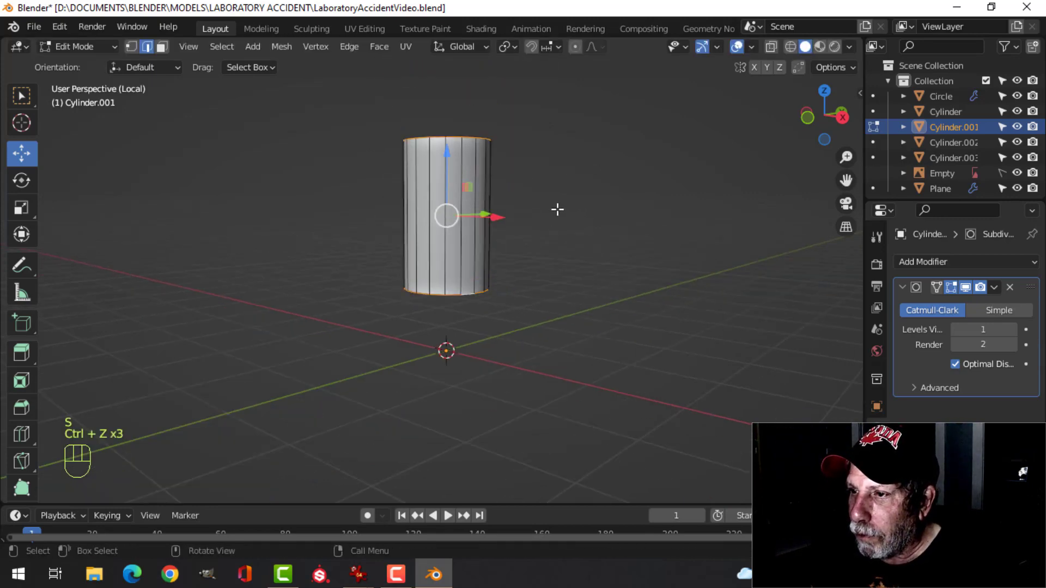
- Duplicate only the tube's bottom edge loop, raise the copy slightly and scale it by 1.082
key(alt+a)
alt+shift+click(467, 294)
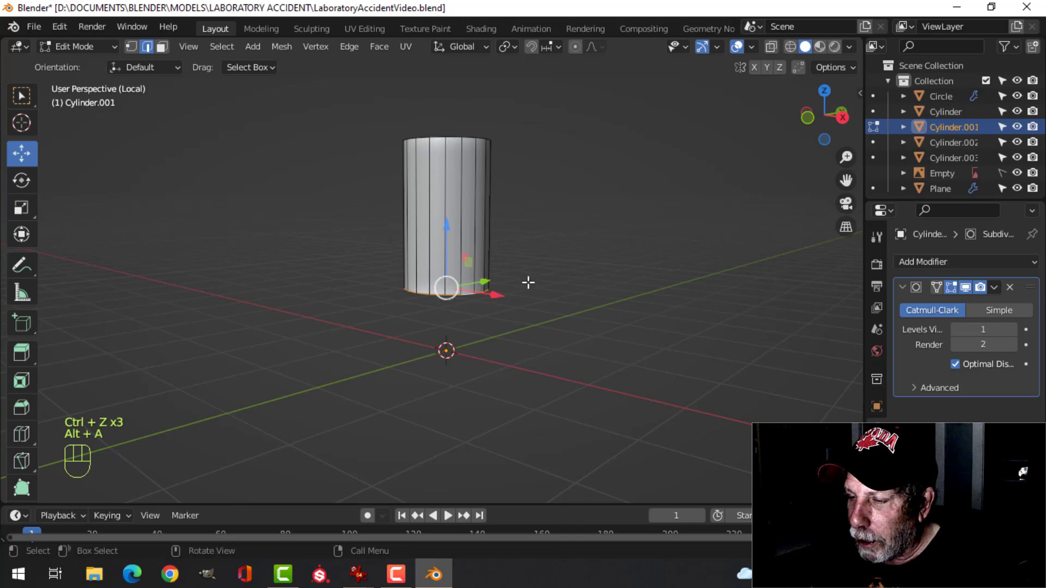
click(454, 225)
key(shift+d)
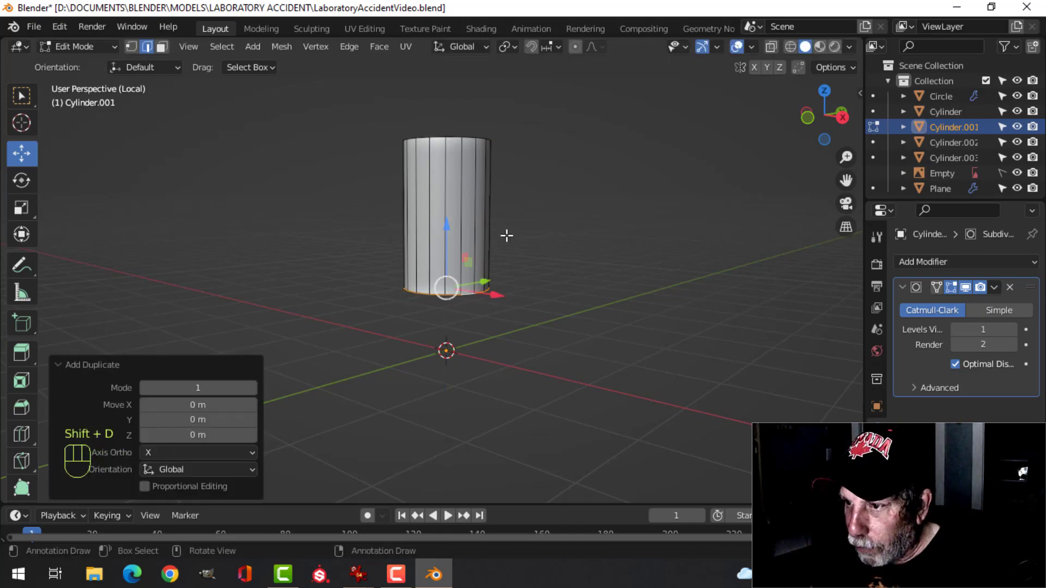
click(509, 206)
key(s)
click(527, 208)
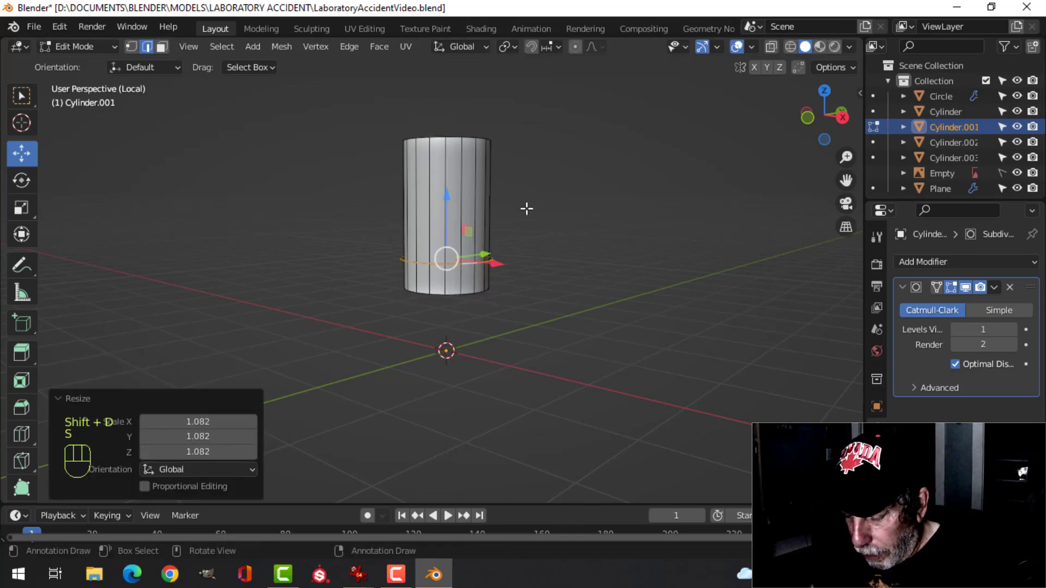
- Separate the duplicated loop into its own object, remove its Subdivision Surface modifier and return from local view to the full scene
key(p)
click(526, 208)
key(Tab)
click(481, 263)
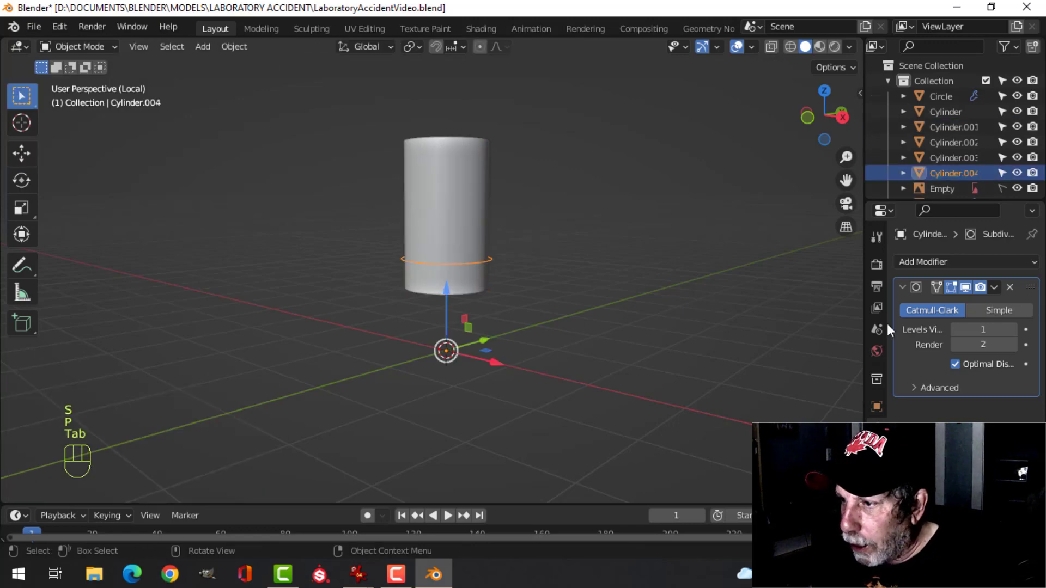
click(1009, 287)
middle_drag(469, 310, 511, 309)
key(KP_Divide)
scroll(485, 327, up, 5)
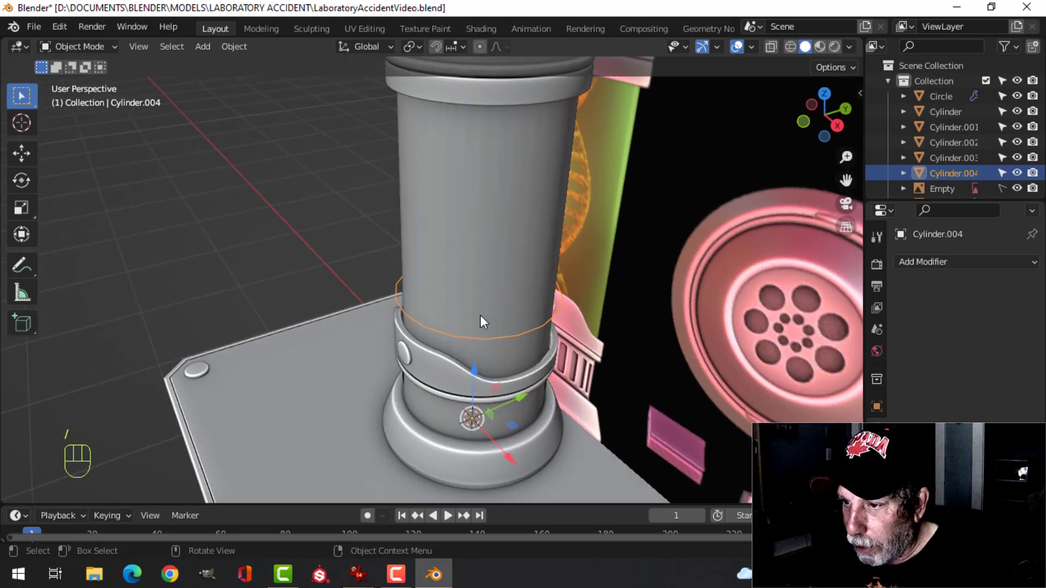
- Hide the glass tube to expose the inside of the base collar
click(494, 352)
shift+middle_drag(495, 352, 527, 232)
click(527, 232)
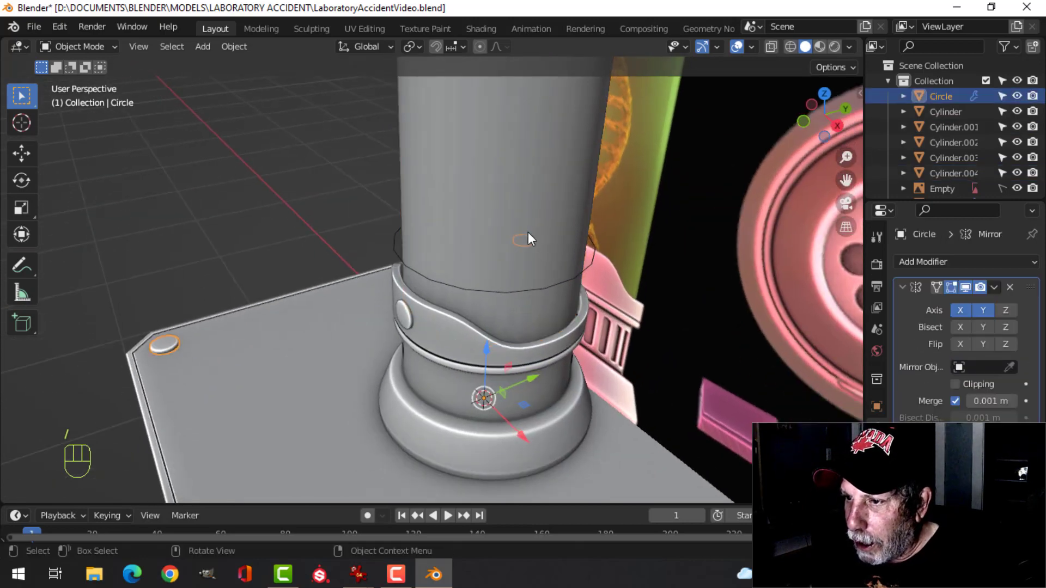
click(551, 212)
key(h)
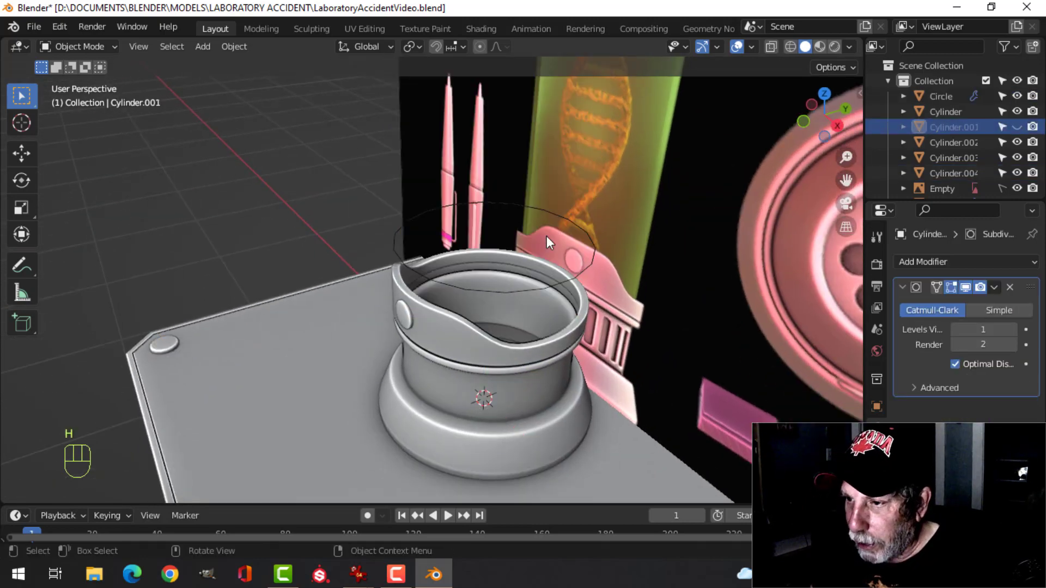
- Select the separated ring's whole mesh and move it down 0.3859 m along Z into the base collar
click(513, 289)
key(Tab)
key(a)
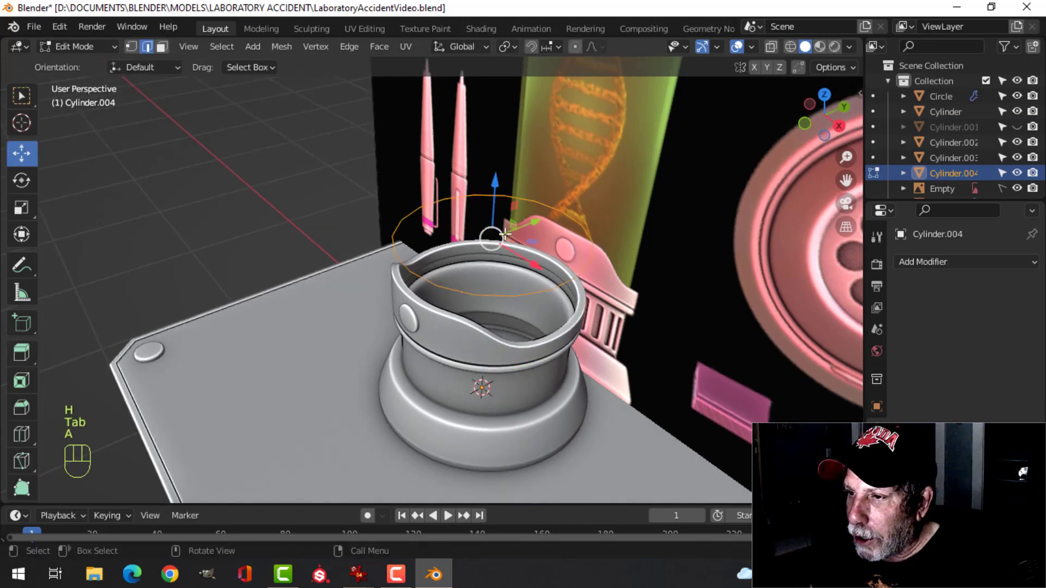
drag(496, 182, 508, 240)
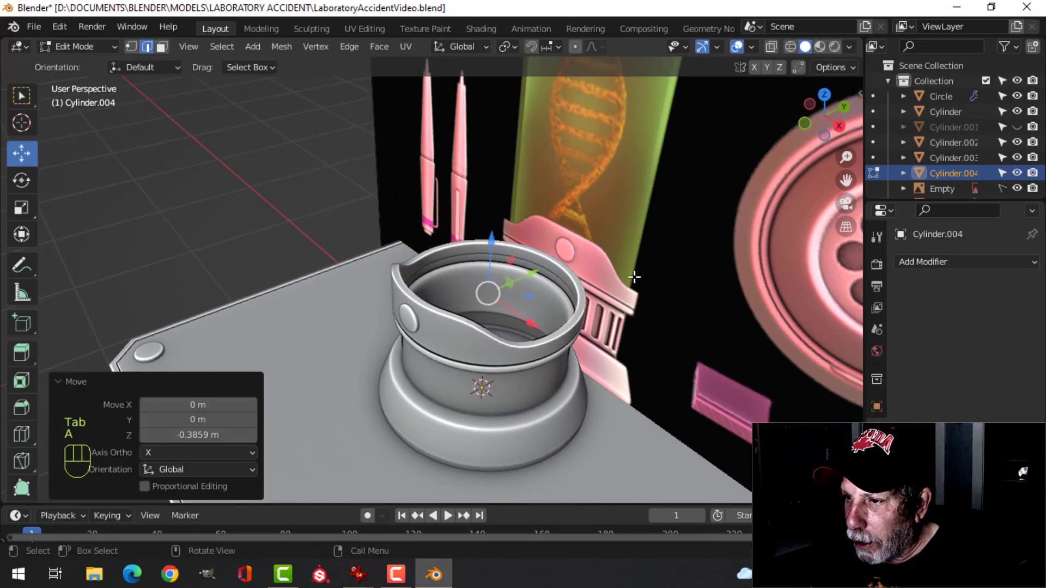
- Fill the ring with a face and fit the disc to the collar's inner wall, finishing with a 1.042 scale
key(s)
click(612, 281)
key(f)
middle_drag(612, 281, 481, 235)
drag(443, 217, 443, 223)
middle_drag(443, 223, 556, 234)
key(s)
click(562, 233)
middle_drag(518, 282, 524, 325)
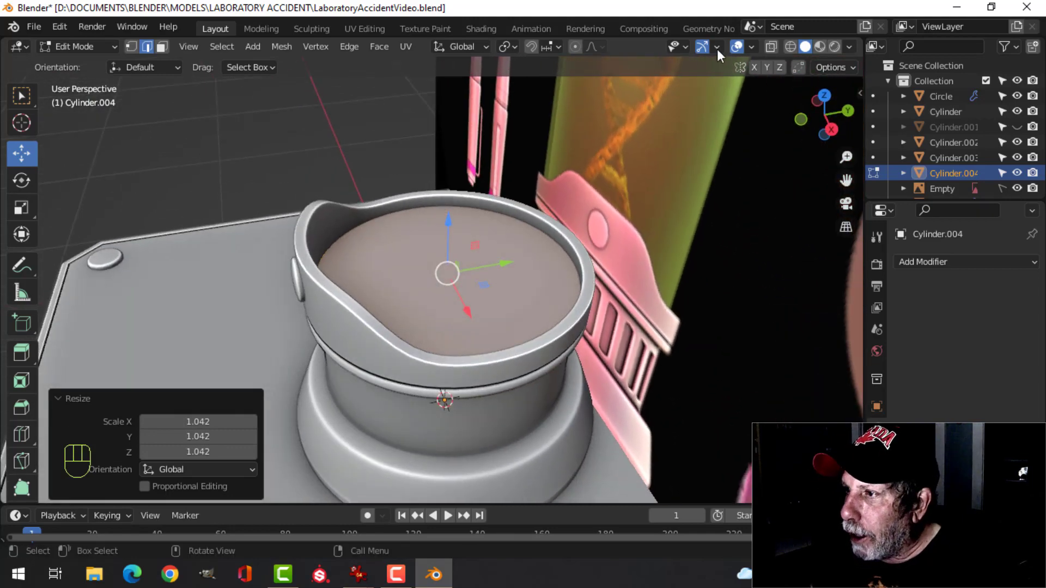
- Show the Face Orientation overlay and recalculate the collar disc's normals to the outside
click(752, 47)
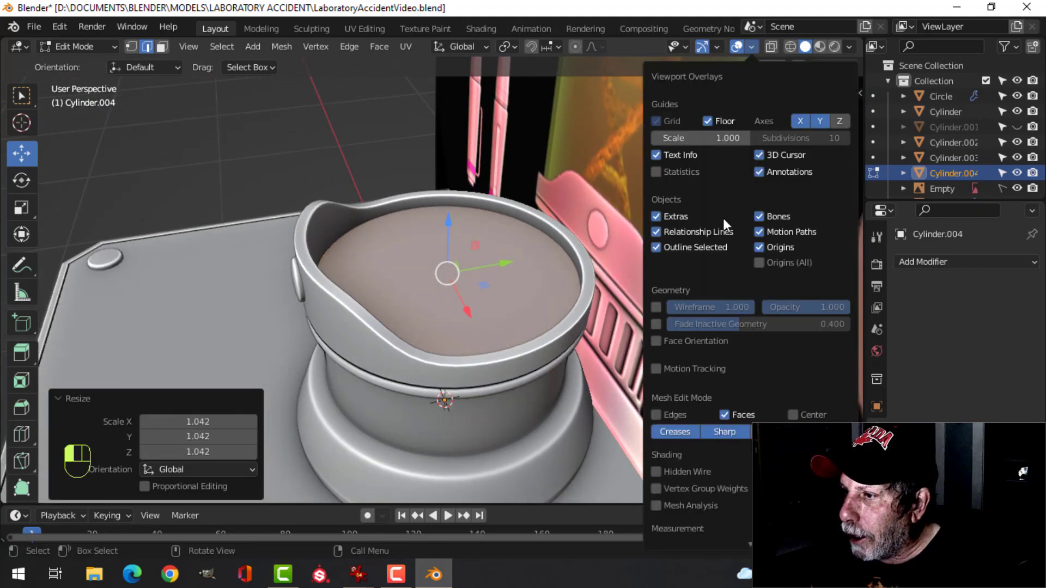
click(677, 341)
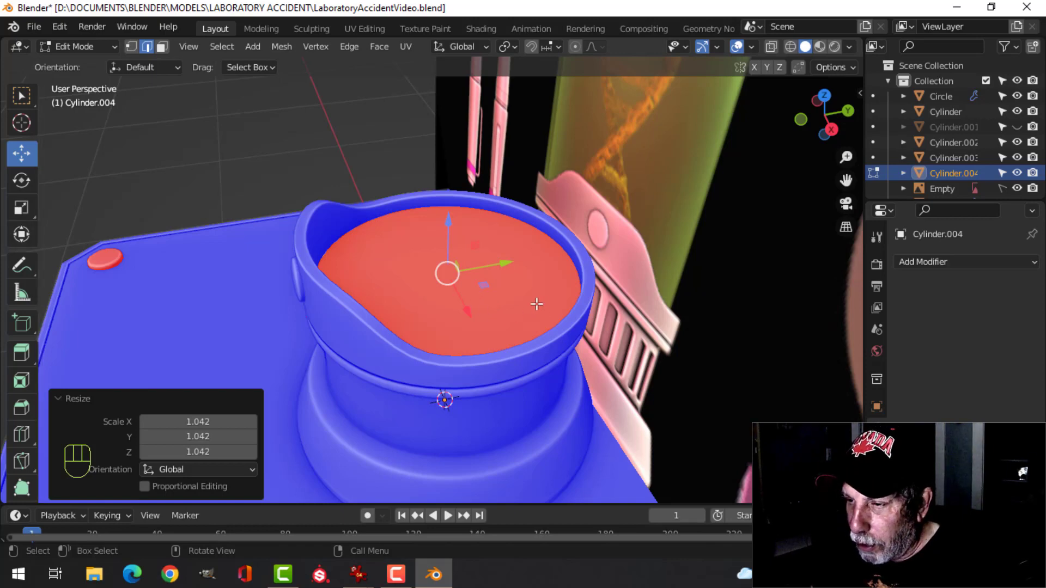
key(Tab)
key(Tab)
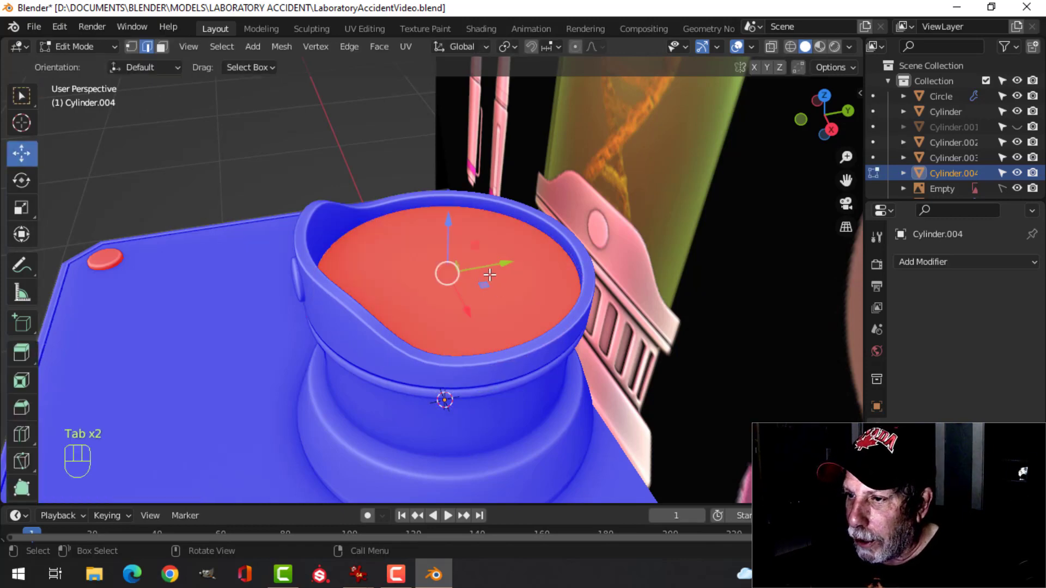
key(alt+n)
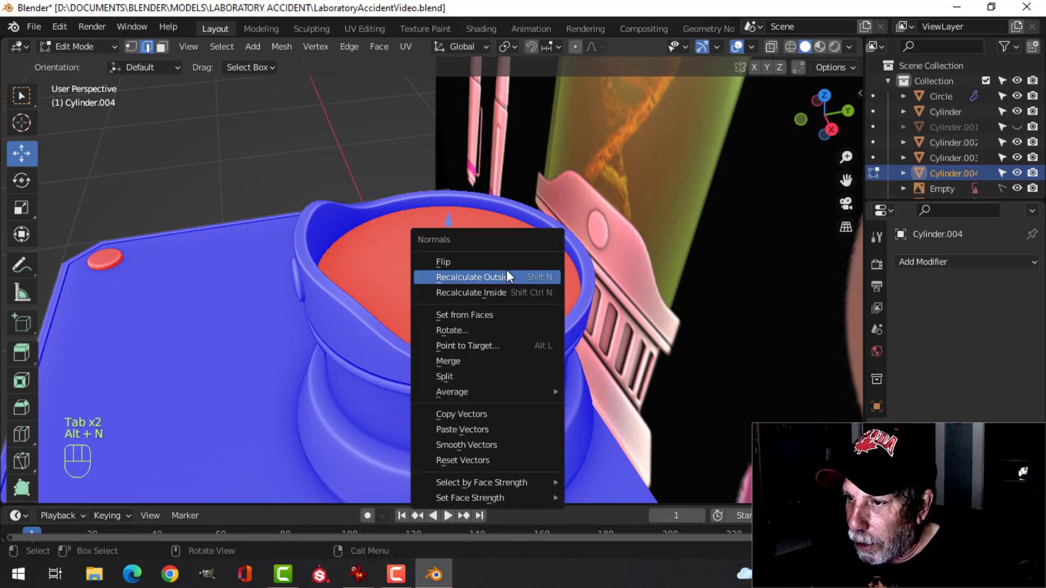
click(506, 277)
key(alt+a)
key(Tab)
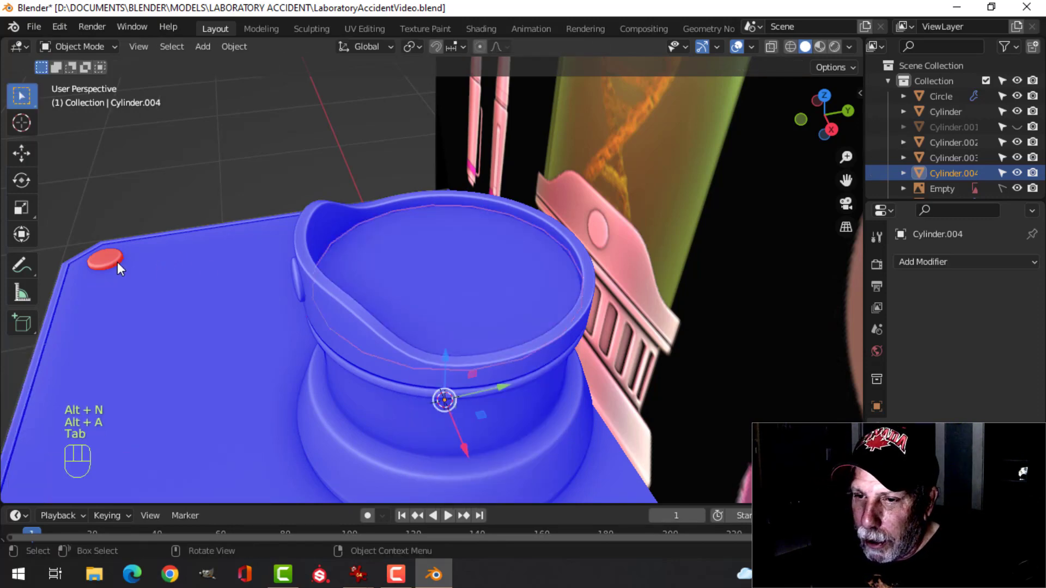
- Flip the normals of the mirrored round button at the base plate's corner
click(116, 263)
key(Tab)
key(a)
key(alt+n)
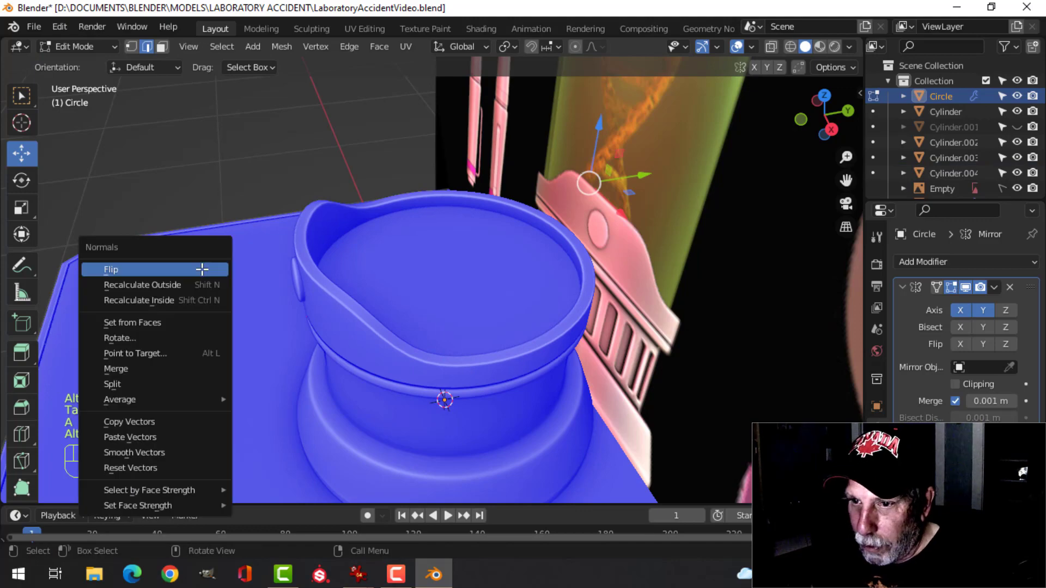
click(203, 269)
- Check the model's face orientation, turn the overlay off, leave mesh editing and clear the selection
scroll(496, 302, down, 4)
middle_drag(495, 301, 474, 283)
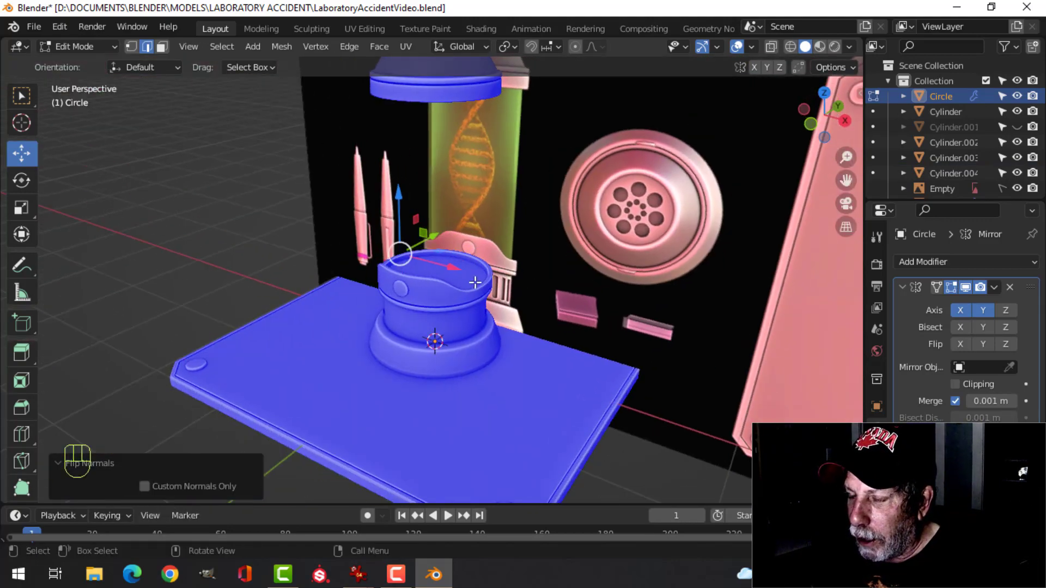
scroll(470, 283, up, 1)
click(751, 47)
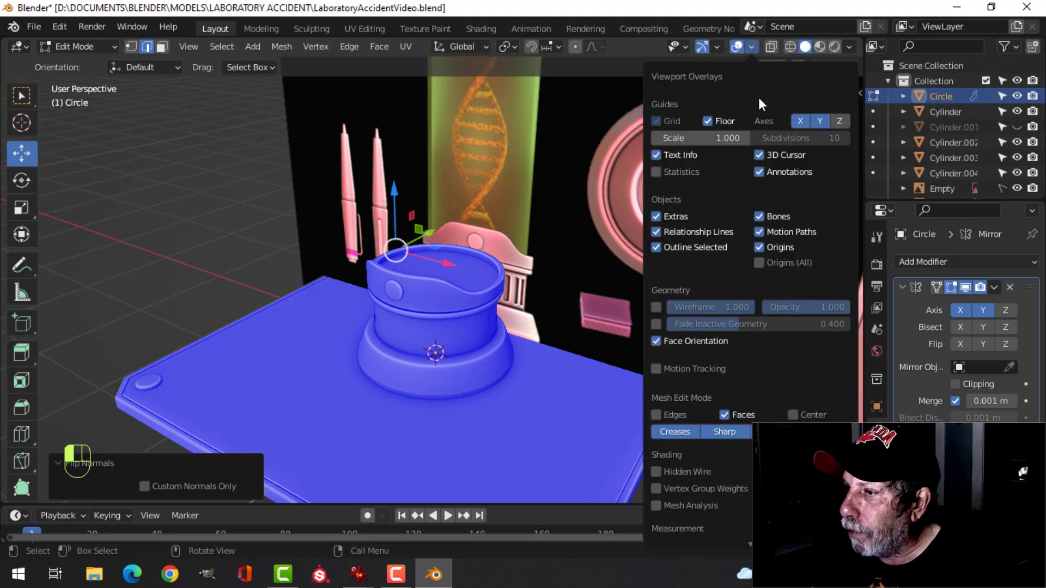
click(674, 341)
key(Tab)
key(alt+a)
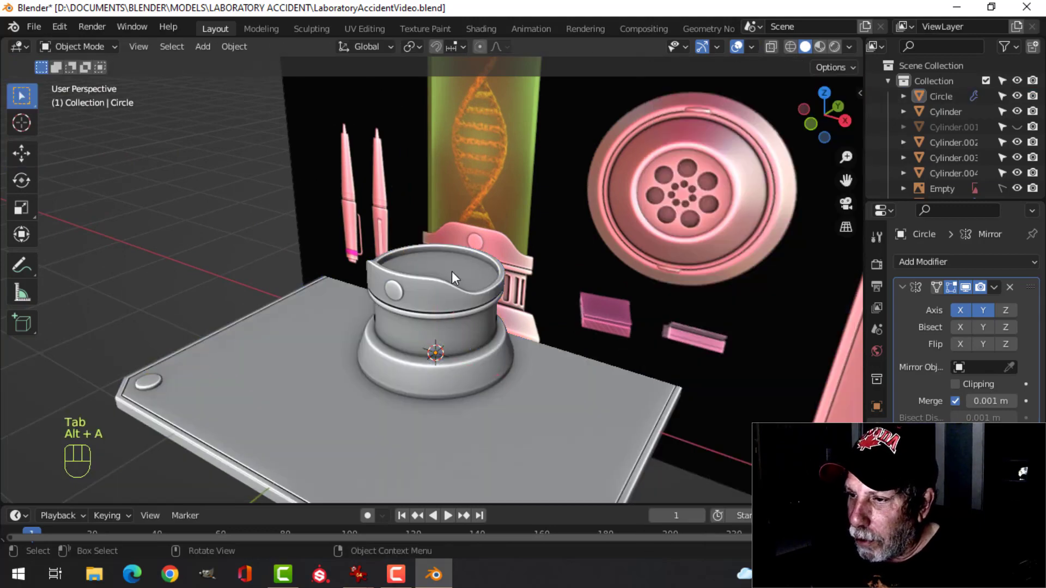
- Duplicate the collar's disc and move the copy up 1.8539 m plus 0.035756 m along Z into the lid's underside
click(452, 271)
middle_drag(453, 271, 536, 244)
key(shift+d)
right_click(536, 244)
middle_drag(501, 277, 447, 359)
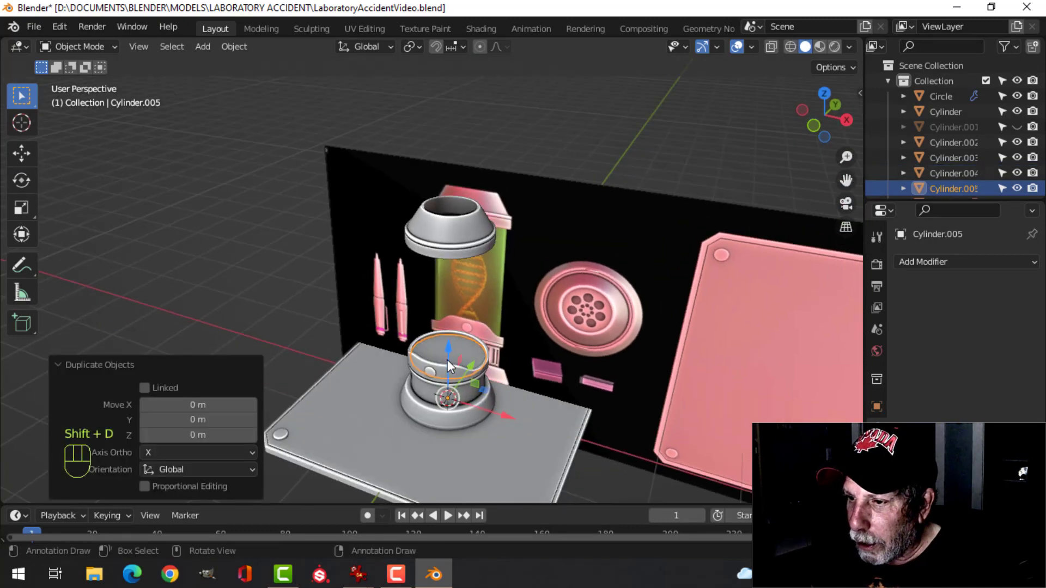
drag(443, 351, 448, 230)
middle_drag(455, 246, 477, 273)
scroll(490, 205, up, 3)
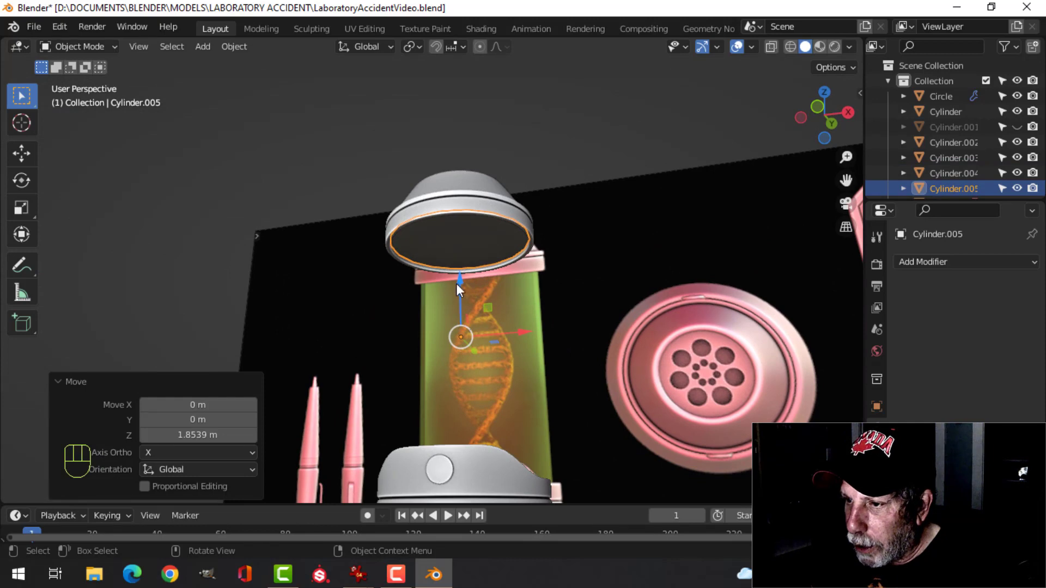
drag(456, 284, 456, 278)
scroll(457, 303, up, 3)
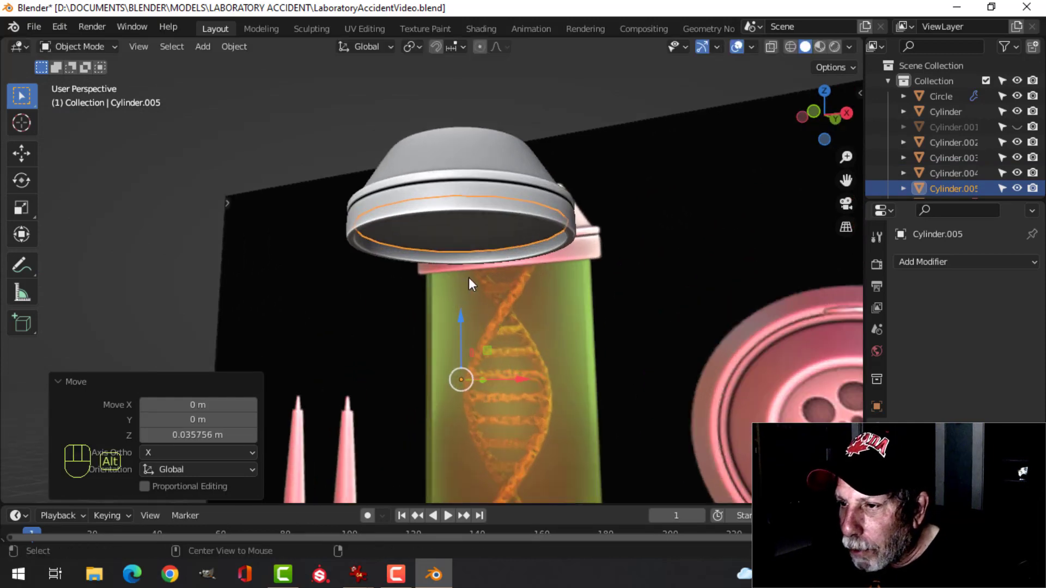
key(alt+a)
- Duplicate the lid's lower disc and move the copy up about 0.357 m along Z towards the lid's top opening
middle_drag(468, 277, 436, 359)
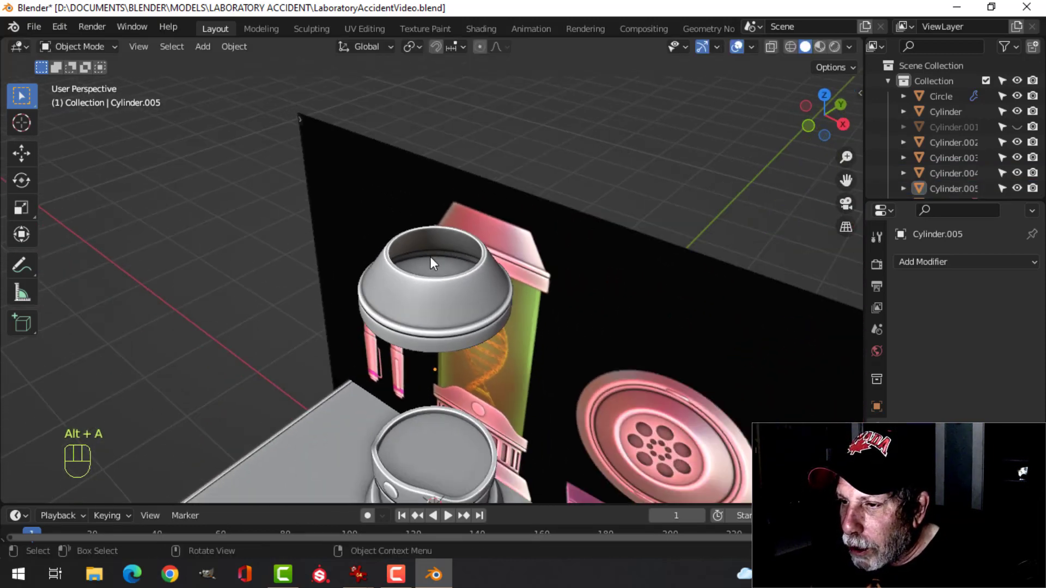
middle_drag(430, 257, 511, 382)
click(468, 241)
key(shift+d)
right_click(449, 363)
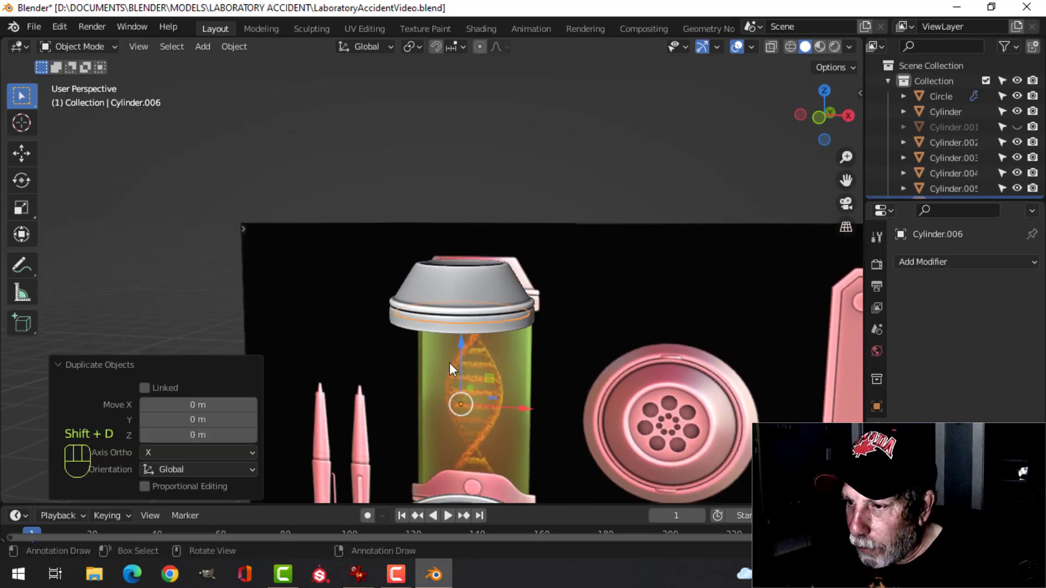
key(g)
key(z)
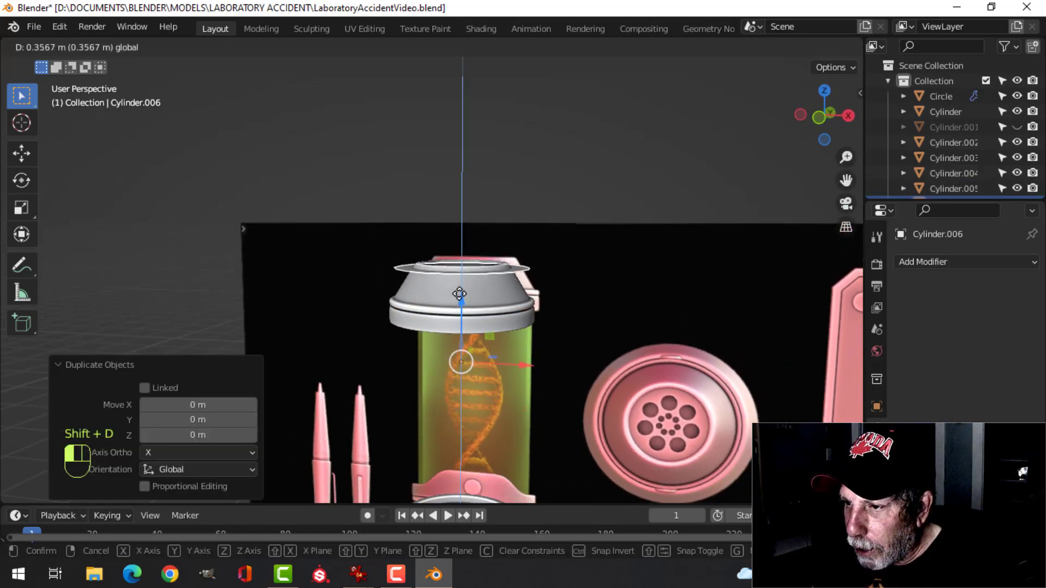
click(459, 294)
- Scale the upper disc's mesh to about 0.75 to close the lid's top opening and finish editing it
middle_drag(538, 294, 665, 315)
key(Tab)
key(a)
key(s)
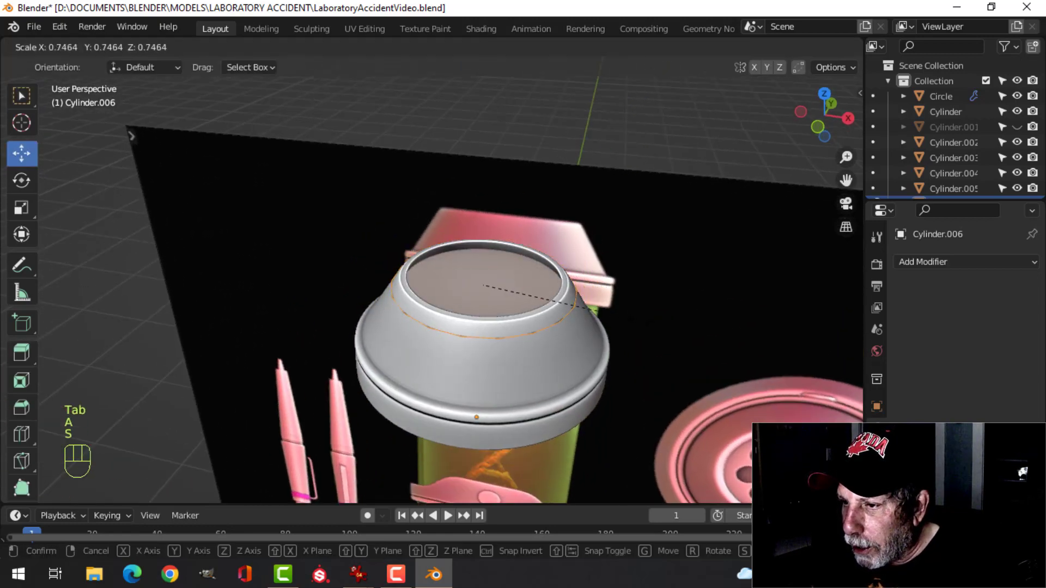
click(597, 312)
mouse_move(565, 345)
middle_down()
mouse_move(515, 319)
mouse_move(435, 308)
mouse_move(518, 329)
mouse_move(550, 311)
mouse_move(599, 354)
mouse_move(620, 321)
mouse_move(587, 373)
mouse_move(574, 334)
middle_up()
scroll(516, 319, up, 4)
key(alt+a)
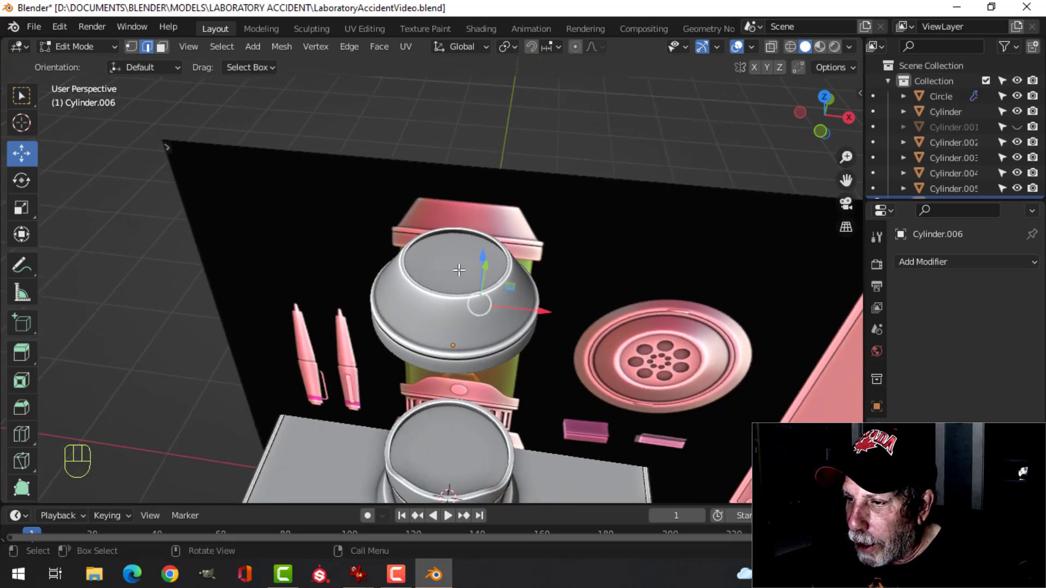
key(Tab)
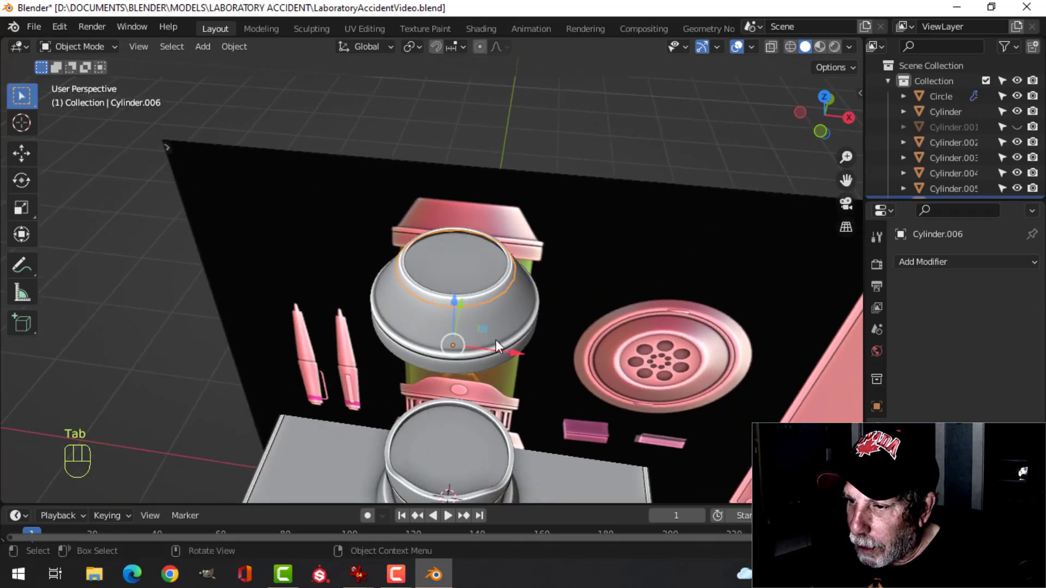
- Select the disc closing the lid's top opening and isolate it in local view
mouse_move(495, 340)
middle_down()
mouse_move(515, 319)
mouse_move(505, 229)
mouse_move(478, 307)
mouse_move(498, 249)
mouse_move(482, 279)
mouse_move(471, 380)
mouse_move(520, 332)
mouse_move(512, 352)
middle_up()
scroll(478, 308, up, 3)
key(alt+a)
click(481, 277)
key(alt+a)
click(457, 273)
middle_drag(512, 352, 559, 333)
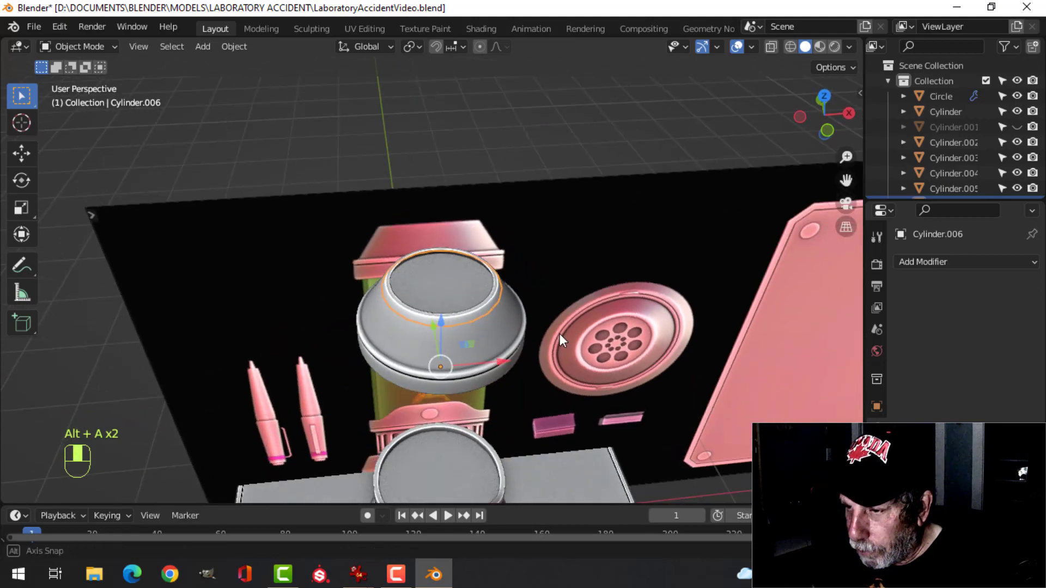
key(KP_Divide)
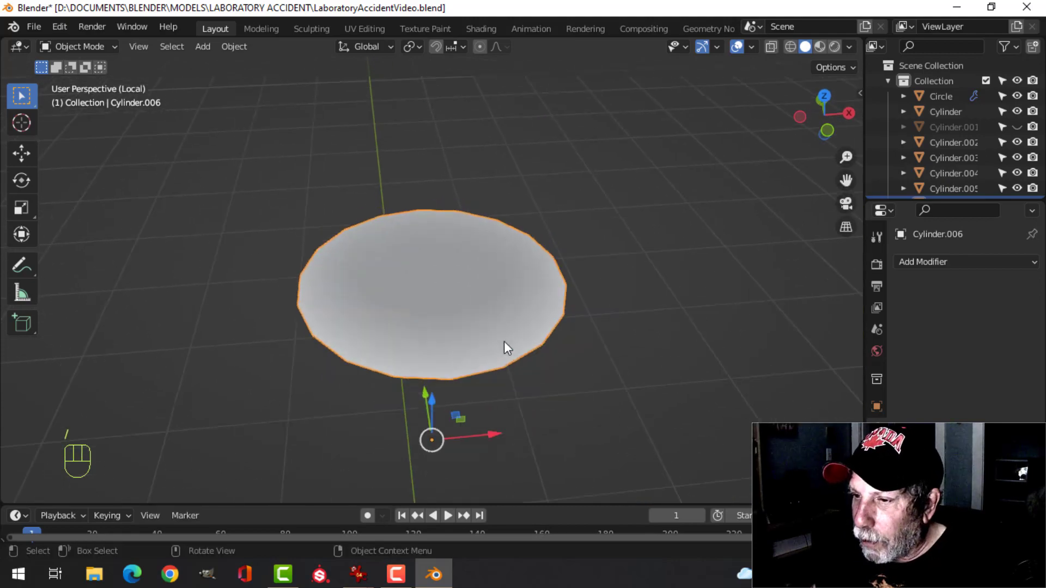
scroll(504, 349, down, 3)
middle_drag(518, 302, 553, 371)
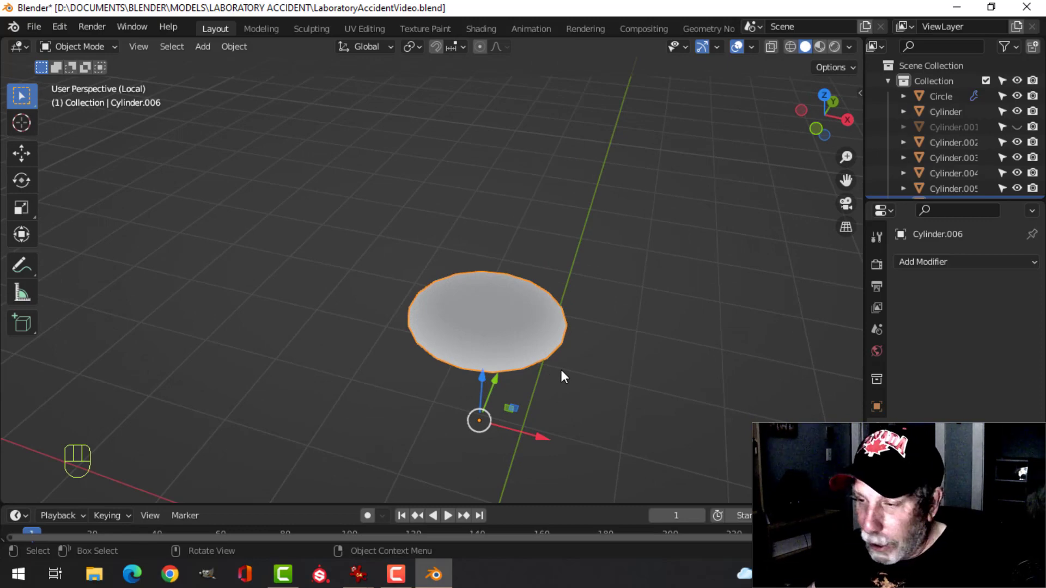
- Duplicate the disc within its mesh, raise the copy 0.15995 m along Z and scale it to about 0.2
key(Tab)
key(a)
middle_drag(673, 356, 595, 350)
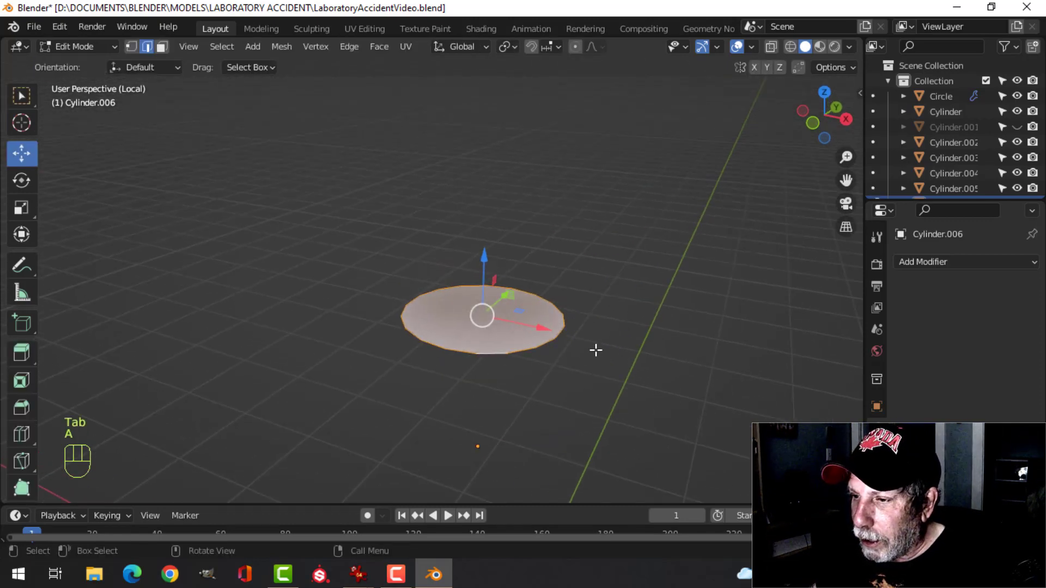
key(shift+d)
drag(480, 265, 484, 240)
key(s)
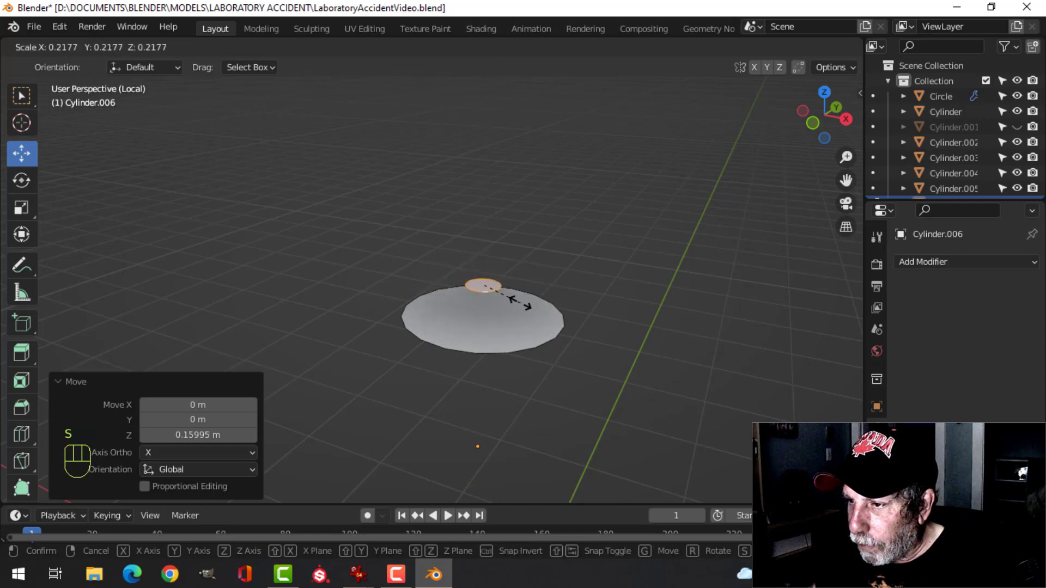
click(554, 320)
- Extrude the small raised disc 0.2371 m down through the large disc to form a cylinder
middle_drag(553, 320, 567, 292)
key(e)
click(576, 344)
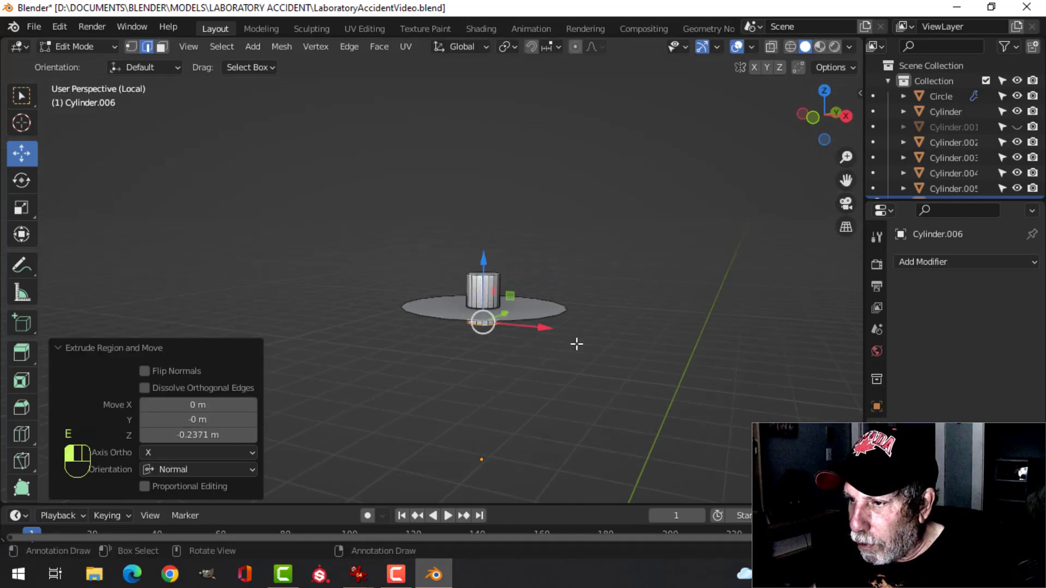
middle_drag(570, 364, 606, 320)
- Select the small cylinder's linked geometry and separate it from the disc into its own object
key(a)
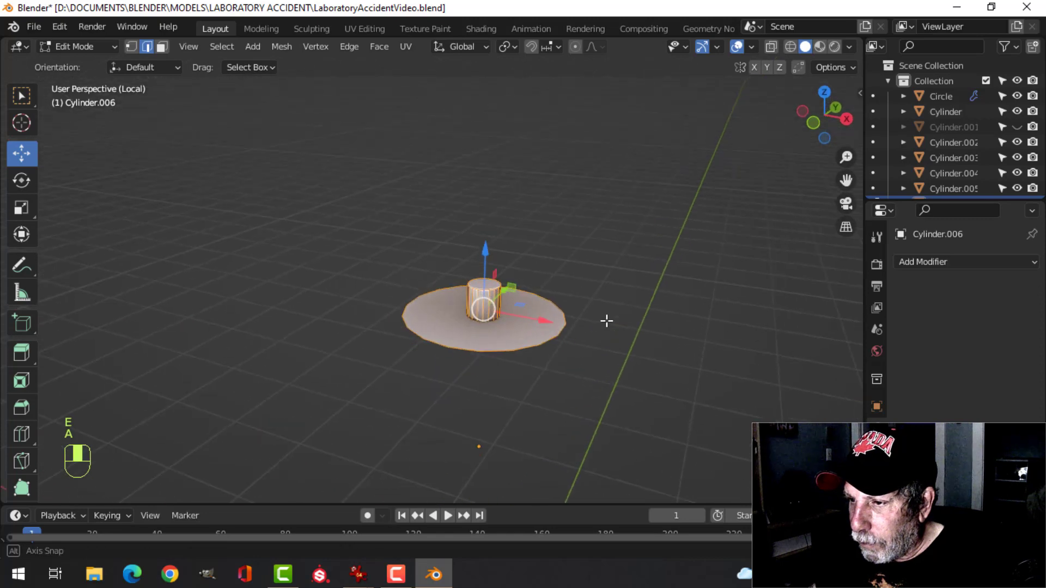
key(alt+a)
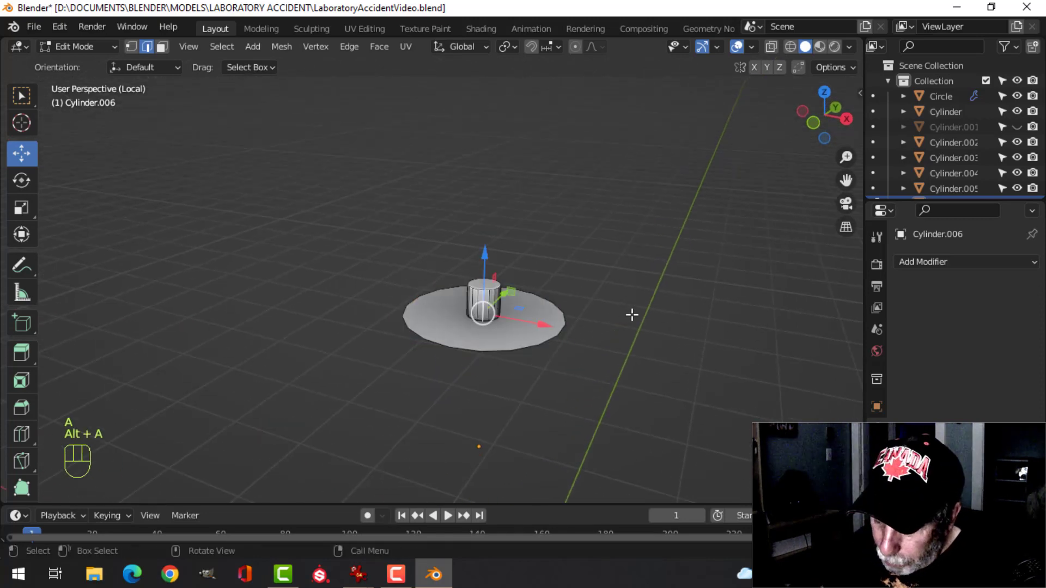
key(ctrl+l)
key(p)
click(632, 315)
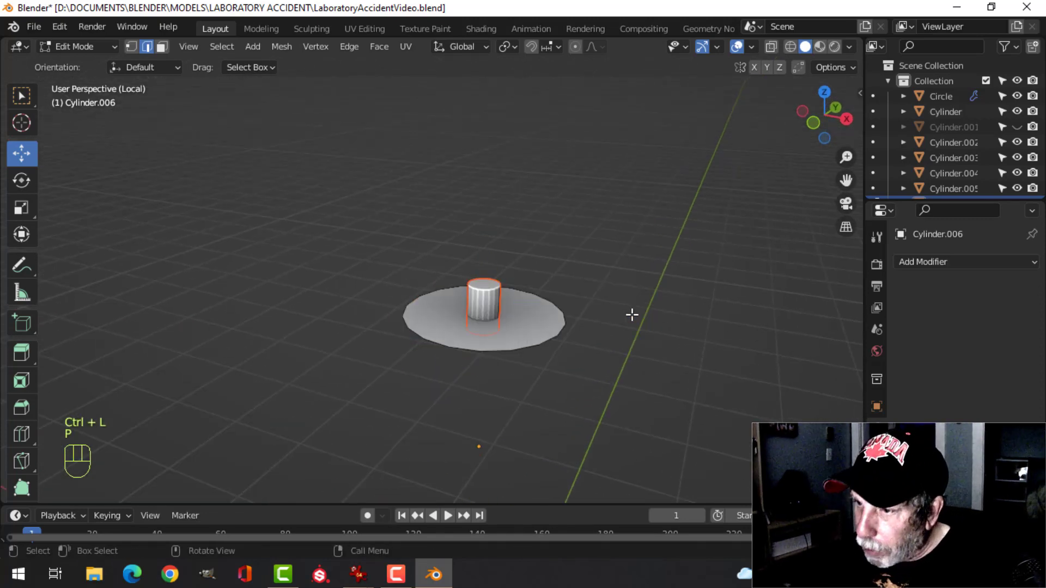
- Scale the separated cylinder's mesh down slightly and move it 0.20085 m along Y from the disc's centre
key(Tab)
click(481, 304)
key(Tab)
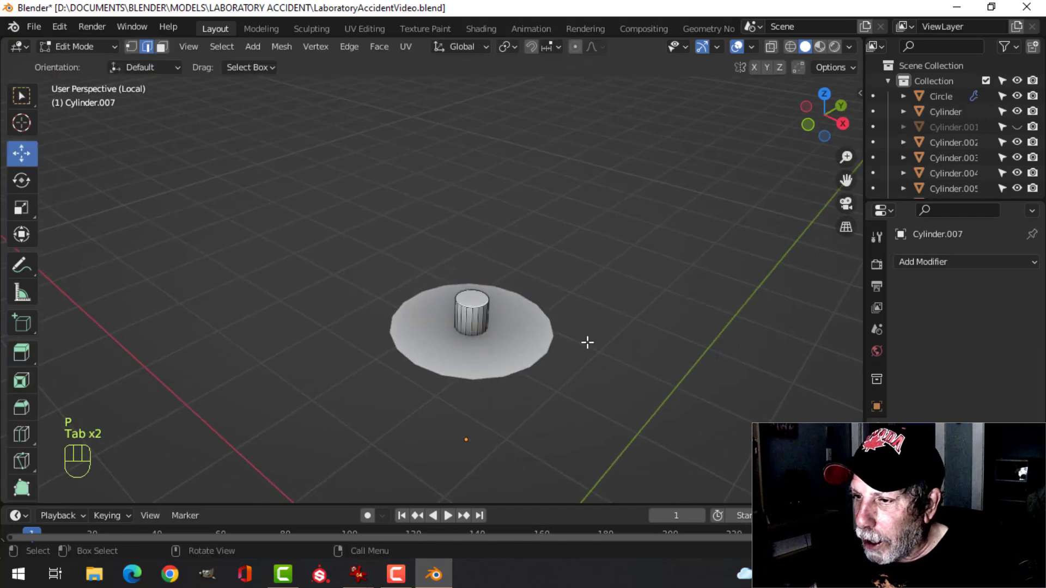
key(a)
key(KP_7)
scroll(573, 342, up, 3)
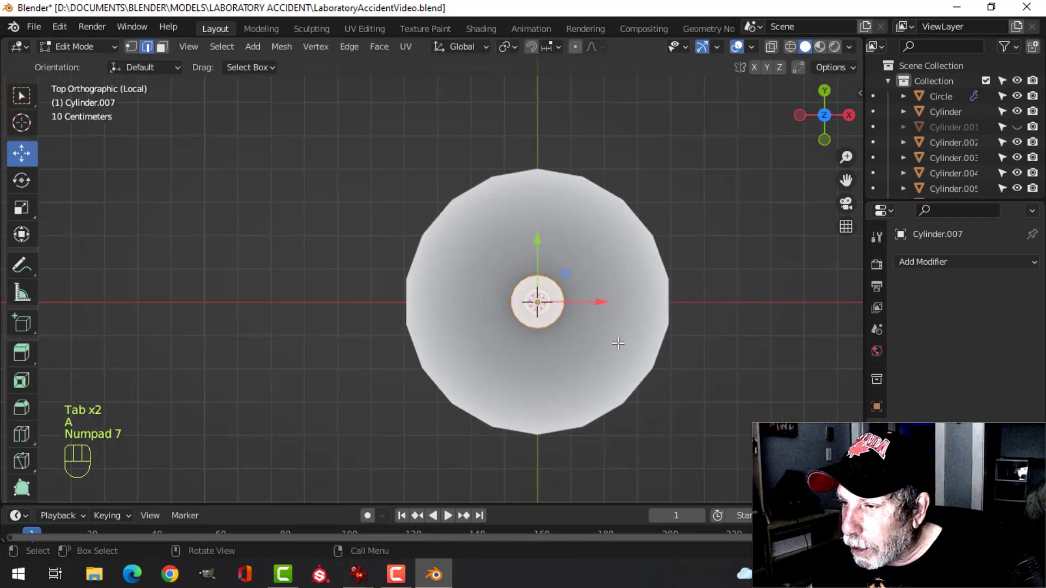
key(s)
click(648, 342)
drag(539, 242, 544, 177)
middle_drag(674, 308, 612, 178)
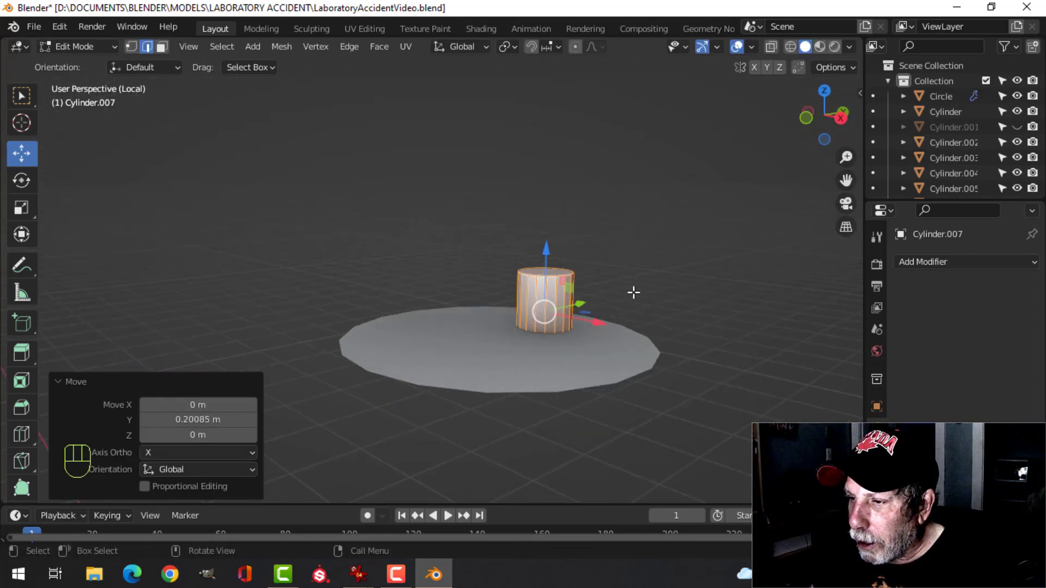
- Move the small cylinder's mesh slightly further along Y towards the disc's rim in top view
key(Tab)
middle_drag(633, 292, 616, 260)
key(alt+a)
middle_drag(599, 299, 469, 221)
key(KP_7)
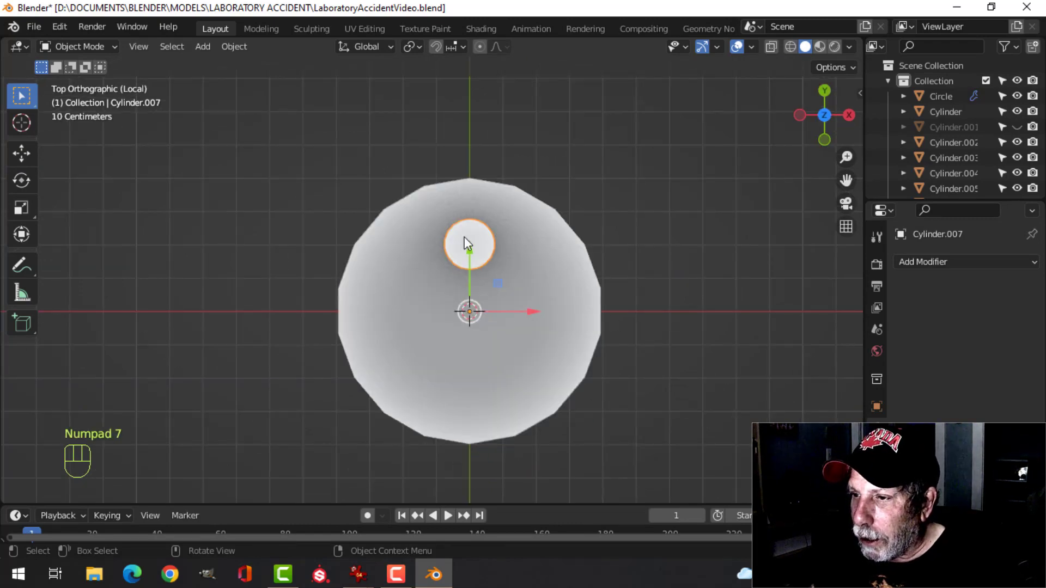
key(Tab)
drag(474, 216, 473, 205)
key(Tab)
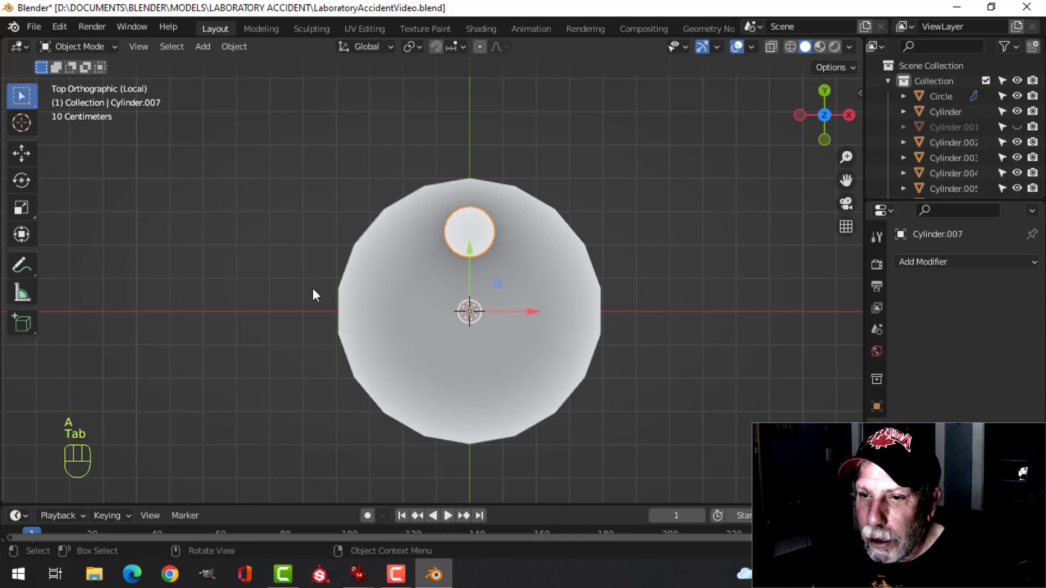
- Spin the small cylinder around the disc's centre through 360° on the Z axis with 7 steps
key(Tab)
key(a)
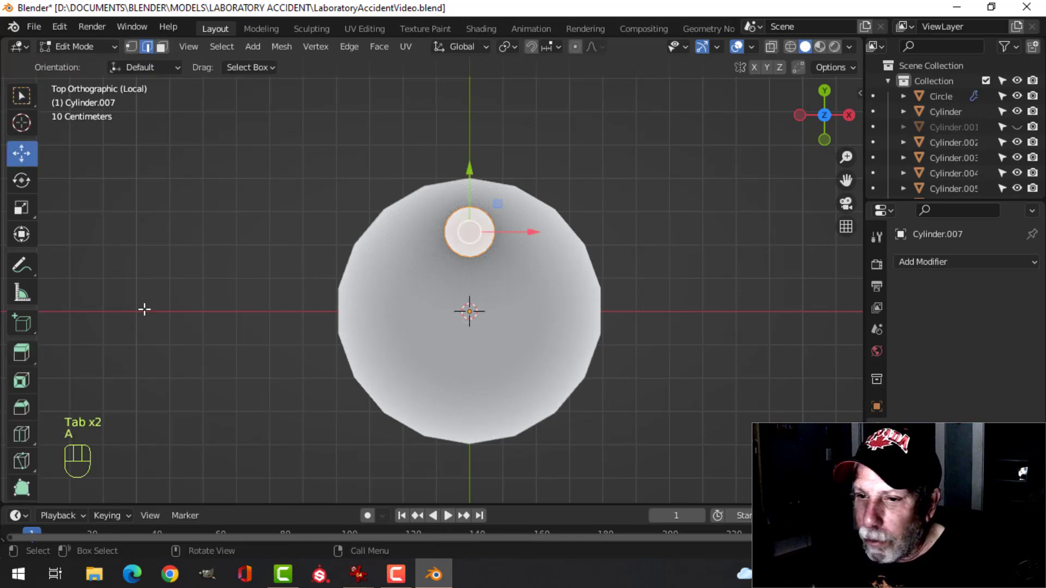
scroll(25, 444, down, 5)
click(21, 363)
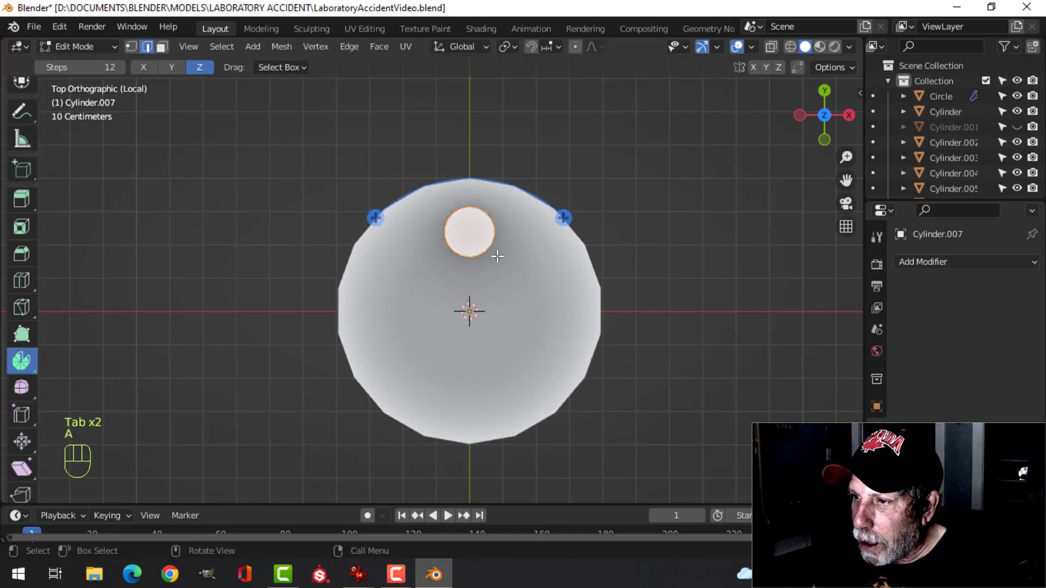
drag(561, 215, 295, 263)
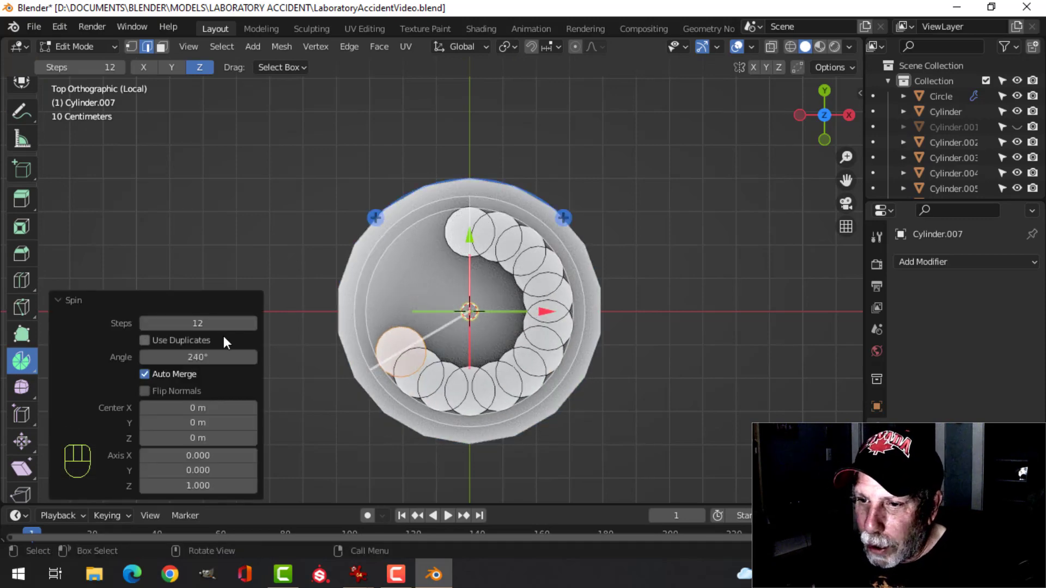
double_click(185, 356)
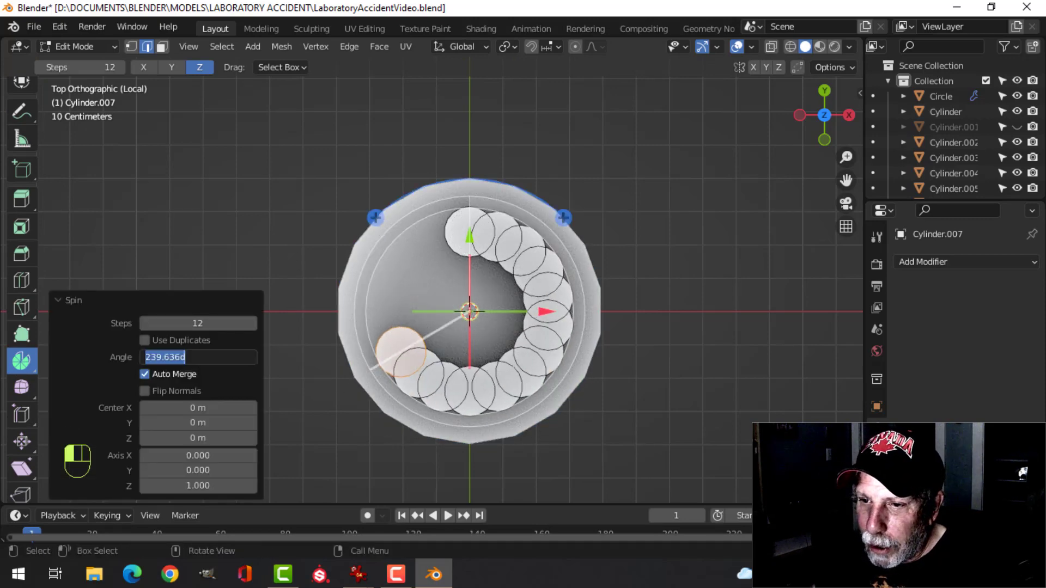
text(360)
click(289, 345)
mouse_move(214, 325)
shift+mouse_down()
mouse_move(163, 326)
mouse_move(196, 325)
shift+mouse_up()
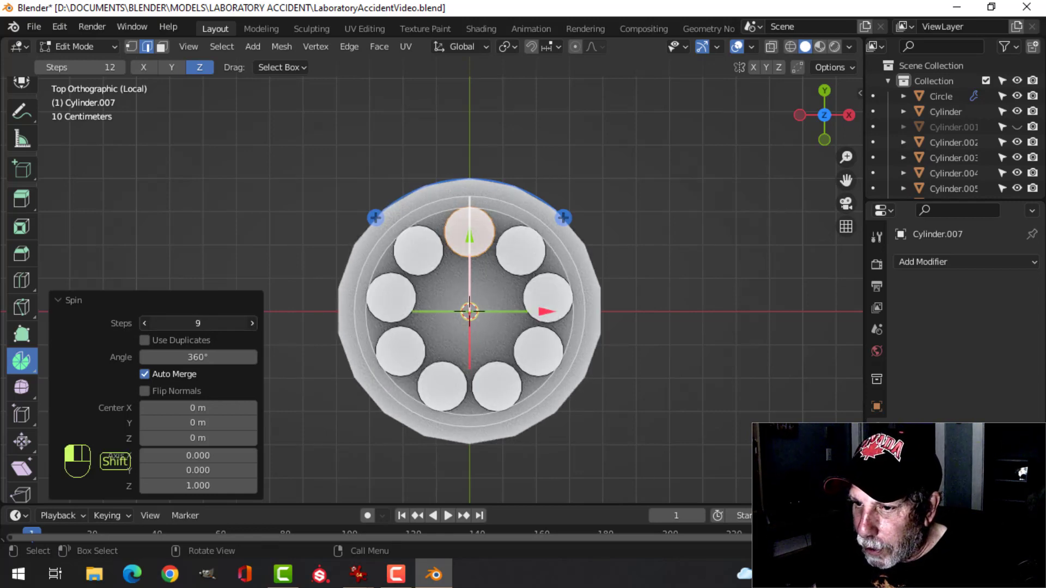
click(245, 321)
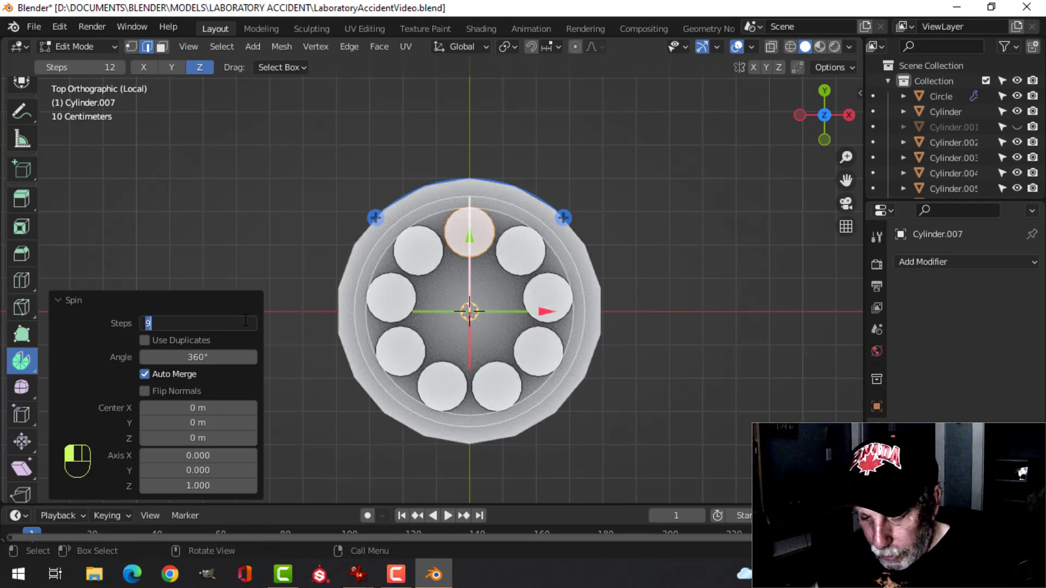
text(7)
key(Return)
- Recalculate the normals of the ring of cylinders to the outside and leave mesh editing
key(a)
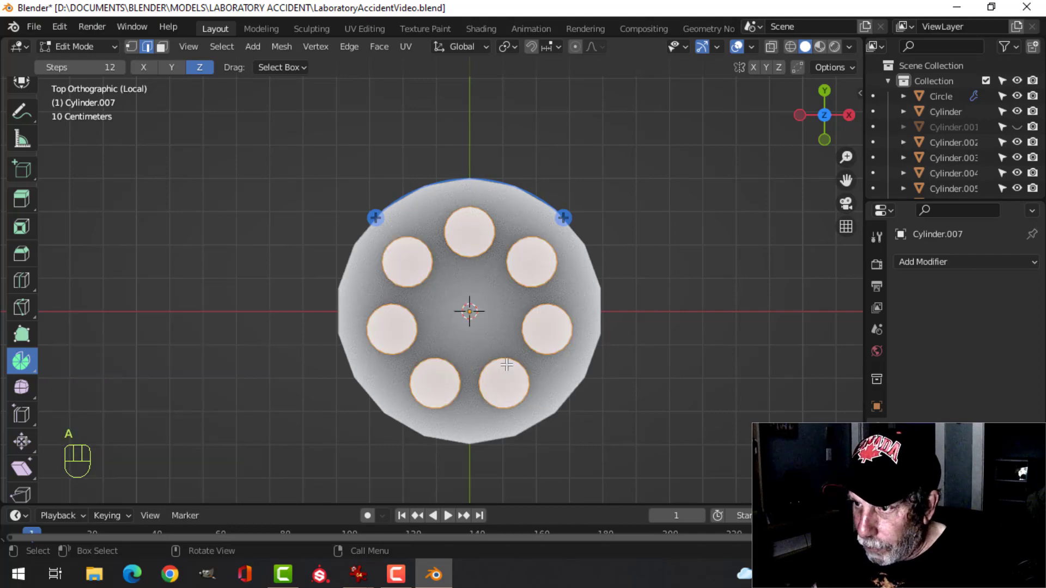
key(alt+n)
click(483, 322)
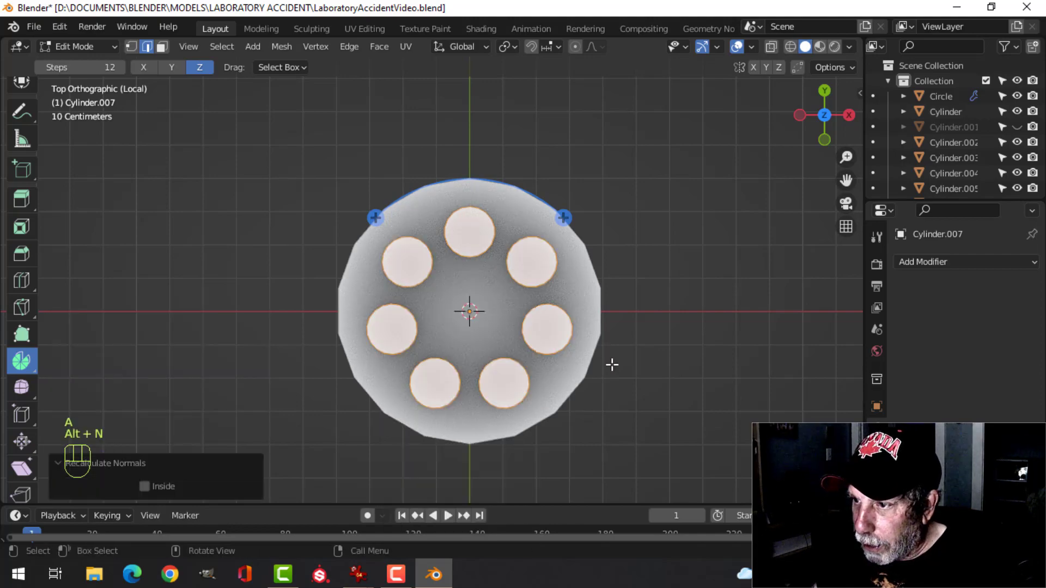
middle_drag(612, 362, 522, 217)
key(Tab)
key(alt+a)
middle_drag(590, 251, 540, 298)
click(540, 298)
key(KP_7)
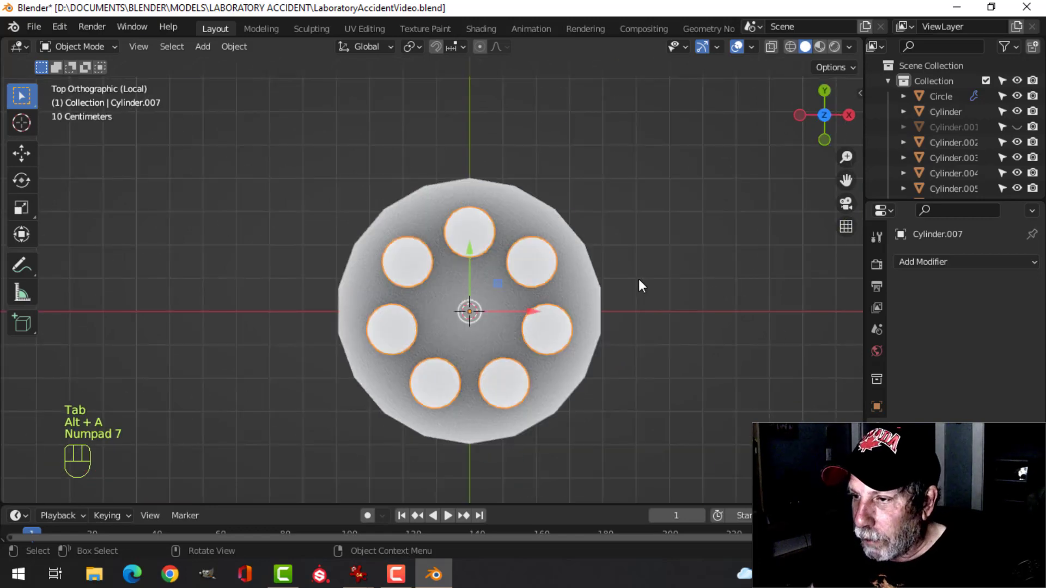
- Duplicate the ring of cylinders in place and scale the copy to about 0.42 to form an inner ring
key(Tab)
key(a)
click(21, 153)
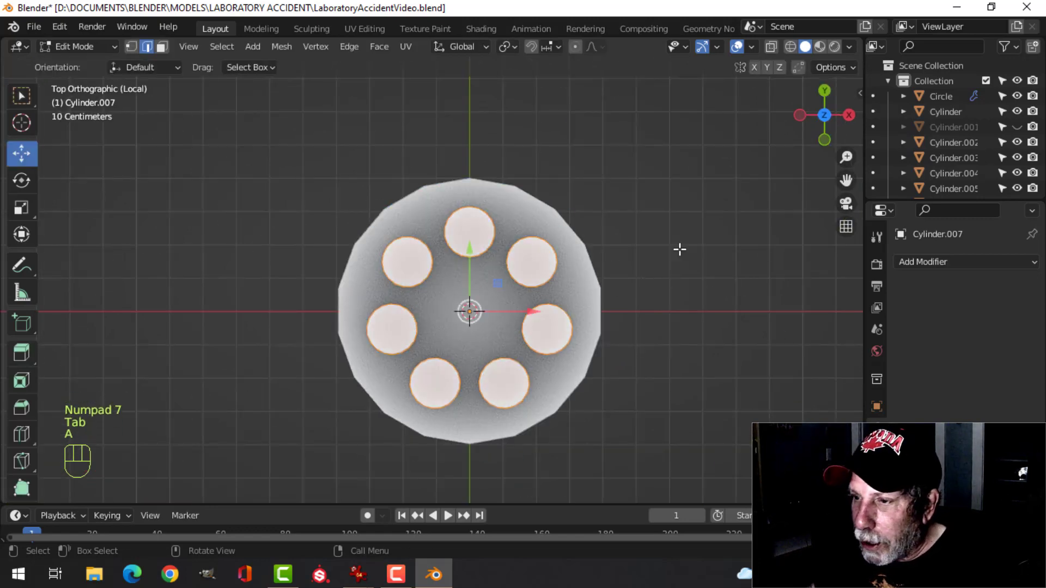
key(shift+d)
right_click(728, 286)
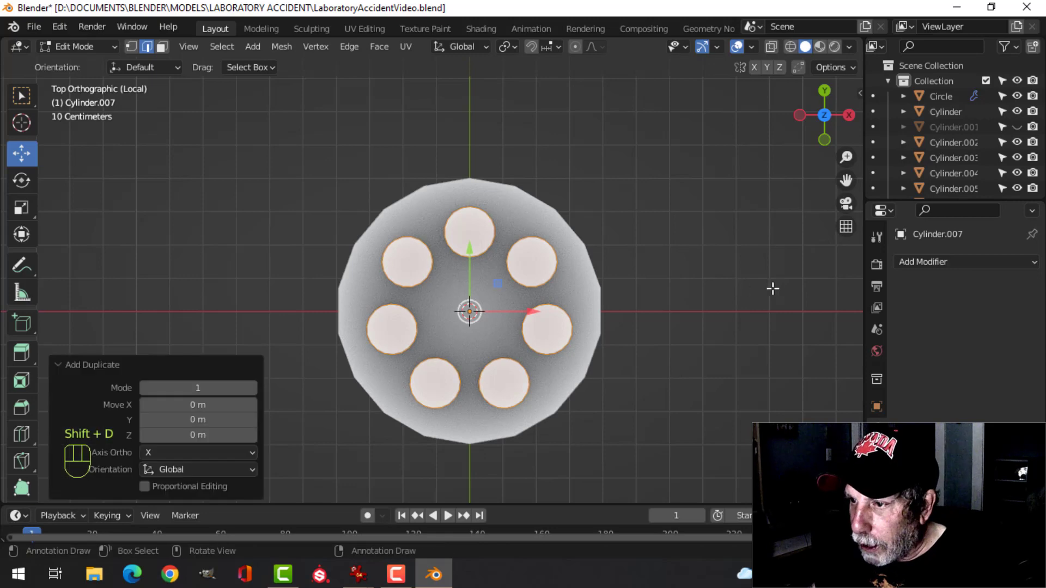
key(s)
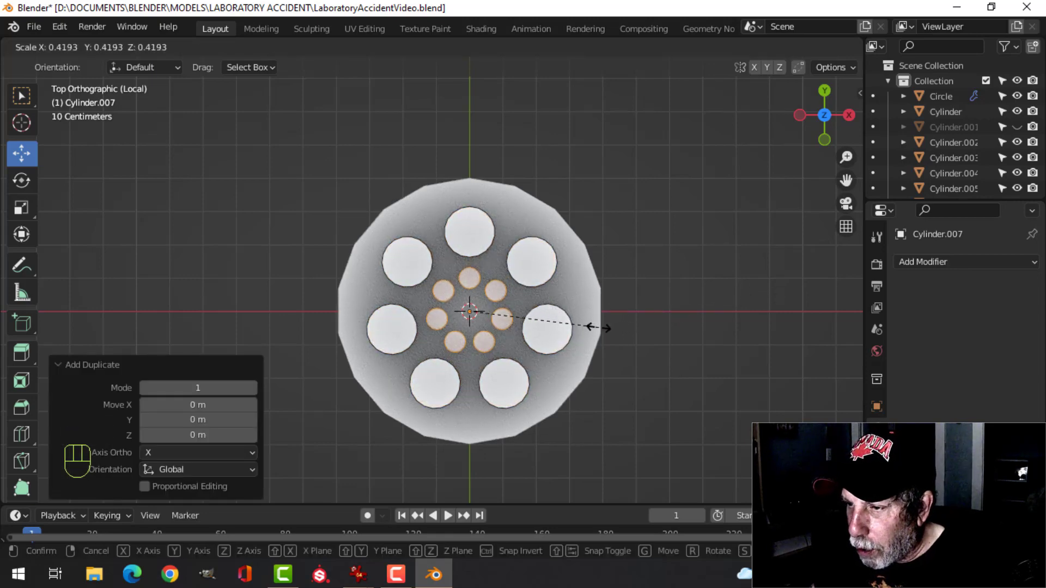
click(607, 327)
middle_drag(602, 325, 492, 233)
click(468, 181)
key(Tab)
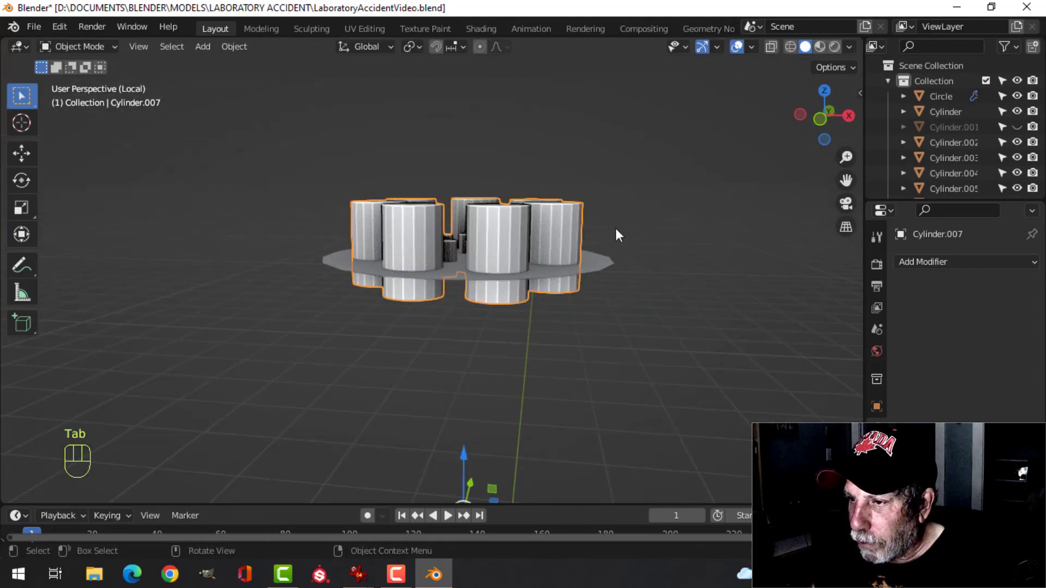
- Recalculate the normals of both cylinder rings to the outside and clear the selection
middle_drag(615, 228, 564, 302)
key(alt+a)
click(482, 276)
scroll(656, 299, down, 3)
middle_drag(655, 299, 620, 290)
scroll(621, 290, up, 1)
key(Tab)
key(a)
key(alt+n)
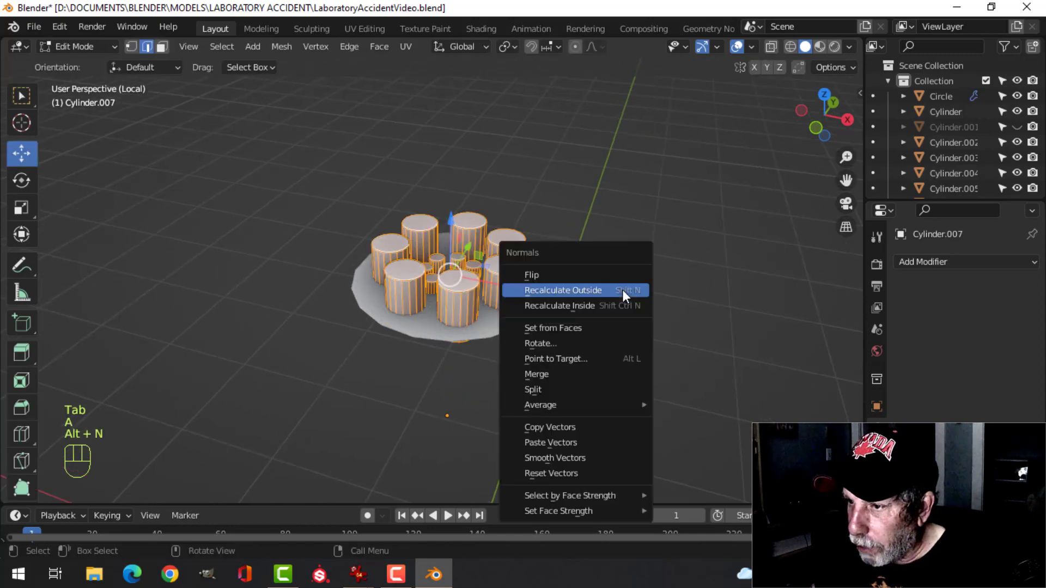
click(622, 290)
key(Tab)
key(alt+a)
shift+middle_drag(642, 326, 639, 292)
middle_drag(623, 294, 613, 311)
- Cut both cylinder rings out of the disc with an applied Boolean Difference using the Fast solver, and delete the cutter cylinders
click(523, 289)
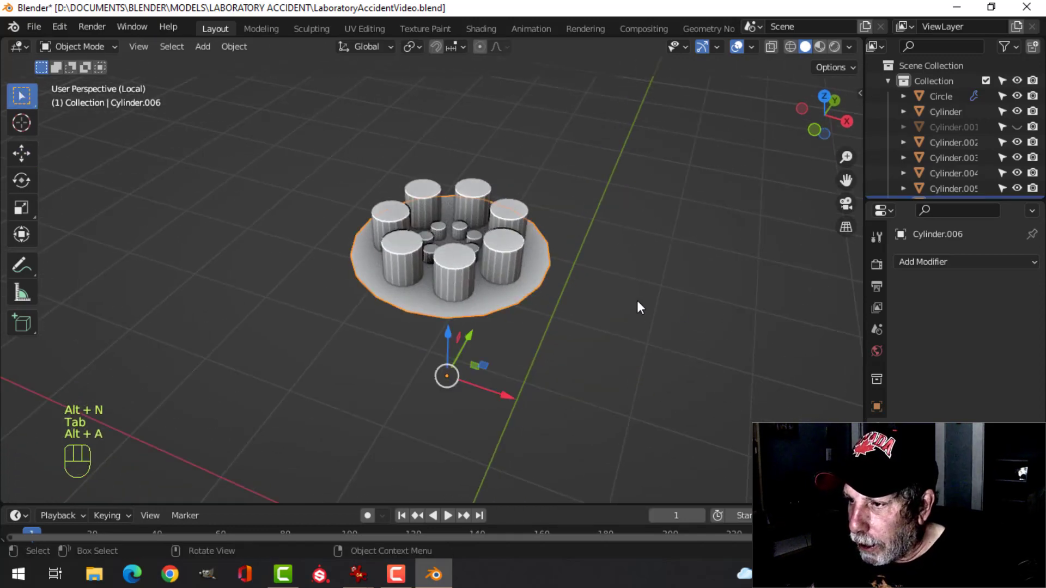
scroll(779, 309, up, 2)
middle_drag(853, 291, 757, 295)
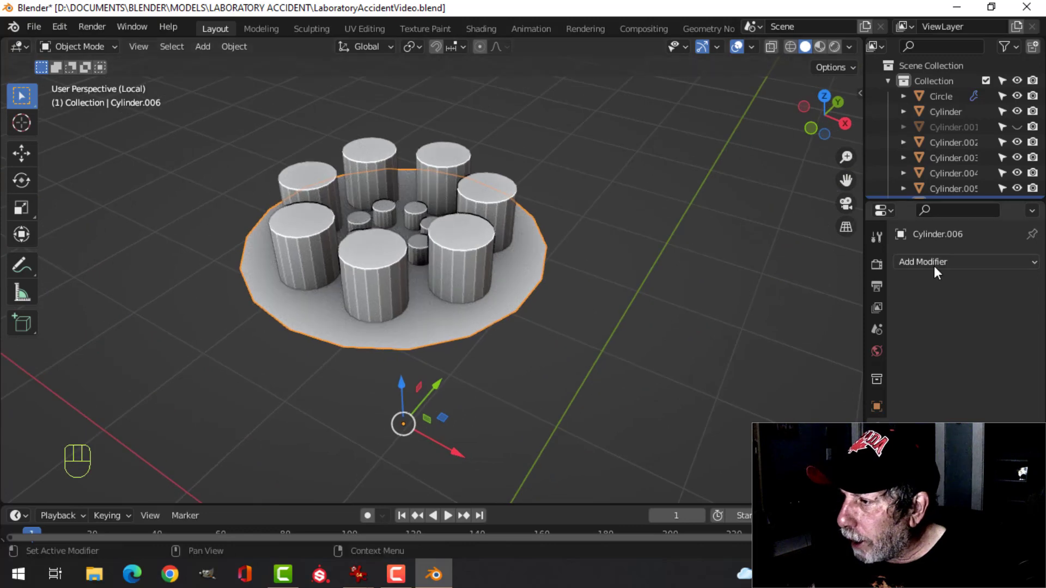
click(934, 264)
click(749, 338)
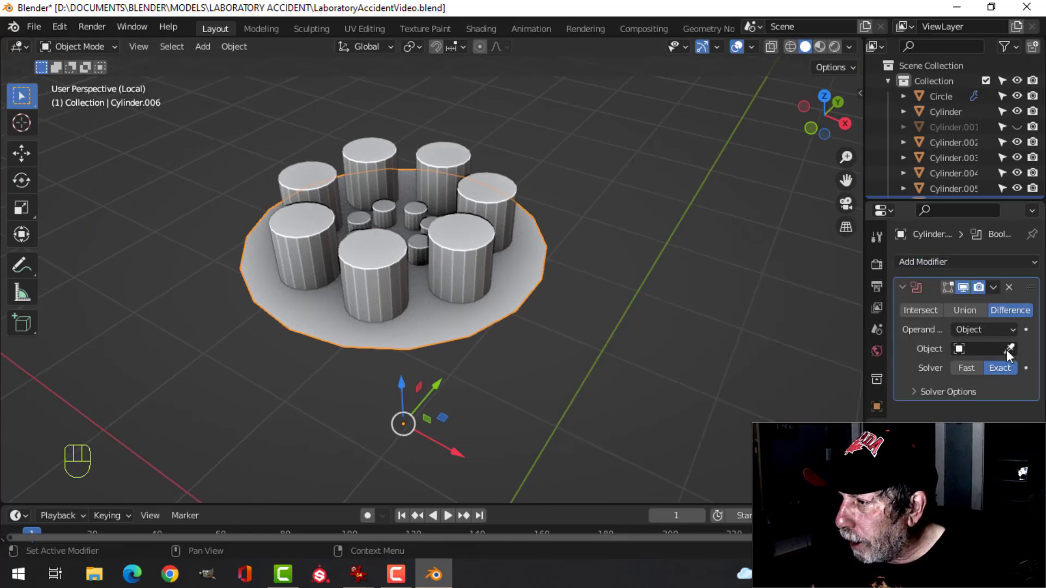
click(473, 210)
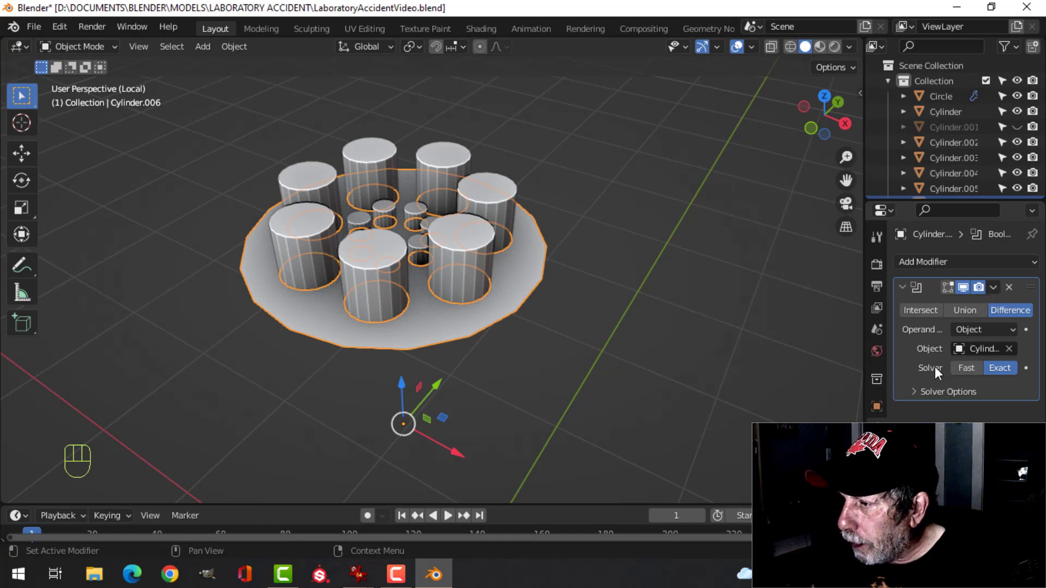
click(963, 367)
click(992, 287)
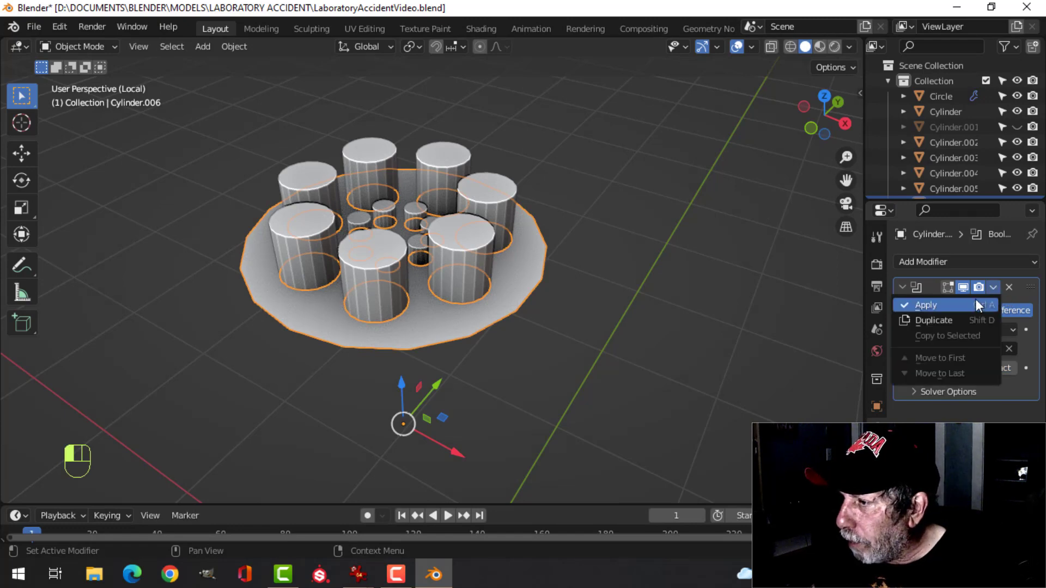
click(974, 304)
key(x)
click(476, 241)
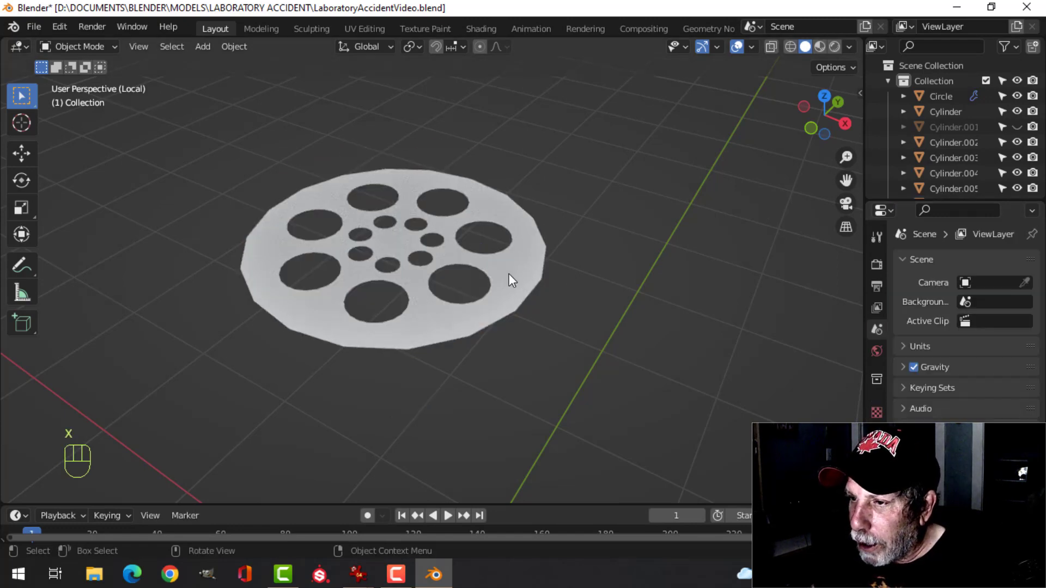
- Extrude the whole surface of the perforated disc upward by about 0.026 m
click(482, 298)
middle_drag(541, 296, 584, 293)
key(Tab)
key(a)
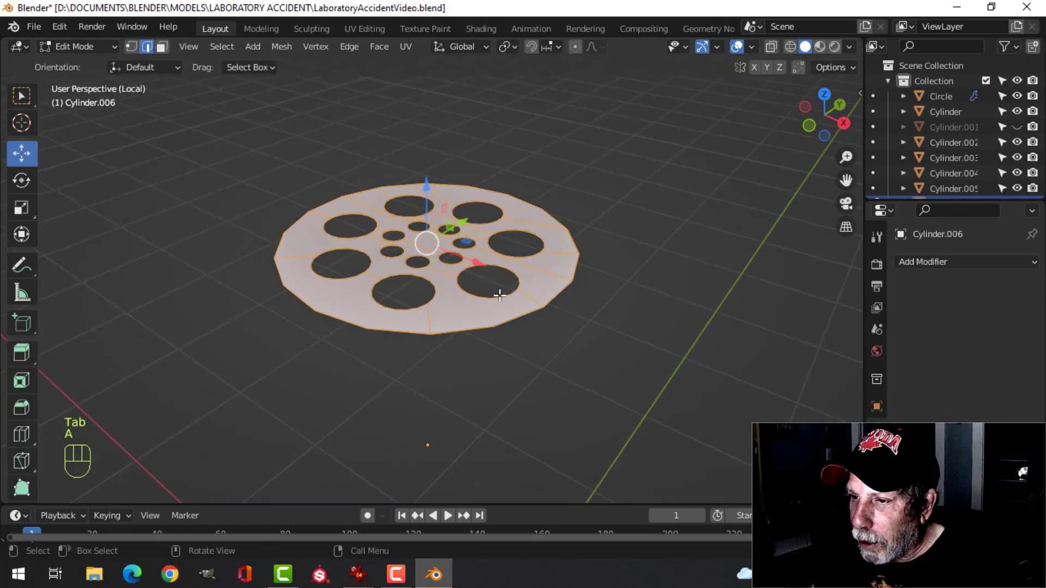
key(e)
scroll(476, 304, up, 4)
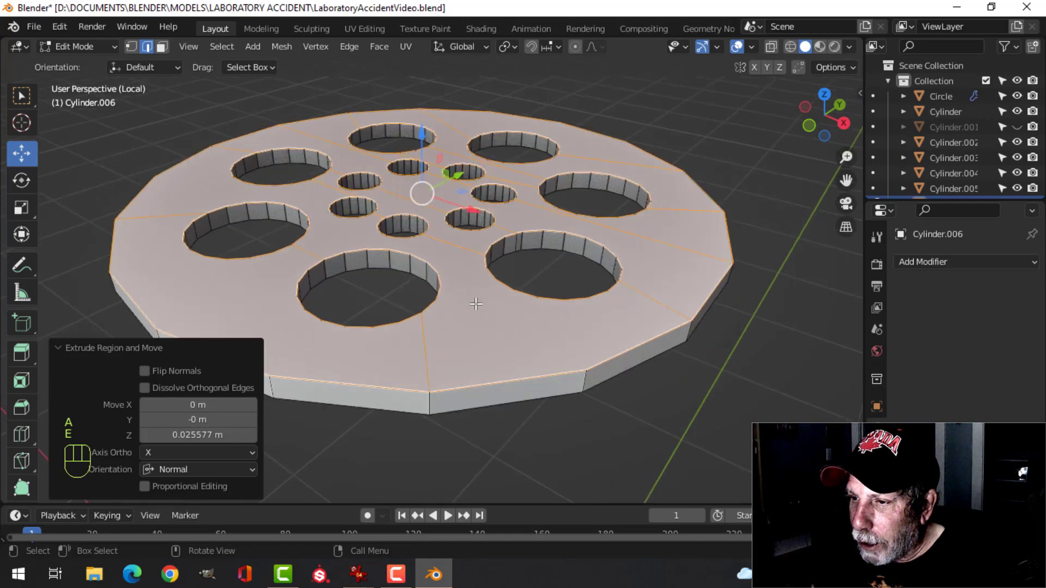
- Deselect the edges that cross the top face of the disc
shift+middle_drag(502, 306, 518, 272)
shift+click(437, 312)
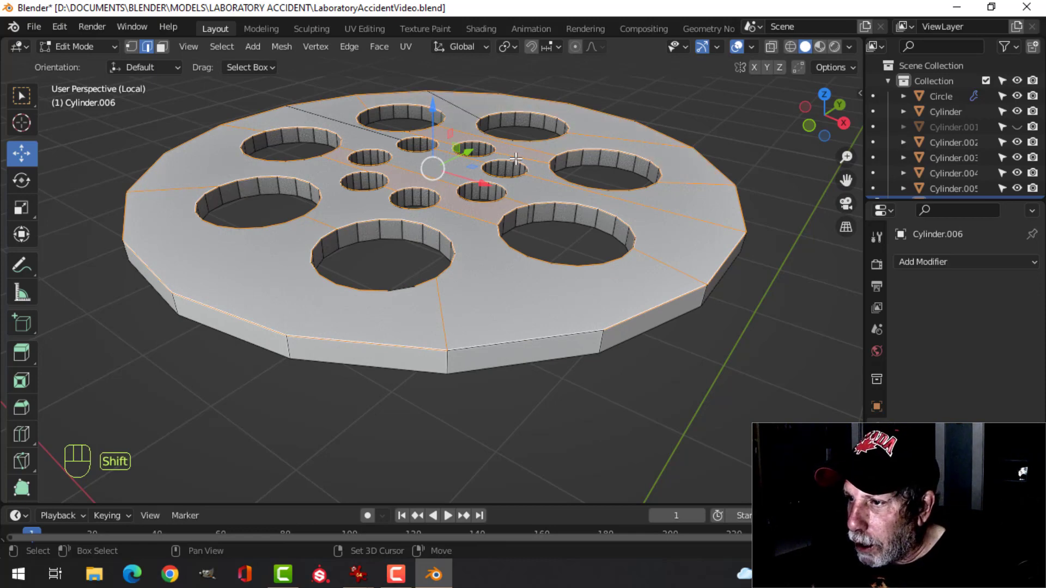
scroll(568, 172, up, 3)
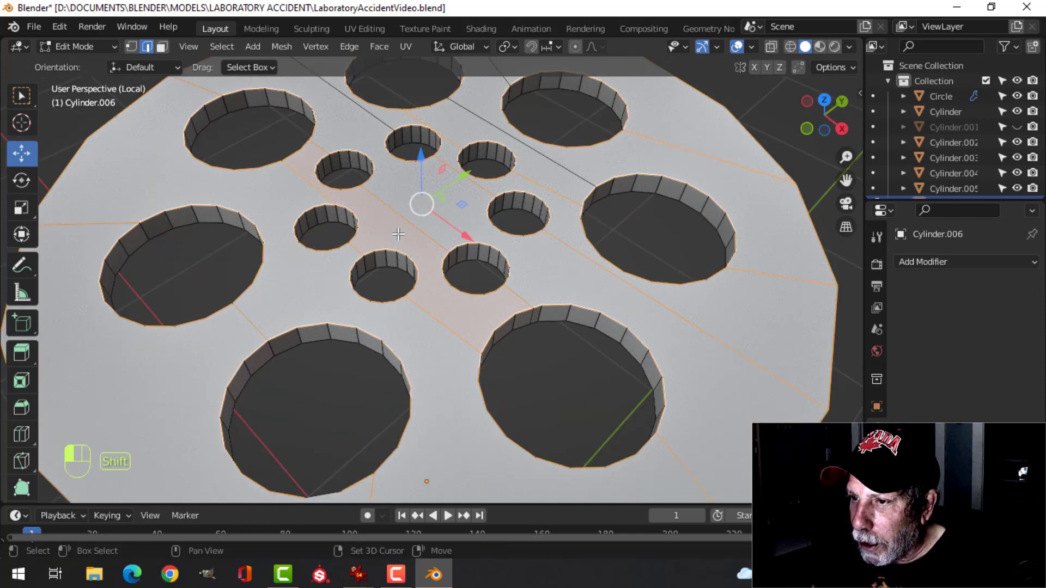
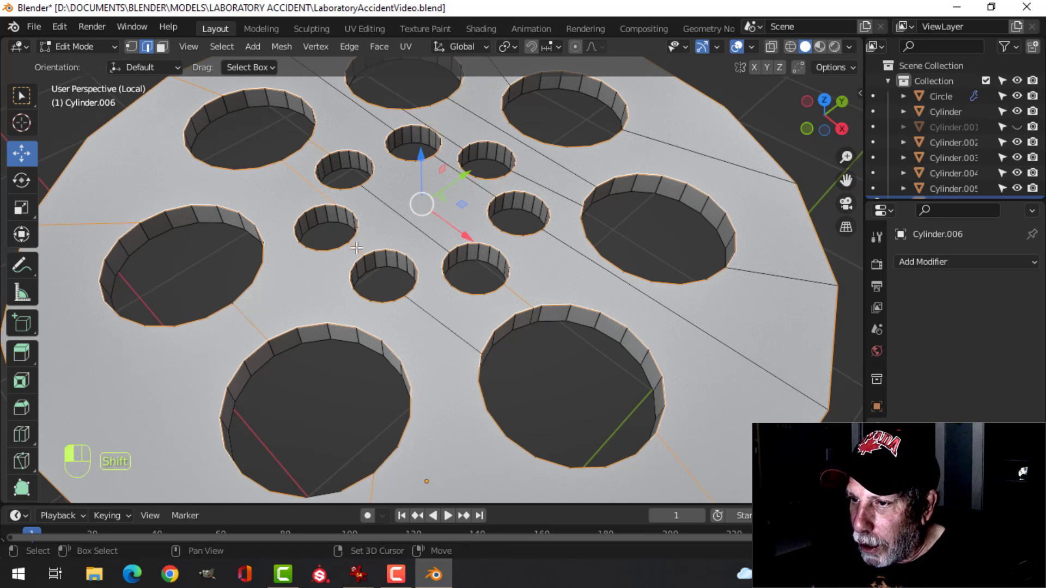
scroll(369, 338, down, 3)
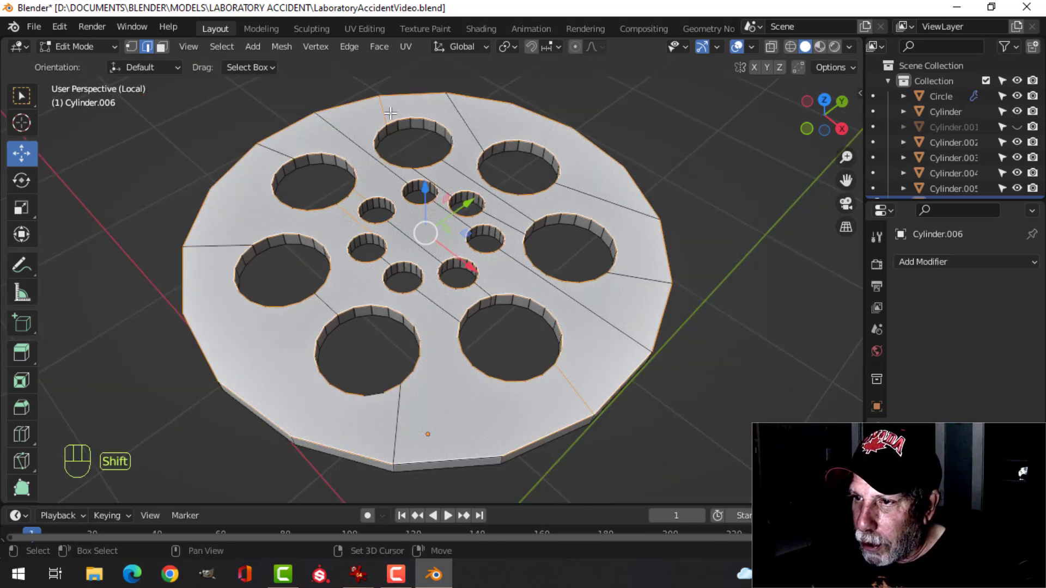
- Deselect the edges around the disc's outer rim and the cross edges that meet it
middle_drag(692, 273, 506, 219)
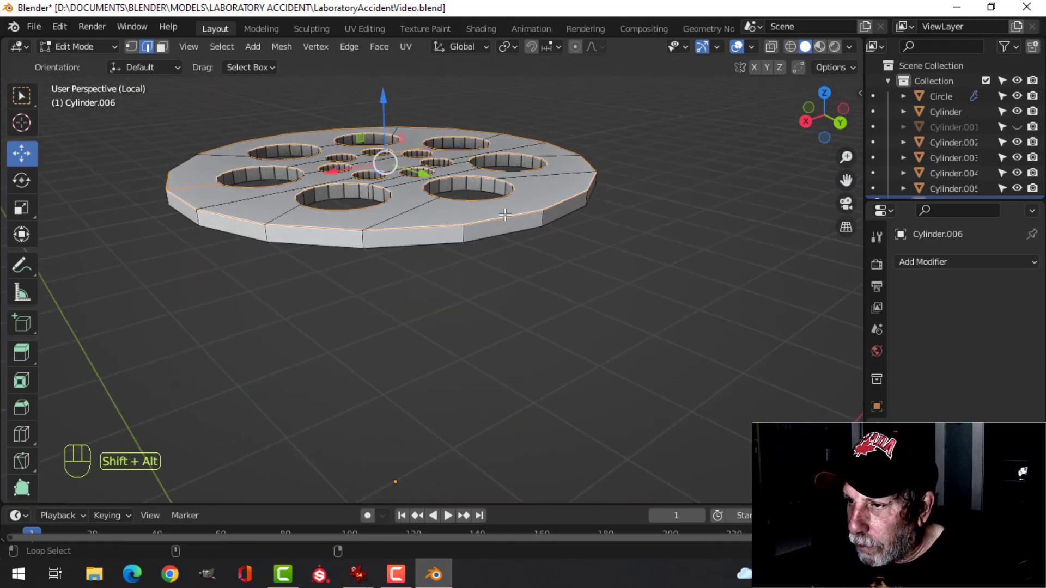
middle_drag(558, 222, 479, 256)
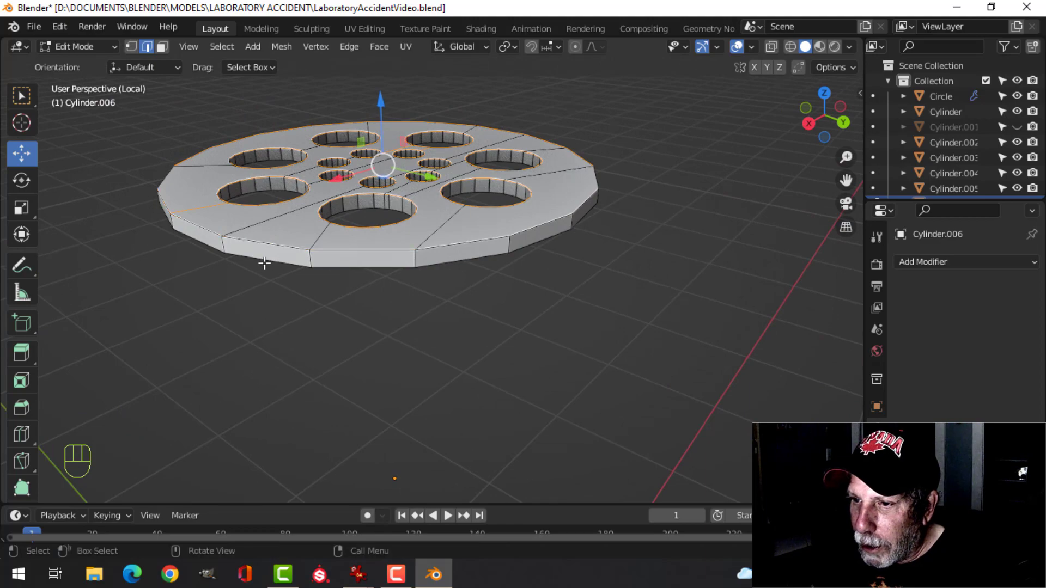
middle_drag(264, 263, 397, 276)
middle_drag(464, 303, 403, 311)
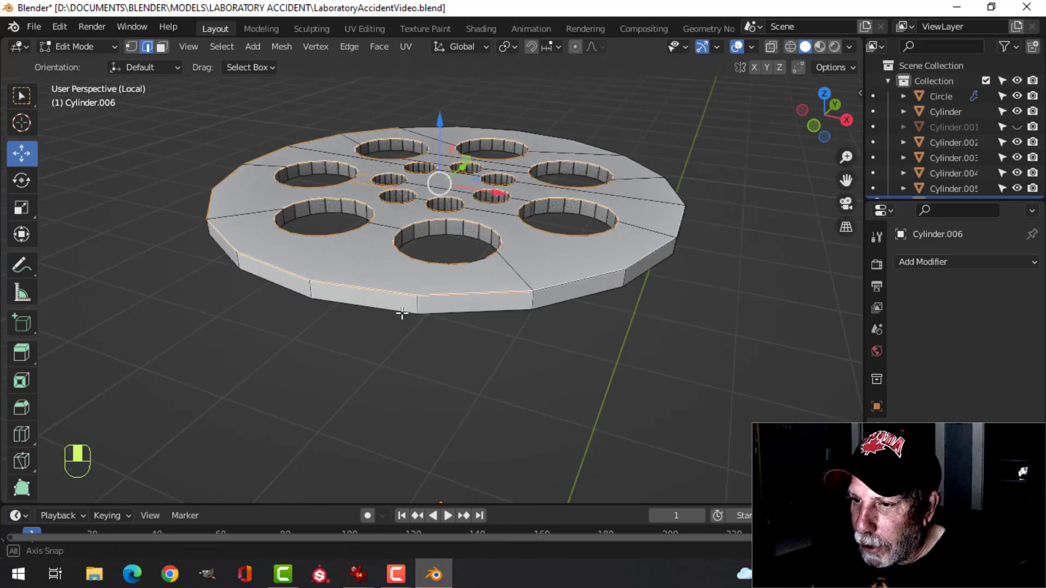
middle_drag(460, 326, 551, 272)
scroll(561, 299, up, 5)
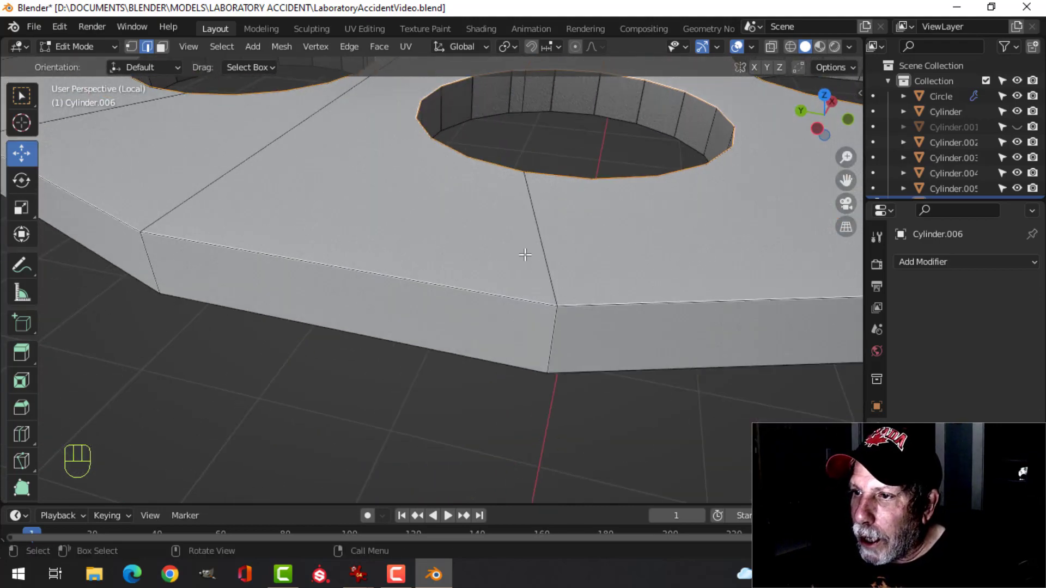
- Deselect the remaining edges between the holes so that only the upper hole rims stay selected
shift+middle_drag(514, 143, 514, 329)
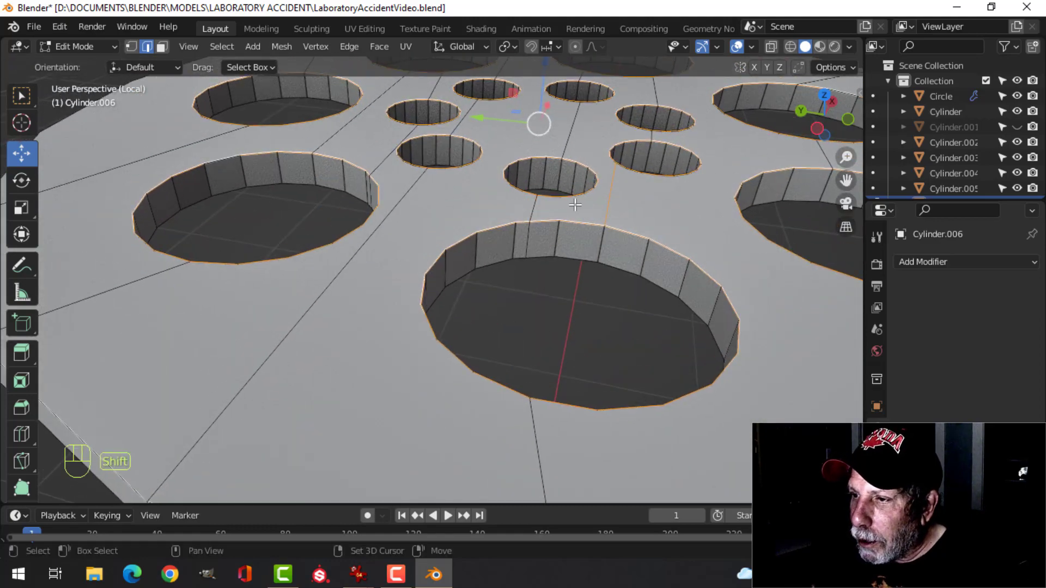
middle_drag(735, 276, 602, 287)
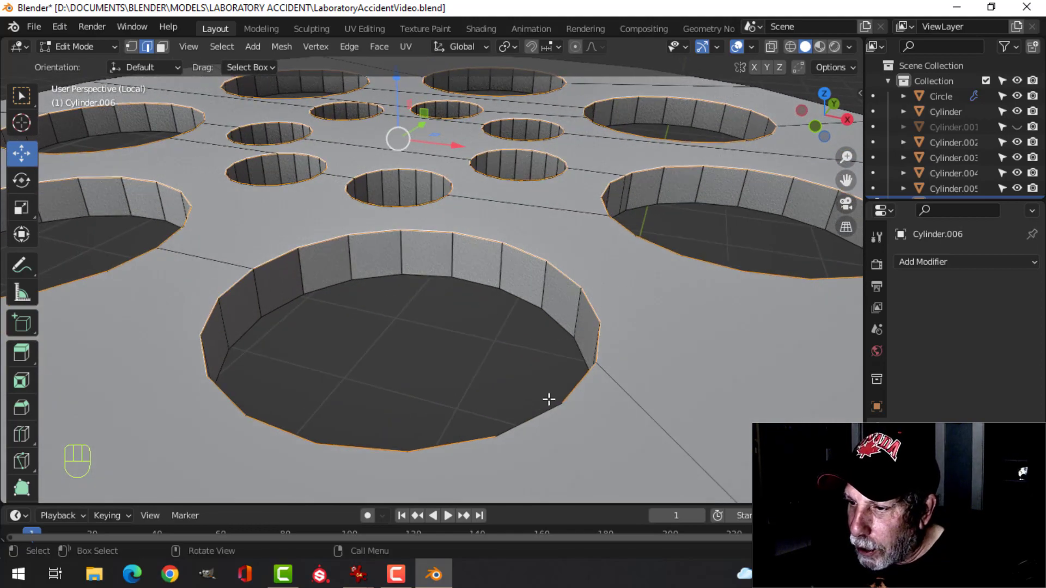
middle_drag(682, 386, 413, 362)
middle_drag(522, 292, 495, 311)
scroll(524, 310, up, 4)
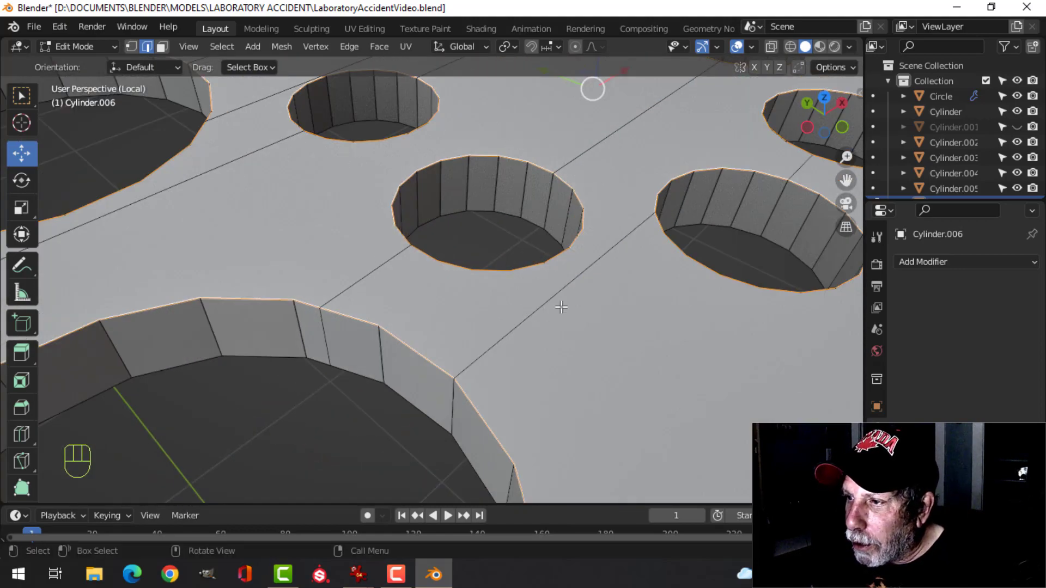
scroll(561, 307, down, 3)
shift+middle_drag(589, 322, 367, 325)
scroll(491, 345, down, 3)
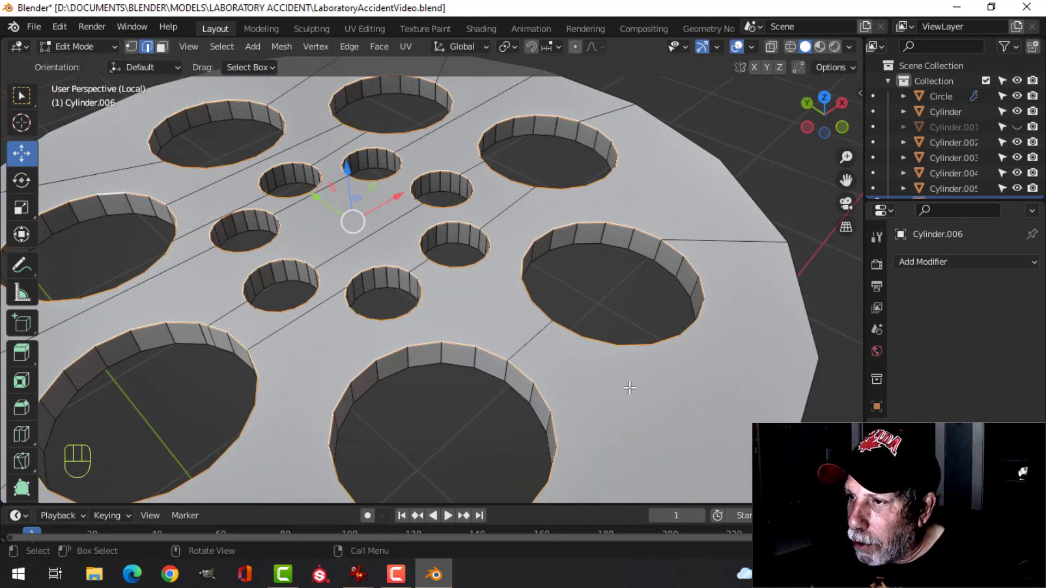
scroll(712, 377, down, 3)
shift+middle_drag(712, 378, 733, 360)
- Bevel the upper rims of all the holes with a width of 0.00143 m and two segments
key(ctrl+b)
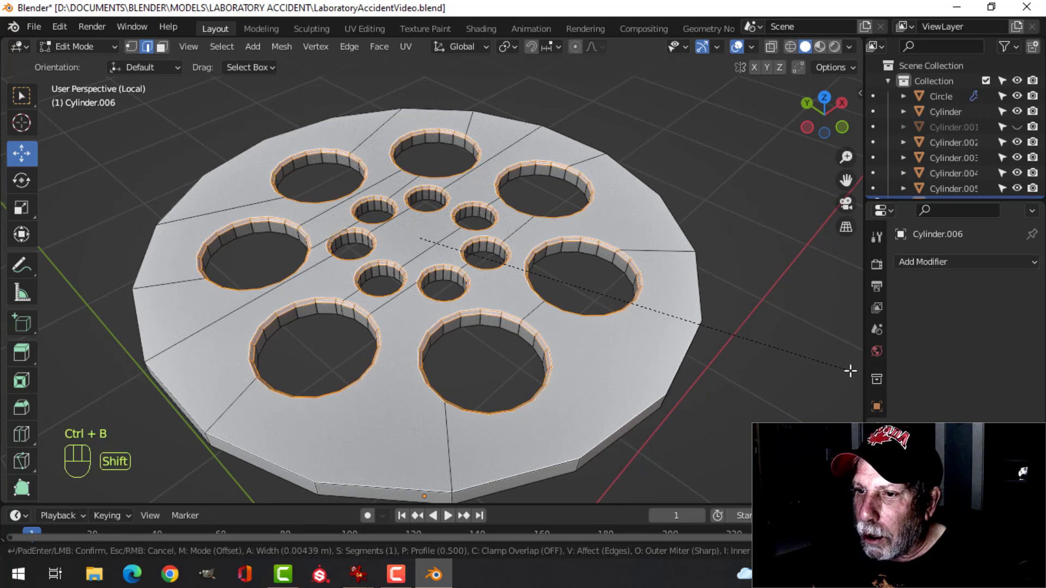
key(Escape)
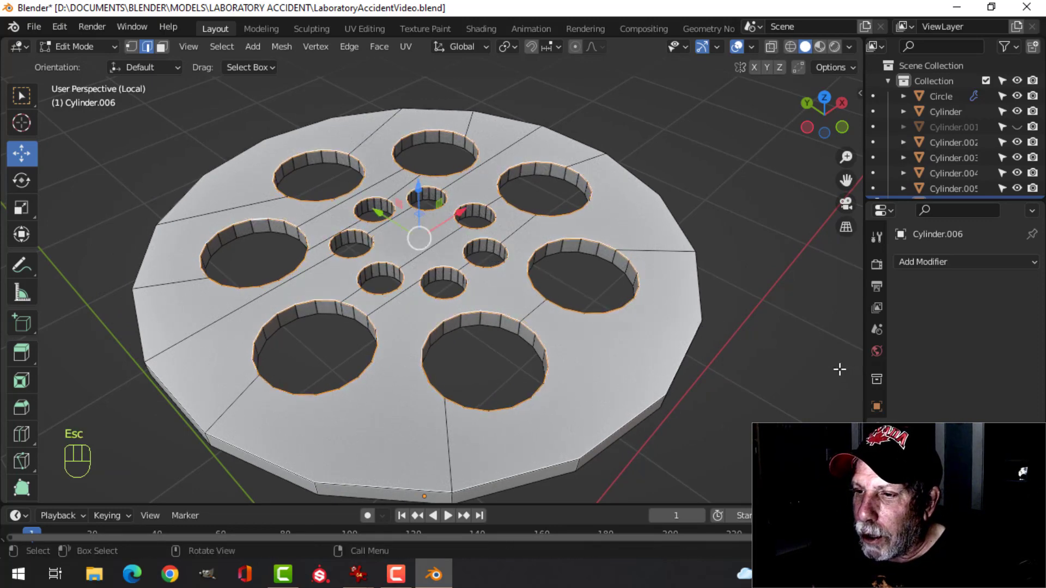
middle_drag(439, 297, 525, 299)
scroll(525, 299, up, 3)
shift+middle_drag(335, 259, 514, 308)
scroll(515, 308, up, 4)
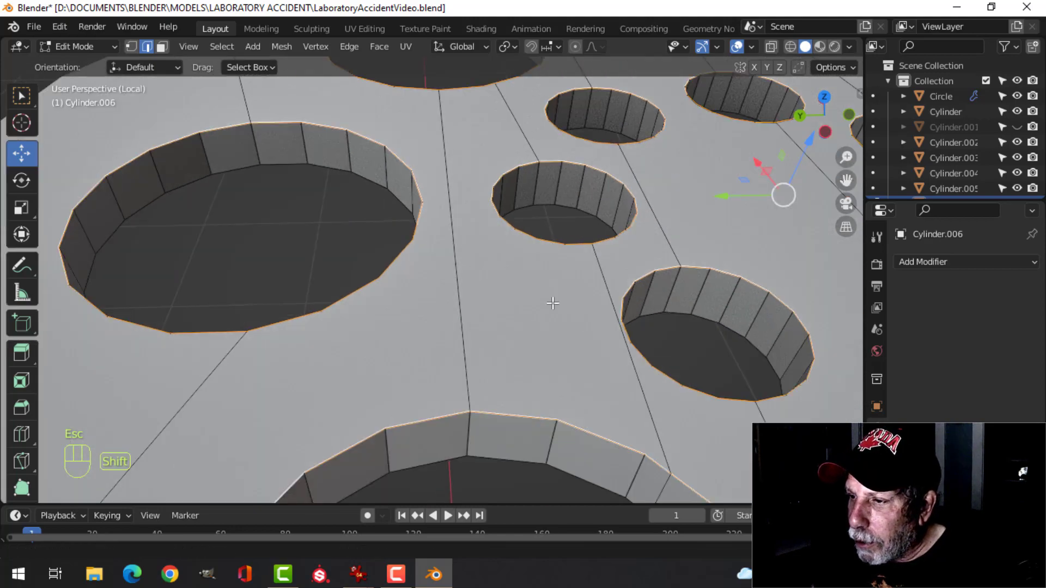
shift+middle_drag(692, 430, 421, 262)
scroll(422, 263, down, 2)
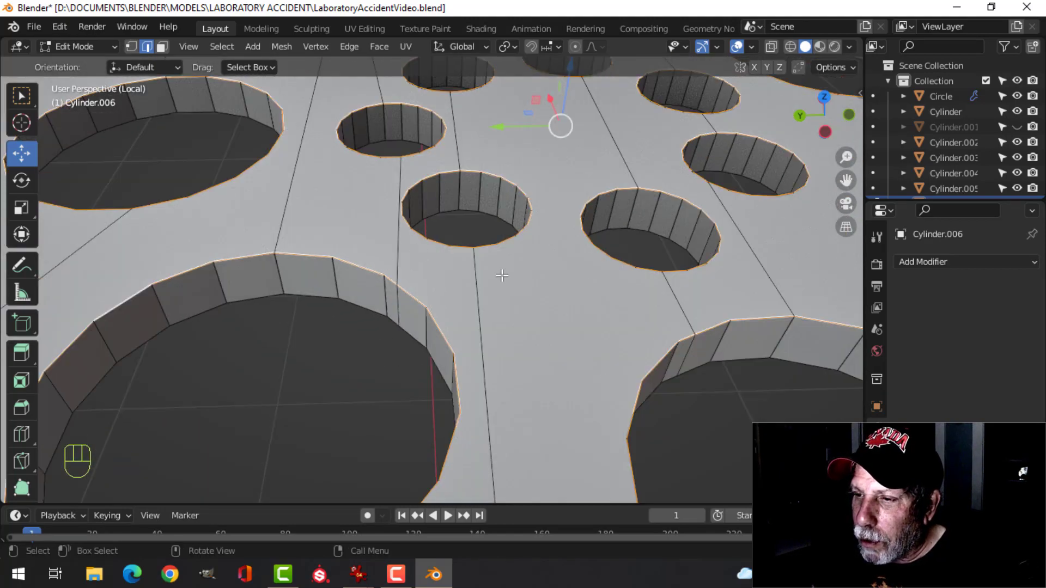
key(ctrl+b)
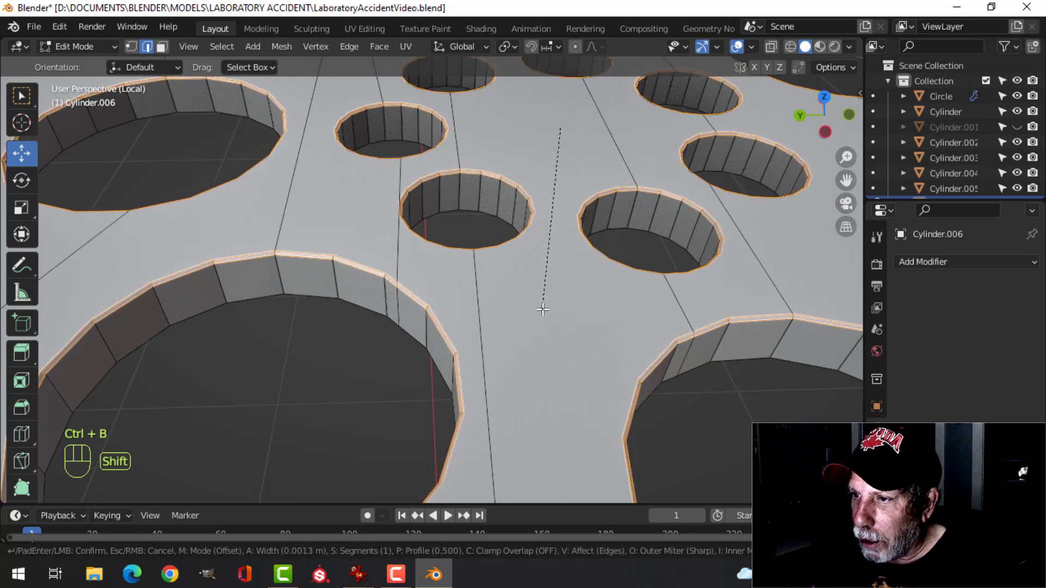
scroll(544, 311, up, 1)
click(544, 311)
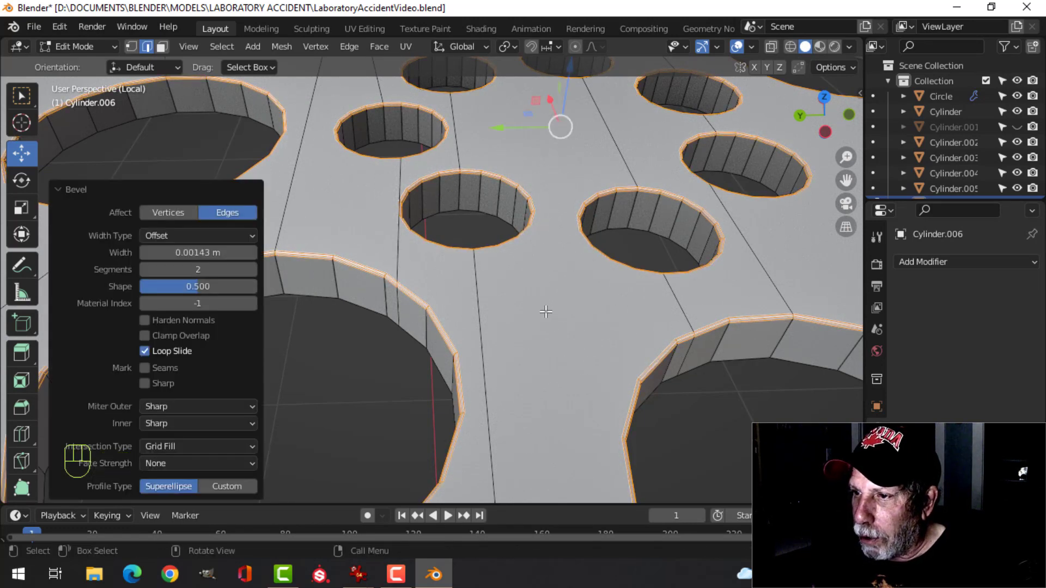
- Leave mesh editing and shade the perforated disc smooth
key(Tab)
scroll(538, 312, down, 4)
key(alt+a)
right_click(484, 303)
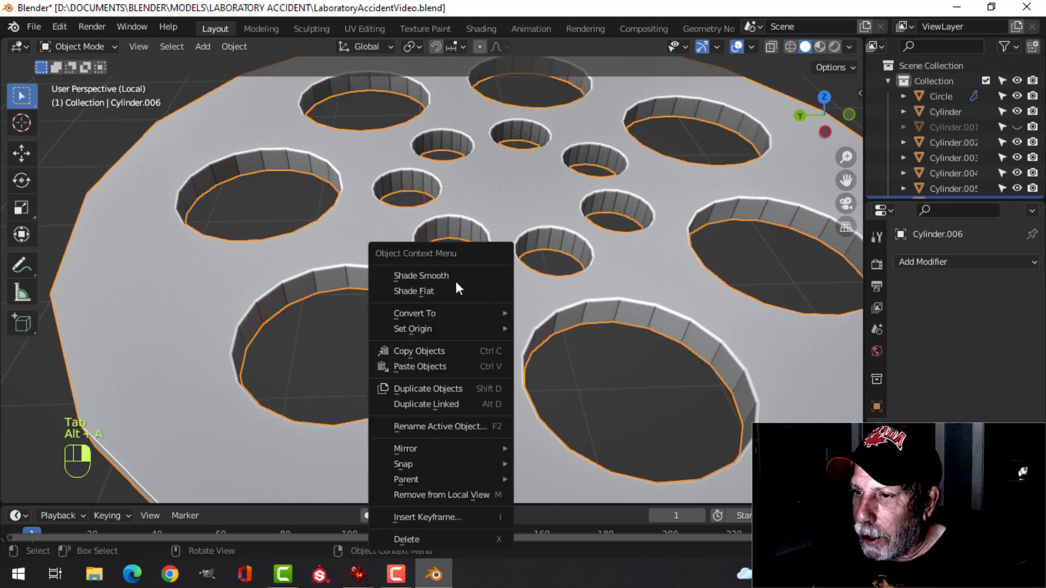
click(456, 278)
- Add a Bevel modifier and a Weighted Normal modifier to the perforated disc
scroll(504, 277, down, 5)
click(927, 261)
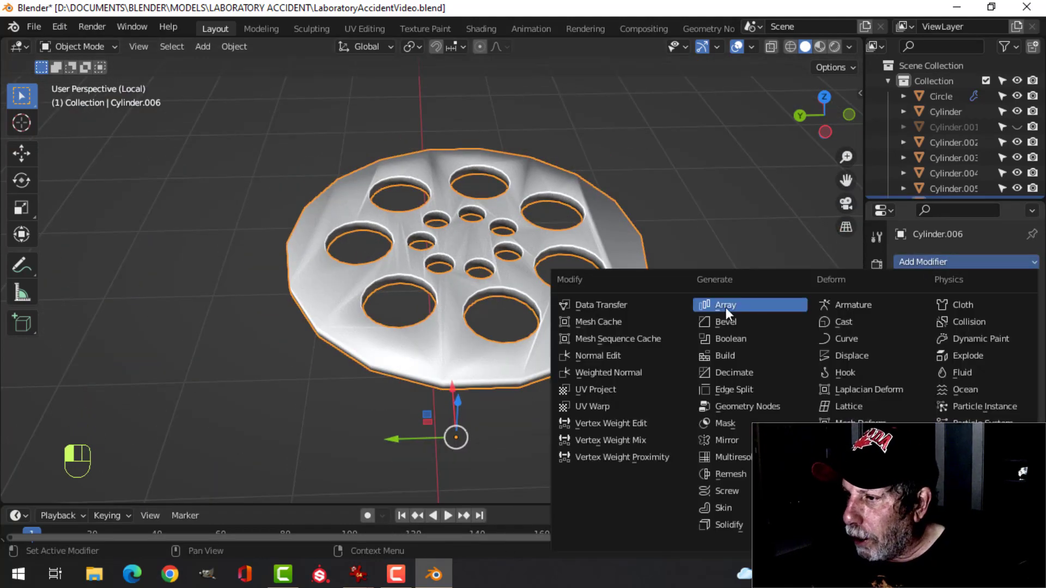
click(721, 322)
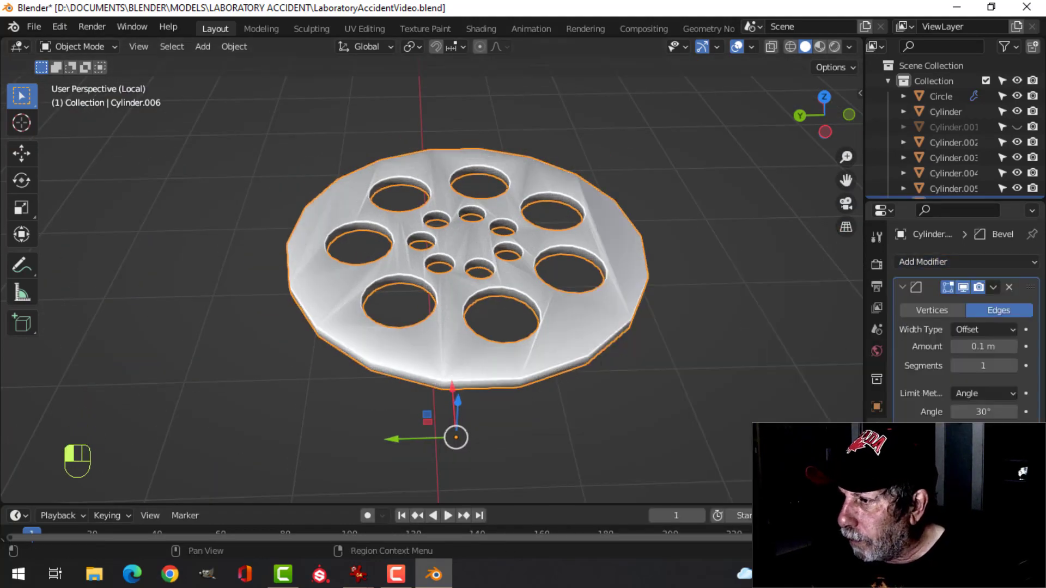
click(933, 269)
click(610, 369)
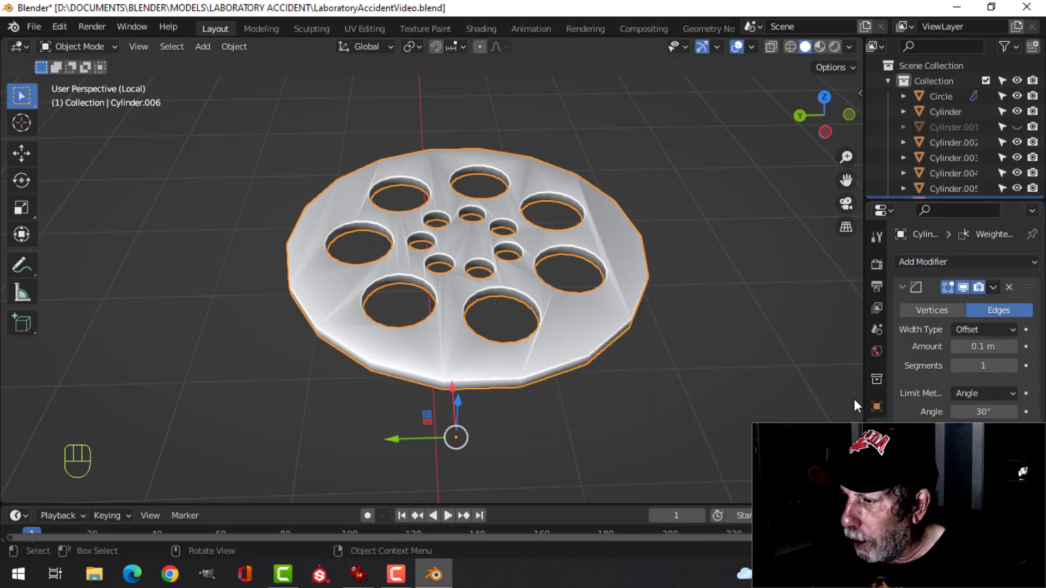
- Turn on Auto Smooth for the perforated disc's normals and clear the selection
scroll(854, 399, down, 4)
click(876, 515)
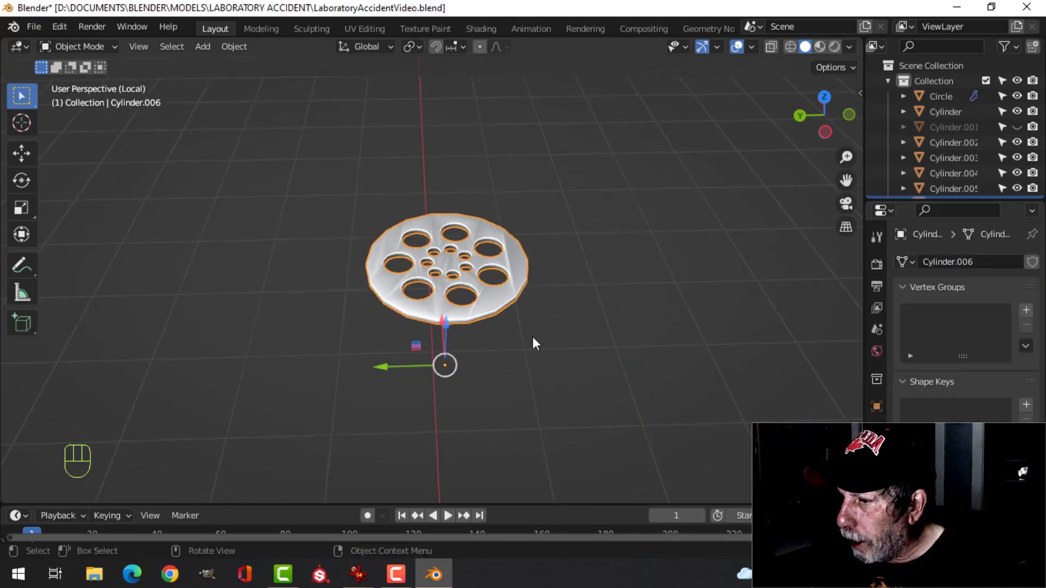
scroll(520, 308, down, 5)
scroll(521, 308, up, 5)
scroll(519, 310, up, 5)
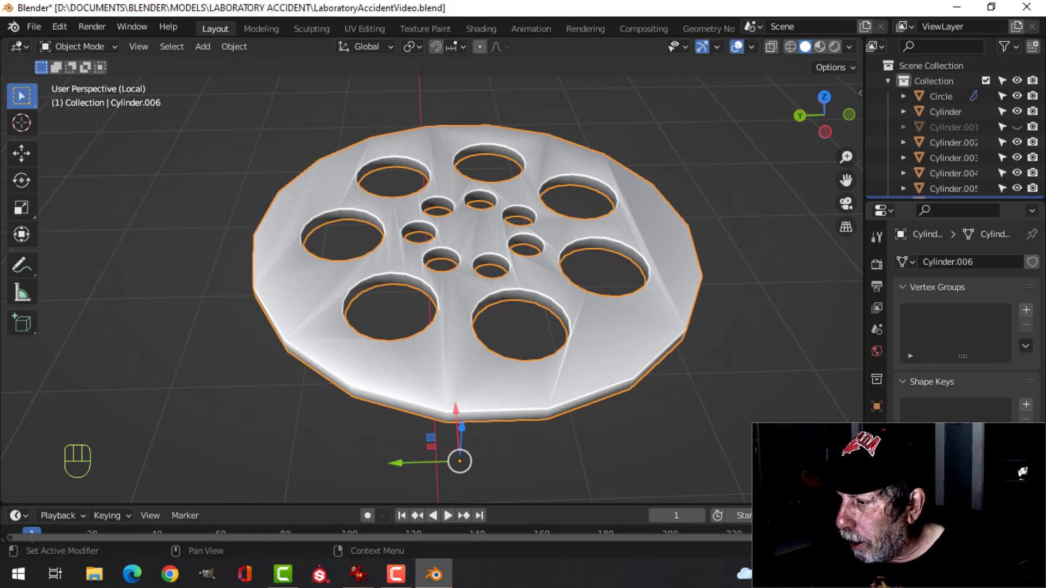
scroll(964, 327, down, 5)
key(alt+a)
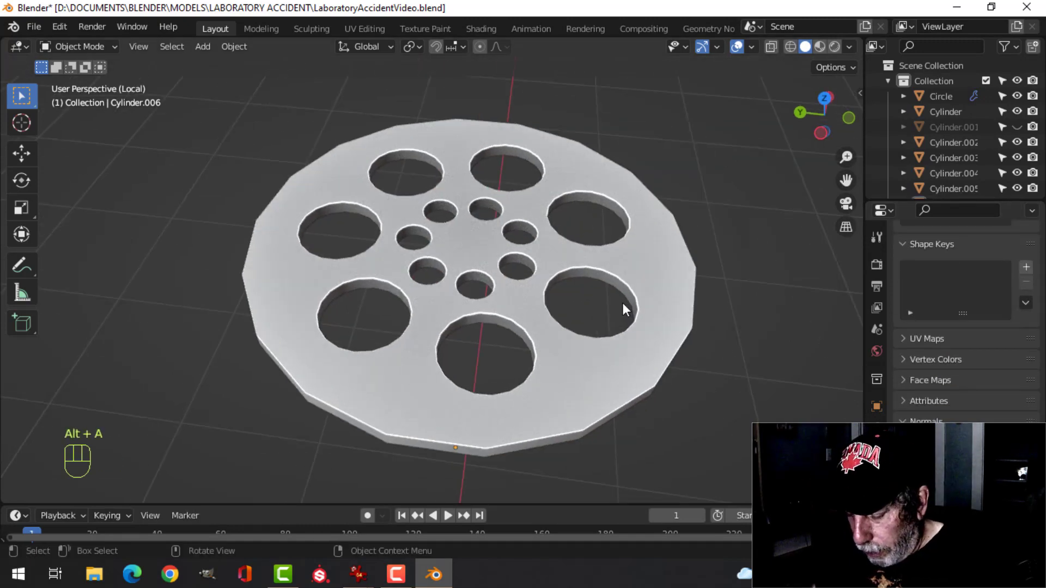
- Leave local view and scale the perforated disc's mesh to 0.96 to fit the lid opening
key(slash)
scroll(479, 297, up, 2)
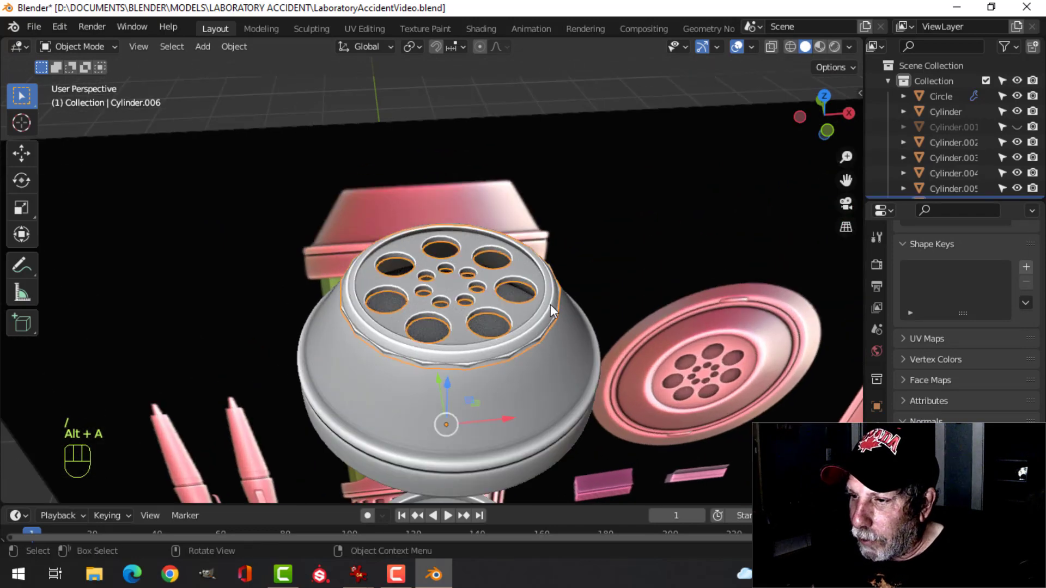
key(Tab)
key(a)
key(s)
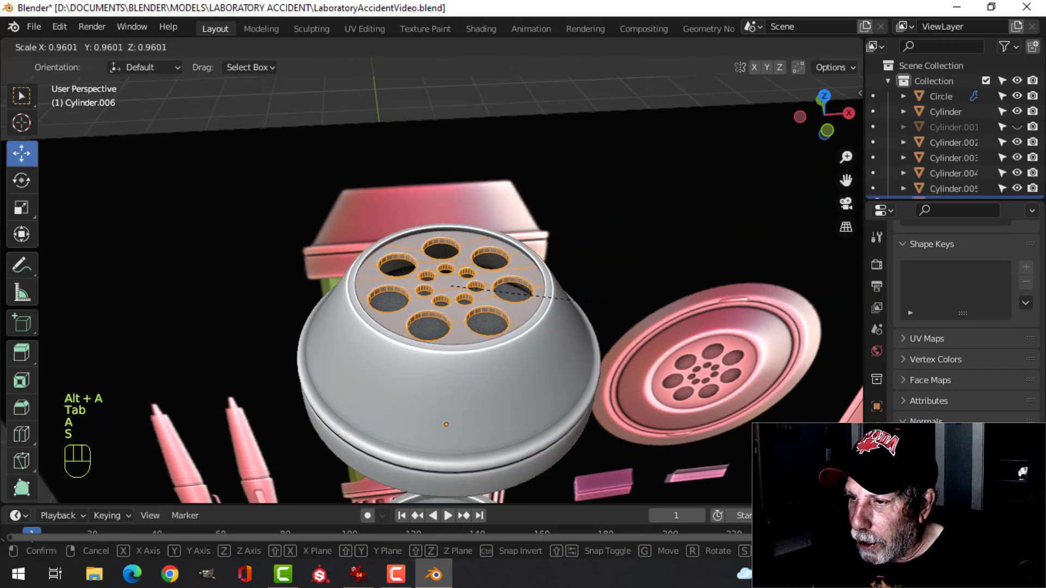
click(594, 302)
- Lower the perforated disc about 0.022 m along Z into the lid and leave mesh editing
middle_drag(478, 243, 443, 220)
key(g)
key(z)
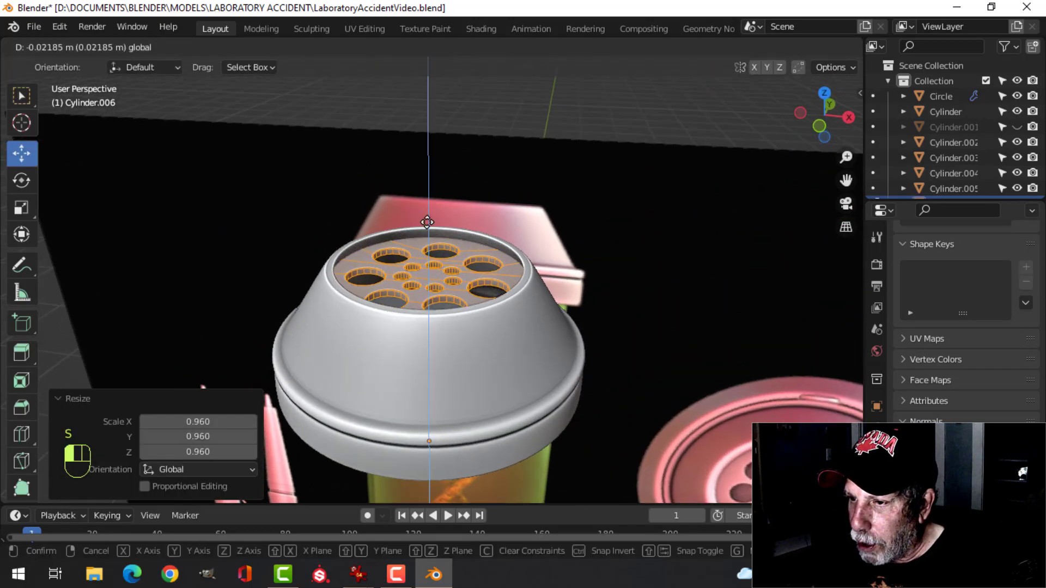
click(428, 222)
scroll(500, 256, up, 1)
key(Tab)
key(alt+a)
- Duplicate the flat disc at the underside of the lid and raise the copy 0.26589 m along Z
mouse_move(507, 258)
middle_down()
mouse_move(521, 370)
mouse_move(531, 313)
mouse_move(512, 385)
mouse_move(517, 261)
middle_up()
scroll(535, 320, up, 4)
shift+middle_drag(535, 320, 510, 219)
scroll(510, 219, down, 4)
scroll(502, 236, down, 1)
shift+middle_drag(505, 283, 499, 229)
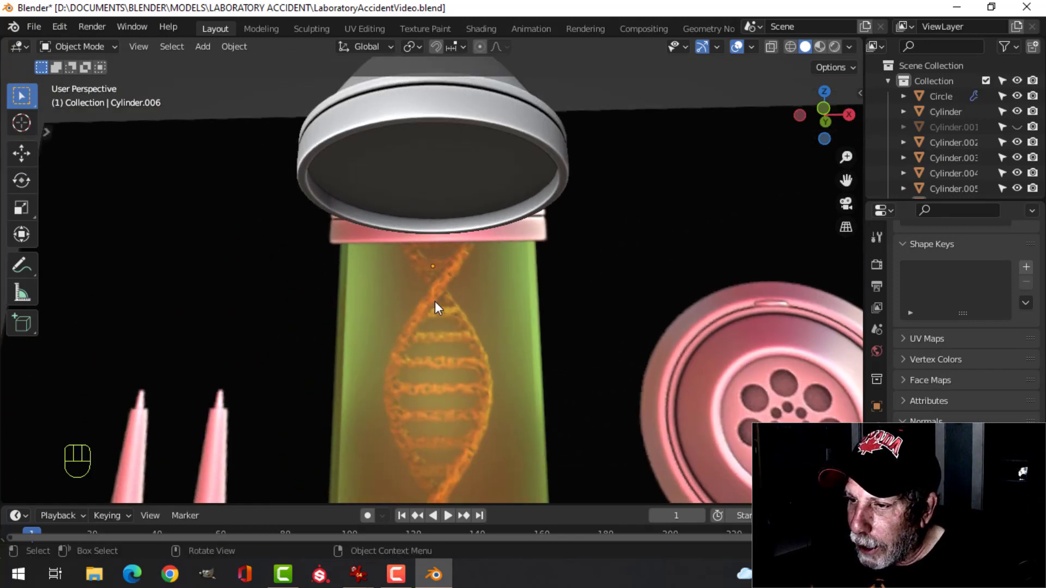
click(423, 163)
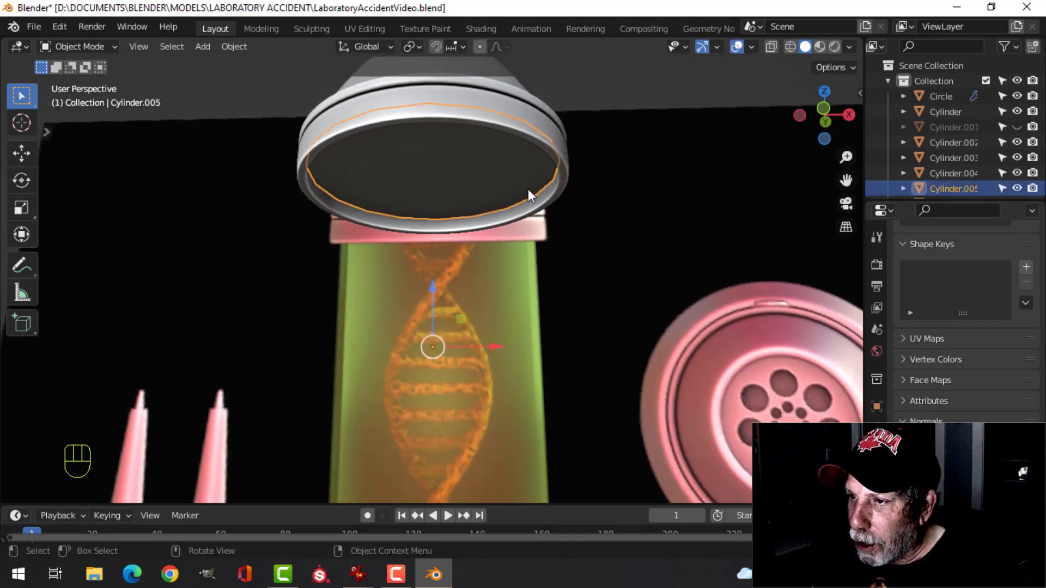
middle_drag(528, 189, 476, 262)
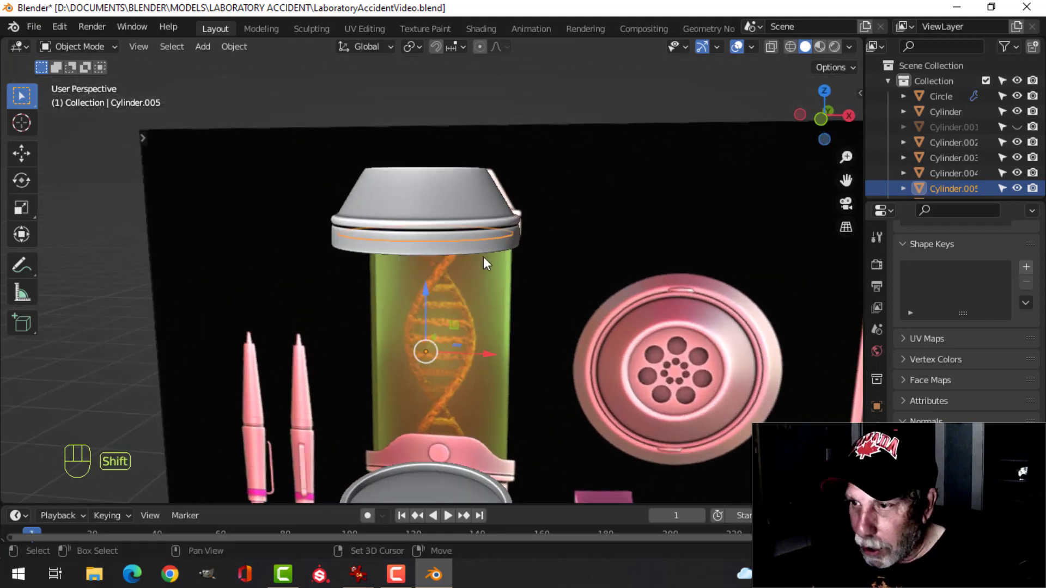
key(shift+d)
key(z)
click(431, 236)
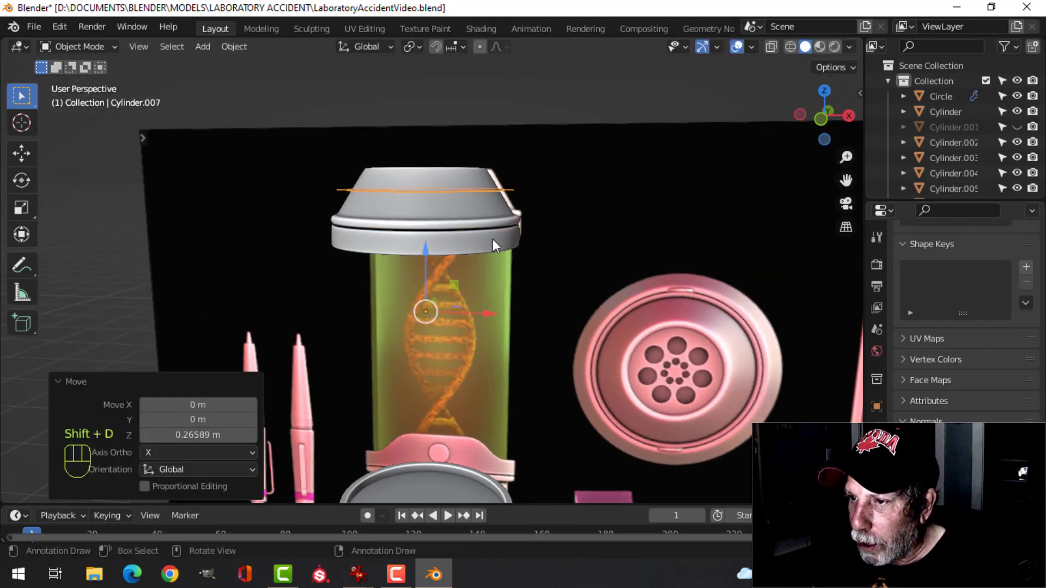
- Scale the duplicated disc's mesh down to fit inside the lid beneath the perforated disc
middle_drag(492, 239, 465, 273)
key(s)
key(Escape)
key(Tab)
key(a)
key(s)
click(484, 249)
scroll(474, 303, up, 5)
key(alt+a)
key(Tab)
key(Tab)
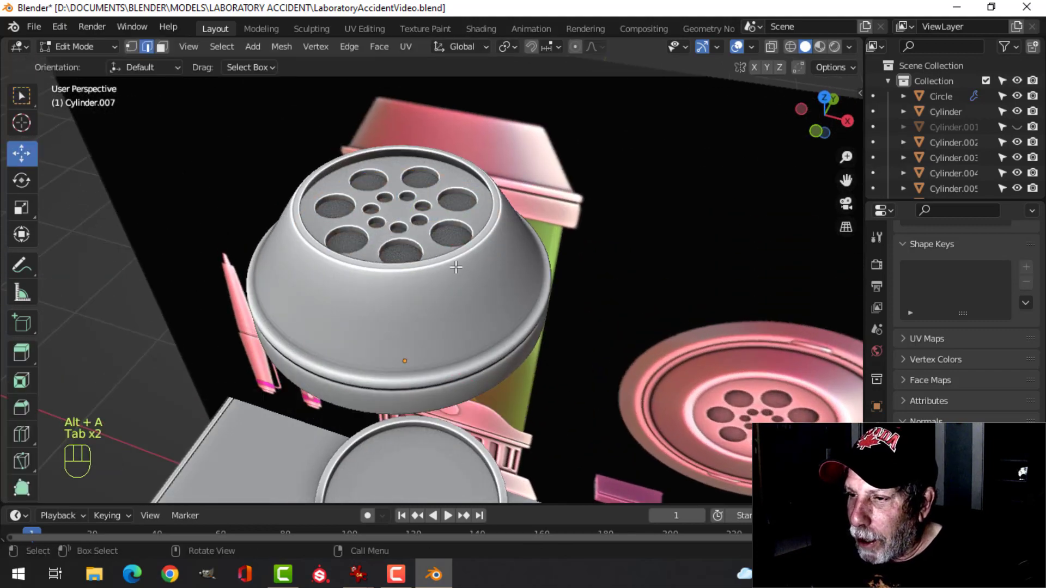
- Leave mesh editing of the lid's backing disc, deselect everything and save the file
scroll(401, 215, down, 4)
middle_drag(401, 215, 498, 279)
key(Tab)
key(alt+a)
shift+middle_drag(499, 279, 515, 218)
middle_drag(514, 218, 525, 273)
key(ctrl+s)
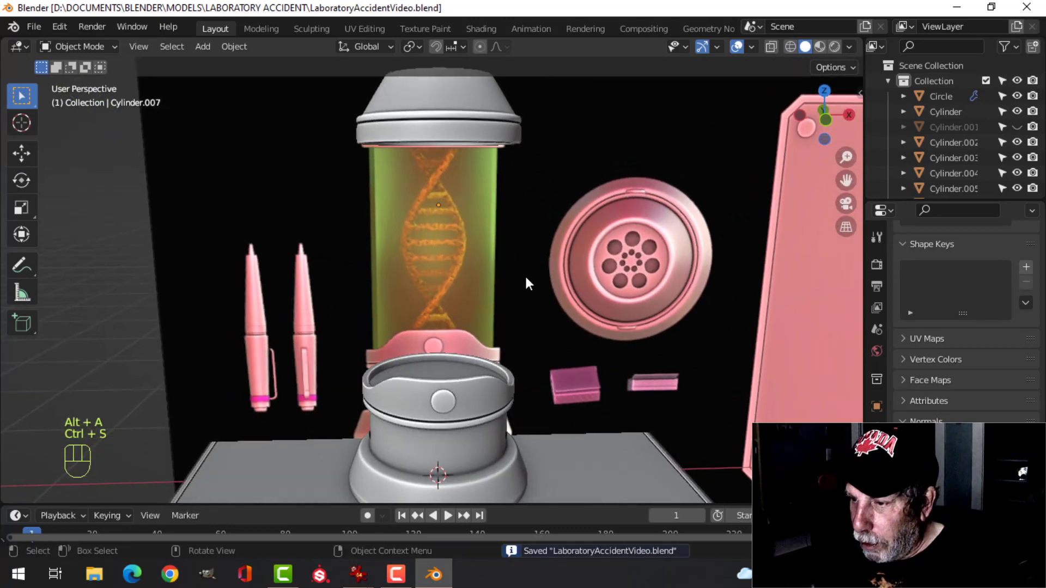
- Unhide the glass cylinder and snap the 3D cursor to the centre of its mesh
key(KP_1)
key(alt+h)
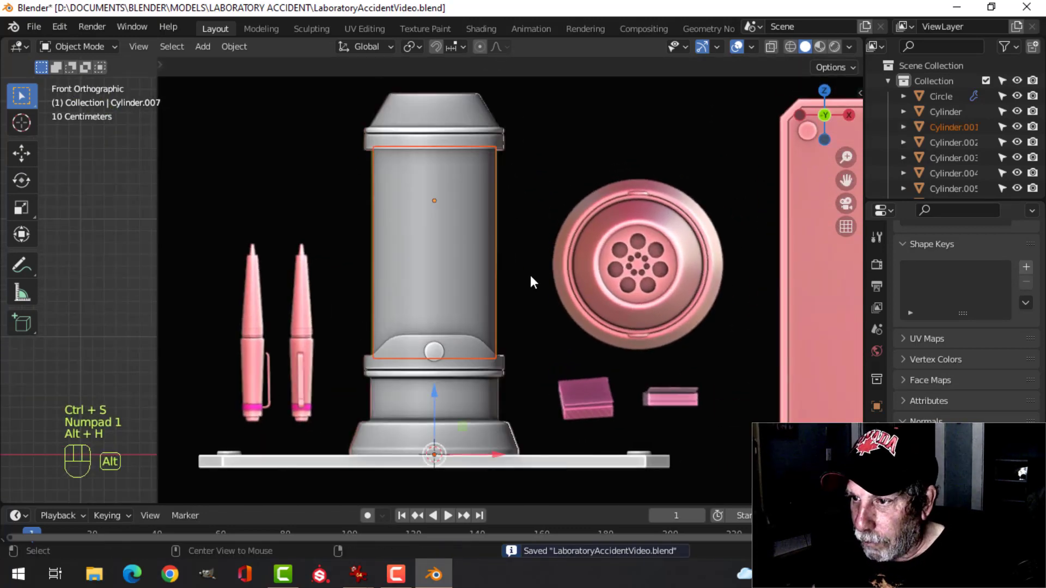
key(alt+a)
key(Tab)
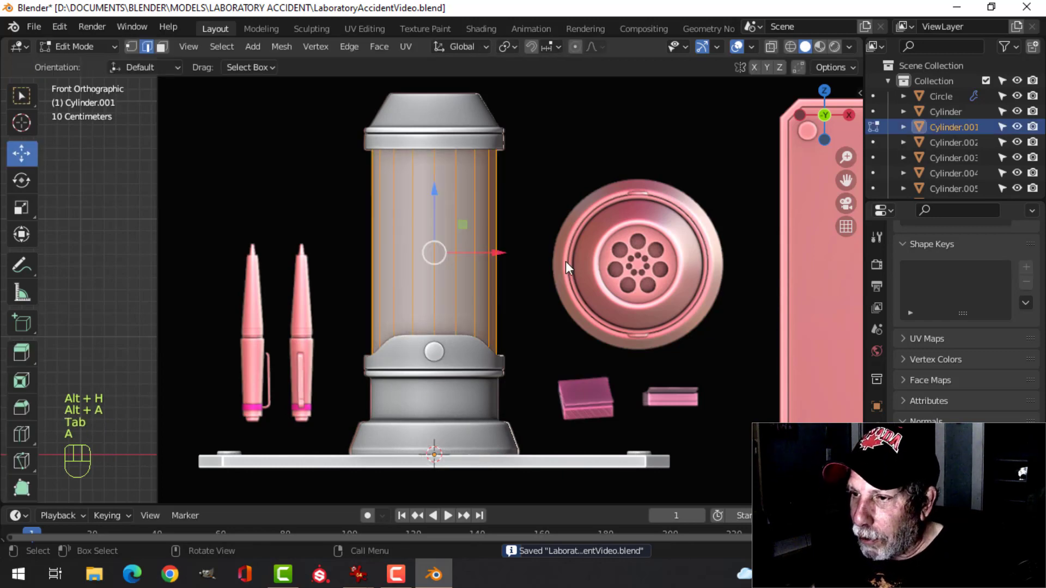
key(a)
shift+middle_drag(565, 260, 534, 285)
key(shift+s)
click(525, 368)
key(Tab)
- Hide the glass cylinder and the Empty reference image
key(alt+a)
click(458, 234)
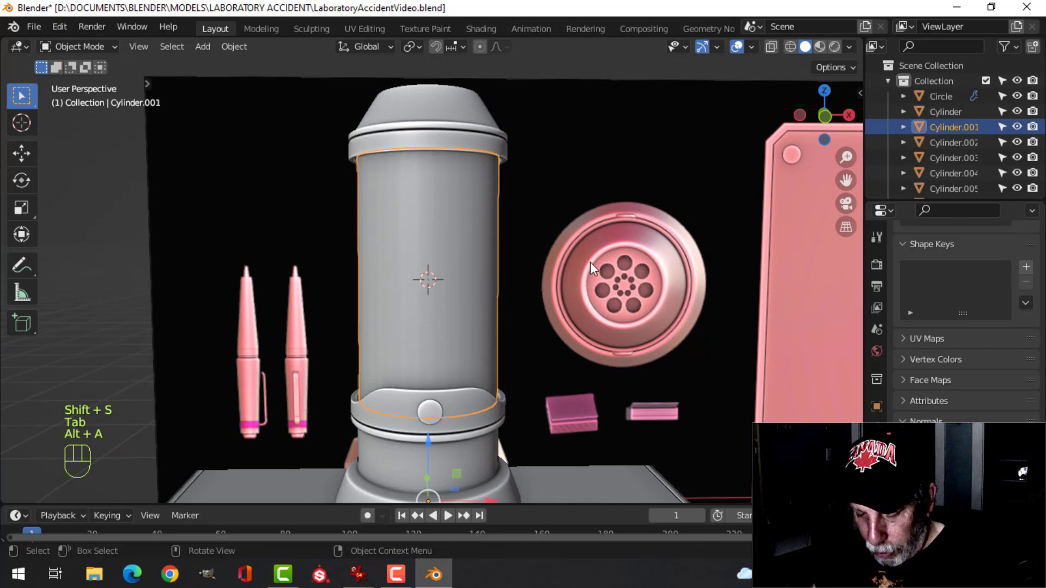
key(h)
scroll(542, 256, down, 2)
key(KP_1)
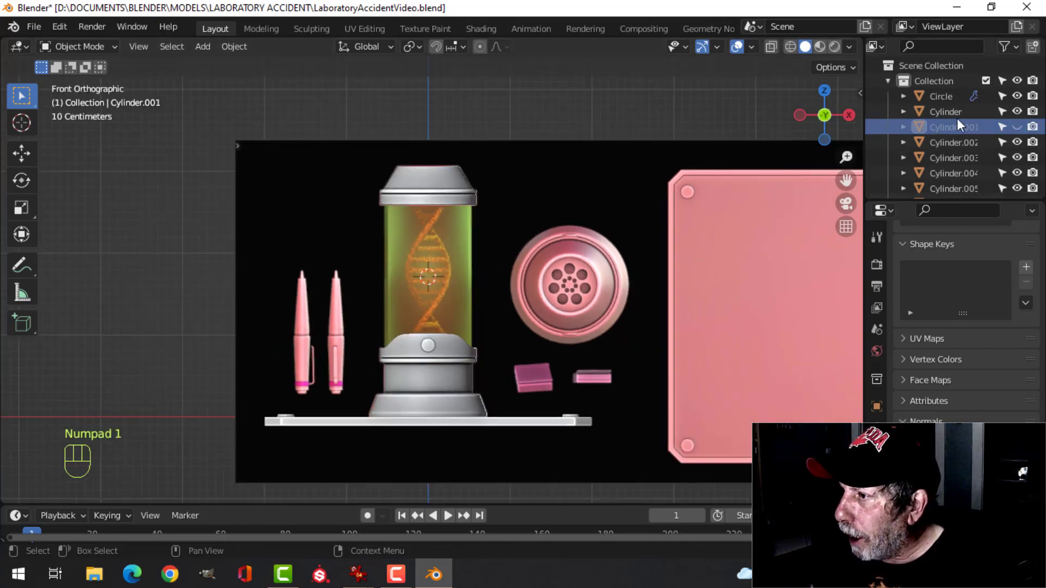
scroll(948, 122, down, 3)
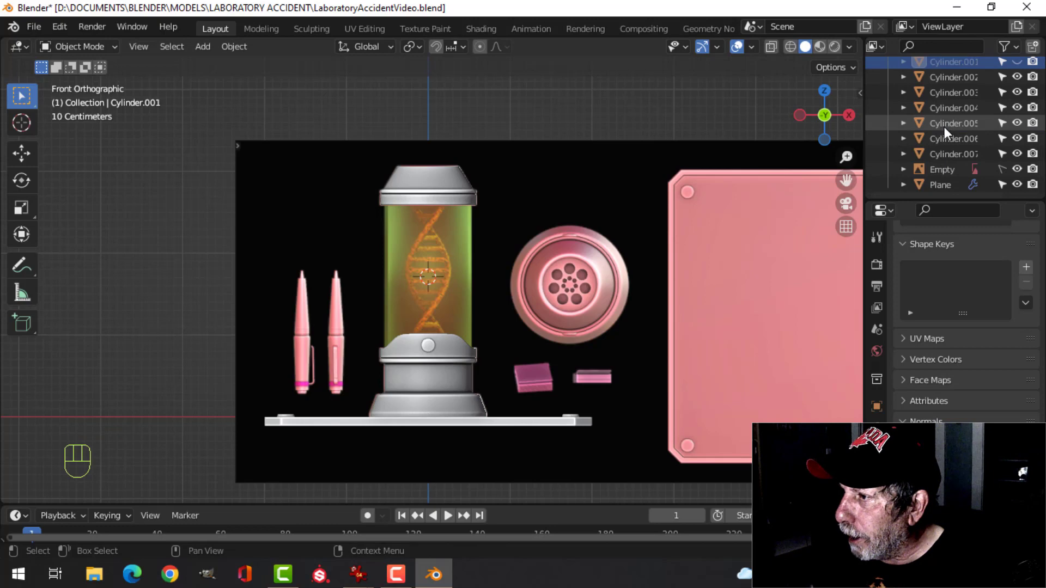
click(1016, 168)
scroll(555, 273, up, 4)
scroll(547, 226, down, 3)
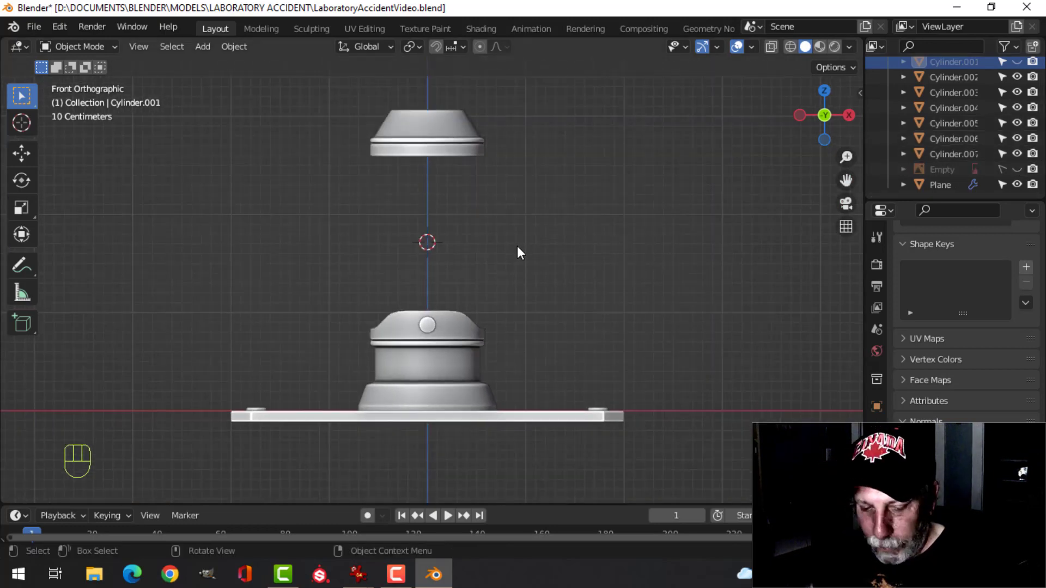
- Add a 2 m plane at the 3D cursor between the base and the lid
key(shift+a)
mouse_move(483, 246)
click(587, 244)
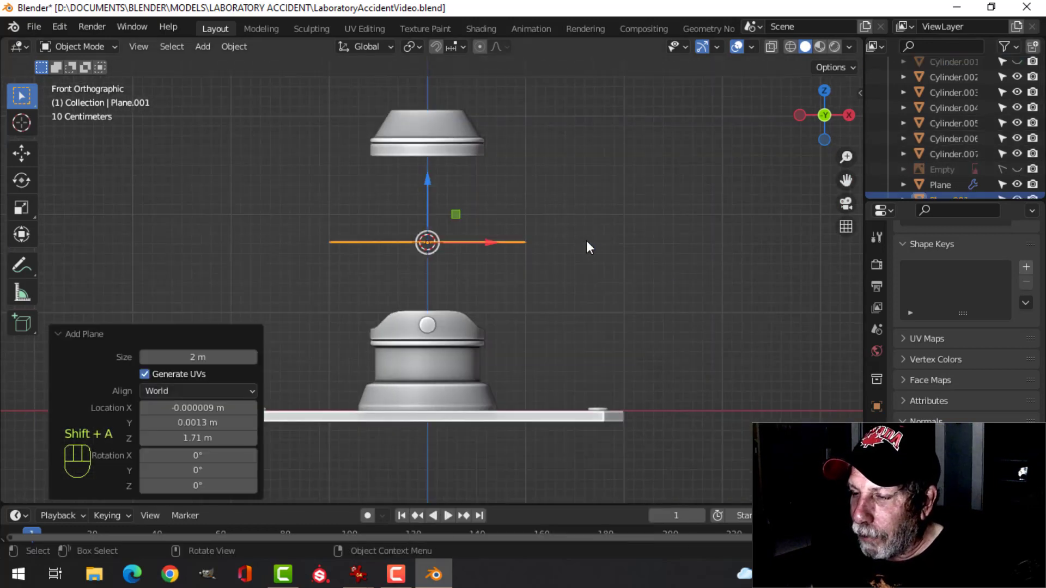
- Merge the plane's two left vertices at their centre and likewise its two right vertices, reducing it to one edge
key(Tab)
middle_drag(564, 228, 578, 296)
key(1)
scroll(572, 291, up, 5)
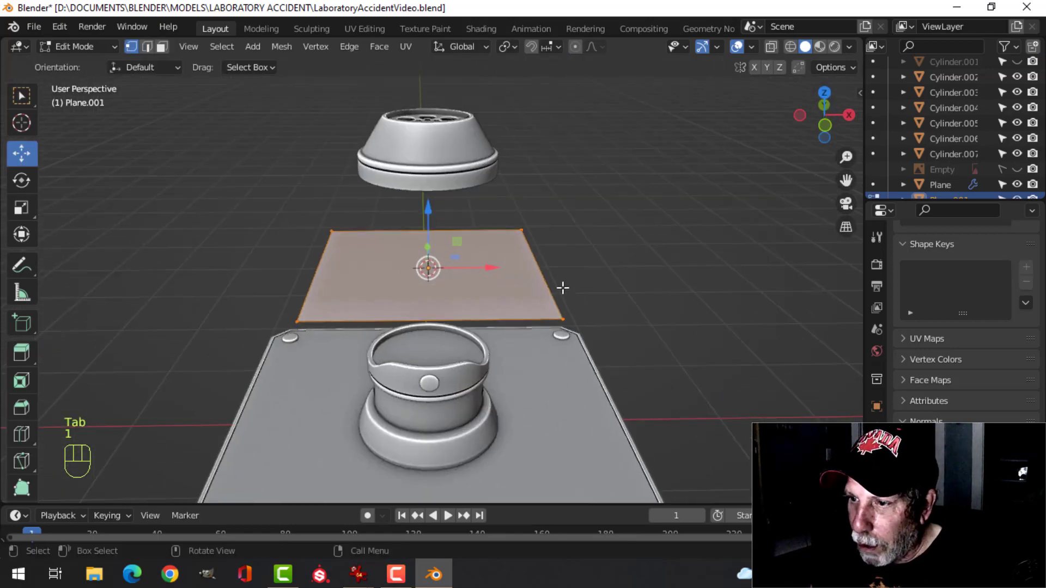
click(319, 197)
shift+click(286, 280)
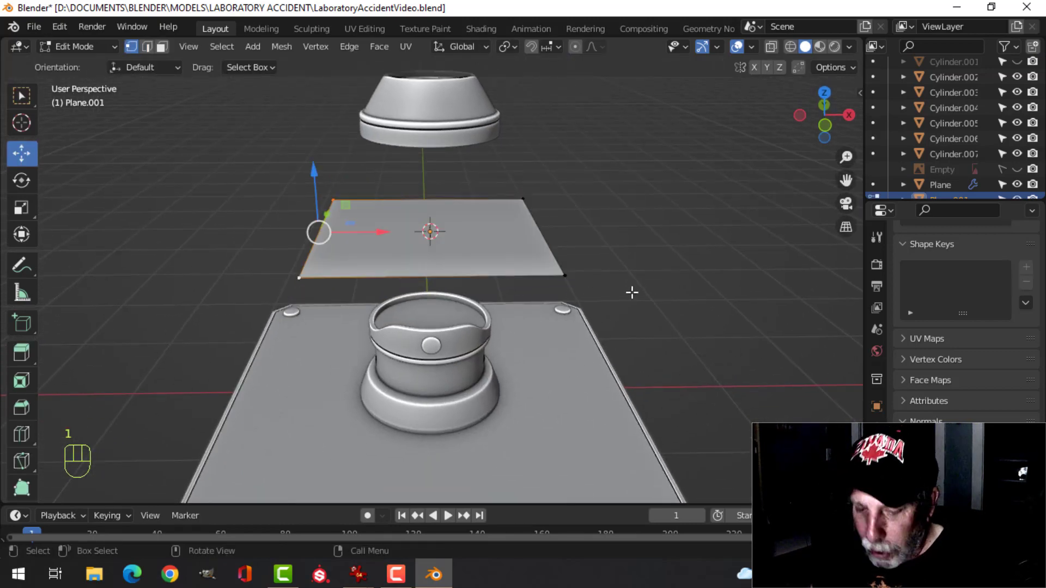
key(m)
click(615, 291)
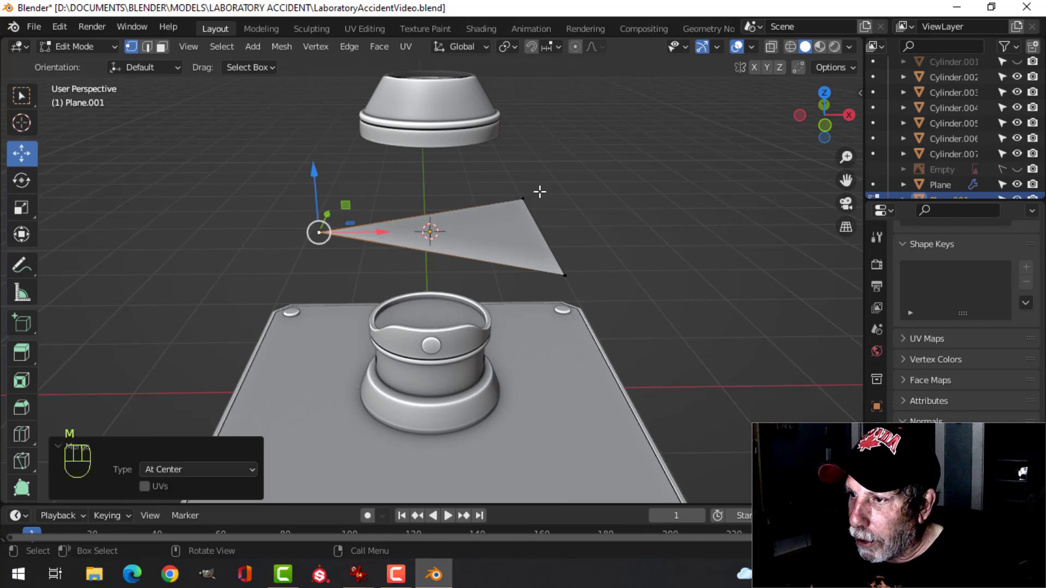
click(523, 199)
shift+click(564, 275)
key(m)
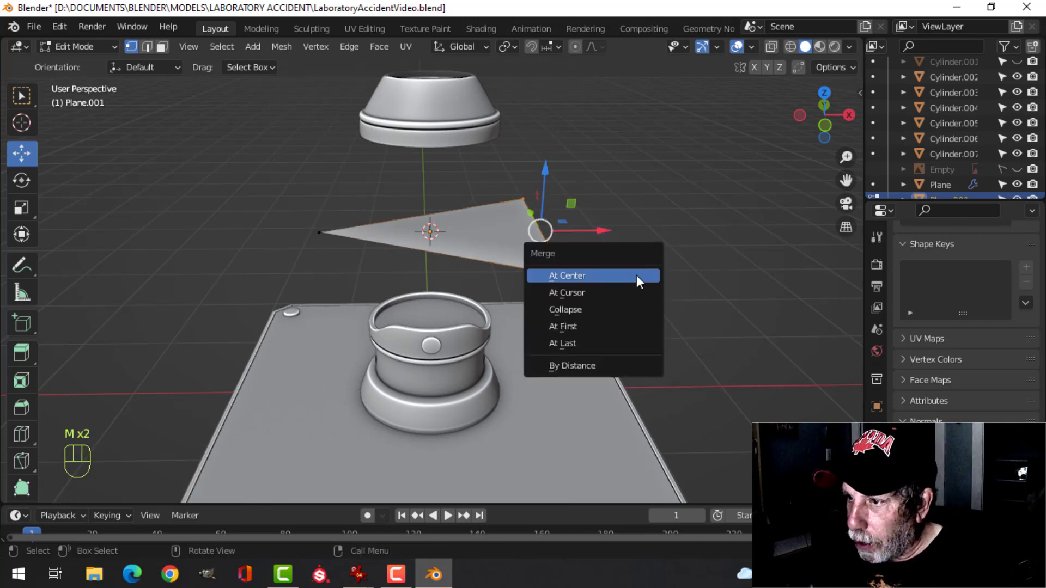
click(636, 275)
- Scale the edge down and lower it along Z into the base's opening, leaving mesh editing
key(a)
key(s)
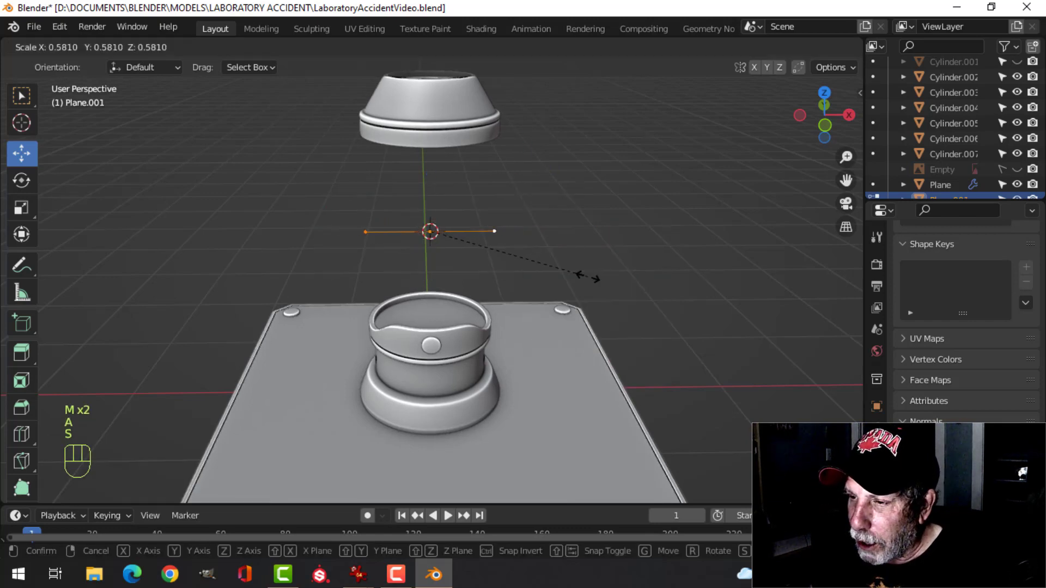
click(583, 278)
middle_drag(583, 278, 632, 261)
key(g)
key(z)
click(435, 238)
key(s)
click(581, 314)
key(Tab)
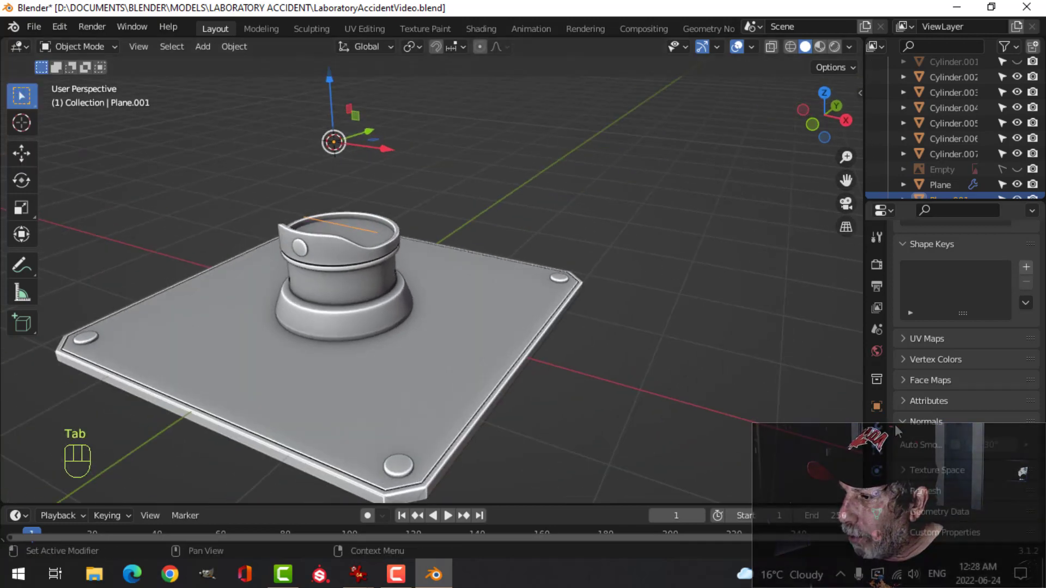
- Add a Screw modifier to the edge with a screw value of 8 m around the Z axis
click(876, 428)
click(949, 264)
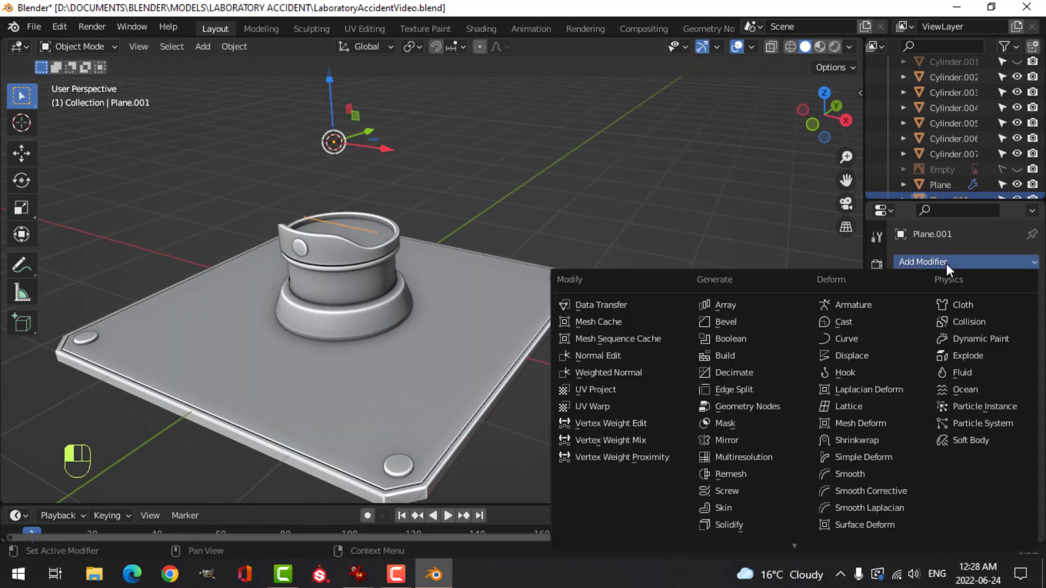
click(741, 491)
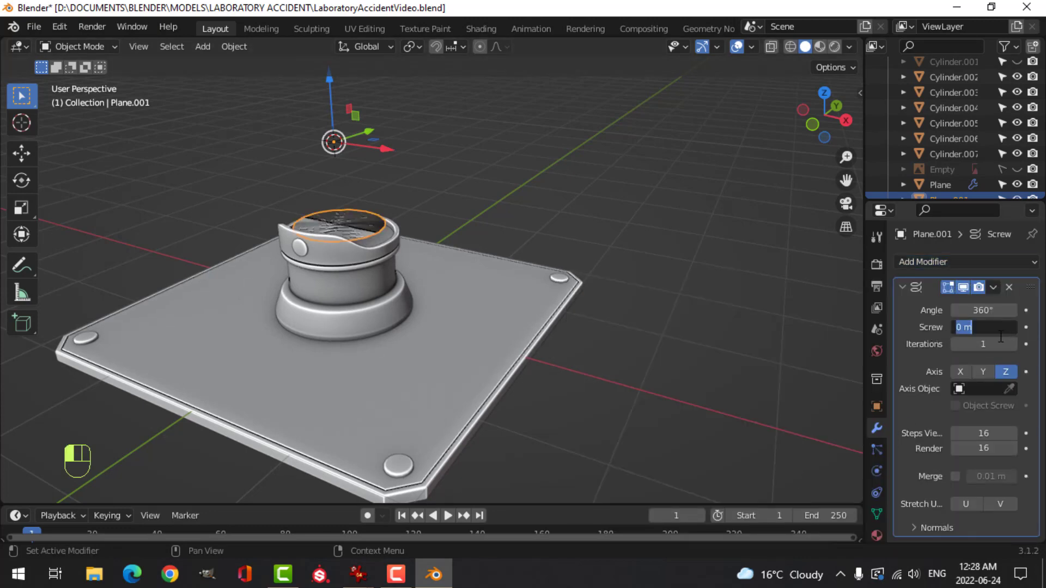
key(Return)
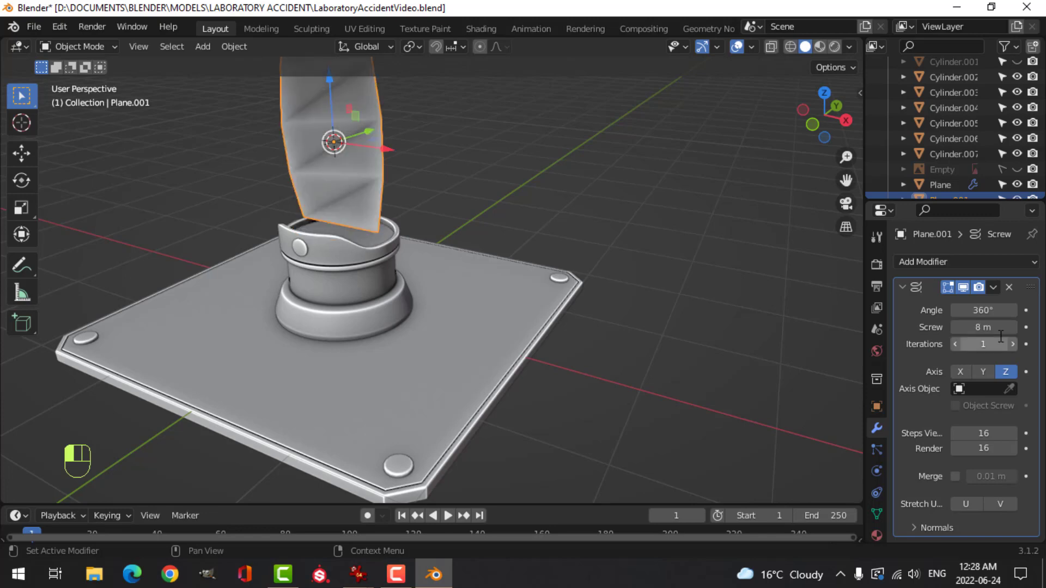
scroll(479, 206, down, 4)
middle_drag(440, 220, 450, 190)
scroll(449, 189, down, 4)
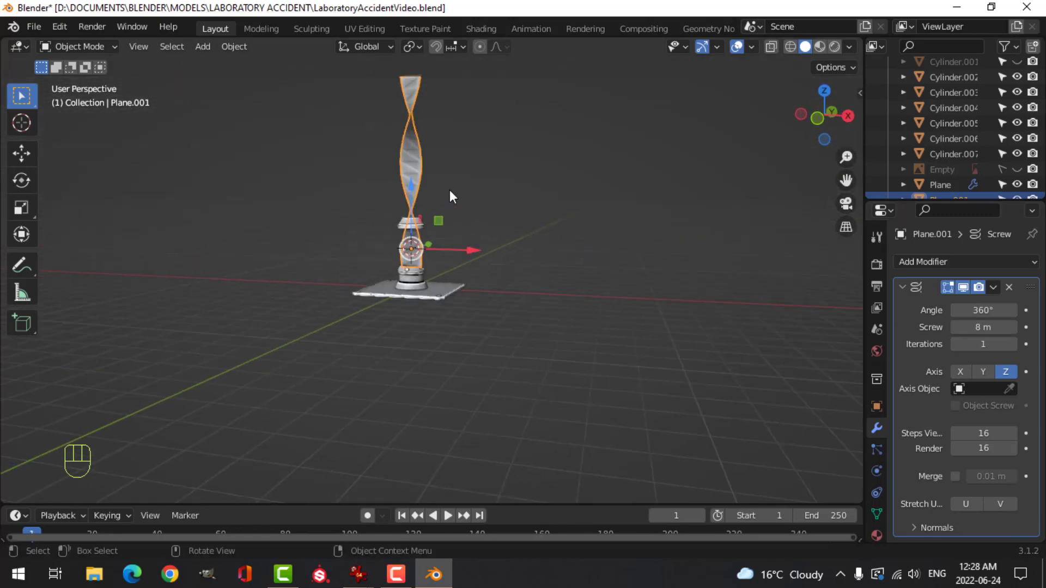
shift+middle_drag(539, 185, 476, 243)
scroll(491, 221, up, 1)
scroll(490, 221, down, 2)
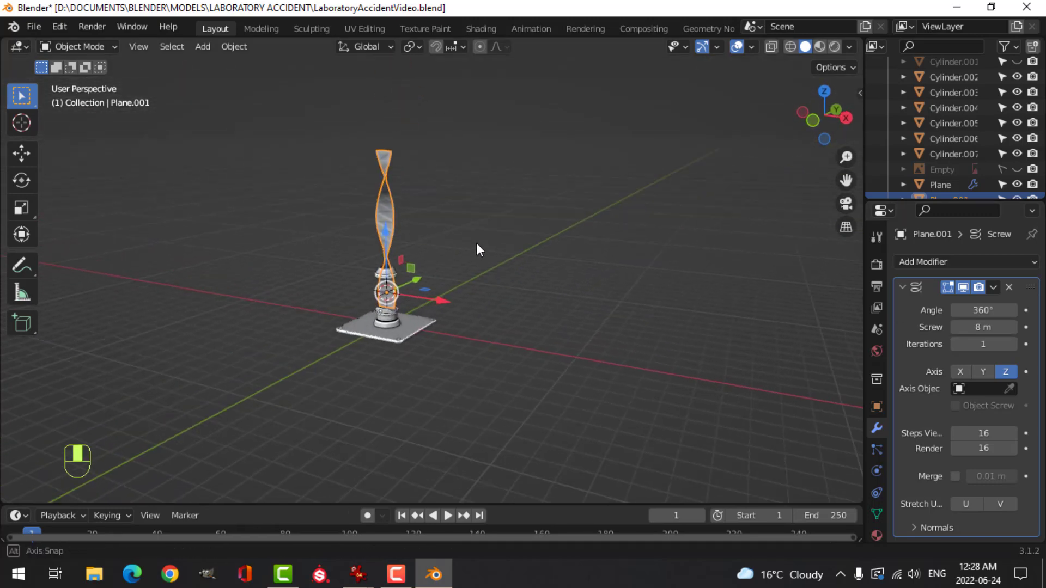
click(901, 289)
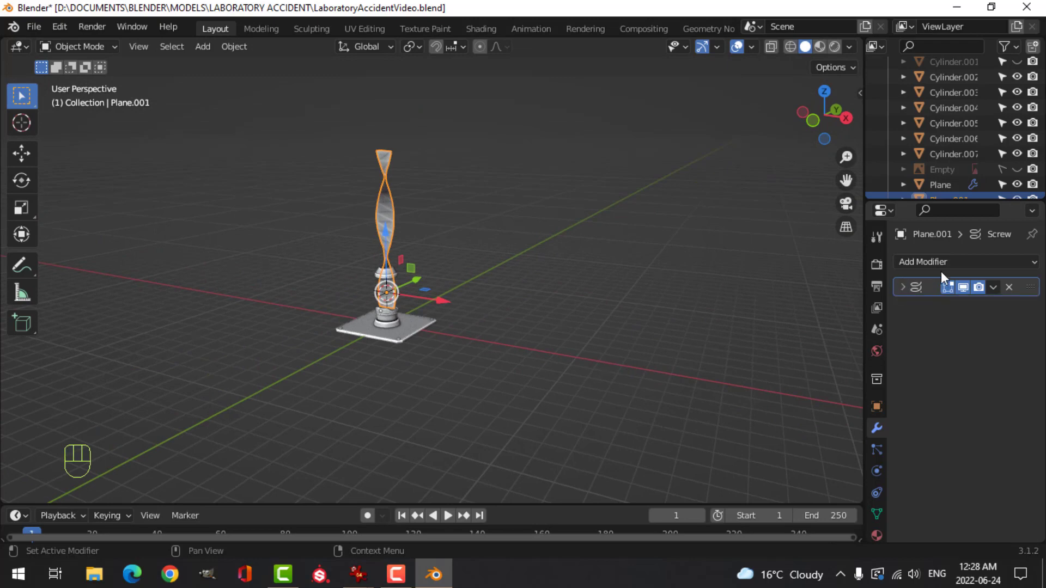
- Add a Skin modifier after the Screw modifier to give the twisted strip thickness
click(929, 262)
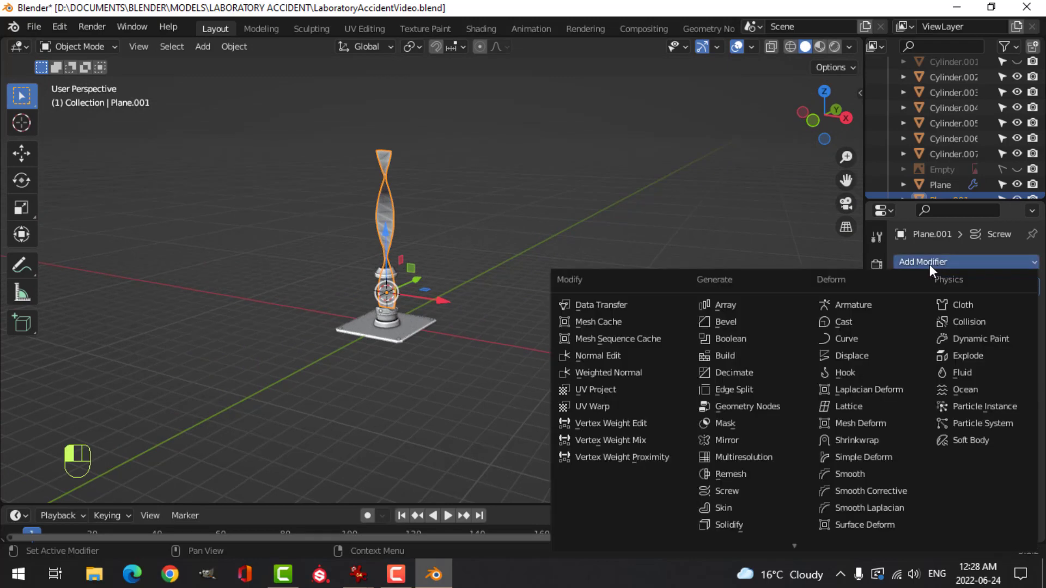
click(731, 505)
scroll(609, 374, up, 2)
click(902, 308)
shift+middle_drag(584, 287, 595, 312)
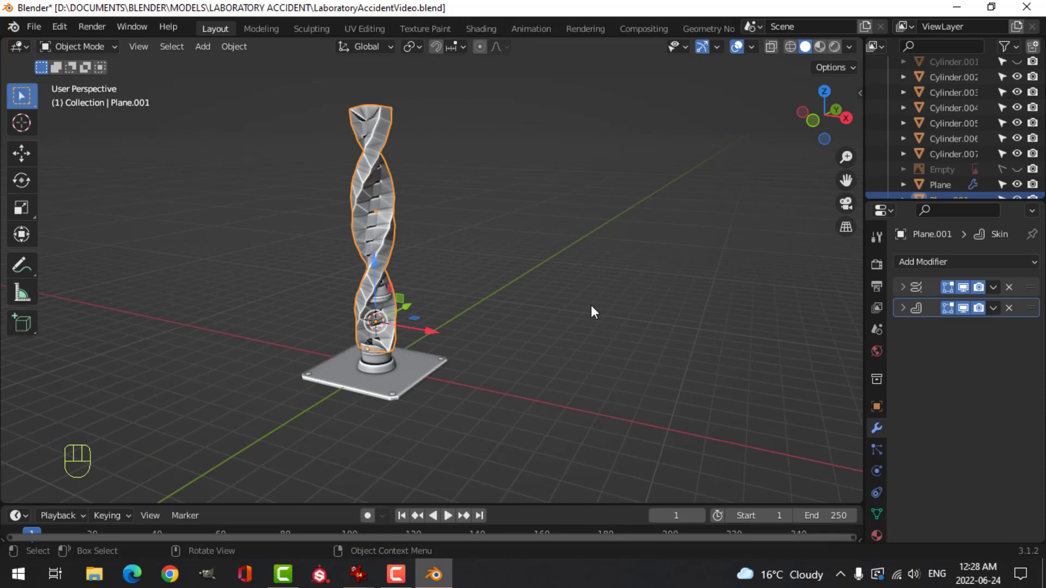
- Add a Subdivision Surface modifier to the helix with 2 viewport levels
click(926, 262)
scroll(743, 519, down, 3)
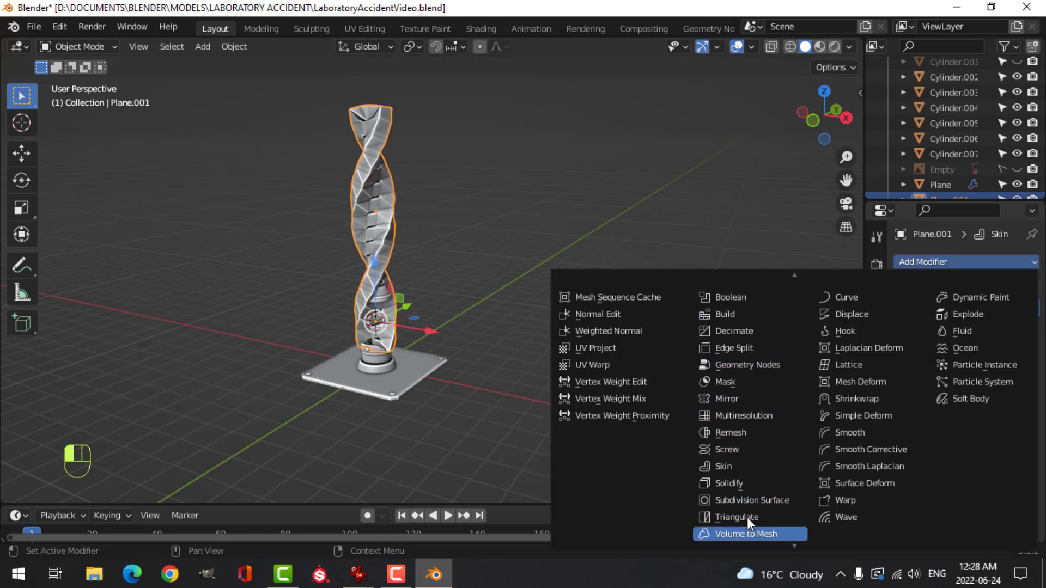
click(743, 499)
click(1011, 371)
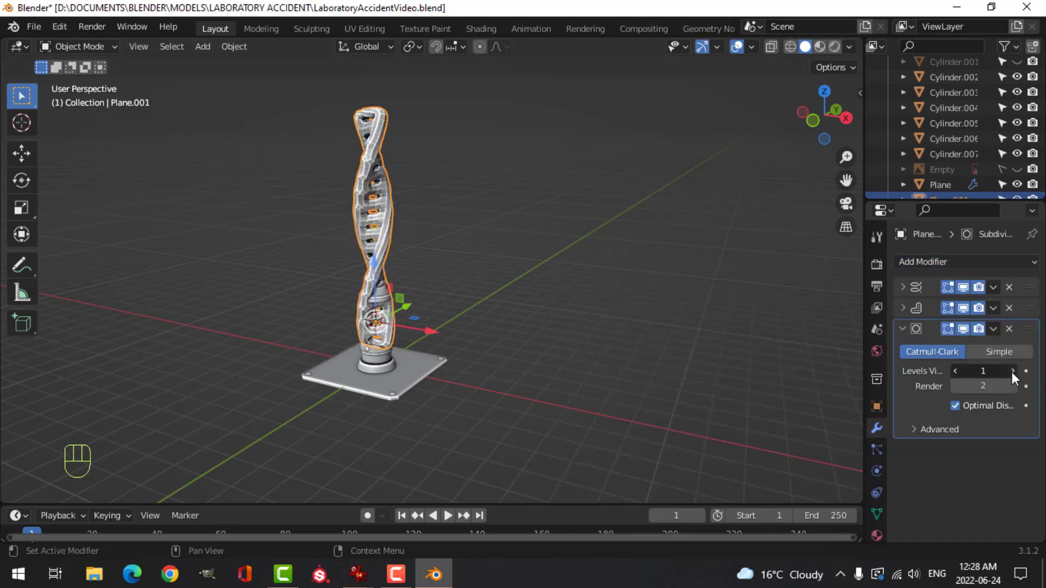
scroll(508, 276, up, 2)
shift+middle_drag(462, 272, 542, 295)
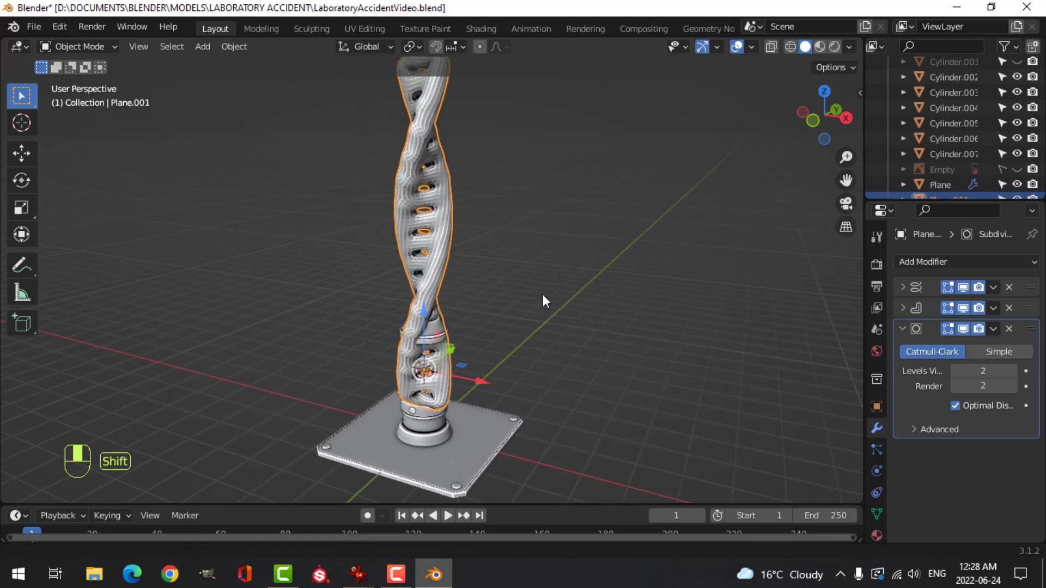
- Scale the helix object to 0.343 and lower it about 0.936 m along Z into the base
key(s)
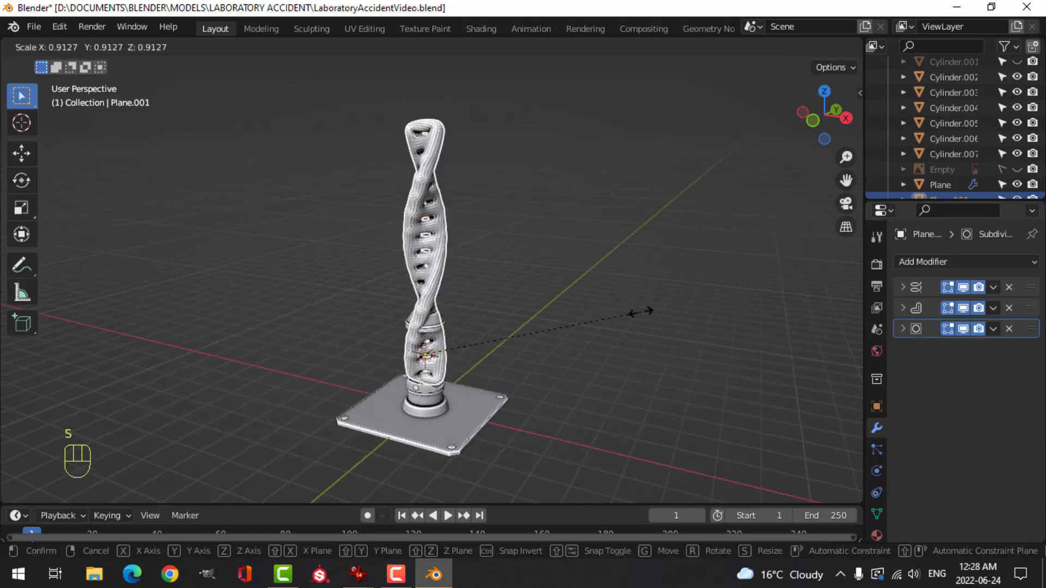
click(435, 312)
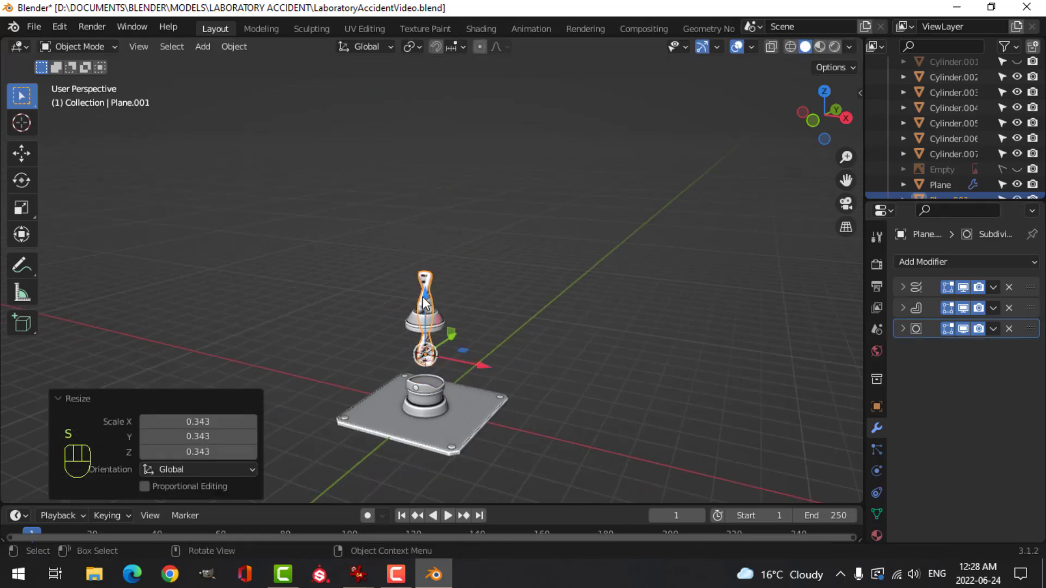
key(g)
key(z)
click(499, 362)
scroll(504, 276, up, 5)
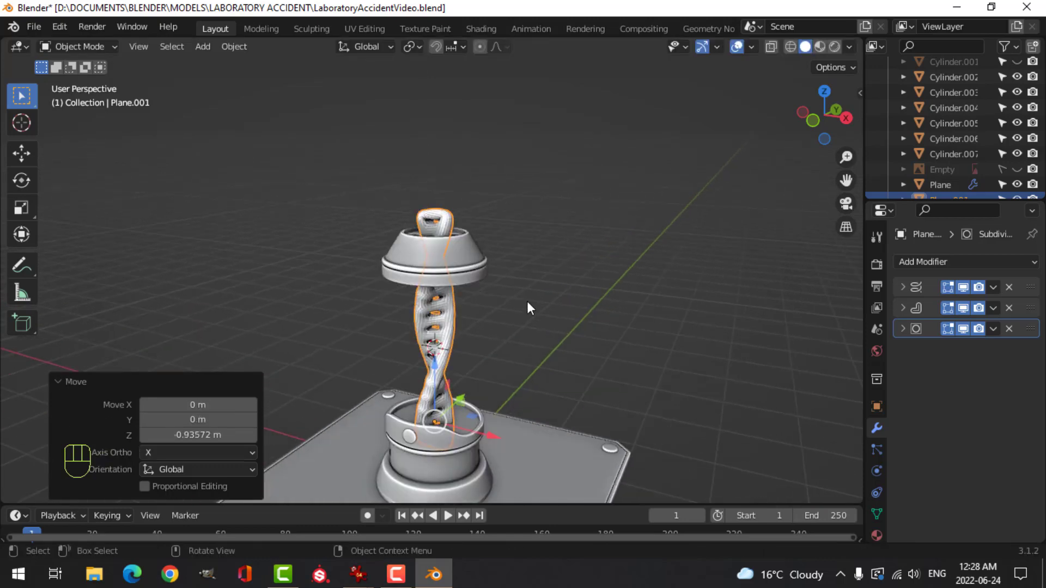
- Scale the helix object down a little more to fit between the base and the lid
scroll(527, 305, up, 4)
key(s)
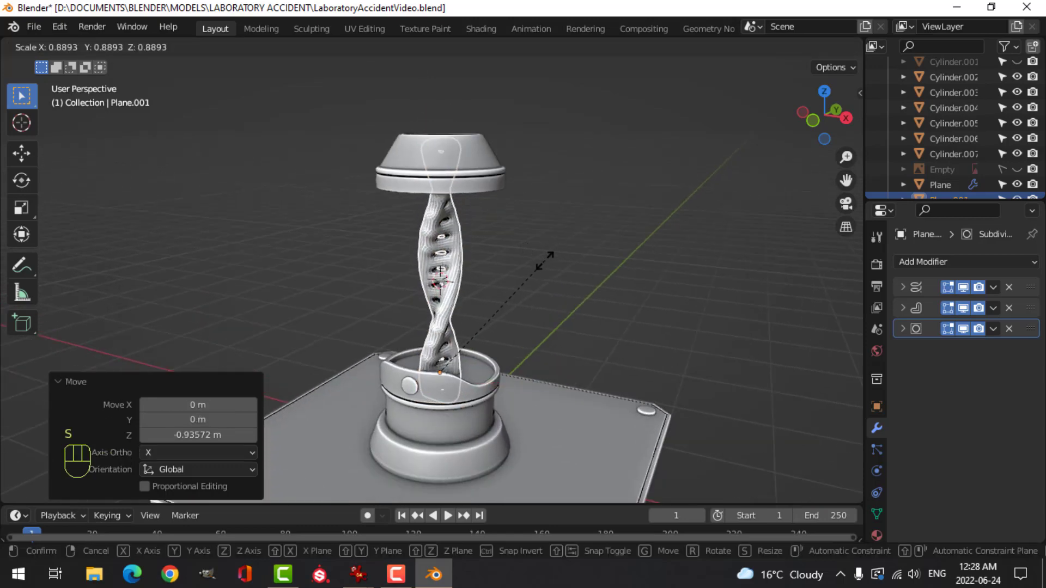
click(574, 289)
- Scale the helix's whole source mesh by 1.337 in Edit Mode to widen the strand
key(Tab)
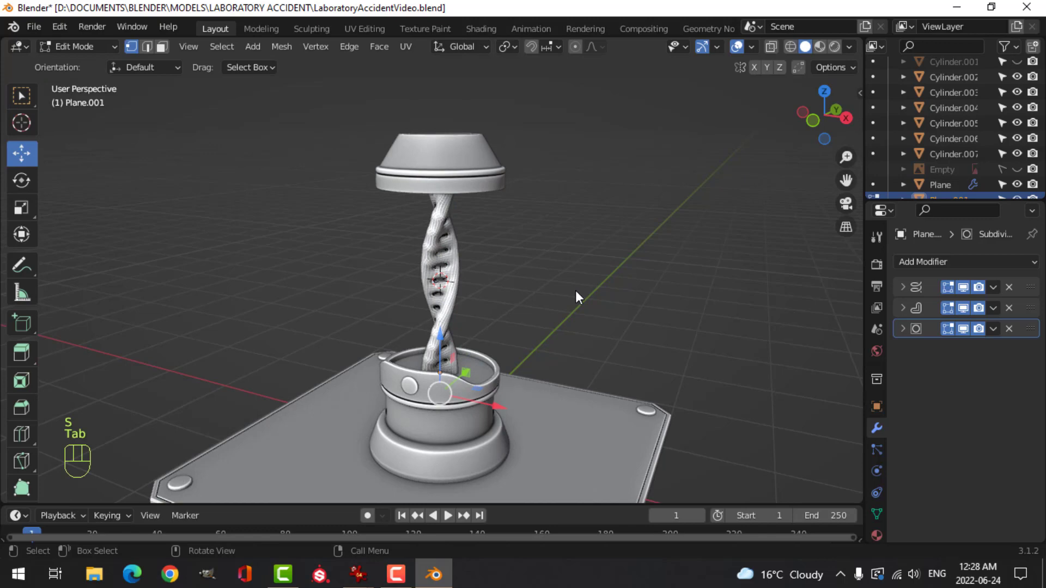
key(a)
shift+middle_drag(561, 301, 556, 256)
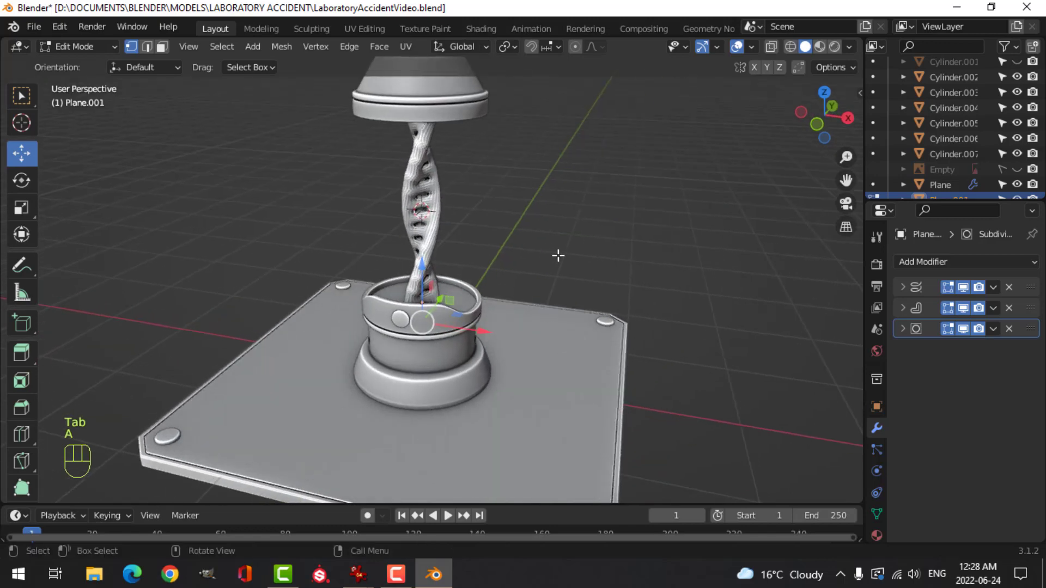
key(s)
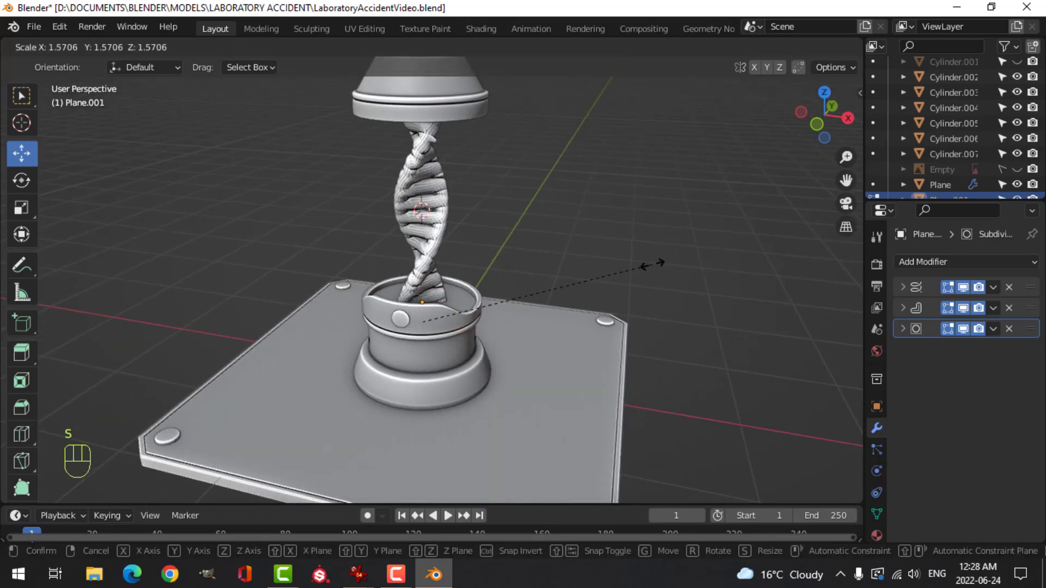
click(643, 263)
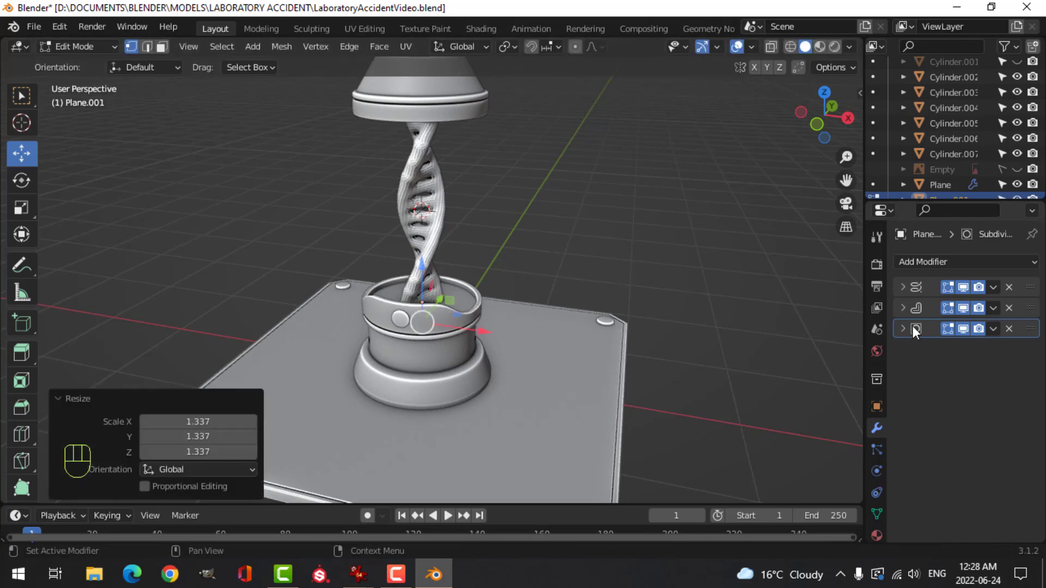
- Set the Screw value of the helix's Screw modifier to 10 m
click(902, 289)
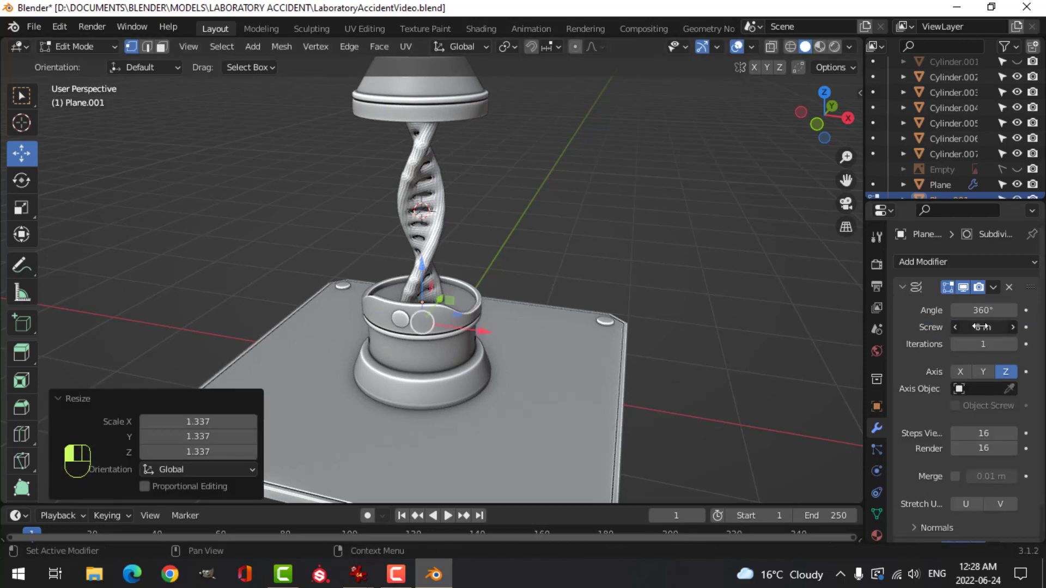
click(980, 327)
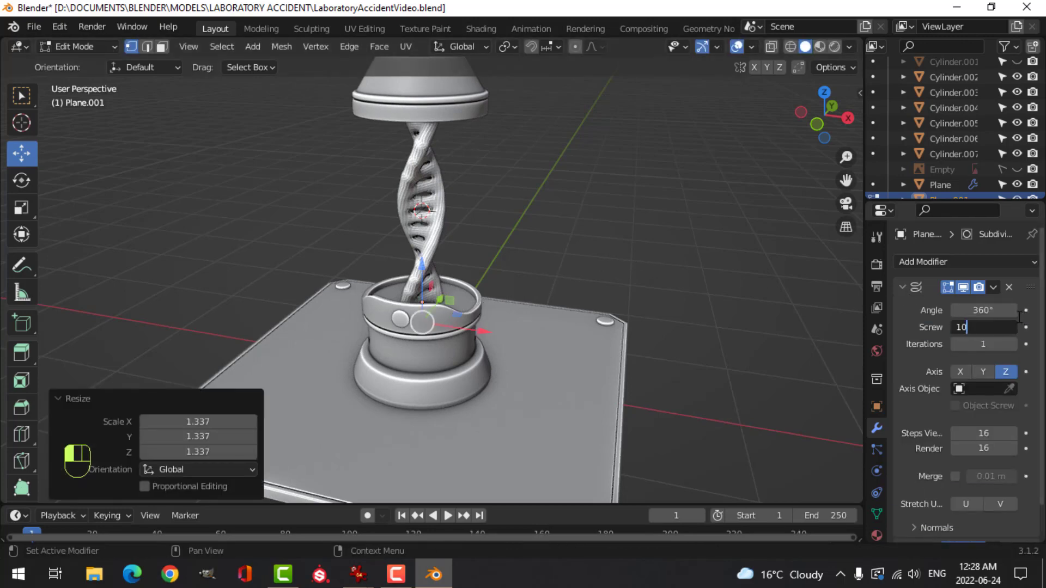
key(Return)
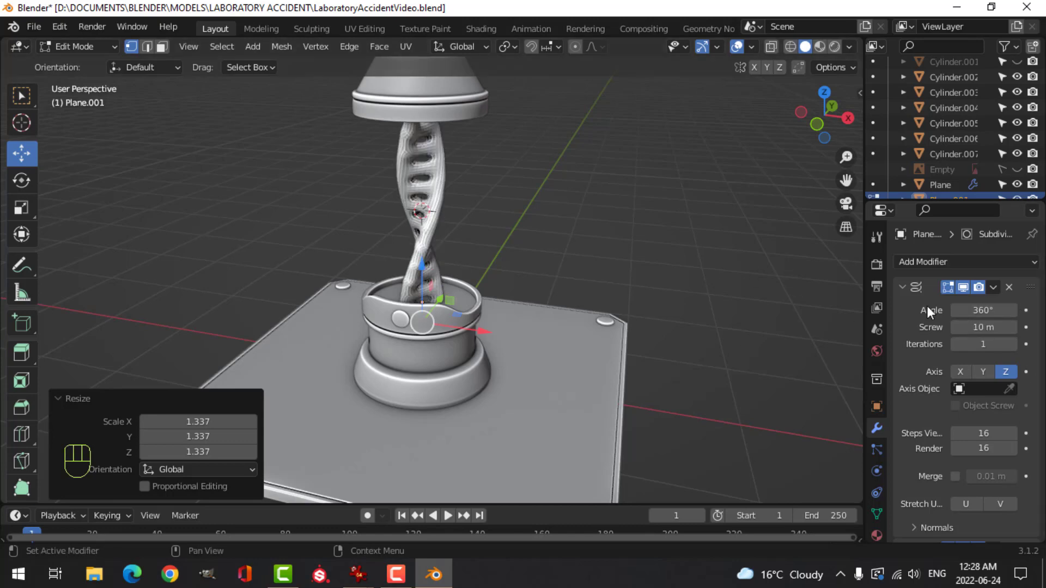
click(902, 287)
- Scale the helix's source mesh up by about 1.4 in Edit Mode and scale the helix object to 0.782 in Object Mode
key(s)
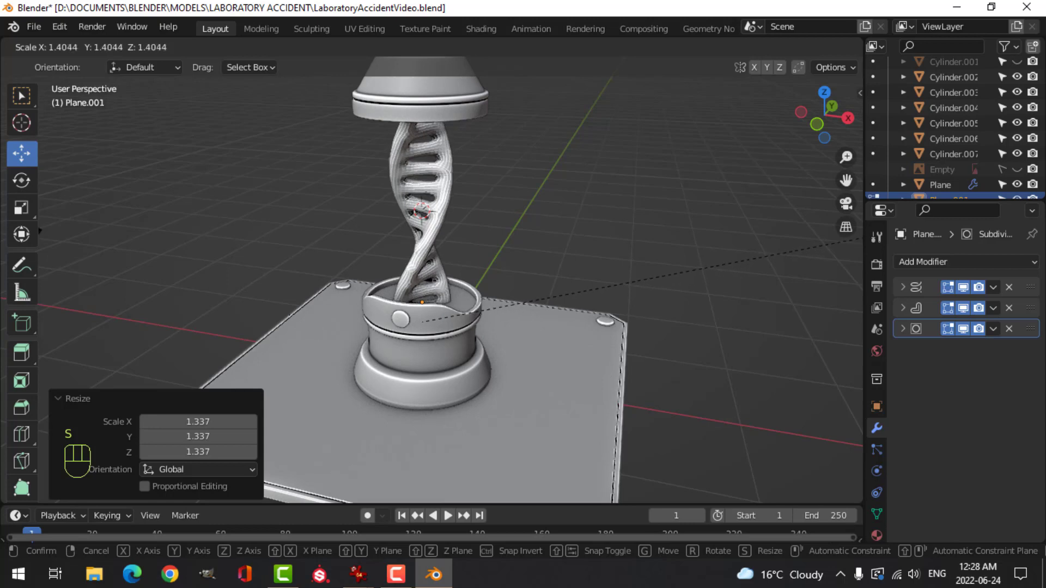
click(904, 240)
scroll(24, 267, down, 4)
middle_drag(465, 272, 500, 248)
scroll(451, 228, down, 4)
key(Tab)
key(s)
click(508, 303)
scroll(495, 299, up, 4)
- Add a Displace modifier to the helix and give it a new texture of type Clouds
click(954, 263)
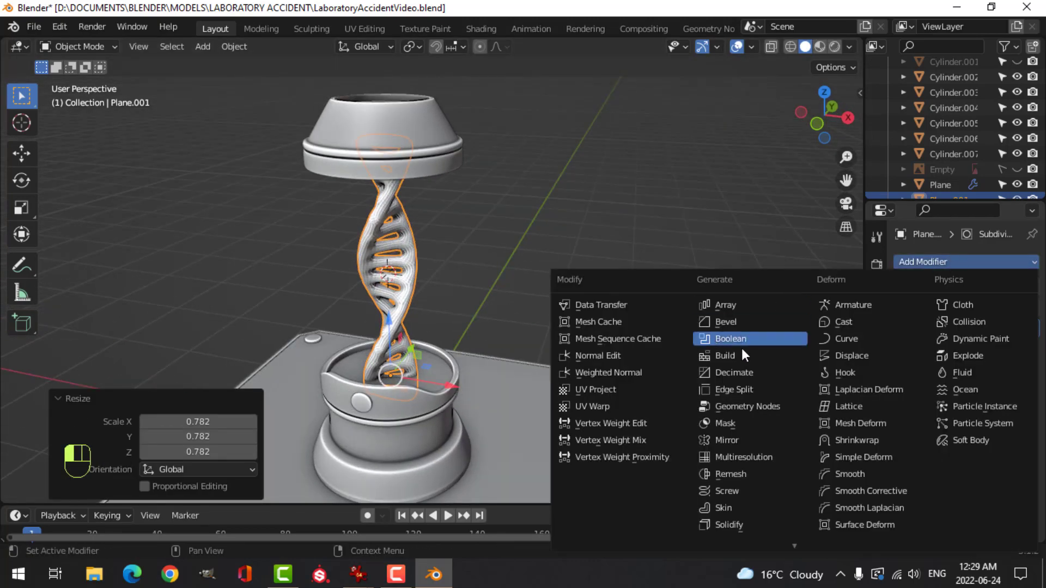
click(843, 357)
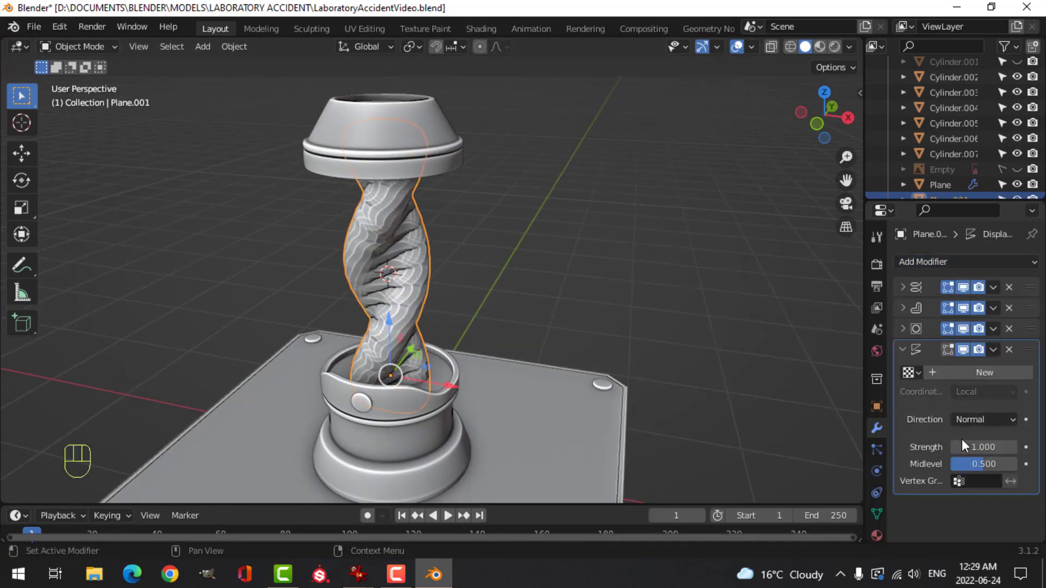
click(1002, 376)
click(1026, 375)
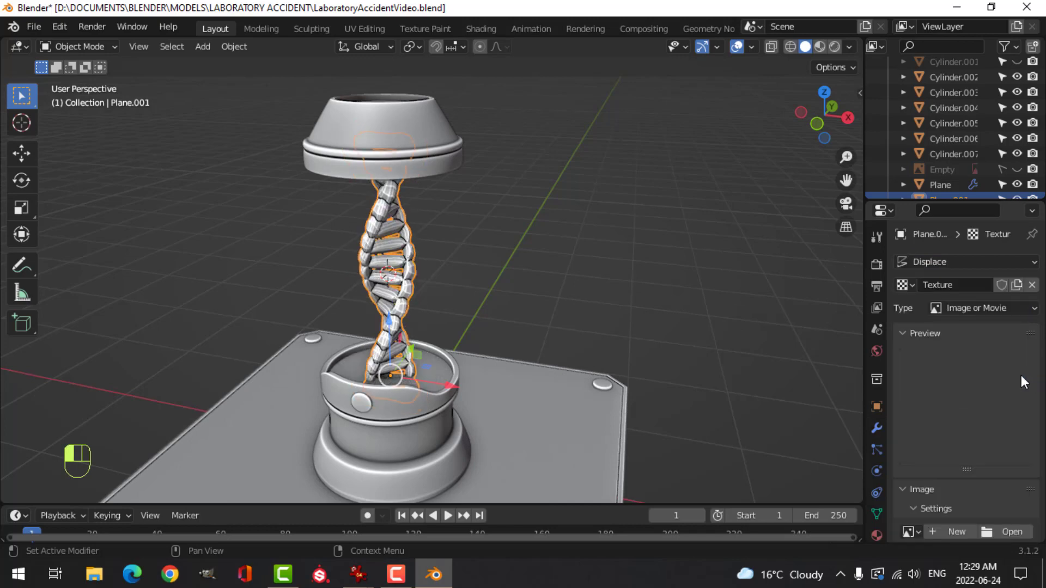
click(975, 309)
click(962, 360)
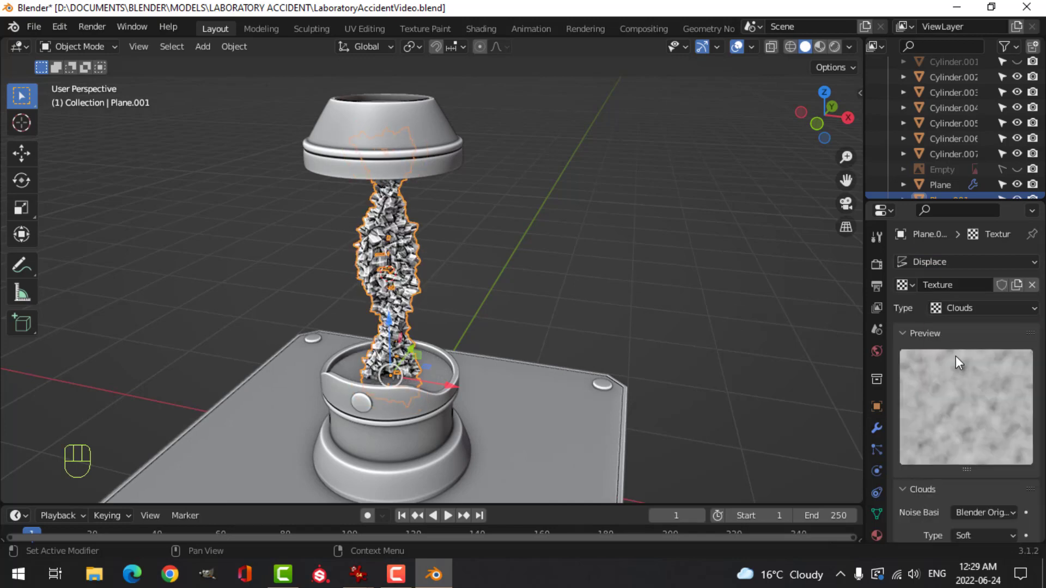
- Set the Displace modifier's strength to 0.340 and deselect the helix
click(878, 428)
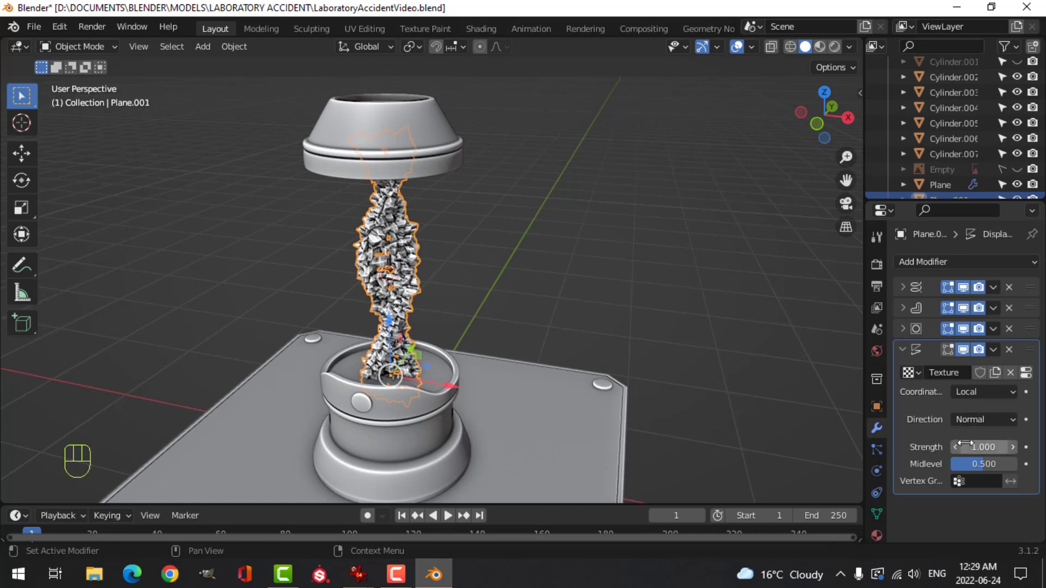
shift+drag(989, 448, 965, 447)
middle_drag(482, 338, 523, 329)
scroll(518, 325, down, 2)
key(alt+a)
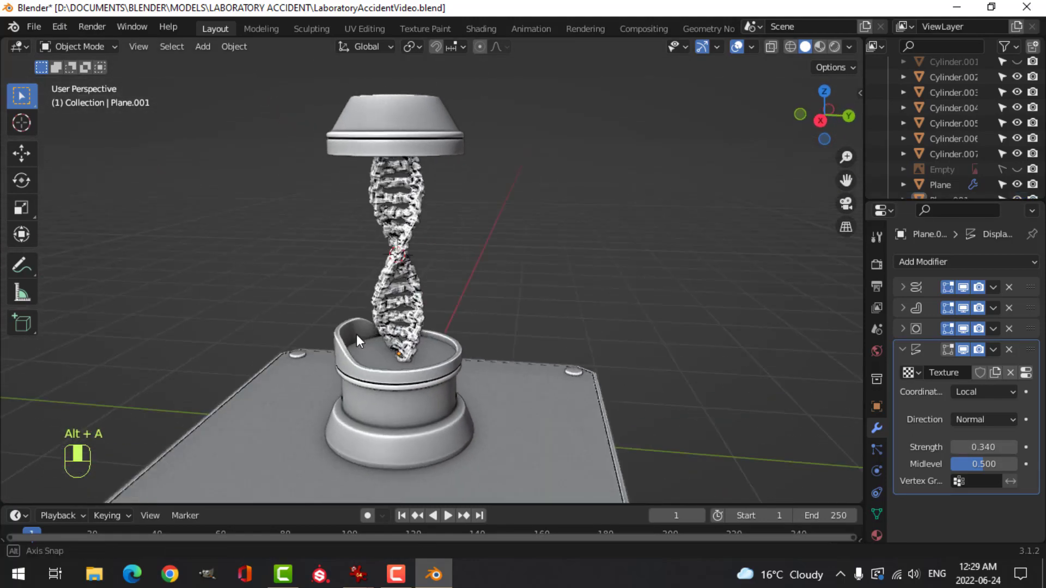
- Examine the perforated lid, the displaced helix and the whole container from several angles
middle_drag(356, 334, 468, 424)
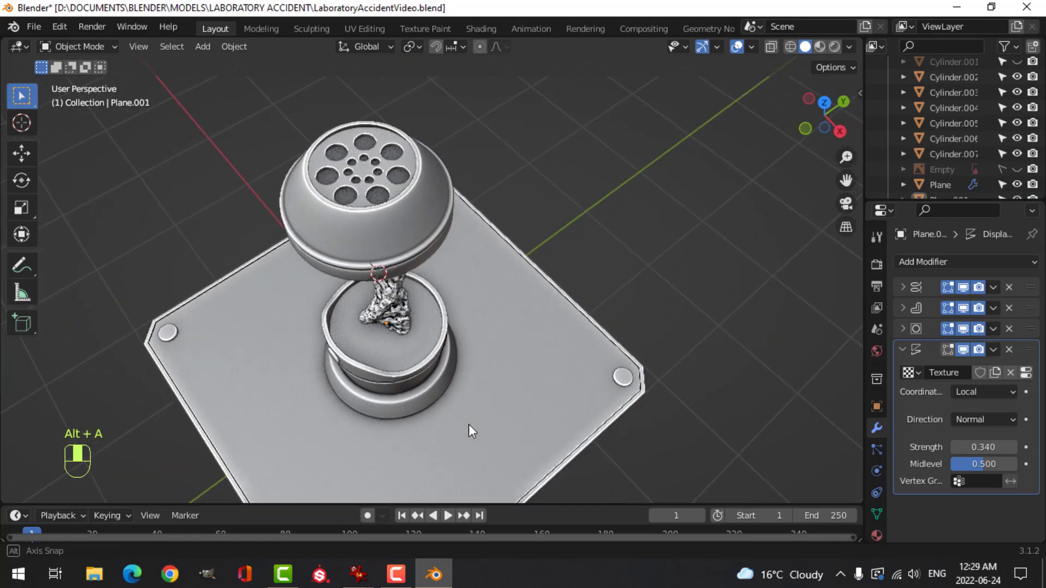
scroll(313, 158, up, 4)
shift+middle_drag(314, 157, 383, 311)
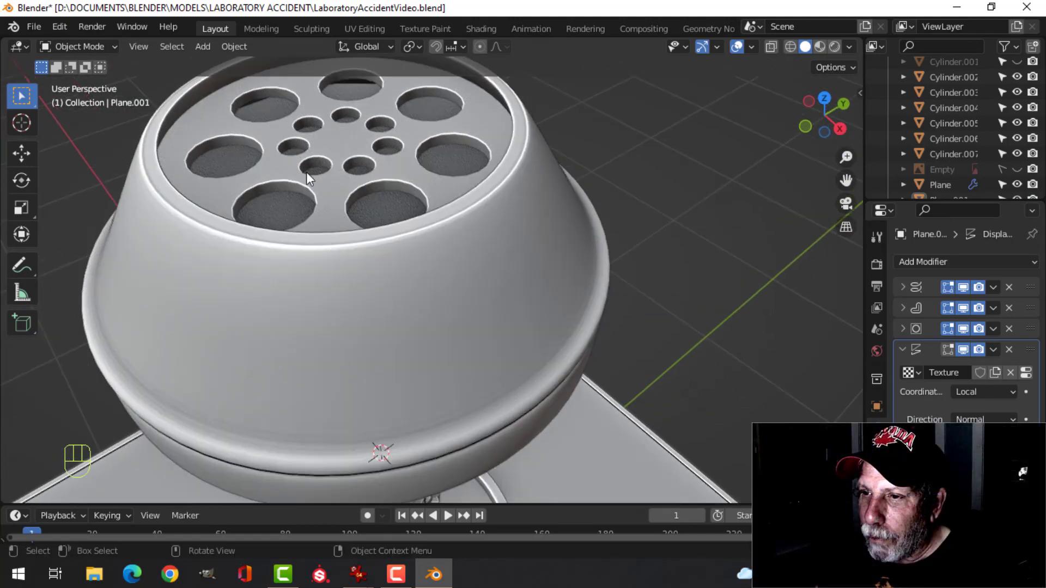
scroll(435, 302, down, 2)
middle_drag(492, 390, 466, 267)
scroll(411, 322, down, 4)
middle_drag(411, 321, 534, 324)
scroll(510, 322, up, 2)
scroll(587, 331, down, 2)
- Save the Blender file under its current name
key(ctrl+s)
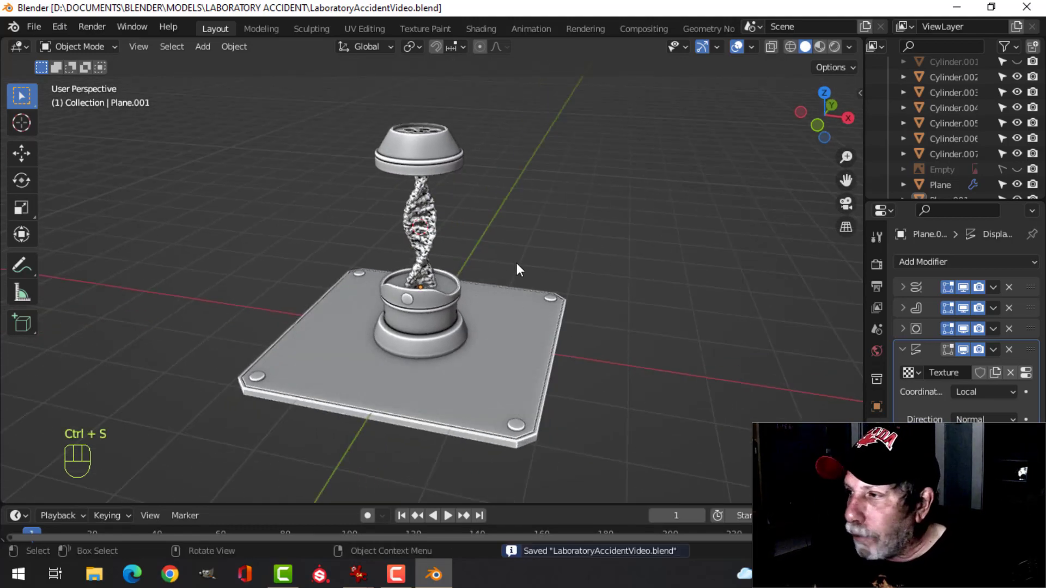
scroll(515, 252, up, 2)
scroll(517, 261, down, 2)
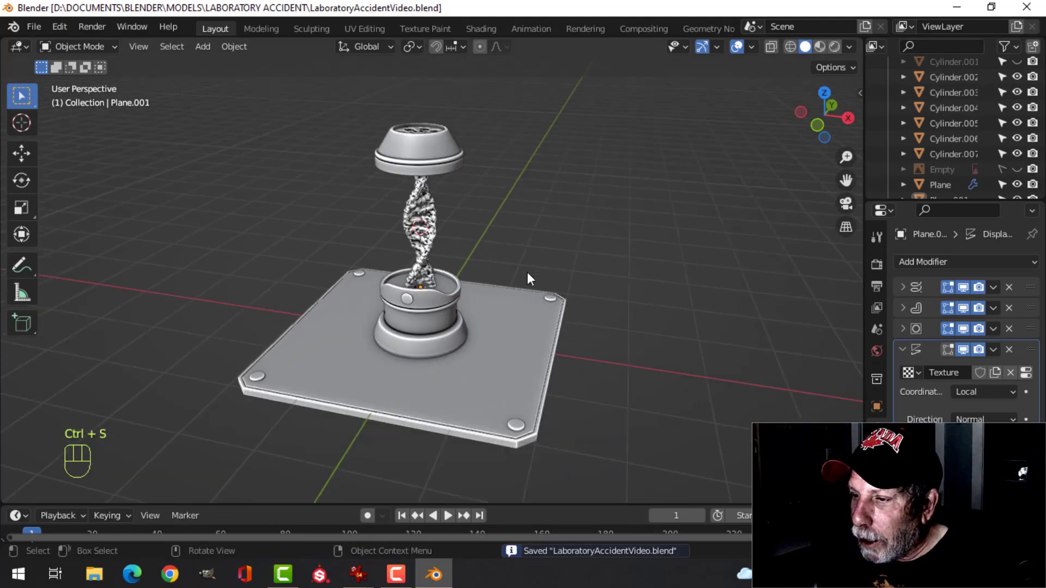
click(519, 333)
key(h)
click(551, 299)
key(h)
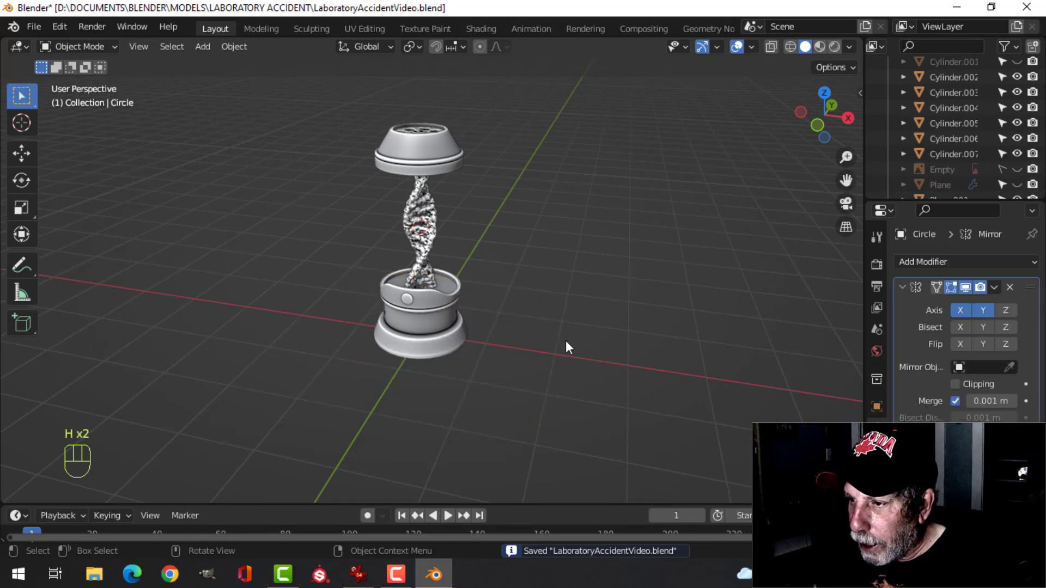
- Unhide all objects, and hide only the reference image, the base plate and its corner screws
key(alt+h)
key(alt+a)
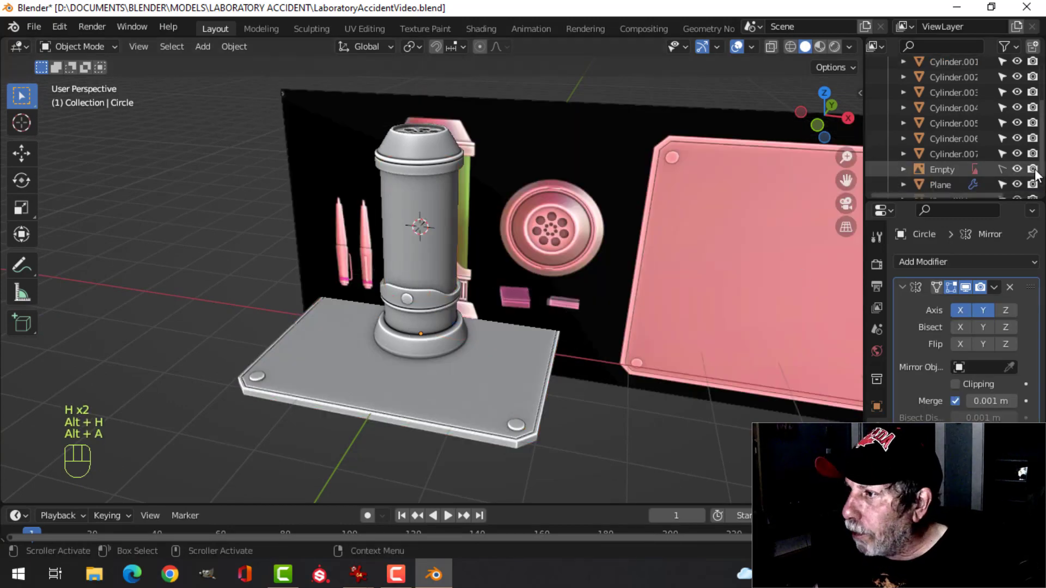
scroll(980, 164, down, 1)
click(1016, 155)
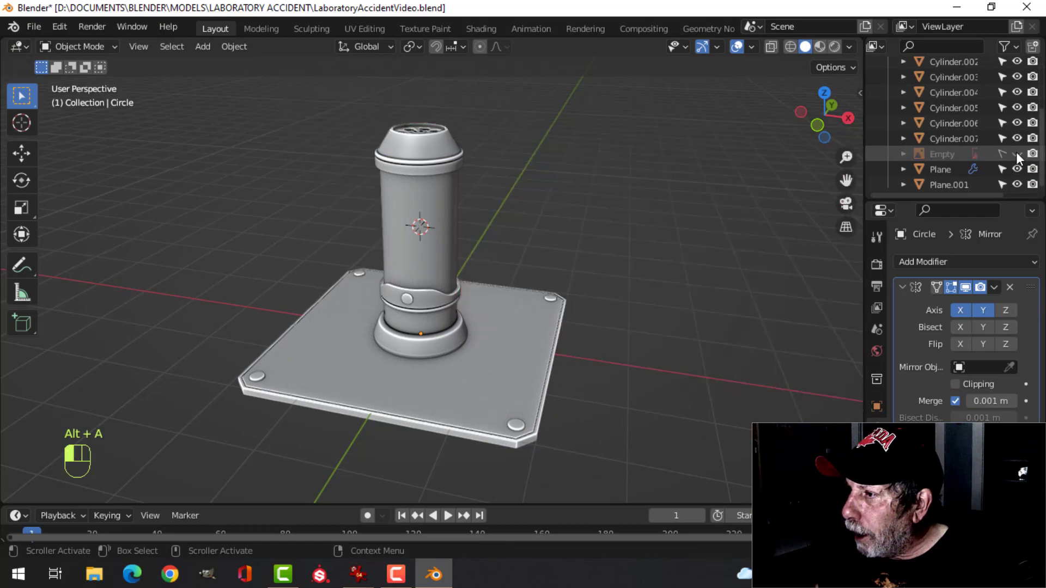
click(1016, 170)
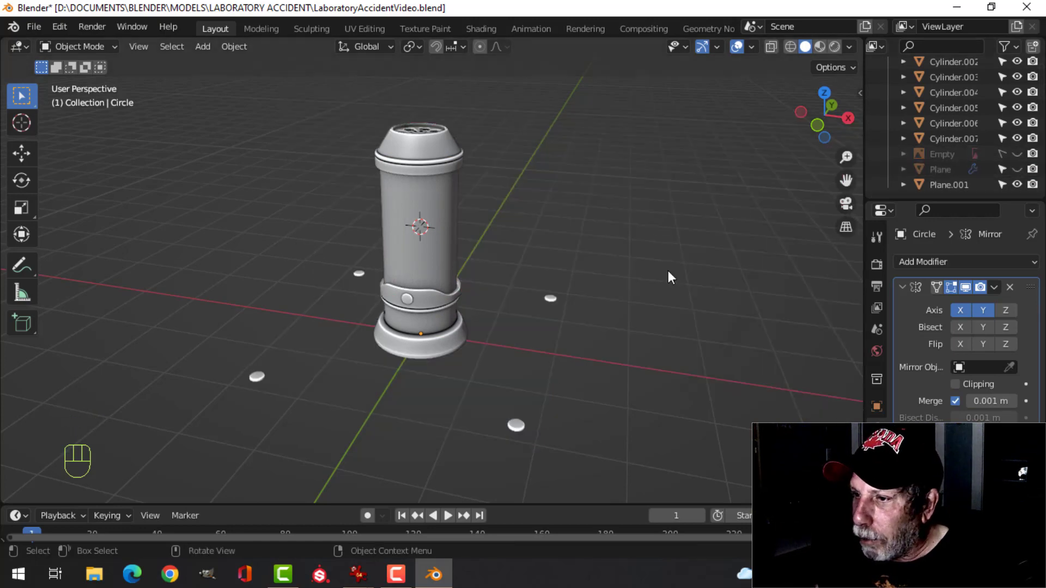
key(h)
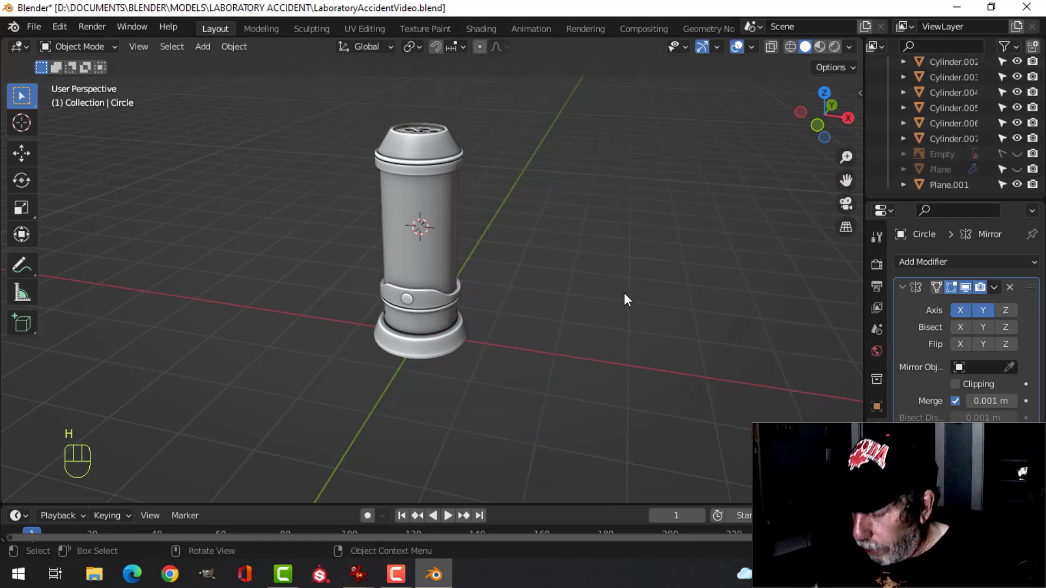
- Select all visible container and helix parts and move them to a new collection named Vial1
key(KP_1)
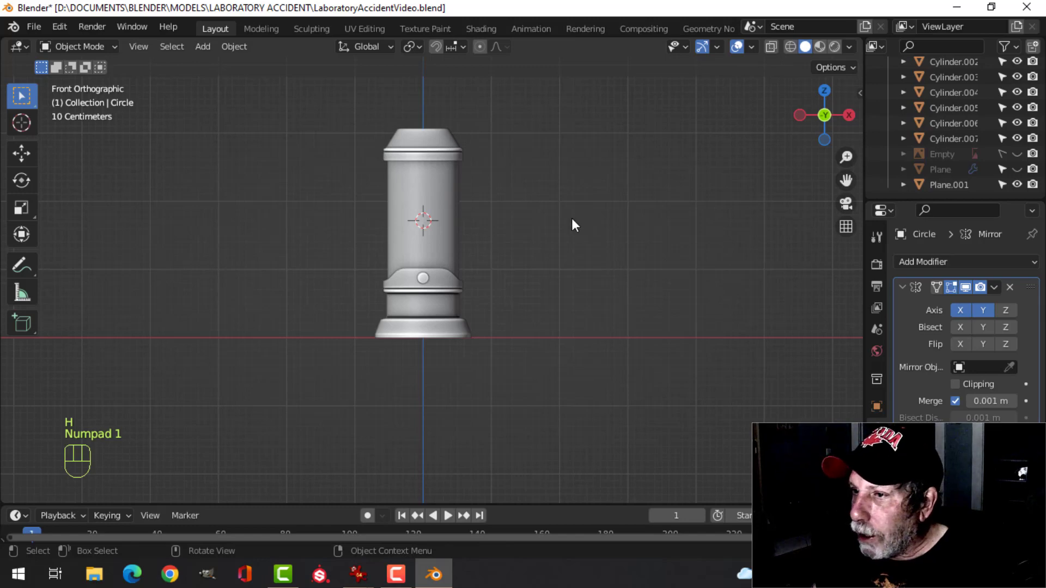
key(b)
drag(289, 96, 579, 420)
middle_drag(579, 420, 538, 328)
key(m)
click(538, 328)
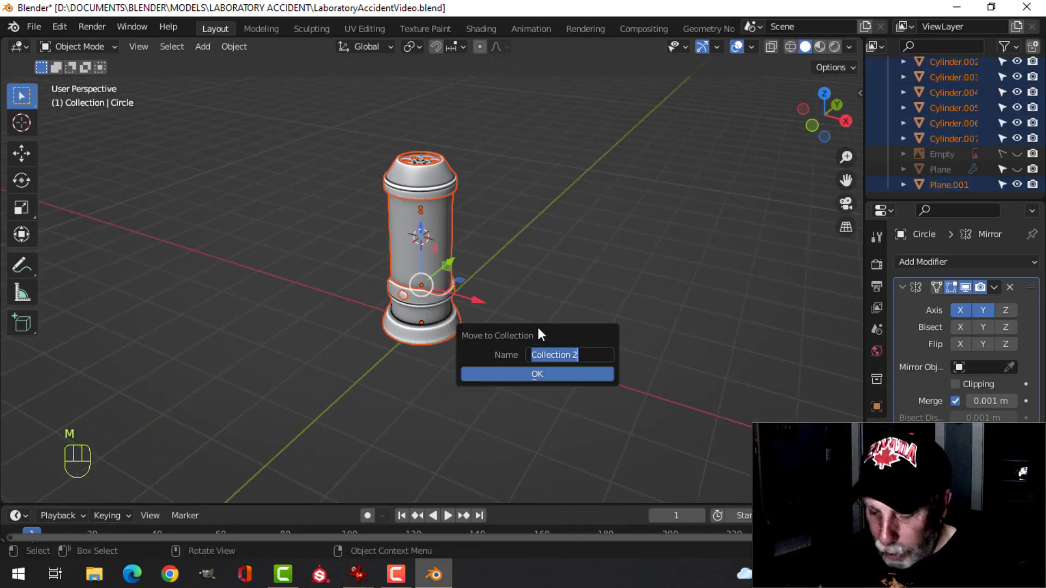
text(Vial1)
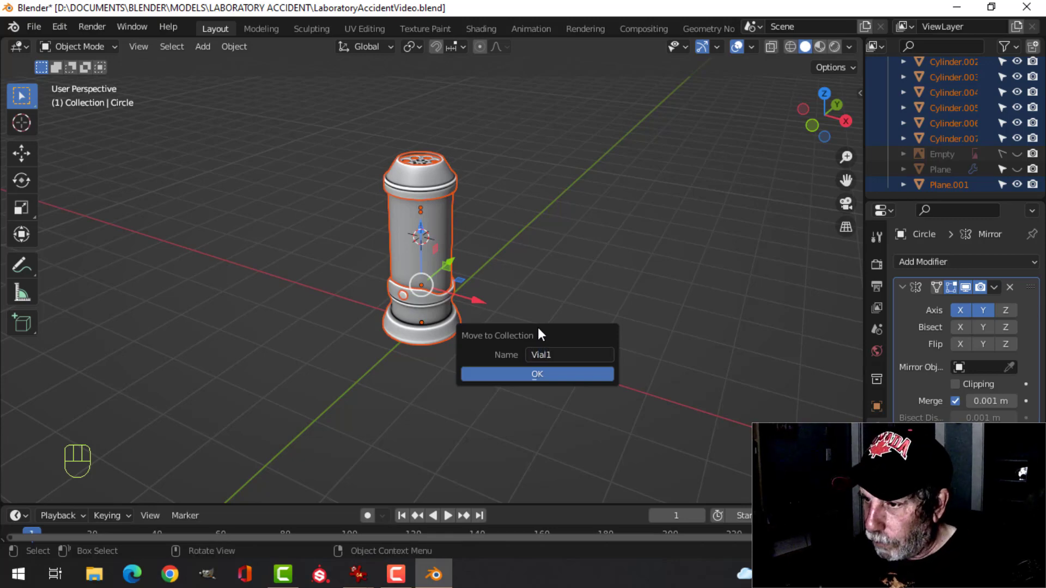
click(551, 373)
- Unhide all objects, deselect everything and collapse both collections in the Outliner
key(alt+h)
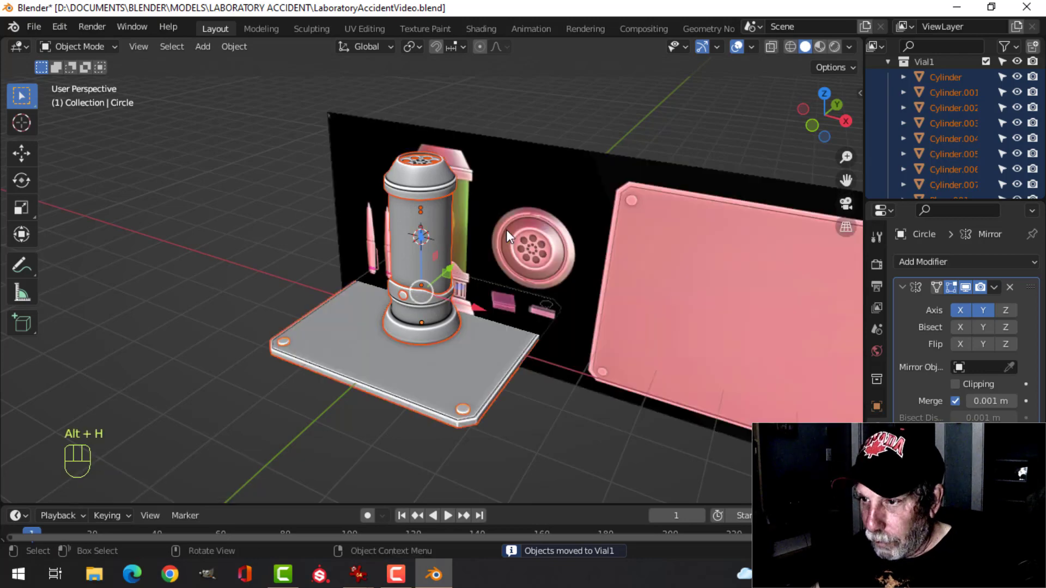
key(alt+a)
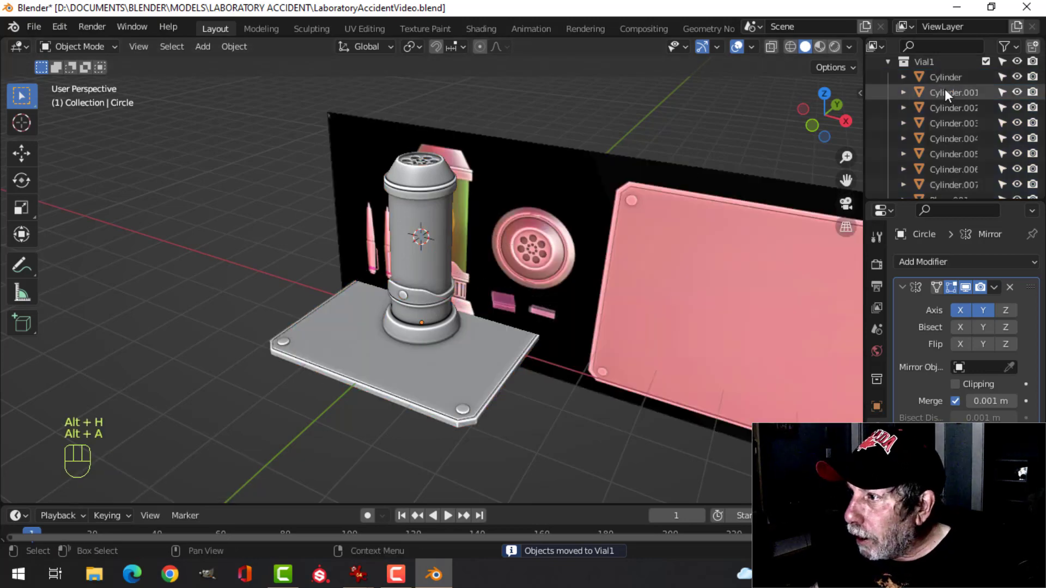
click(888, 61)
click(887, 80)
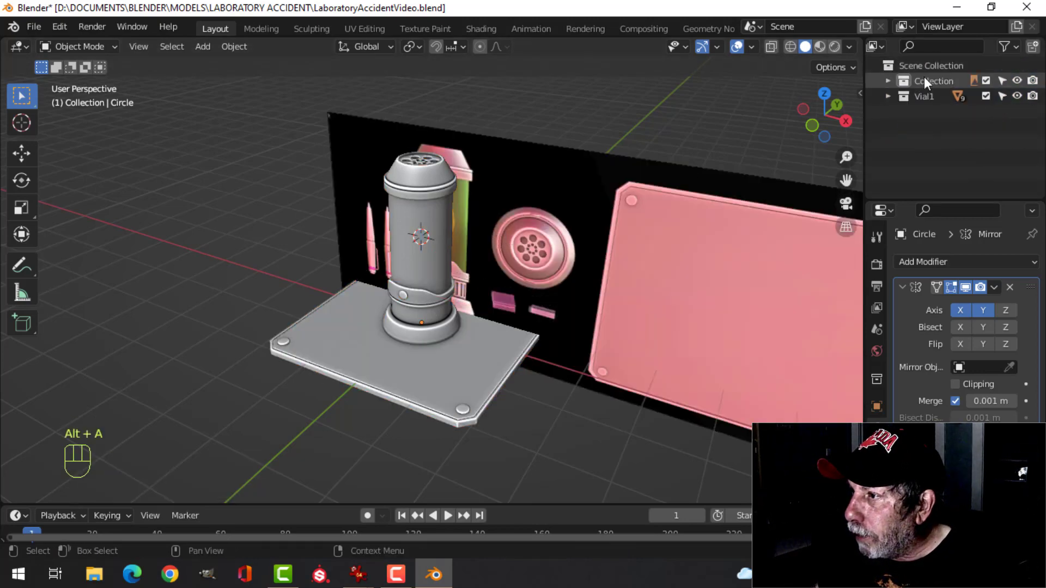
- Select all objects of the Vial1 collection, try moving the vial as one unit, and undo the move
click(922, 96)
right_click(923, 96)
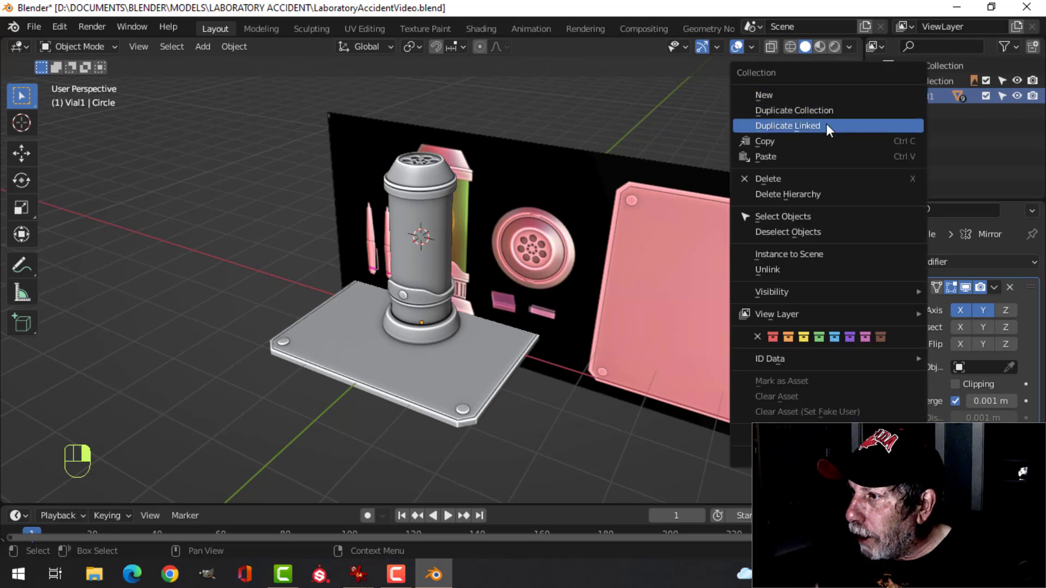
click(796, 217)
drag(477, 302, 324, 261)
key(ctrl+z)
- Deselect everything, hide the reference image and save the file
middle_drag(392, 240, 433, 229)
key(alt+a)
middle_drag(519, 280, 522, 198)
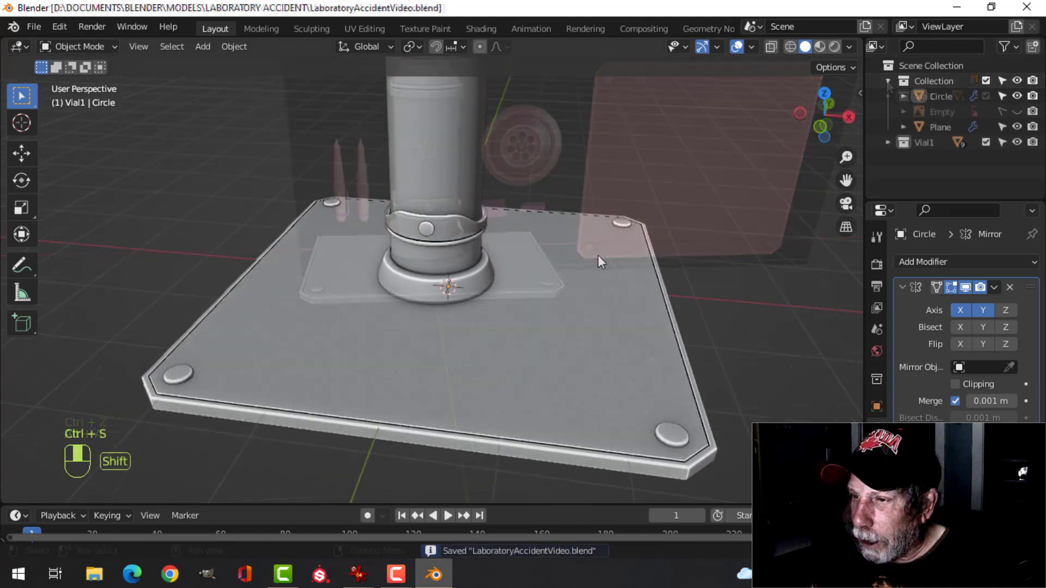
scroll(597, 255, down, 3)
middle_drag(597, 255, 561, 232)
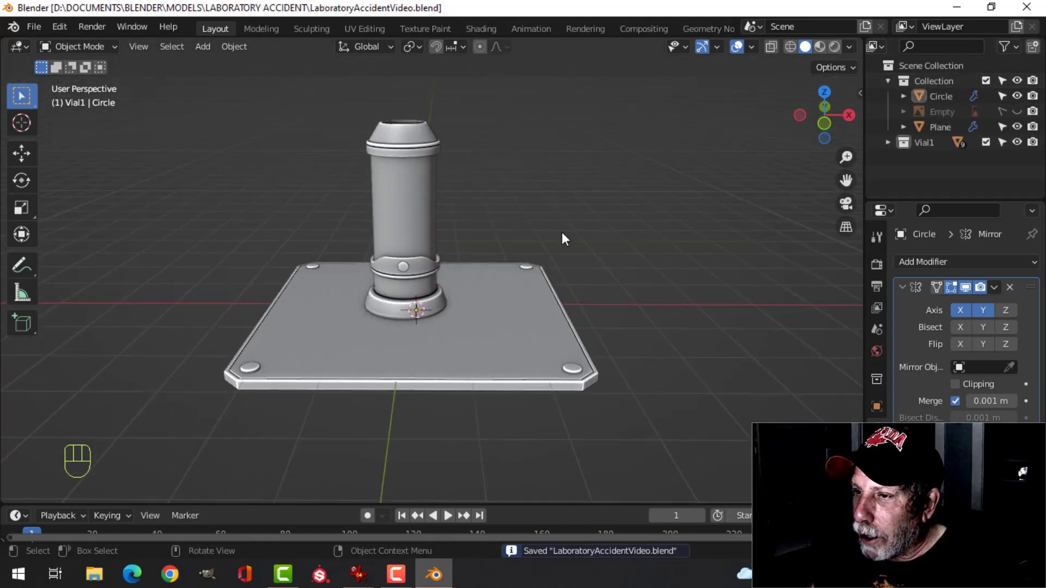
- Change the viewport's MatCap to a glossier light grey one and reopen the viewport shading settings
click(849, 46)
click(835, 120)
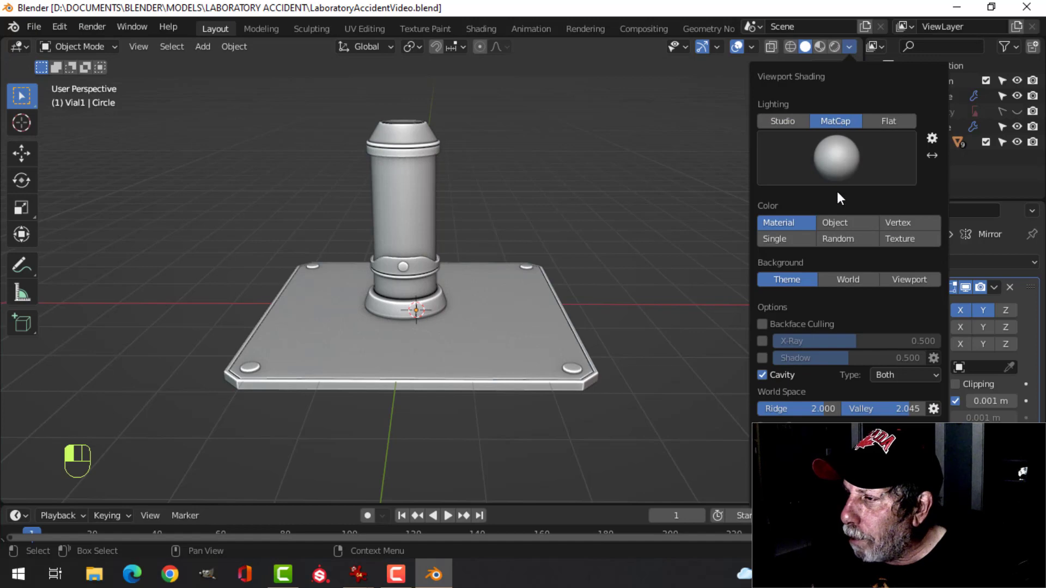
click(844, 170)
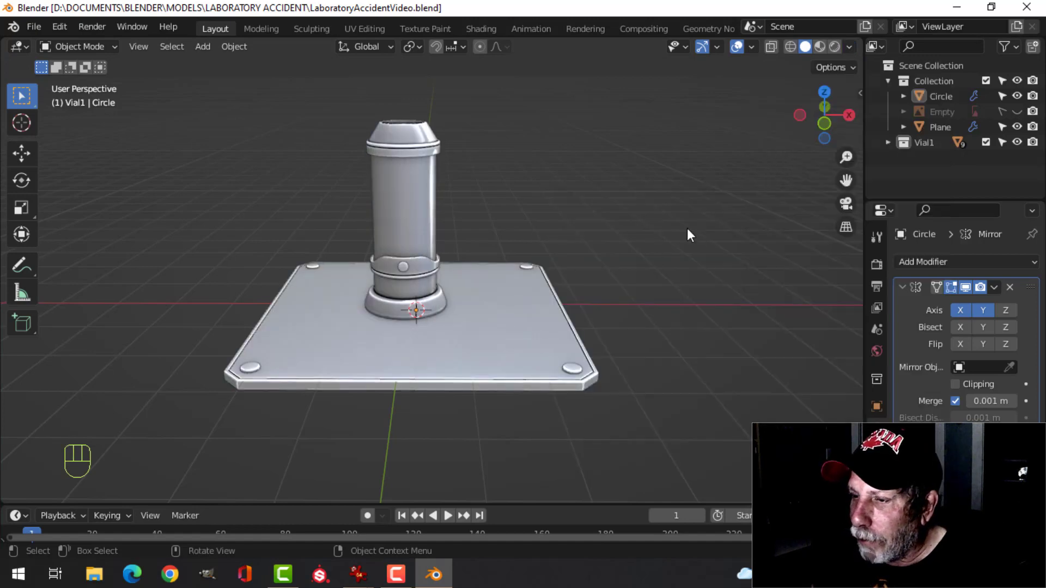
click(850, 47)
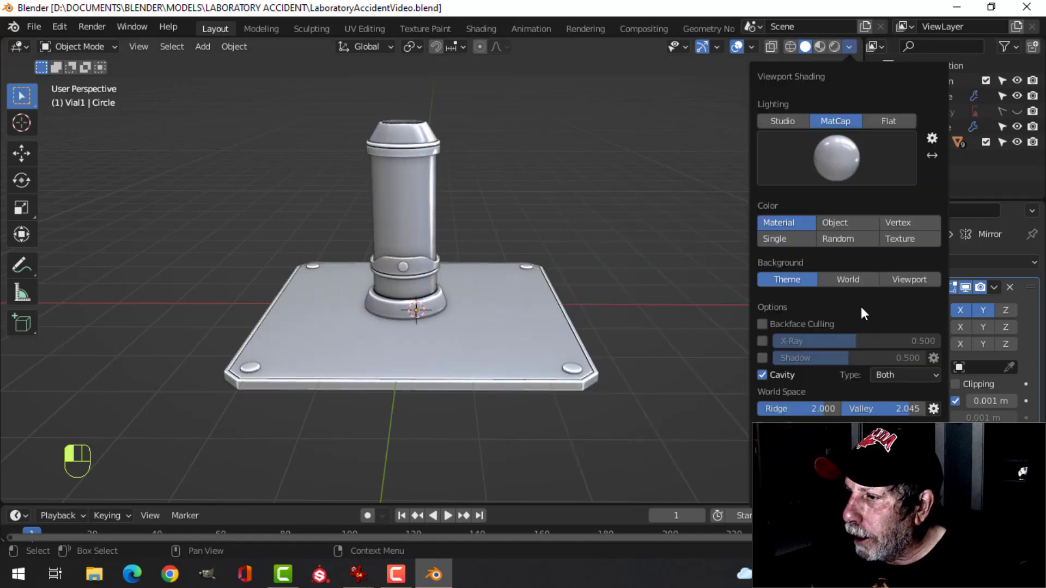
- Set the solid viewport shading to colour models by Object
click(839, 223)
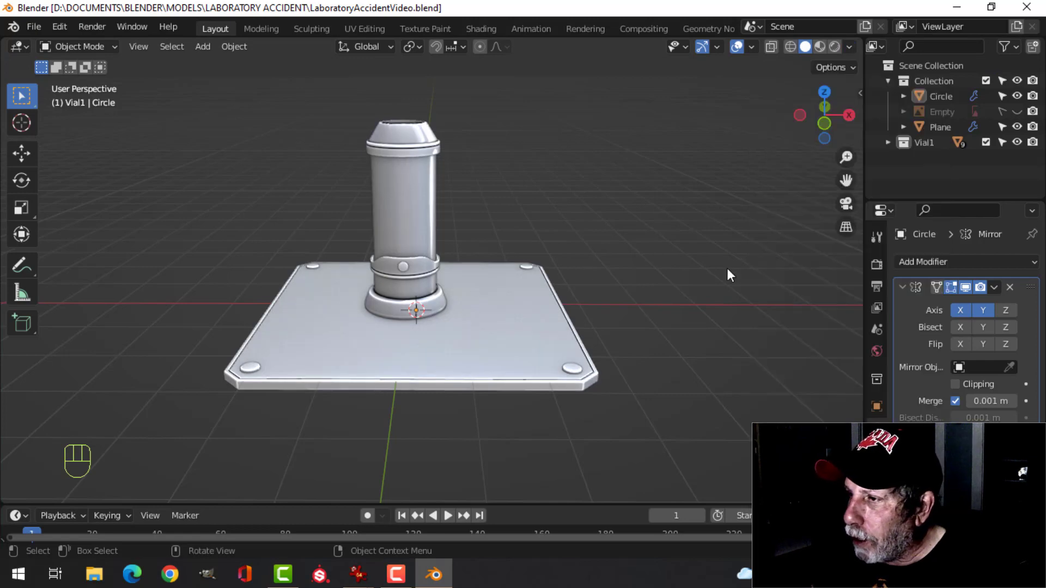
scroll(727, 269, up, 4)
scroll(723, 244, down, 6)
scroll(688, 227, up, 2)
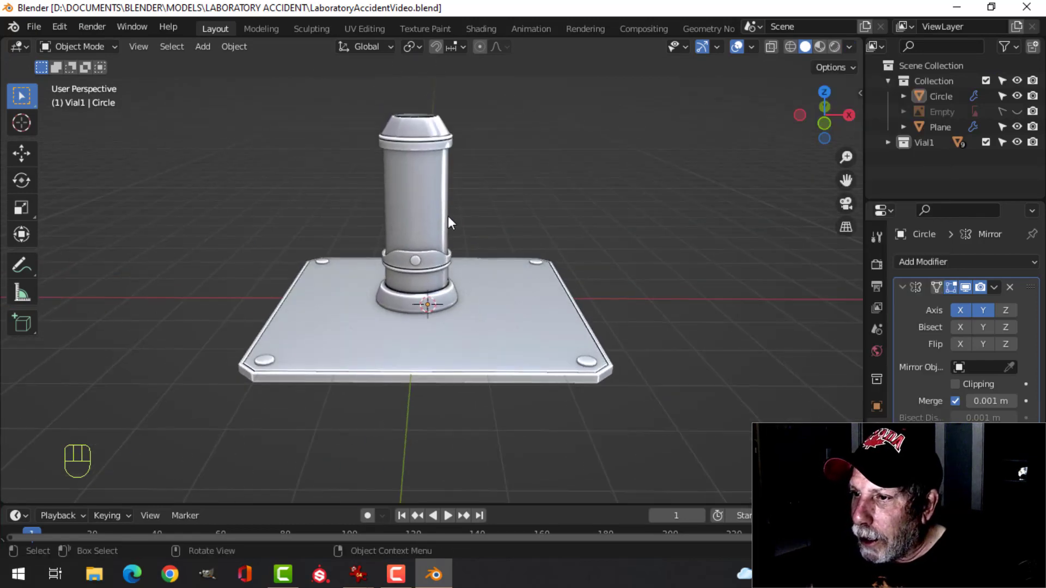
- Give the vial's glass cylinder a bright green viewport display colour with hue 0.317 and saturation 0.933
click(447, 216)
scroll(755, 294, down, 3)
middle_drag(742, 299, 697, 297)
scroll(681, 296, up, 3)
shift+middle_drag(576, 289, 642, 275)
click(876, 406)
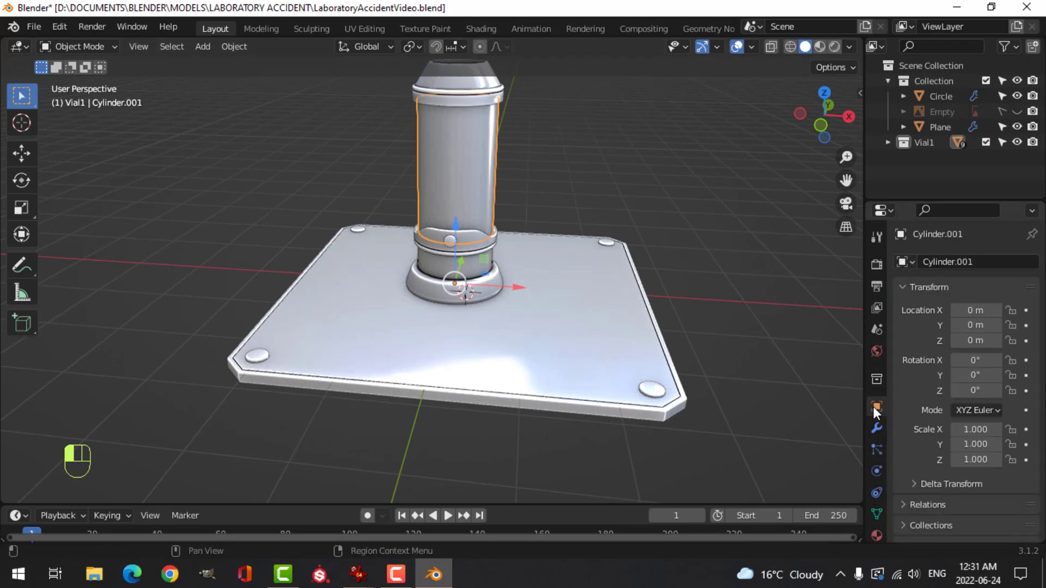
scroll(923, 434, down, 5)
click(906, 492)
scroll(948, 485, down, 5)
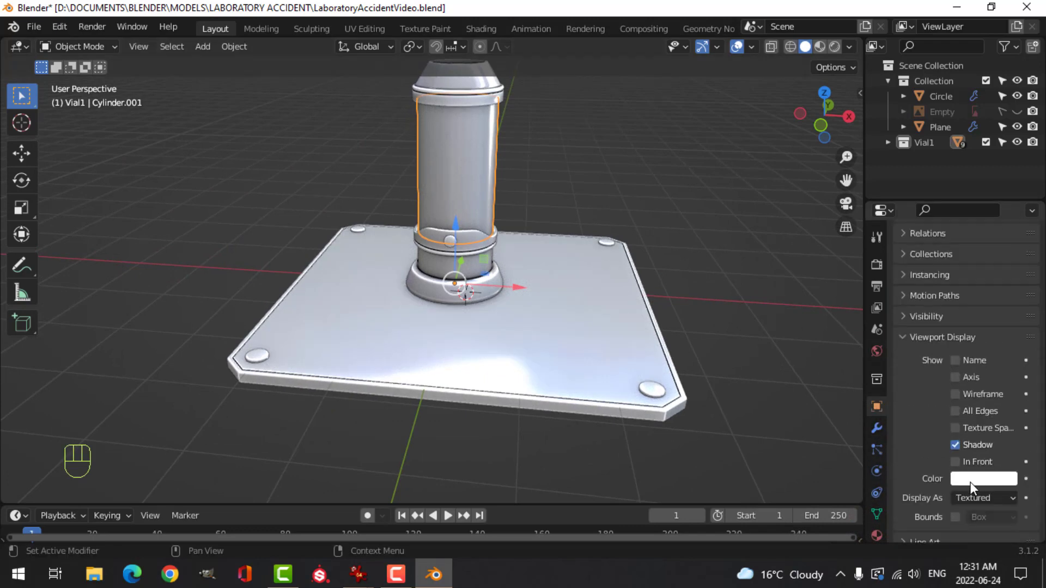
click(972, 478)
drag(917, 327, 899, 303)
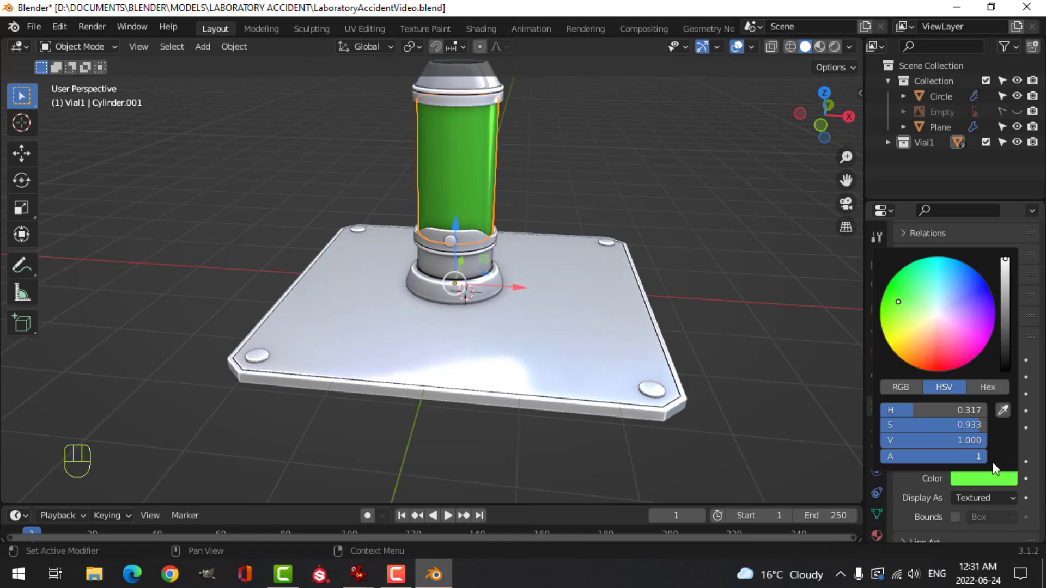
- Make the glass cylinder's display colour semi-transparent with an alpha of 0.5, then deselect everything
click(967, 479)
drag(975, 456, 938, 456)
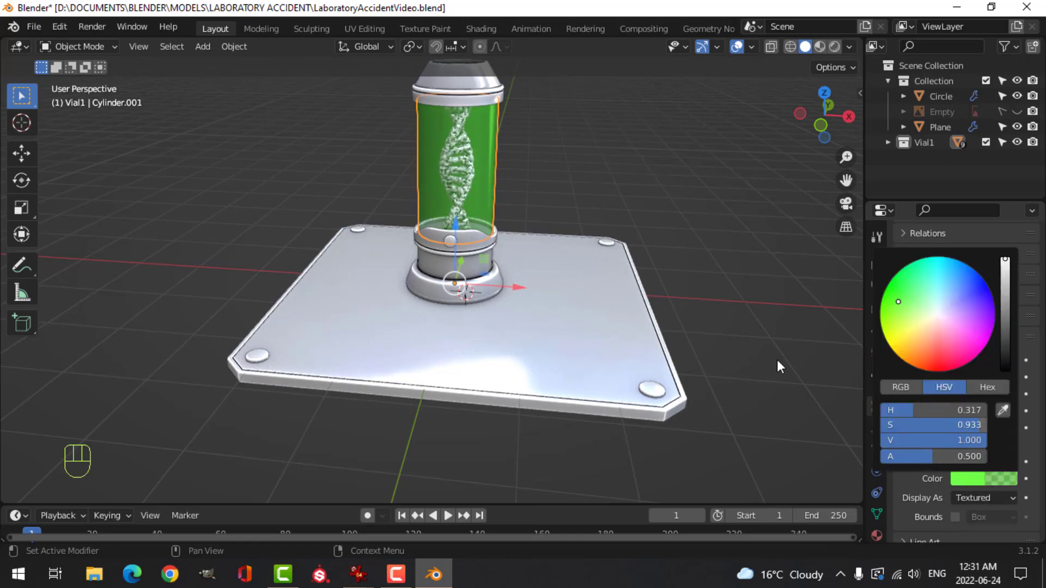
key(alt+a)
- Give the DNA helix inside the vial a yellow-orange viewport display colour with hue 0.081 and saturation 0.995
scroll(531, 251, up, 6)
middle_drag(522, 244, 459, 216)
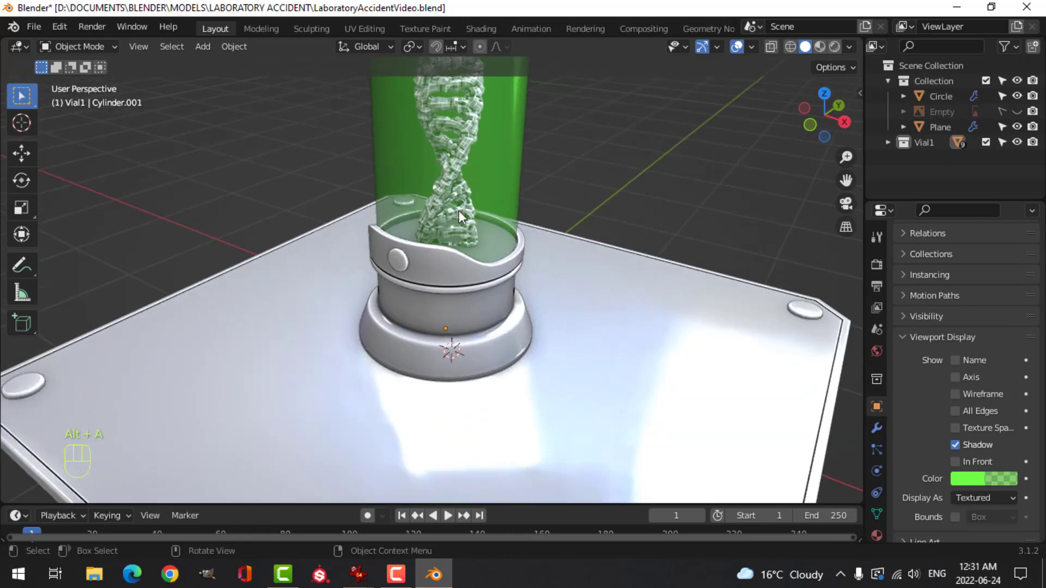
click(469, 202)
click(465, 154)
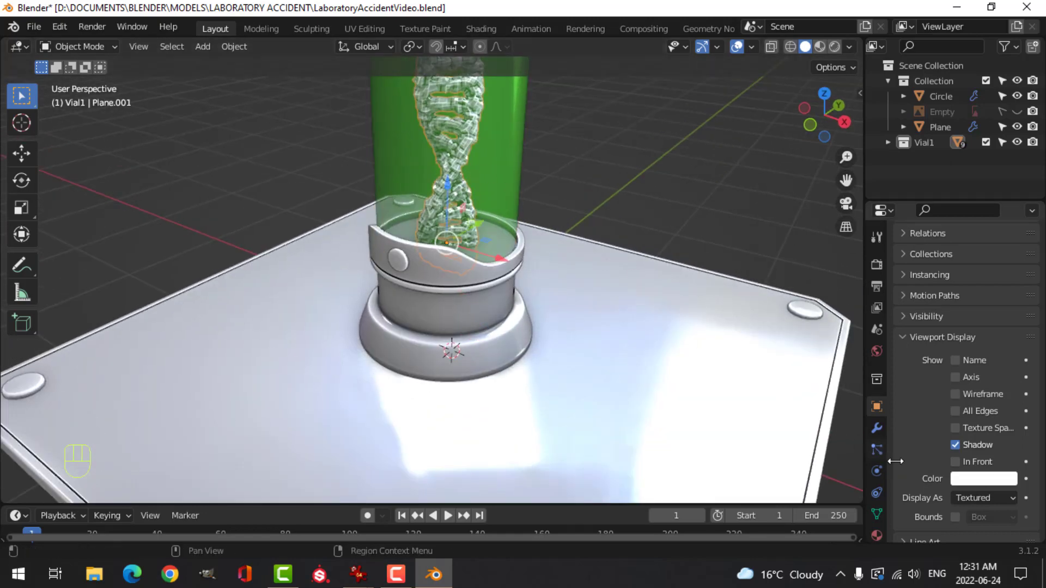
click(978, 479)
click(895, 355)
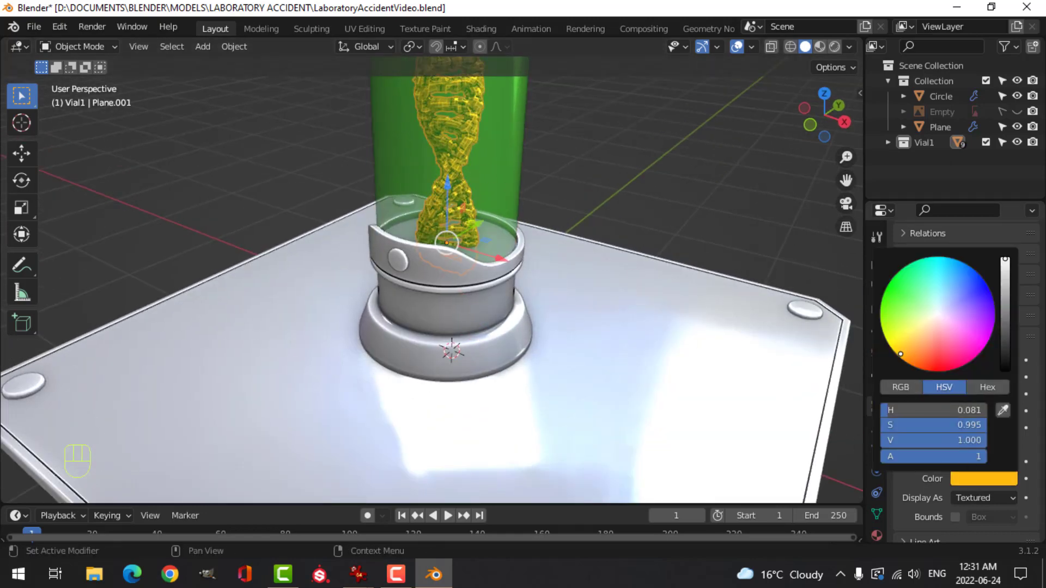
mouse_move(515, 312)
middle_down()
mouse_move(574, 304)
mouse_move(561, 318)
mouse_move(588, 313)
middle_up()
scroll(574, 304, down, 3)
key(alt+a)
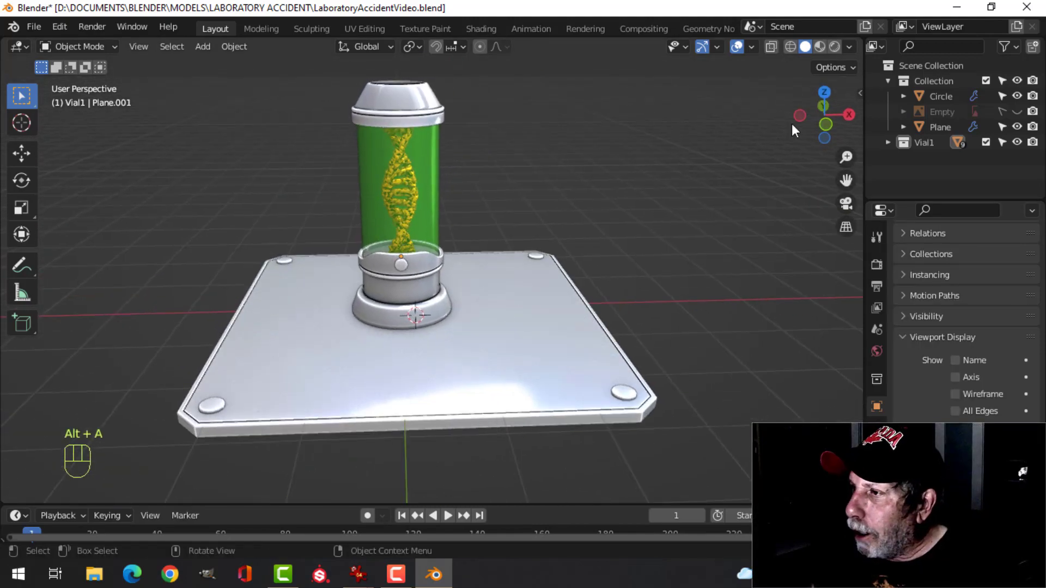
- Change the viewport MatCap to the glossy pink sphere
click(848, 47)
click(843, 156)
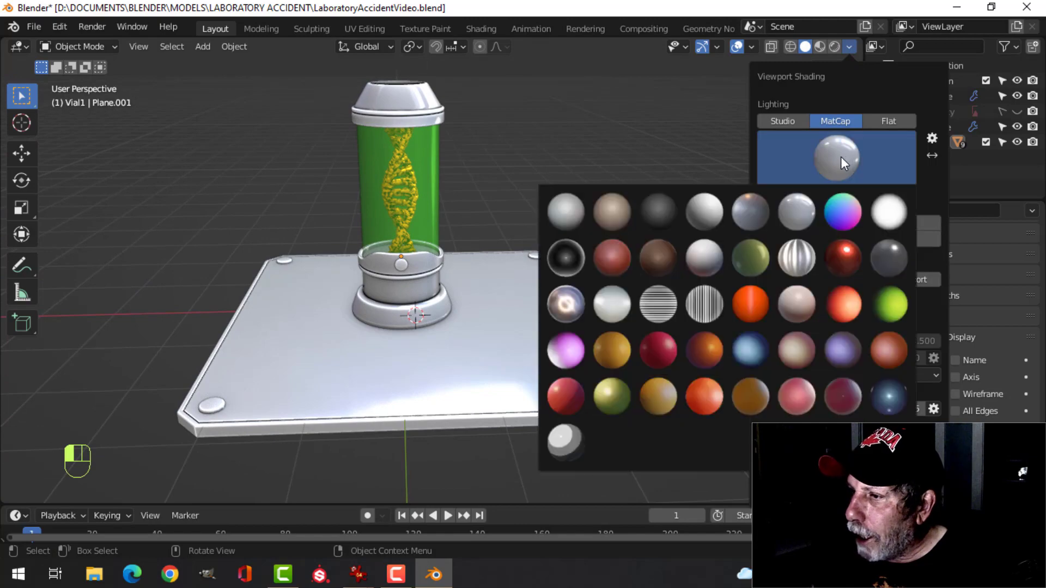
click(799, 403)
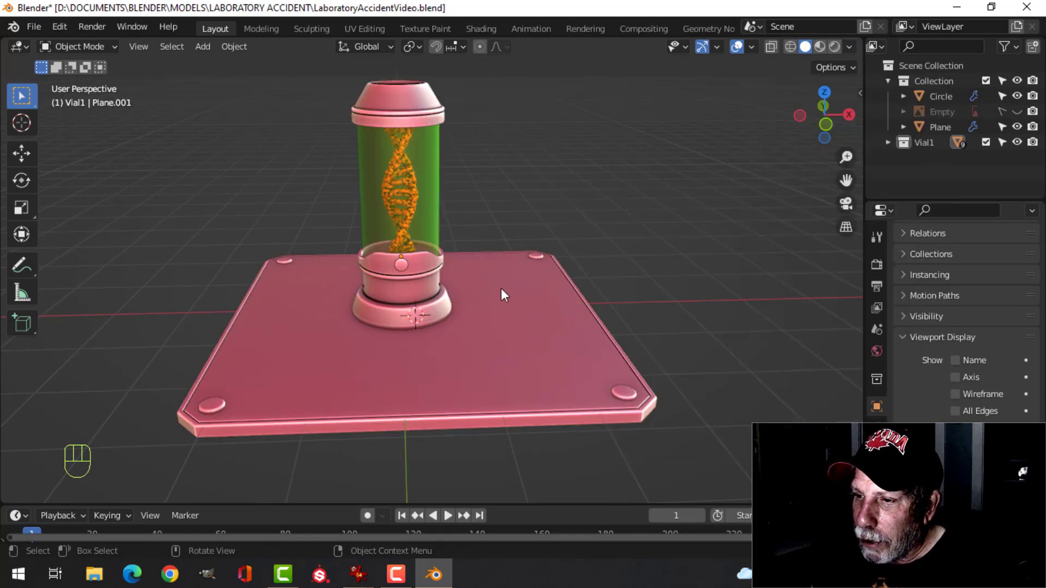
- Select the vial's base and unhide the reference image in the front orthographic view
scroll(506, 281, up, 3)
shift+middle_drag(509, 273, 612, 238)
middle_drag(613, 238, 621, 267)
middle_drag(669, 318, 473, 270)
click(384, 248)
key(KP_1)
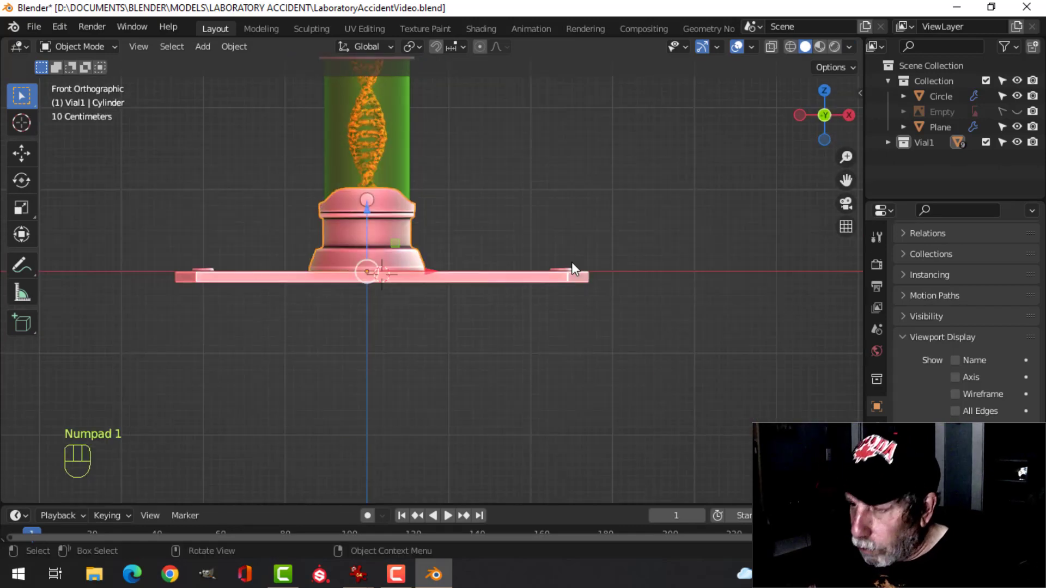
click(1017, 112)
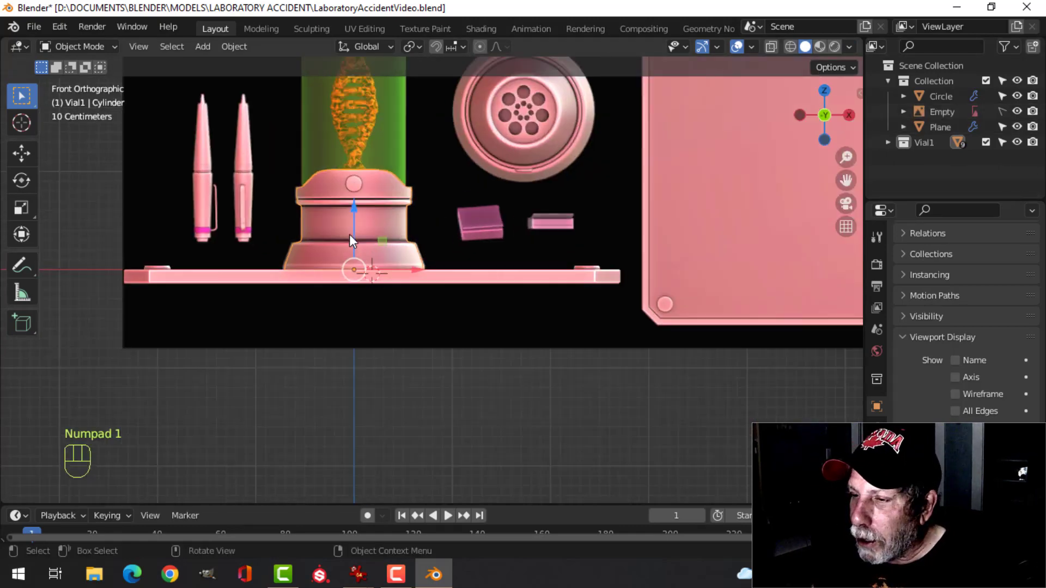
- Open the base mesh for editing in wireframe display and select the face loop around its middle band
scroll(370, 234, up, 2)
key(Tab)
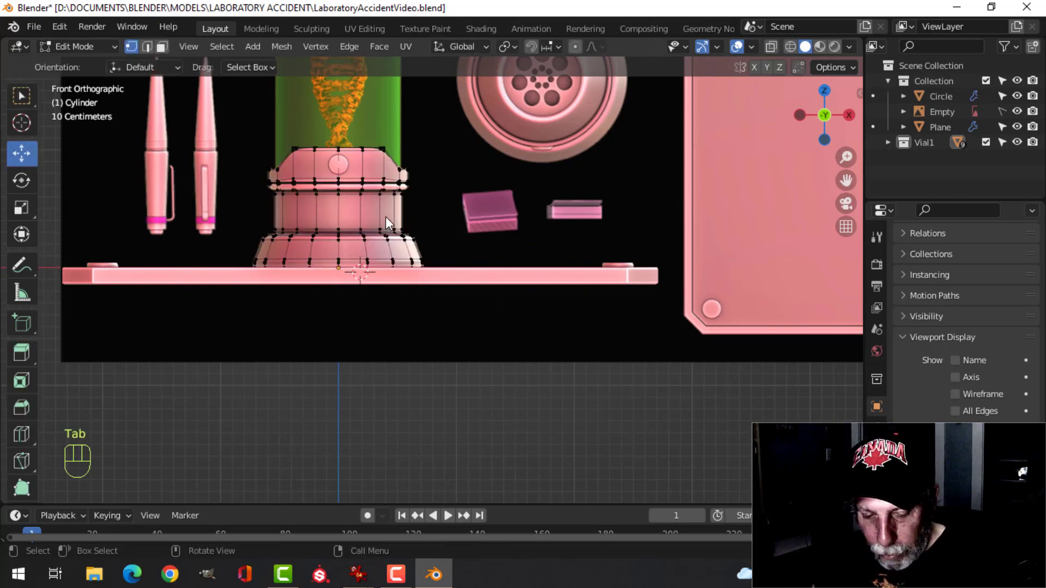
key(z)
click(263, 216)
mouse_move(366, 226)
shift+middle_down()
mouse_move(443, 247)
mouse_move(452, 237)
shift+middle_up()
scroll(443, 246, up, 3)
scroll(465, 234, up, 2)
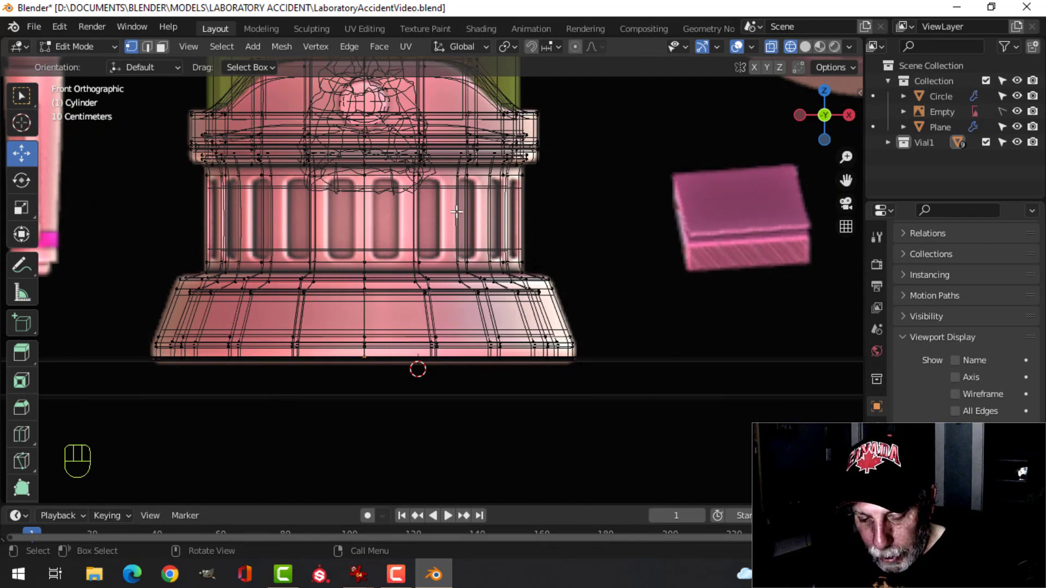
alt+shift+click(416, 216)
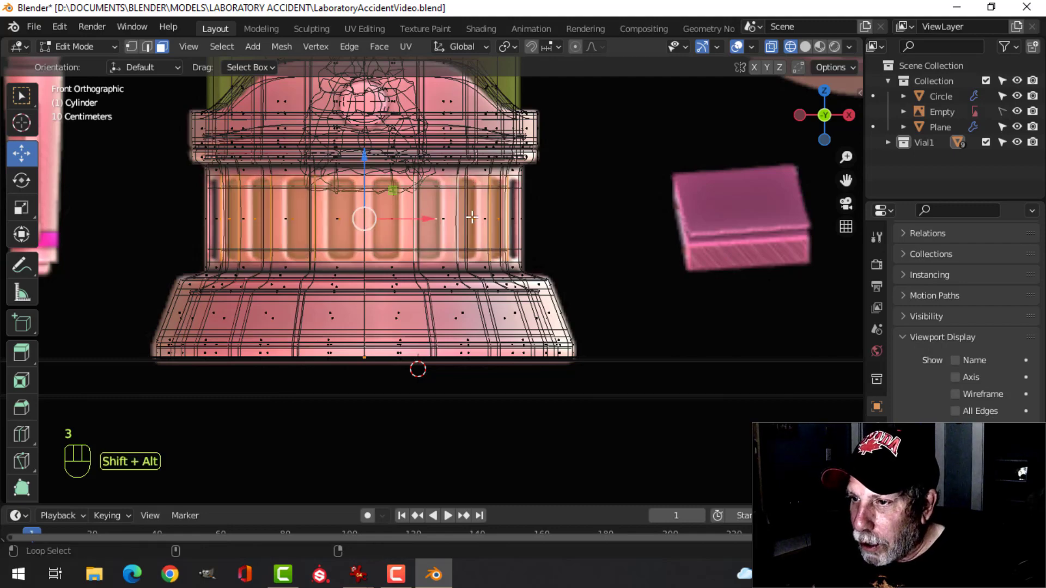
- Return to solid display and switch the viewport lighting to Studio
key(z)
click(547, 222)
middle_drag(547, 223, 492, 228)
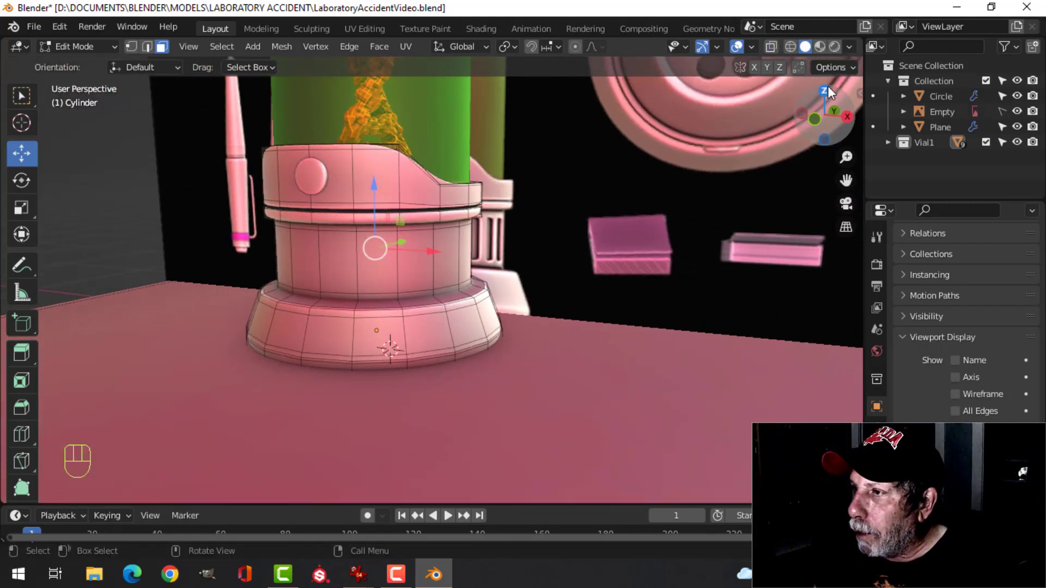
click(848, 46)
click(779, 112)
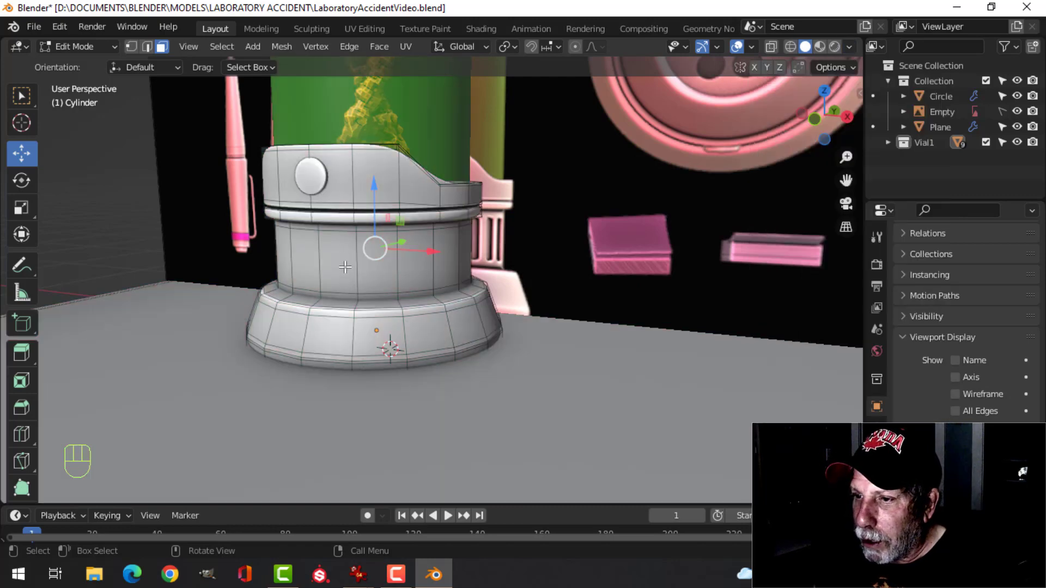
- Select the face loop around the base's middle band and inset its faces individually by about 0.03 m
key(alt+a)
alt+click(358, 257)
middle_drag(374, 262, 498, 294)
scroll(427, 287, up, 2)
key(i)
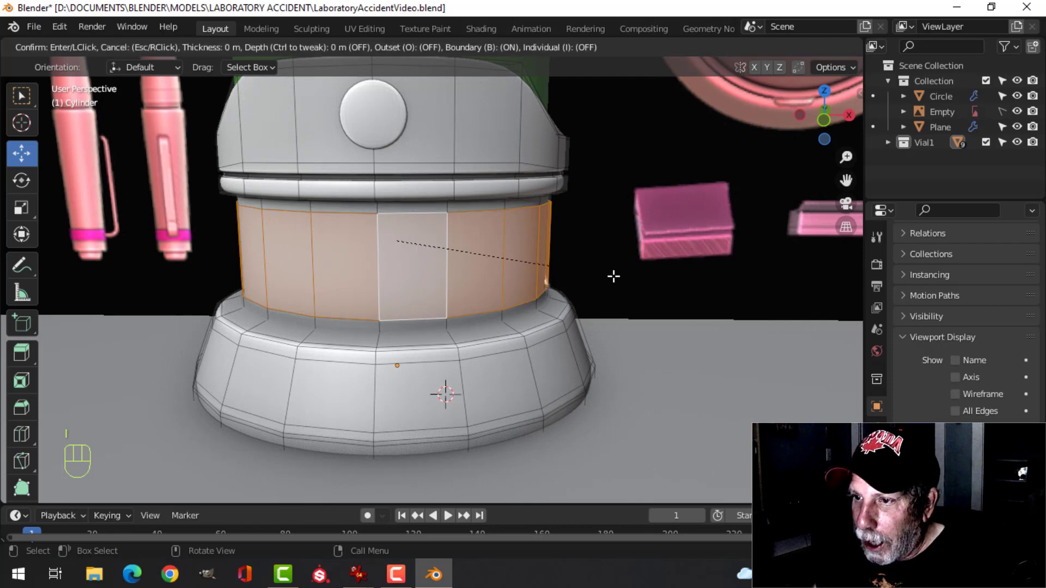
key(i)
click(604, 277)
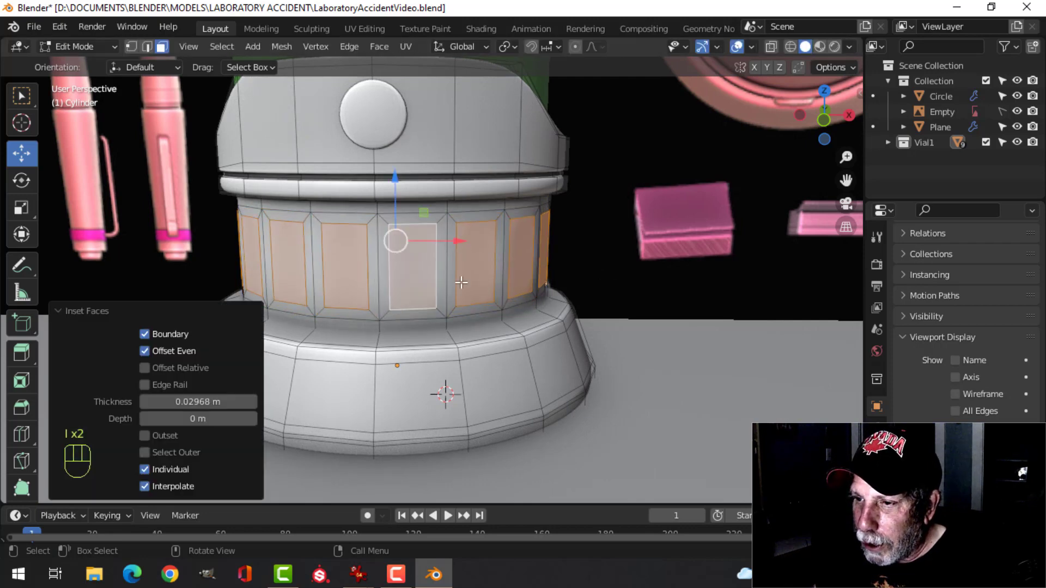
- Crease the inset faces' edges to 1.0, then extrude the faces and shrink them inward by about 0.019 m
key(shift+e)
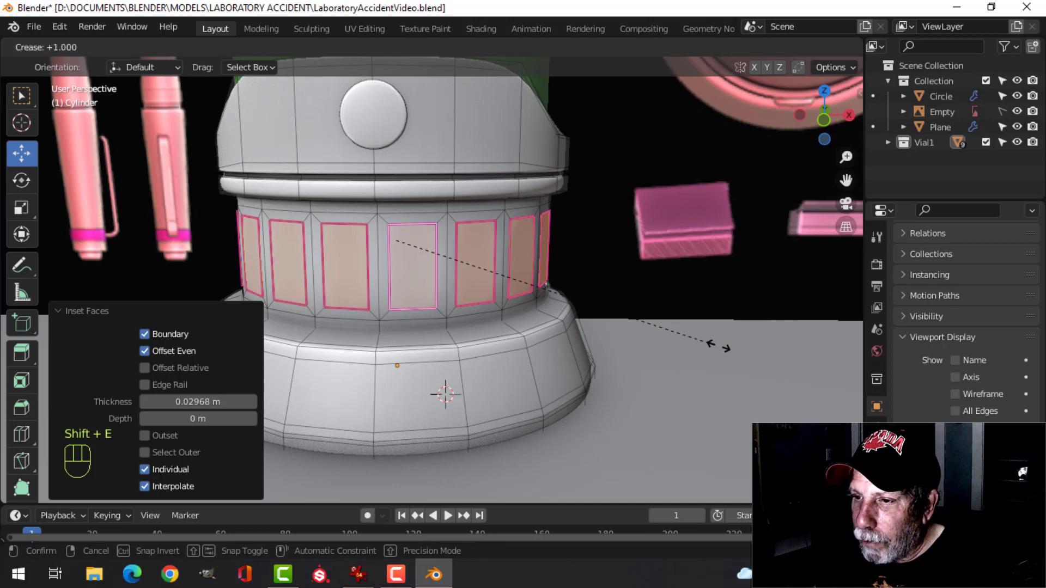
click(838, 381)
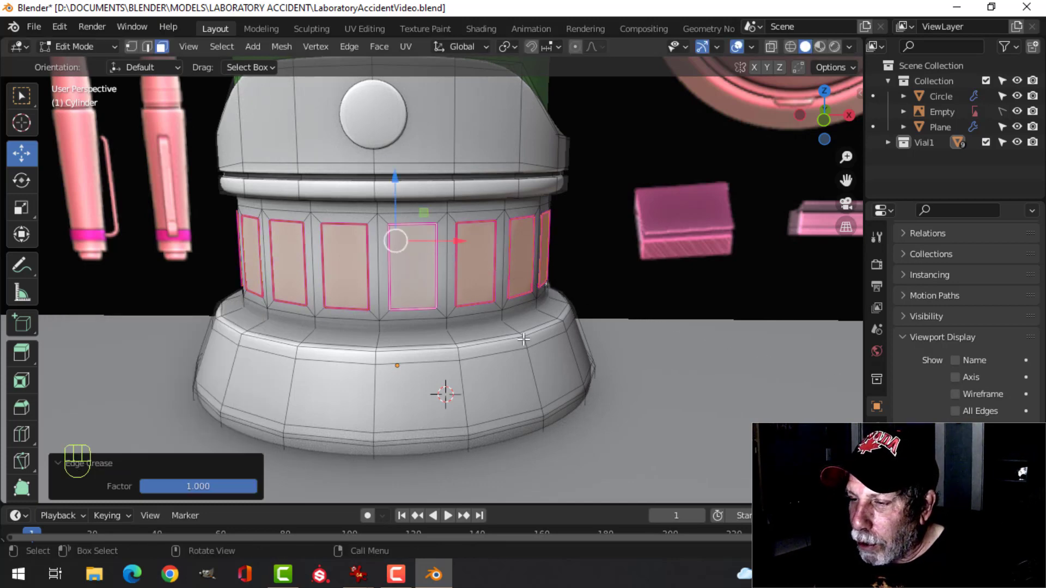
key(e)
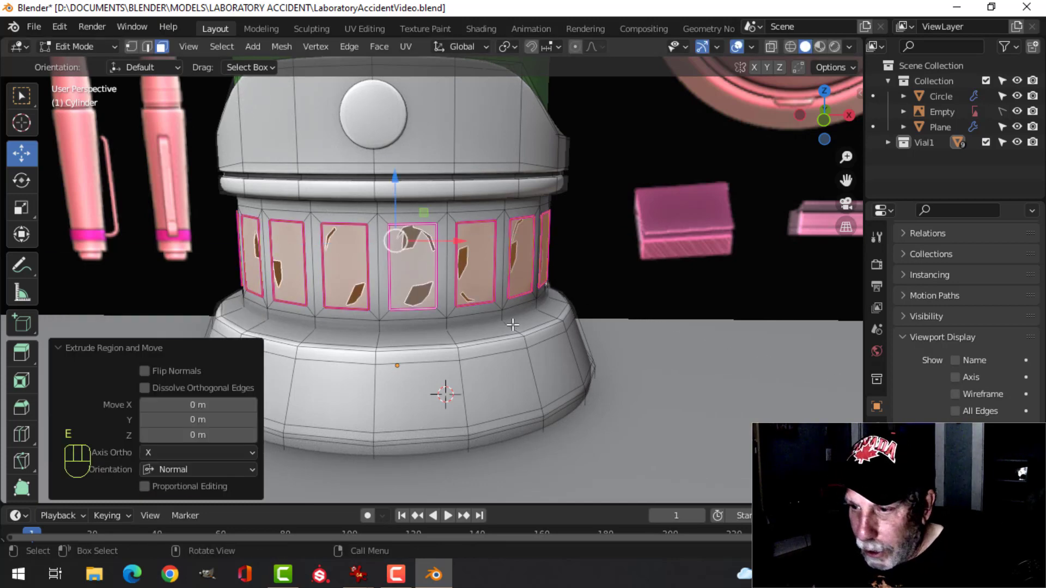
key(alt+s)
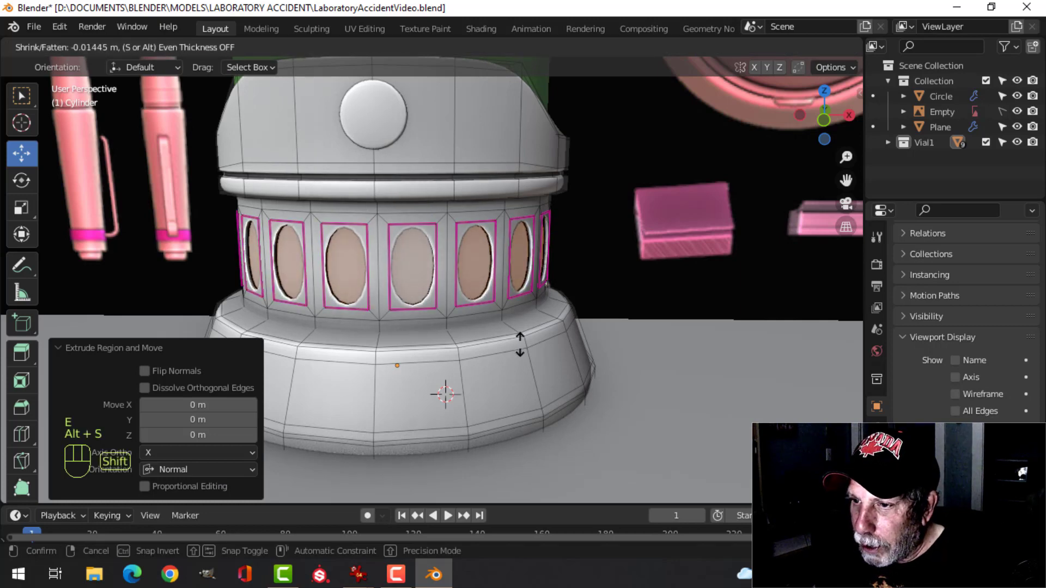
click(524, 350)
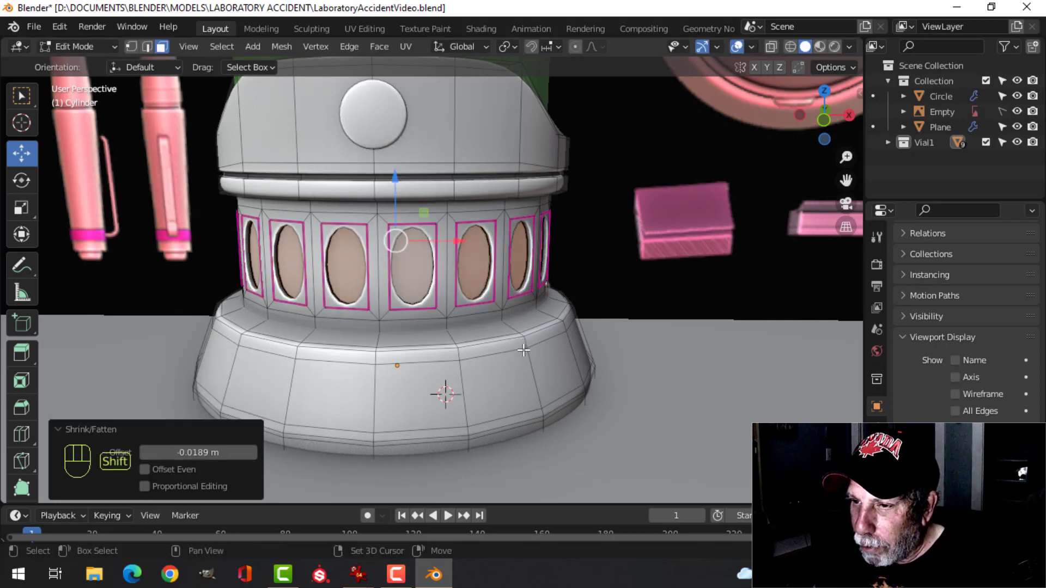
- Add a centred horizontal loop cut through the recessed slots and bevel it about 0.089 m wide
key(ctrl+r)
click(462, 284)
right_click(462, 285)
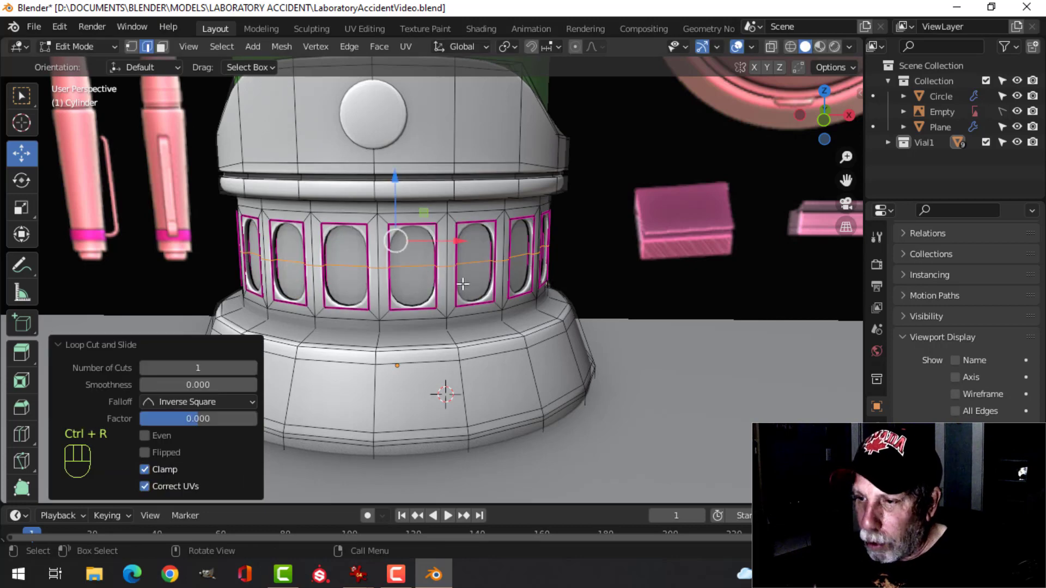
key(ctrl+b)
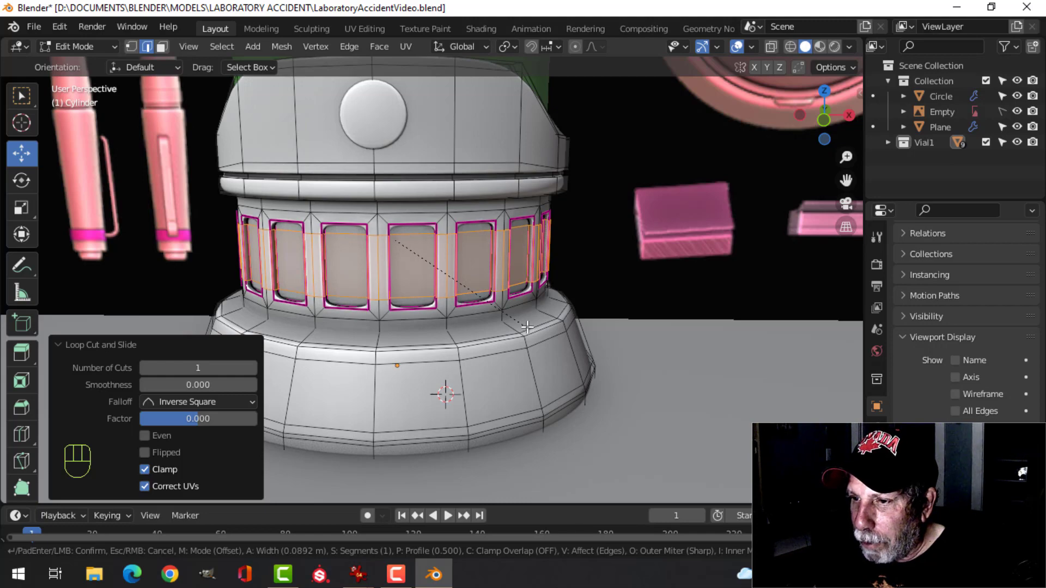
click(527, 327)
- Leave mesh editing, deselect everything and save the file
key(Tab)
key(alt+a)
middle_drag(440, 299, 510, 288)
scroll(471, 289, down, 2)
key(ctrl+s)
scroll(399, 291, down, 4)
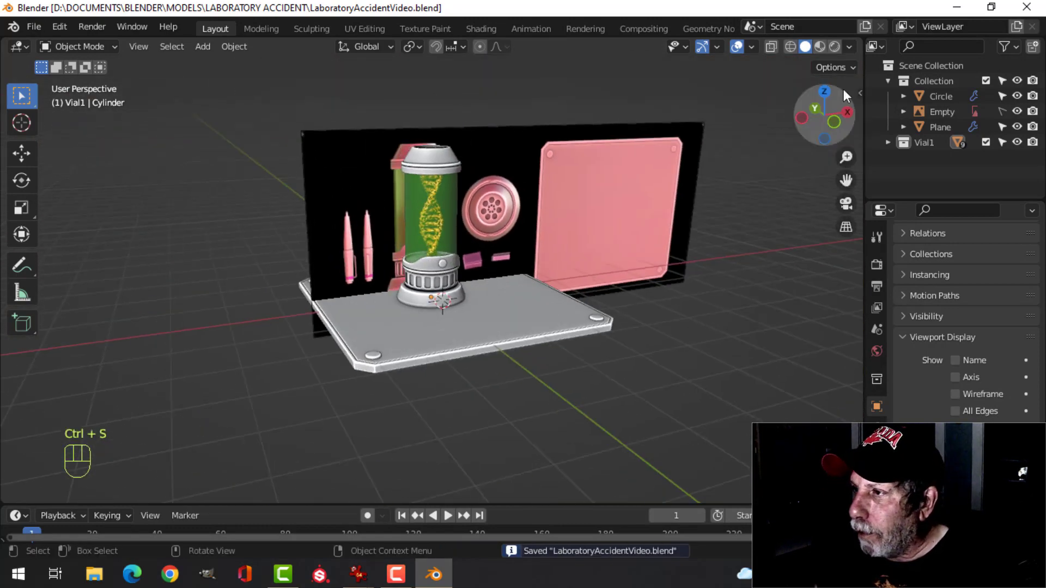
- Switch the viewport lighting back to MatCap
click(846, 45)
click(821, 122)
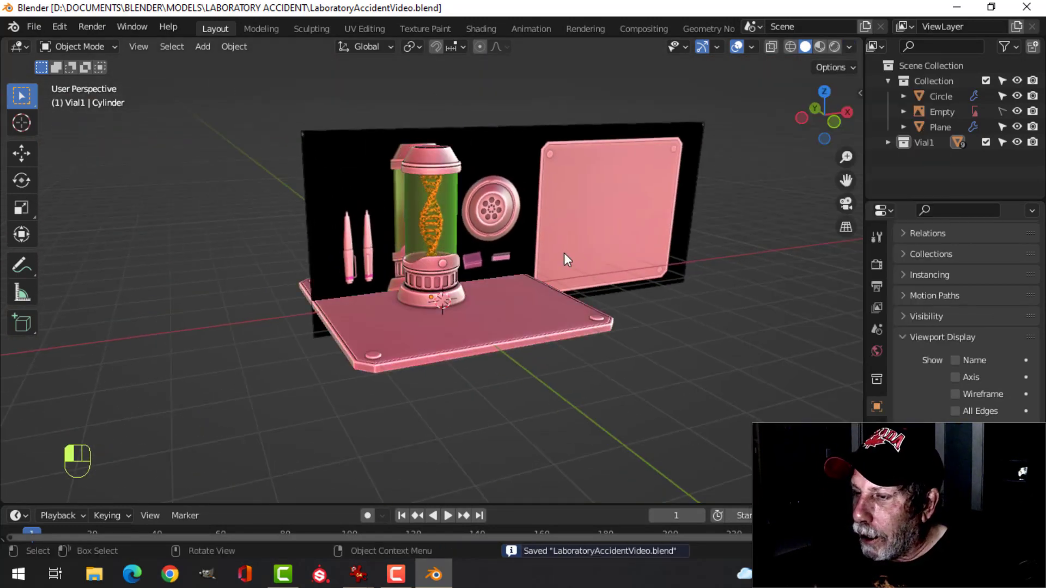
scroll(563, 253, up, 5)
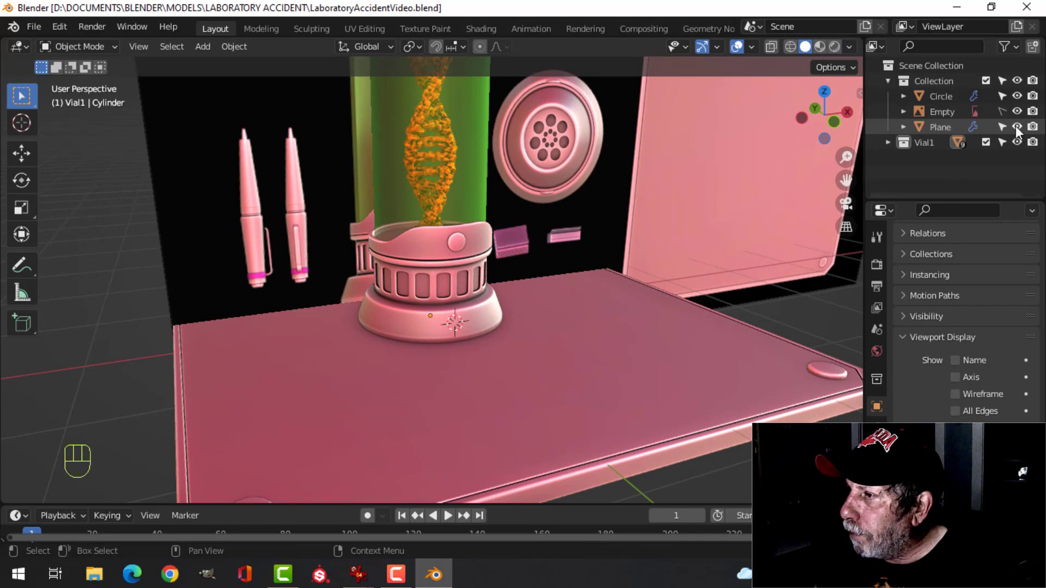
- Hide the reference image and inspect the vial on its base plate from several sides
click(1016, 111)
scroll(574, 249, down, 3)
middle_drag(606, 240, 439, 273)
scroll(521, 293, up, 5)
scroll(519, 288, down, 5)
scroll(580, 244, up, 3)
scroll(501, 265, down, 2)
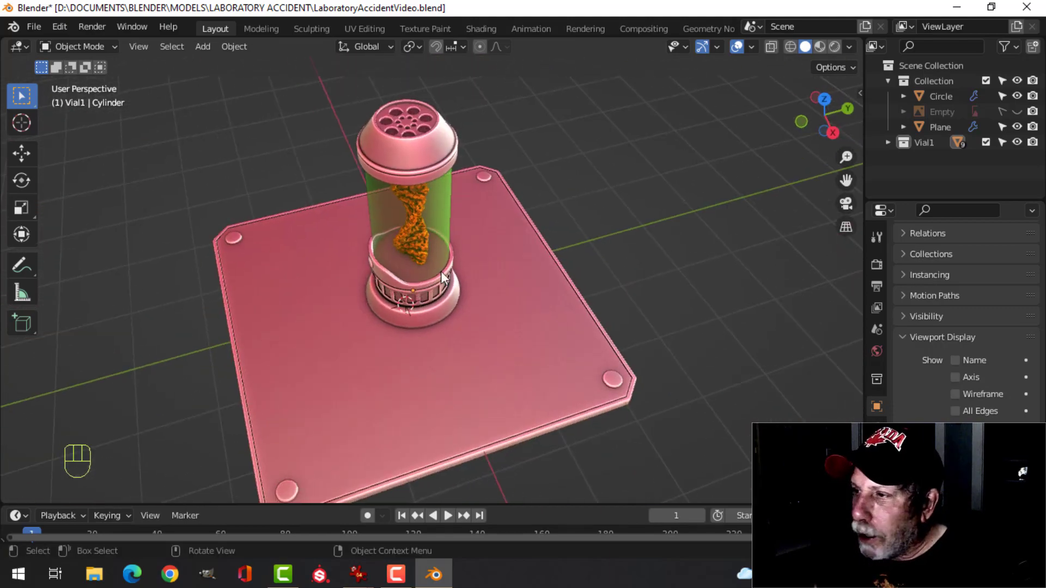
- Select all objects of the Vial1 collection and move them about 0.93 m along the Y axis
right_click(928, 144)
click(840, 180)
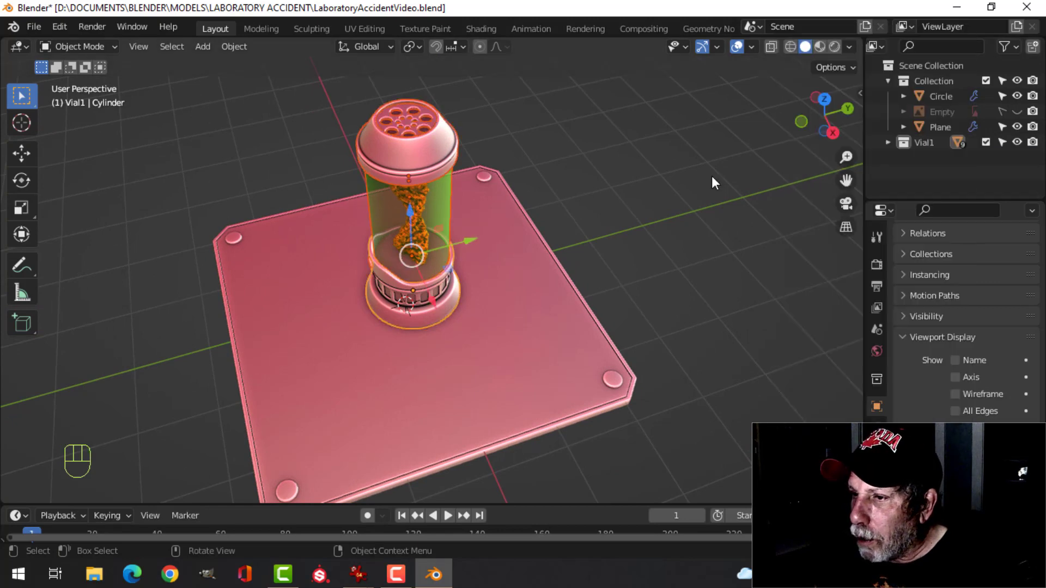
middle_drag(580, 166, 549, 173)
drag(480, 246, 535, 240)
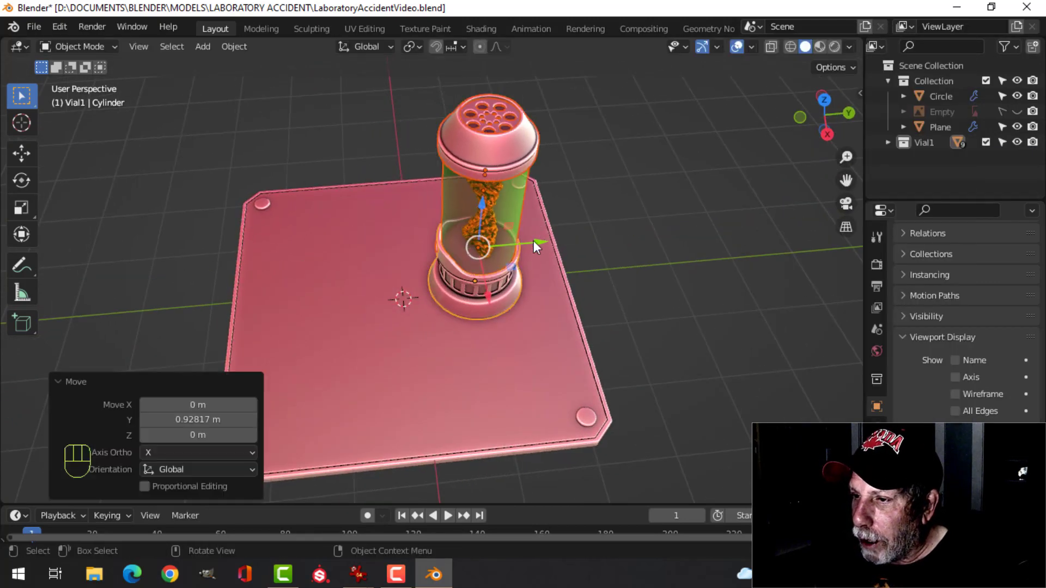
middle_drag(534, 240, 453, 231)
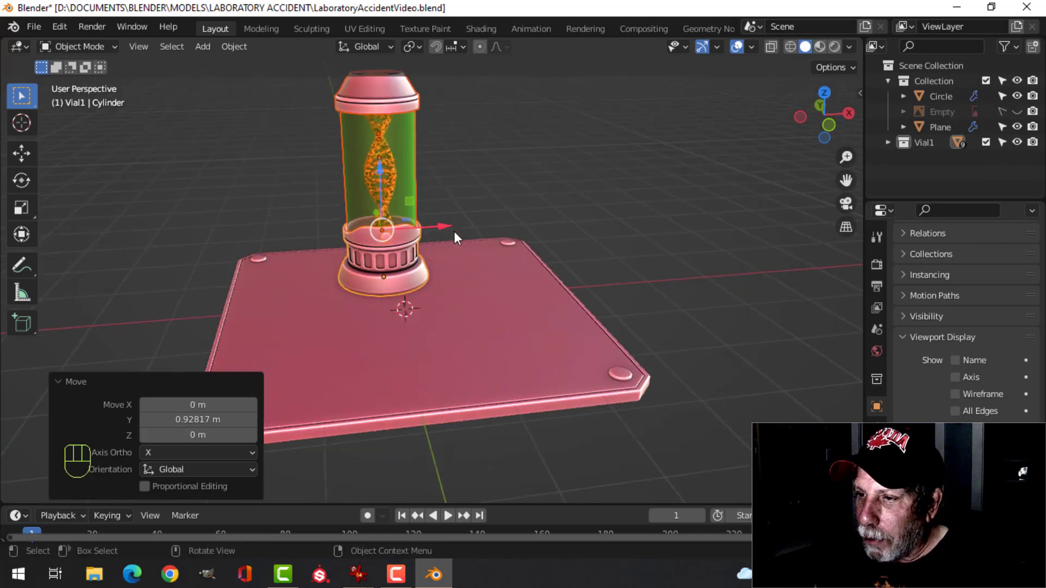
- Move the vial along the negative X axis, duplicate it and offset the copy about 1.9 m along X
drag(453, 230, 393, 238)
middle_drag(393, 238, 543, 228)
key(shift+d)
right_click(512, 227)
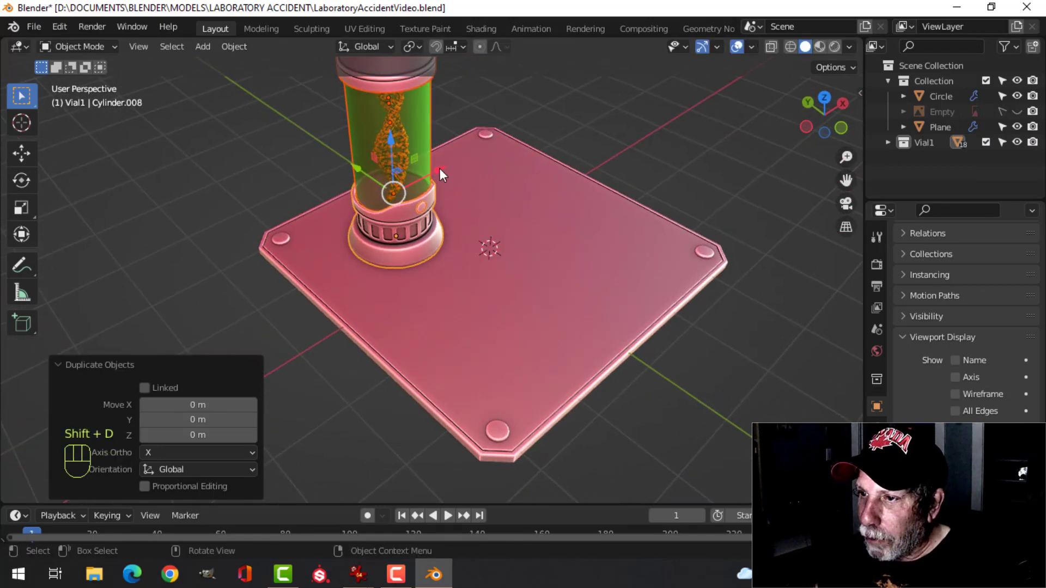
drag(439, 168, 558, 146)
- Move the duplicated vial's objects into a new collection named Vial2
key(m)
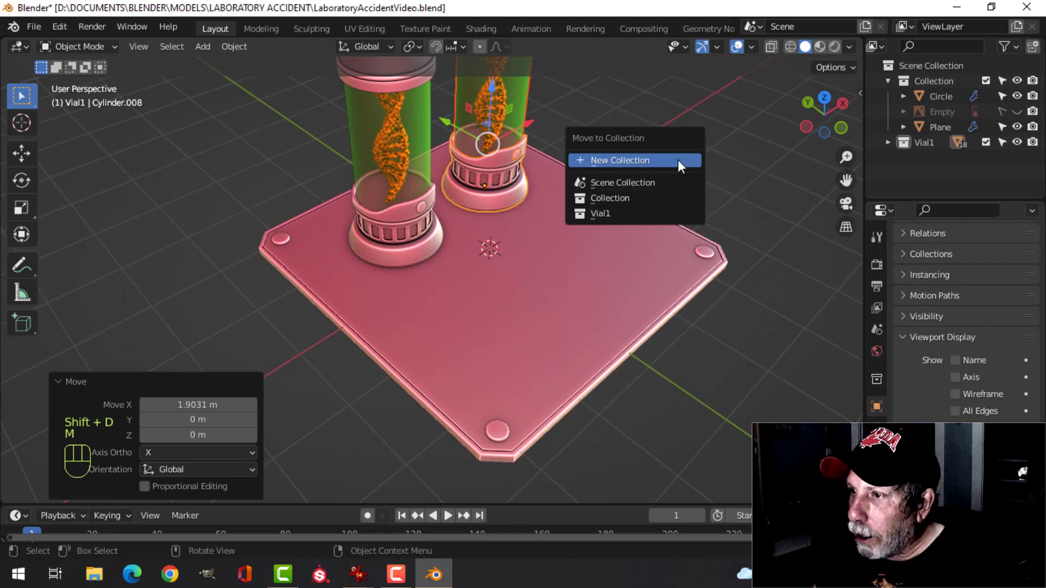
click(677, 159)
text(Vial2)
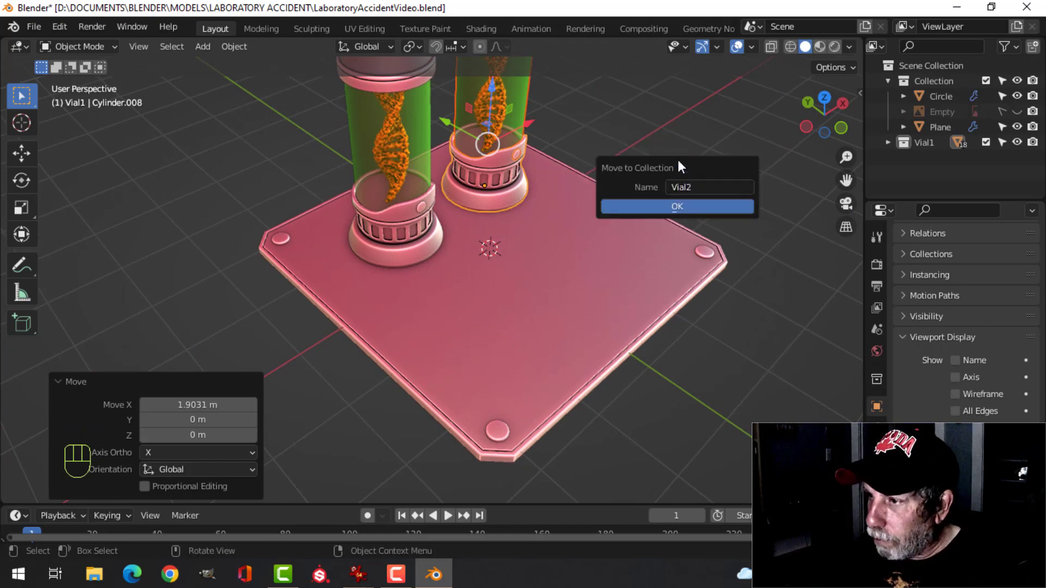
click(668, 206)
- Shift the duplicate vial about -1.17 m along Y and rotate it about 90° in front view so it lies down
middle_drag(668, 204, 533, 211)
drag(532, 210, 452, 241)
shift+middle_drag(363, 303, 550, 308)
key(KP_1)
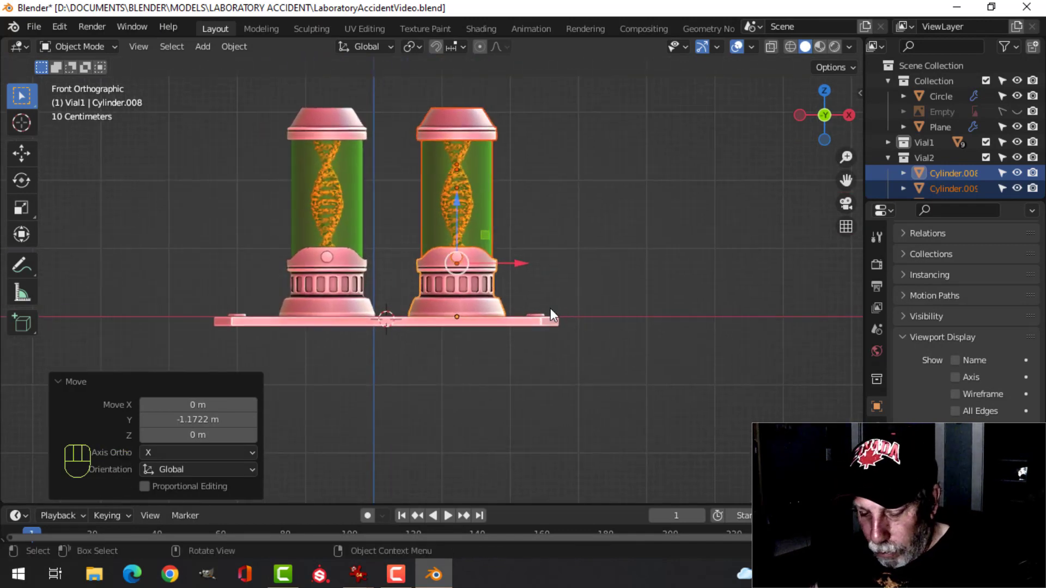
key(r)
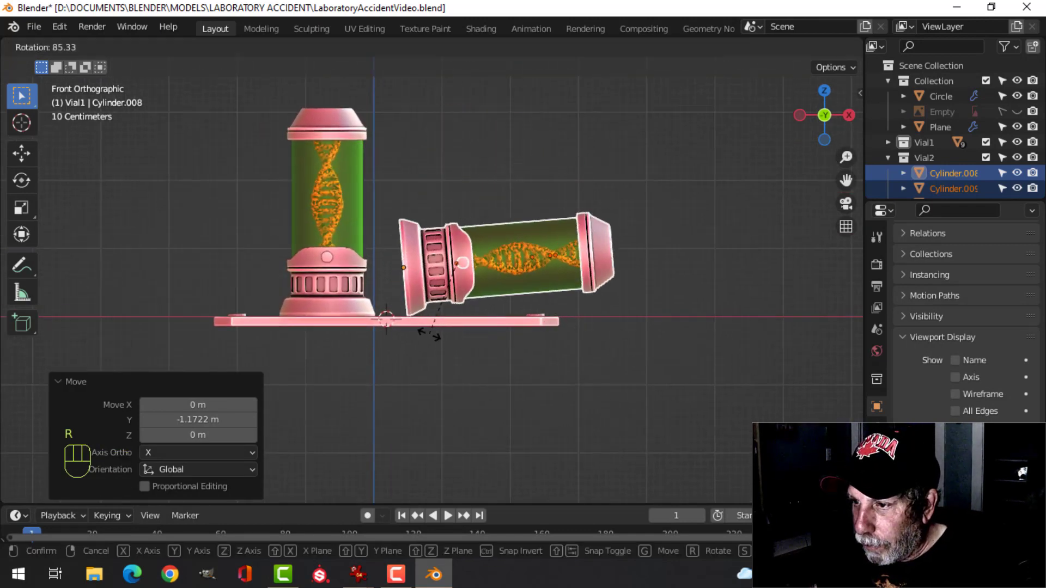
click(426, 331)
- Lower the toppled vial onto the base plate, adjust its placement and shift it about -0.98 m along Y
key(g)
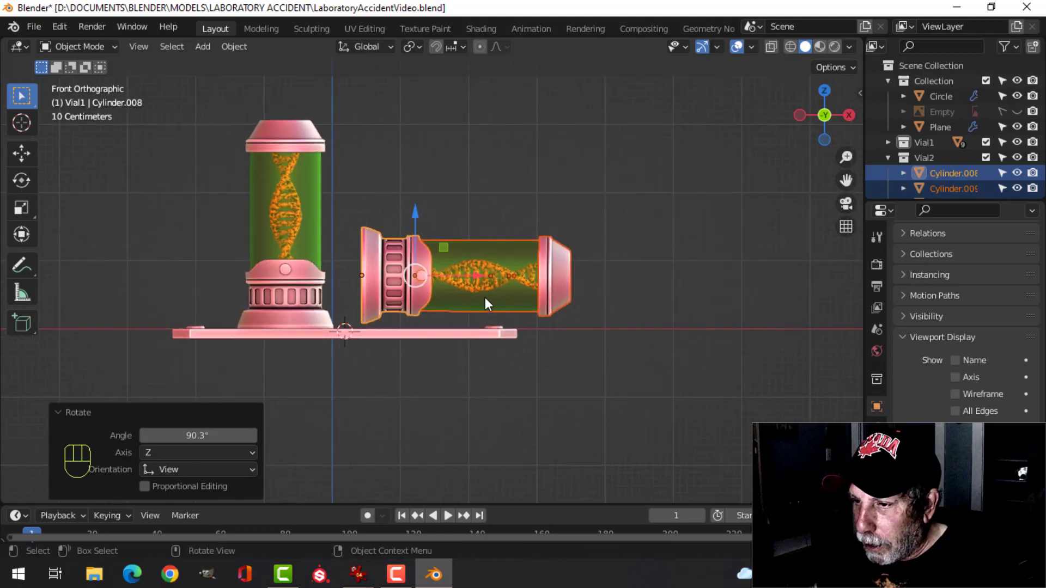
click(445, 303)
middle_drag(576, 287, 493, 275)
middle_drag(537, 303, 626, 335)
drag(462, 239, 429, 238)
middle_drag(448, 284, 420, 312)
drag(330, 298, 404, 309)
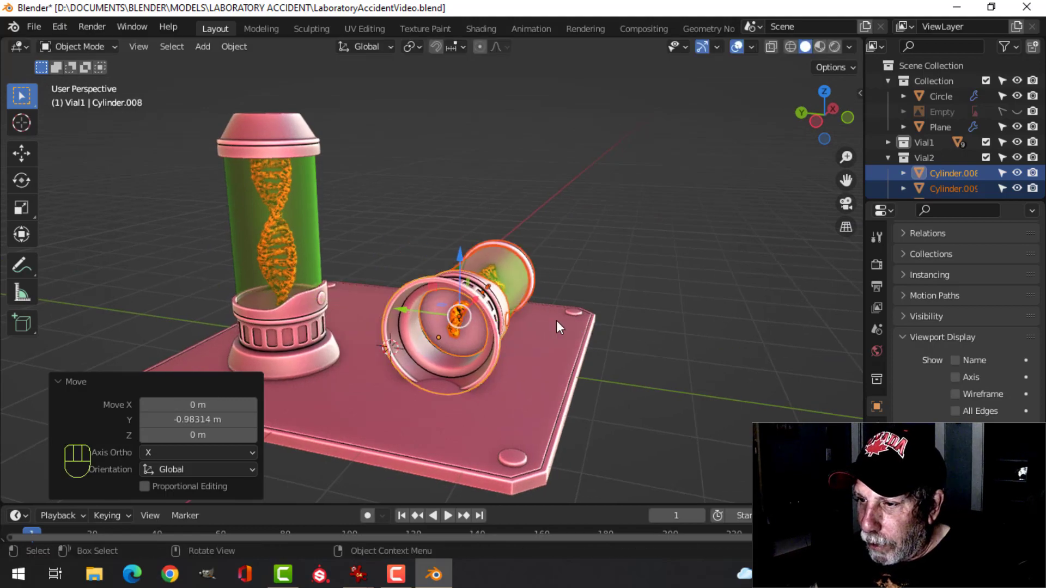
- Isolate the toppled vial's glass cylinder in local view
middle_drag(557, 321, 481, 308)
scroll(436, 316, up, 2)
key(alt+a)
click(429, 309)
key(KP_Divide)
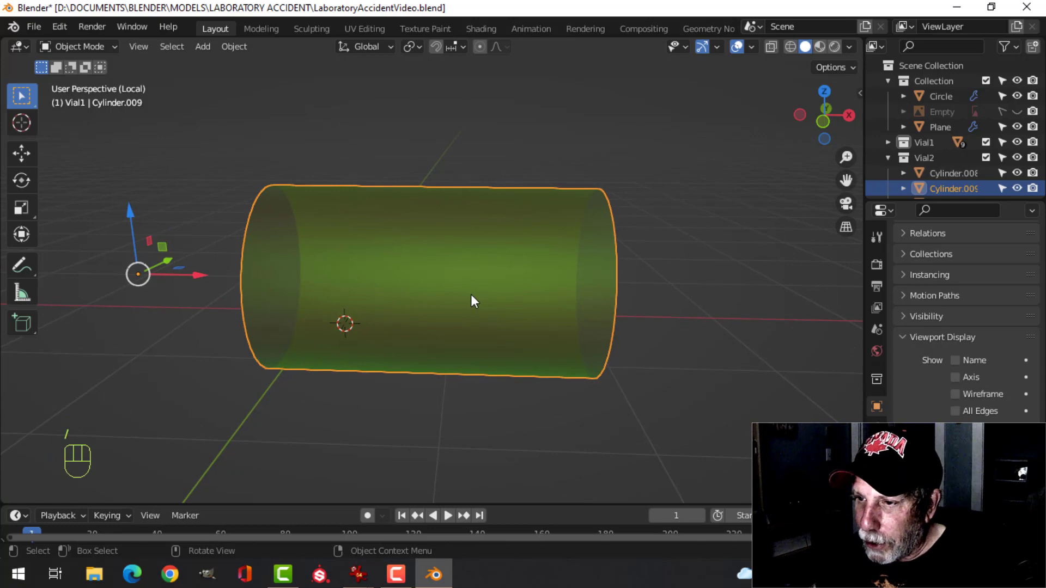
- Add one centred loop cut around the glass cylinder in Edit Mode
key(Tab)
key(ctrl+r)
click(462, 265)
right_click(462, 265)
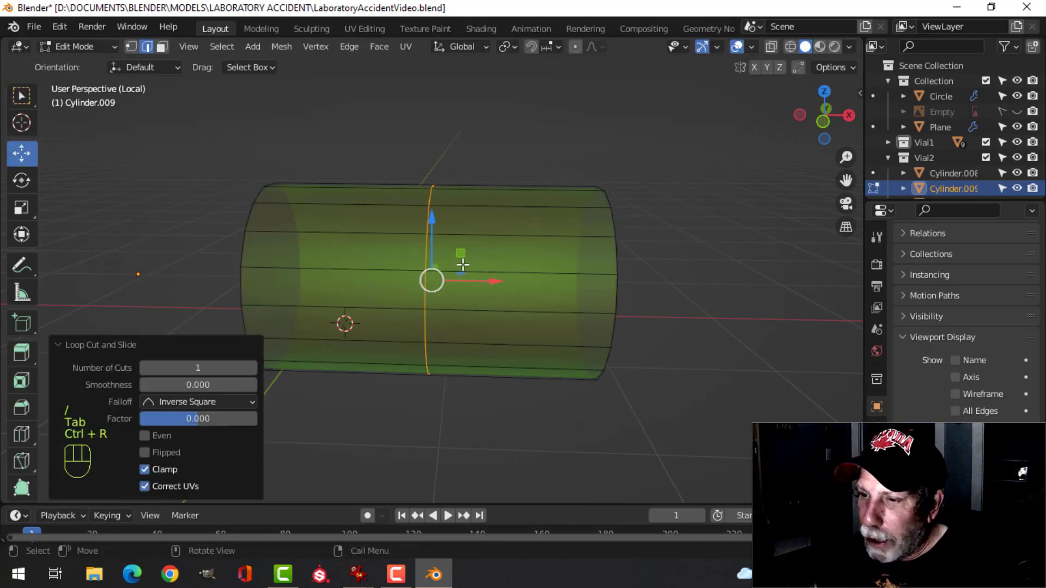
- Offset three front-side vertices of the loop cut along X by differing amounts to start a jagged break line
key(1)
key(alt+a)
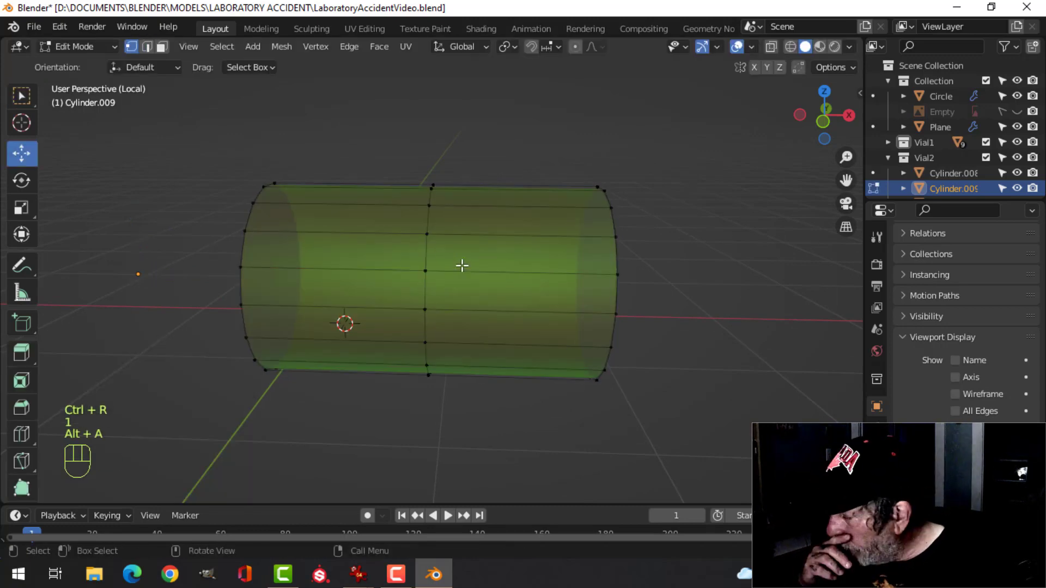
scroll(462, 266, down, 1)
middle_drag(483, 300, 530, 330)
click(401, 263)
drag(506, 273, 476, 274)
middle_drag(476, 273, 450, 293)
scroll(449, 293, up, 2)
click(440, 254)
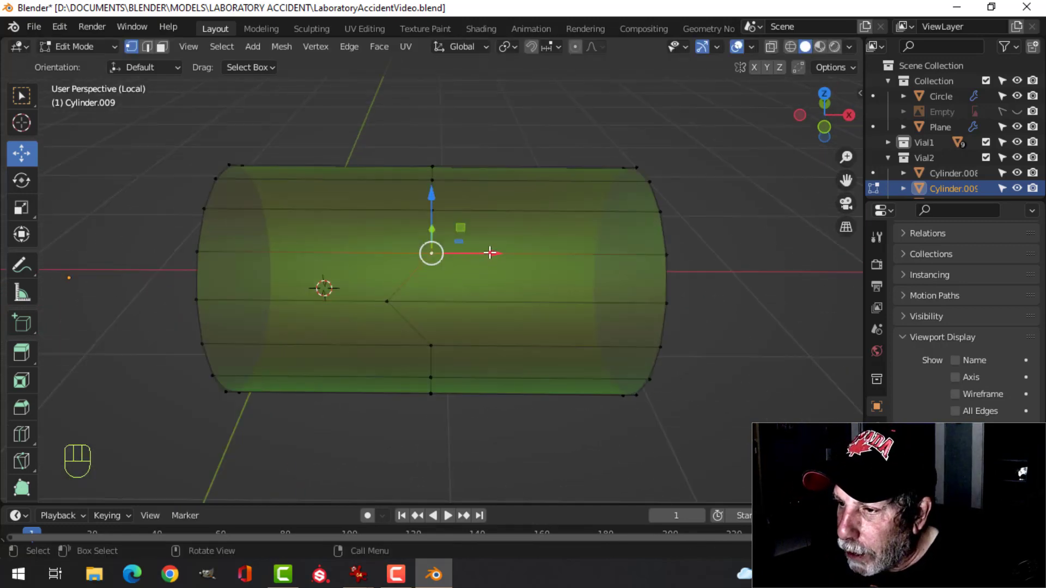
drag(488, 252, 497, 252)
middle_drag(577, 247, 555, 263)
click(432, 210)
drag(478, 220, 531, 226)
- Continue the jagged break line by staggering the loop's upper and rear vertices along X
middle_drag(531, 226, 434, 214)
click(433, 195)
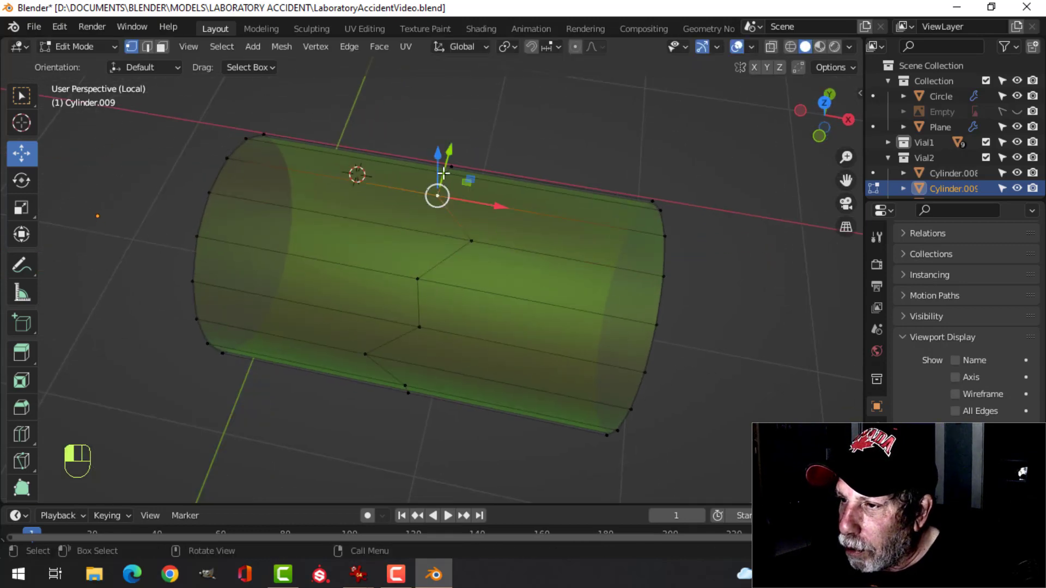
click(444, 174)
drag(507, 181, 484, 179)
middle_drag(493, 185, 356, 238)
shift+middle_drag(529, 297, 397, 213)
click(446, 223)
drag(397, 236, 333, 238)
middle_drag(334, 238, 458, 296)
click(444, 289)
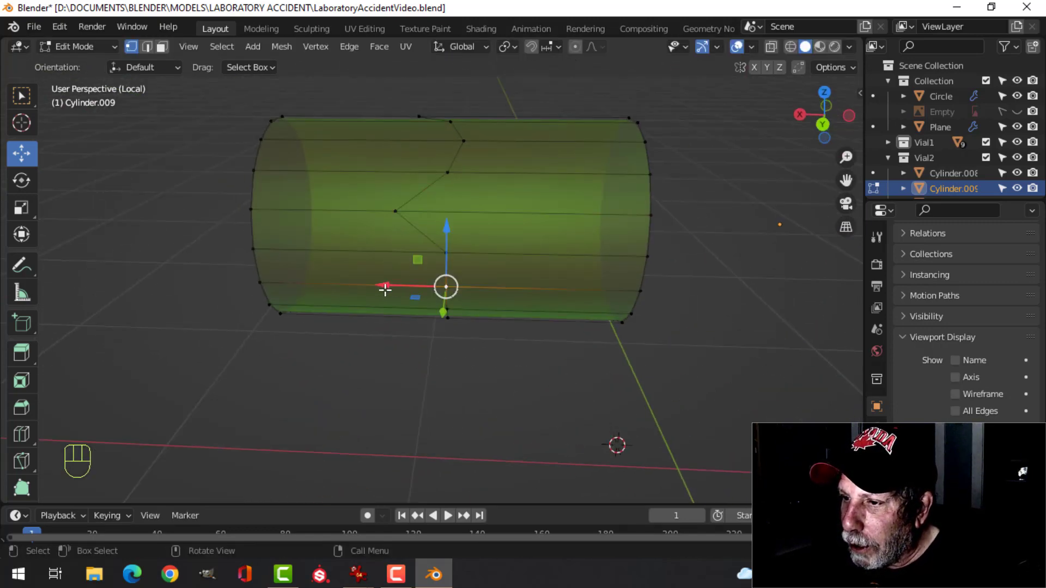
drag(385, 290, 404, 290)
- Stagger the loop's underside vertices along X, one by about -0.22 m and one by about 0.08 m, to complete the break line
middle_drag(403, 289, 470, 353)
click(464, 344)
drag(417, 361, 461, 348)
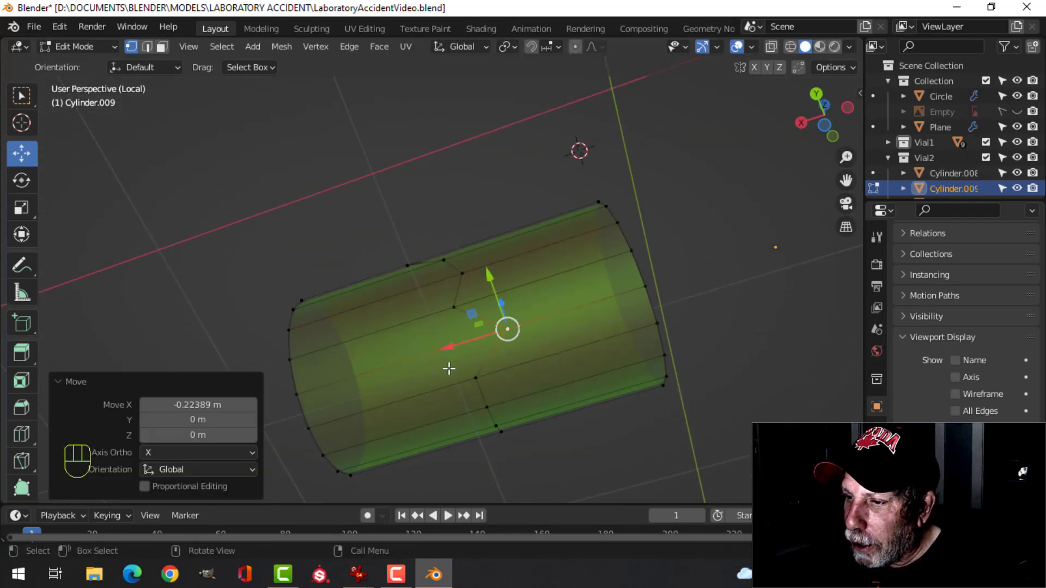
click(485, 418)
drag(460, 420, 385, 441)
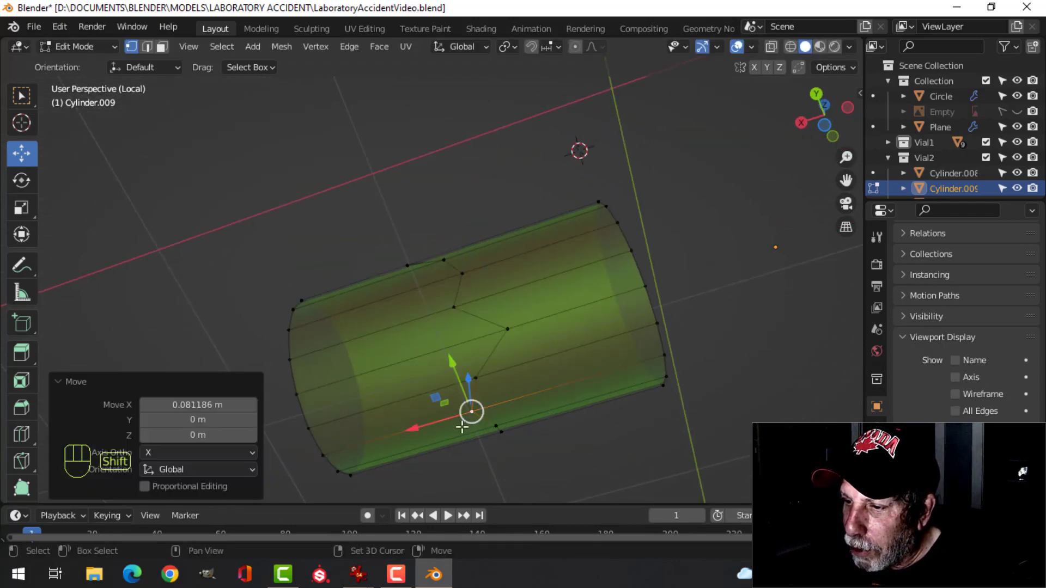
middle_drag(385, 441, 503, 287)
click(489, 284)
click(490, 244)
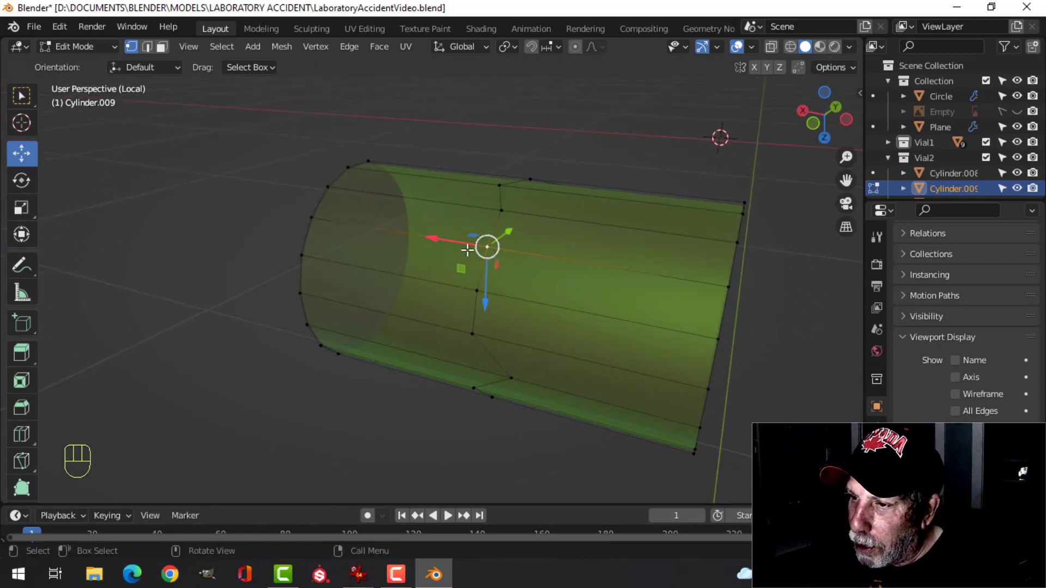
drag(436, 238, 409, 212)
- Select the ring of glass faces on the base side of the break line and separate it into its own object
middle_drag(409, 212, 583, 231)
key(3)
alt+shift+click(427, 199)
scroll(479, 240, down, 4)
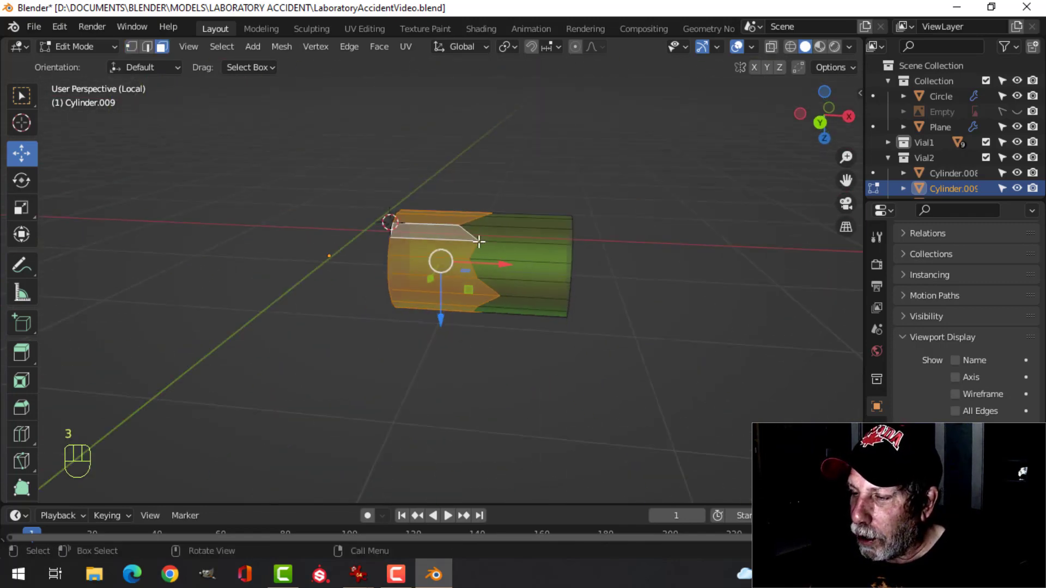
middle_drag(478, 240, 512, 286)
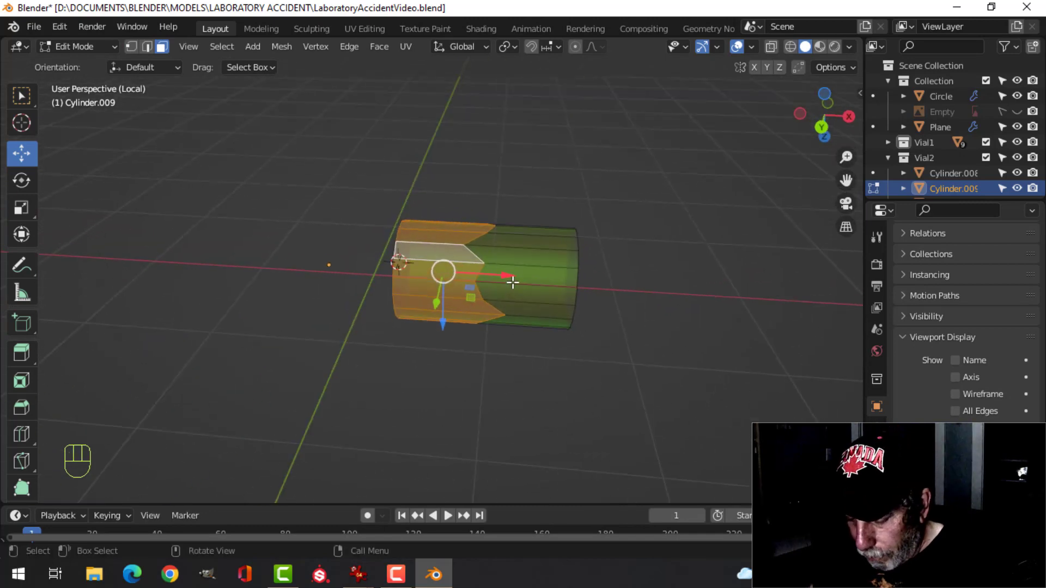
key(p)
click(511, 282)
key(Tab)
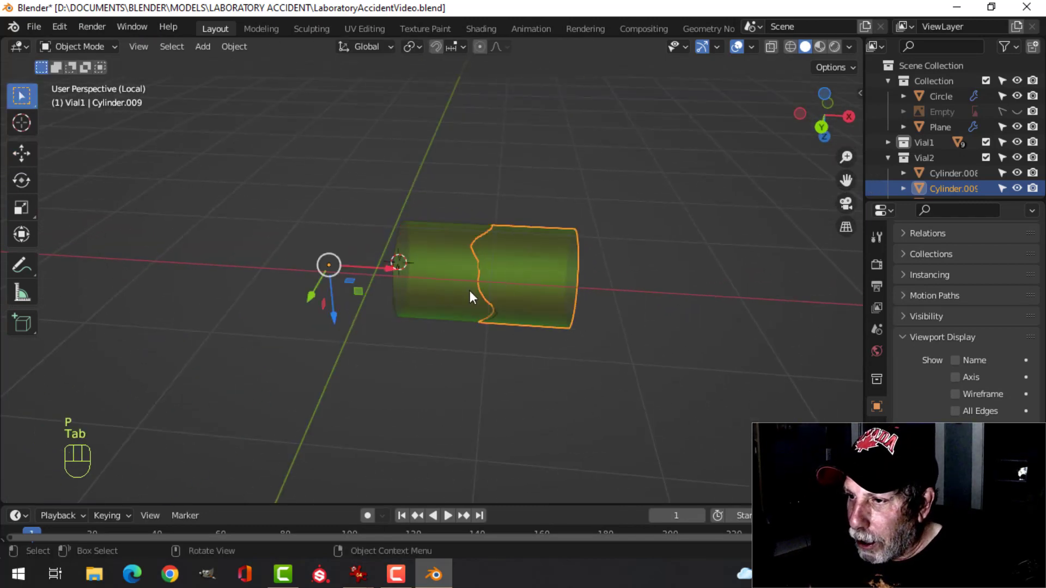
- Leave local view and hide the DNA strand inside the toppled vial
click(468, 290)
key(slash)
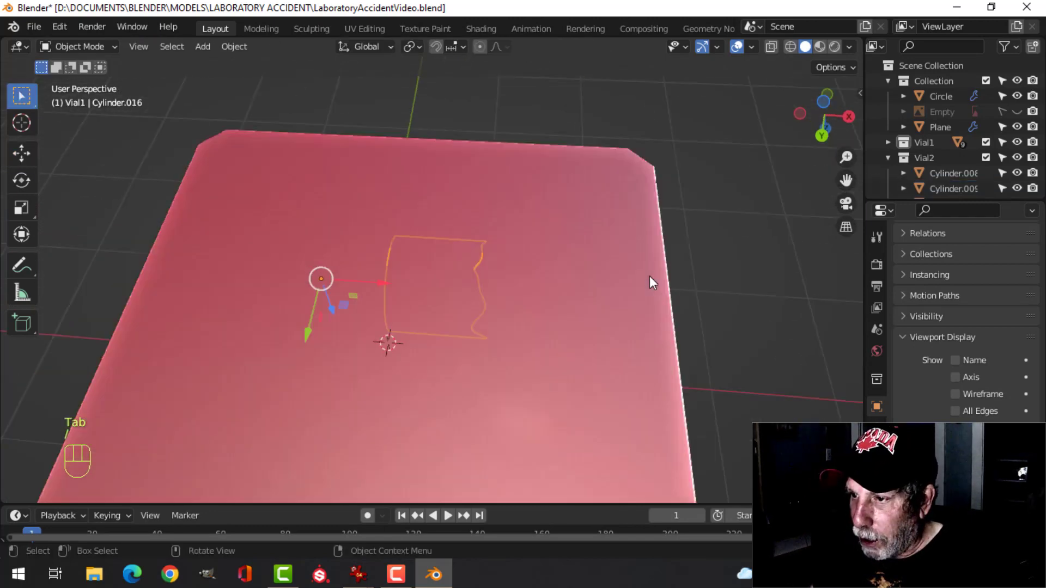
key(alt+a)
middle_drag(416, 290, 512, 215)
click(510, 213)
click(511, 214)
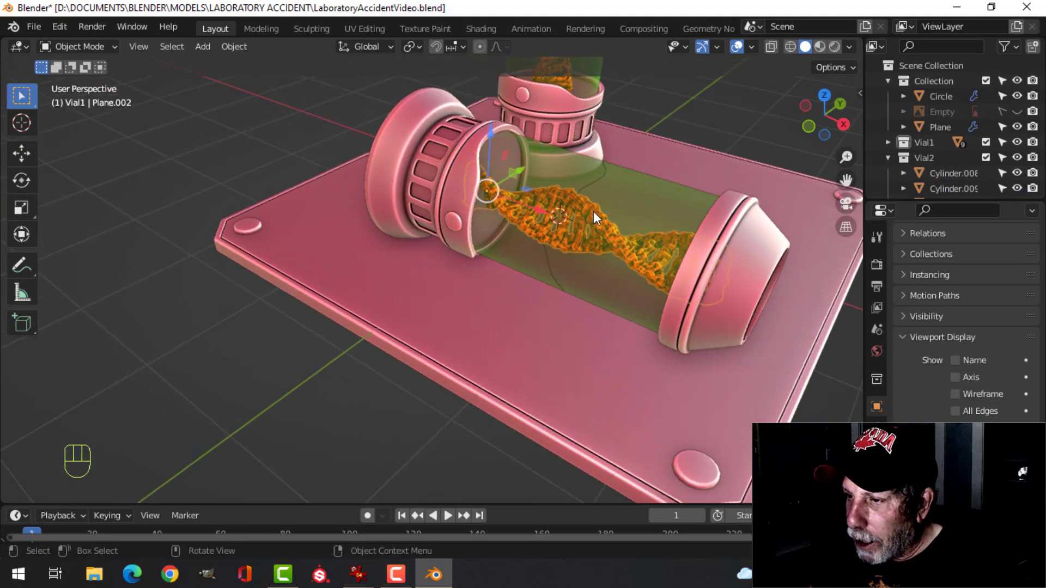
key(h)
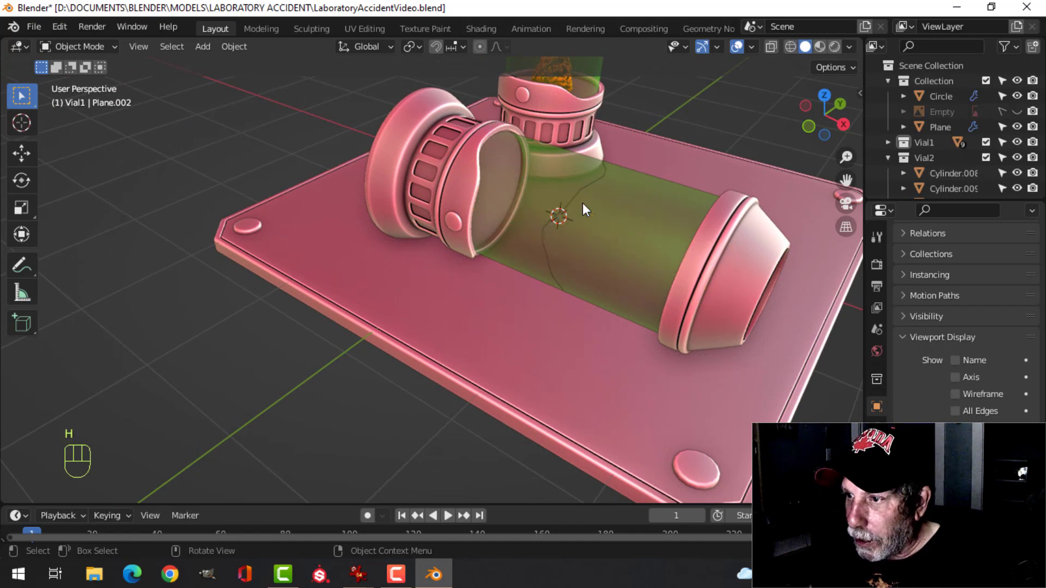
- Select the toppled vial's base parts with their glass half and move them about -0.81 m along X
middle_drag(566, 237, 529, 223)
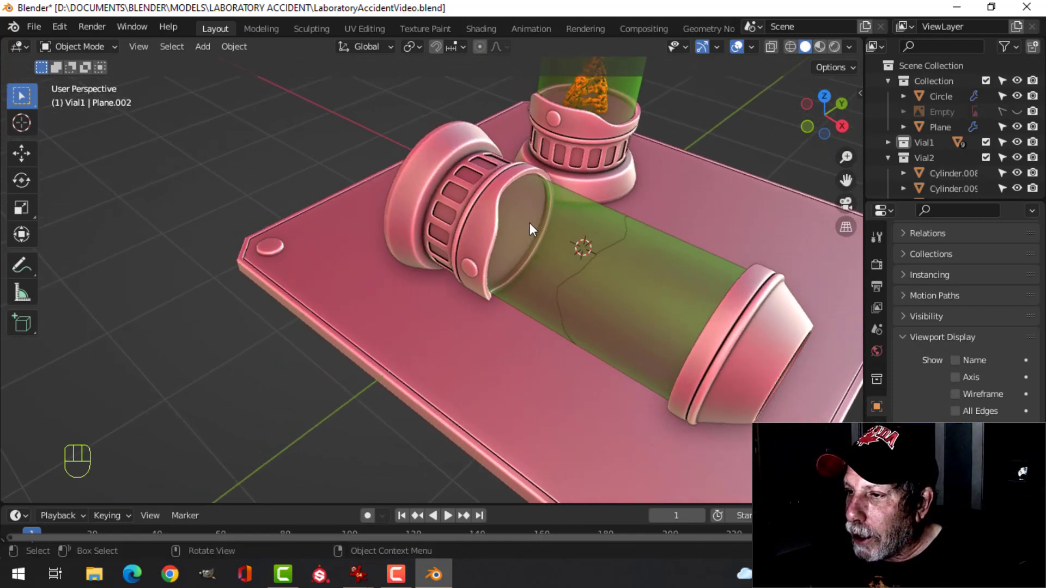
click(552, 246)
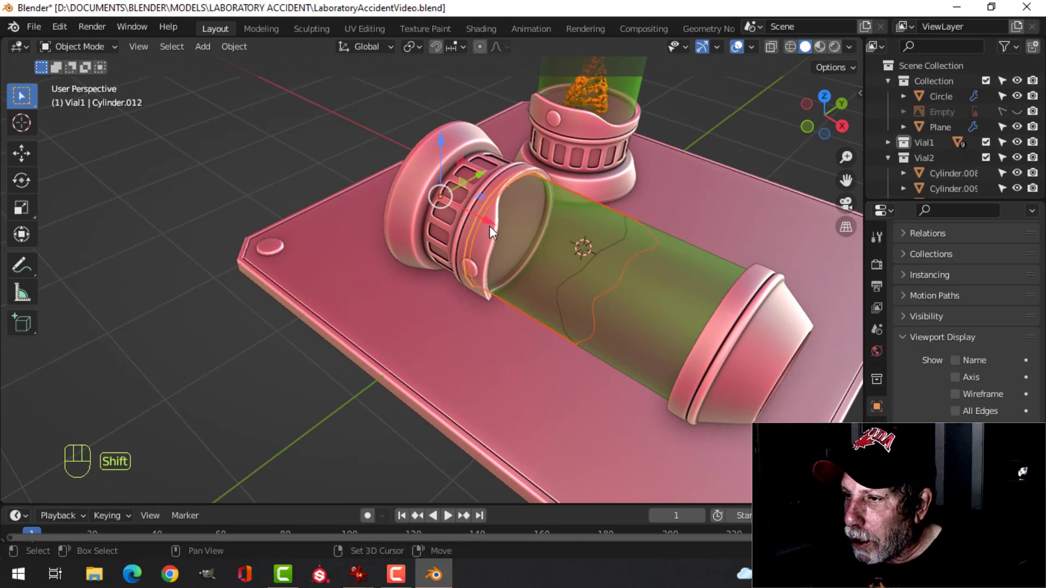
shift+click(482, 240)
shift+click(476, 268)
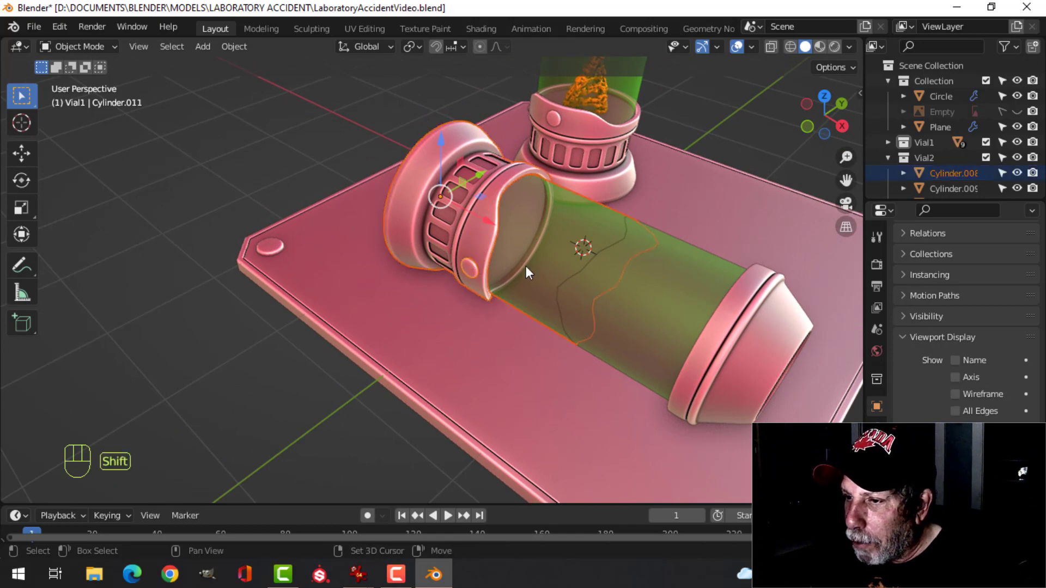
scroll(499, 259, down, 4)
middle_drag(498, 259, 592, 256)
drag(497, 237, 450, 233)
middle_drag(495, 242, 564, 248)
scroll(564, 245, up, 2)
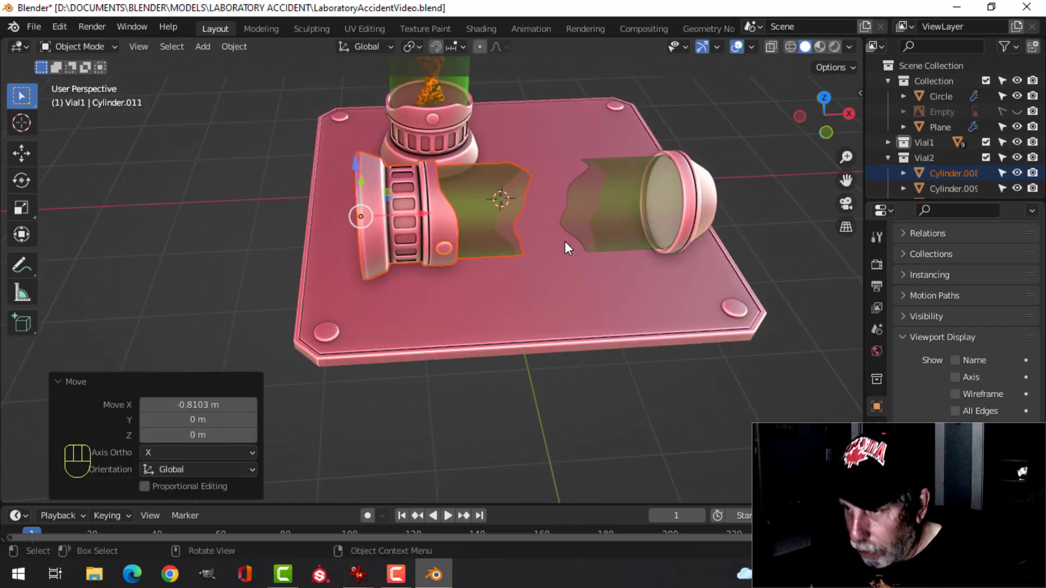
- Move the base half of the broken vial into a new collection named Vial2Bot
key(m)
click(565, 241)
text(V)
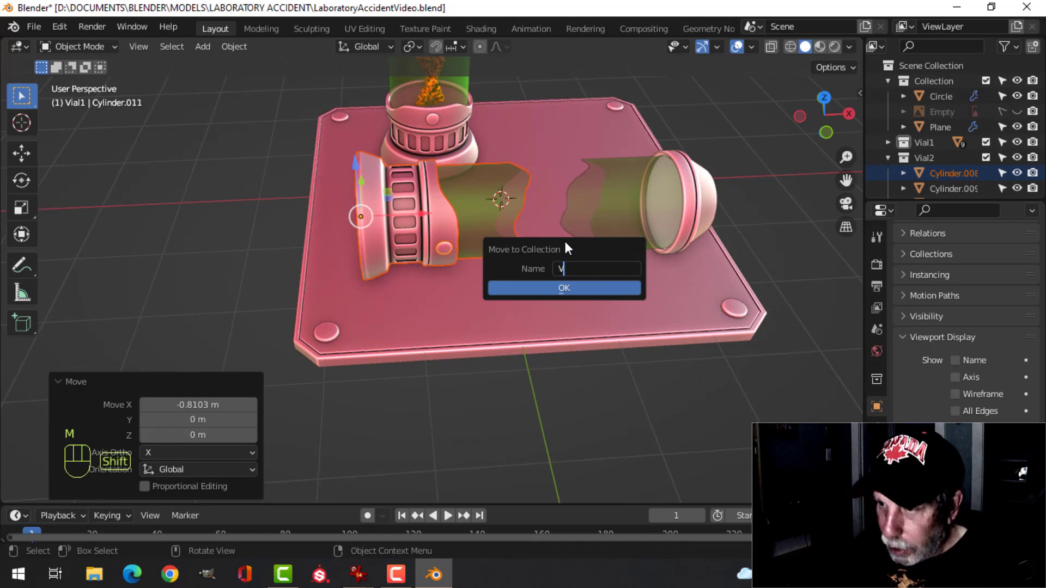
text(ial)
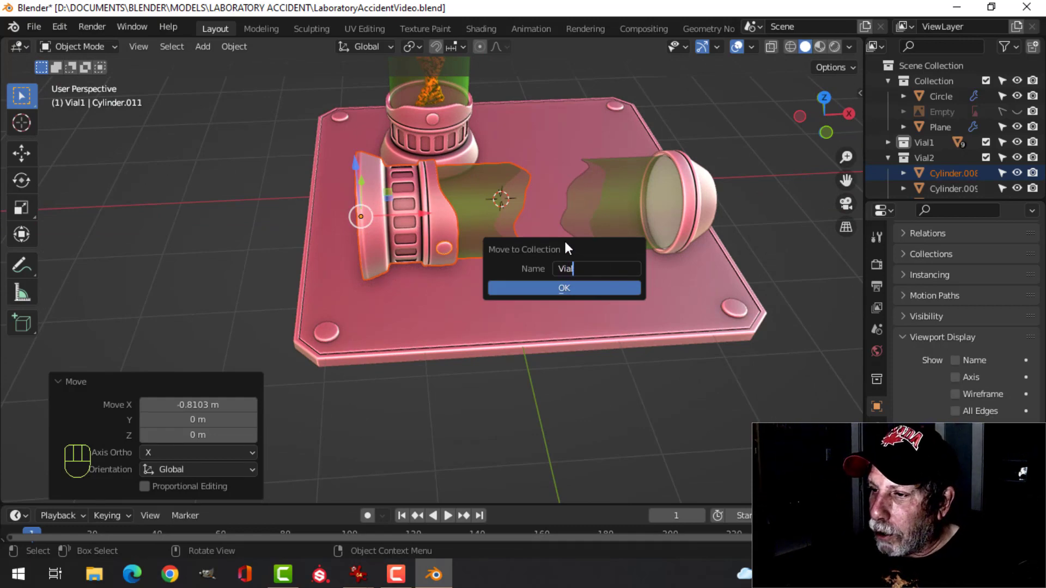
text(2Bot)
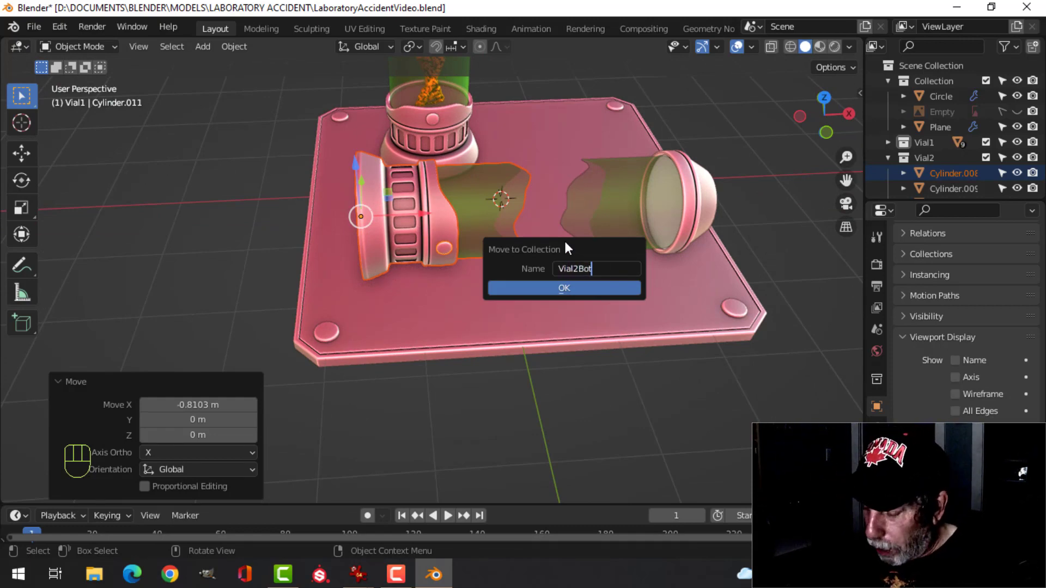
click(565, 288)
- Select the other glass half and the cap parts and move them into a new collection named Vial2Top
middle_drag(758, 226, 599, 206)
click(617, 290)
middle_drag(635, 286, 495, 218)
shift+click(623, 143)
shift+click(646, 163)
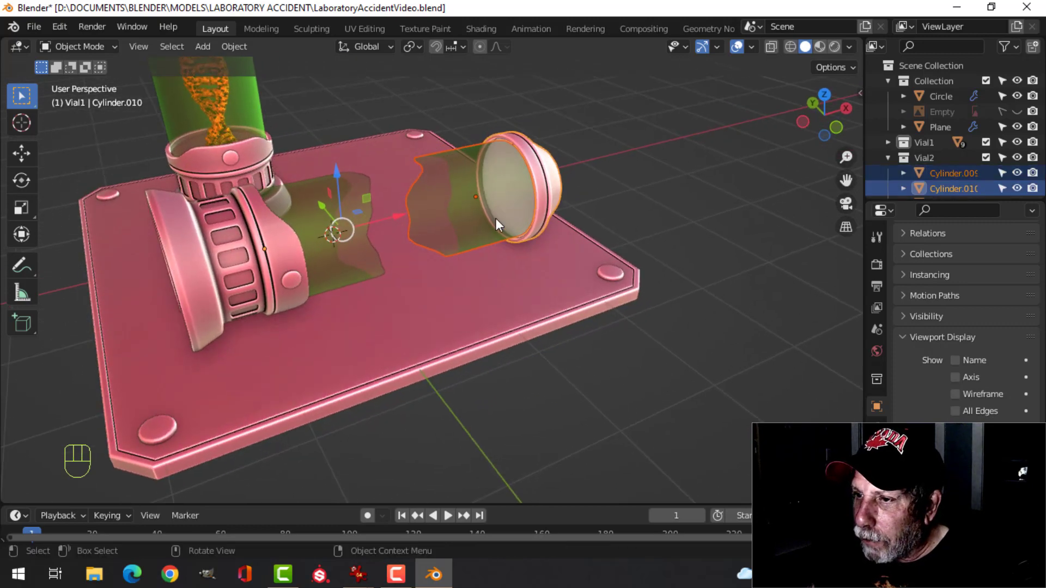
key(m)
click(544, 199)
text(Vial2To)
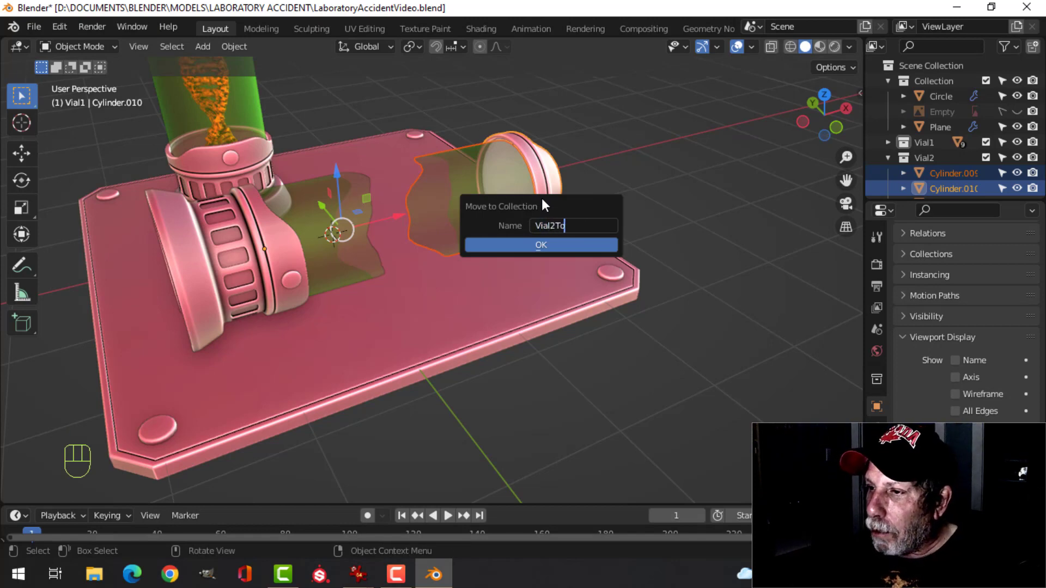
text(p)
click(544, 245)
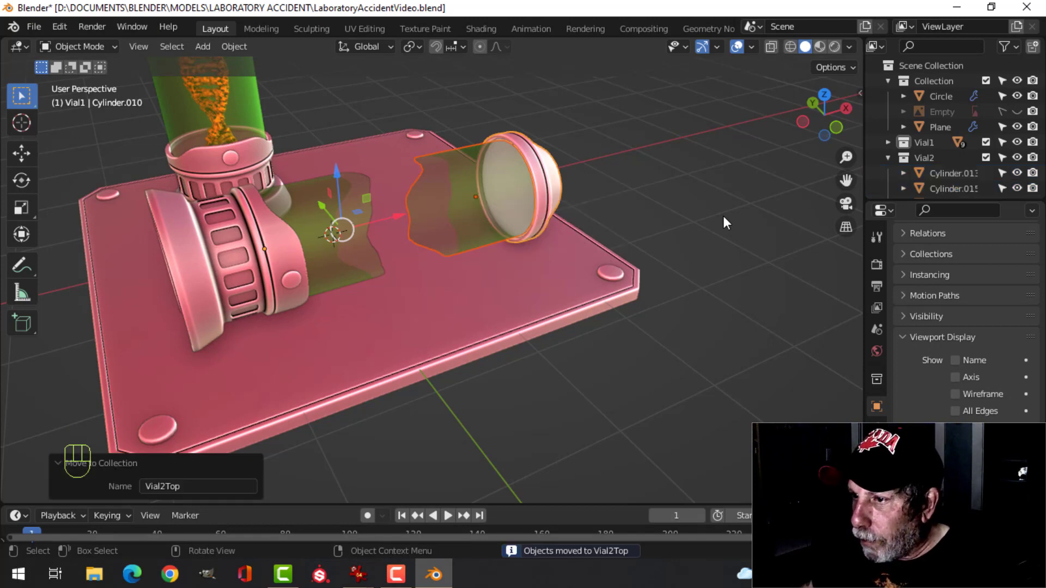
- Try moving the cap half about 0.39 m along X, and undo the move
key(g)
key(x)
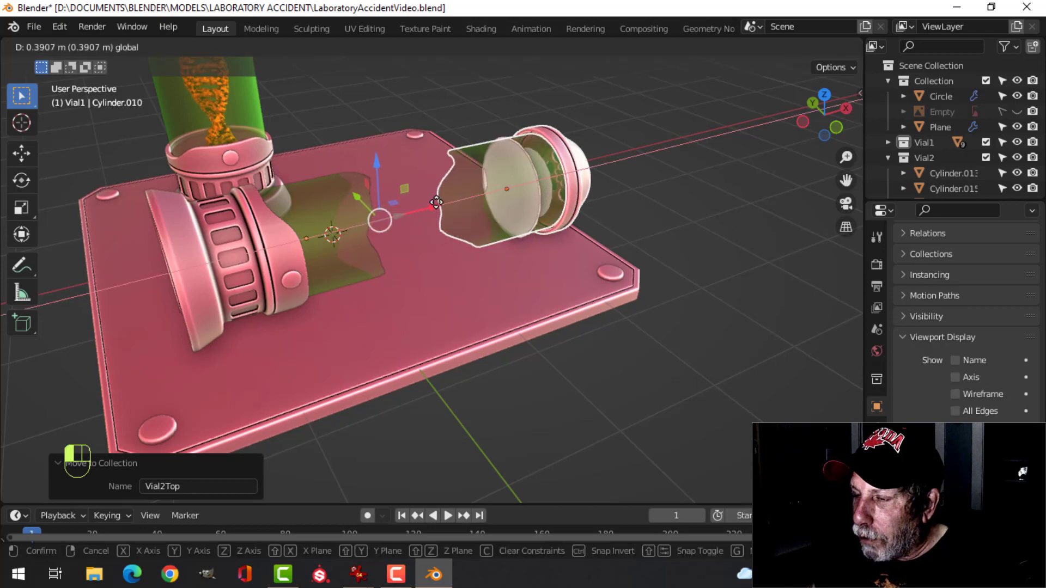
drag(436, 202, 436, 202)
key(ctrl+z)
- Hide the cap half's glass and cap parts, and move the two remaining inner discs into the Vial2Top collection
middle_drag(651, 213, 622, 217)
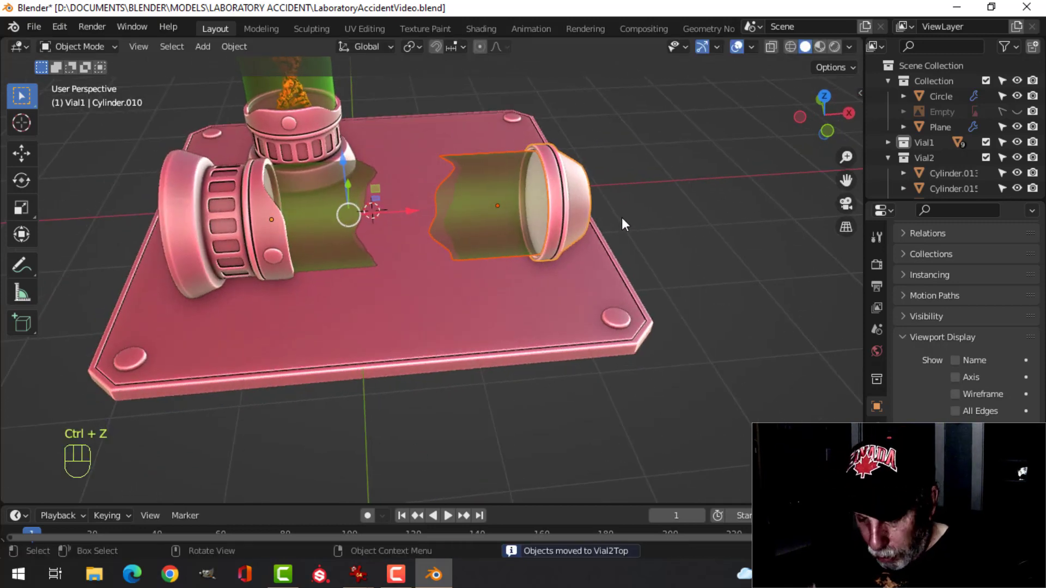
key(h)
click(543, 201)
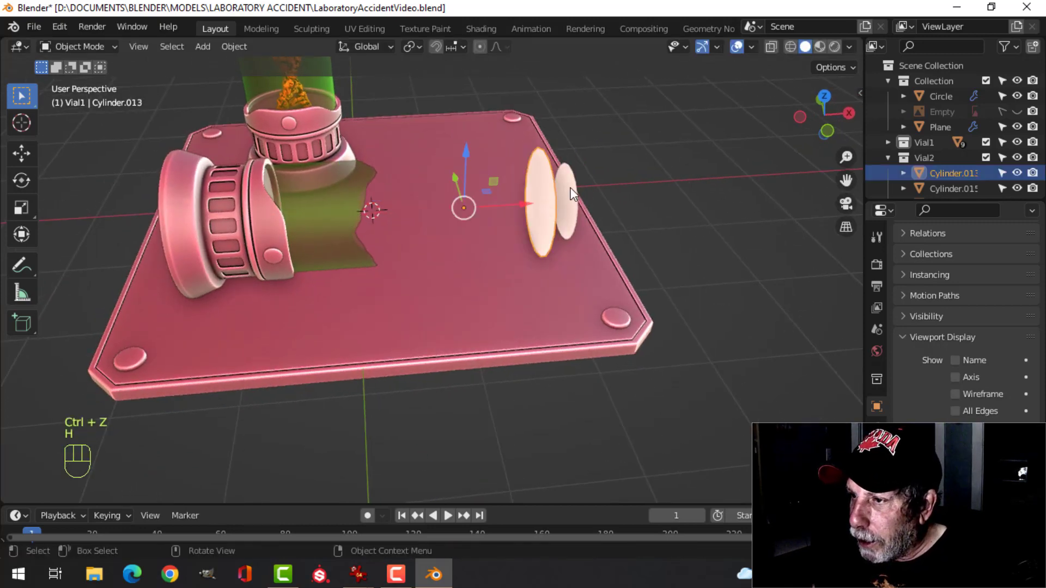
shift+click(571, 199)
key(m)
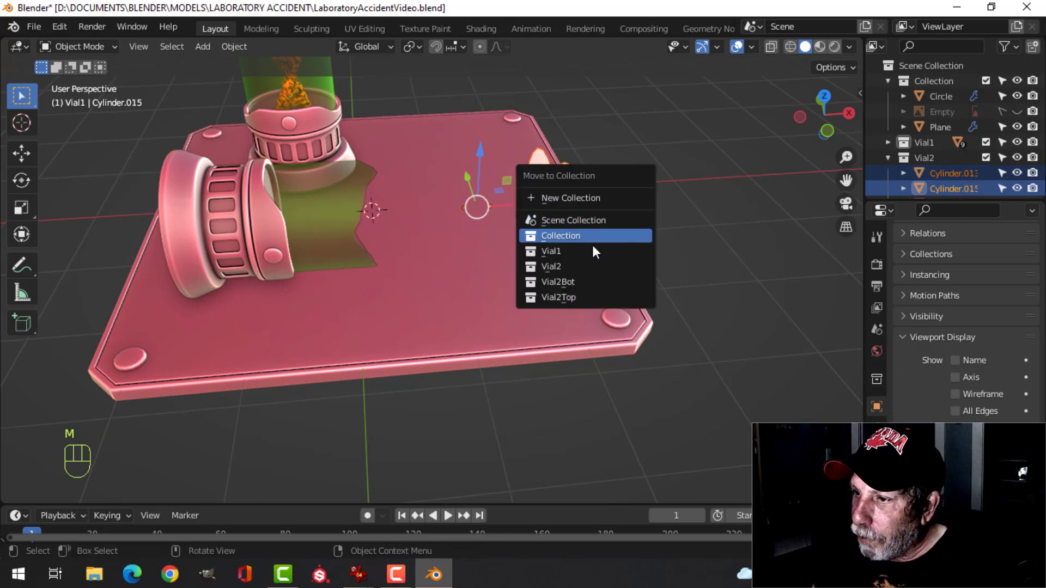
click(578, 295)
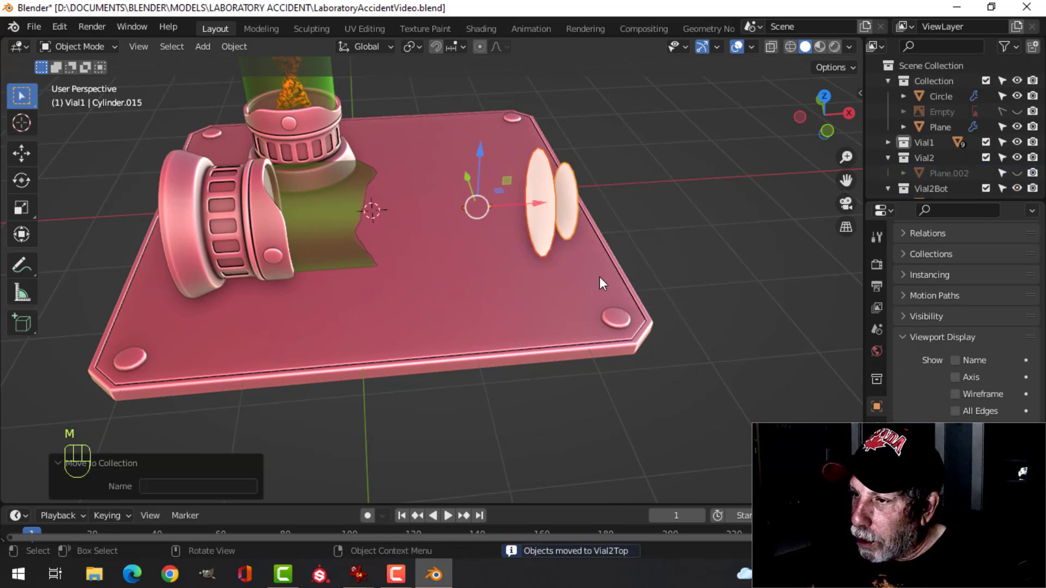
- Unhide all objects and collapse the Vial2, Vial2Bot and Vial2Top collections in the outliner
key(alt+h)
key(alt+a)
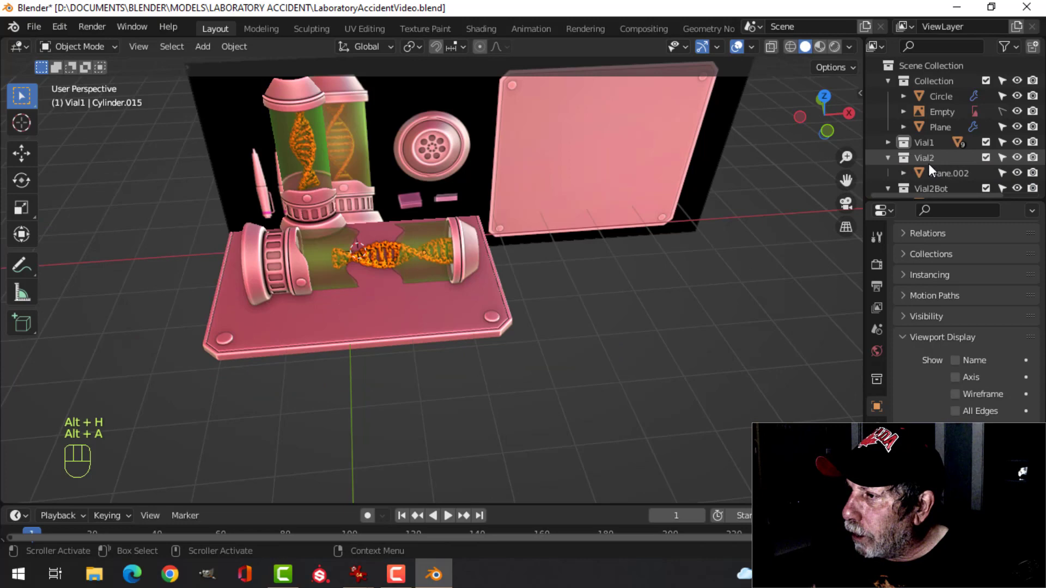
click(887, 158)
scroll(926, 176, down, 2)
click(889, 113)
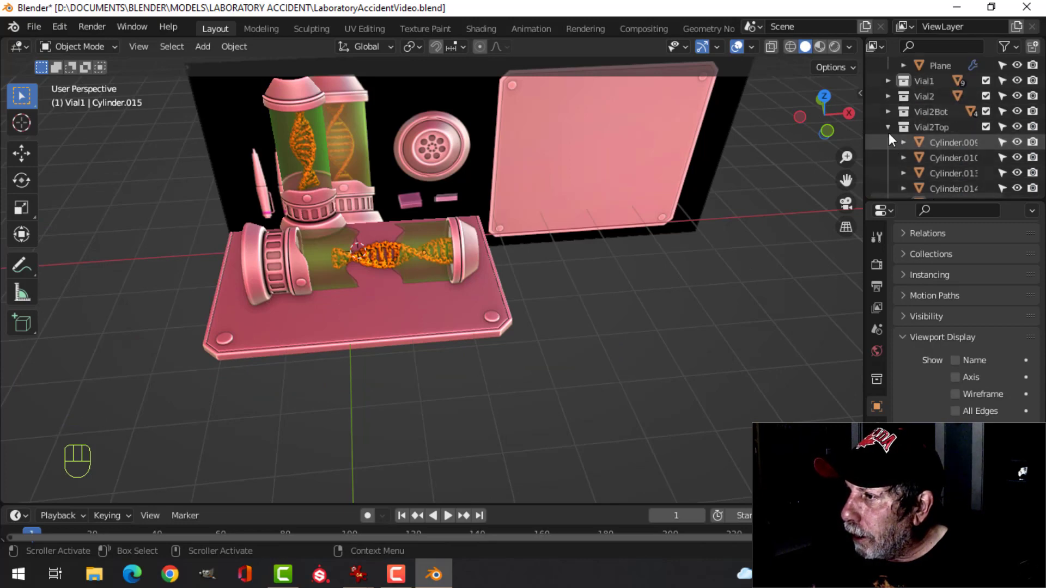
click(888, 131)
click(939, 183)
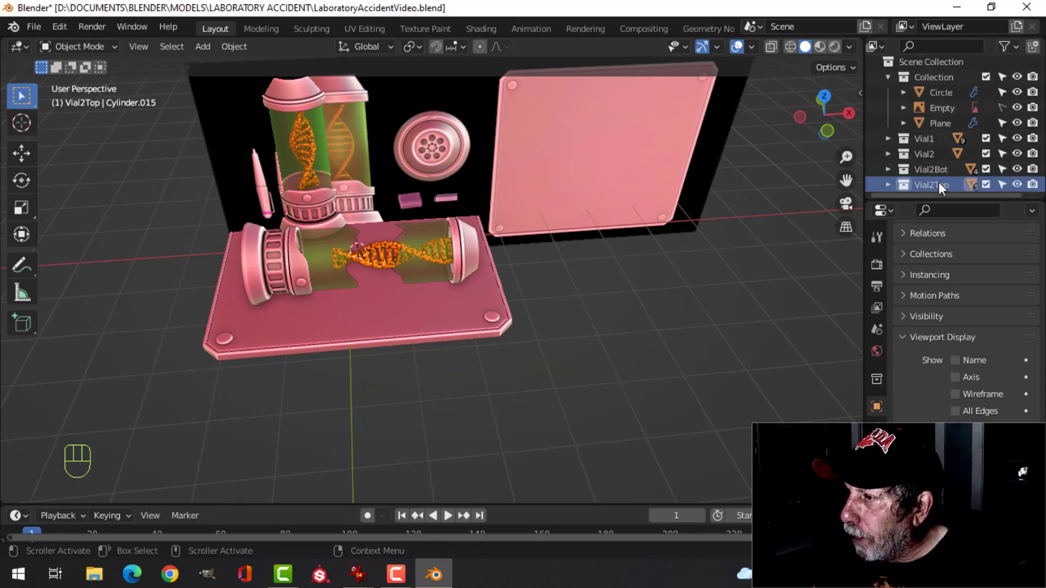
- Toggle the Vial2Top collection off and on, and hide the reference image and the broken vial's DNA strand
click(985, 185)
click(985, 184)
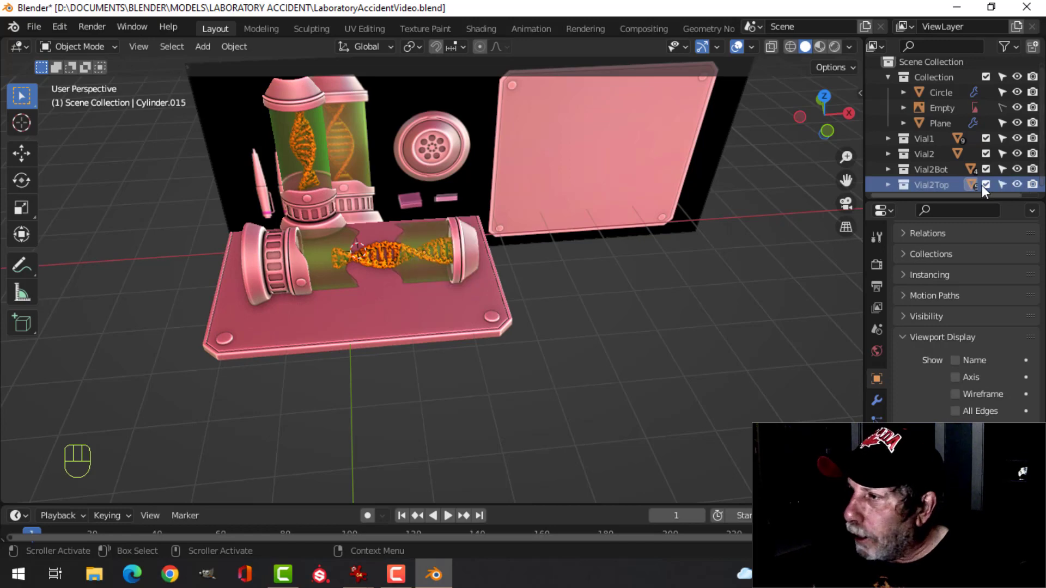
click(1016, 107)
scroll(633, 247, up, 3)
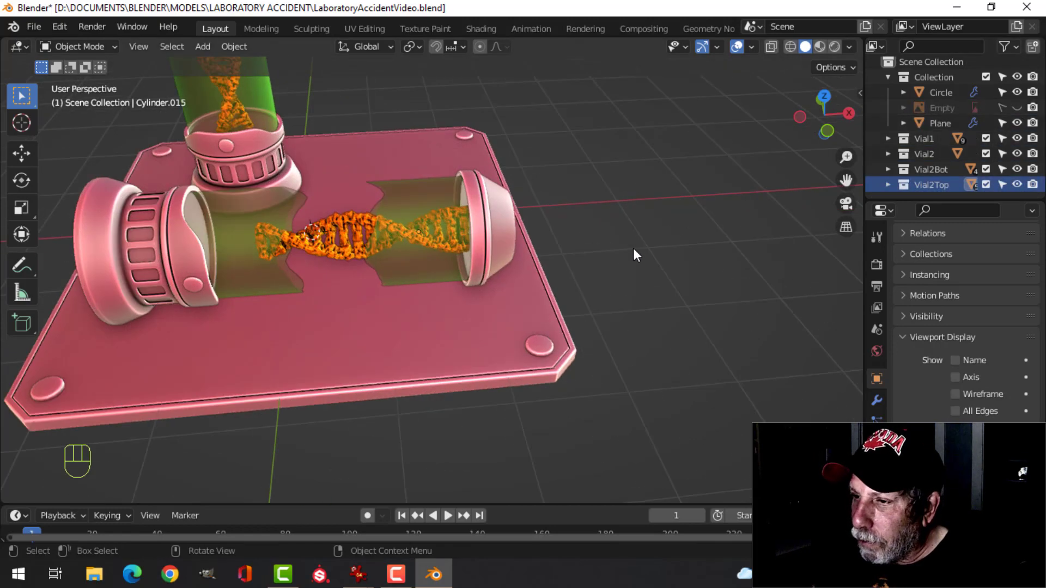
scroll(632, 247, up, 2)
click(250, 218)
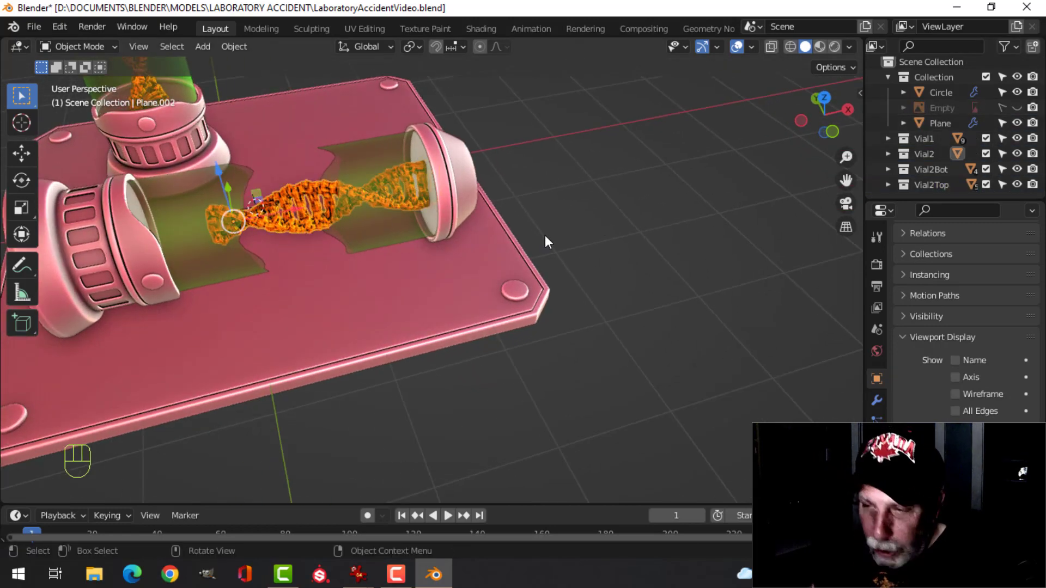
key(h)
- Add a Solidify modifier with a thickness of 0.05 m to the glass of the broken vial's base half
shift+middle_drag(422, 213, 479, 231)
shift+middle_drag(369, 229, 485, 256)
middle_drag(484, 256, 422, 224)
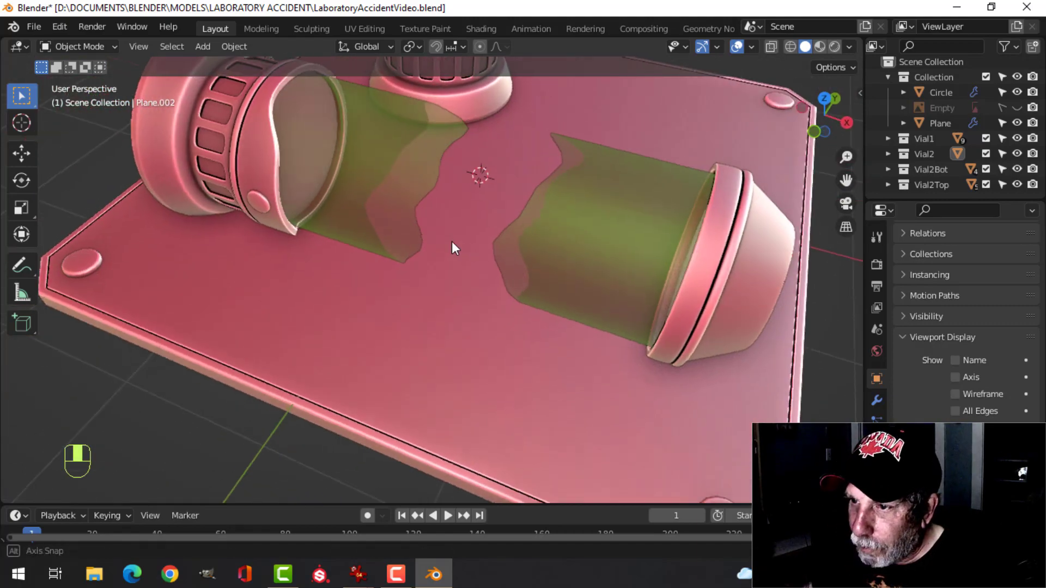
click(422, 223)
middle_drag(525, 241, 475, 220)
middle_drag(475, 220, 492, 225)
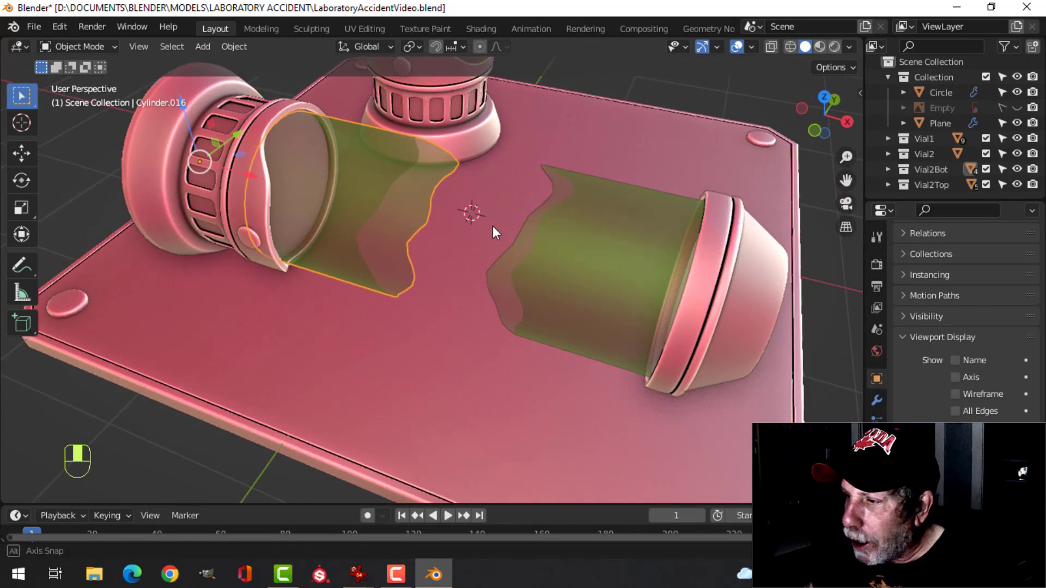
click(876, 402)
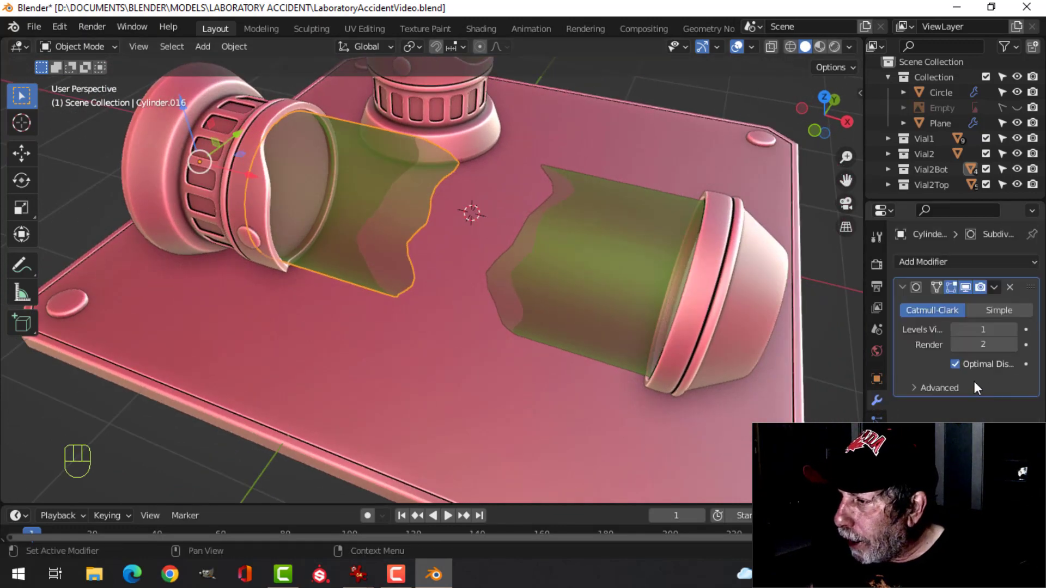
click(907, 293)
click(932, 262)
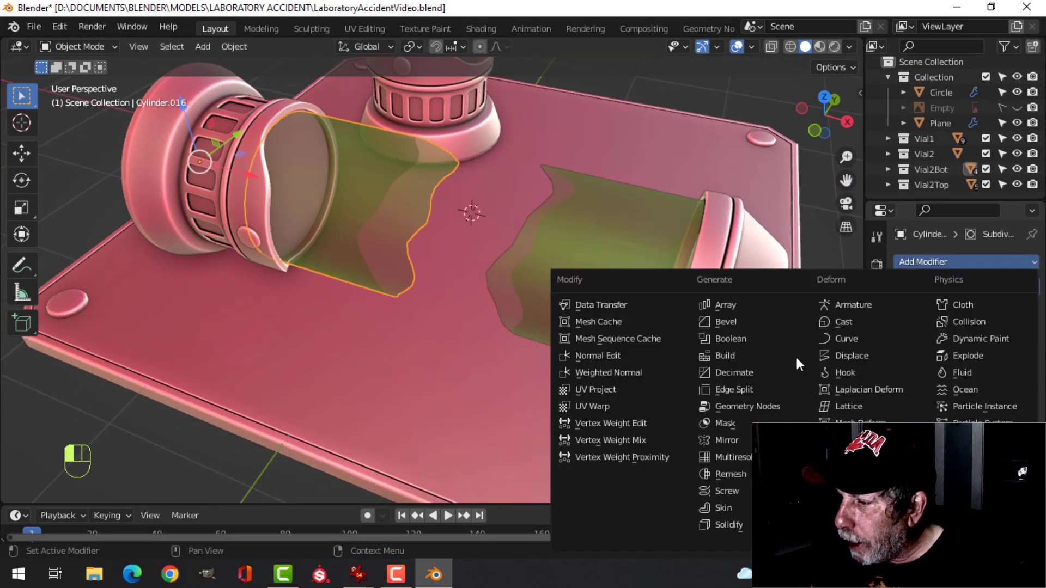
click(747, 525)
scroll(528, 345, up, 4)
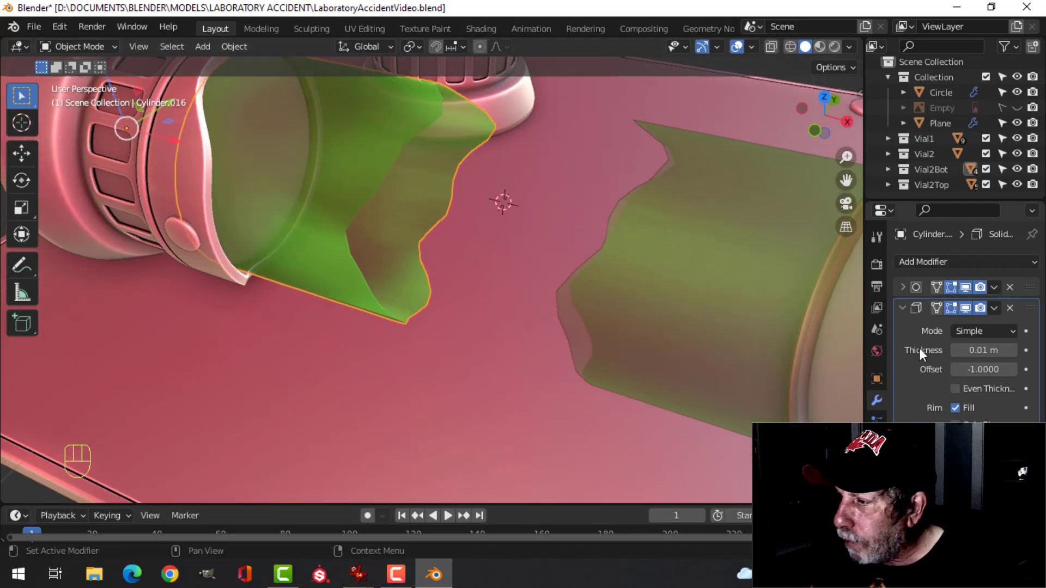
shift+drag(987, 350, 1027, 350)
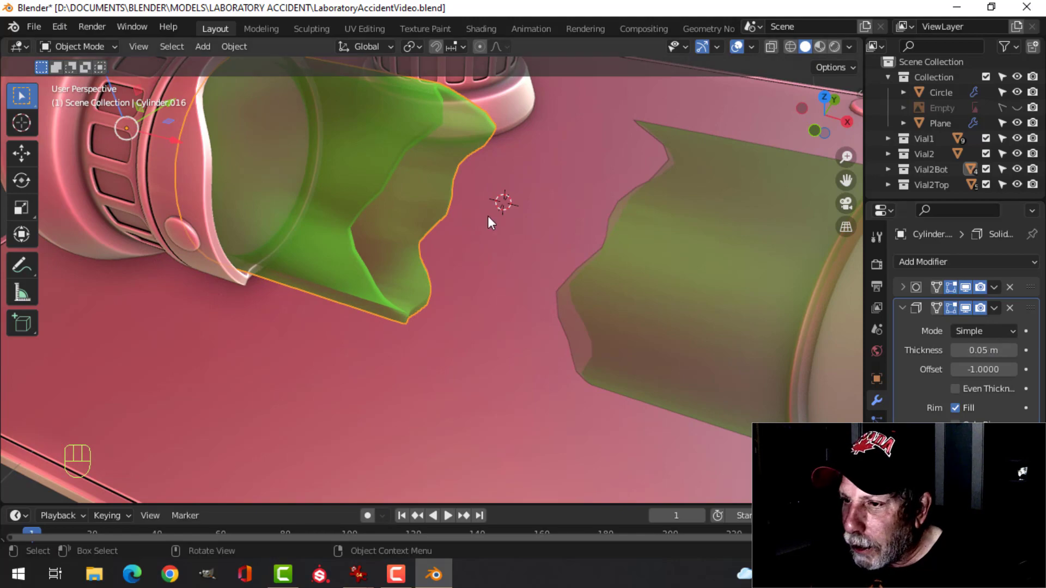
middle_drag(490, 221, 420, 254)
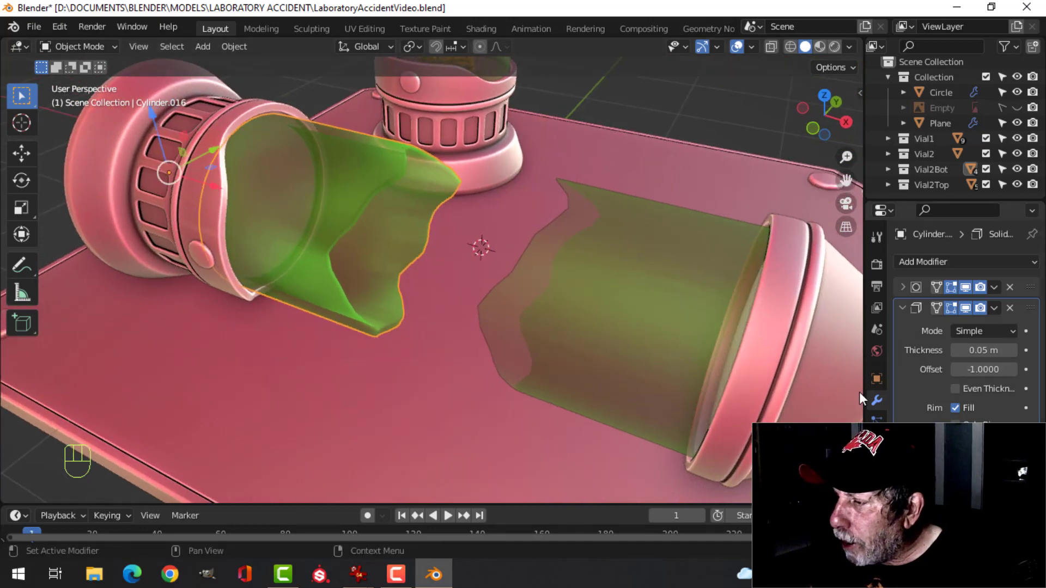
- Copy the modifiers of the base half's glass to the glass of the cap half
click(560, 294)
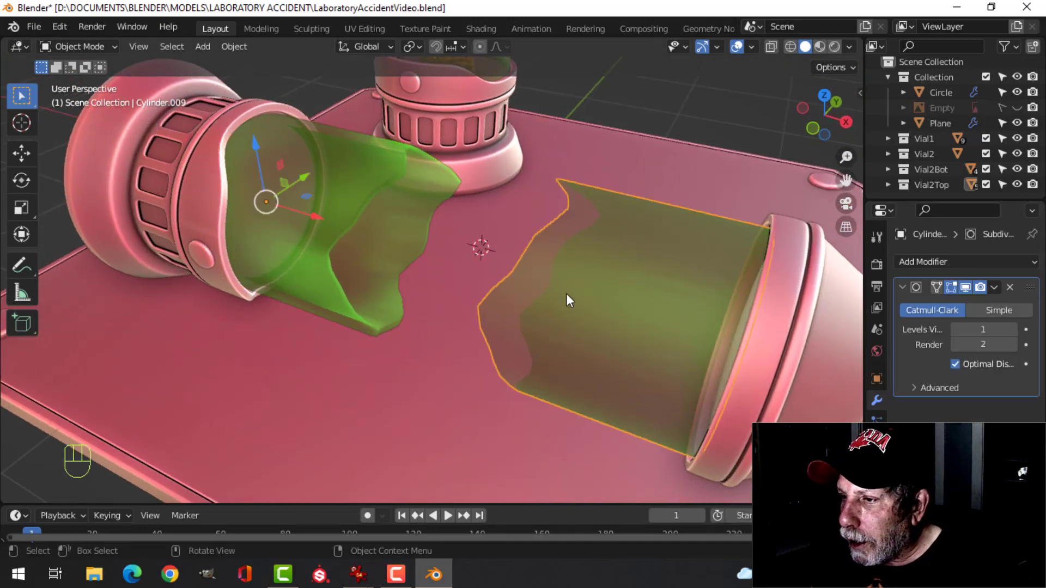
ctrl+click(344, 180)
key(ctrl+l)
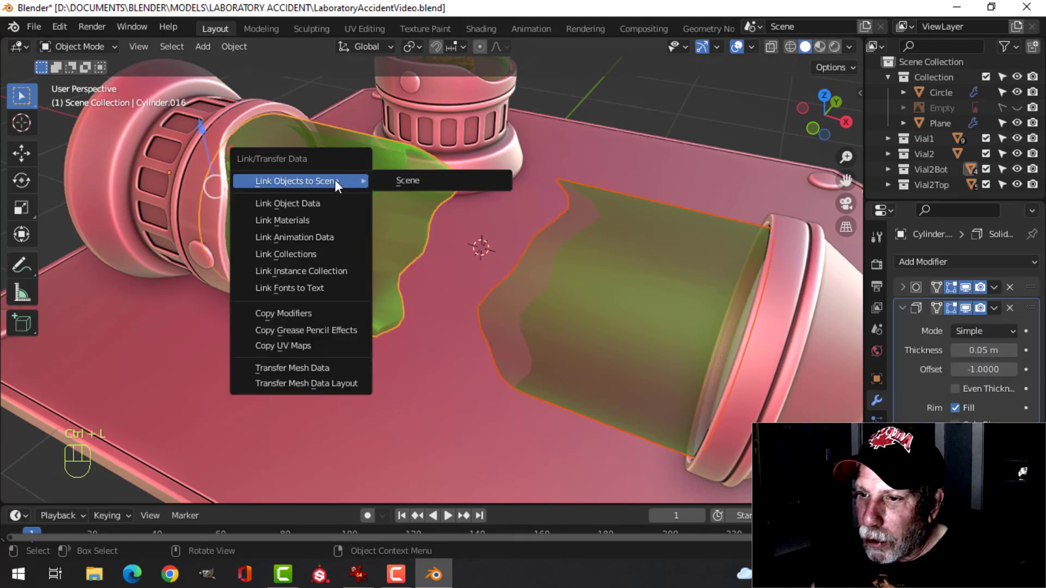
click(312, 316)
key(alt+a)
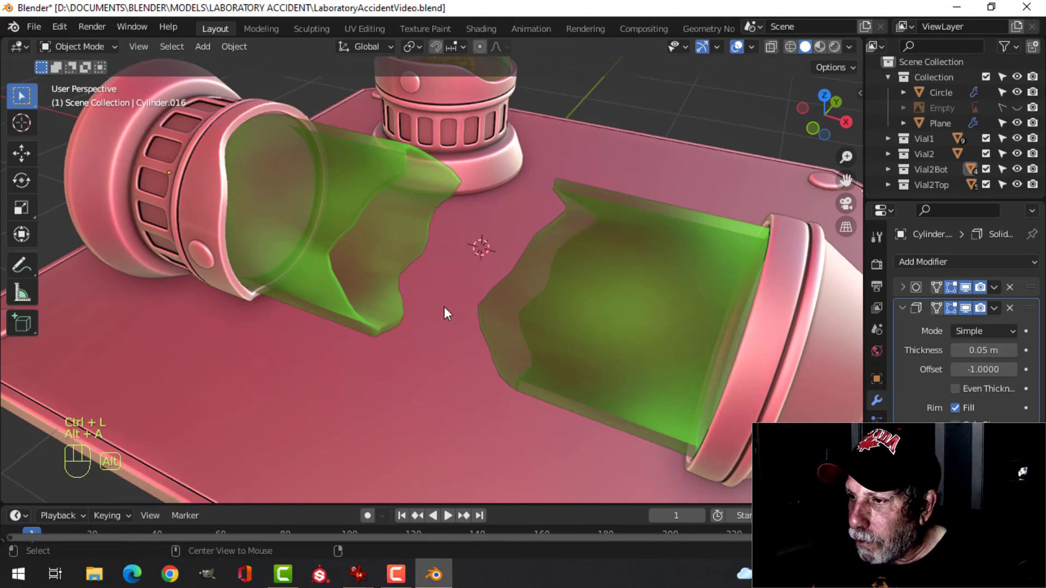
middle_drag(443, 306, 510, 279)
scroll(530, 273, down, 4)
- Apply the Solidify modifier on the glass of the base half
click(399, 217)
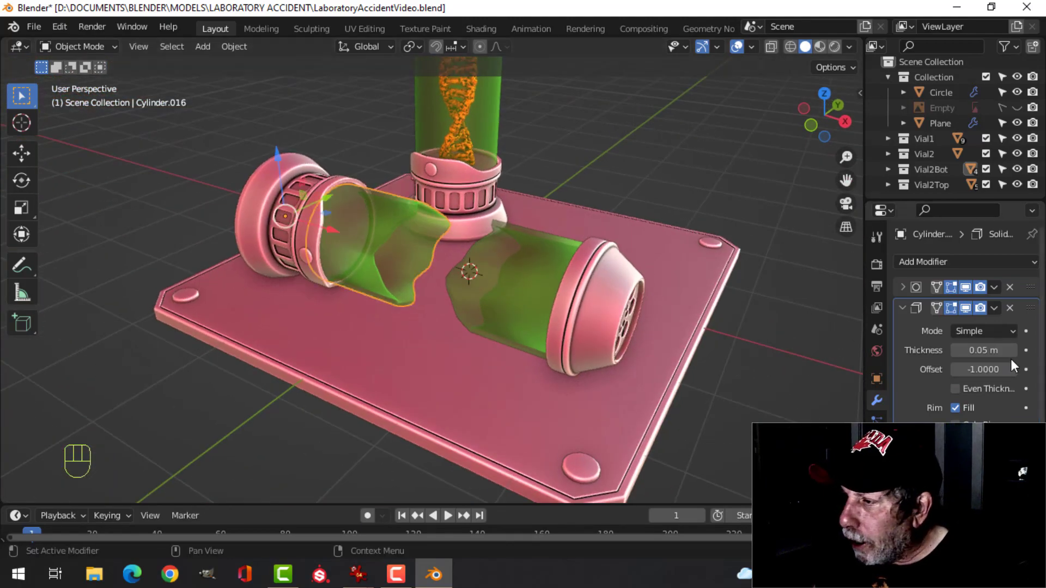
click(994, 308)
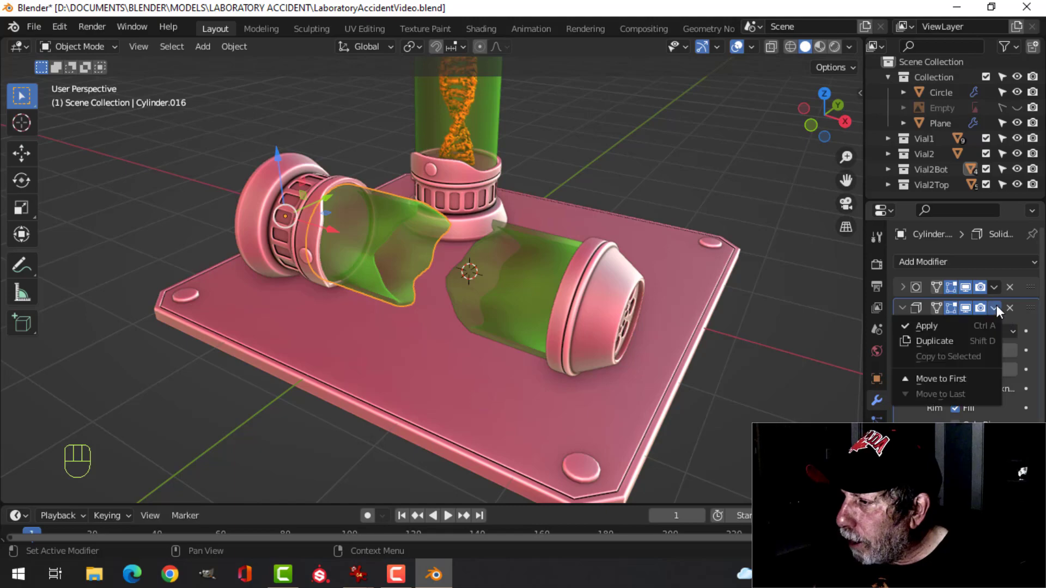
click(965, 327)
- Bevel the inner and outer edge loops of the base half's broken glass rim about 0.011 m with two segments
scroll(423, 280, up, 3)
shift+middle_drag(423, 280, 505, 311)
middle_drag(543, 304, 511, 281)
scroll(555, 281, up, 3)
key(alt+a)
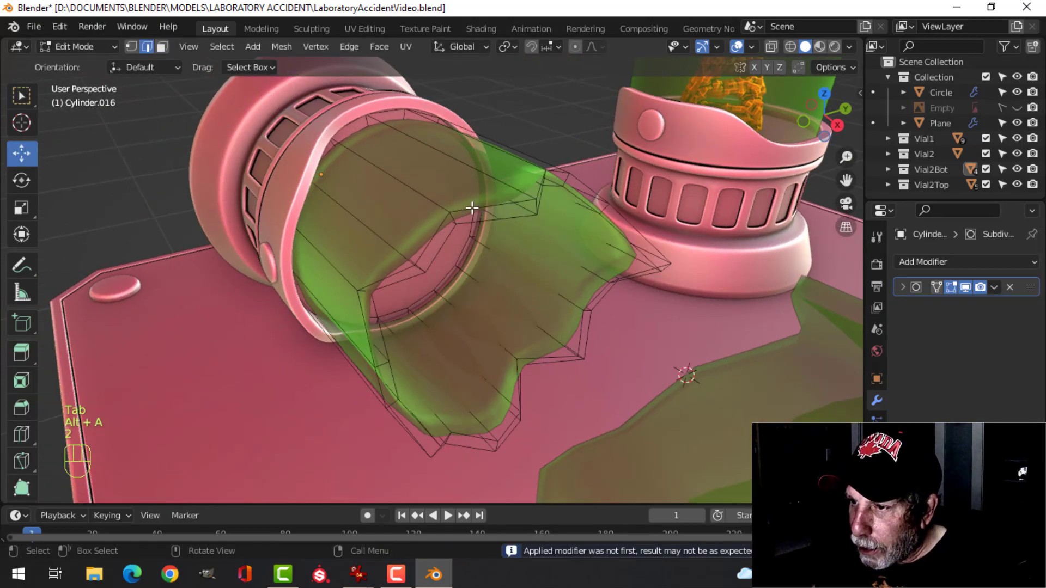
middle_drag(443, 256, 443, 256)
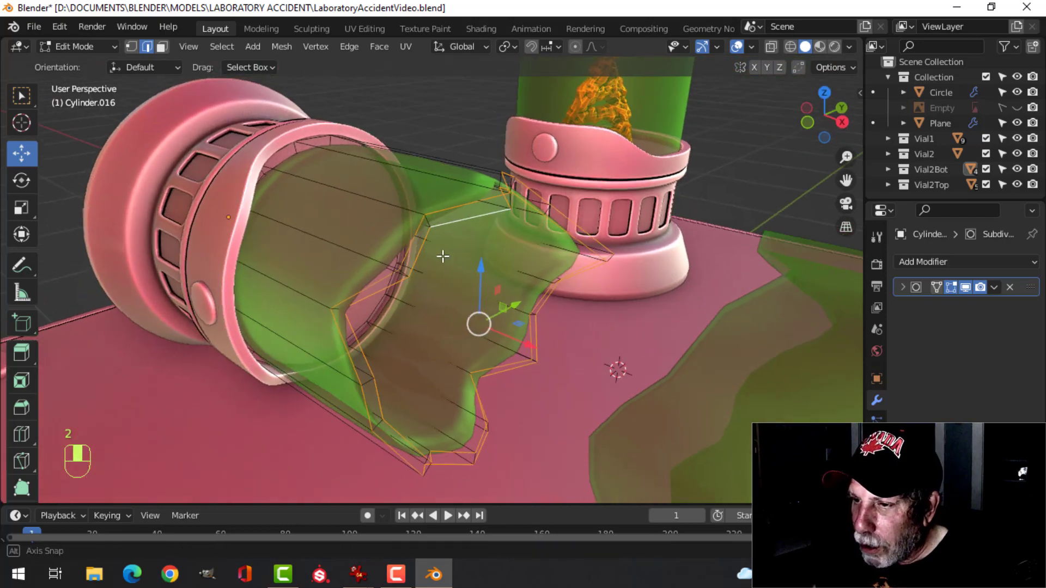
key(ctrl+b)
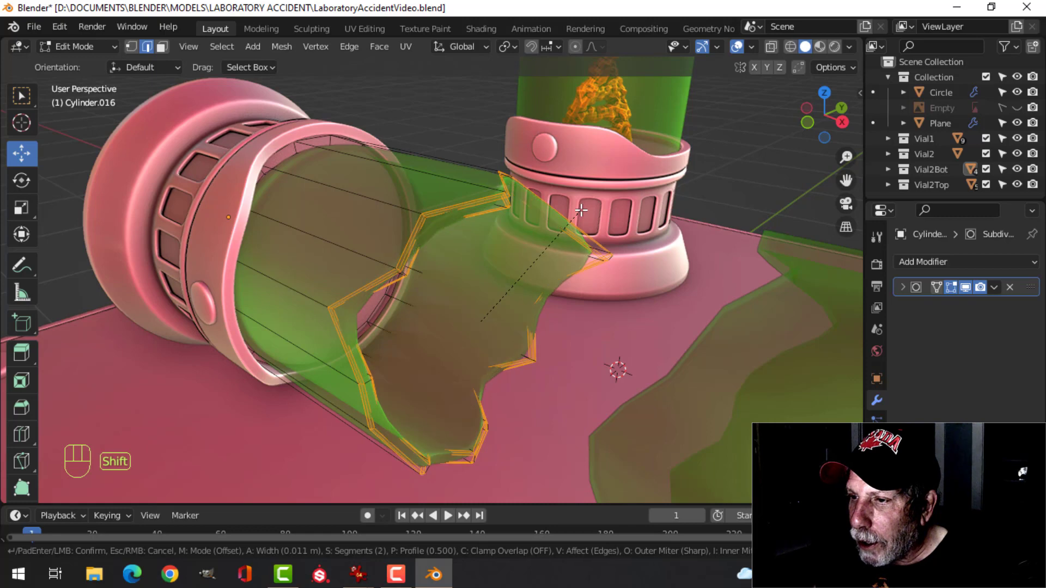
click(476, 320)
key(alt+a)
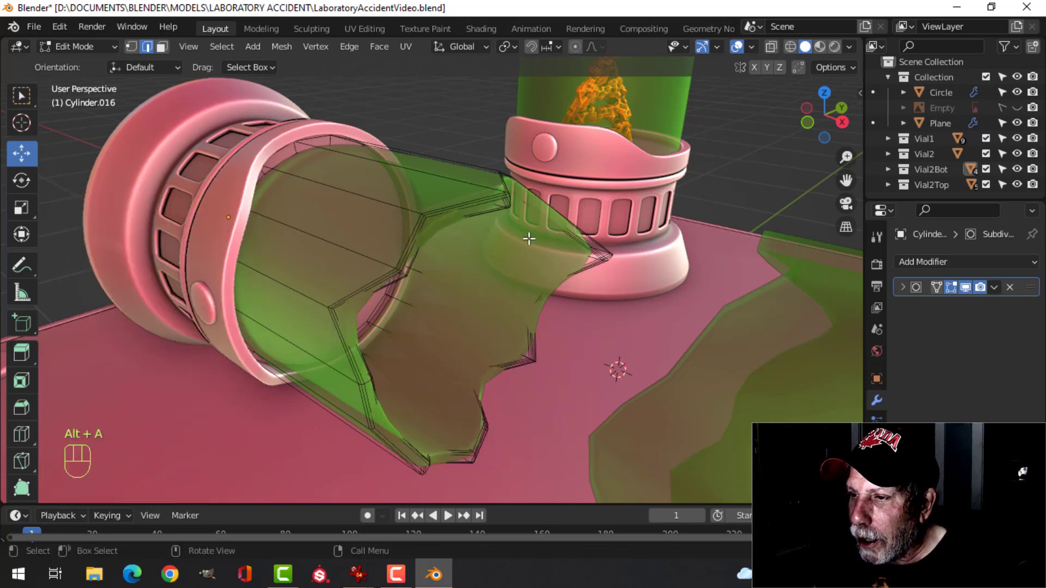
key(Tab)
middle_drag(526, 234, 470, 248)
- Add one loop cut around the base half's glass, slid towards the base with a factor of about 0.837
key(Tab)
key(alt+a)
key(ctrl+r)
click(312, 213)
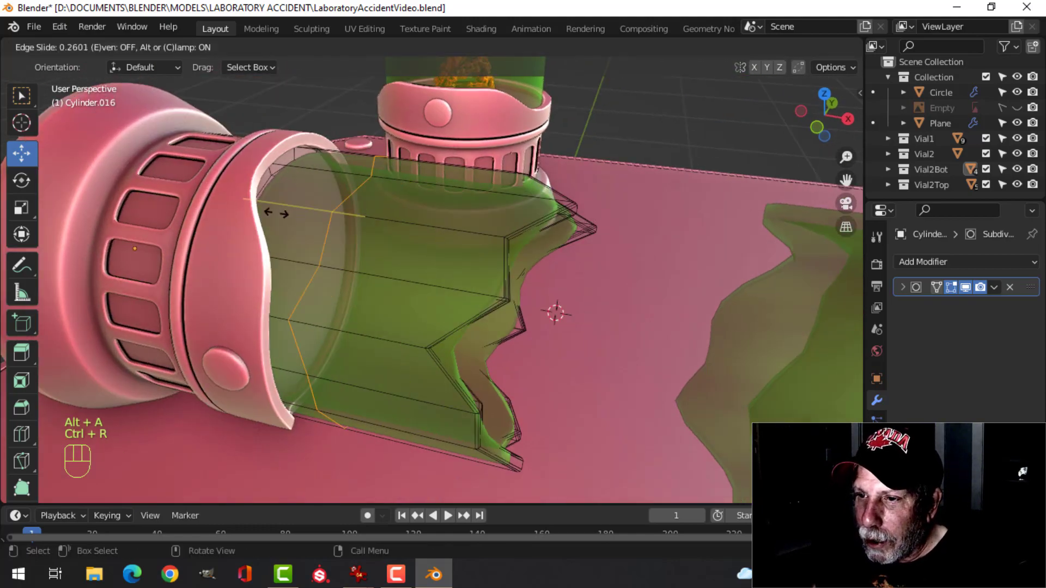
click(201, 214)
scroll(359, 250, down, 2)
shift+middle_drag(463, 245, 355, 228)
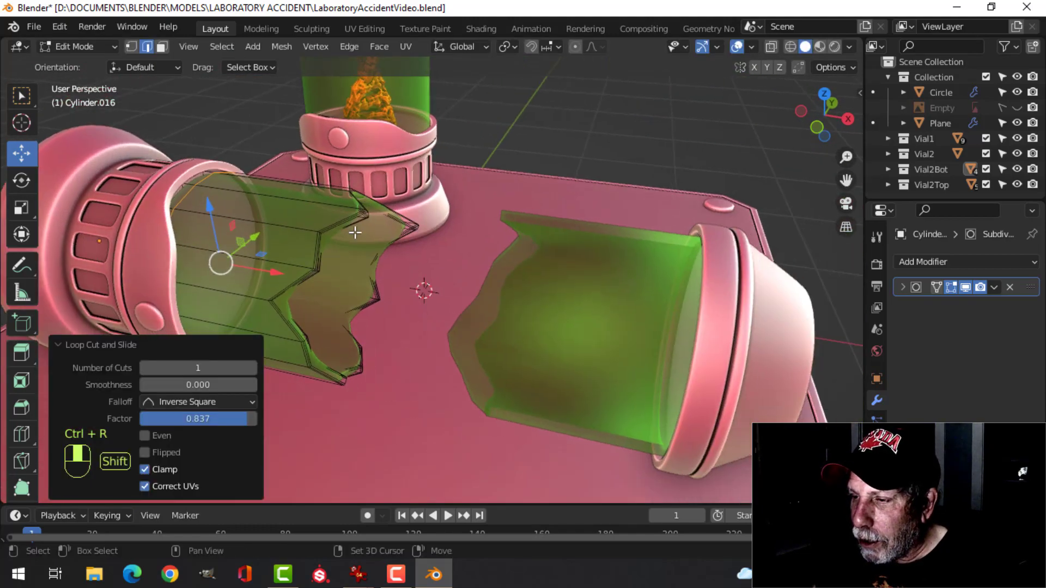
- Select the glass of the cap half and apply its Solidify modifier
key(Tab)
click(576, 277)
shift+middle_drag(514, 288, 495, 275)
key(Tab)
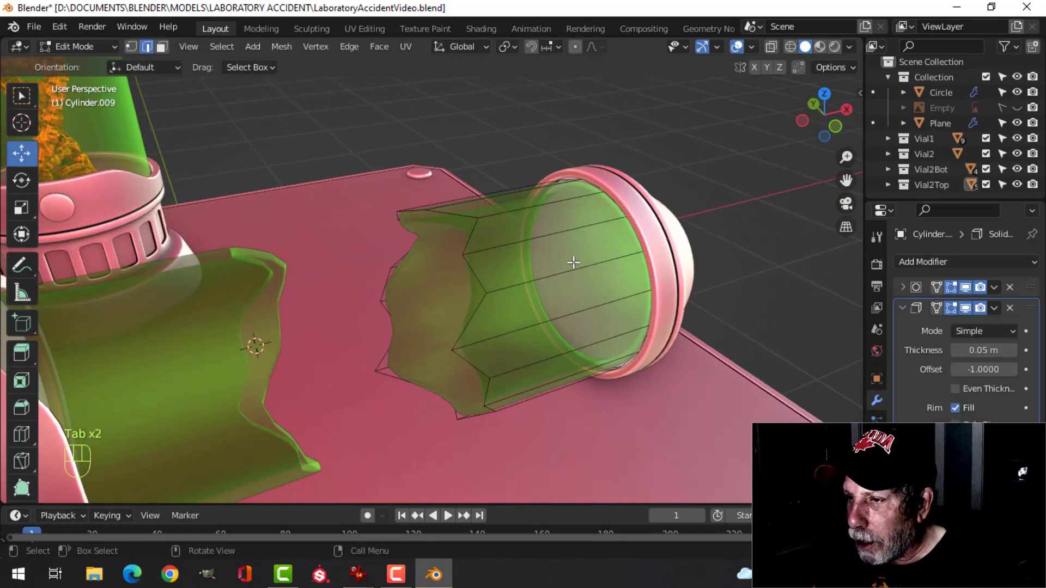
key(Tab)
click(994, 307)
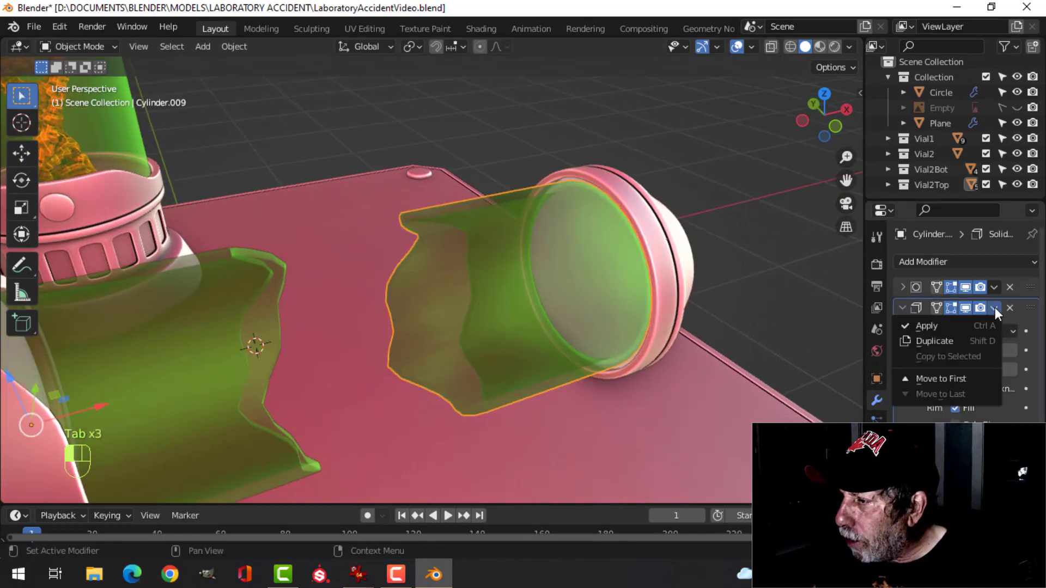
click(956, 324)
- Bevel the inner and outer edge loops of the cap half's broken glass rim with two segments
key(Tab)
shift+middle_drag(497, 287, 533, 302)
scroll(438, 275, up, 2)
alt+shift+click(391, 274)
key(ctrl+b)
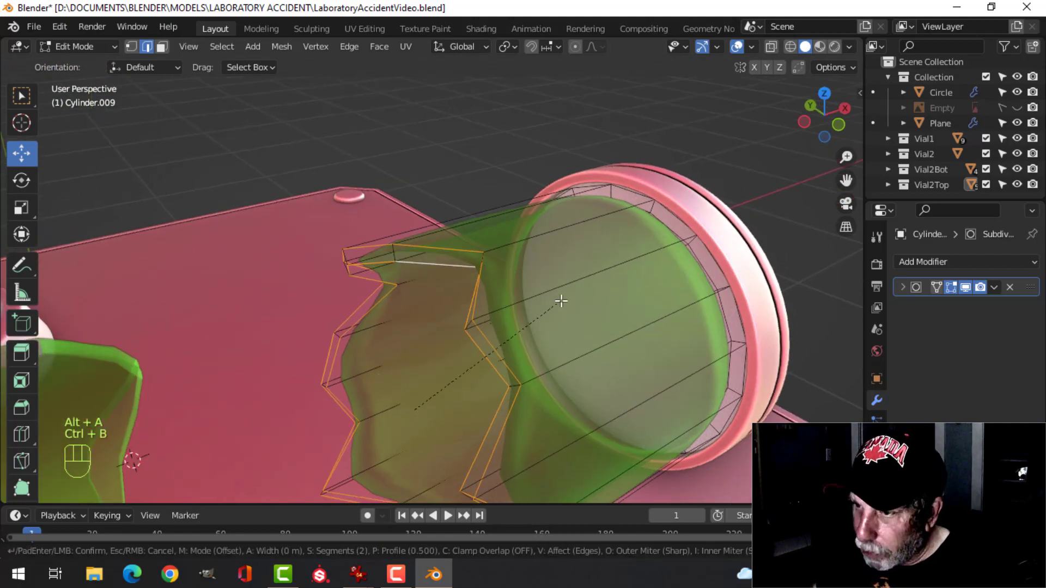
click(575, 299)
key(Tab)
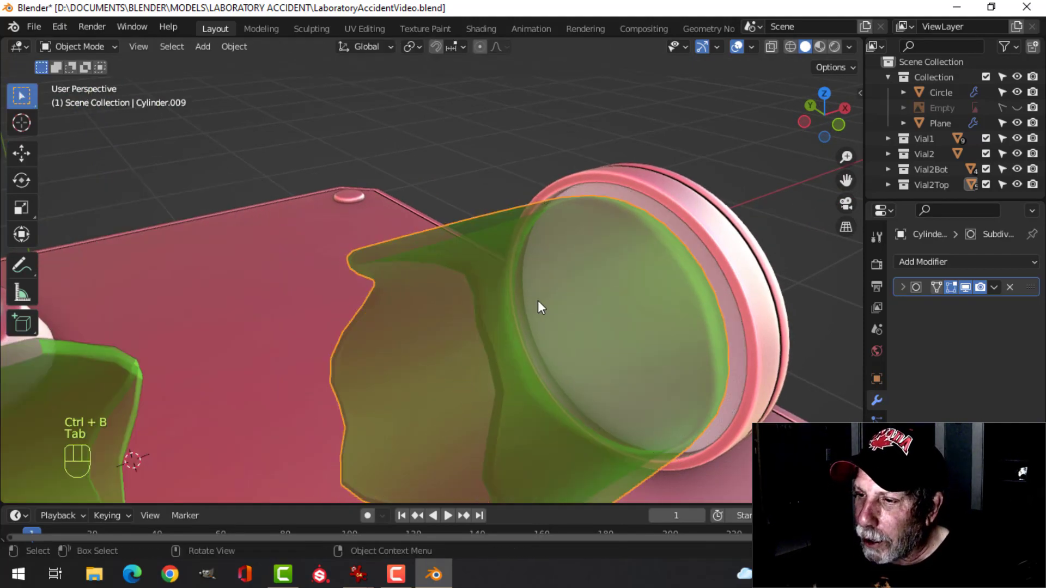
- Examine the thickened glass and bevelled broken rims of both vial halves
scroll(537, 300, down, 3)
key(alt+a)
middle_drag(547, 322, 390, 280)
scroll(465, 315, down, 2)
click(482, 253)
shift+middle_drag(491, 273, 492, 316)
scroll(491, 316, up, 2)
key(alt+a)
middle_drag(373, 322, 415, 236)
- Open the base half's glass for mesh editing and turn off its Subdivision modifier in the viewport
click(416, 236)
scroll(446, 287, up, 2)
scroll(445, 287, up, 2)
key(Tab)
mouse_move(518, 267)
middle_down()
mouse_move(497, 240)
mouse_move(507, 253)
middle_up()
scroll(497, 240, up, 2)
click(966, 289)
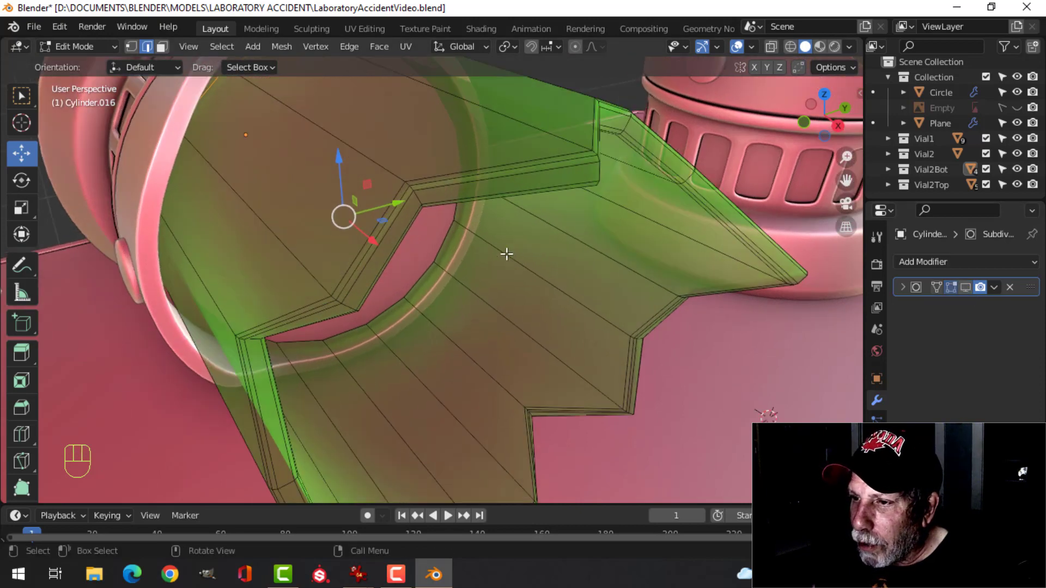
- Separate the base half's broken rim into its own object, growing the rim's face loop selection twice to include the bevels
alt+click(421, 200)
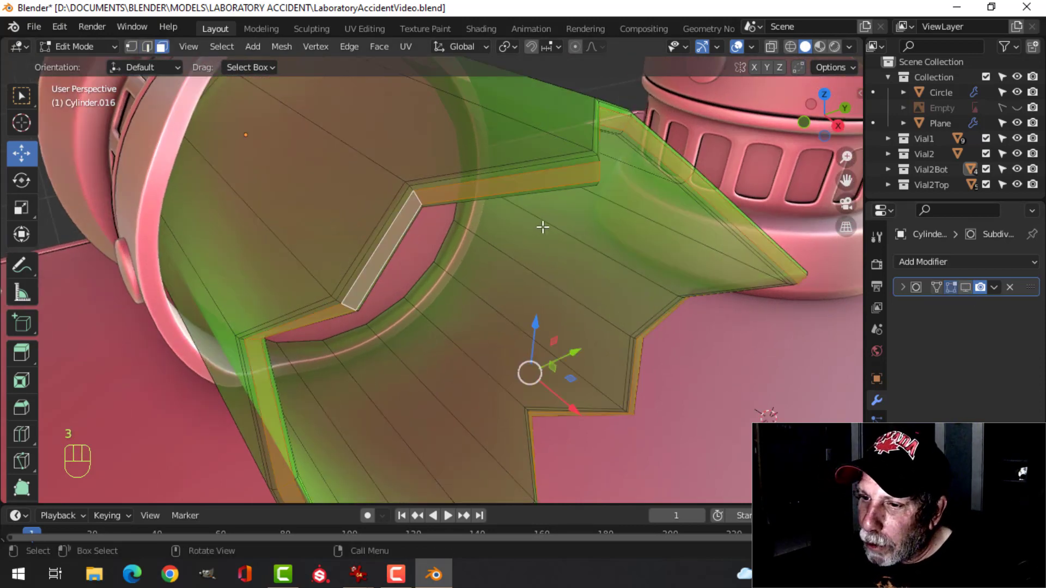
key(ctrl+KP_Add)
key(ctrl+KP_Add)
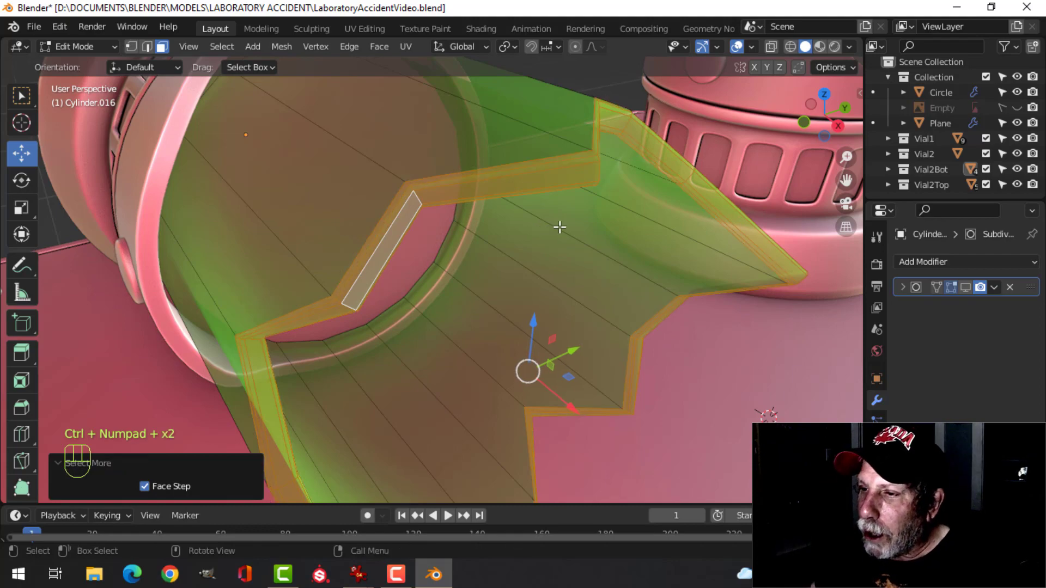
middle_drag(559, 227, 532, 231)
key(p)
click(533, 231)
key(Tab)
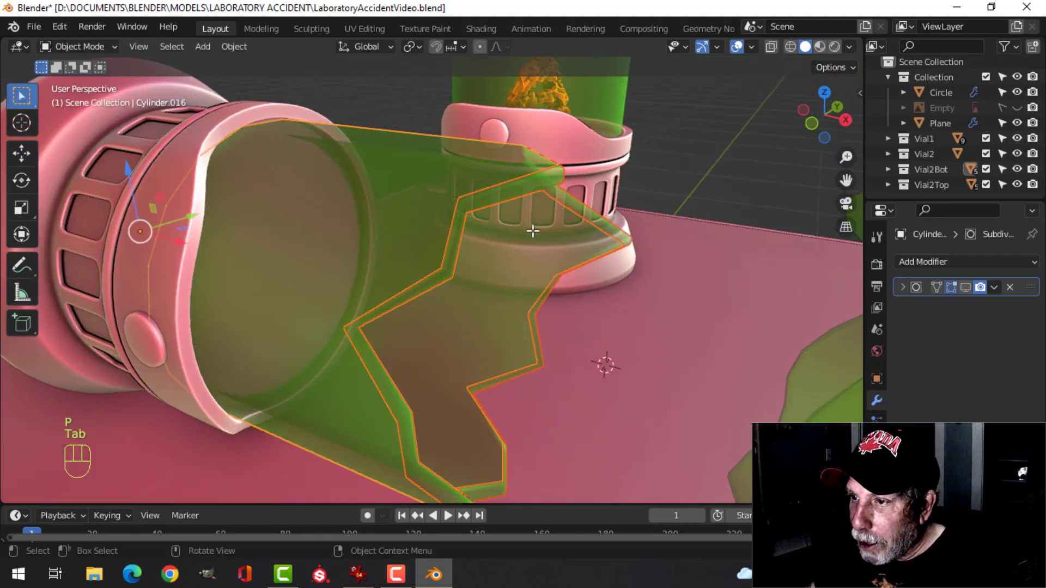
- Isolate the base half's separated rim and bridge its two open edge loops into a closed strip, returning to the full scene
click(540, 216)
key(KP_Divide)
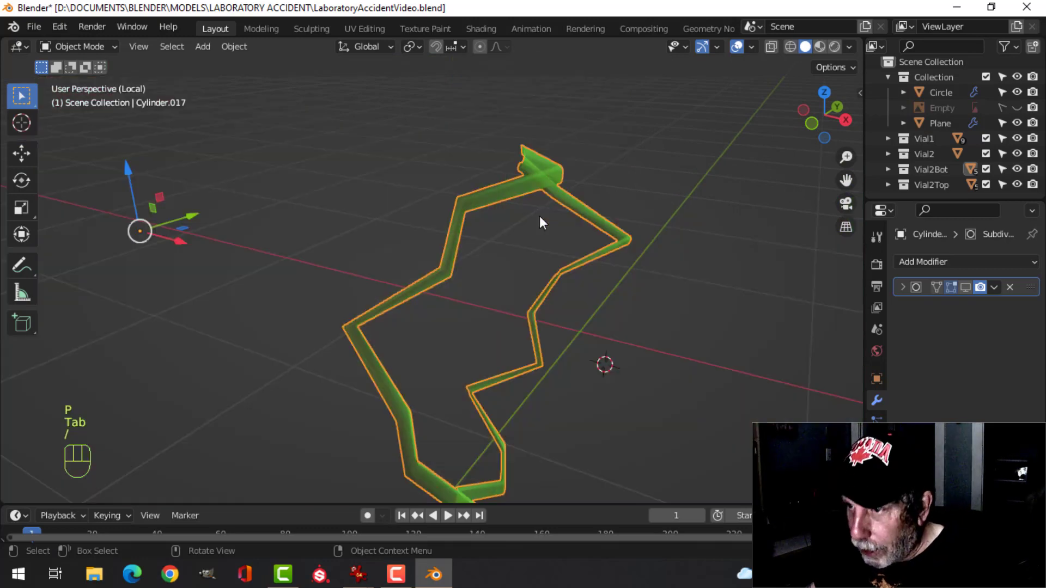
middle_drag(539, 216, 530, 252)
key(Tab)
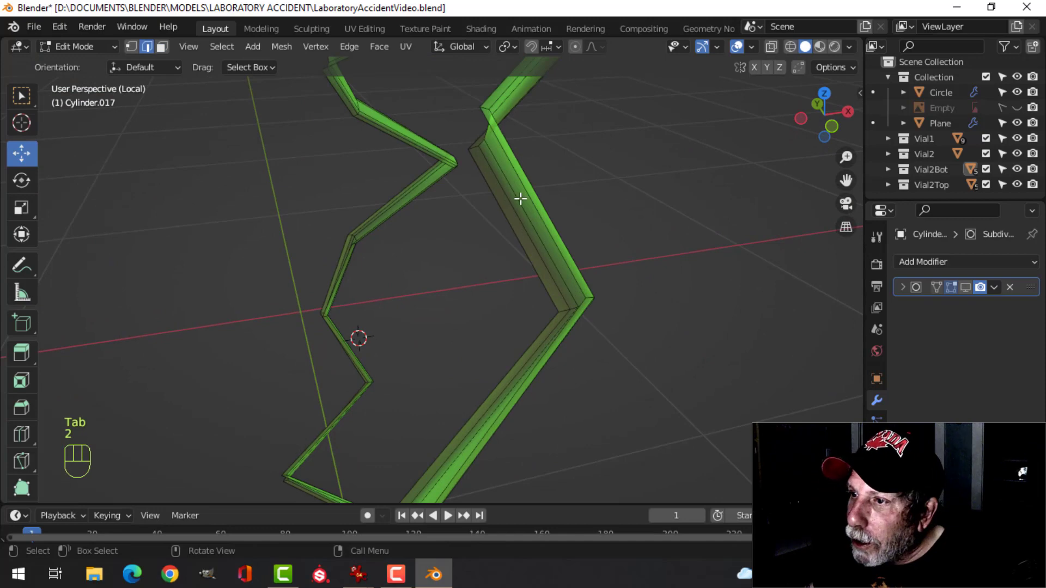
key(a)
key(2)
key(alt+a)
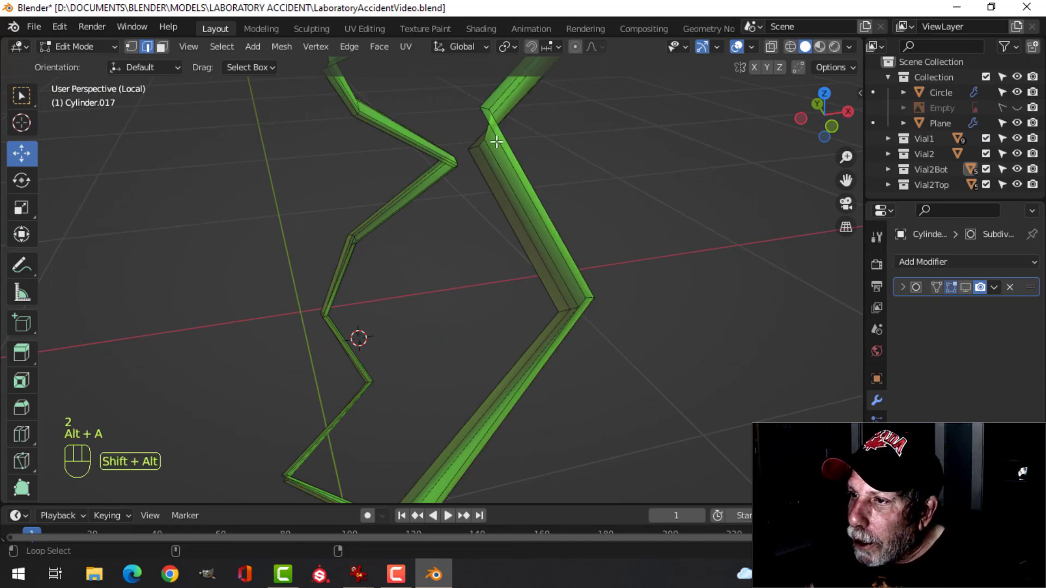
alt+shift+click(487, 160)
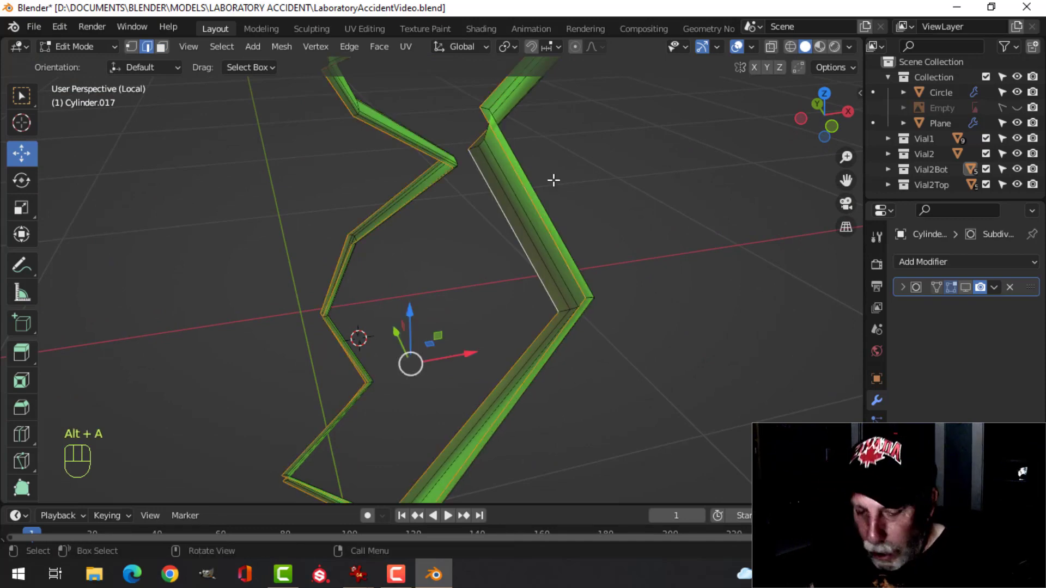
key(ctrl+e)
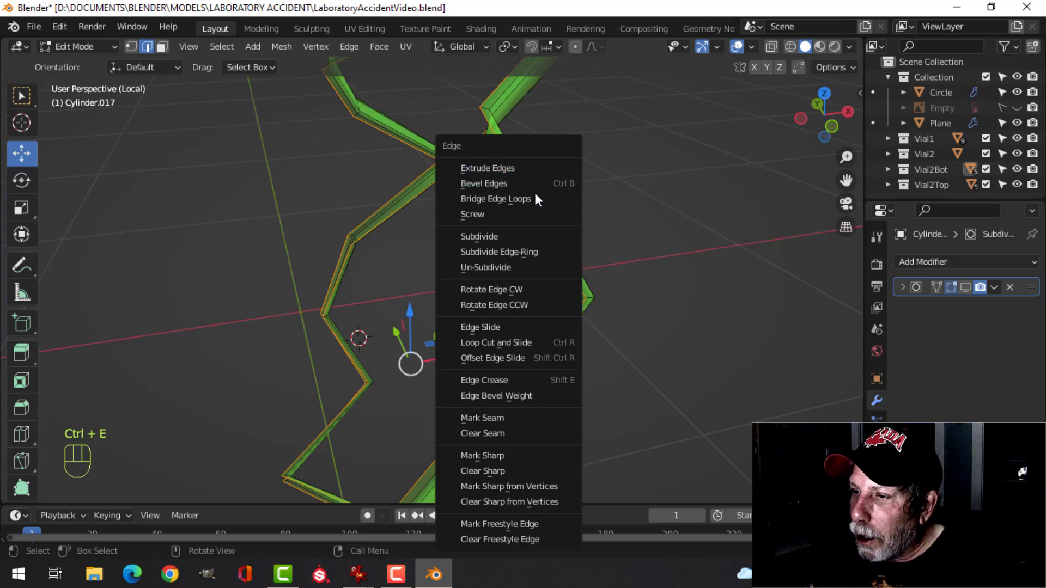
click(535, 196)
key(Tab)
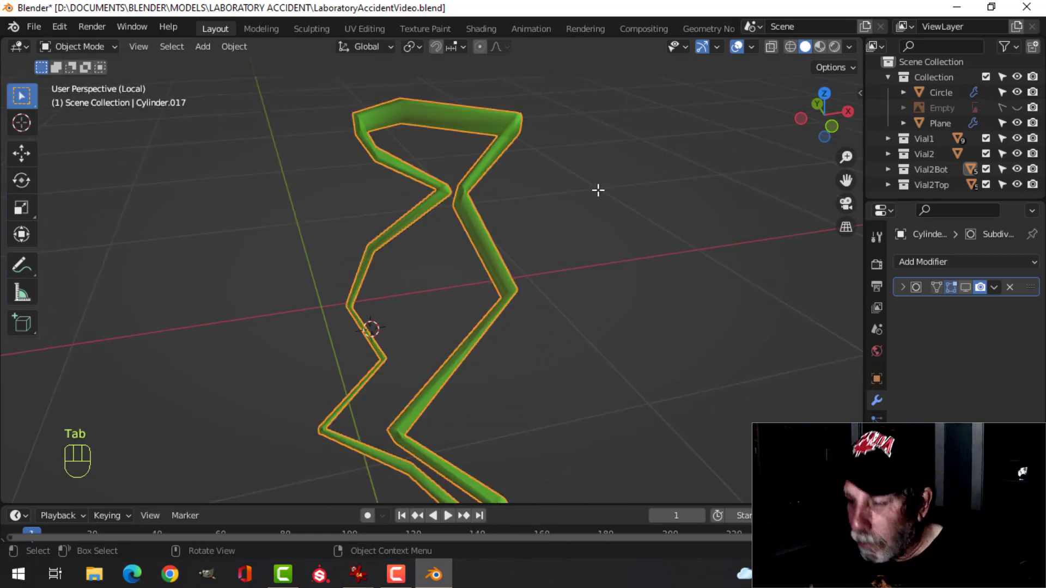
key(KP_Divide)
key(alt+a)
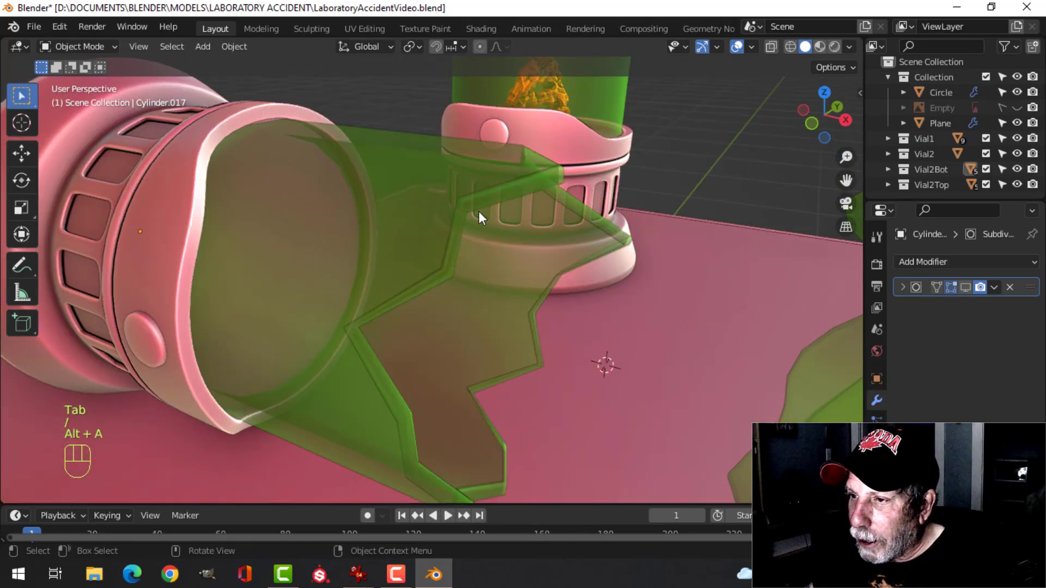
- Set the base rim's viewport display colour to yellow-green with hue 0.241 and saturation 0.944
click(479, 215)
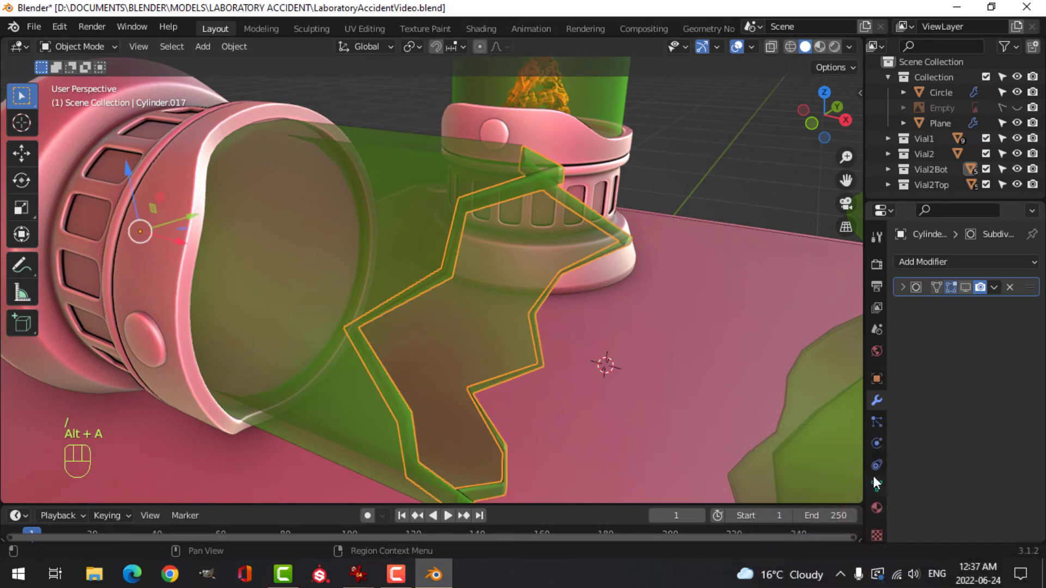
click(871, 380)
scroll(941, 438, down, 8)
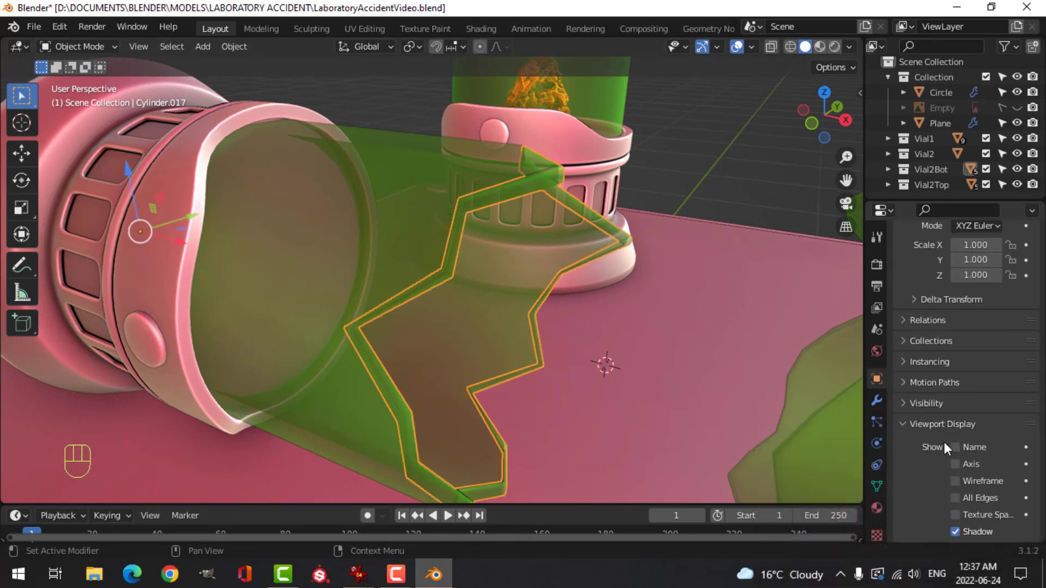
click(963, 447)
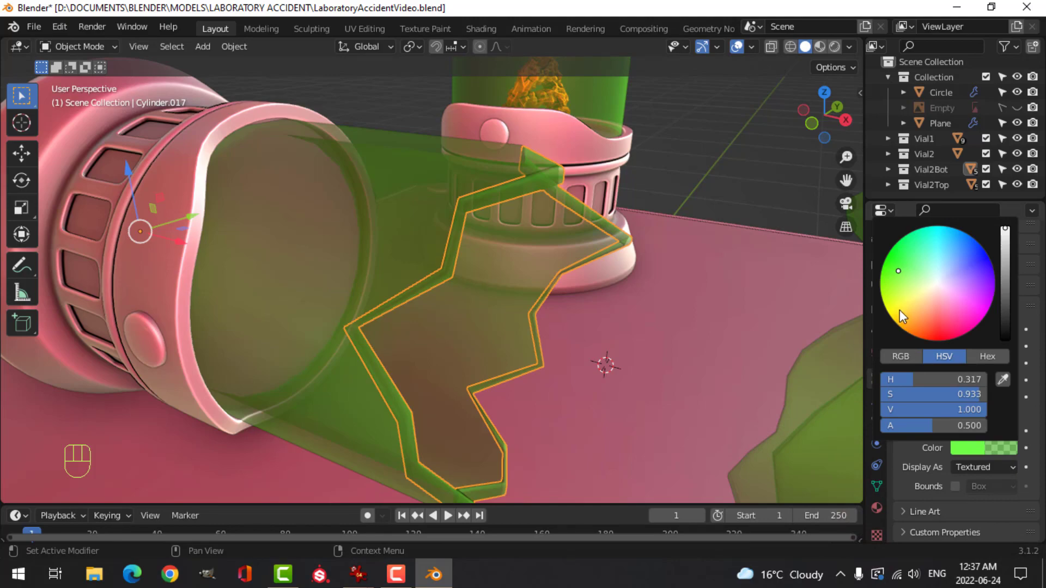
drag(899, 310, 893, 305)
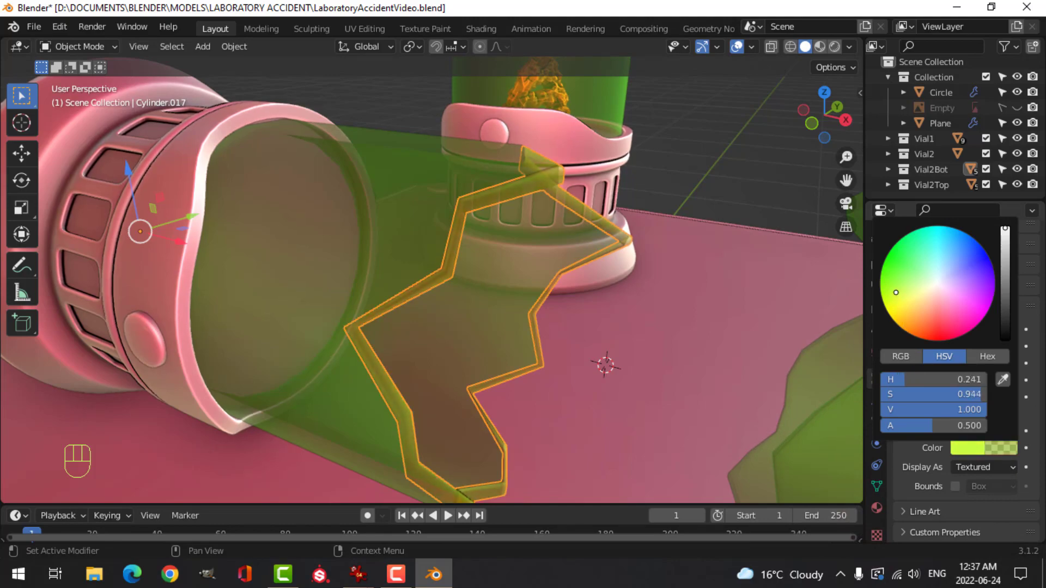
key(alt+a)
- Open the cap half's glass for face editing with nothing selected
middle_drag(467, 309, 497, 319)
click(606, 239)
key(Tab)
scroll(546, 300, up, 1)
shift+middle_drag(630, 272, 485, 203)
key(alt+a)
key(3)
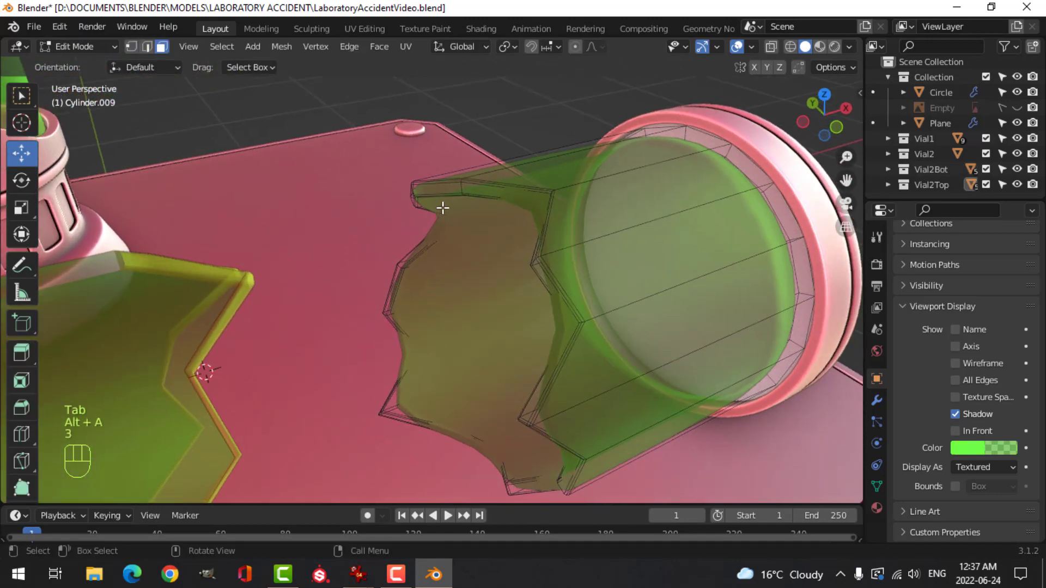
alt+shift+click(459, 191)
key(a)
key(s)
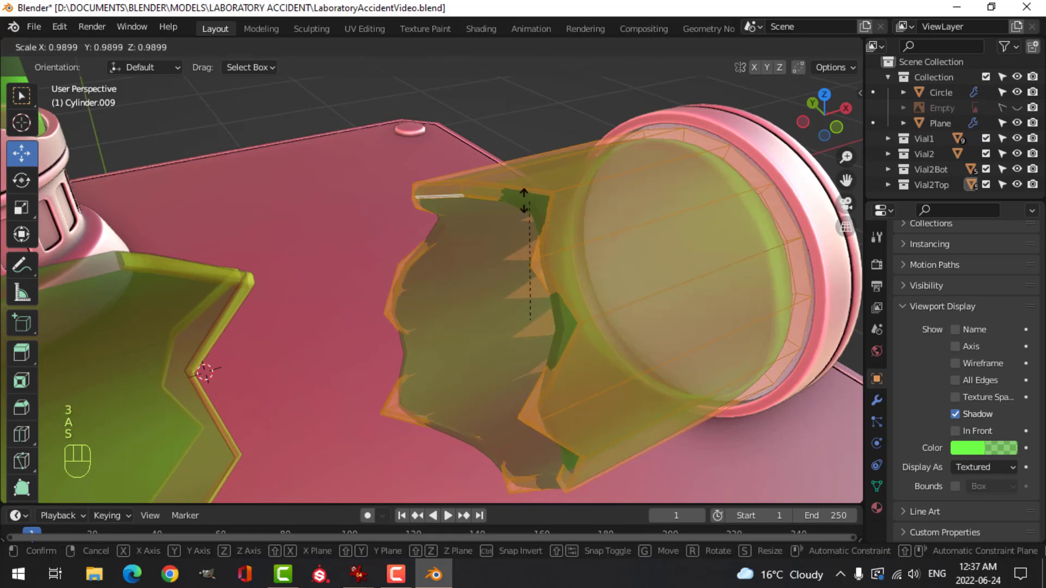
key(Escape)
key(alt+a)
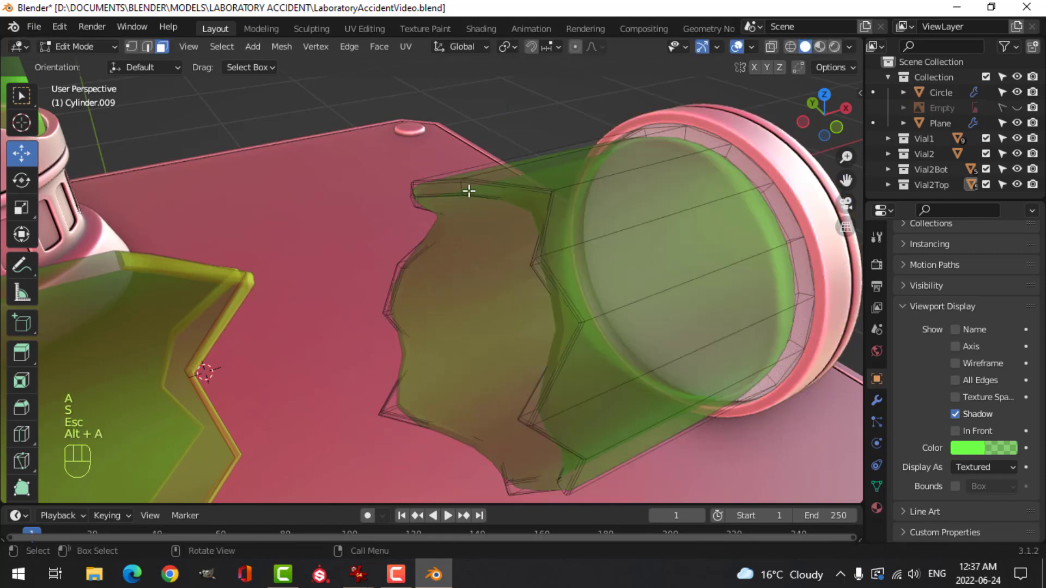
- Separate the cap half's broken rim into its own object, expanding the rim's face loop selection to include the bevels
alt+shift+click(460, 187)
key(ctrl+KP_Add)
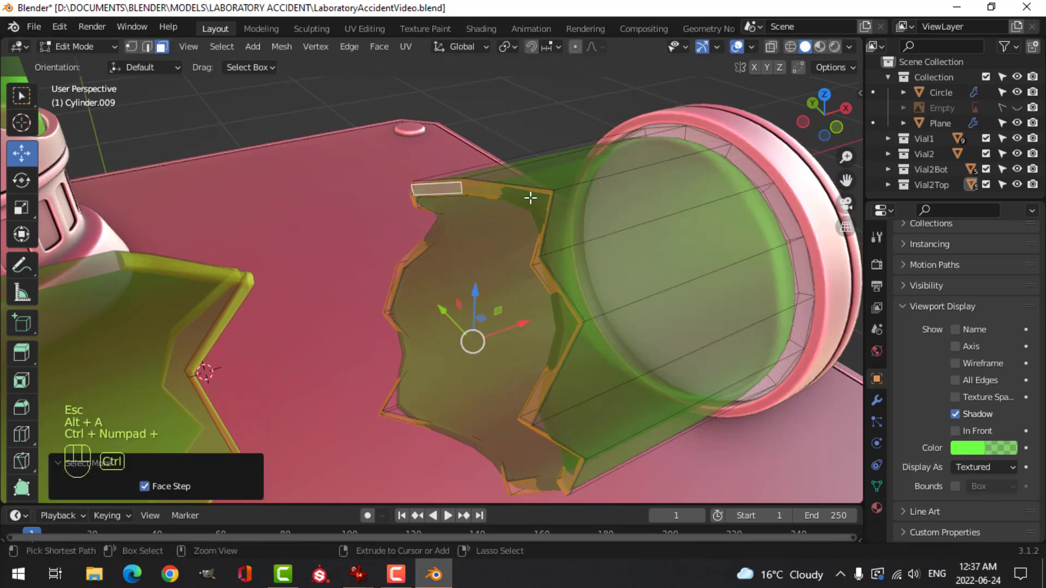
key(p)
click(530, 197)
key(Tab)
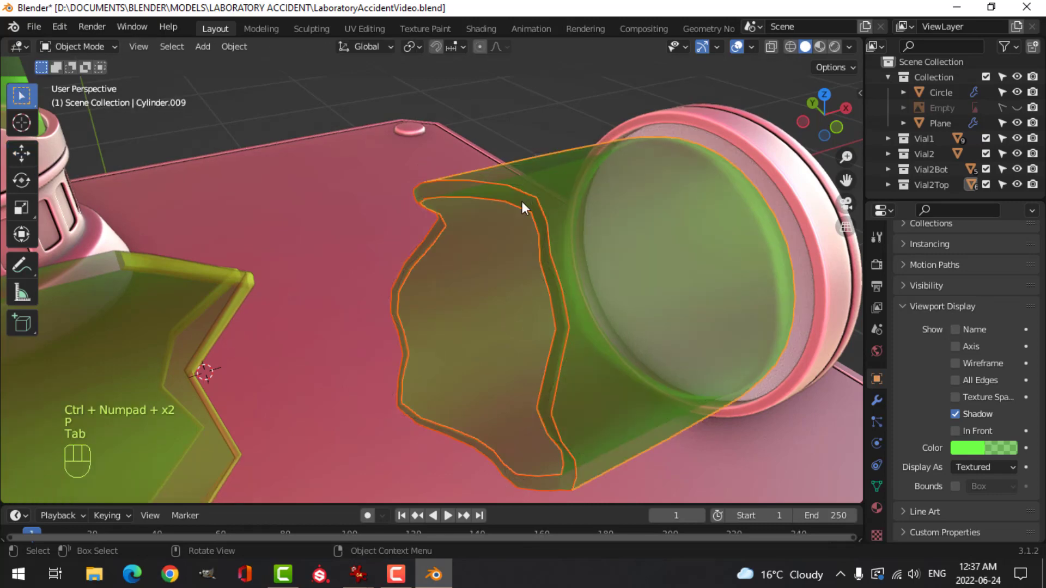
- Isolate the cap half's separated rim for edge editing and turn off its Subdivision modifier in the viewport
click(522, 201)
key(KP_Divide)
middle_drag(568, 220, 438, 230)
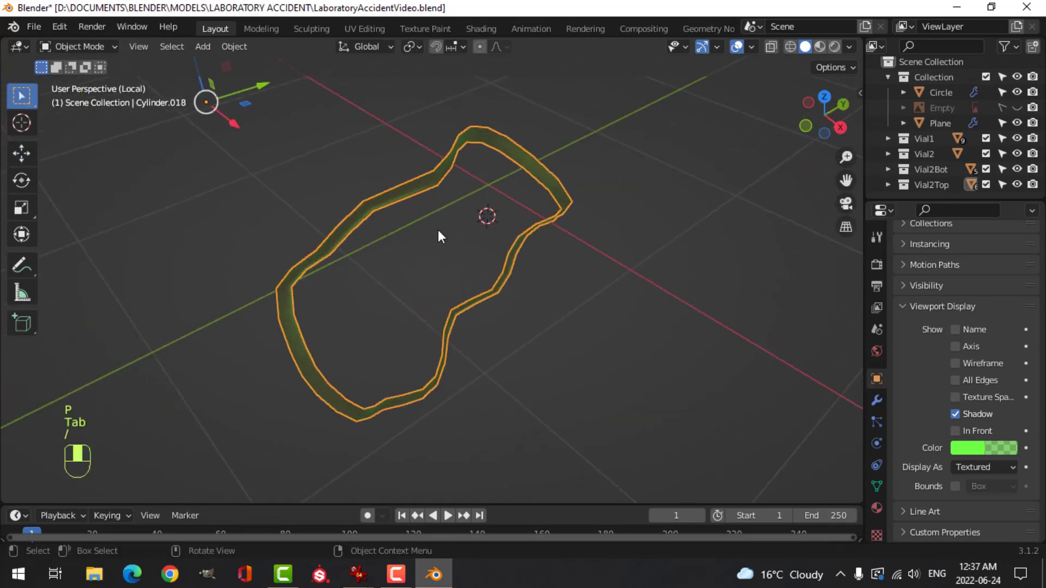
key(Tab)
shift+middle_drag(429, 177, 475, 250)
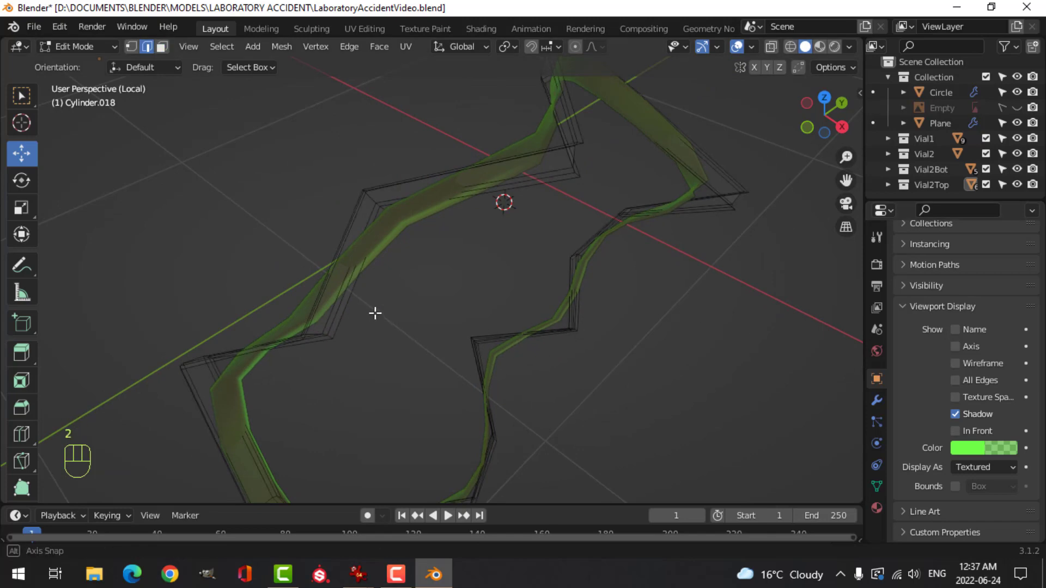
middle_drag(375, 313, 394, 273)
alt+shift+click(395, 273)
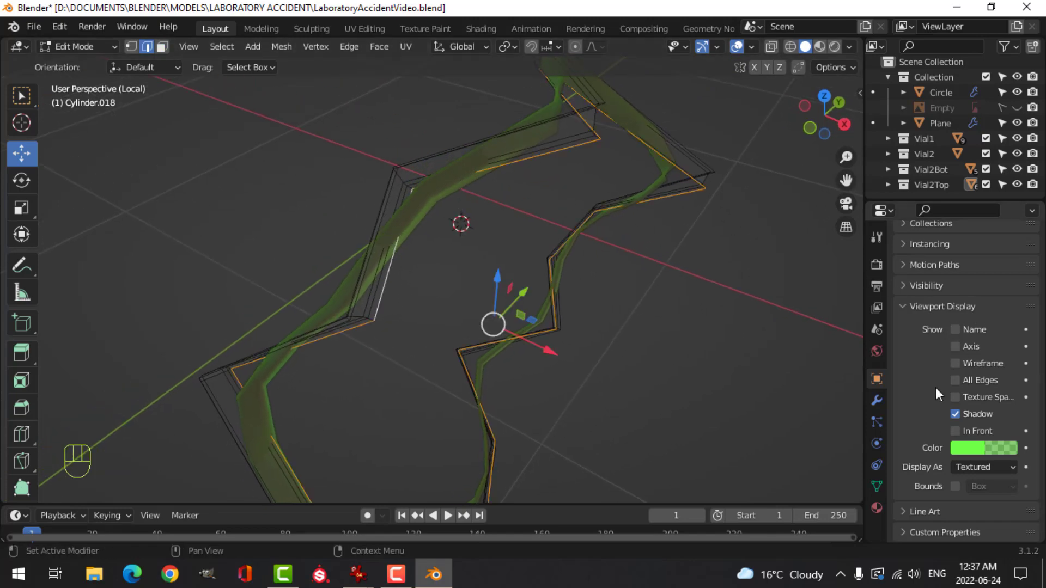
click(877, 401)
click(965, 287)
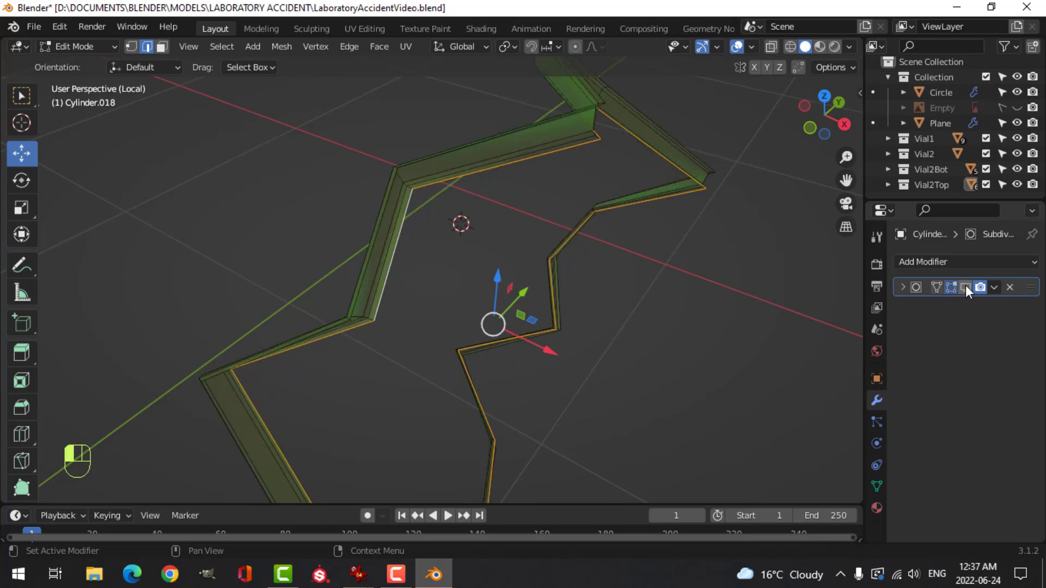
- Bridge the cap rim's two open edge loops and show its Subdivision modifier again, back in the full scene
middle_drag(405, 276, 546, 119)
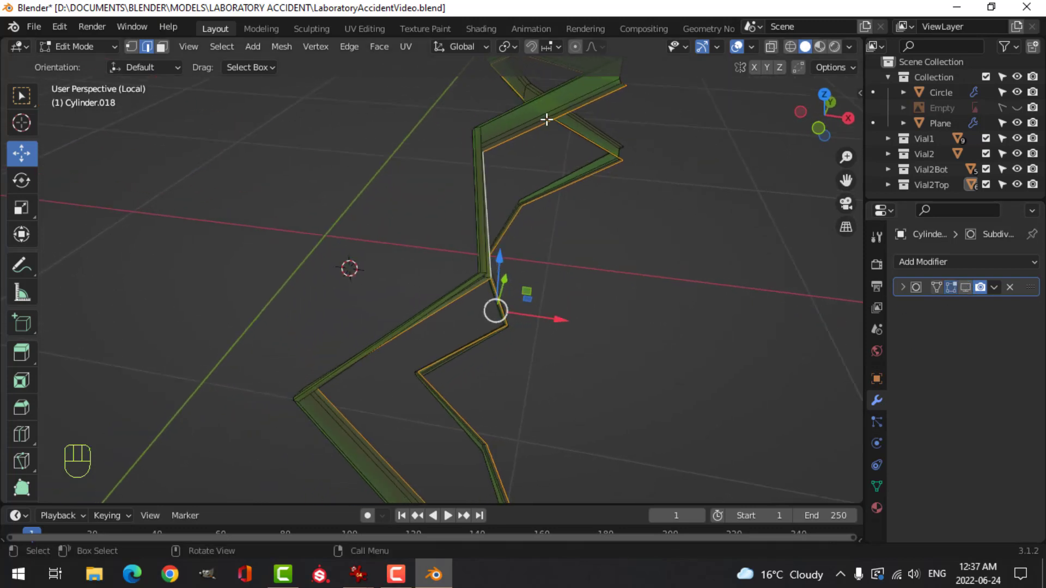
key(ctrl+e)
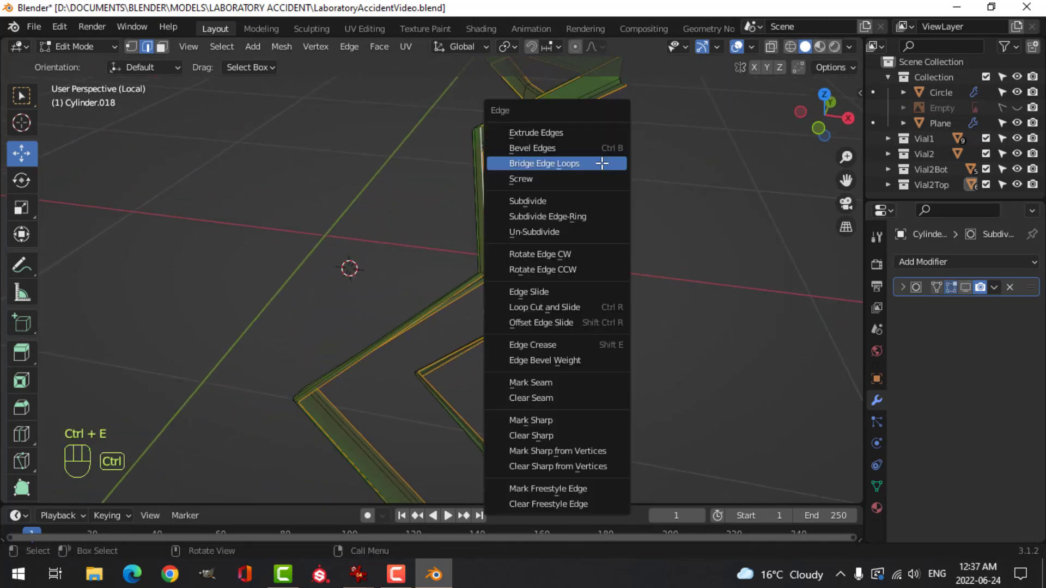
click(602, 165)
key(Tab)
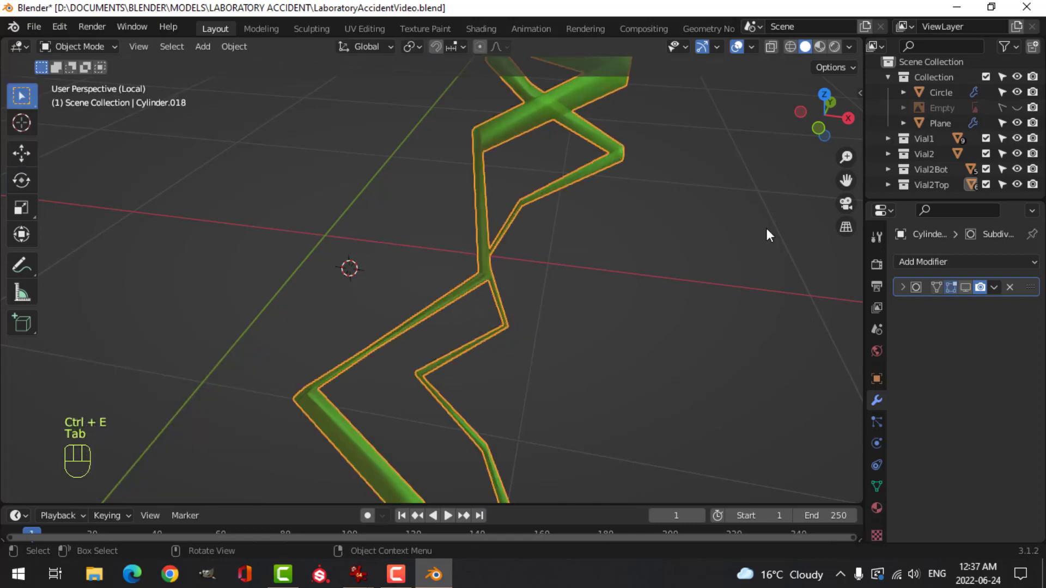
click(966, 288)
key(KP_Divide)
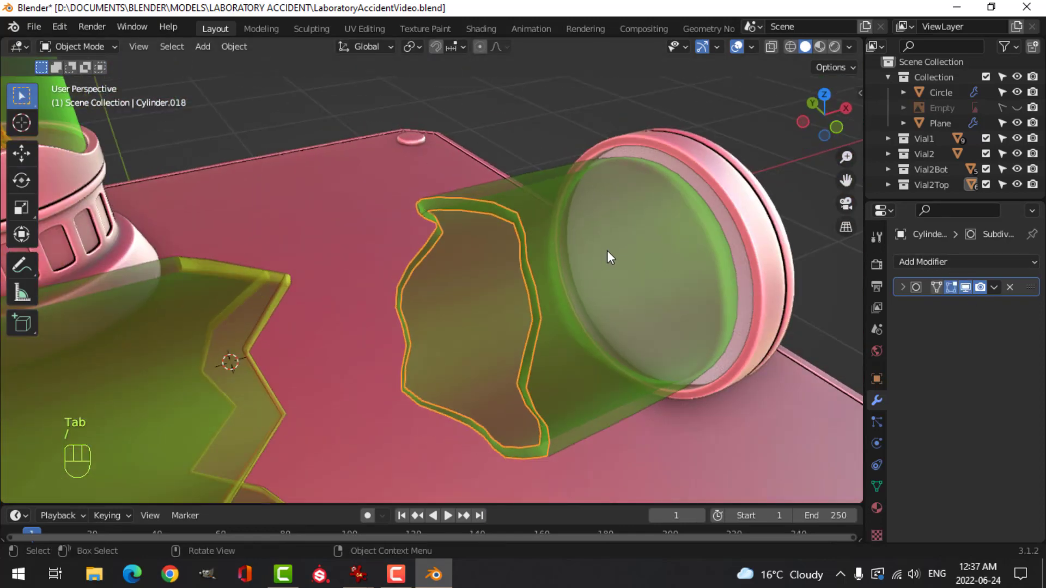
key(alt+a)
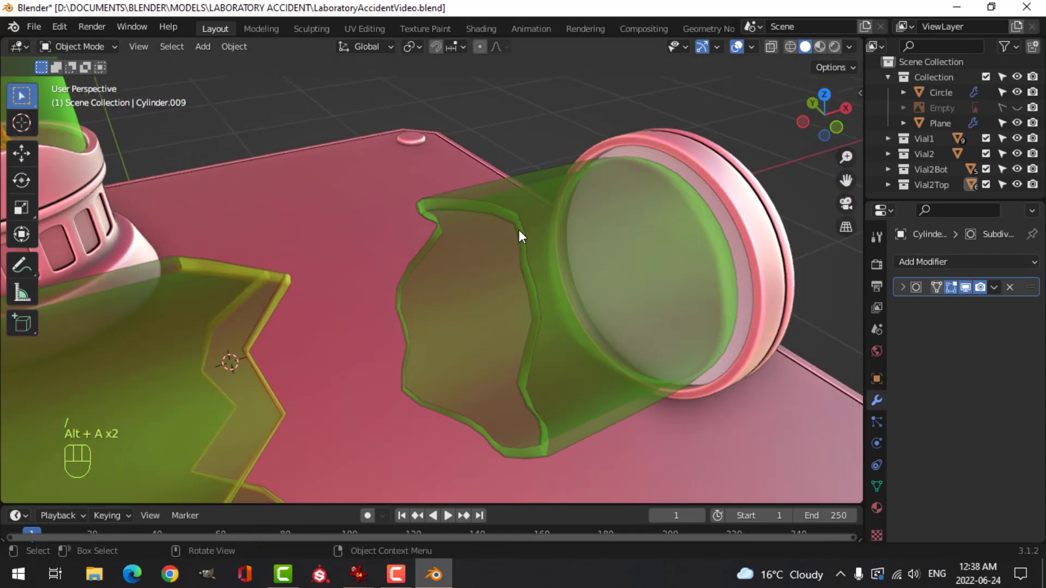
- Set the cap rim's viewport display colour to yellow-green with hue 0.246 and saturation 0.831
click(519, 231)
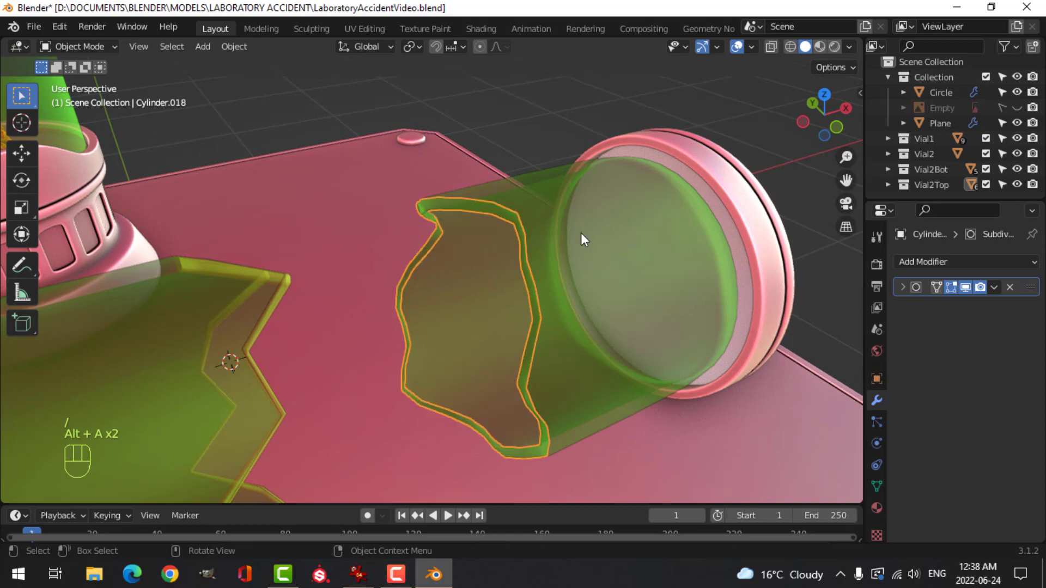
click(876, 379)
scroll(972, 436, down, 5)
click(966, 449)
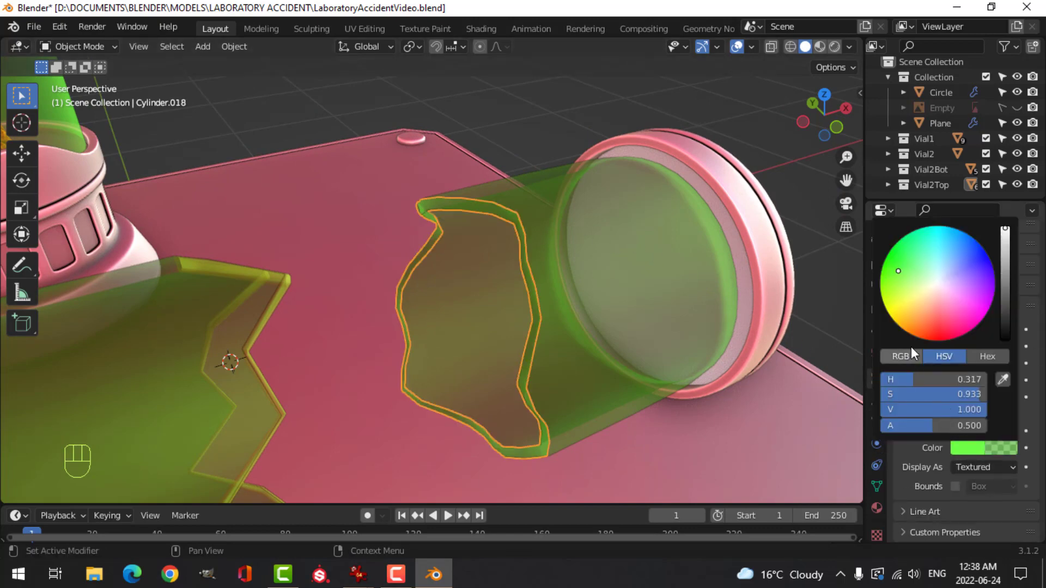
drag(902, 304, 900, 298)
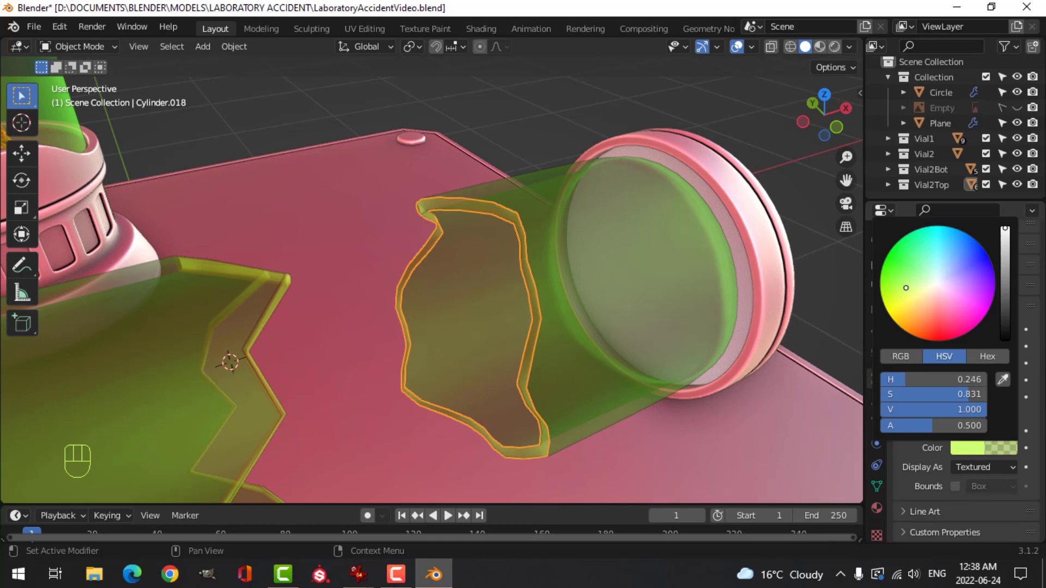
key(alt+a)
- Turn the Subdivision modifier's viewport display back on for the base half's glass and its separated rim
middle_drag(613, 293, 548, 315)
scroll(437, 327, down, 2)
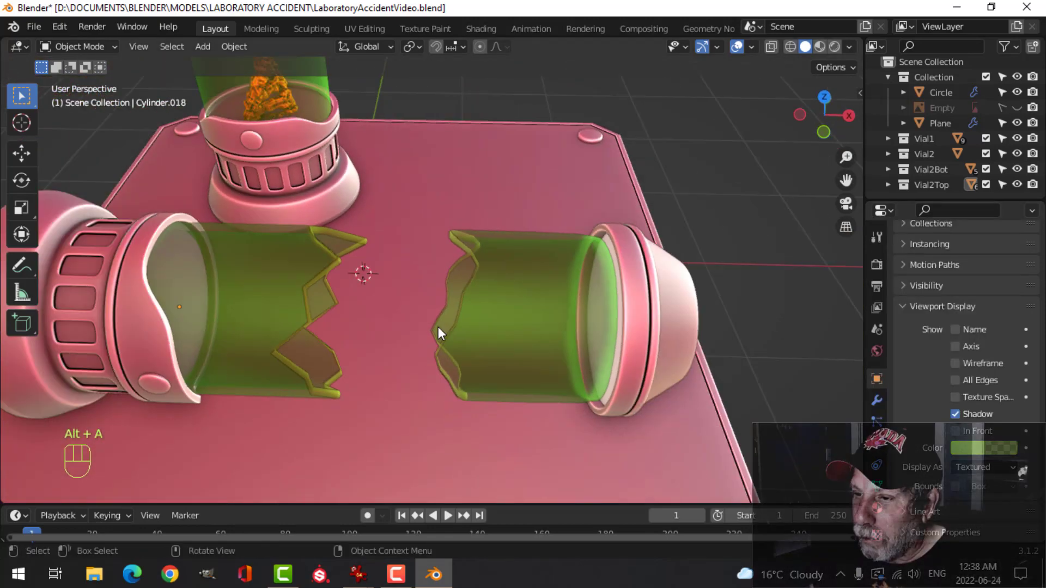
click(280, 271)
click(874, 405)
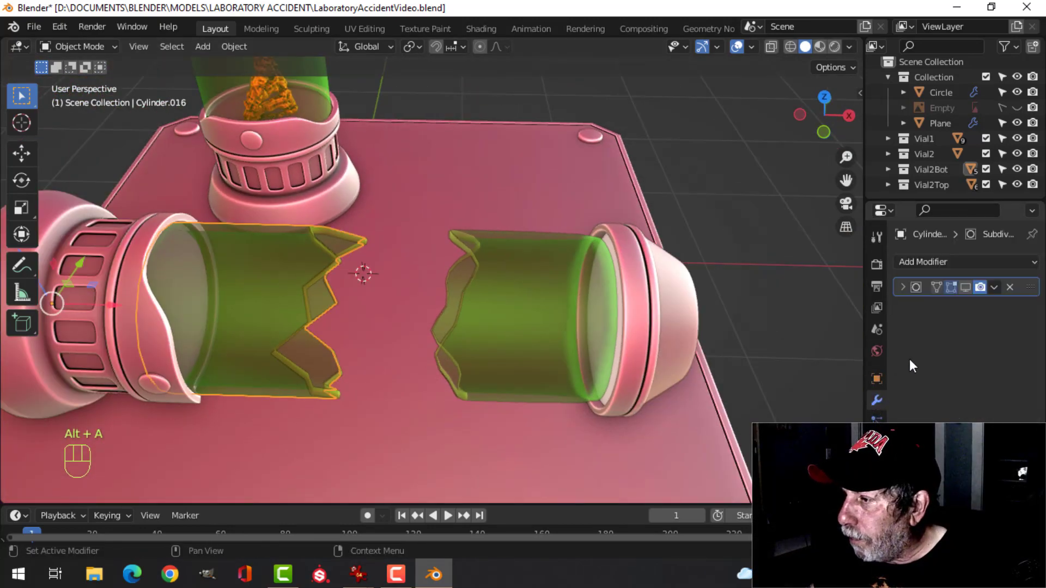
click(965, 287)
key(alt+a)
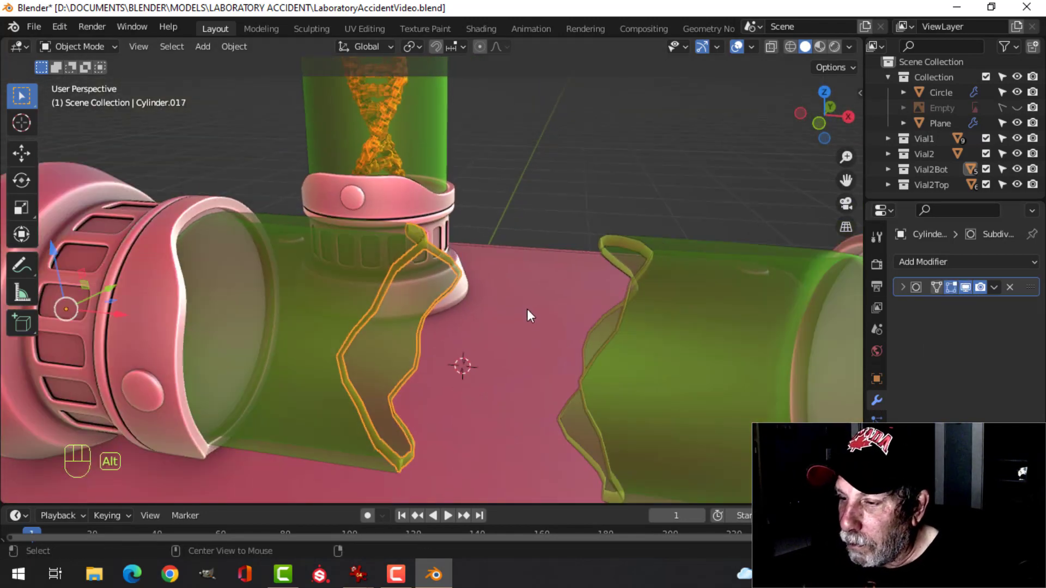
- Add one edge loop to the toppled cap half's glass and slide it close to the cap, at a factor of about -0.916
key(alt+a)
scroll(591, 321, down, 5)
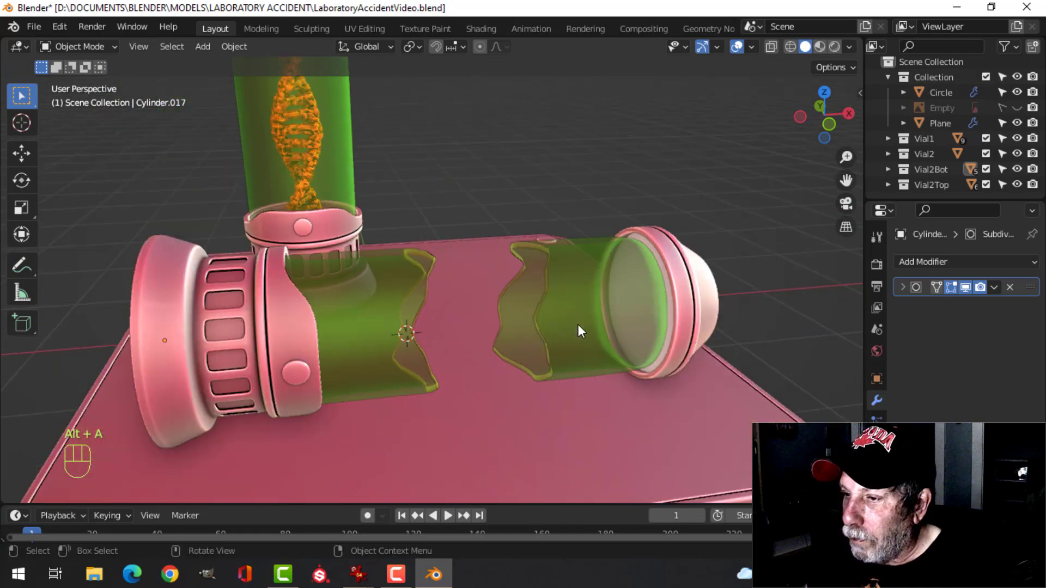
middle_drag(578, 325, 602, 347)
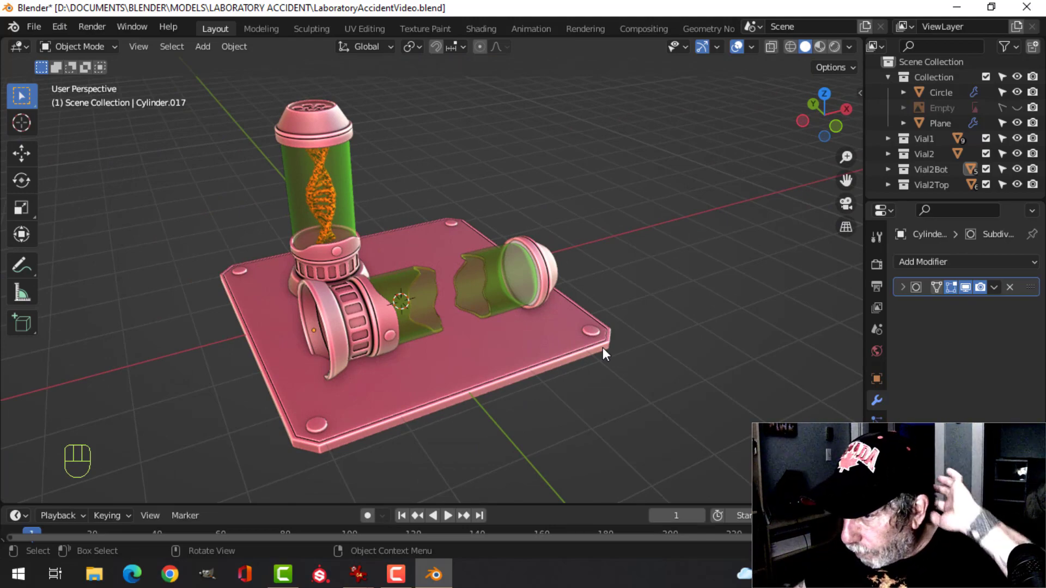
scroll(522, 357, up, 3)
middle_drag(521, 358, 600, 332)
scroll(589, 311, up, 6)
click(531, 304)
key(Tab)
key(ctrl+r)
click(600, 332)
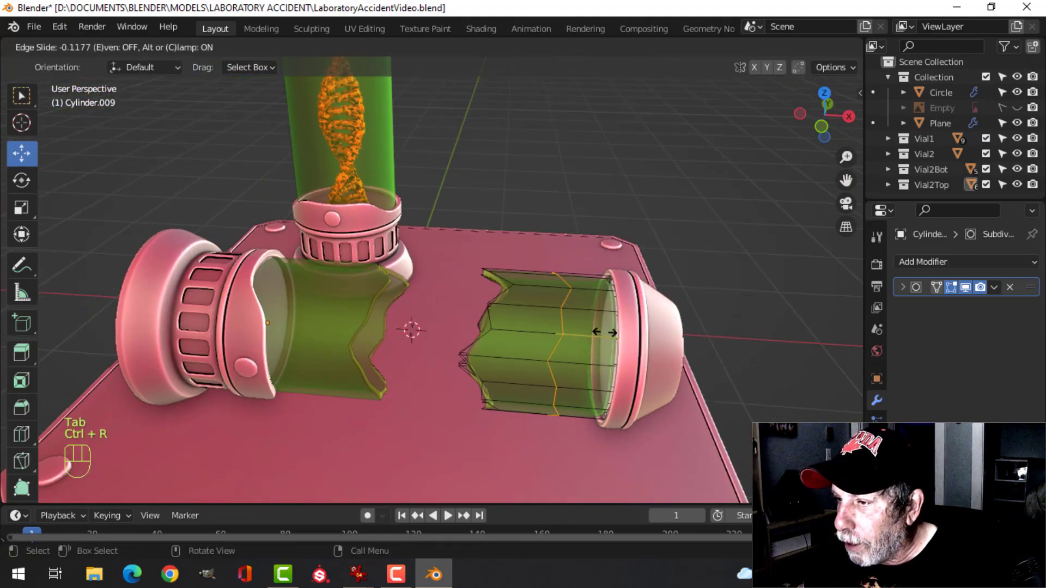
click(648, 342)
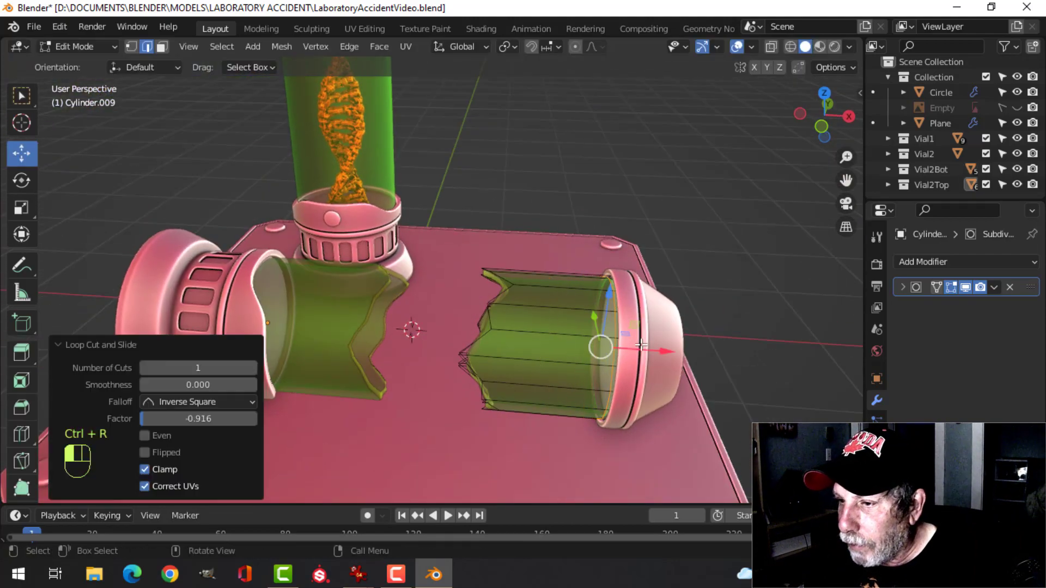
key(Tab)
middle_drag(599, 346, 479, 332)
key(alt+a)
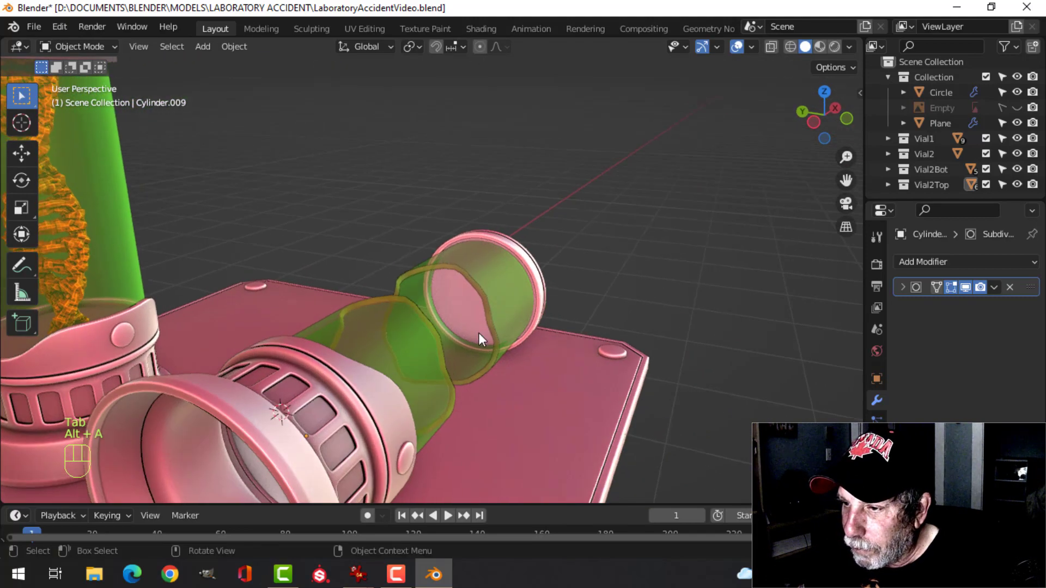
- Set the viewport display colour of the inner disc in the toppled cap half to bright green
click(457, 301)
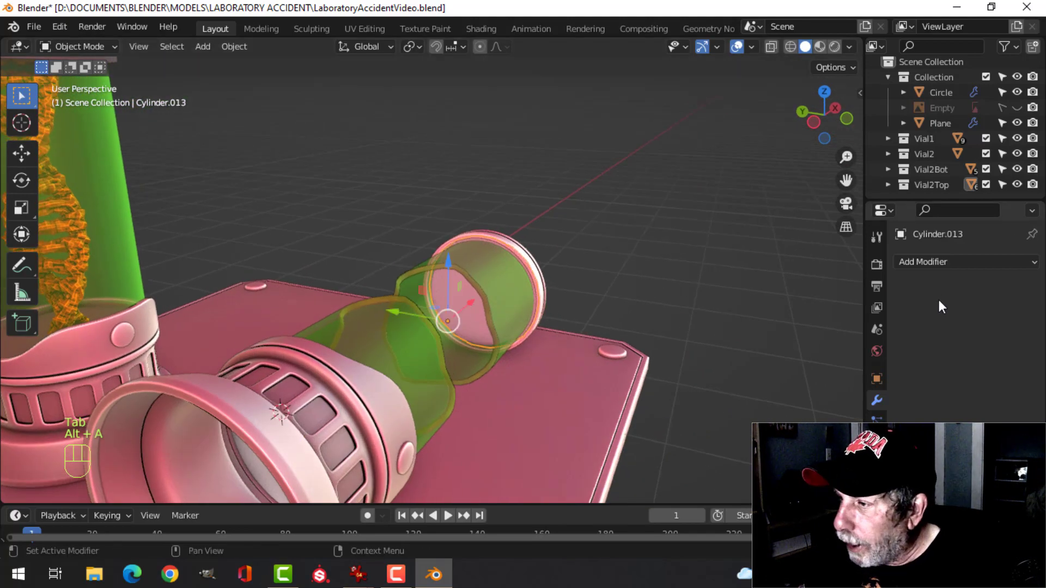
click(877, 378)
scroll(963, 327, down, 10)
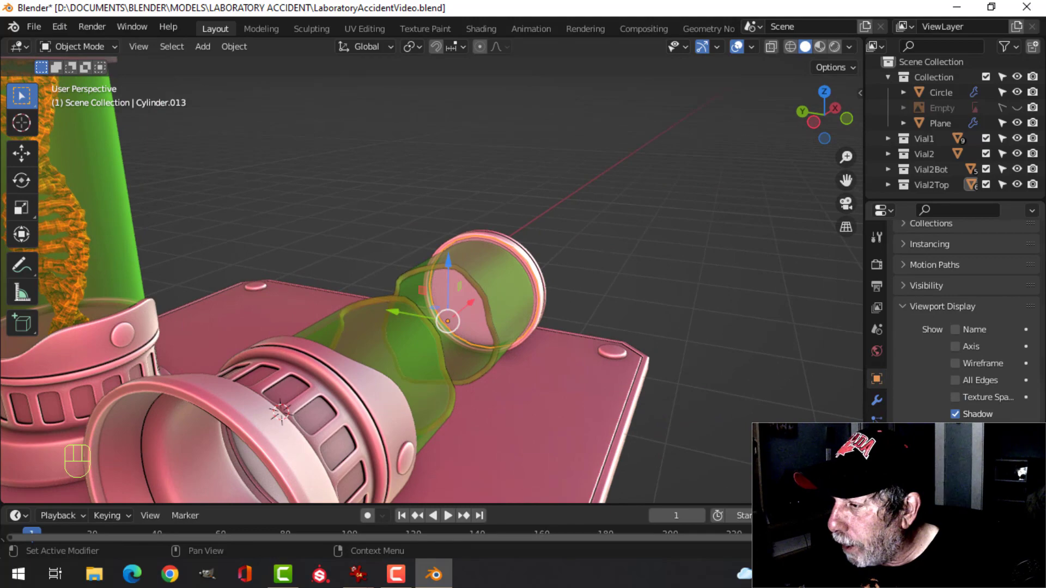
click(985, 451)
click(908, 293)
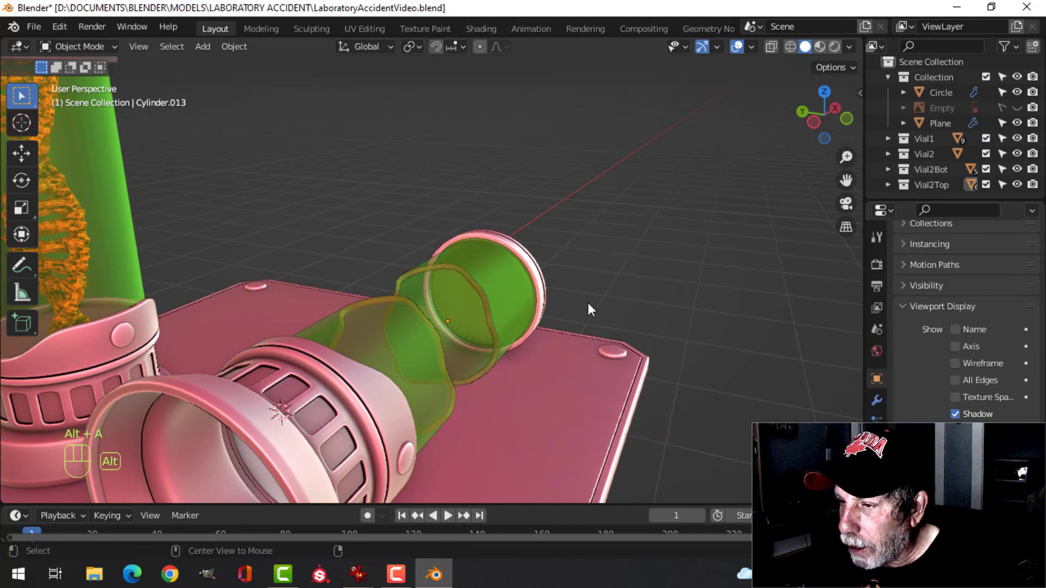
key(alt+a)
- Set the viewport display colour of the inner disc in the toppled base half to green, hex 75FF48
middle_drag(587, 303, 371, 308)
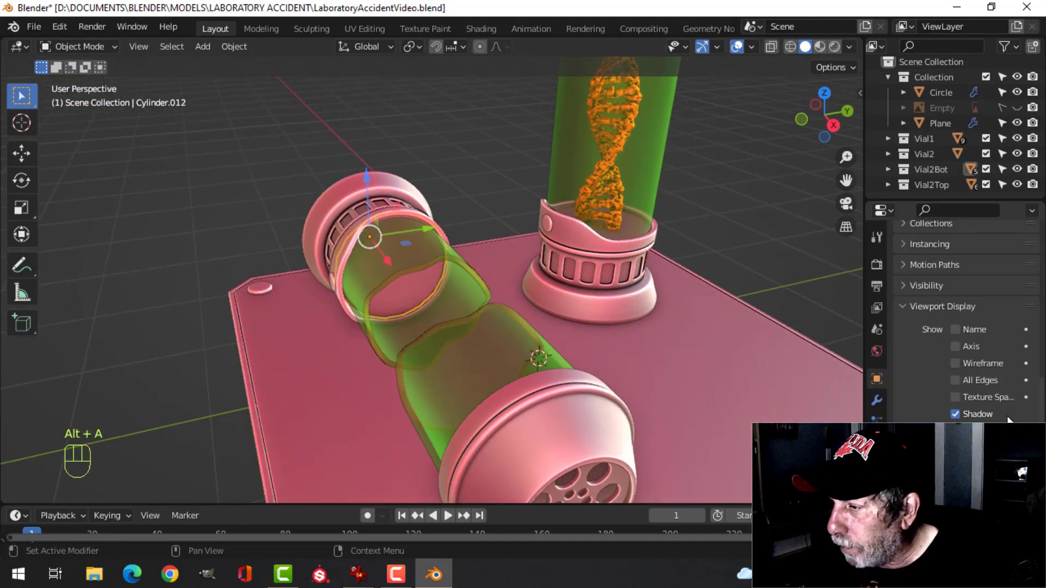
click(984, 451)
click(916, 313)
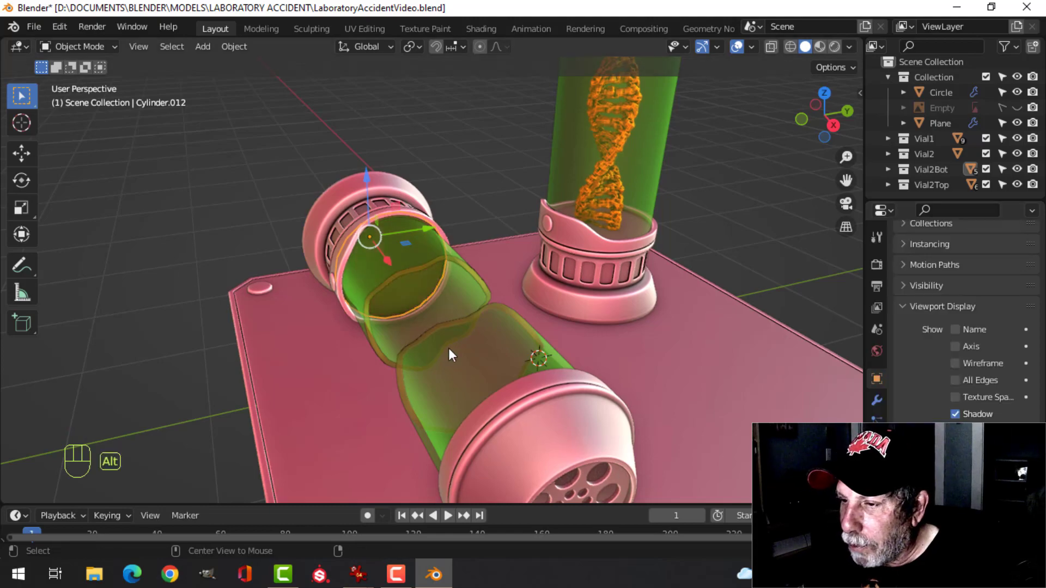
- Copy the display colour hex 75FF48 from the toppled base half's inner disc to the upright vial's bottom disc
middle_drag(449, 348, 495, 425)
scroll(495, 414, up, 2)
shift+middle_drag(493, 352, 502, 430)
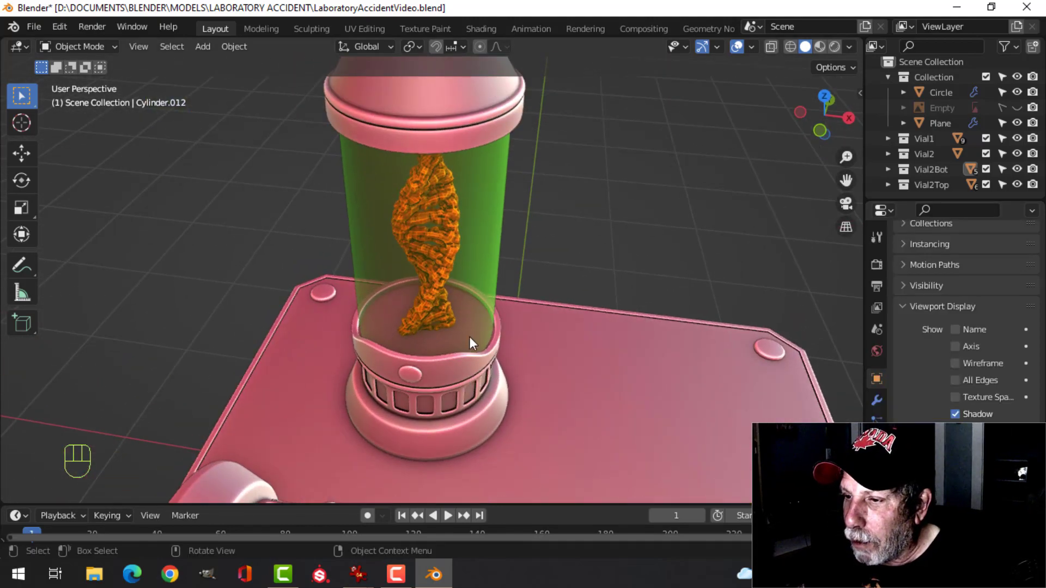
click(474, 324)
scroll(609, 404, down, 2)
shift+middle_drag(609, 404, 491, 275)
key(alt+a)
middle_drag(511, 386, 454, 303)
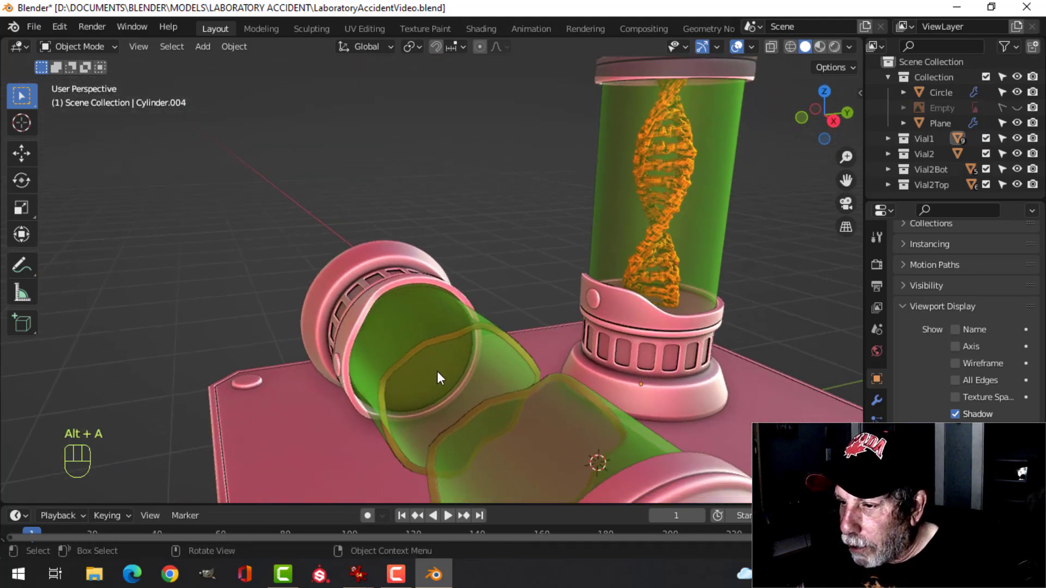
click(437, 371)
click(969, 446)
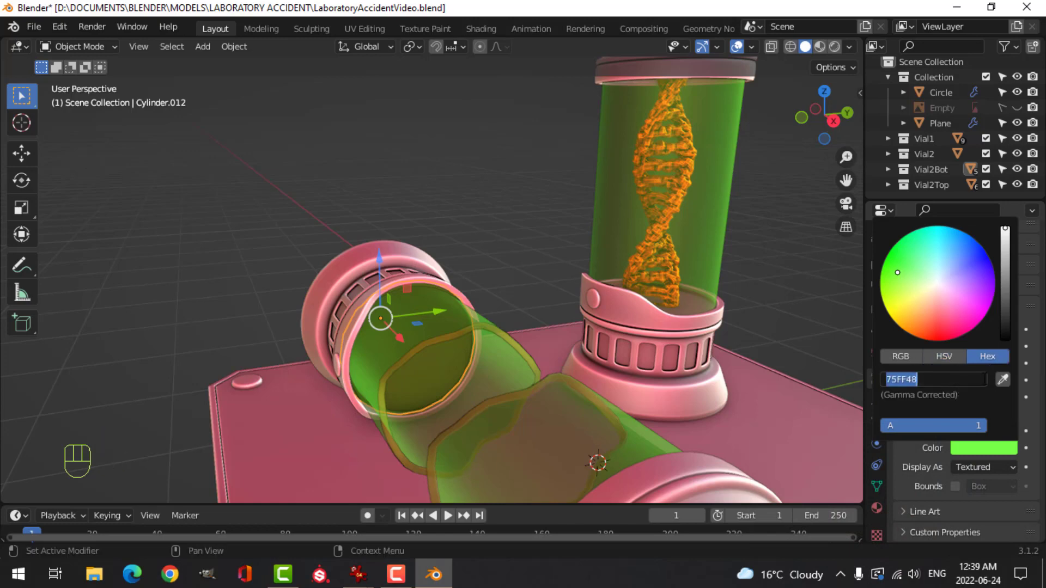
click(691, 303)
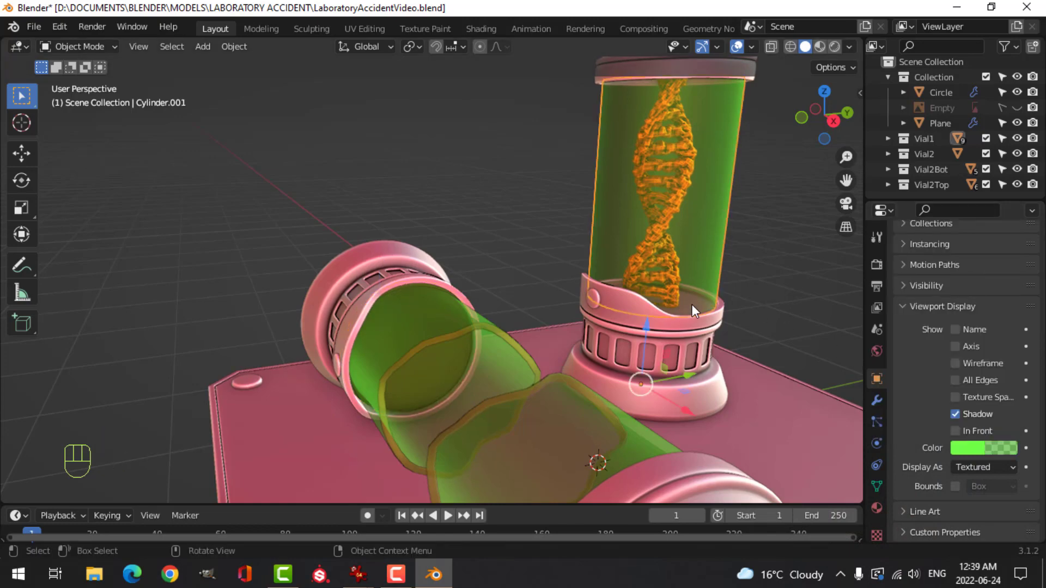
click(980, 447)
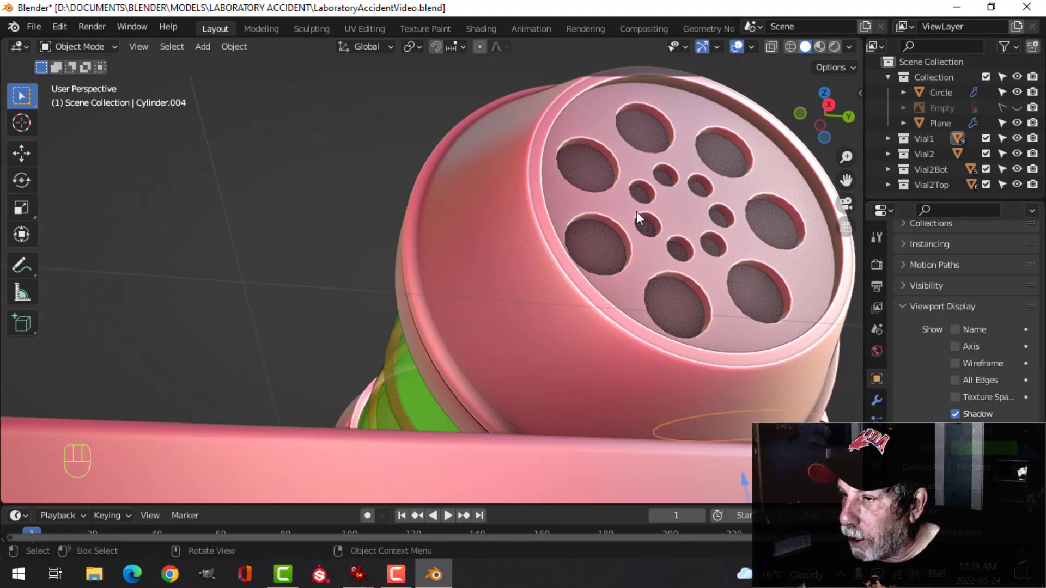
- Set the viewport display colour of the disc inside the upright vial's cap to hex 75FF48
scroll(637, 212, down, 6)
shift+middle_drag(689, 304, 632, 306)
shift+middle_drag(631, 306, 571, 287)
middle_drag(570, 287, 580, 307)
click(579, 283)
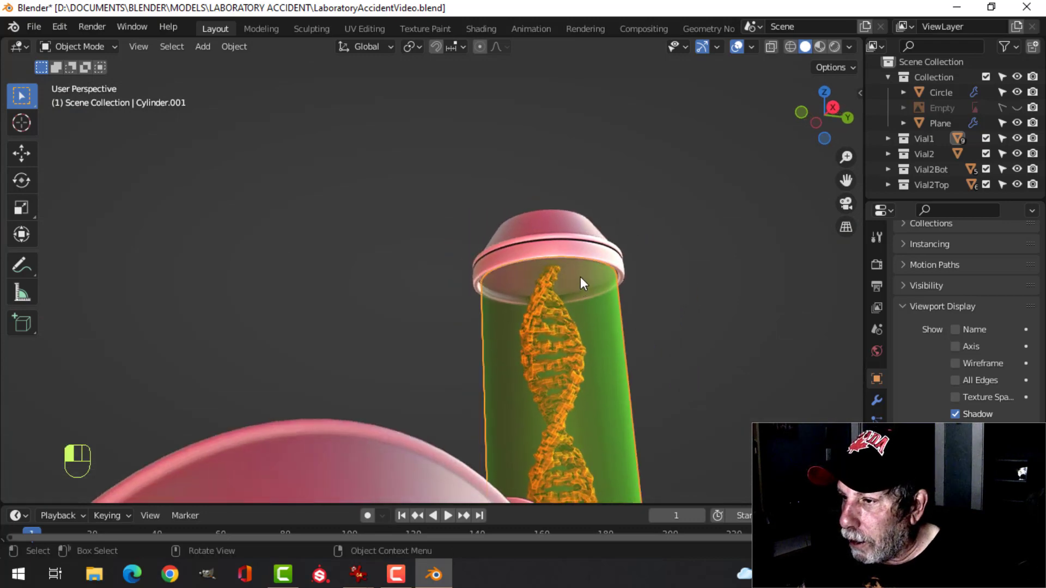
click(580, 277)
click(985, 447)
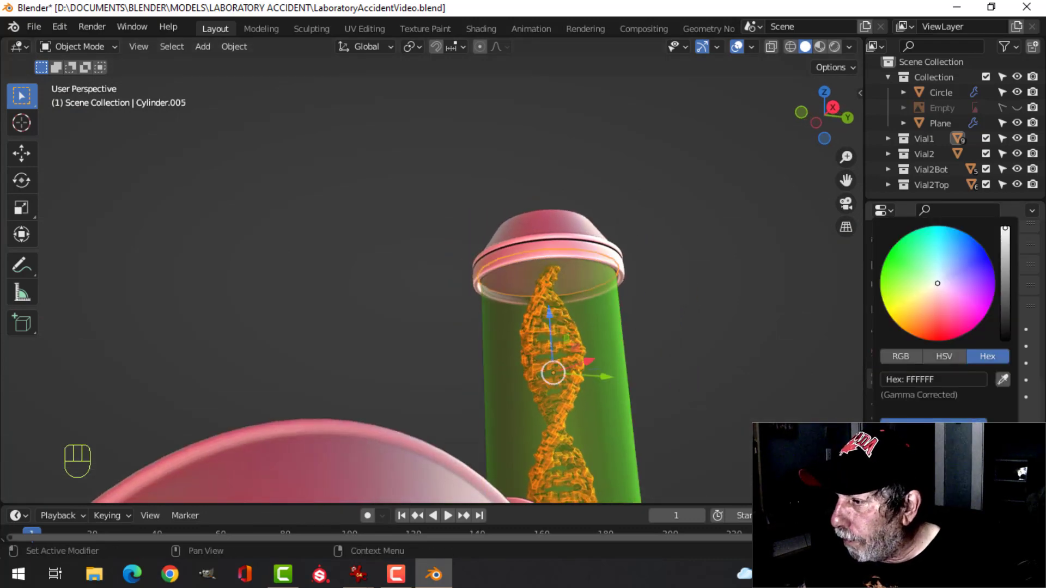
text(75FF68)
key(Return)
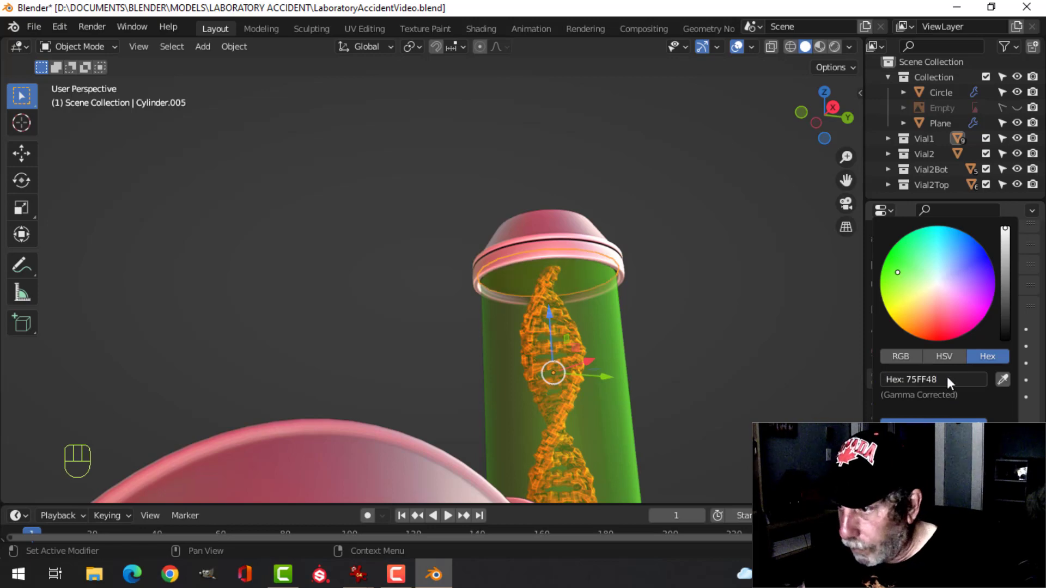
key(alt+a)
- Select all objects in the Vial2Bot collection and tilt them about 2.6° in front view
scroll(625, 368, down, 1)
scroll(612, 358, down, 2)
middle_drag(612, 358, 553, 326)
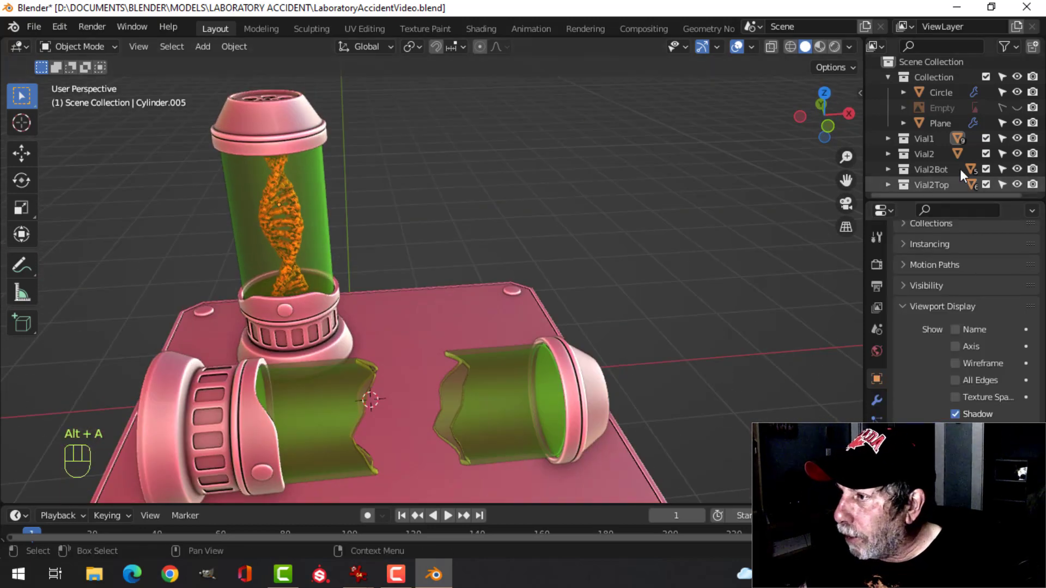
click(889, 77)
click(922, 127)
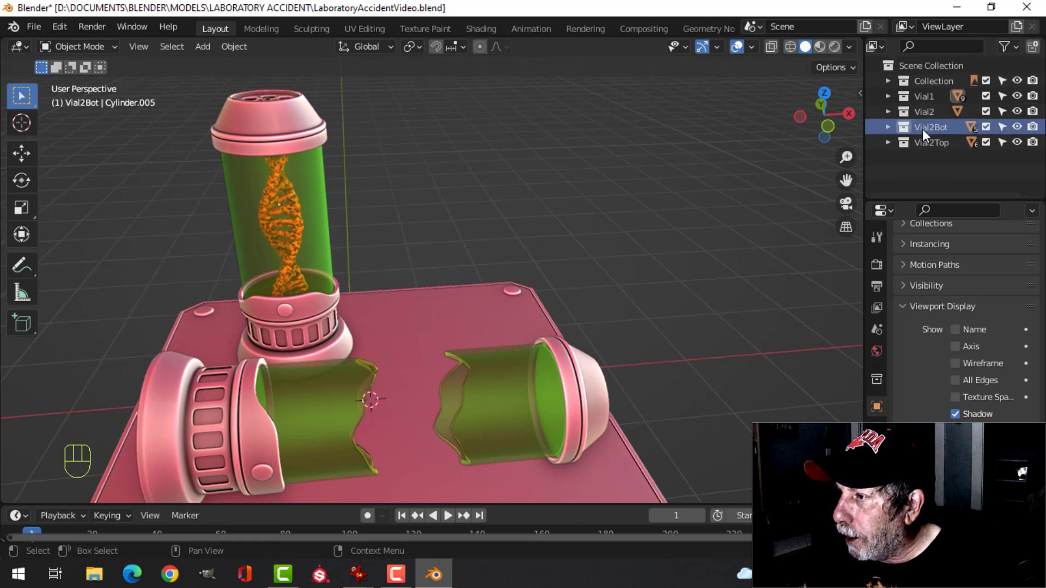
right_click(922, 129)
click(831, 182)
scroll(457, 297, down, 3)
shift+middle_drag(457, 296, 589, 242)
key(KP_1)
scroll(561, 254, up, 4)
key(r)
click(604, 249)
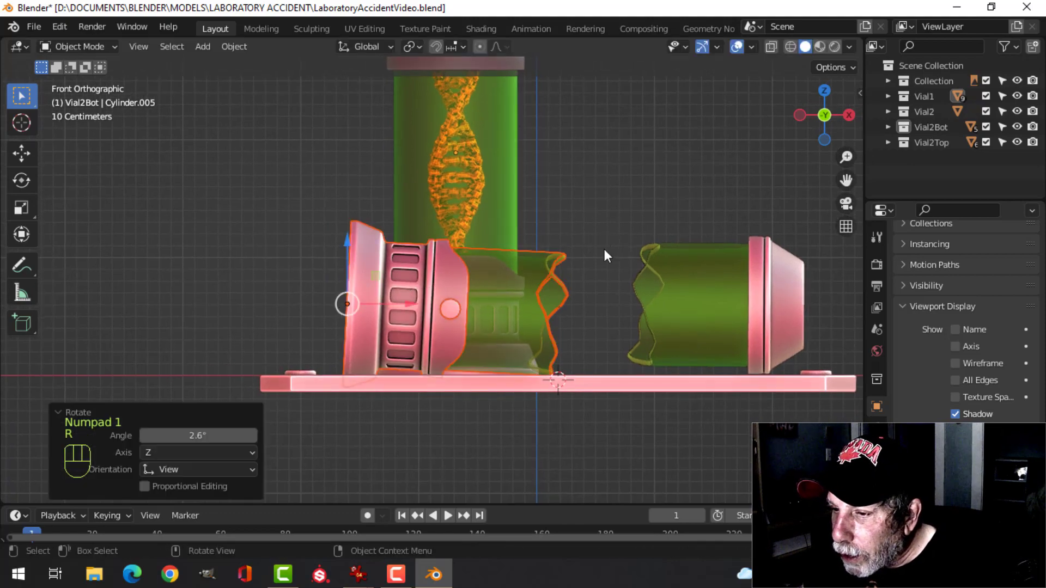
- Raise the base half about 0.098 m in front view and tilt it another 3.33° so it rests on the plate
key(g)
click(608, 237)
key(r)
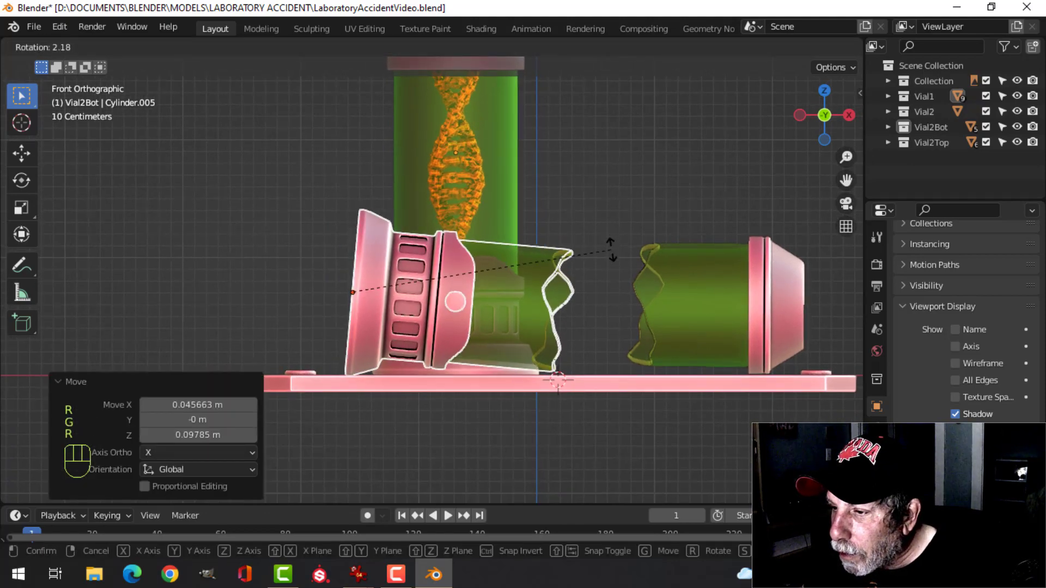
click(607, 235)
- Rotate the toppled base half about -15.9° around the global Z axis
middle_drag(561, 348, 543, 316)
key(r)
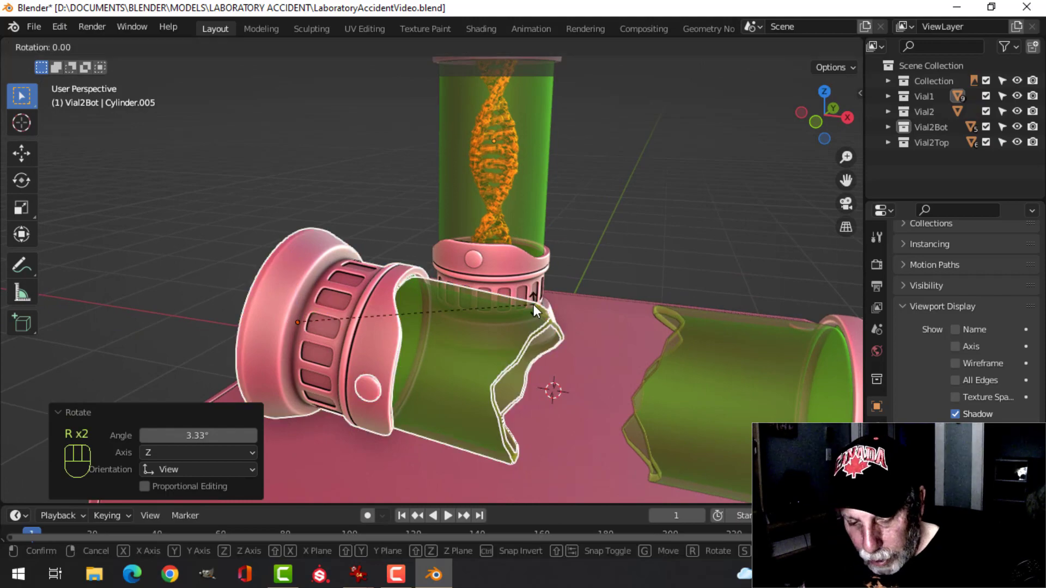
key(z)
click(440, 346)
scroll(606, 345, down, 5)
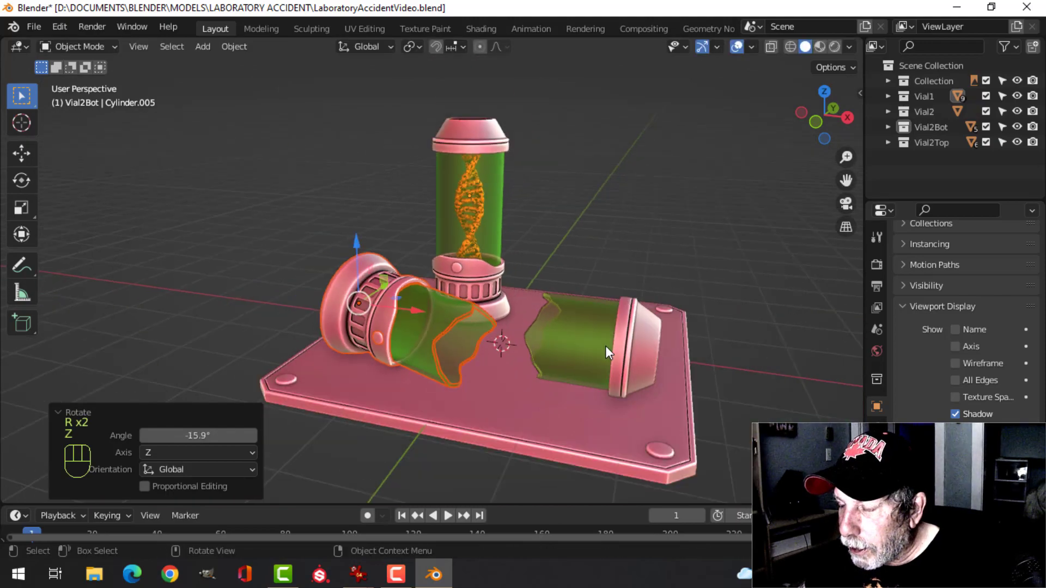
middle_drag(606, 345, 629, 284)
key(alt+a)
- Select all objects in the Vial2Top collection and tilt them about -5° in front view
key(KP_1)
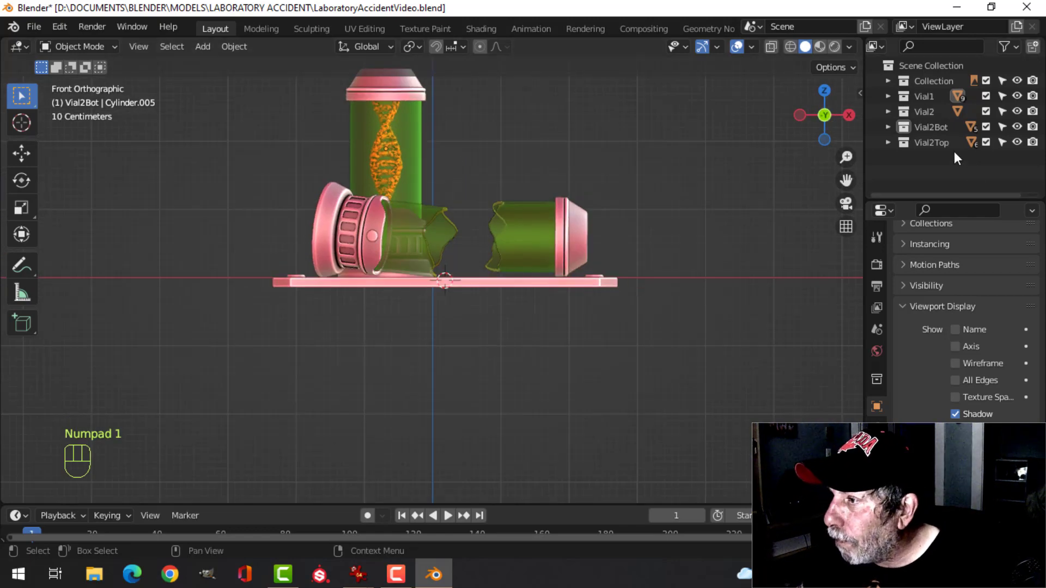
right_click(939, 142)
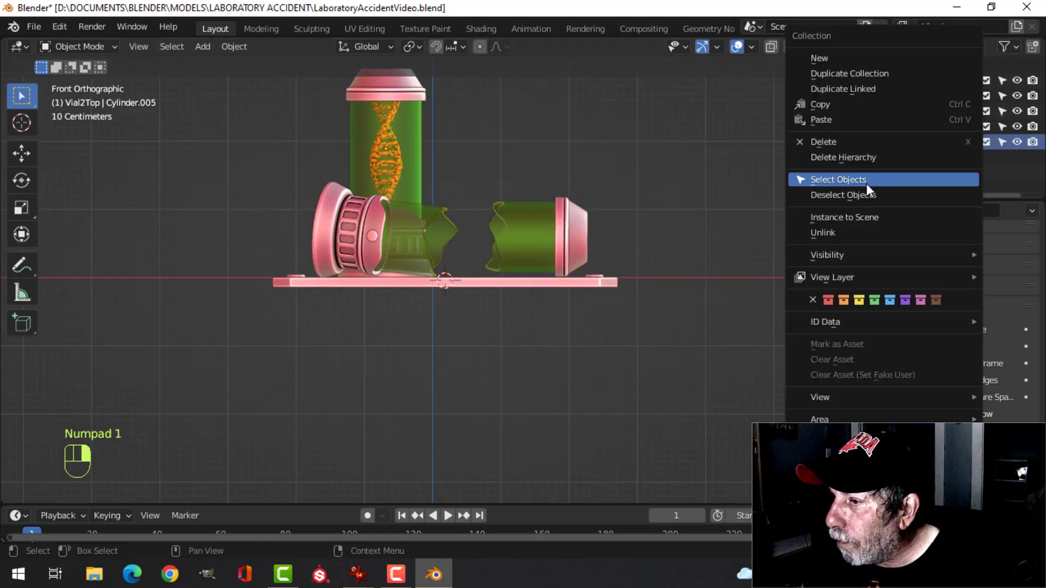
click(867, 179)
scroll(633, 272, up, 3)
key(r)
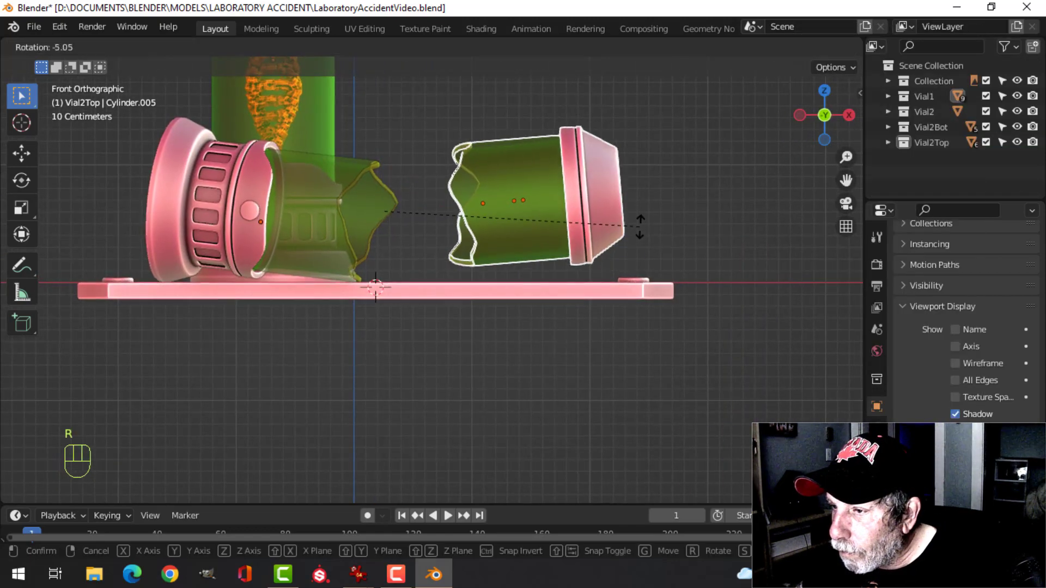
click(637, 218)
- Lower the cap half about 0.196 m onto the plate in front view and fine-tune its tilt by about 1.04°
key(g)
click(633, 243)
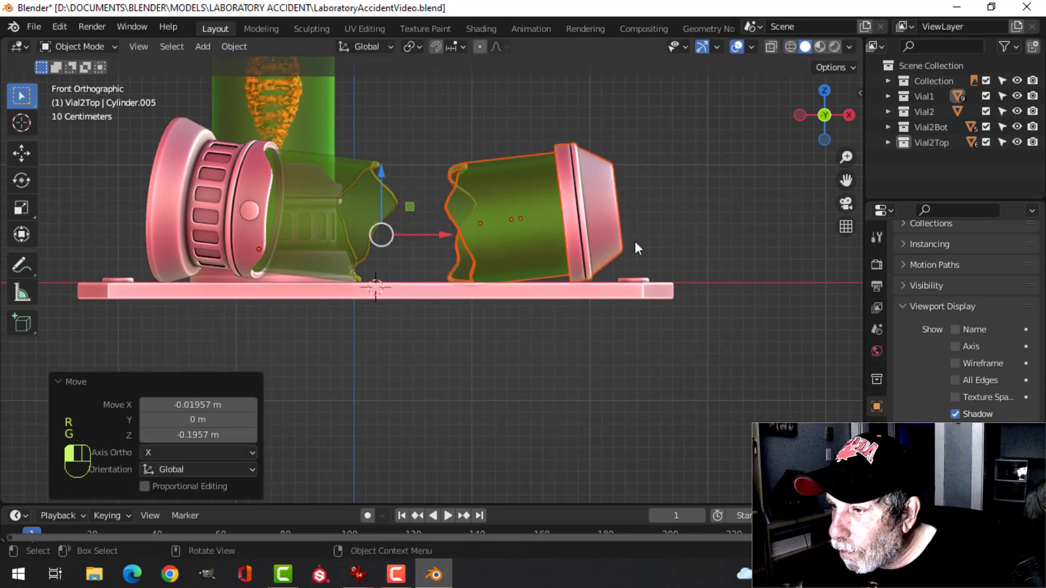
key(r)
click(635, 245)
- Rotate the toppled cap half slightly around the global Z axis
middle_drag(666, 240, 573, 273)
key(r)
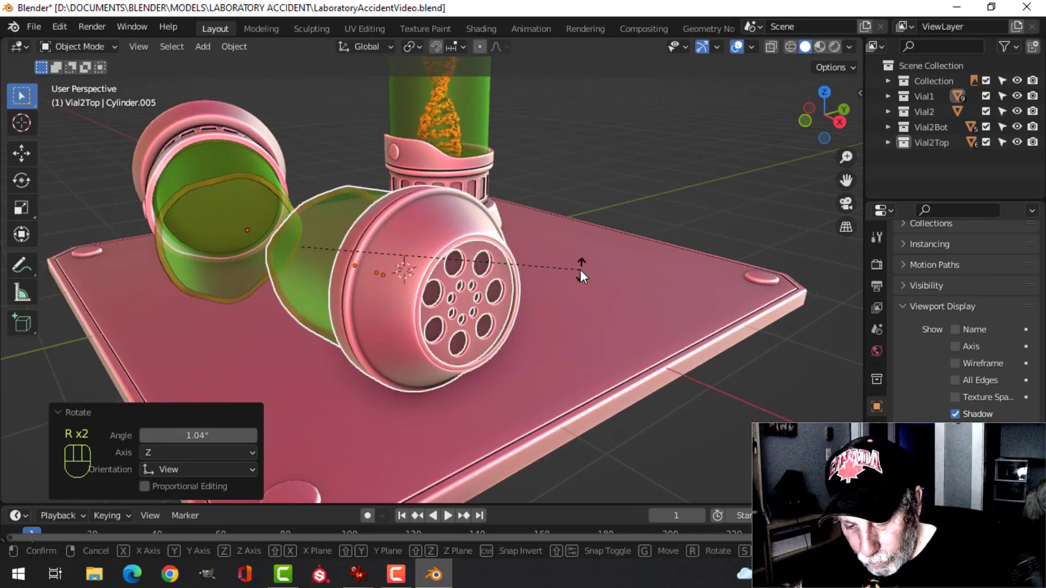
key(z)
click(592, 263)
scroll(593, 263, down, 4)
key(alt+a)
- Check the face orientation of the whole scene with the Face Orientation overlay and switch it off again
middle_drag(445, 262, 583, 259)
scroll(534, 260, up, 2)
scroll(567, 233, down, 2)
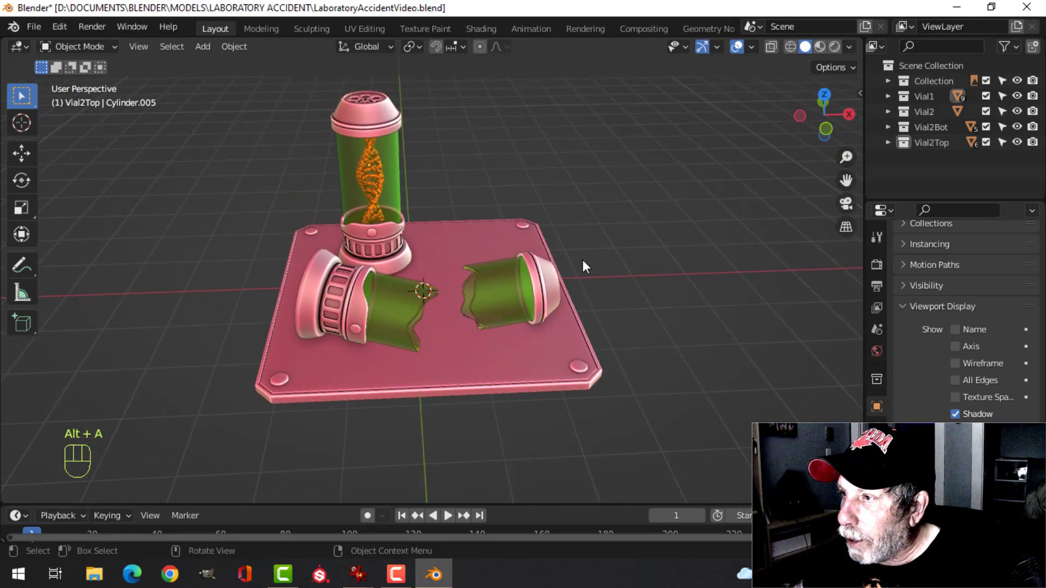
click(751, 47)
click(702, 320)
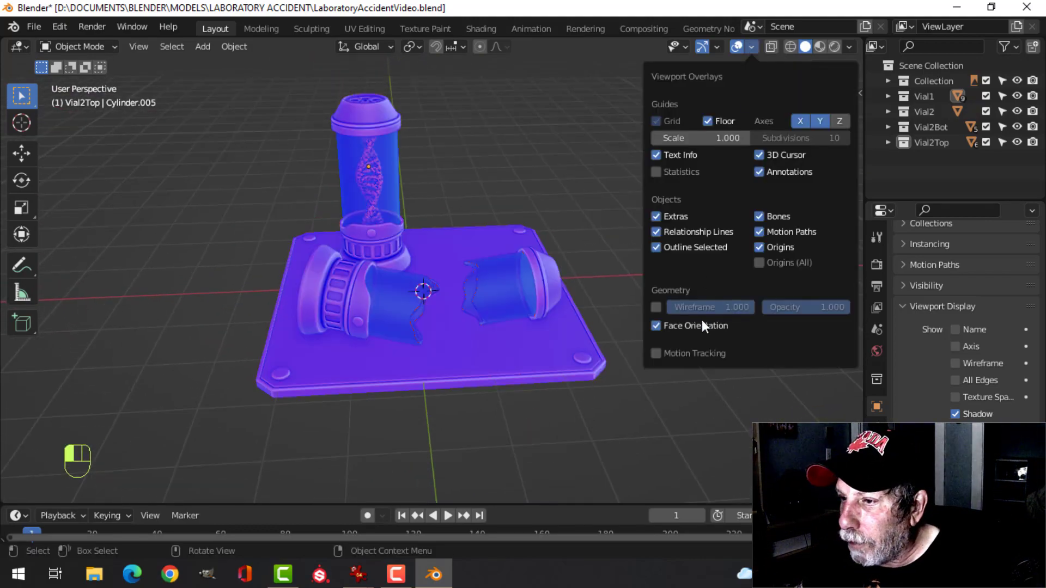
click(701, 319)
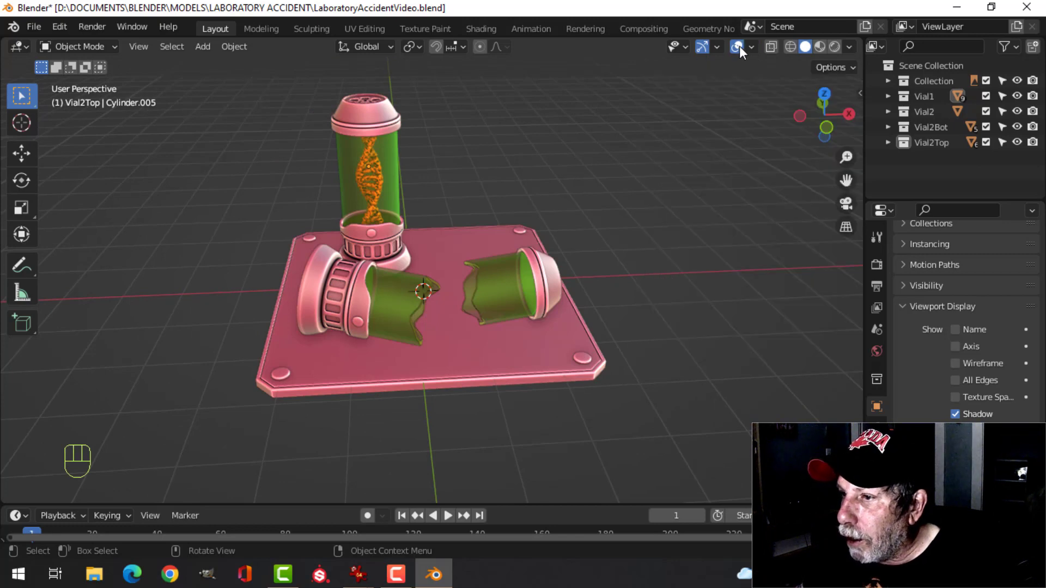
- Hide all viewport overlays to present the whole vial scene without grid and cursor
click(737, 46)
scroll(661, 185, up, 4)
shift+middle_drag(661, 185, 694, 182)
scroll(550, 255, down, 2)
middle_drag(550, 255, 519, 236)
scroll(590, 234, down, 2)
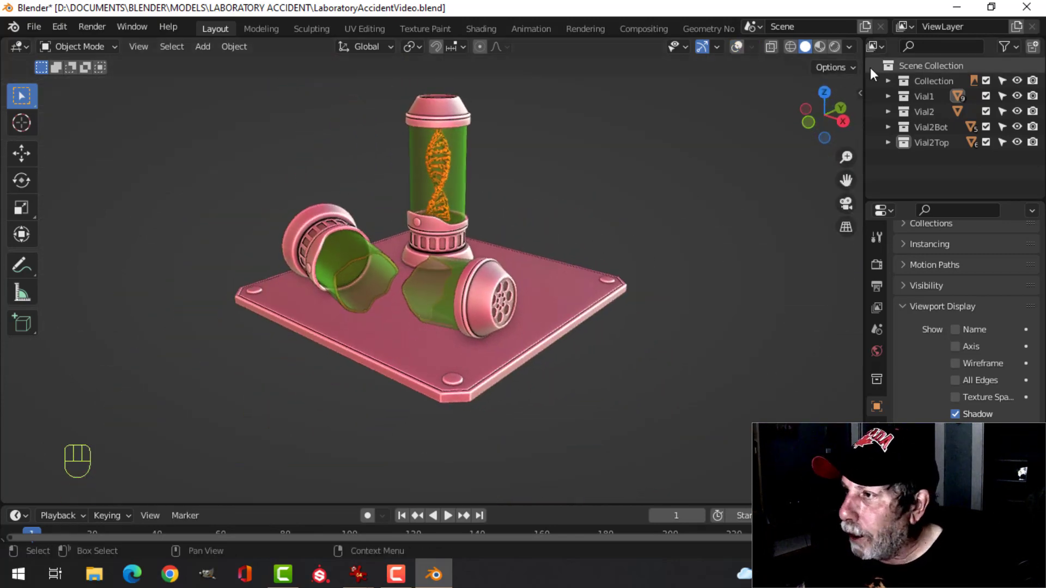
- Change the viewport MatCap from the pink one to the grey metallic one with orange highlights
click(849, 46)
click(820, 159)
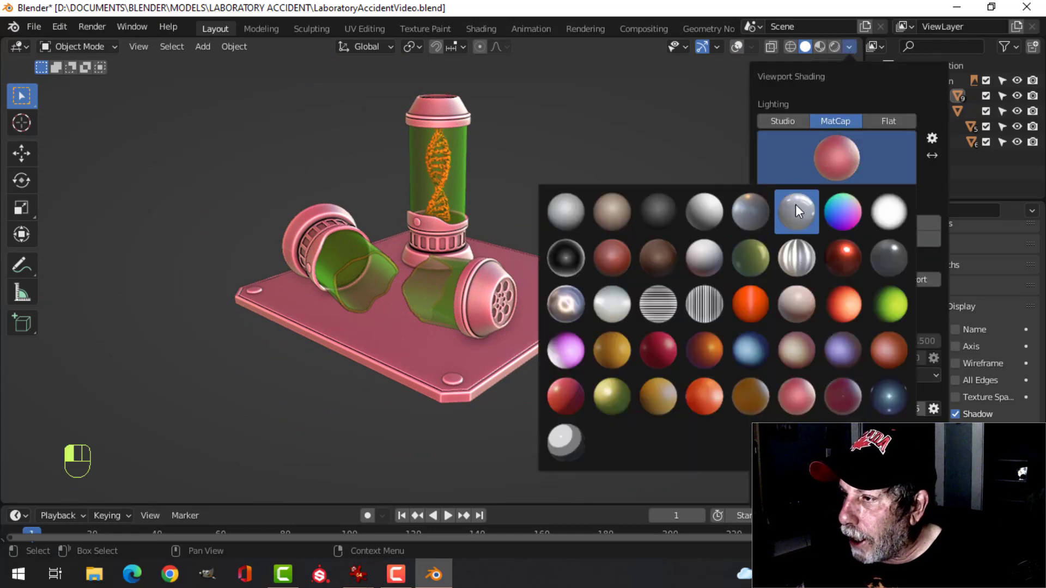
click(751, 208)
scroll(503, 263, up, 3)
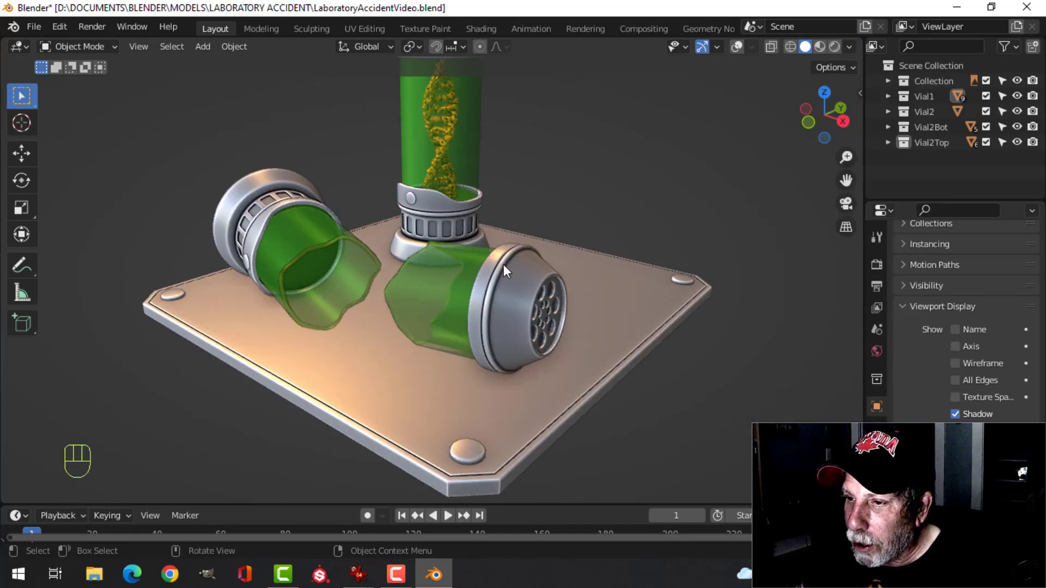
middle_drag(495, 263, 619, 265)
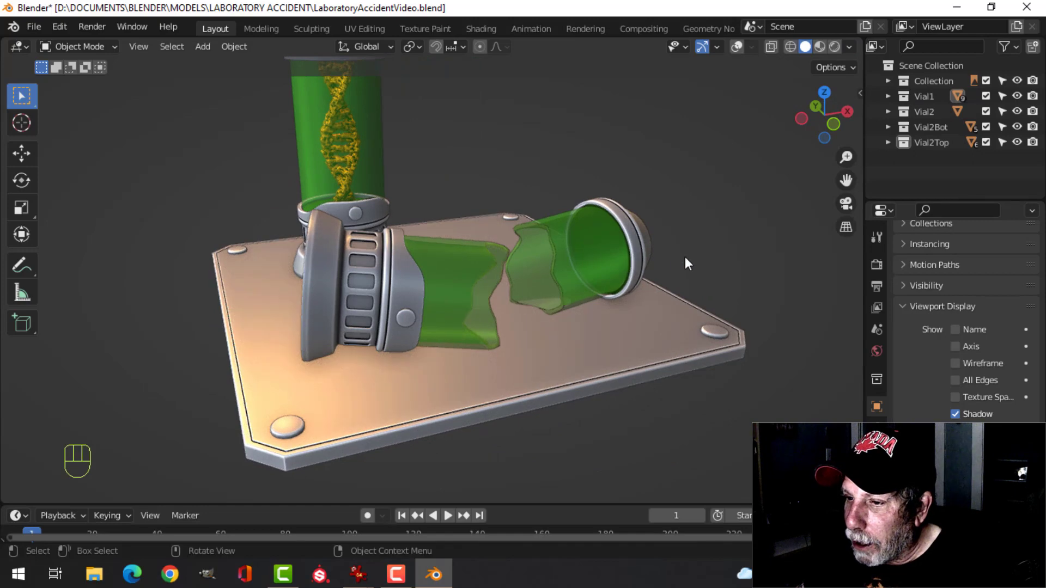
middle_drag(685, 256, 565, 280)
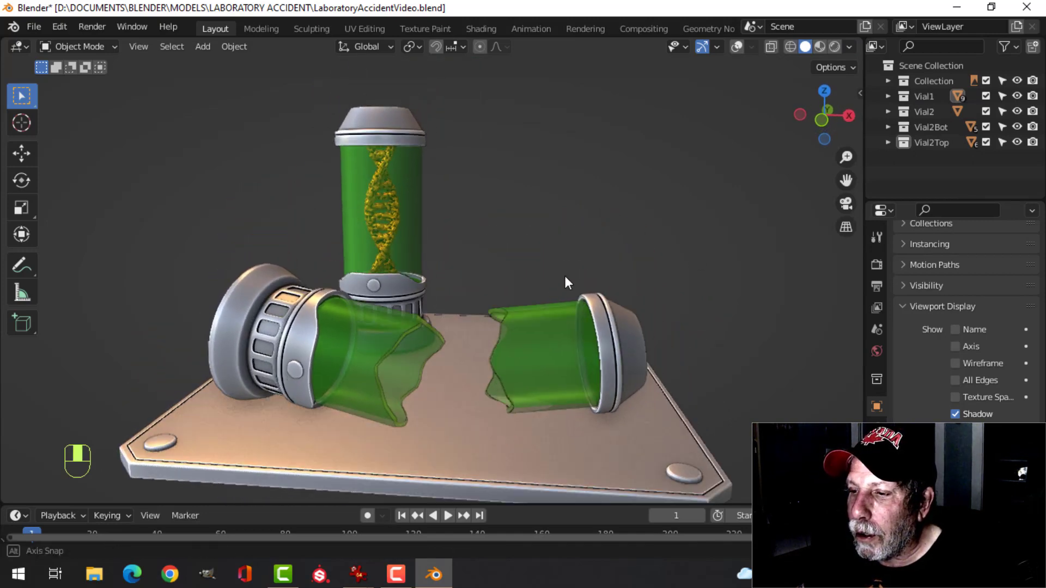
scroll(564, 275, down, 2)
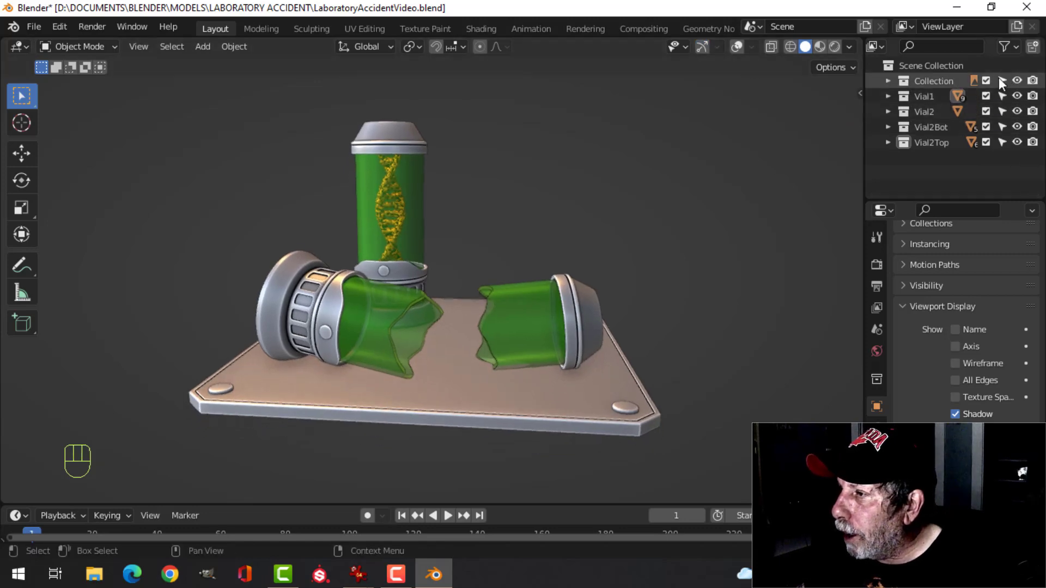
- Unhide the reference image Empty and turn the viewport gizmos and overlays back on in front view
click(887, 81)
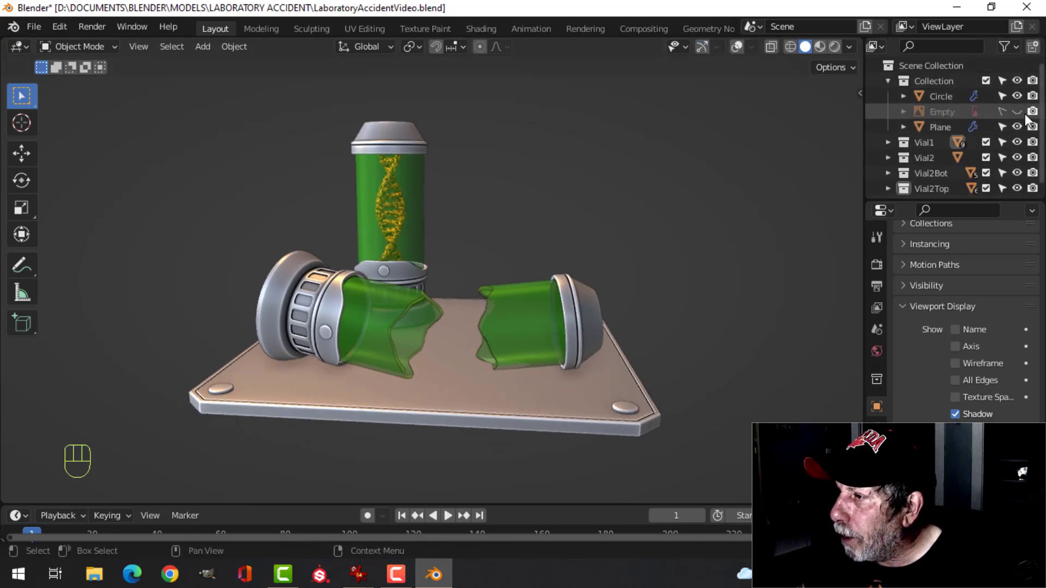
key(KP_1)
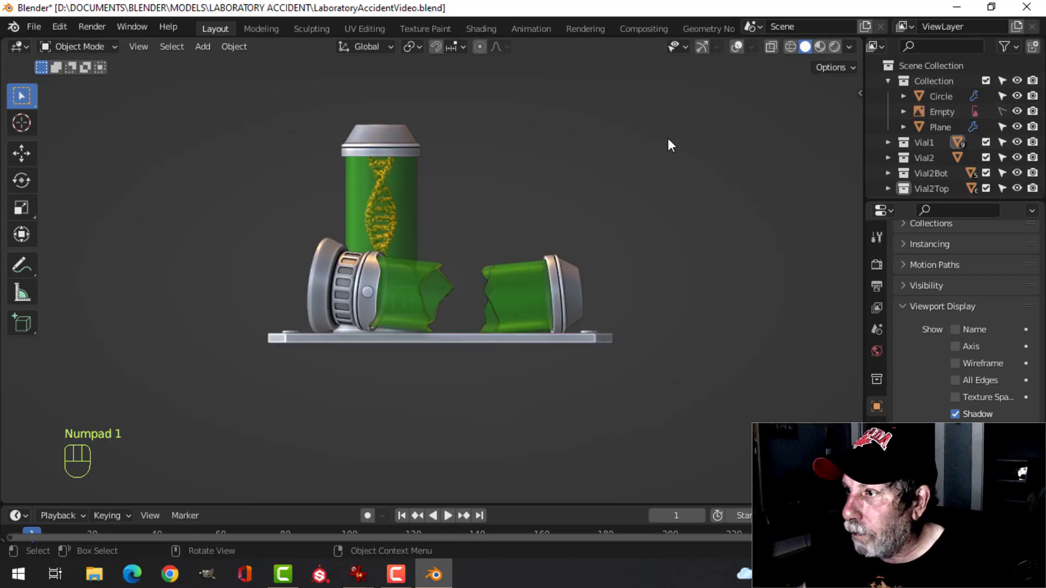
click(701, 46)
click(736, 47)
scroll(704, 167, up, 2)
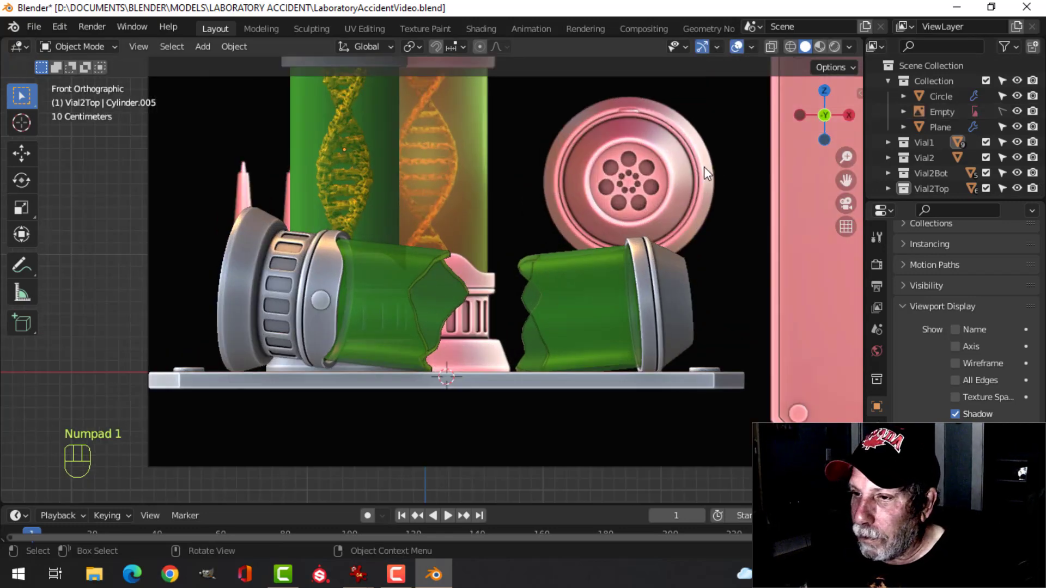
scroll(674, 193, down, 2)
scroll(671, 207, down, 1)
shift+middle_drag(725, 231, 687, 225)
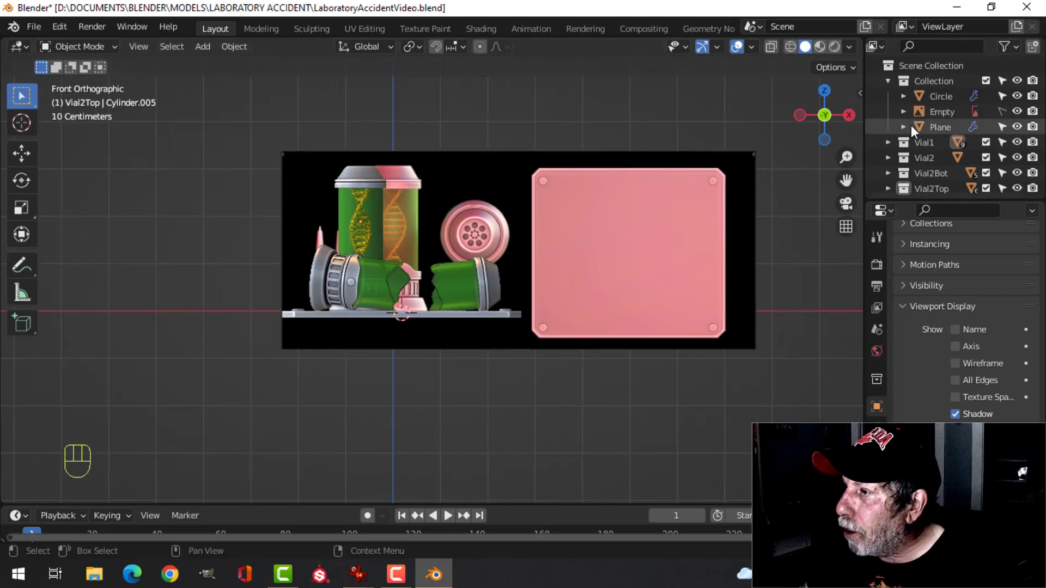
- Move the reference image about 4.84 m along X so it stands clear of the vial models
click(942, 112)
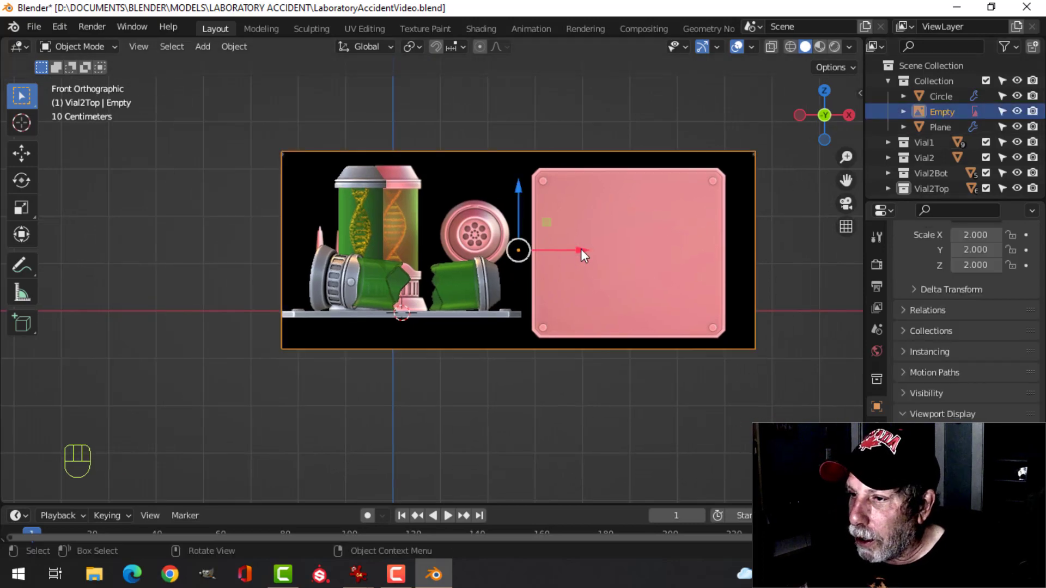
drag(580, 250, 805, 245)
scroll(713, 276, up, 7)
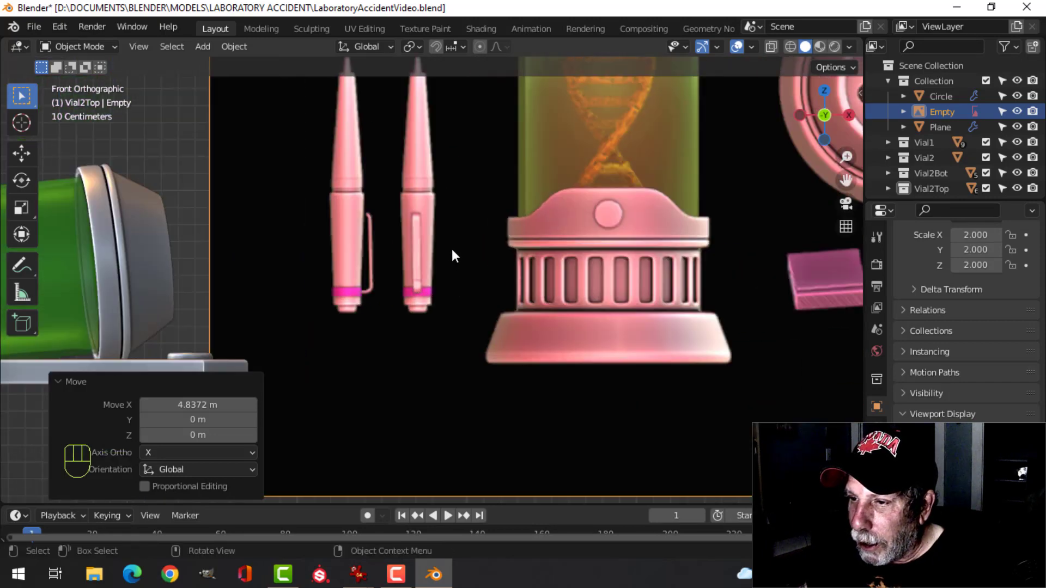
scroll(534, 227, down, 2)
scroll(531, 230, down, 4)
shift+middle_drag(522, 241, 537, 239)
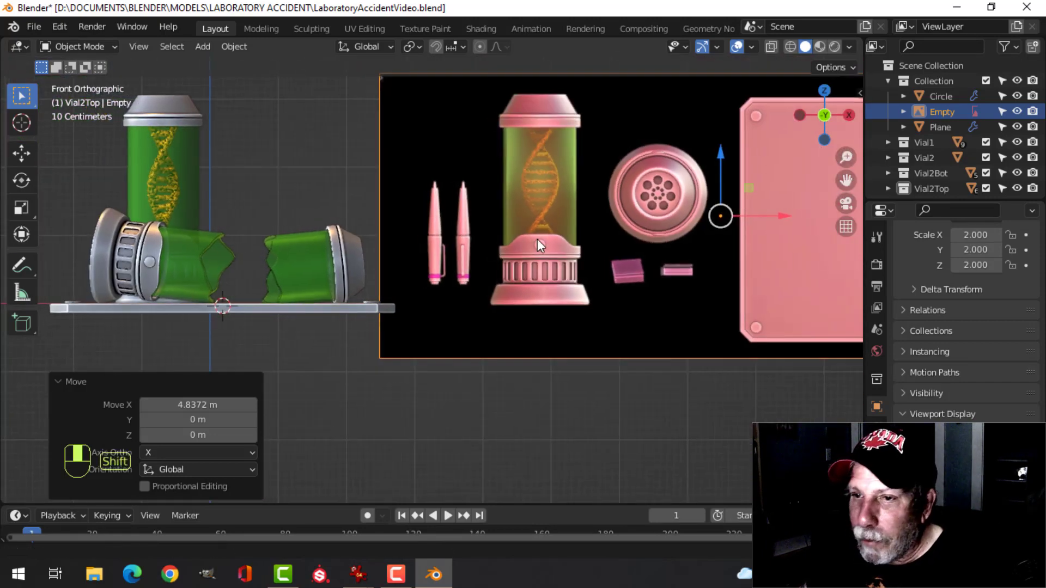
- Place the 3D cursor at the base of the second reference pen and make the reference image unselectable
click(21, 124)
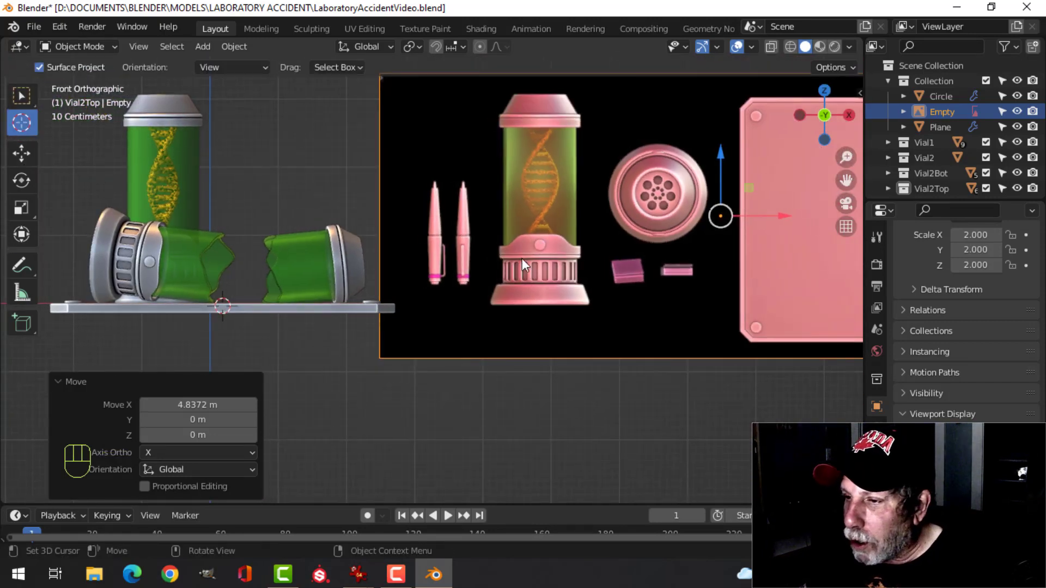
scroll(521, 258, up, 4)
scroll(517, 258, up, 2)
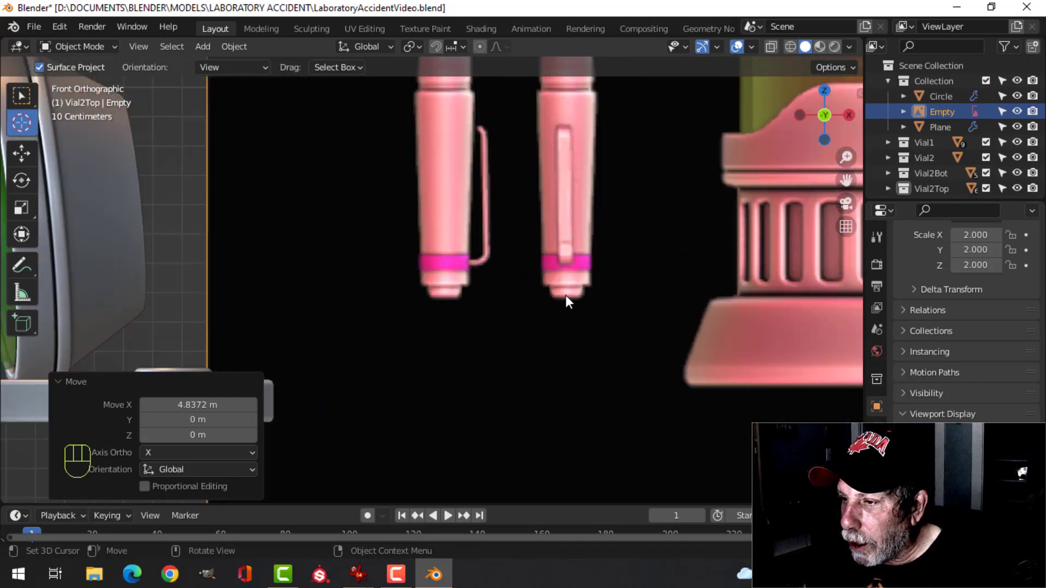
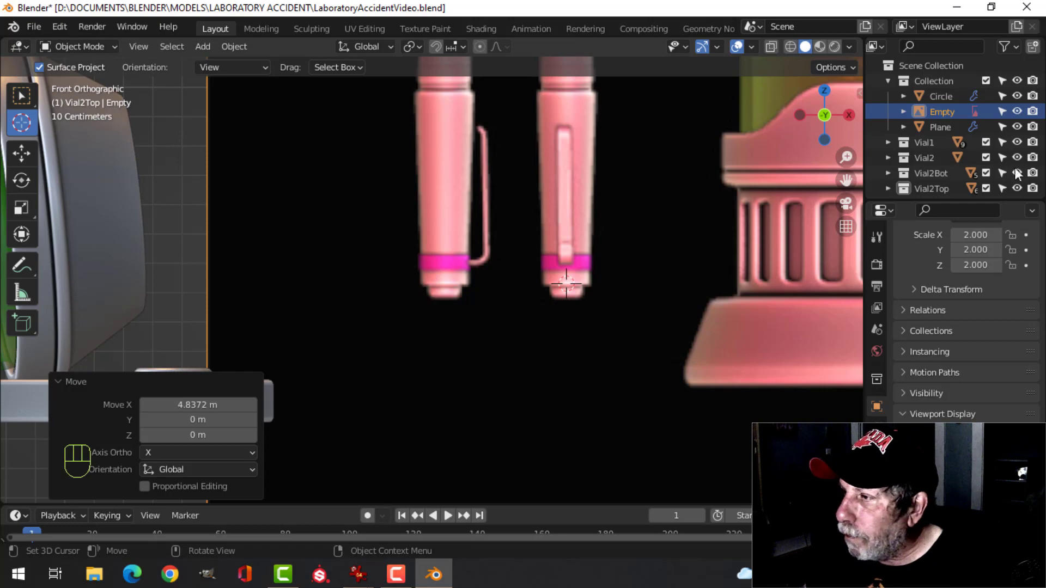
click(1000, 112)
scroll(613, 260, down, 3)
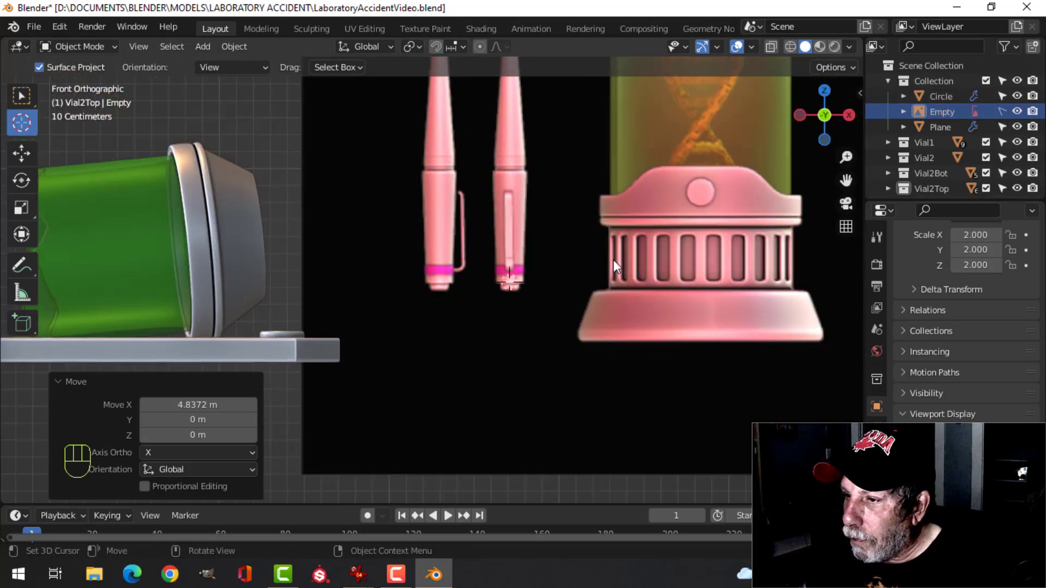
- Add an 18-vertex mesh cylinder without end caps at the 3D cursor
key(shift+a)
mouse_move(524, 243)
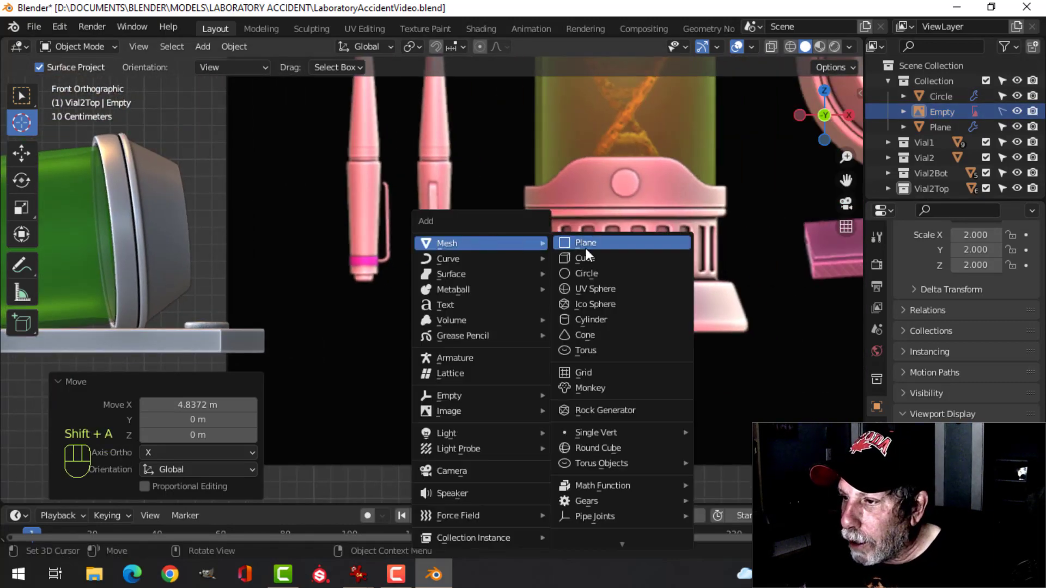
click(591, 319)
scroll(532, 299, down, 1)
scroll(544, 294, down, 1)
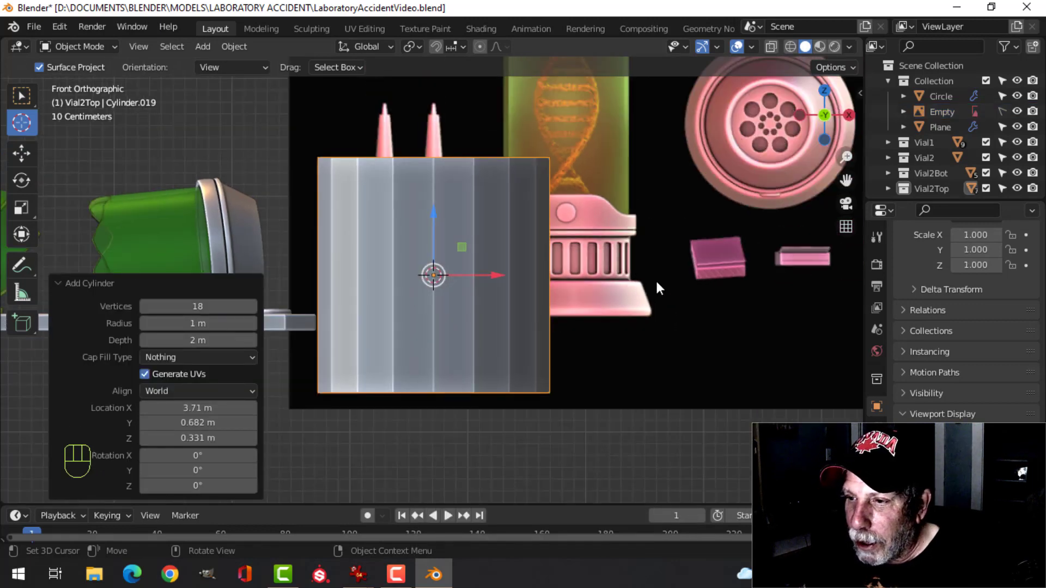
- Scale the cylinder's mesh down to the pen's width in Edit Mode, first to about 0.101 and again to about 0.792
key(Tab)
key(s)
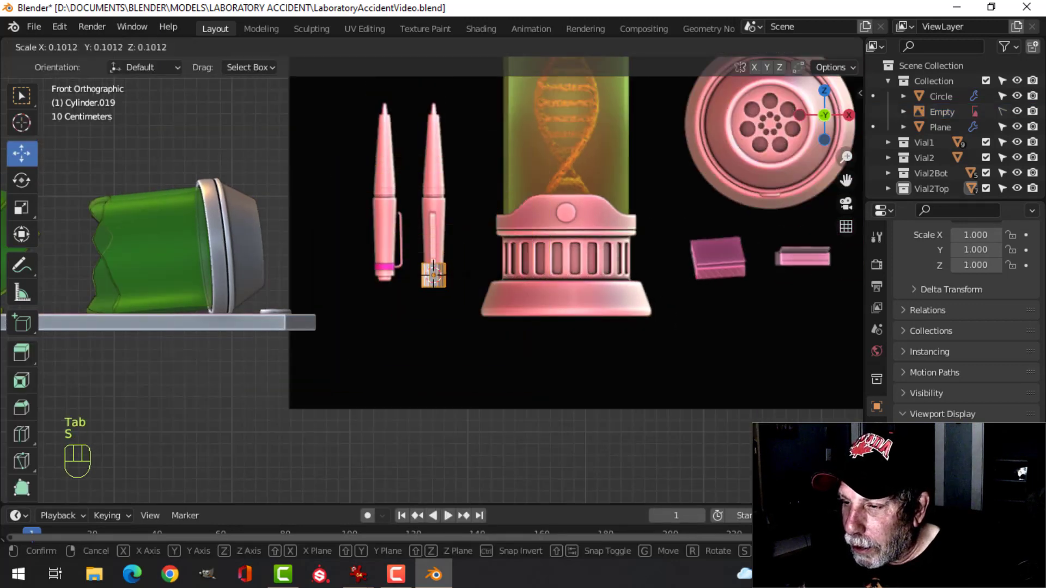
click(447, 274)
scroll(446, 272, up, 4)
key(s)
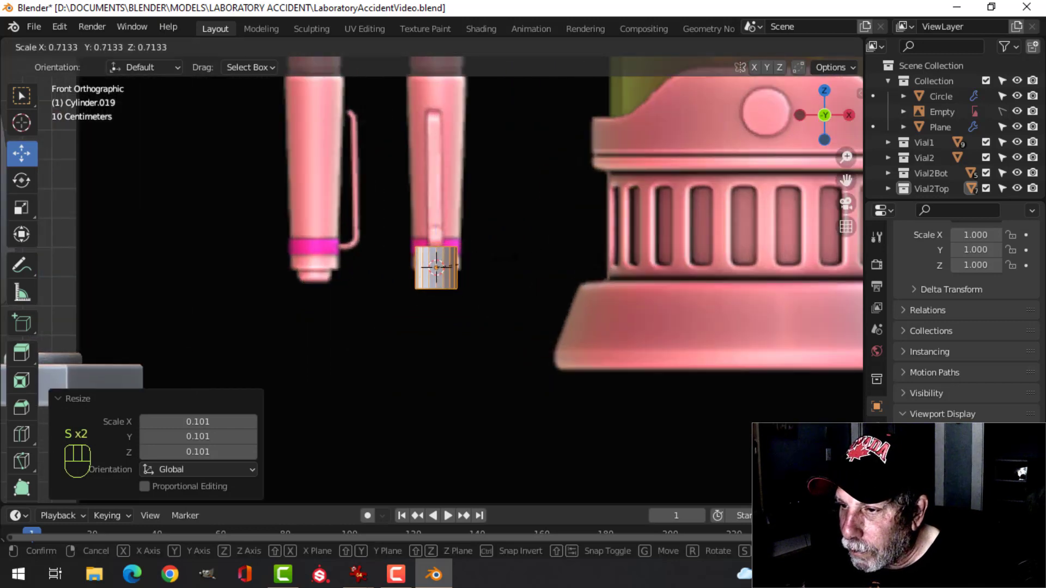
click(514, 256)
- In wireframe, select the cylinder's bottom vertex ring and raise it about 0.077 m to the step above the pen's end button
key(z)
scroll(519, 254, up, 4)
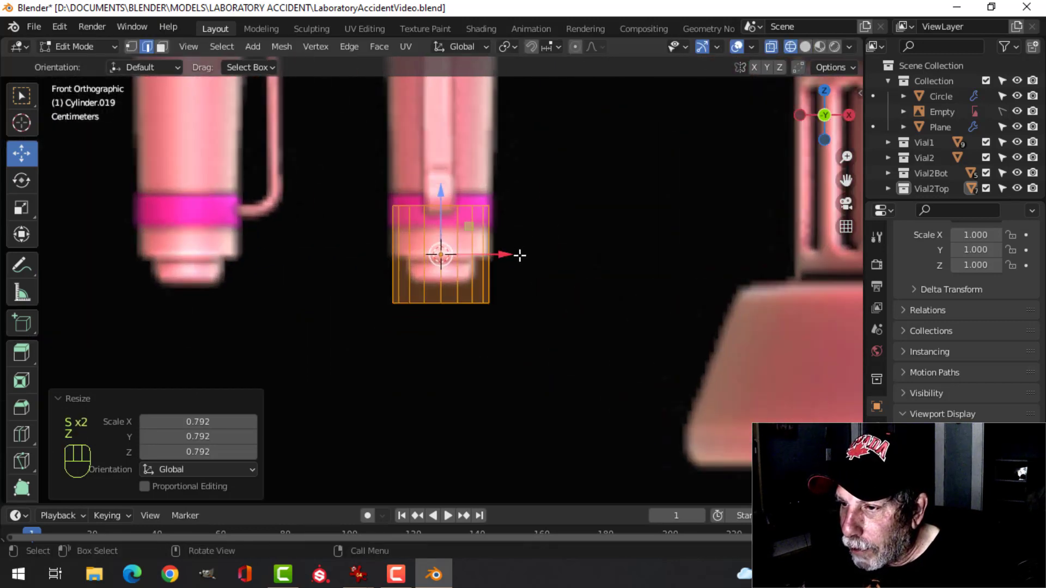
scroll(524, 273, up, 1)
key(1)
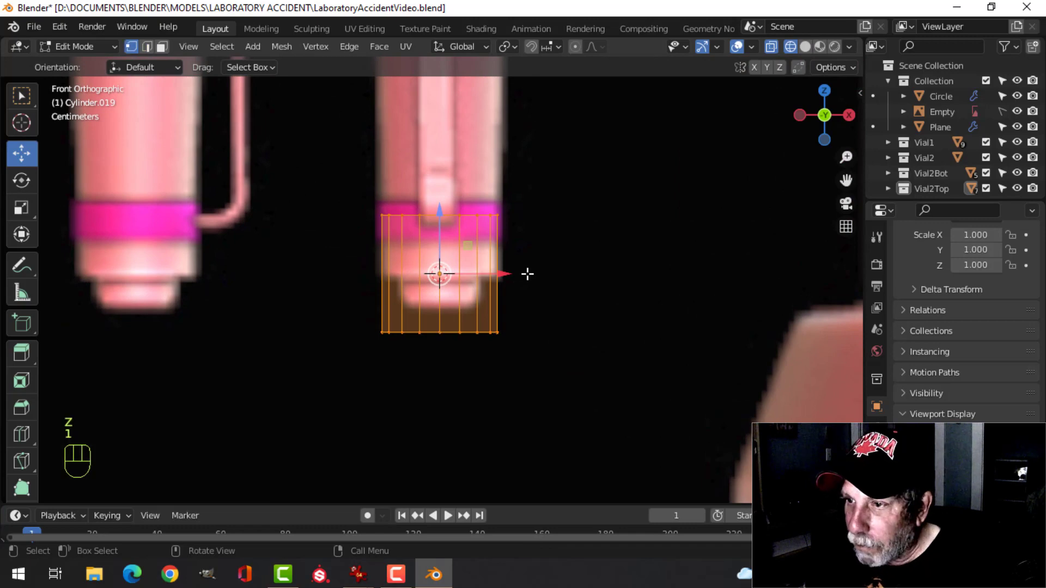
key(alt+a)
key(b)
drag(341, 292, 556, 367)
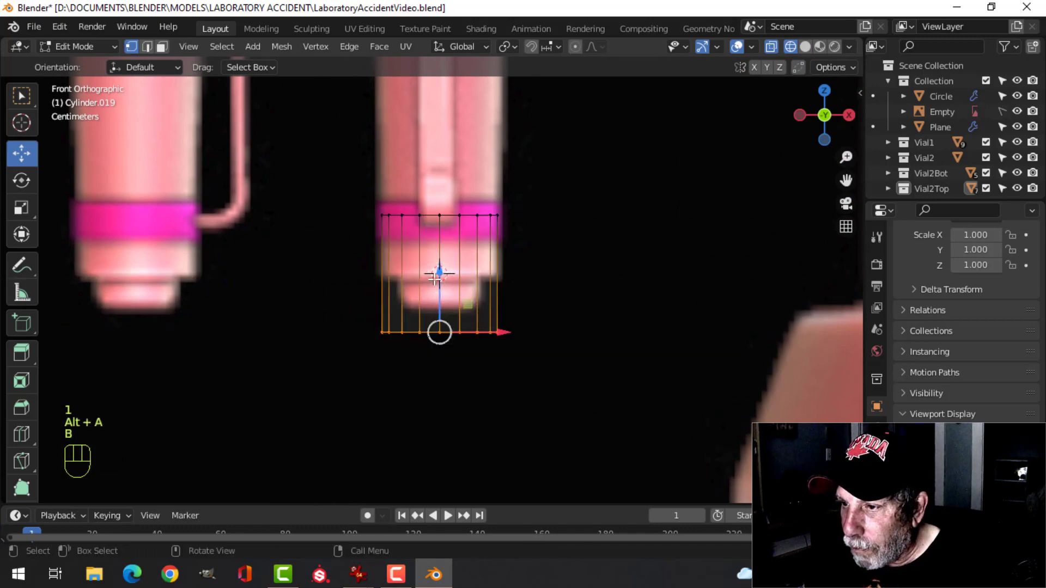
drag(439, 268, 439, 215)
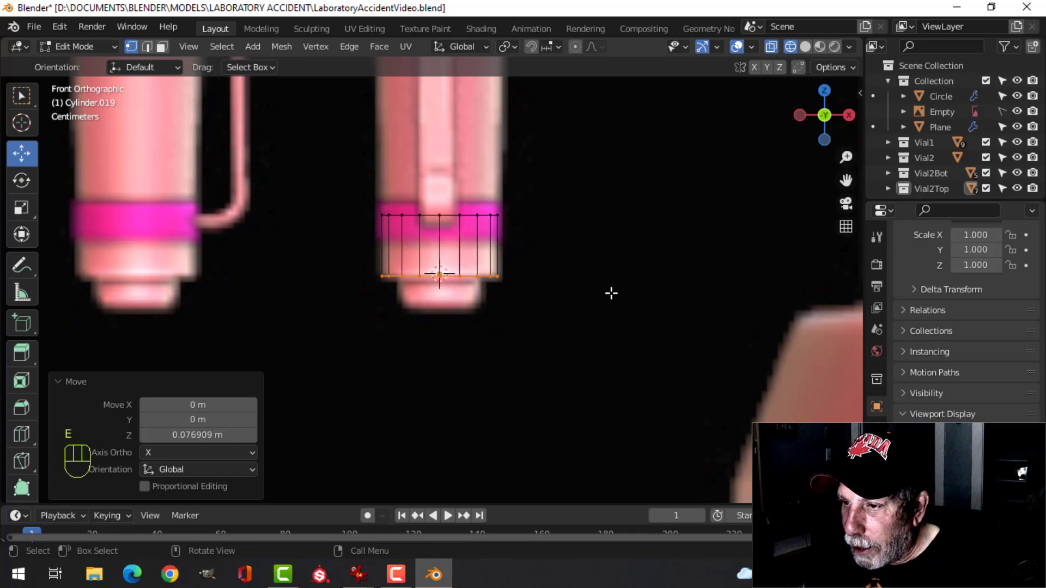
- Extrude the bottom ring inward at 0.76 scale, extrude it down about 0.046 m and taper the end to about 0.872
key(s)
click(563, 296)
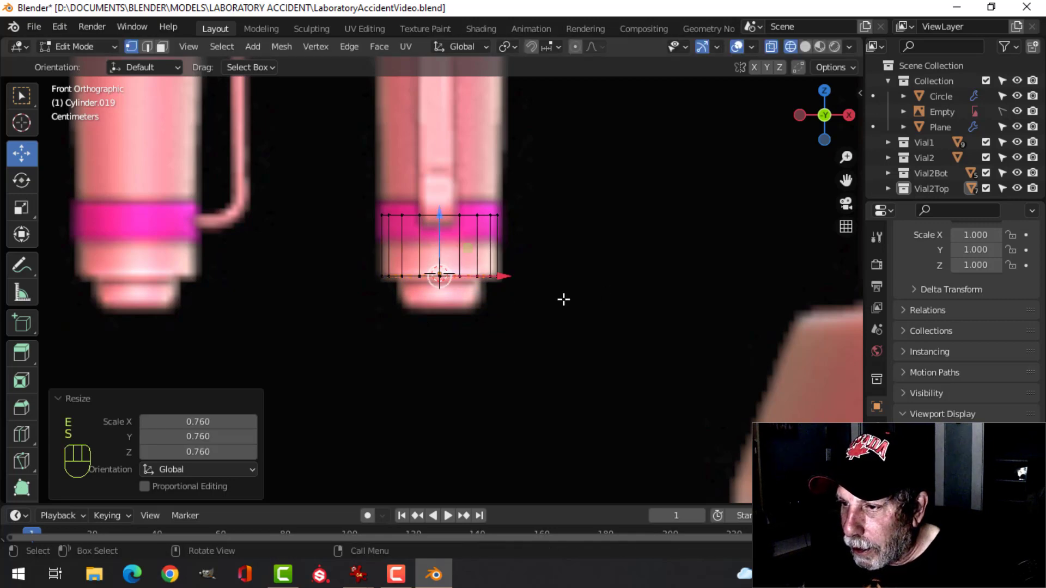
key(e)
click(447, 257)
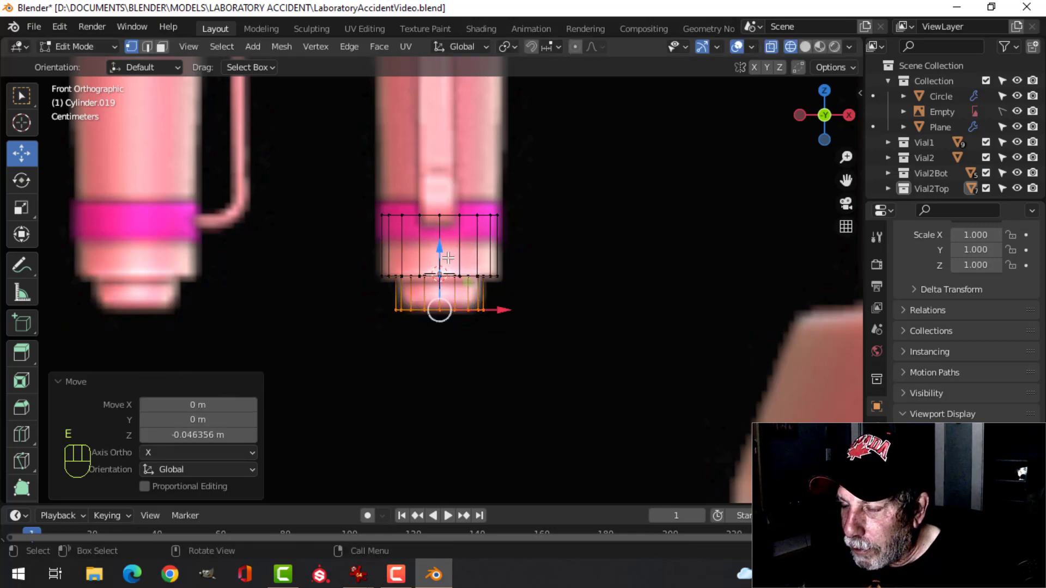
key(s)
click(564, 294)
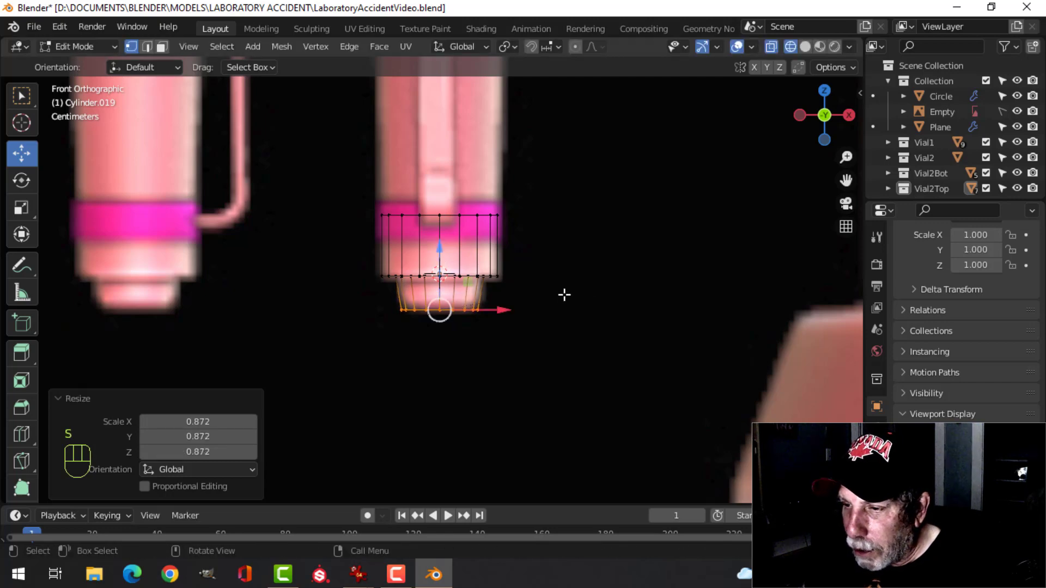
- Fill the open bottom of the pen's end button with a face and bevel it into a rounded end
click(666, 293)
mouse_move(665, 293)
middle_down()
mouse_move(551, 236)
mouse_move(581, 362)
mouse_move(468, 132)
middle_up()
key(f)
scroll(525, 224, up, 3)
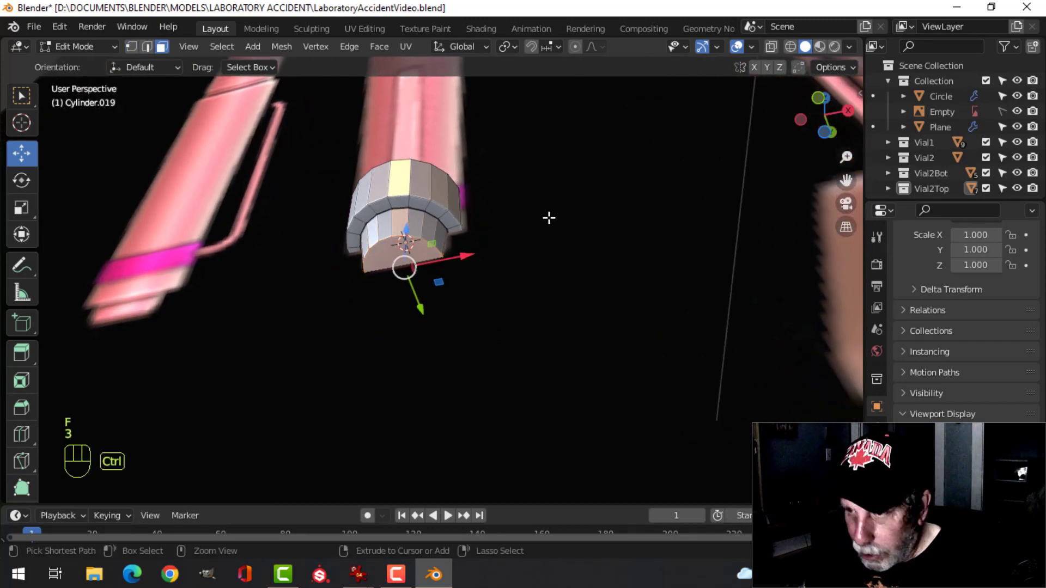
key(ctrl+b)
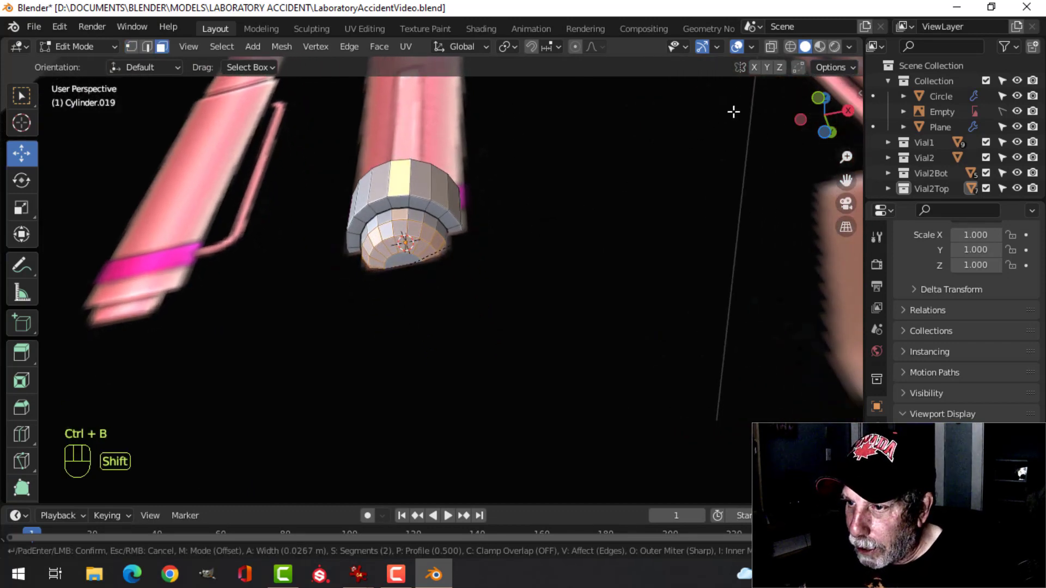
click(541, 201)
key(alt+a)
middle_drag(542, 201, 536, 267)
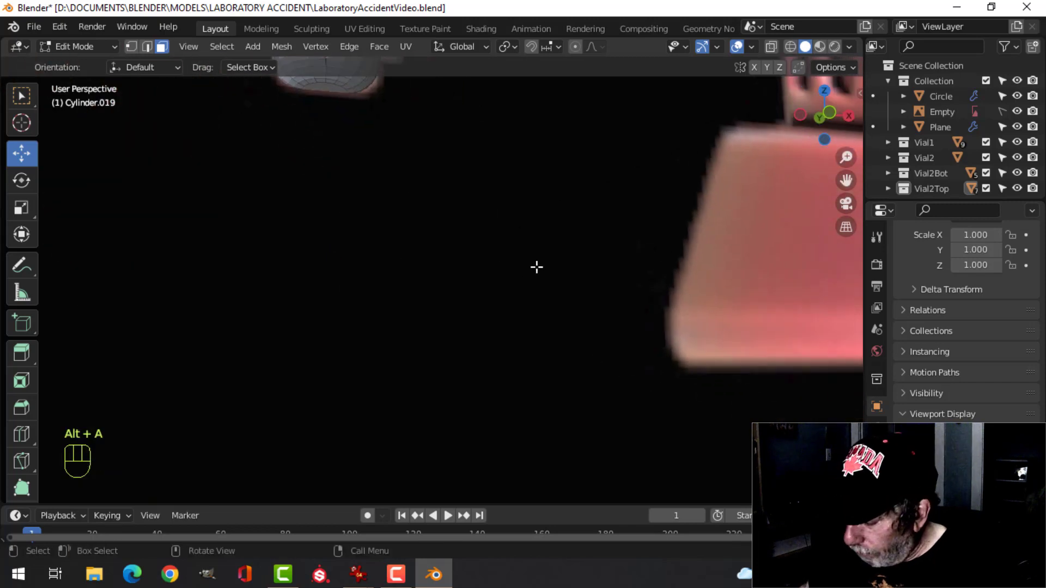
- Frame the pen end mesh in front view, in edge select mode, and display it as wireframe over the reference
key(KP_1)
key(a)
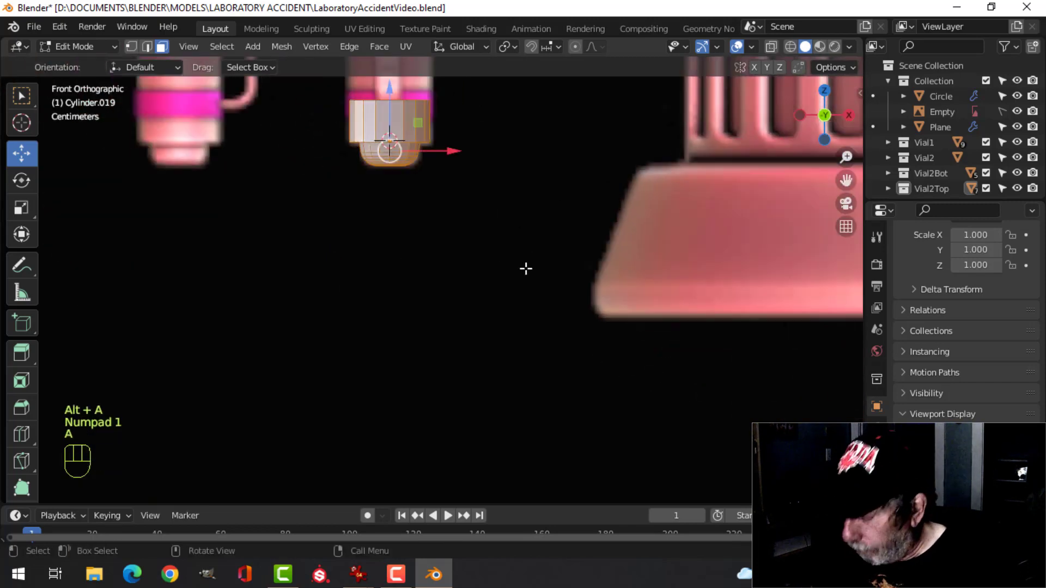
key(KP_Decimal)
key(alt+a)
key(2)
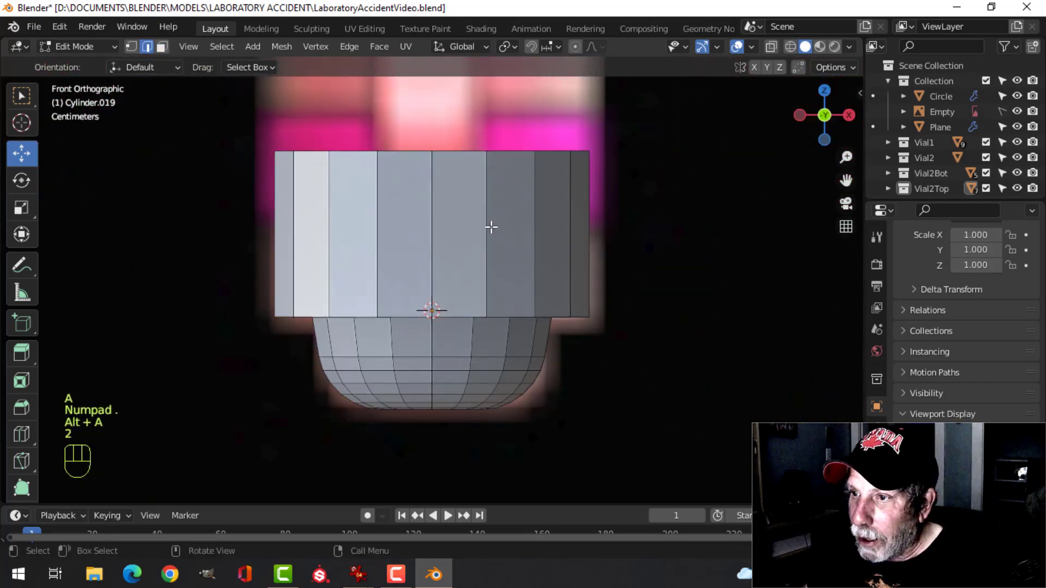
alt+click(433, 155)
key(alt+a)
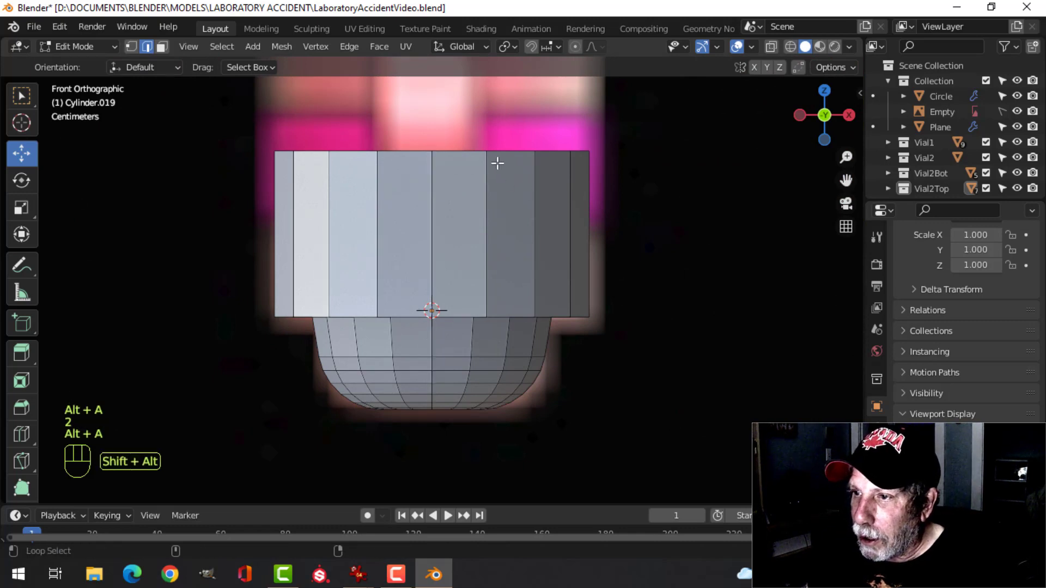
alt+shift+click(465, 153)
key(z)
click(481, 178)
scroll(539, 193, down, 3)
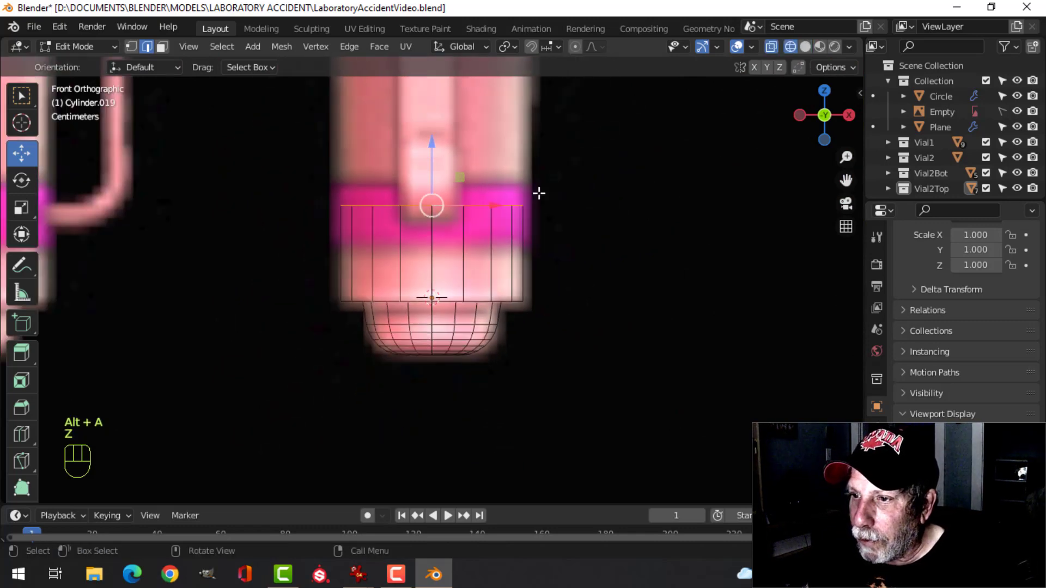
scroll(526, 290, up, 1)
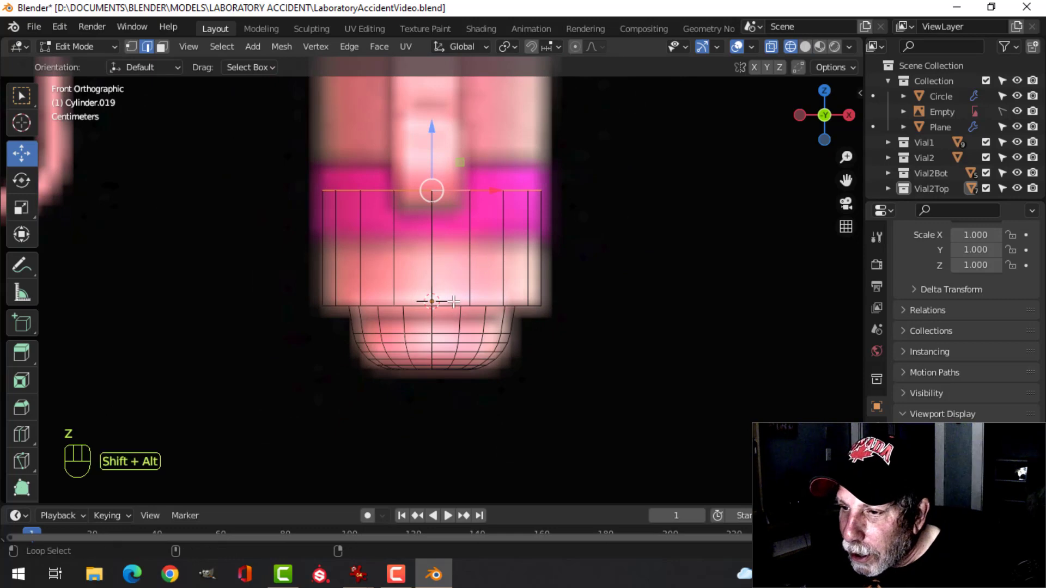
- Box-select the pen's end section above the button and scale it to about 1.063 in X and Y only
alt+shift+click(566, 297)
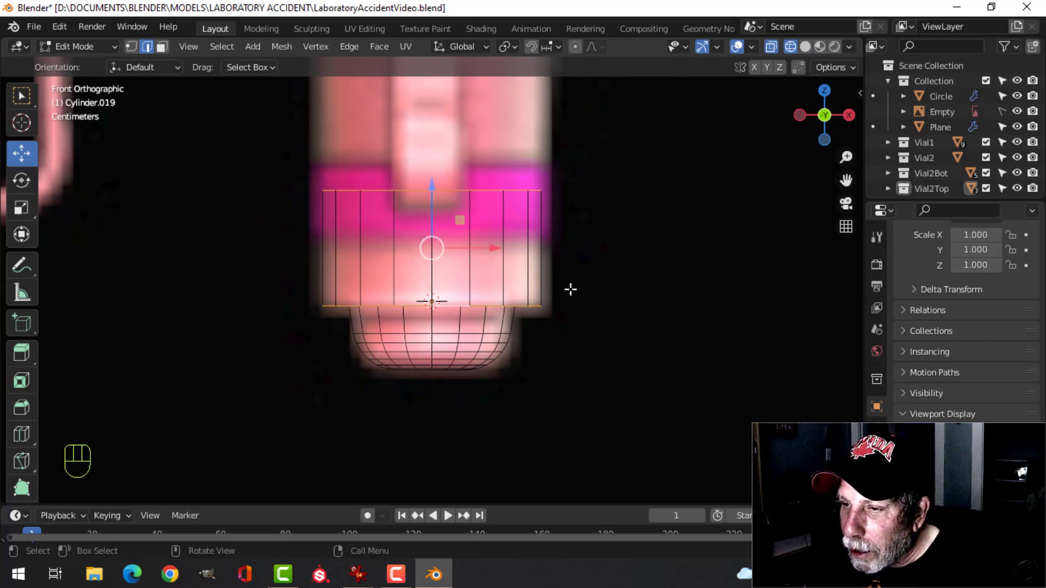
key(alt+a)
key(b)
drag(256, 144, 626, 306)
key(s)
key(shift+z)
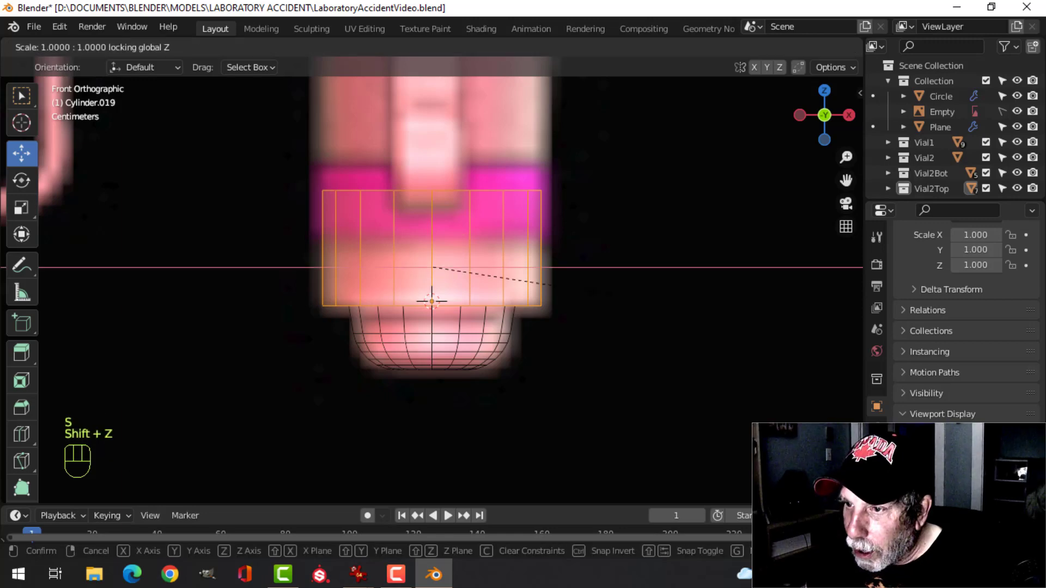
click(549, 284)
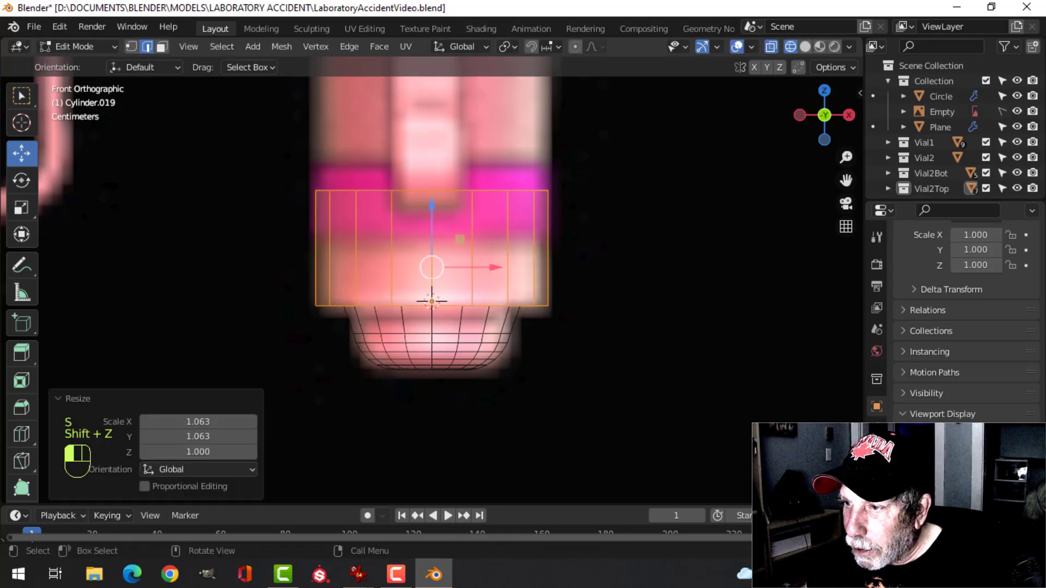
- Raise the end section's top edge ring about 0.571 m to the top of the clip-side barrel and scale it to 1.16
key(alt+a)
shift+middle_drag(512, 217, 544, 394)
alt+shift+click(501, 264)
scroll(517, 274, down, 4)
scroll(531, 350, down, 4)
shift+middle_drag(501, 333, 515, 384)
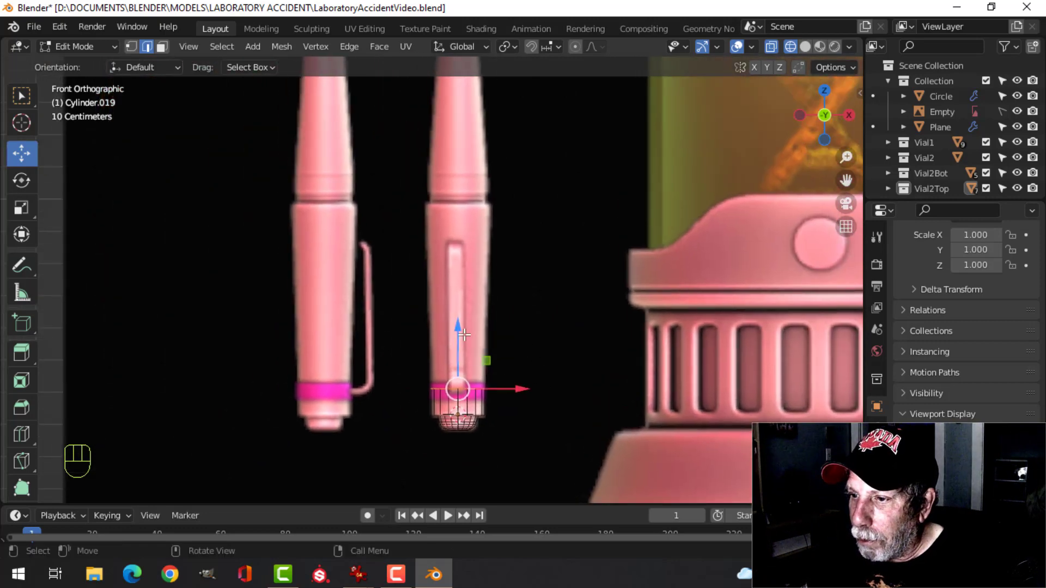
drag(463, 334, 468, 203)
drag(469, 143, 469, 142)
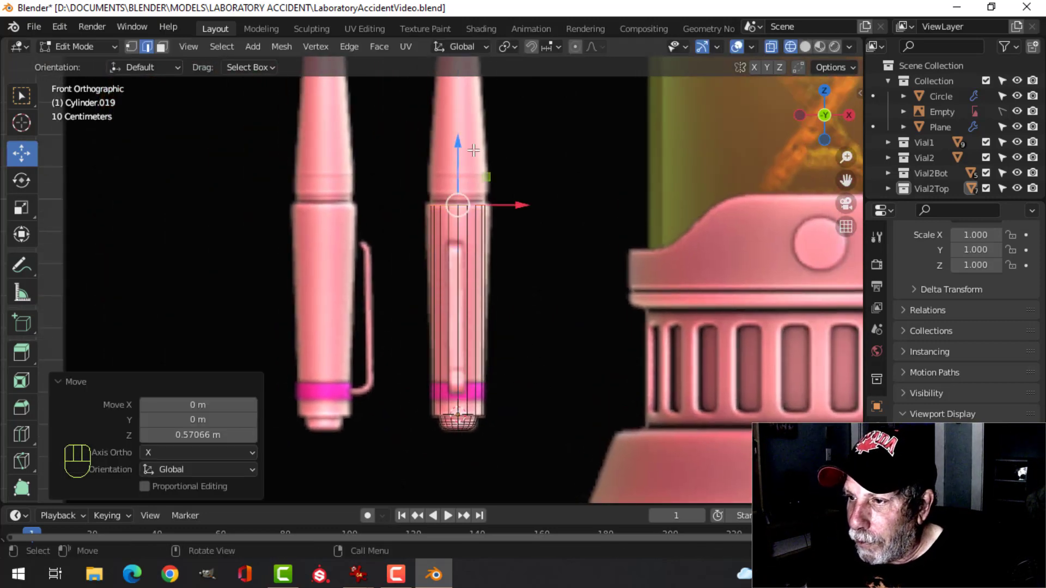
scroll(591, 167, up, 3)
key(s)
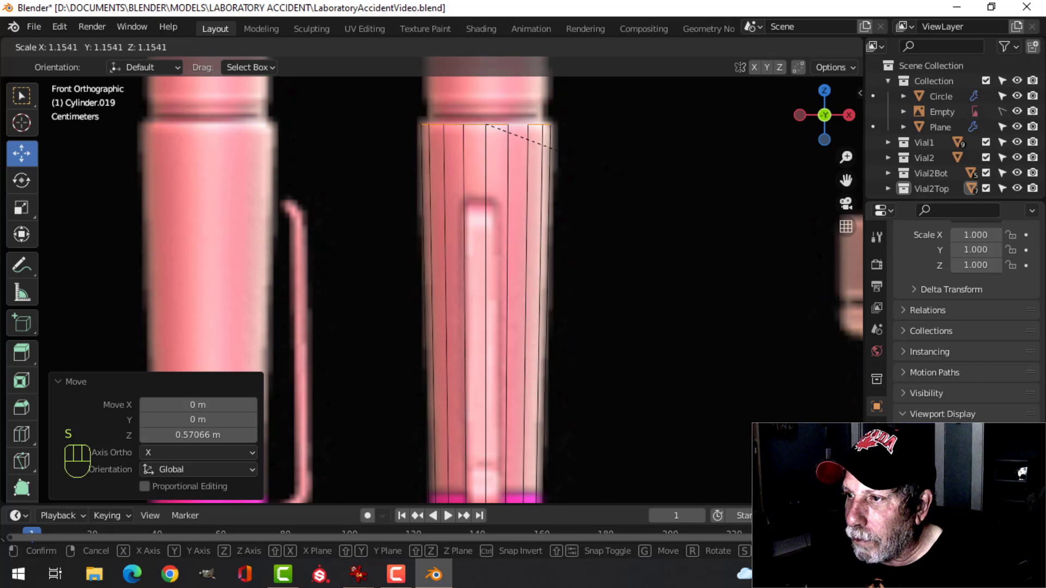
click(600, 164)
- Extrude the barrel's top vertex ring inward and extrude it up to form the wall of the reference's narrow groove
shift+middle_drag(600, 165, 580, 316)
scroll(576, 294, up, 2)
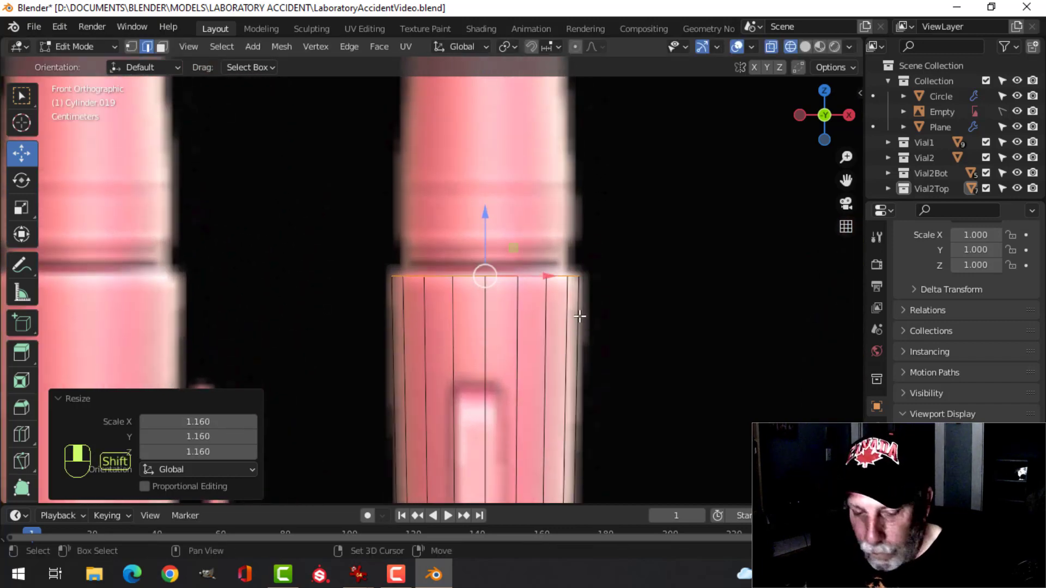
key(1)
key(e)
key(s)
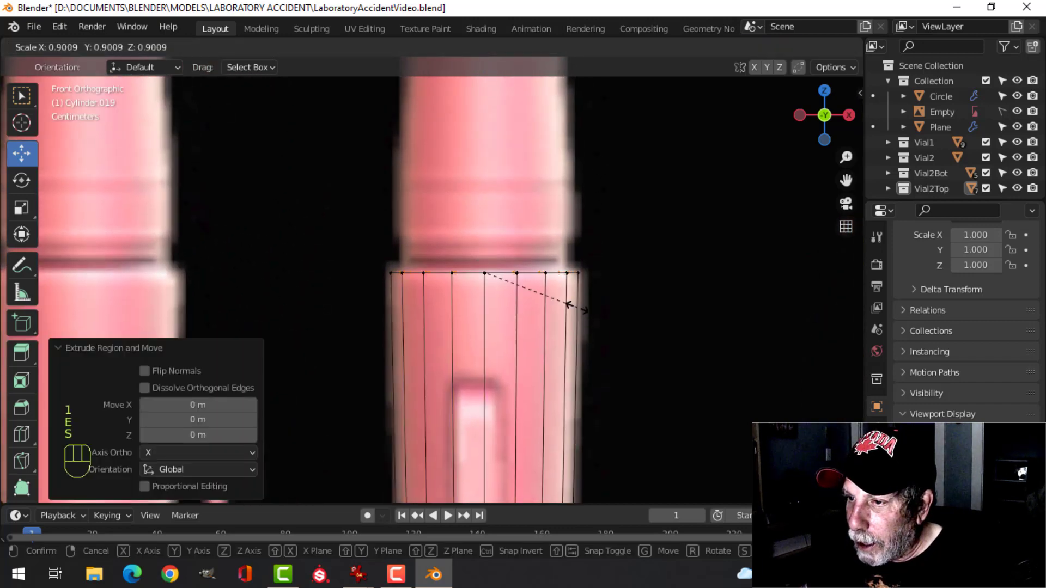
click(569, 305)
key(e)
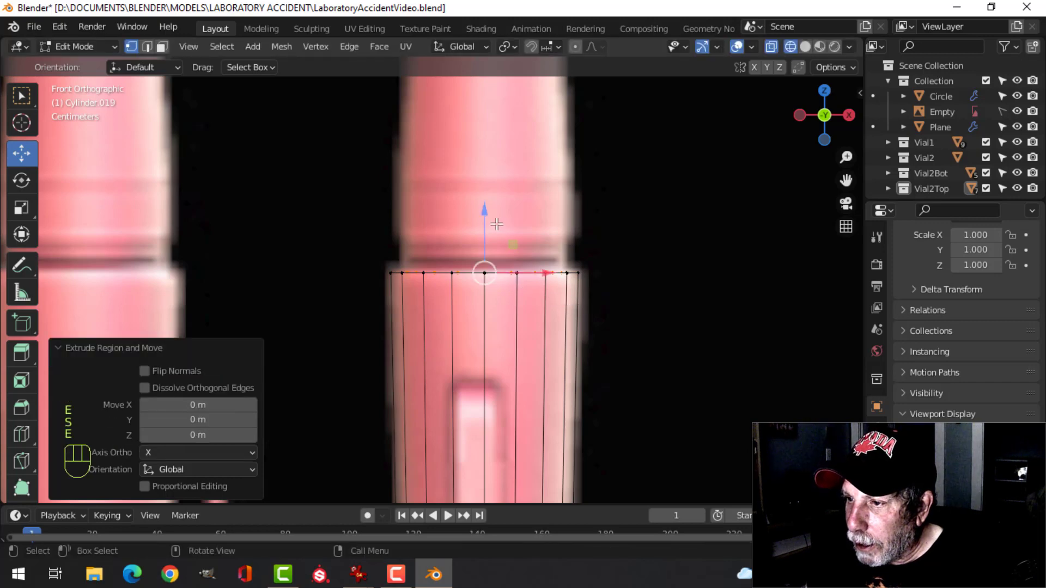
click(491, 179)
- Extrude the groove's top ring outward at about 1.199 scale to start the upper barrel
key(e)
key(s)
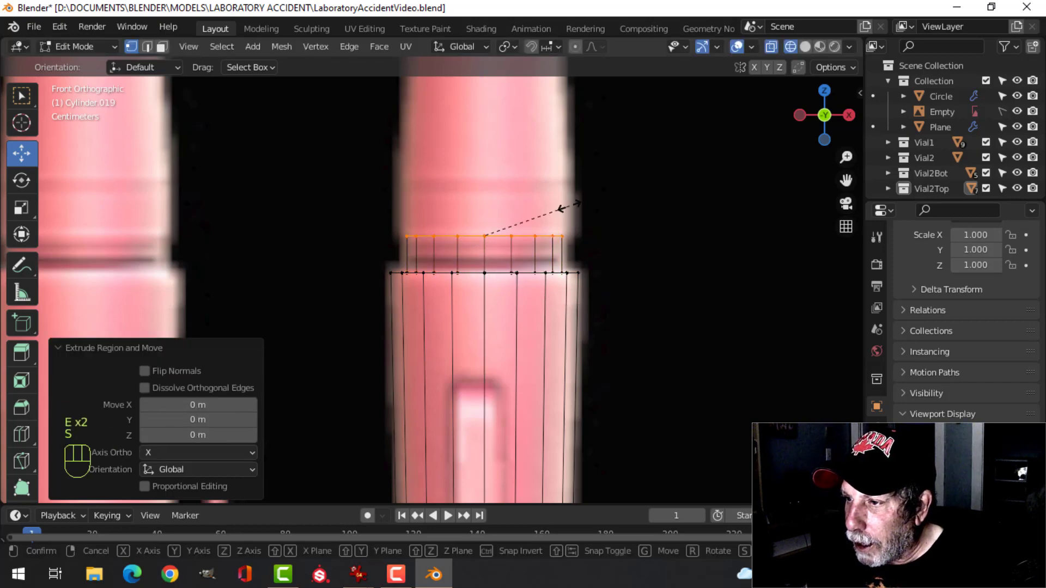
click(579, 207)
- Extrude the upper barrel's ring up about 0.055 m and scale it to 0.954 to match the collar
scroll(581, 207, down, 3)
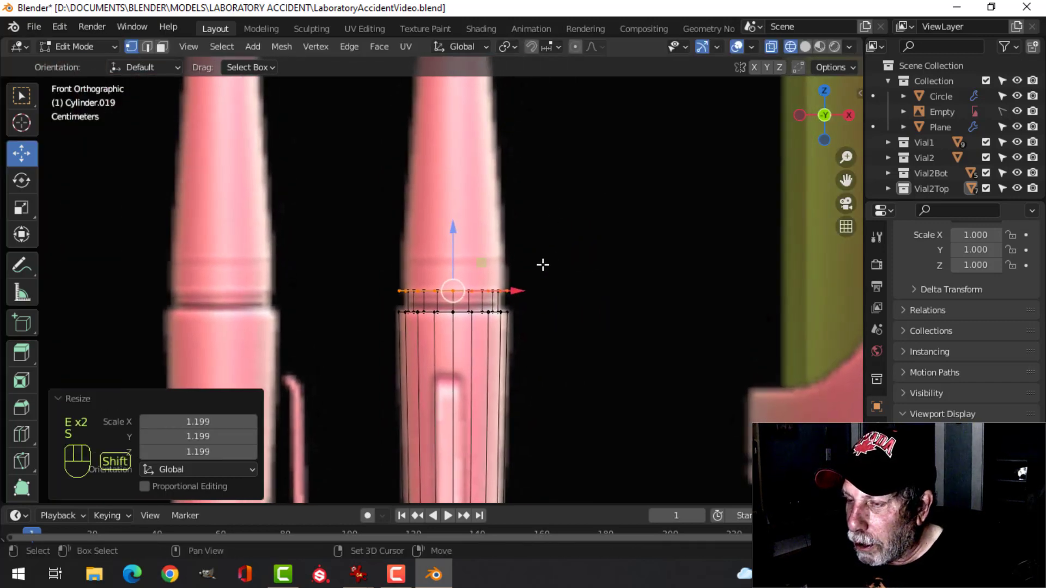
key(e)
drag(453, 227, 456, 201)
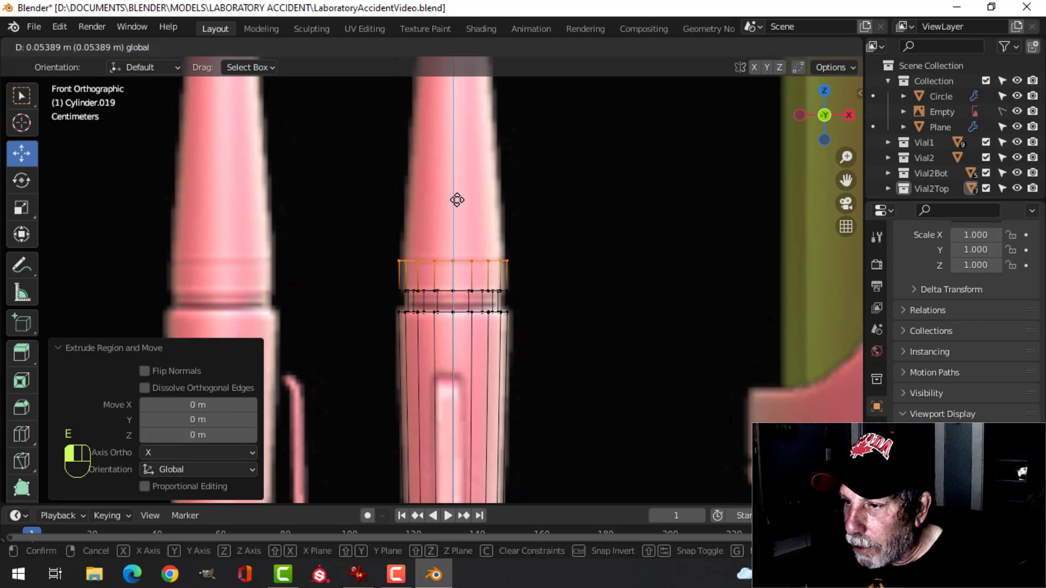
click(456, 199)
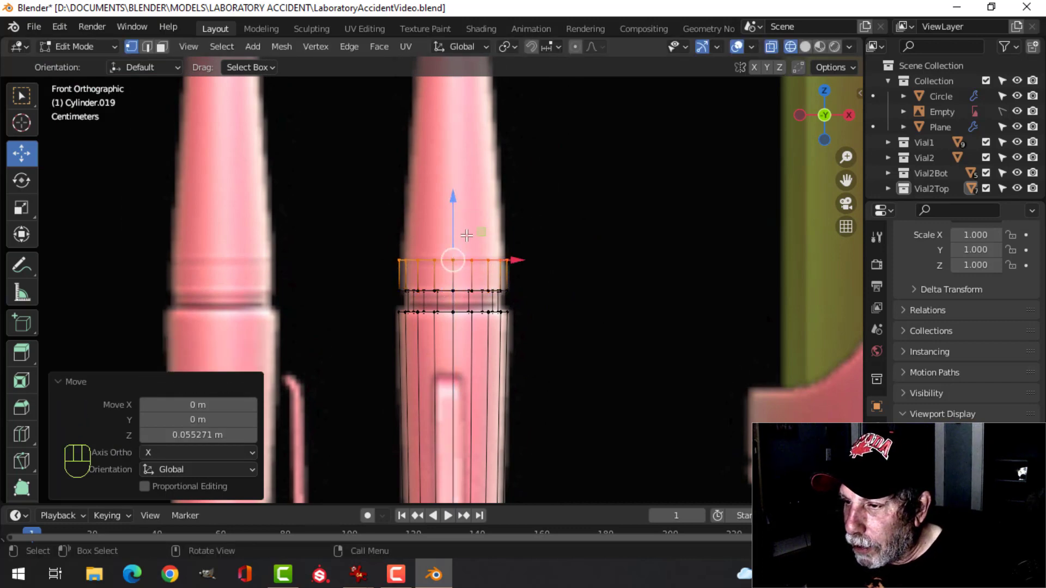
key(s)
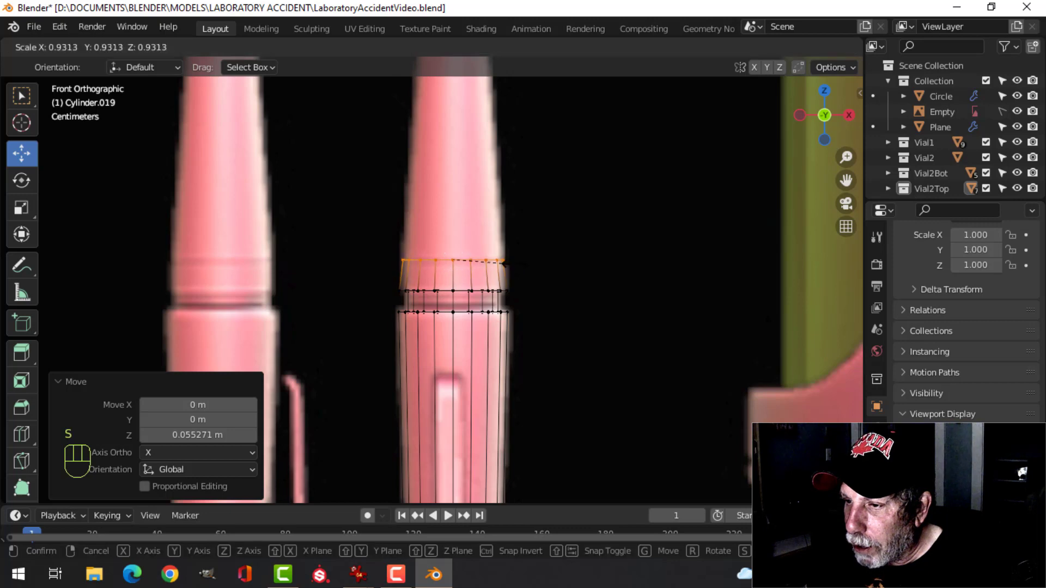
click(506, 264)
- Extrude the collar's top ring up about 0.616 m and scale it down to taper the upper barrel to the reference
shift+middle_drag(530, 254, 532, 374)
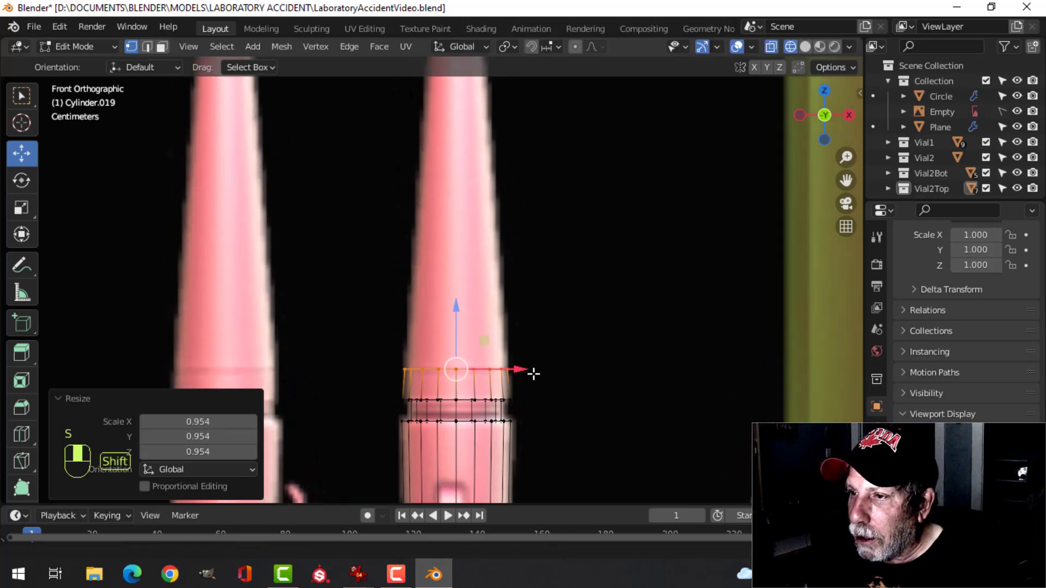
scroll(532, 322, down, 3)
shift+middle_drag(532, 326, 535, 370)
key(e)
right_click(535, 371)
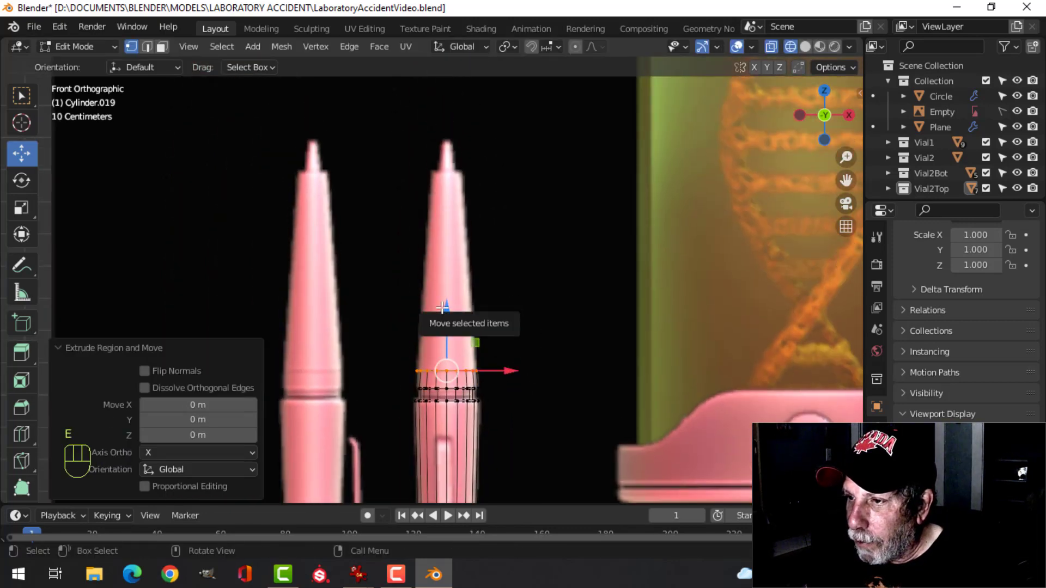
drag(447, 313, 461, 98)
key(s)
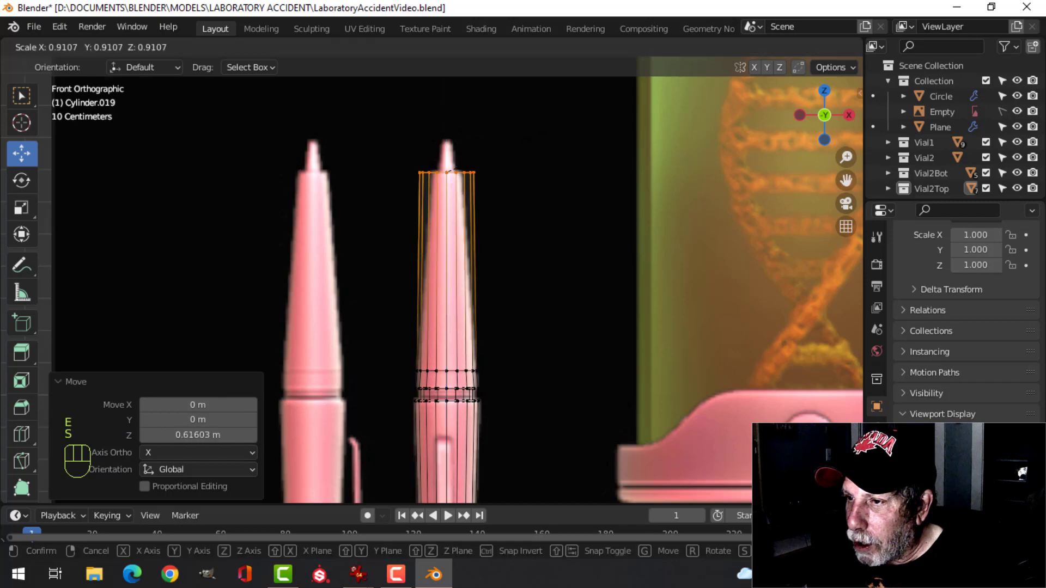
click(470, 183)
- Extrude the tapered barrel's top ring inward to the base width of the writing tip
scroll(470, 183, up, 7)
shift+middle_drag(470, 183, 527, 313)
key(e)
key(s)
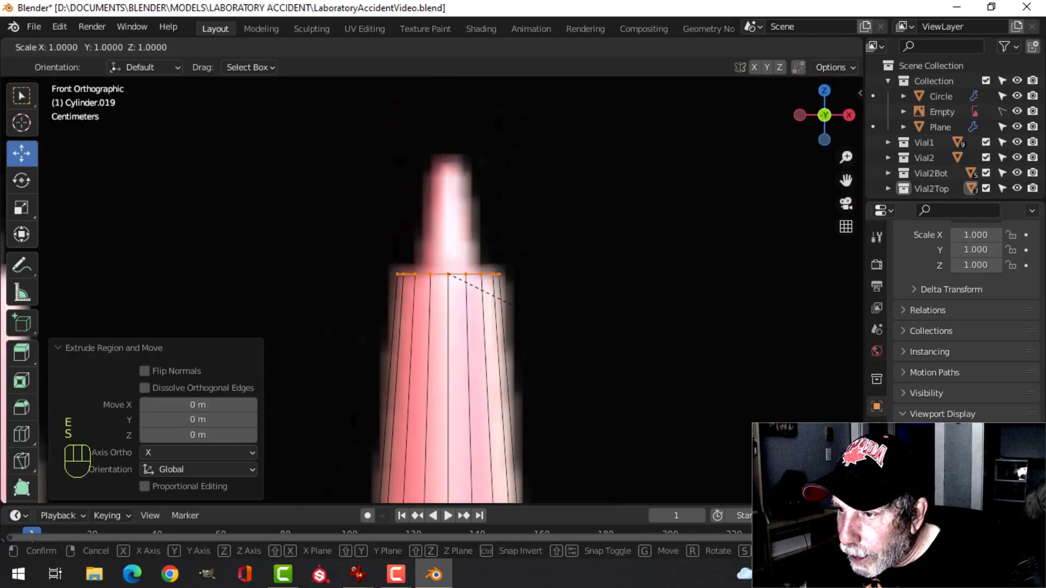
click(500, 311)
- Extrude the inner ring up about 0.097 m and scale it down to taper the writing tip
key(e)
click(434, 224)
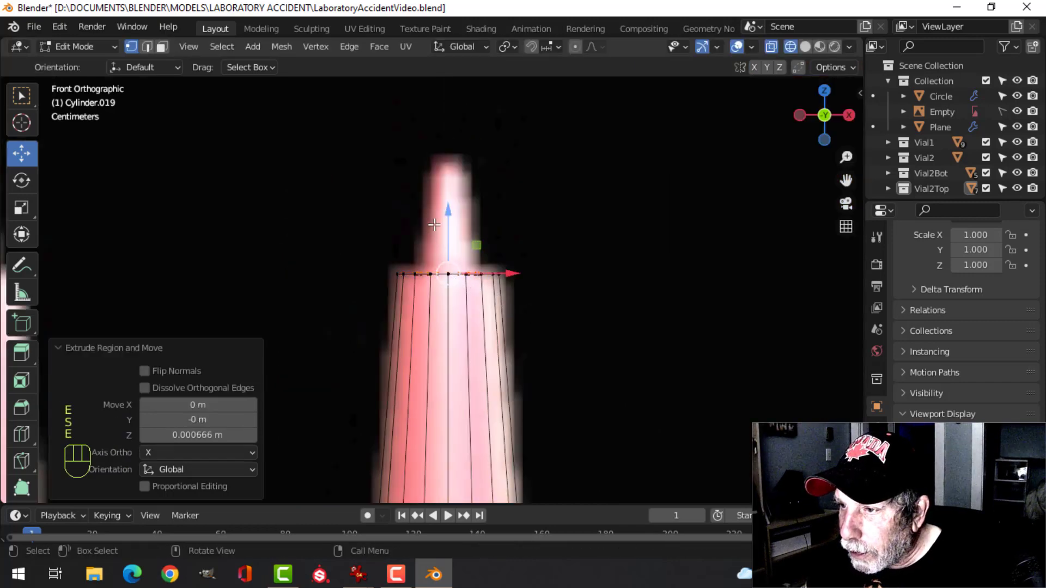
drag(442, 221, 460, 105)
key(s)
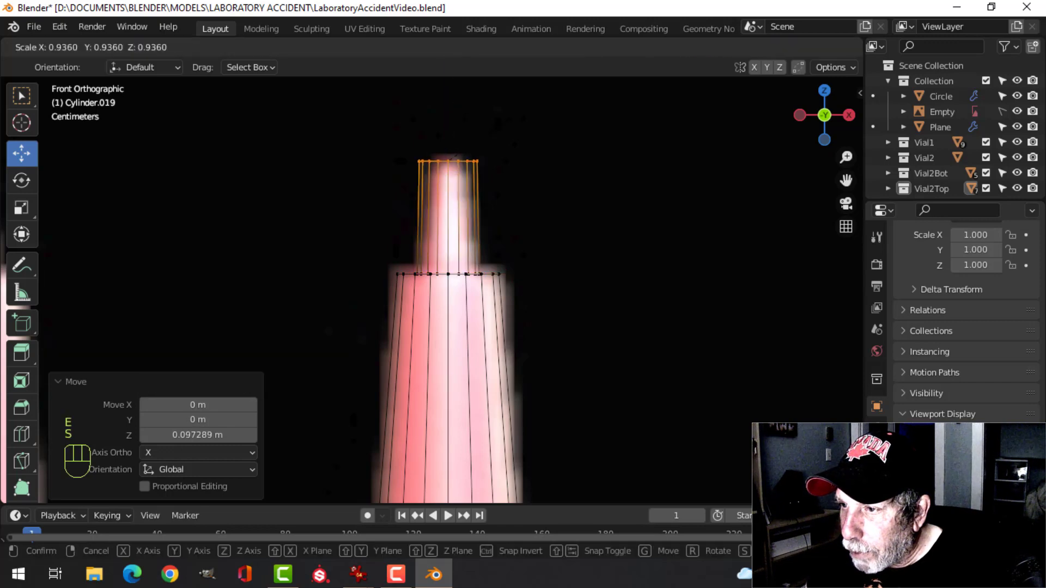
click(462, 137)
- Fill the end of the writing tip with a face and bevel it about 0.00608 m with 6 segments in solid shading
key(f)
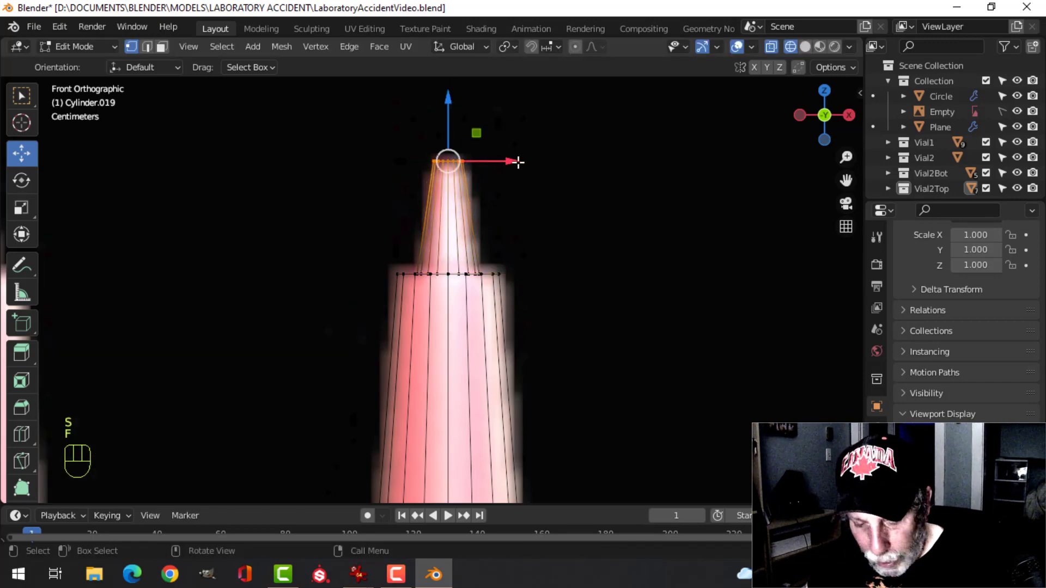
key(z)
click(620, 173)
mouse_move(609, 180)
middle_down()
mouse_move(561, 196)
mouse_move(484, 352)
mouse_move(518, 330)
mouse_move(535, 338)
mouse_move(560, 278)
middle_up()
scroll(520, 325, up, 5)
key(ctrl+b)
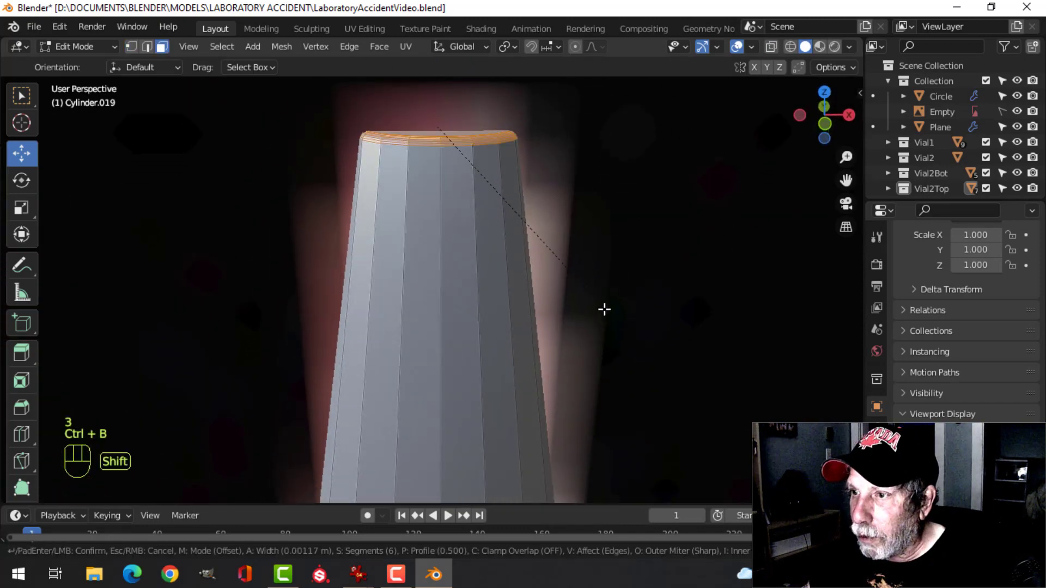
click(568, 250)
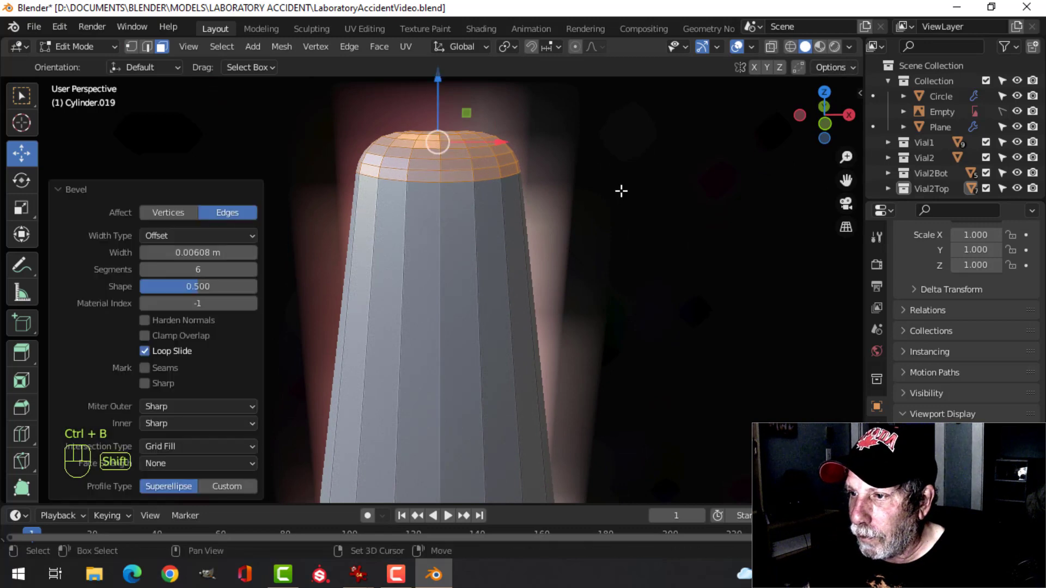
- Return to Object Mode, activate the Move tool and isolate the pen in local view
scroll(626, 201, down, 4)
key(Tab)
key(alt+a)
shift+middle_drag(478, 376, 423, 289)
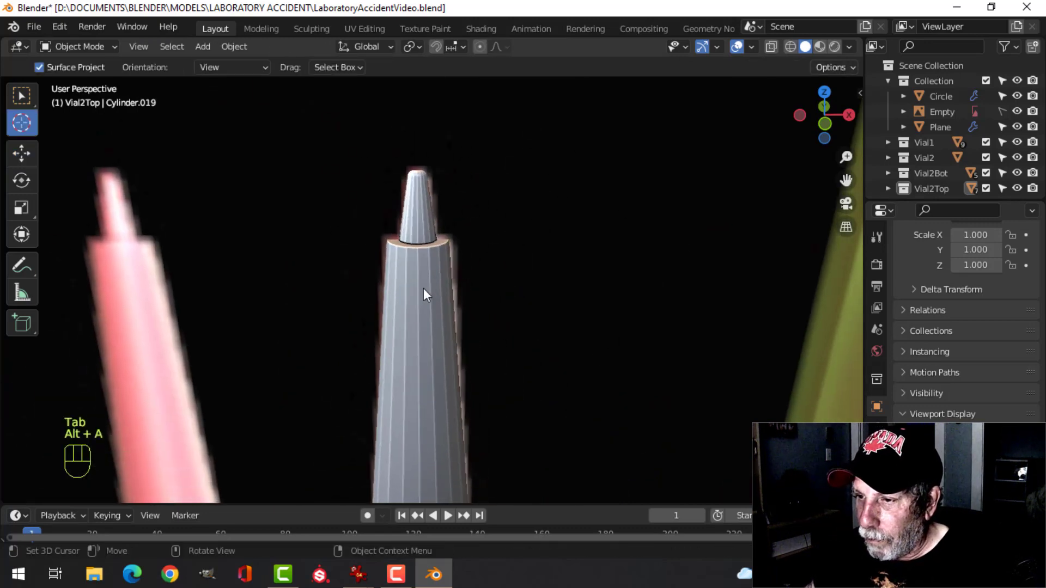
scroll(433, 288, down, 3)
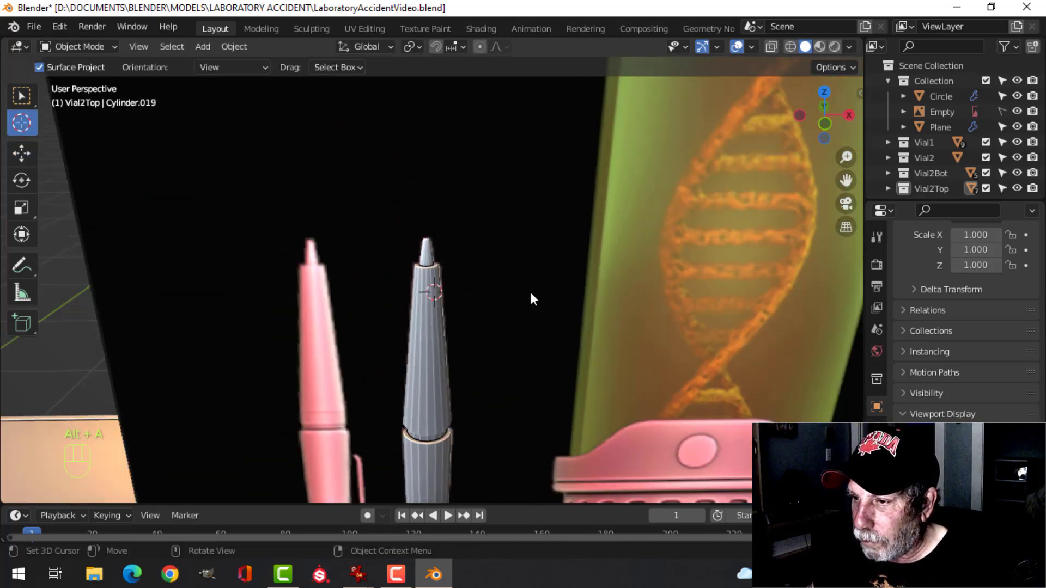
click(22, 153)
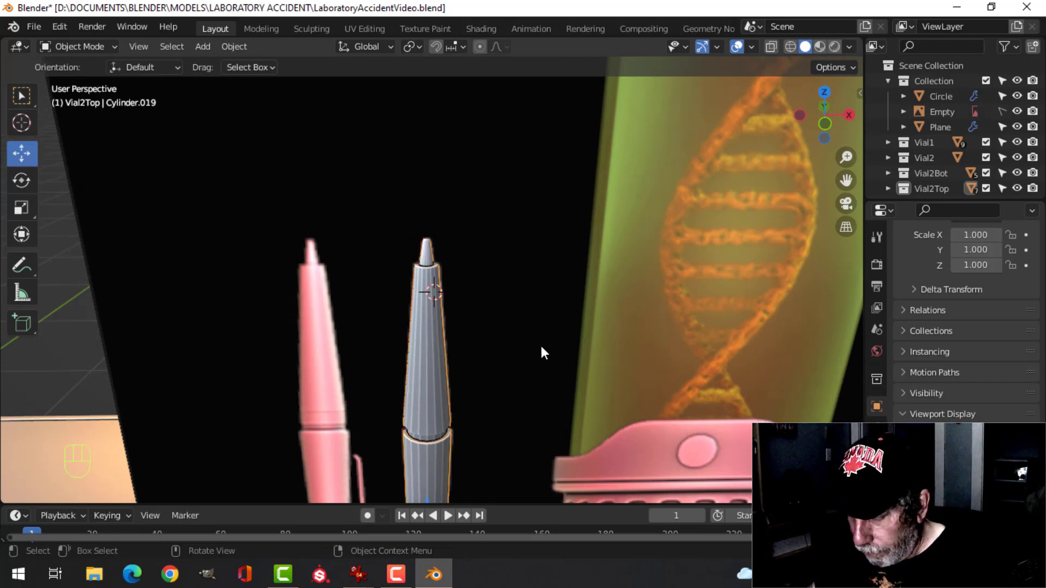
key(KP_Divide)
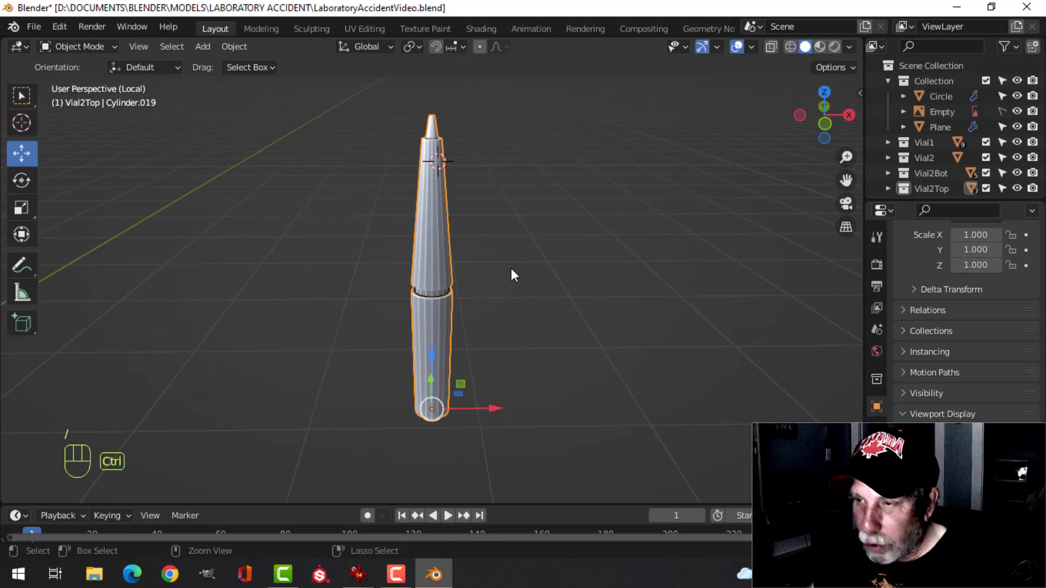
- Add a level 1 subdivision surface to the pen and shade it smooth
key(ctrl+1)
right_click(442, 190)
click(439, 188)
- Add an edge loop to the writing tip and slide it down to the tip's base at factor 1.000
scroll(496, 188, up, 3)
shift+middle_drag(488, 248, 451, 398)
key(Tab)
shift+middle_drag(407, 229, 420, 303)
scroll(412, 267, up, 3)
key(alt+a)
key(ctrl+r)
click(402, 213)
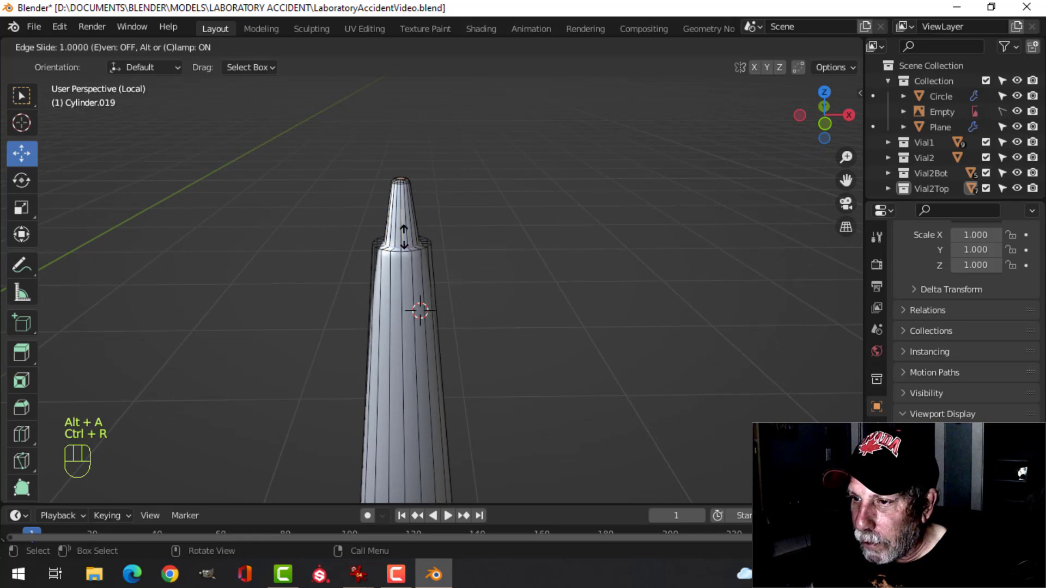
click(404, 237)
- Add an edge loop to the tapered upper barrel and slide it up near its top edge at factor -0.979
key(ctrl+r)
click(413, 414)
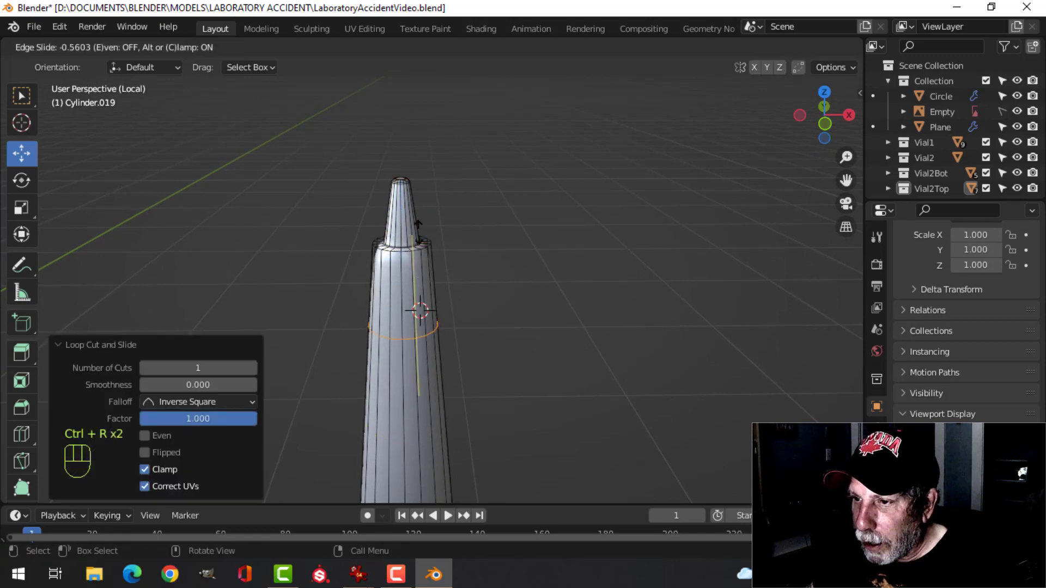
click(418, 169)
- Add an edge loop at the top of the lower barrel at factor -0.968 and another on the collar just above the groove
scroll(452, 305, down, 2)
scroll(460, 231, up, 4)
shift+middle_drag(457, 346, 478, 236)
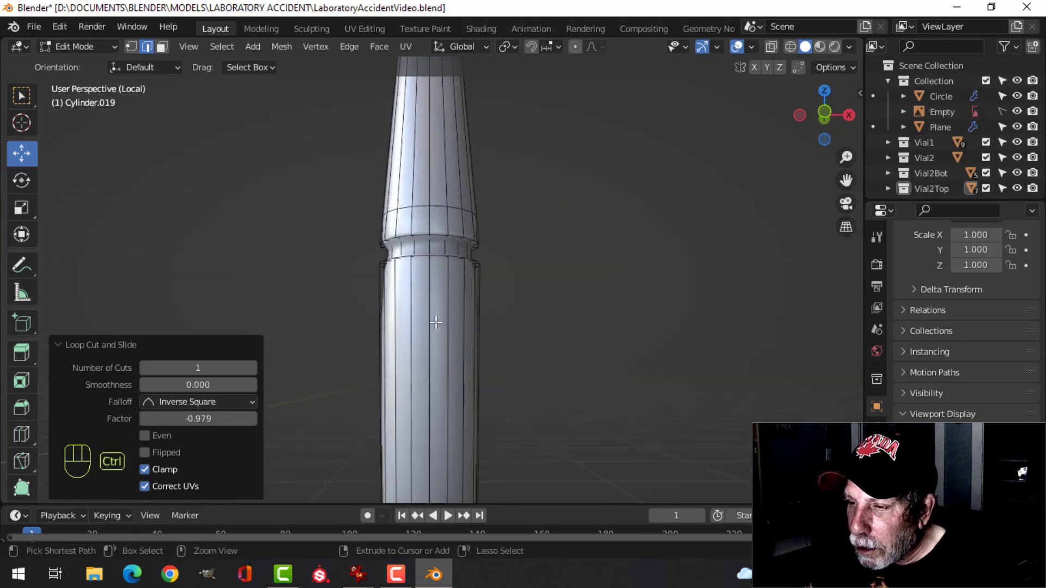
key(ctrl+r)
click(434, 298)
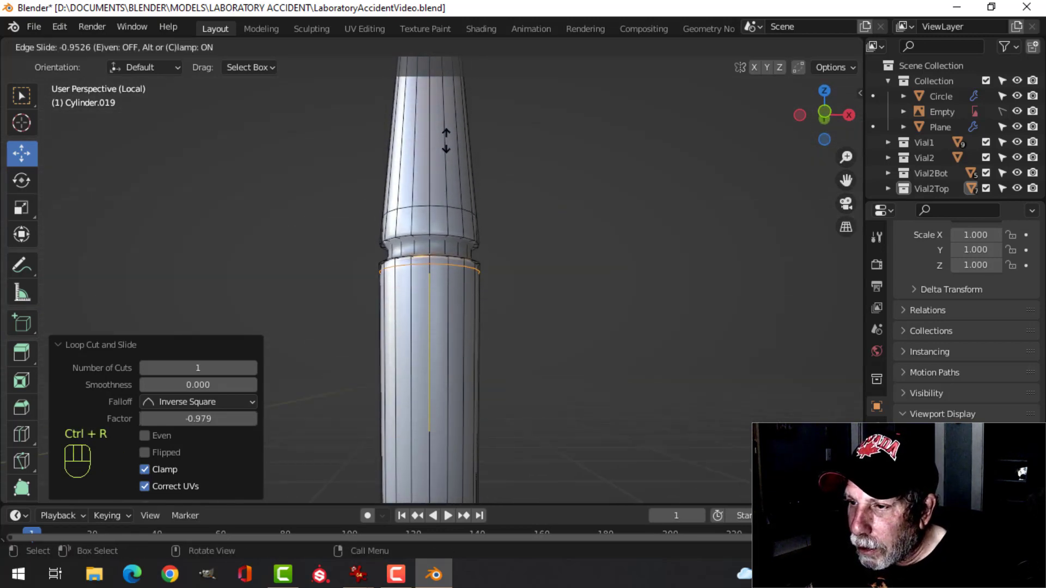
click(446, 142)
key(ctrl+r)
click(445, 227)
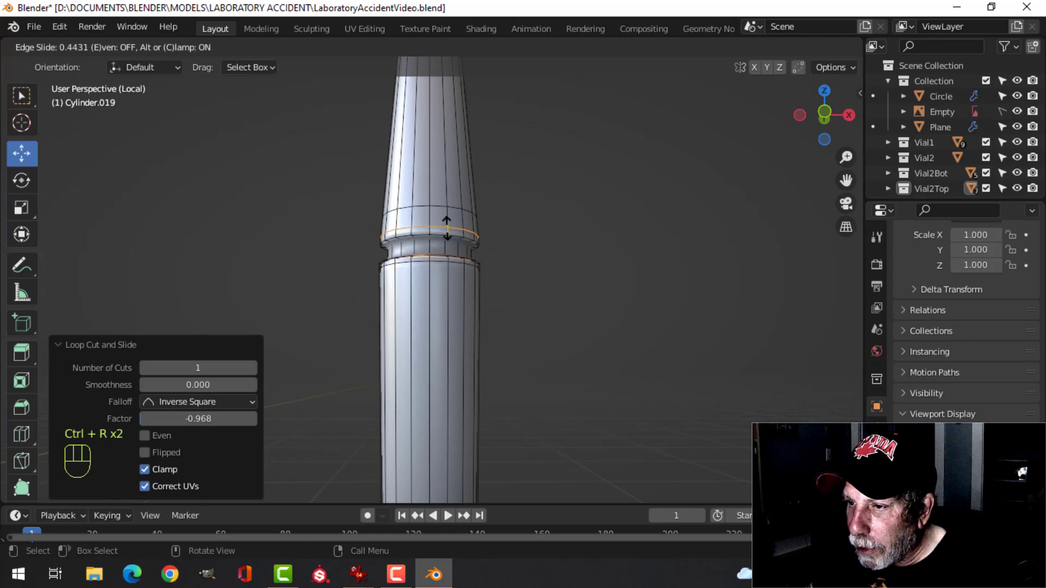
click(446, 230)
- Bevel the edge loop on the upper barrel above the collar into a narrow band about 0.008 m wide
shift+middle_drag(465, 264, 469, 296)
key(alt+a)
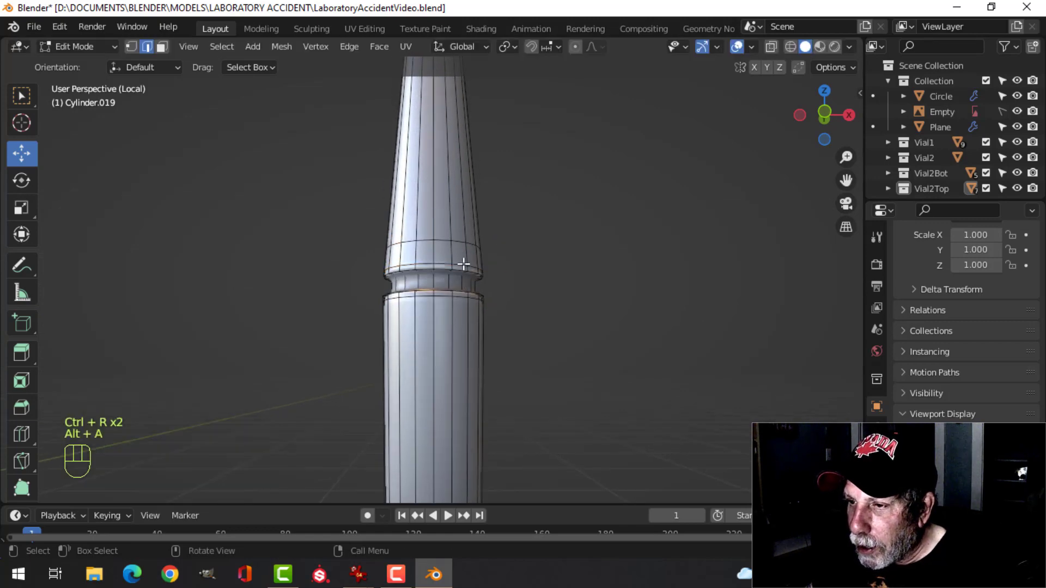
alt+shift+click(447, 239)
scroll(544, 281, up, 3)
middle_drag(543, 281, 588, 309)
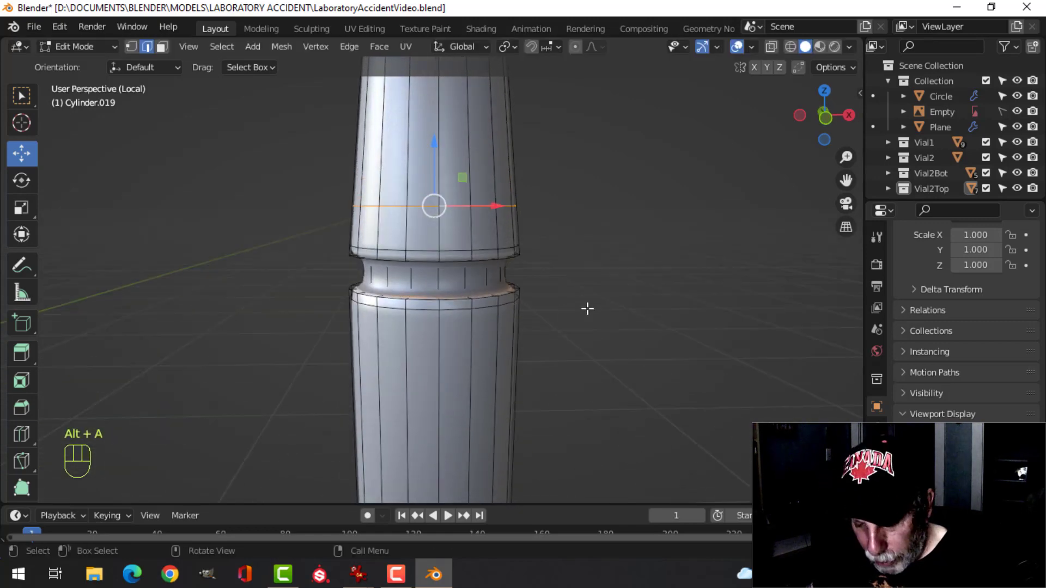
key(ctrl+b)
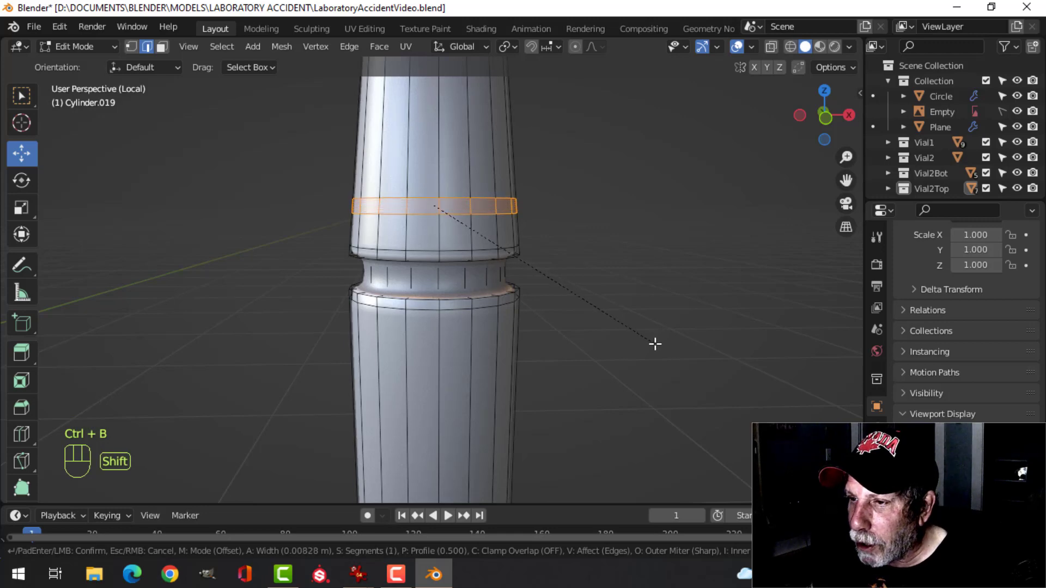
click(649, 341)
- Extrude the narrow band and shrink it inward along its normals to form a second groove around the pen
key(e)
key(alt+s)
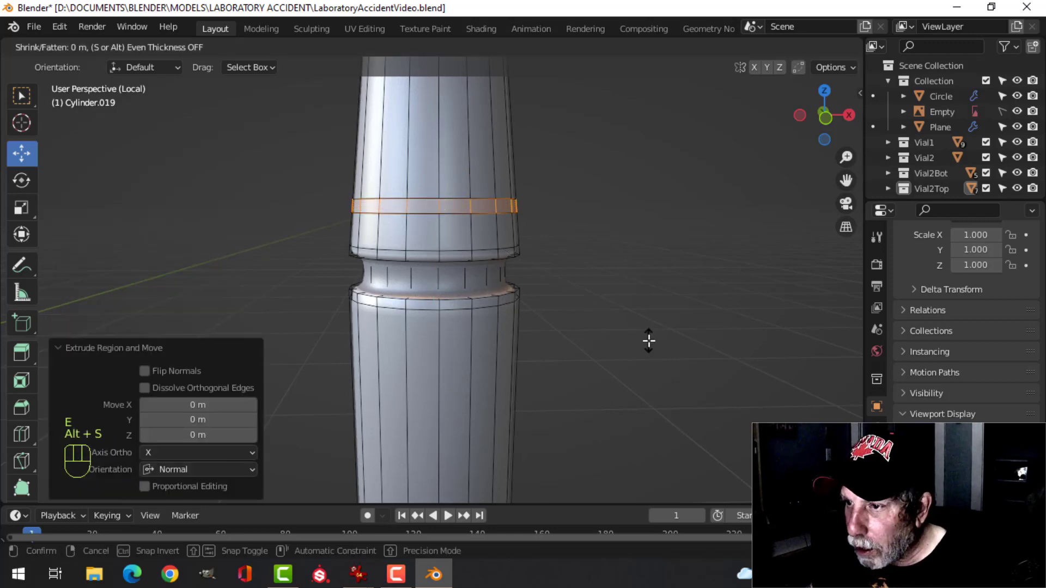
click(654, 370)
key(alt+a)
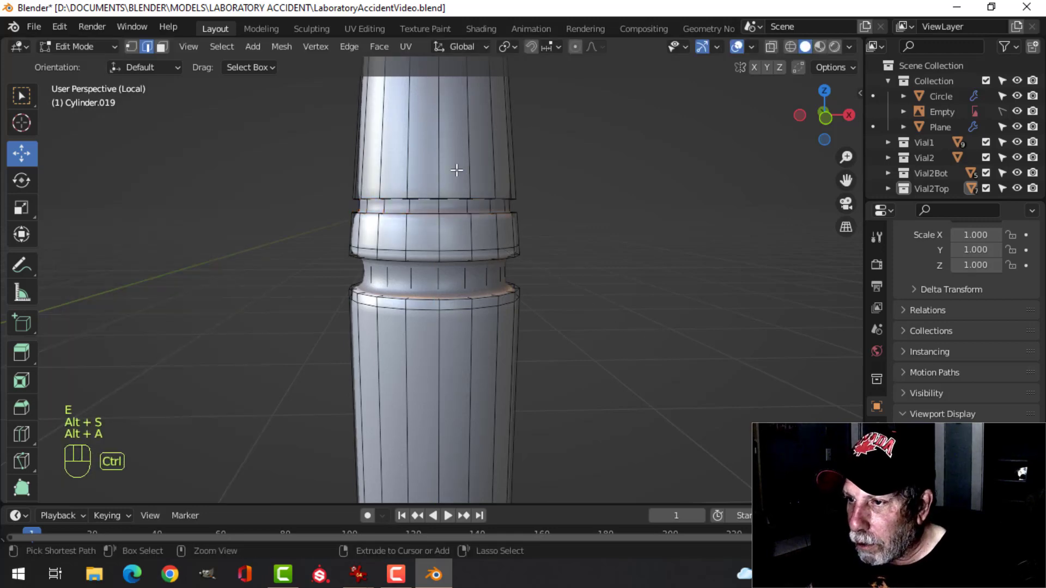
- Add an edge loop on the upper barrel at factor 1.000, tight above the new groove, and another on the collar directly below it
key(ctrl+r)
click(455, 169)
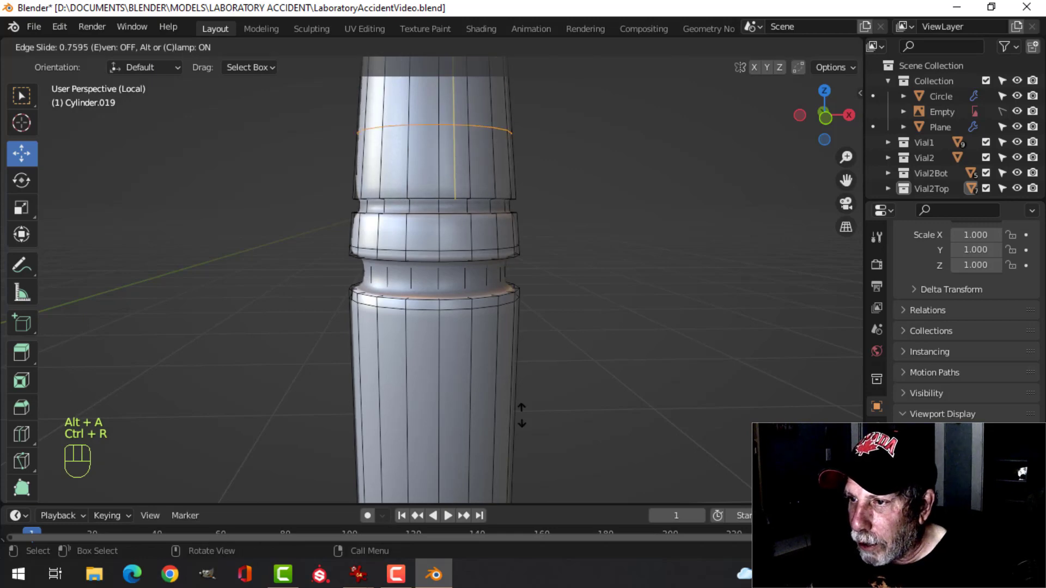
click(536, 492)
key(ctrl+r)
click(463, 223)
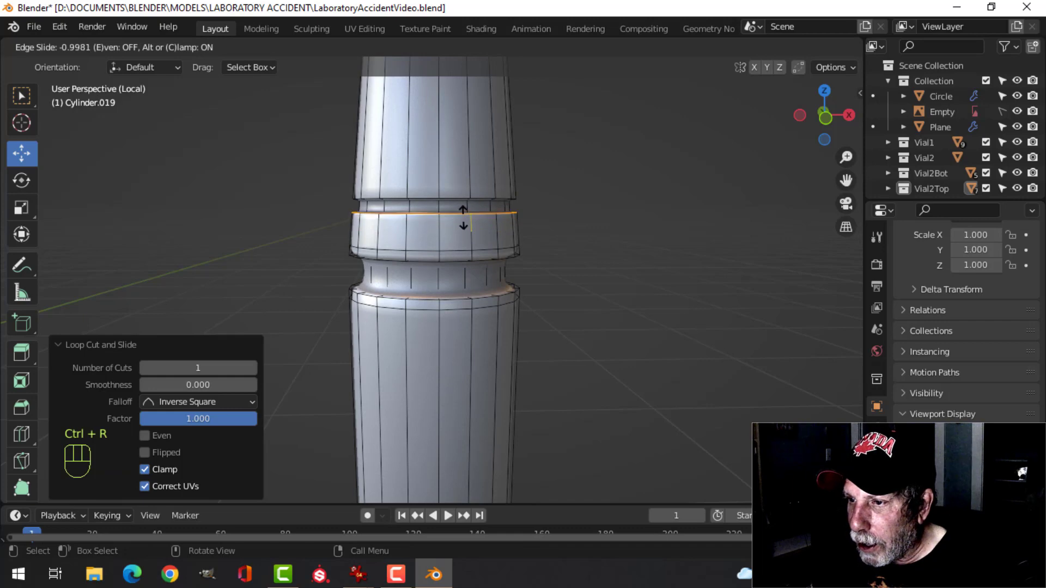
click(463, 218)
scroll(432, 238, down, 2)
shift+scroll(498, 177, down, 3)
scroll(488, 292, down, 2)
key(alt+a)
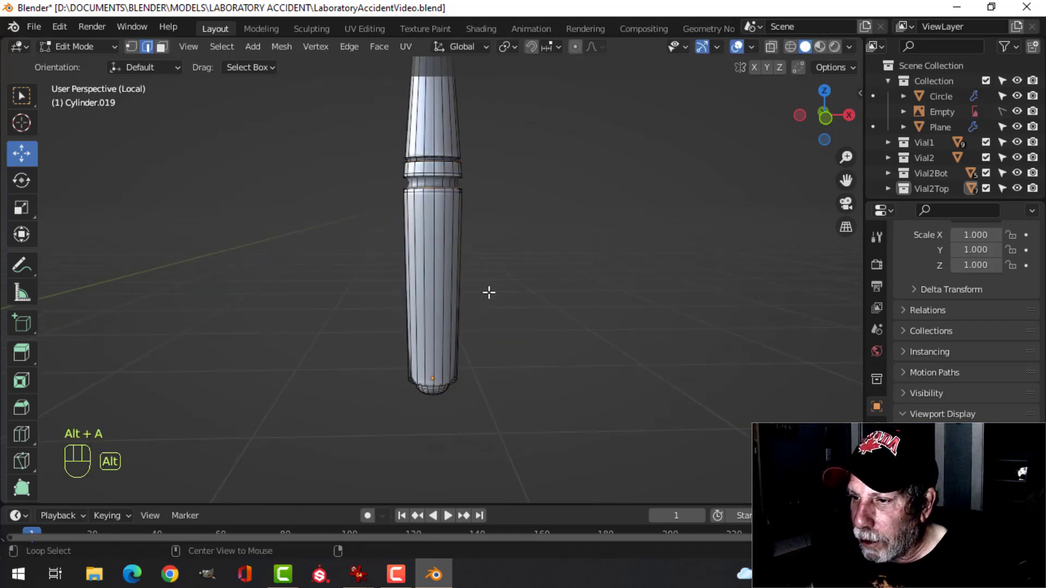
- Add an edge loop to the lower barrel and slide it down near its bottom end at factor 0.965
middle_drag(488, 293, 449, 247)
key(ctrl+r)
click(449, 248)
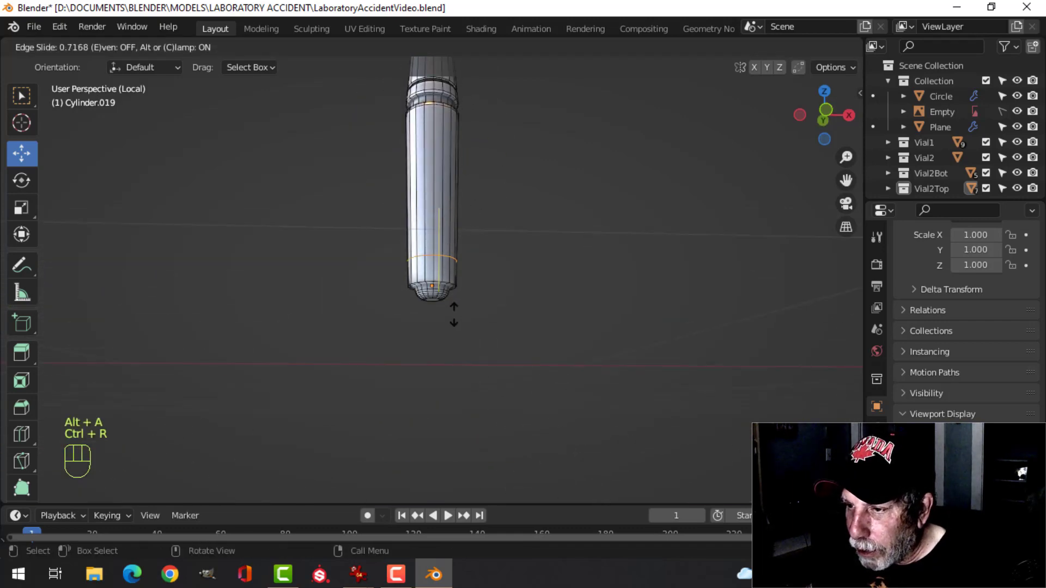
click(459, 333)
scroll(467, 305, up, 3)
shift+scroll(490, 350, up, 2)
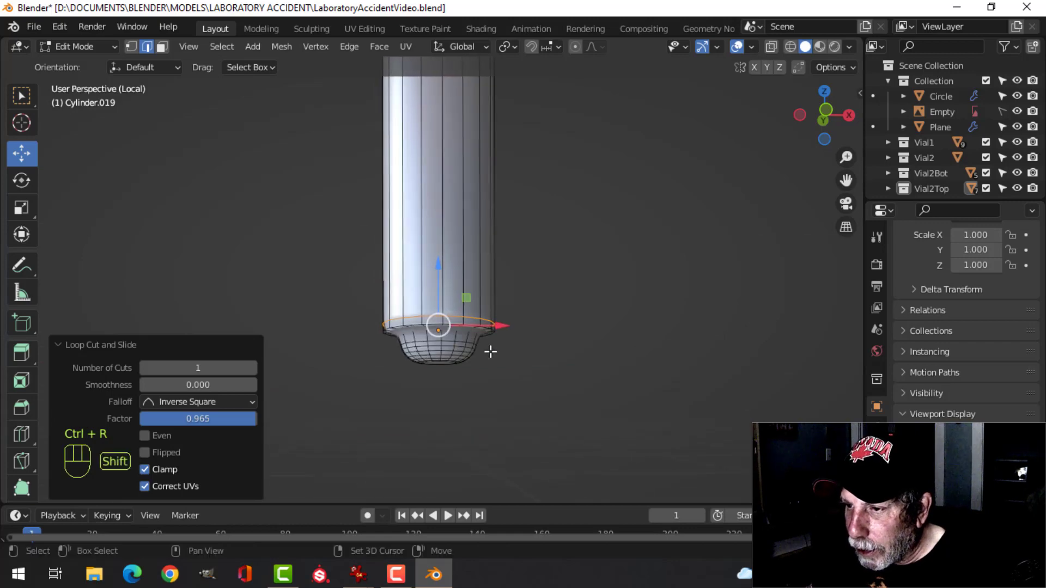
scroll(508, 280, up, 2)
scroll(509, 279, down, 2)
- Add two edge loops to the ledge around the end cap: one against the cap at factor 1.000, one near the outer rim
key(ctrl+r)
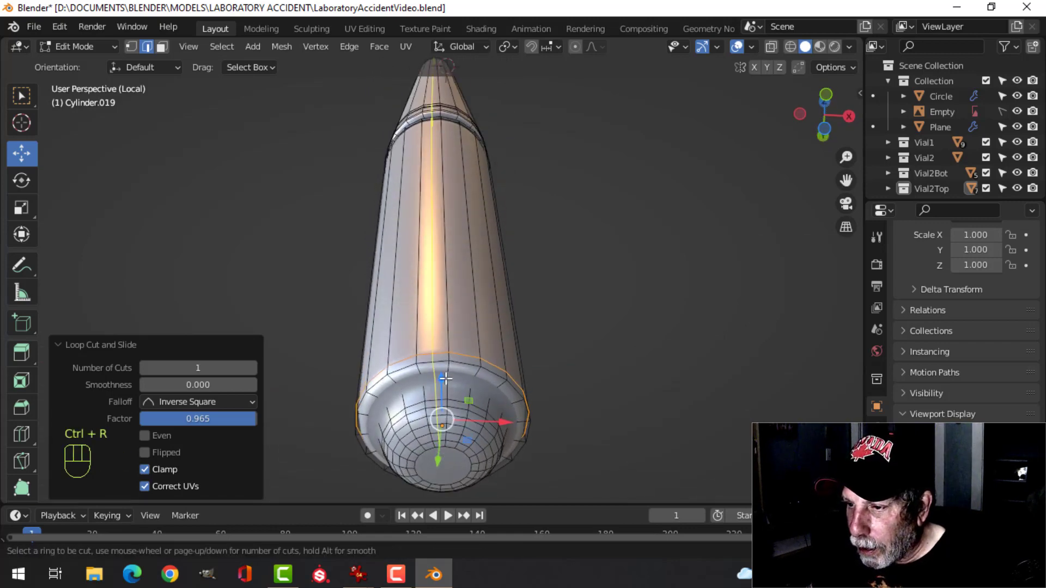
click(446, 383)
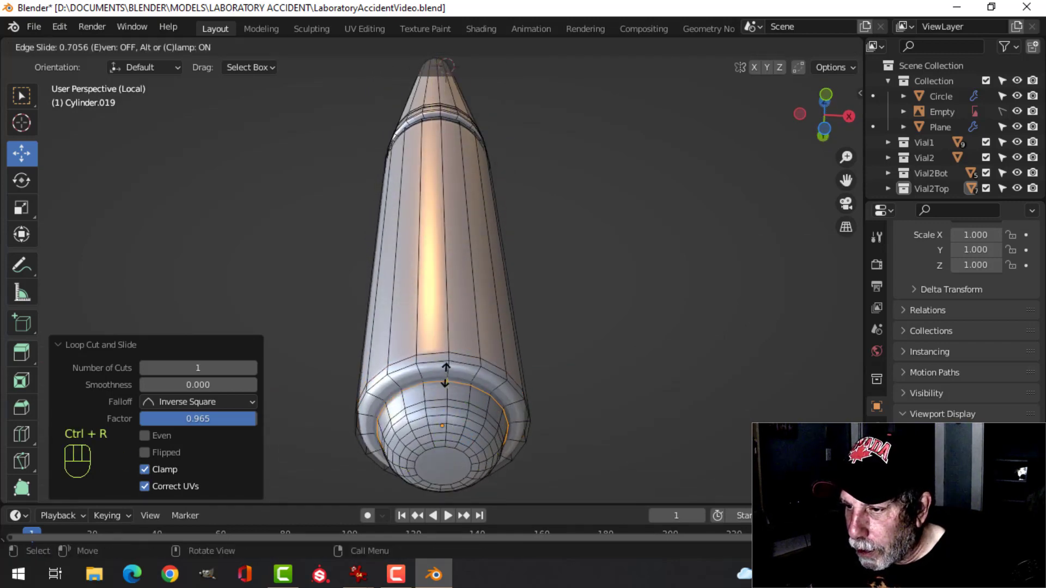
click(447, 370)
key(ctrl+r)
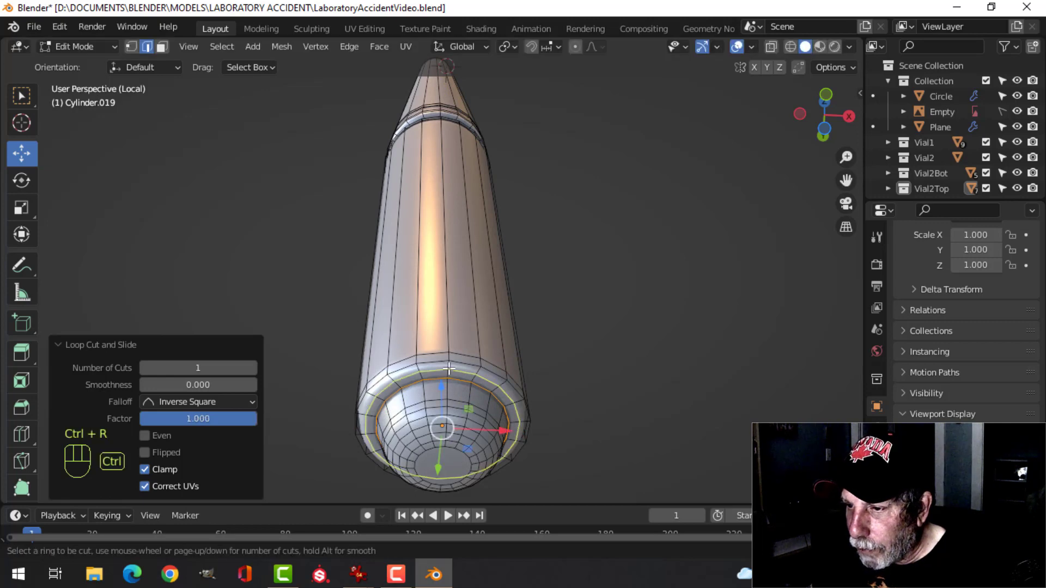
click(448, 364)
click(448, 364)
- Leave Edit Mode and examine the smoothed pen from its end cap up to the grooves
key(Tab)
key(alt+a)
scroll(471, 227, down, 4)
middle_drag(470, 227, 485, 325)
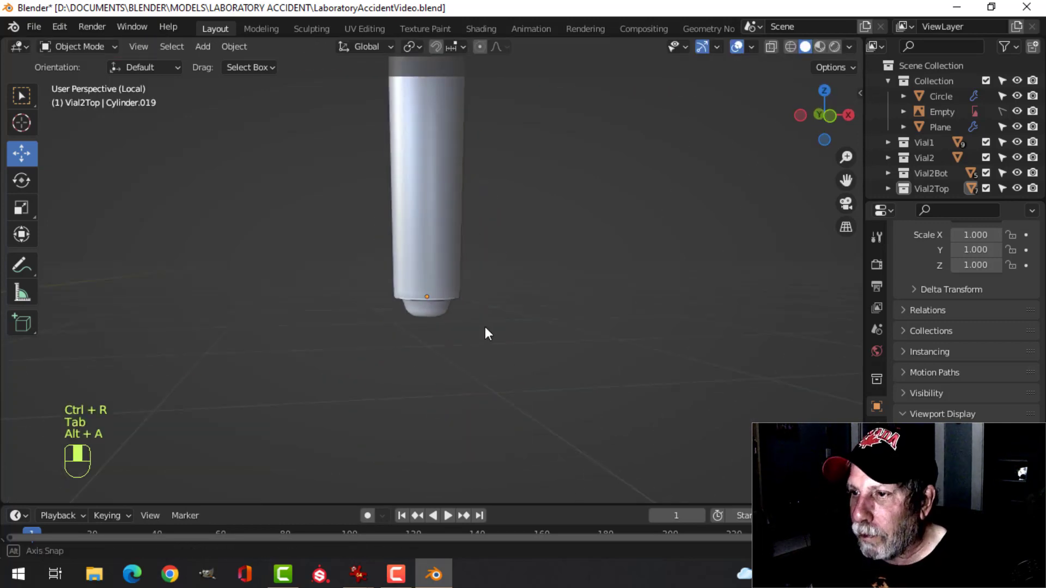
scroll(484, 326, down, 4)
scroll(456, 311, up, 1)
shift+middle_drag(457, 182, 436, 338)
scroll(456, 309, up, 3)
scroll(455, 309, down, 3)
scroll(437, 339, up, 3)
shift+middle_drag(429, 409, 435, 299)
- Add two edge loops inside the wider groove, one near its lower edge at factor 0.556 and one near its upper edge
click(435, 299)
key(Tab)
scroll(460, 290, up, 3)
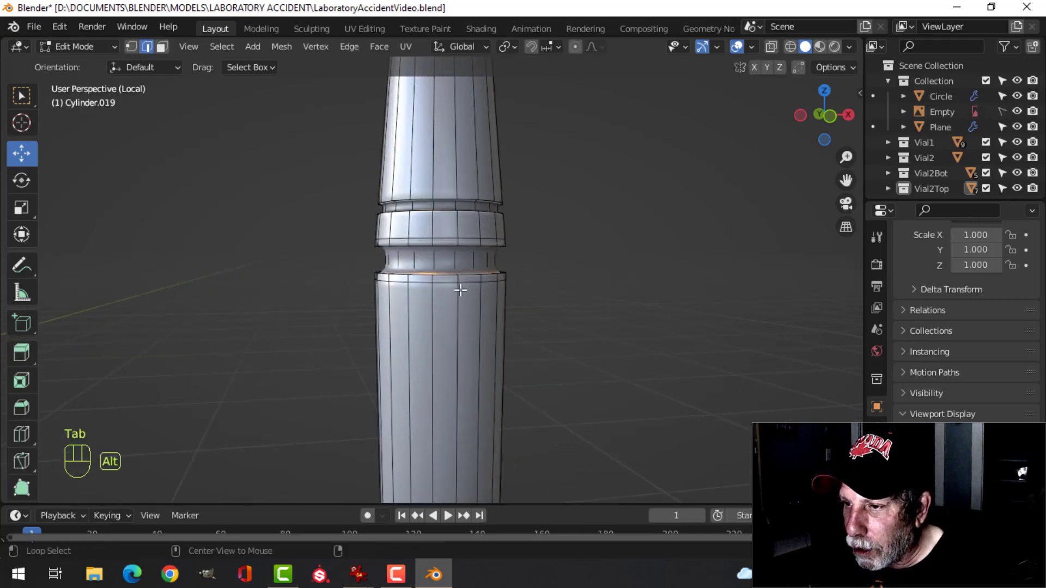
key(ctrl+r)
click(428, 261)
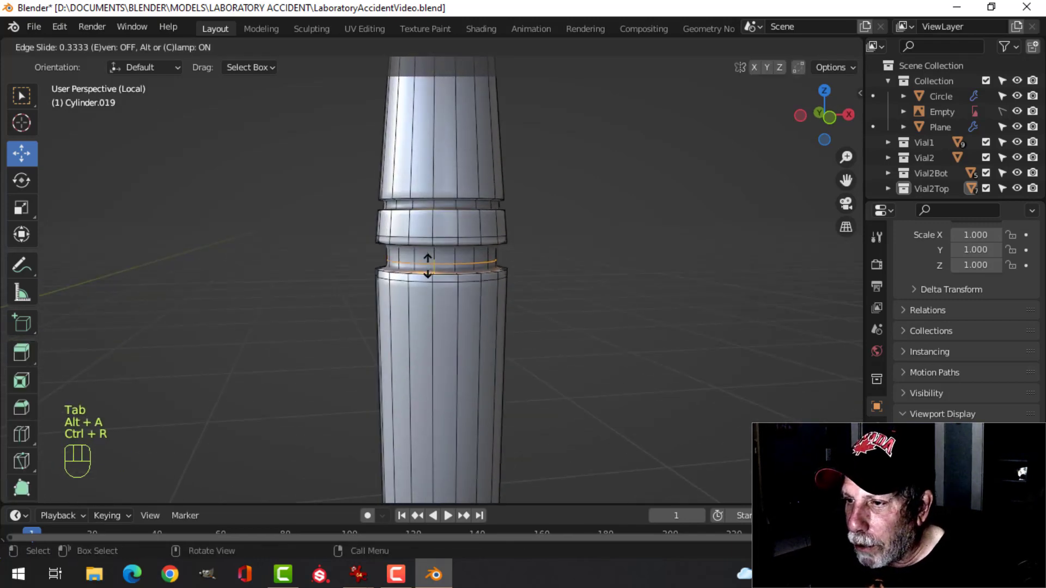
click(427, 268)
key(ctrl+r)
click(433, 260)
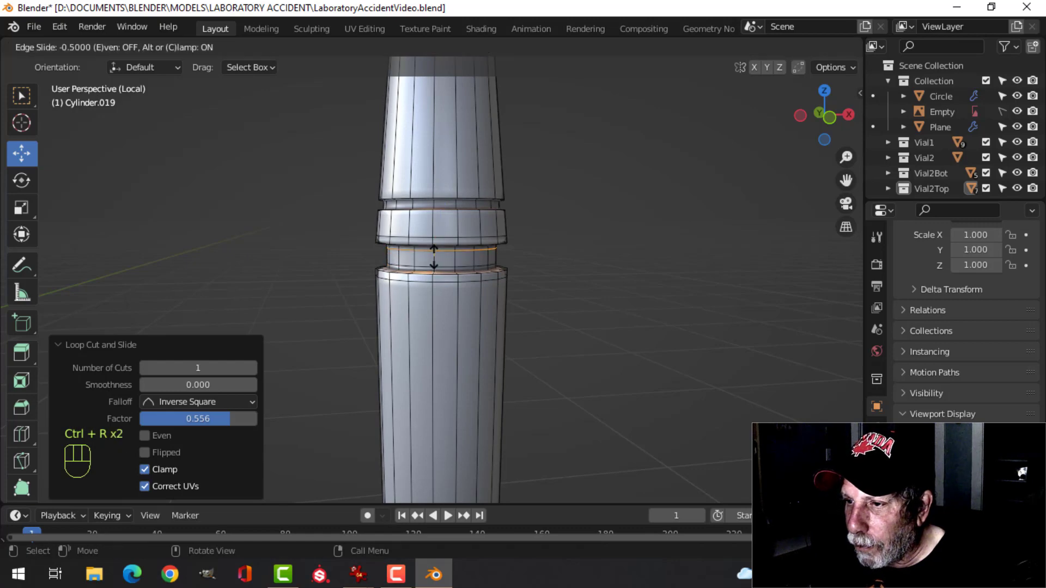
click(433, 257)
- Return to Object Mode and examine the smoothed pen from the grooves up to the writing tip
key(Tab)
scroll(508, 267, down, 4)
key(alt+a)
middle_drag(564, 247, 528, 255)
scroll(512, 239, down, 3)
shift+middle_drag(487, 214, 499, 288)
scroll(466, 255, up, 4)
shift+middle_drag(466, 255, 456, 336)
scroll(443, 280, up, 5)
shift+middle_drag(420, 262, 414, 342)
- Add an edge loop on the shoulder ring around the base of the writing tip
click(423, 313)
key(Tab)
key(alt+a)
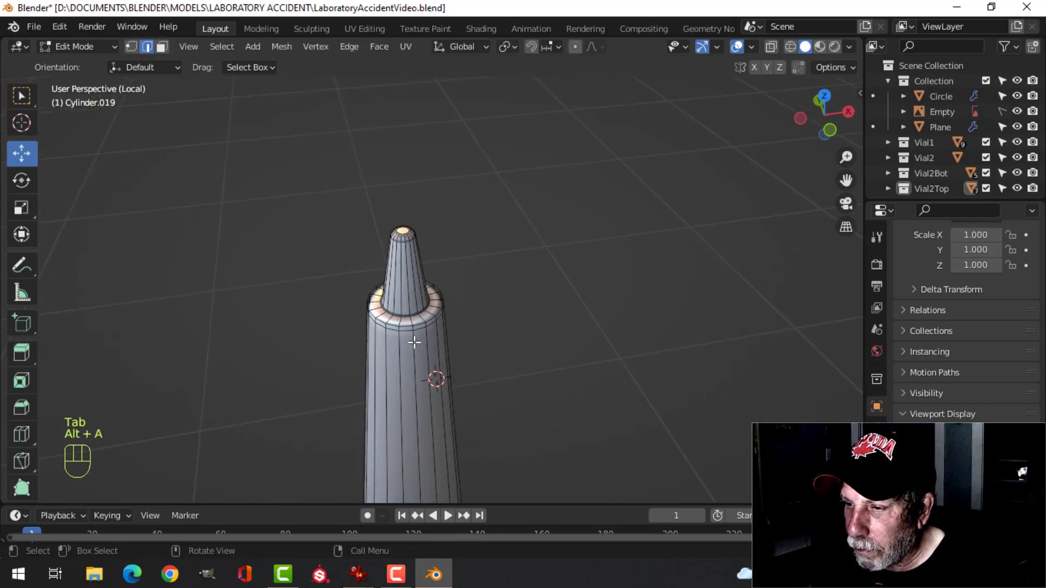
scroll(414, 342, up, 2)
key(ctrl+r)
click(402, 341)
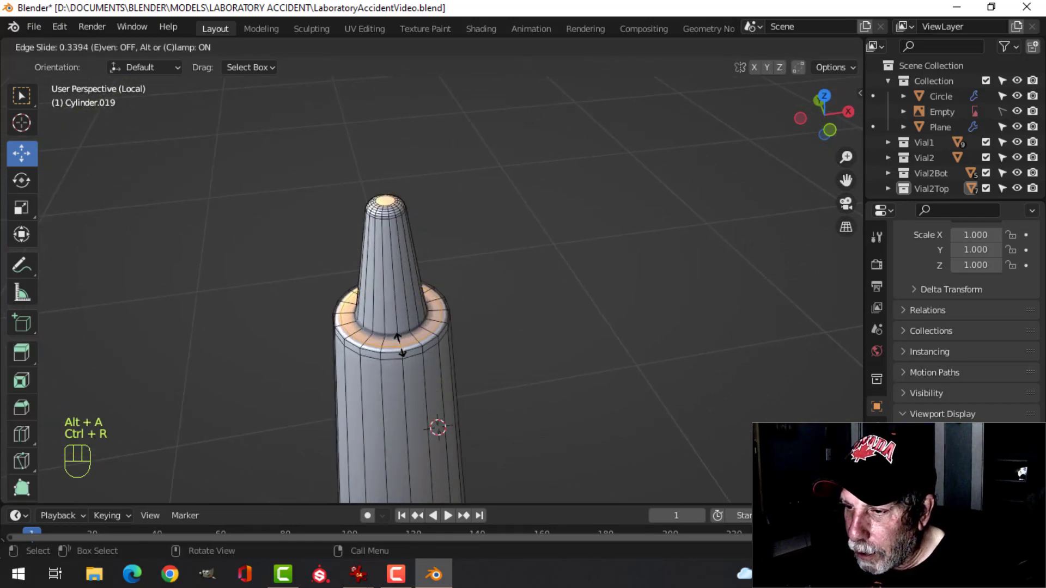
click(402, 345)
- Leave Edit Mode and inspect the whole smoothed pen in the front orthographic view
key(Tab)
scroll(479, 339, down, 4)
key(alt+a)
scroll(488, 335, down, 1)
shift+middle_drag(488, 335, 486, 253)
key(KP_1)
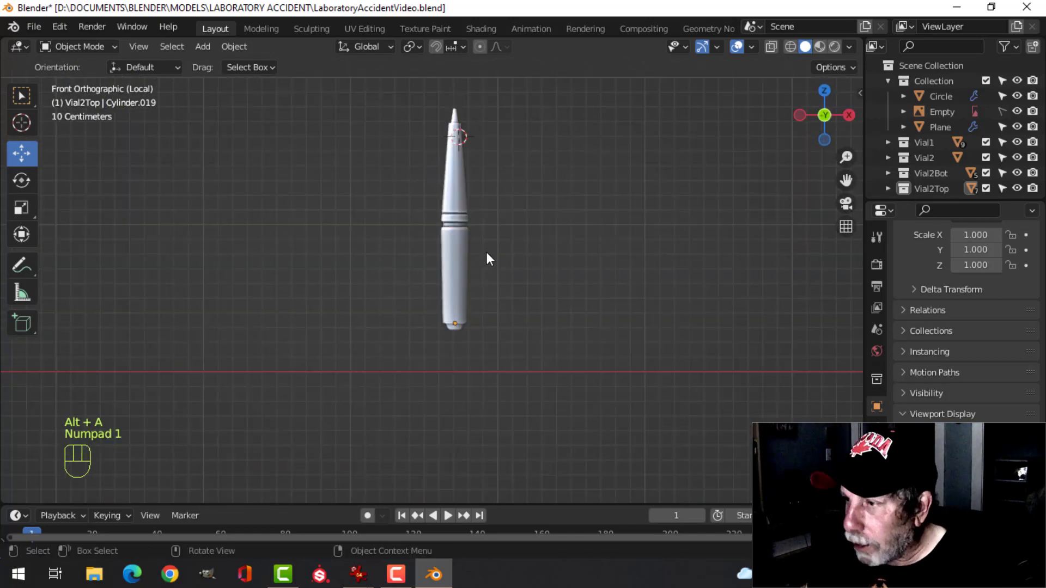
scroll(556, 237, up, 4)
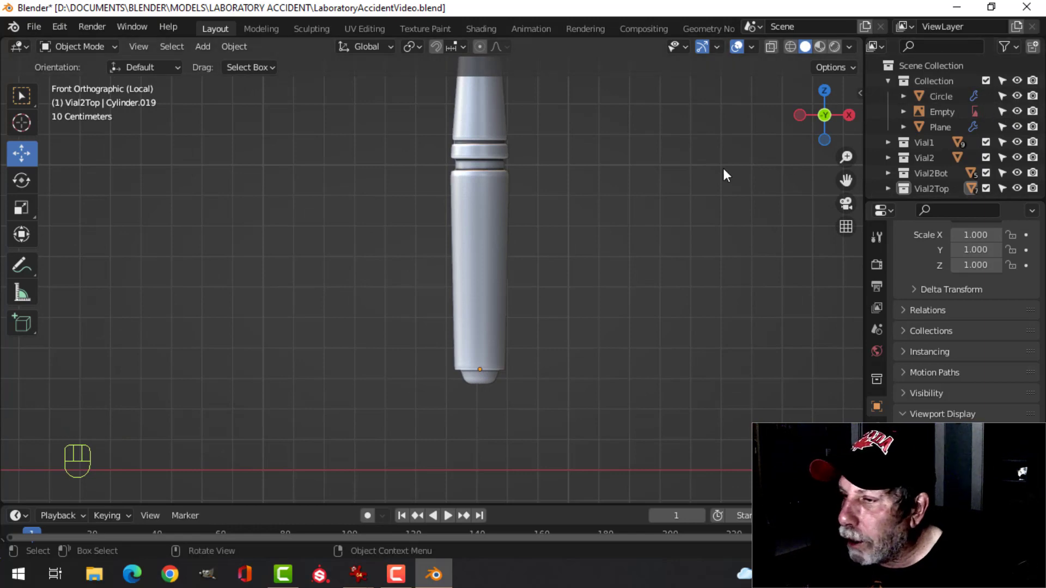
scroll(723, 168, down, 9)
- Exit local view and compare the modelled pen with the reference pen in the front view
key(alt+h)
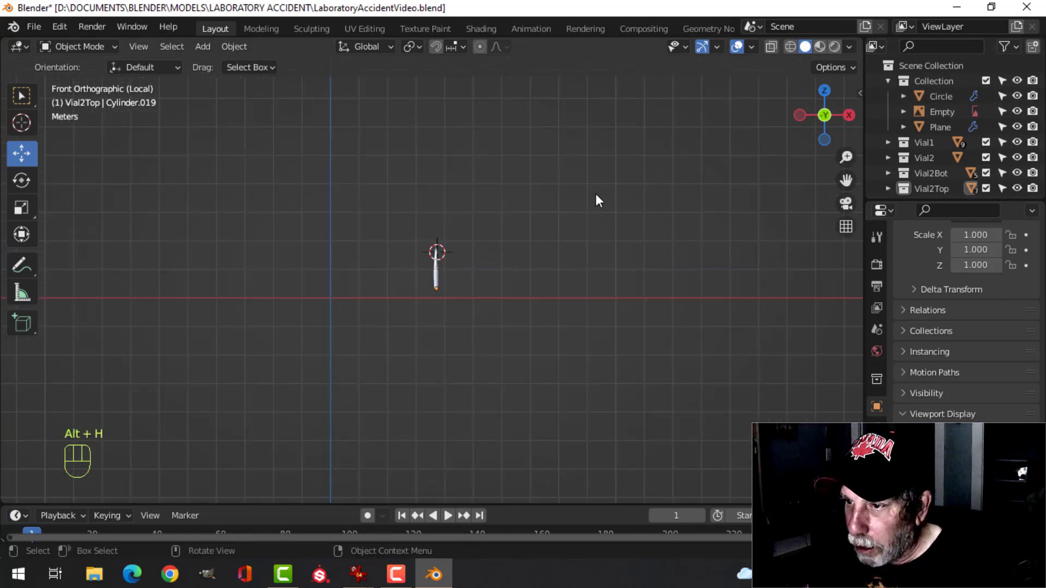
key(KP_Divide)
scroll(581, 193, up, 2)
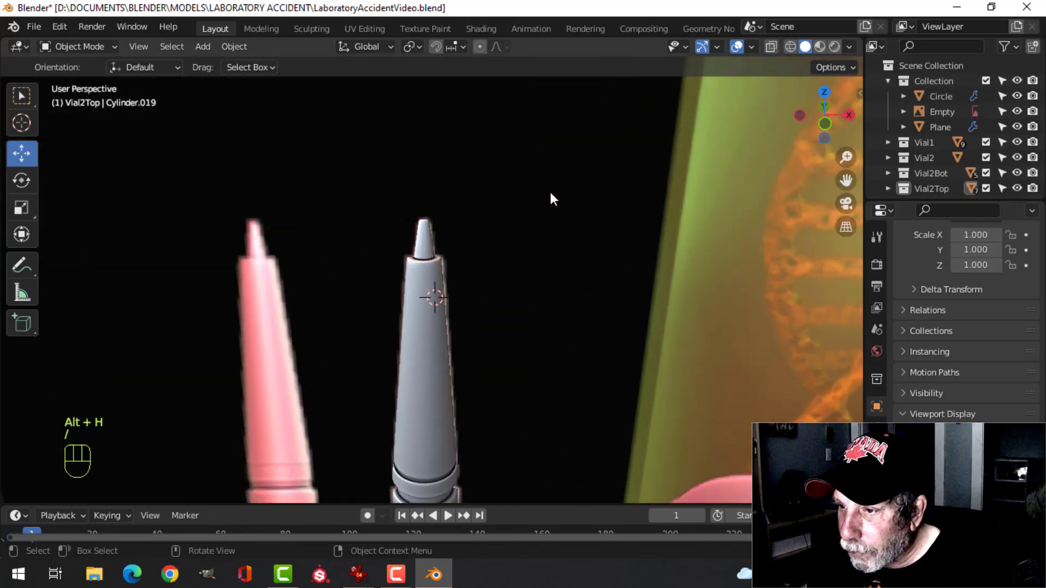
shift+middle_drag(486, 292, 474, 139)
scroll(461, 269, down, 3)
shift+middle_drag(403, 375, 400, 299)
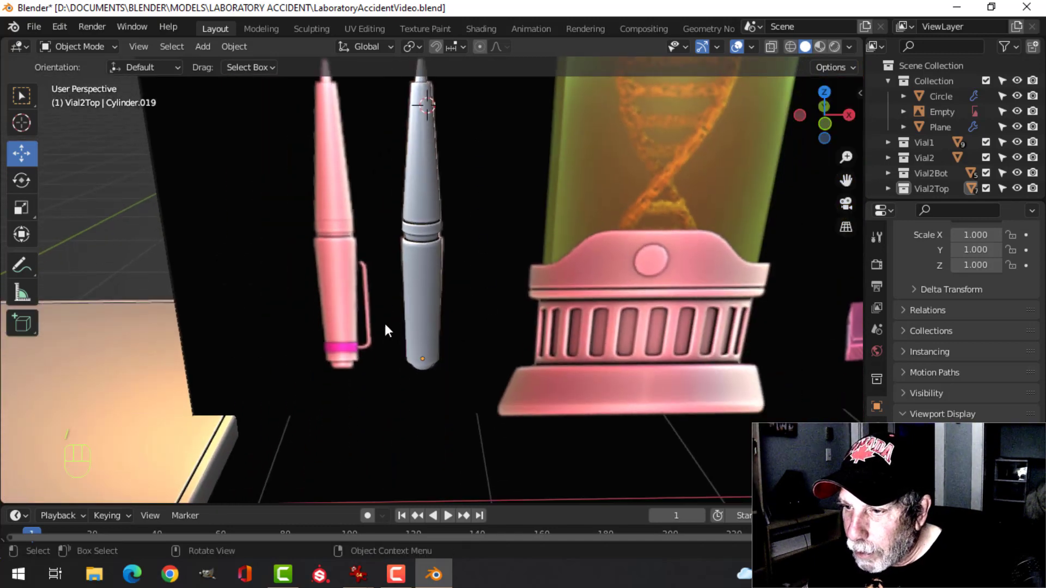
key(KP_1)
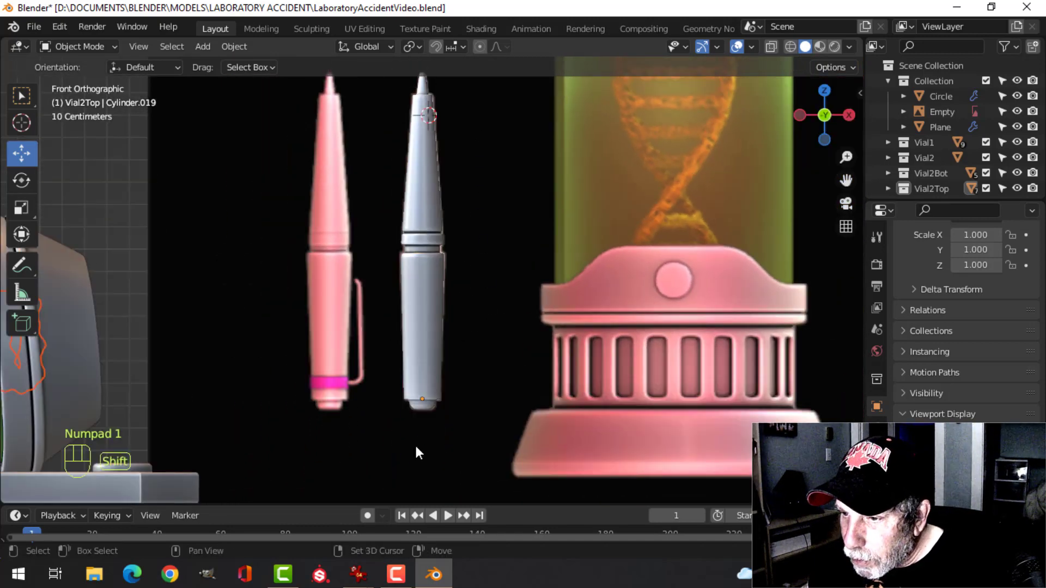
- Duplicate the edge loop at the bottom end of the lower barrel in place and scale the copy up slightly
scroll(467, 317, up, 2)
scroll(465, 308, up, 2)
key(Tab)
key(alt+a)
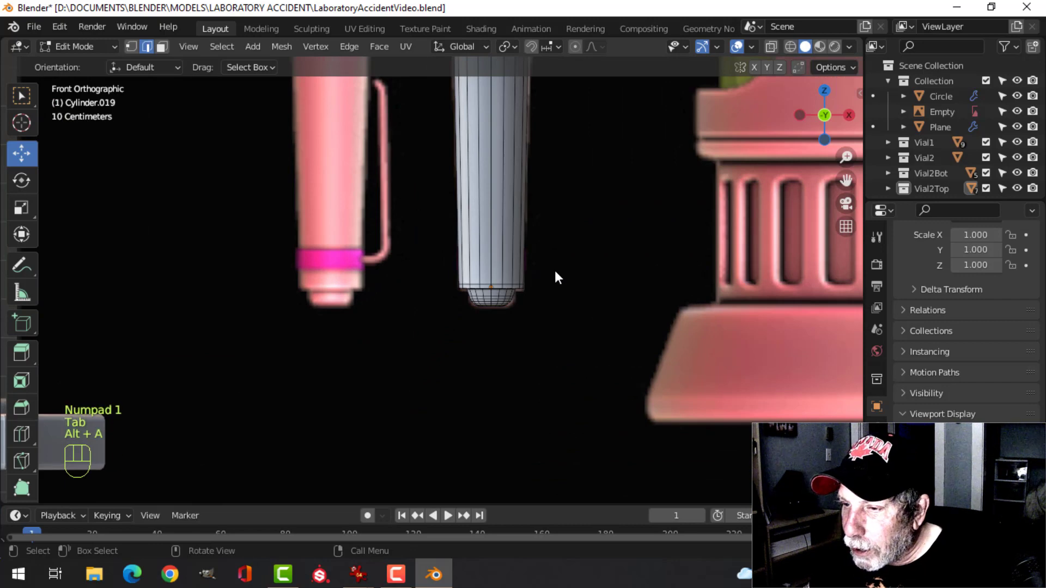
shift+middle_drag(554, 270, 498, 291)
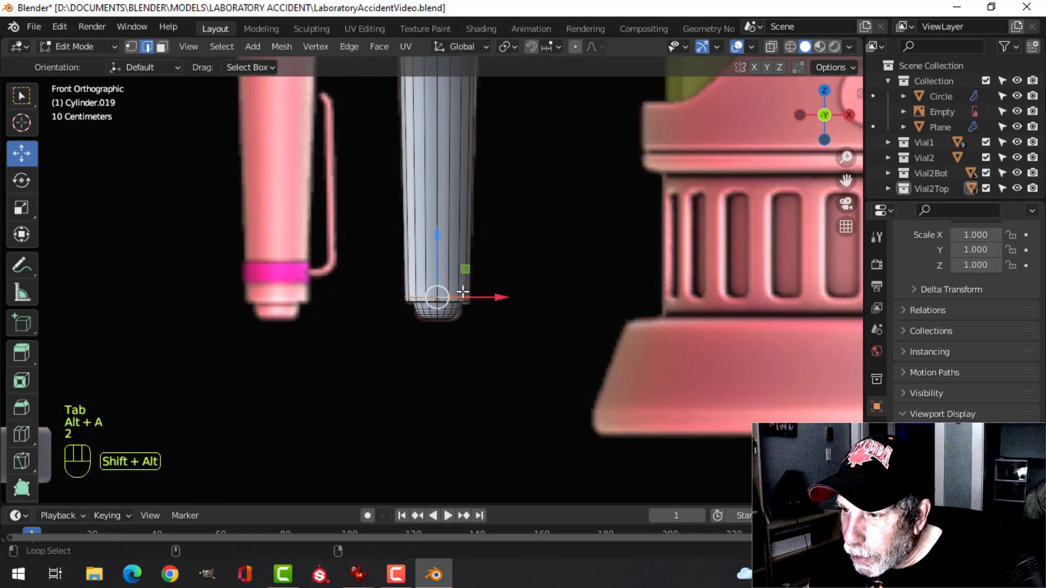
key(shift+d)
right_click(517, 278)
key(s)
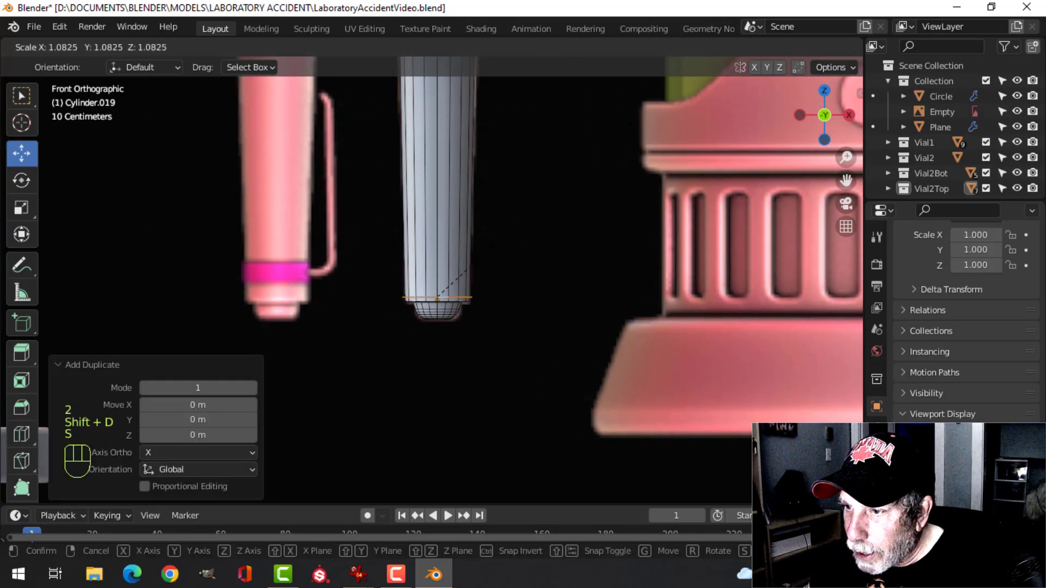
click(454, 251)
- Raise the duplicated loop about 0.046 m along Z and enlarge it until it sits just outside the barrel
drag(440, 235, 439, 219)
key(s)
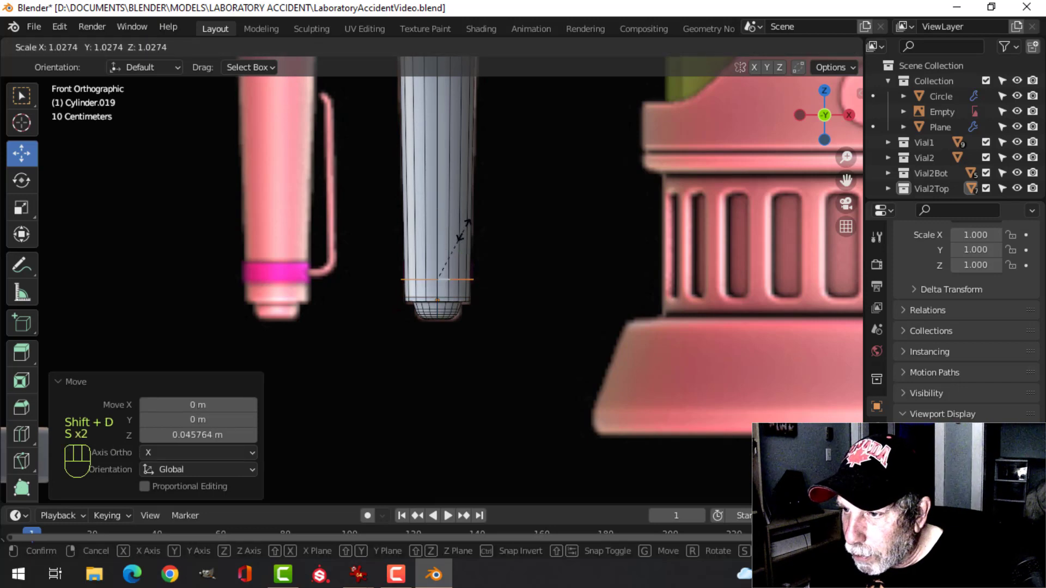
click(472, 229)
- Separate the duplicated loop from the pen into its own object and return to Object Mode
key(p)
click(574, 222)
key(q)
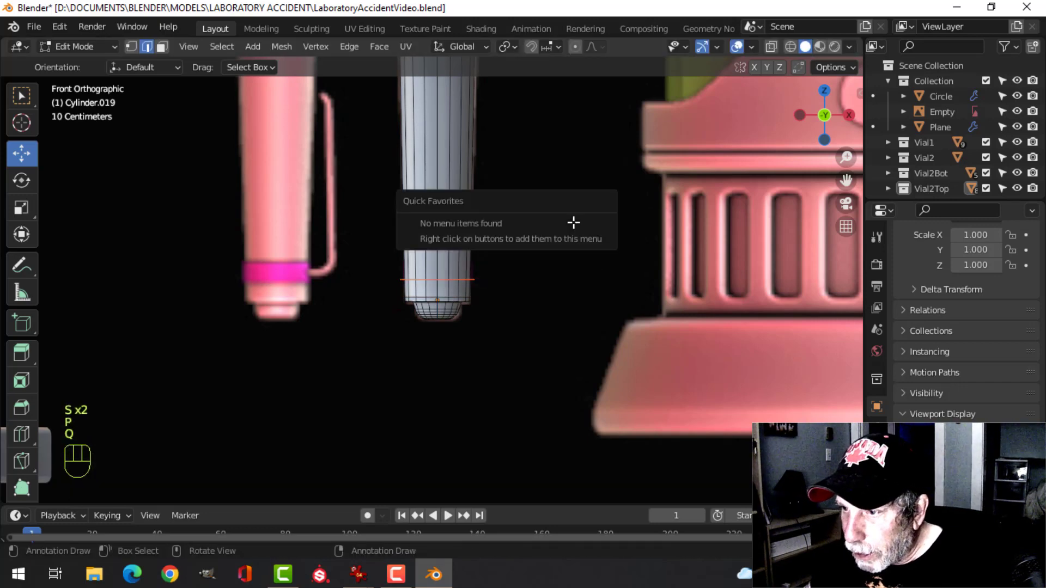
click(574, 222)
key(Tab)
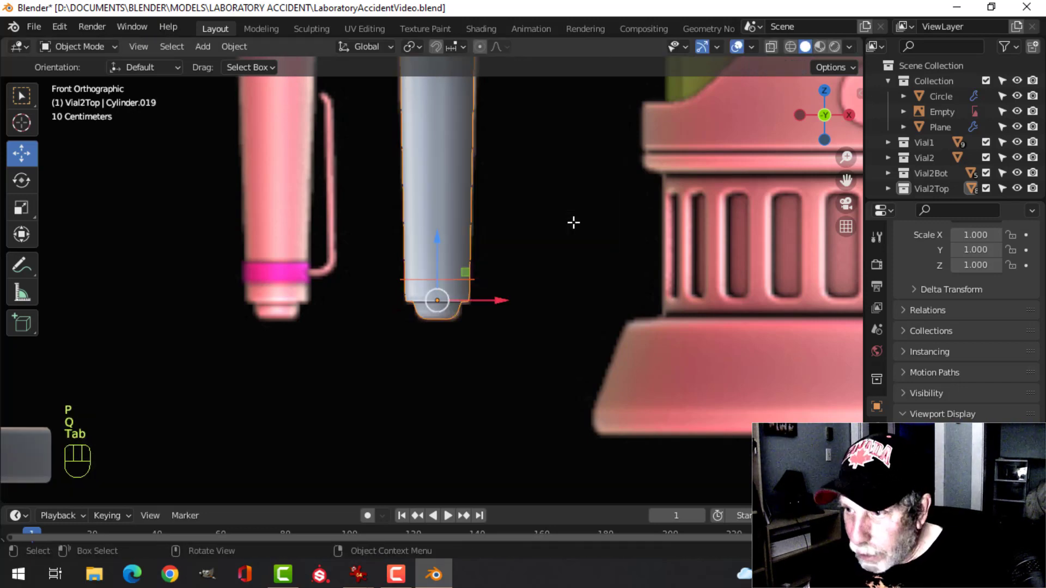
- Switch to wireframe display and scale the separated ring to 0.932 to fit the reference's magenta band in front view
key(z)
click(443, 229)
scroll(507, 272, up, 2)
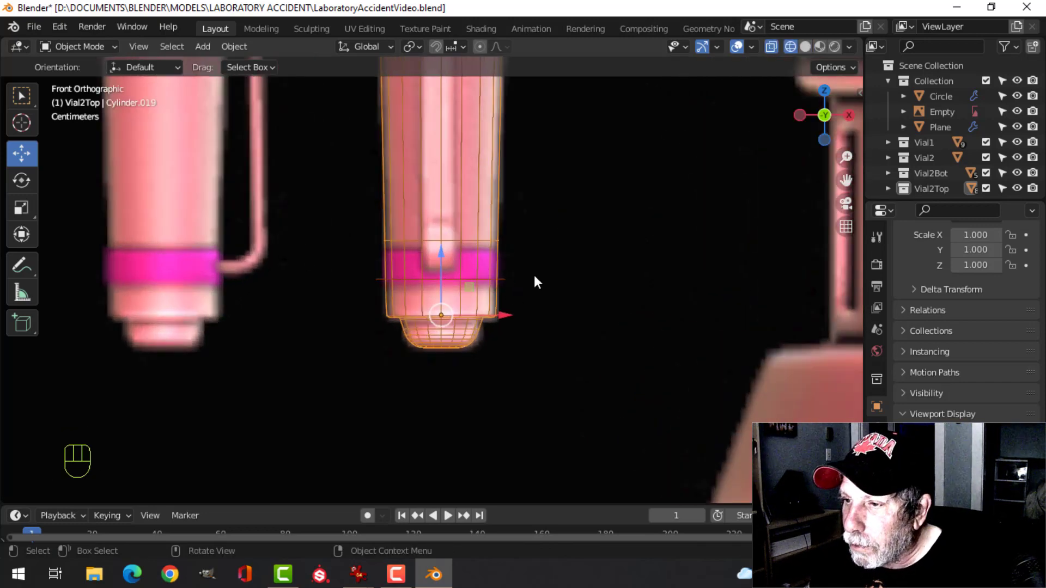
middle_drag(533, 276, 502, 258)
key(alt+a)
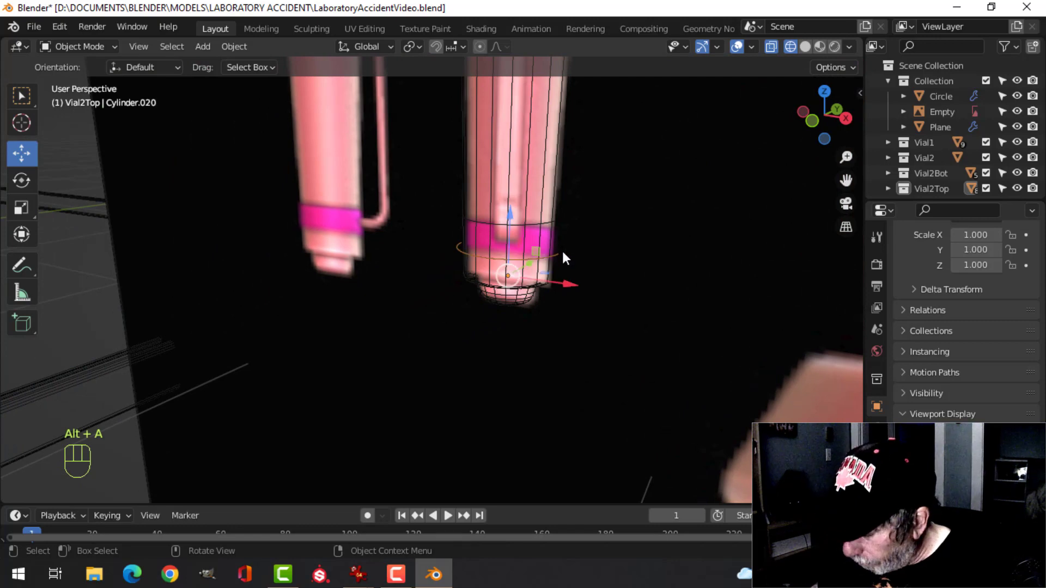
key(KP_1)
scroll(465, 290, up, 2)
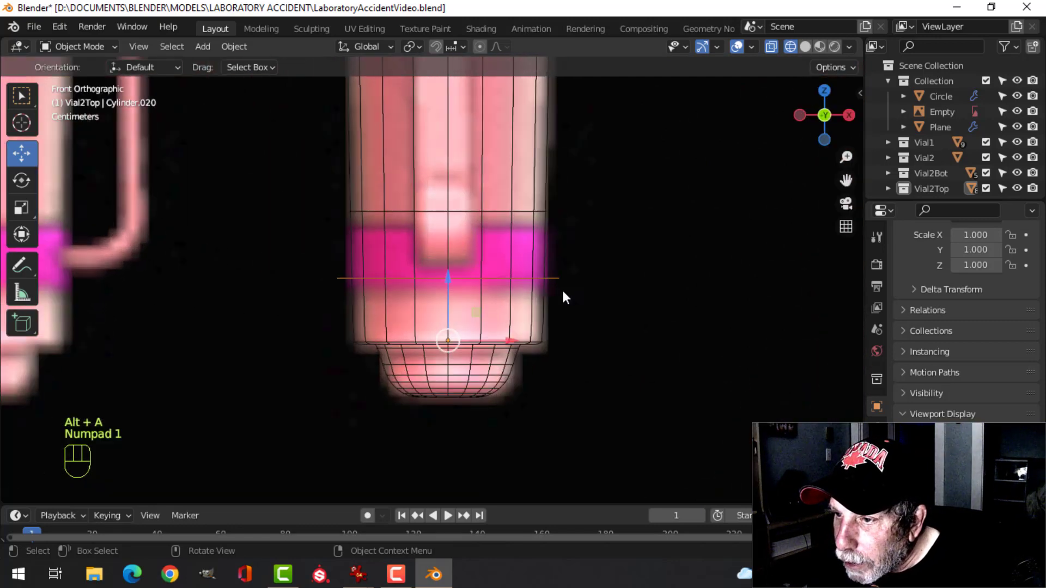
key(s)
click(543, 295)
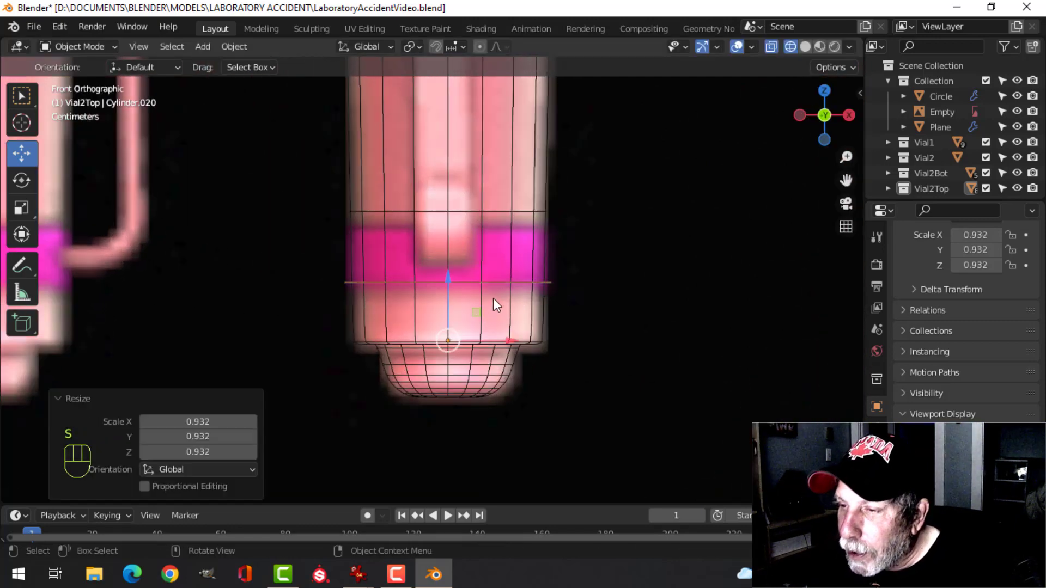
- Lower the ring to the magenta band's bottom edge and extrude it up about 0.052 m along Z to the band's top
key(Tab)
key(a)
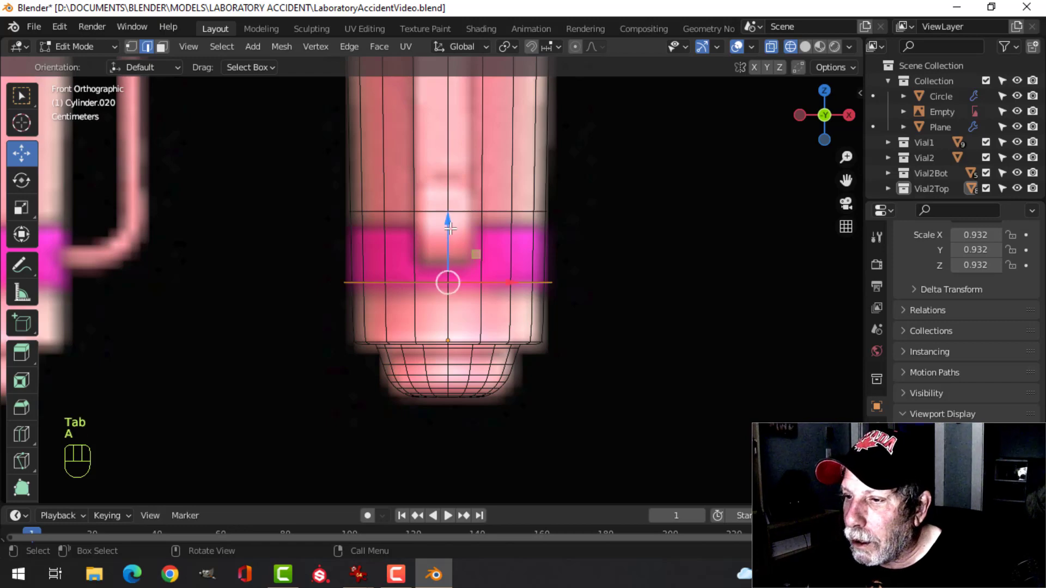
drag(451, 243, 448, 239)
key(e)
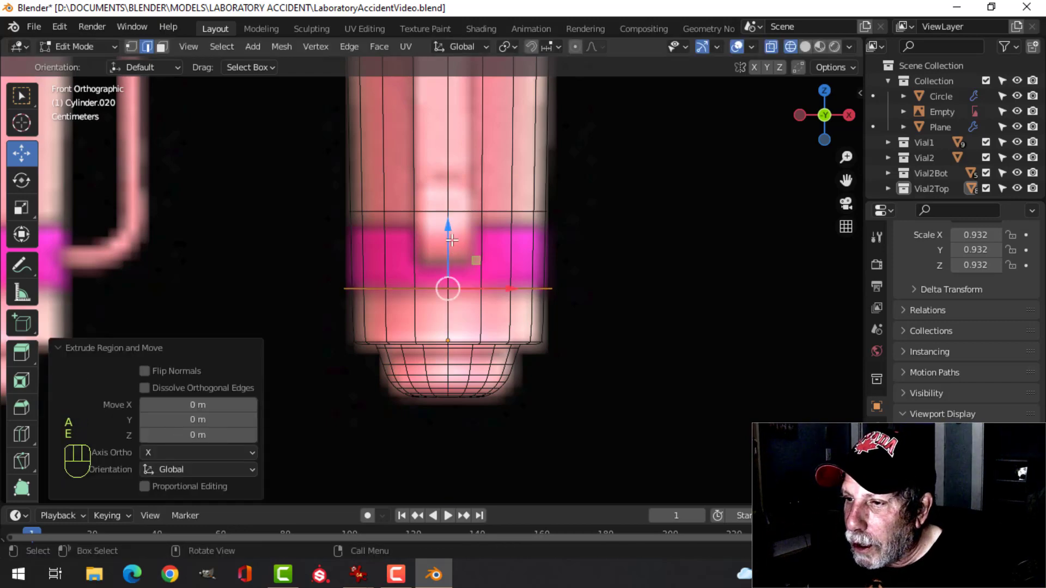
drag(452, 174, 452, 174)
- In solid display, extrude all the band's faces in place and shrink the extrusion inward by about 0.008 m
key(z)
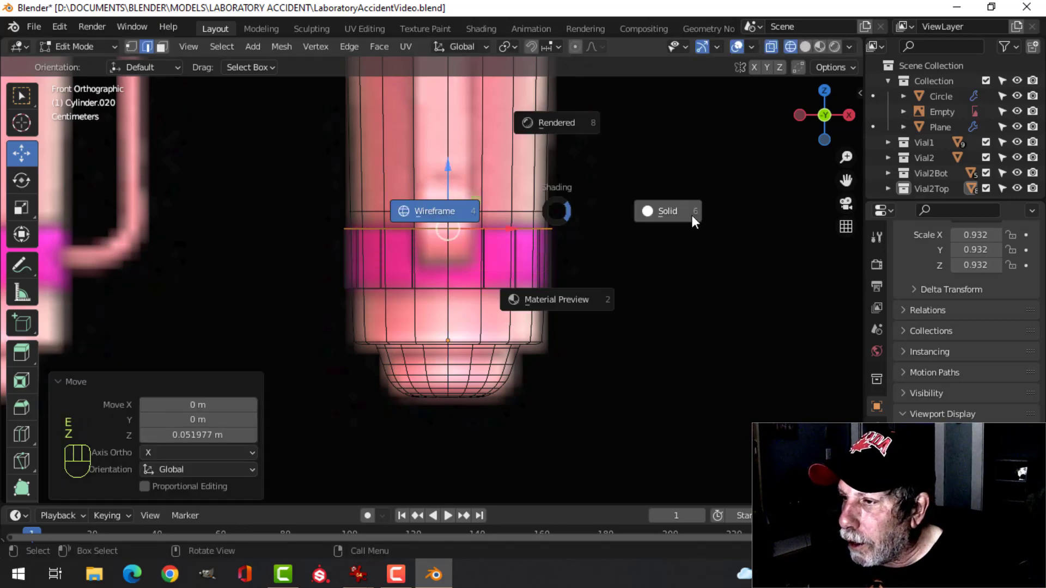
click(692, 216)
mouse_move(691, 216)
middle_down()
mouse_move(603, 292)
mouse_move(630, 290)
mouse_move(439, 341)
mouse_move(457, 388)
middle_up()
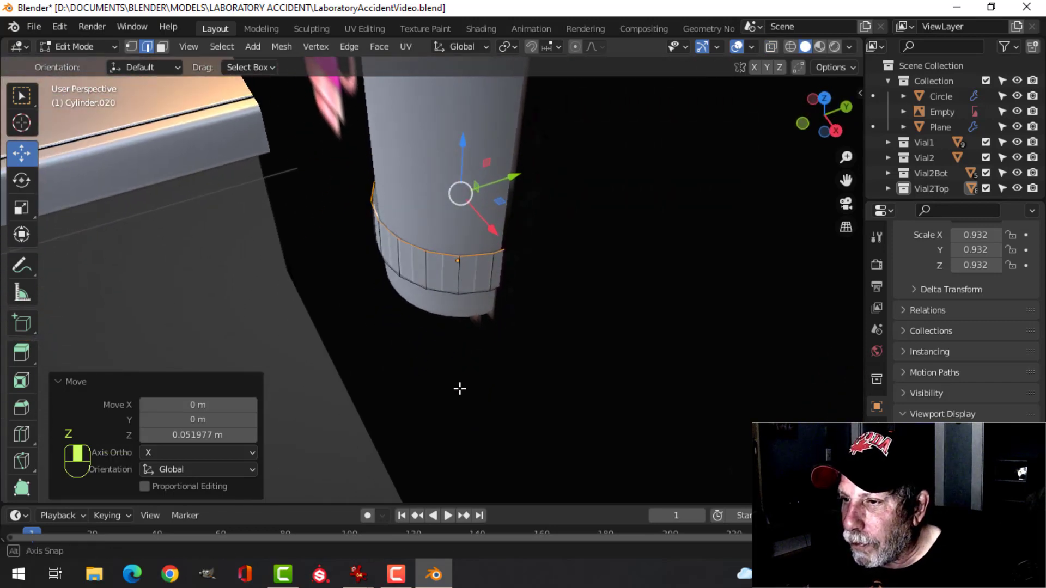
key(a)
shift+middle_drag(507, 273, 466, 366)
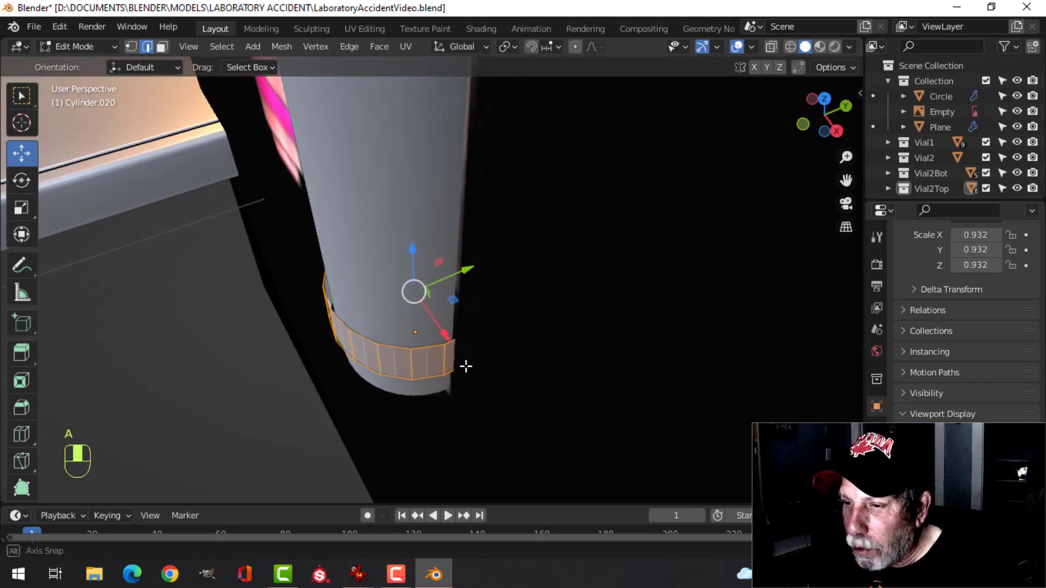
key(e)
right_click(515, 358)
key(alt+s)
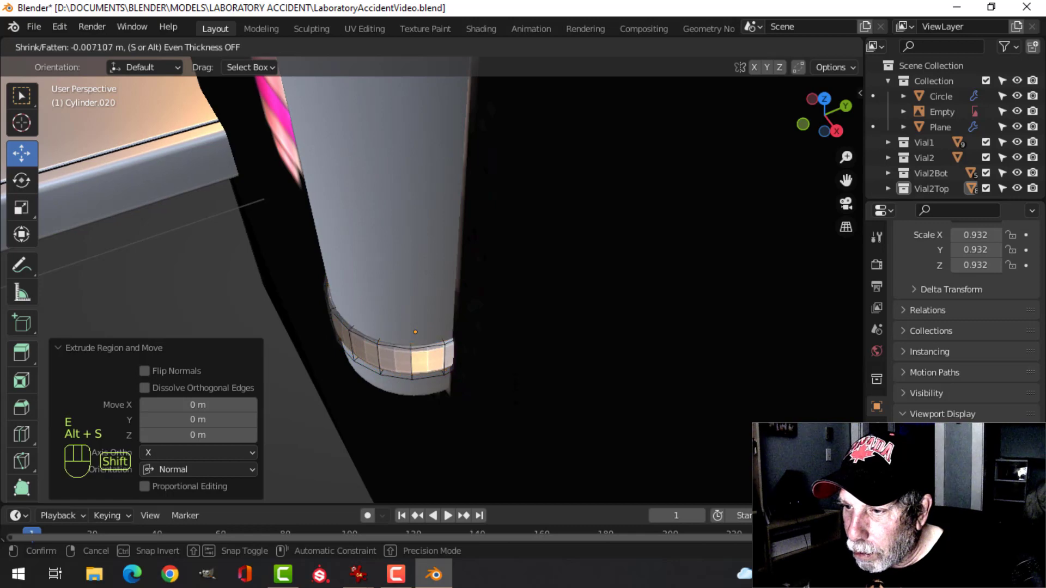
shift+click(445, 381)
middle_drag(445, 381, 567, 311)
- Delete the selected inner faces of the band and recalculate the normals of the whole band to face outside
key(x)
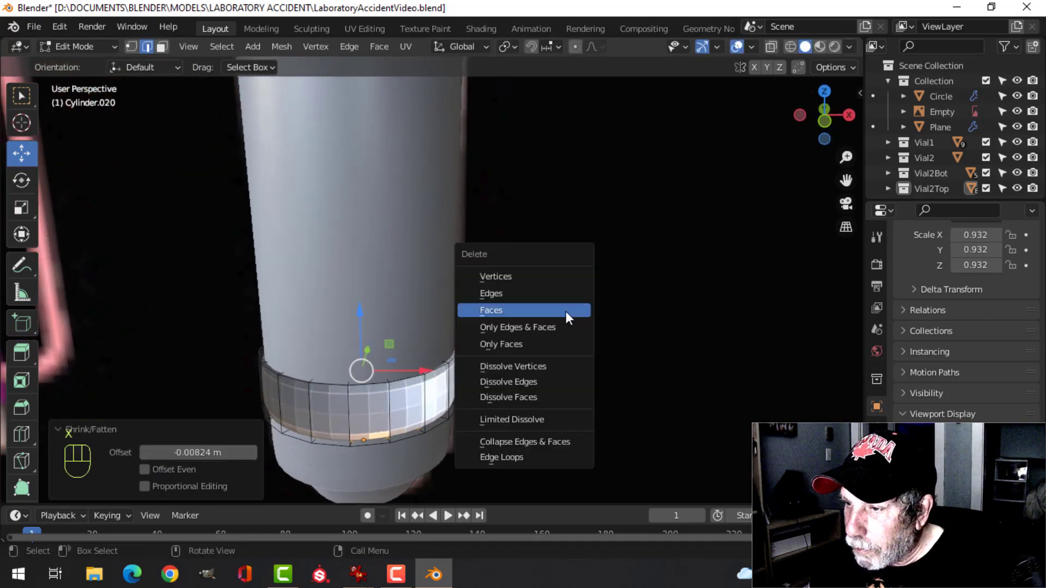
click(567, 310)
key(a)
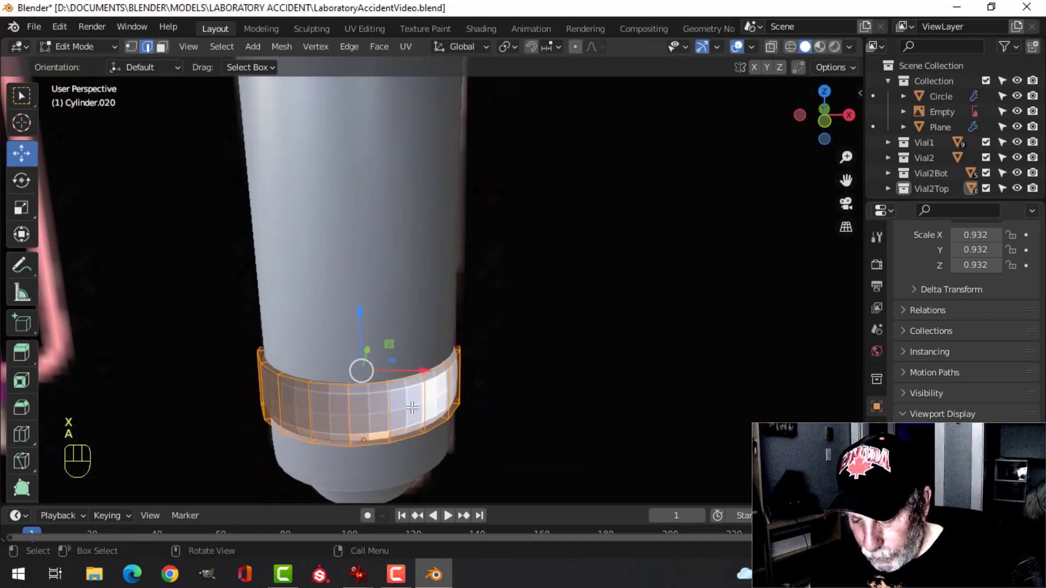
key(alt+n)
click(396, 321)
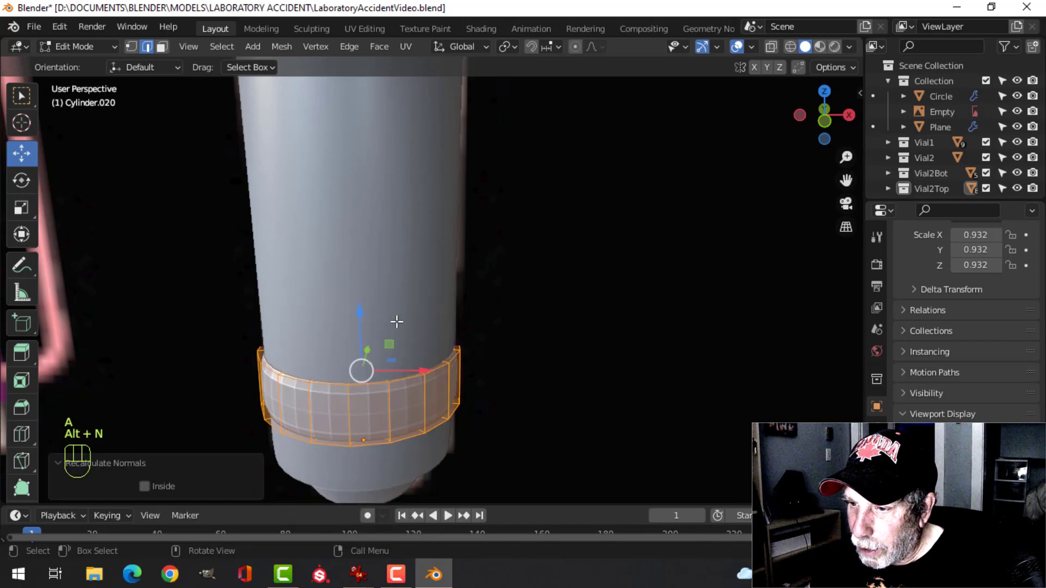
scroll(396, 322, down, 3)
middle_drag(448, 395, 489, 316)
scroll(439, 378, up, 2)
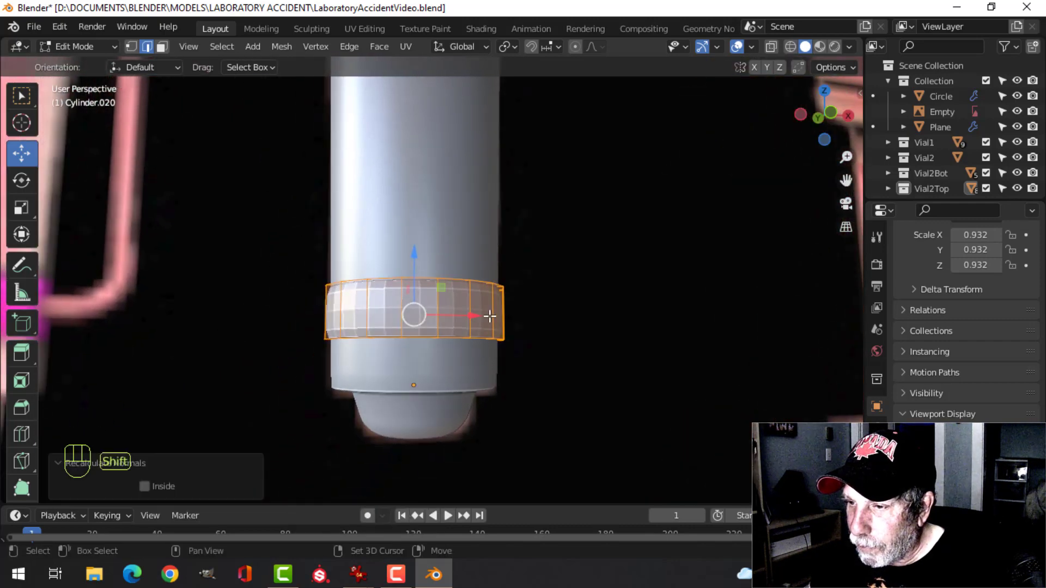
- Add one centred edge loop around the band and bevel it out towards the band's upper and lower edges
right_click(438, 309)
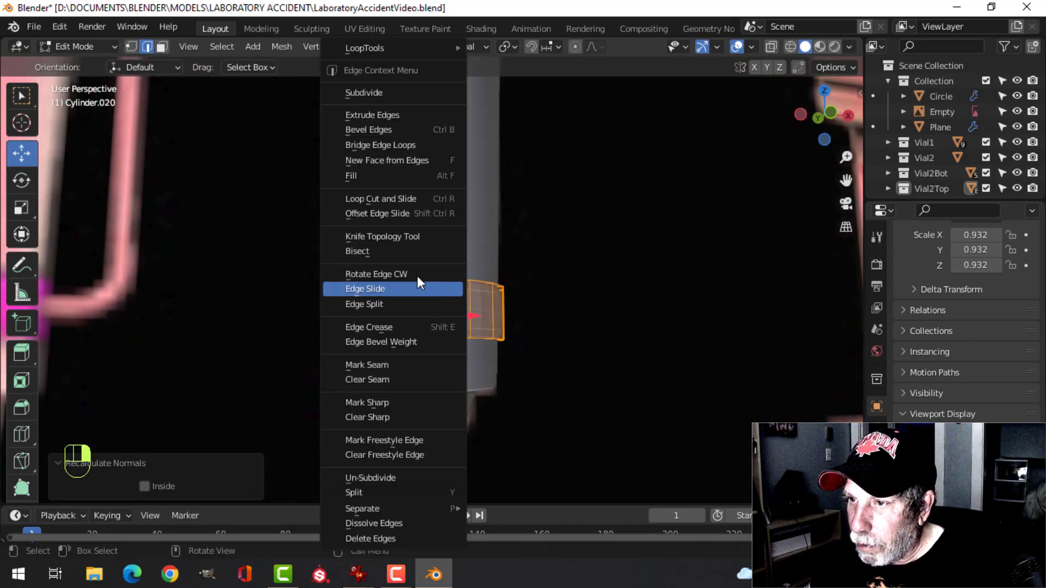
click(412, 199)
click(500, 327)
right_click(499, 327)
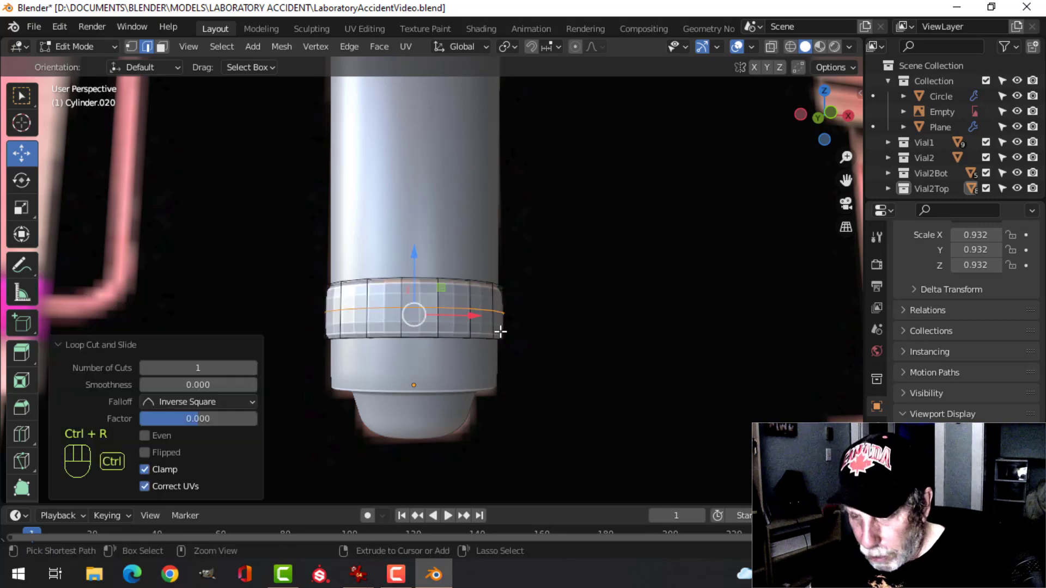
key(ctrl+b)
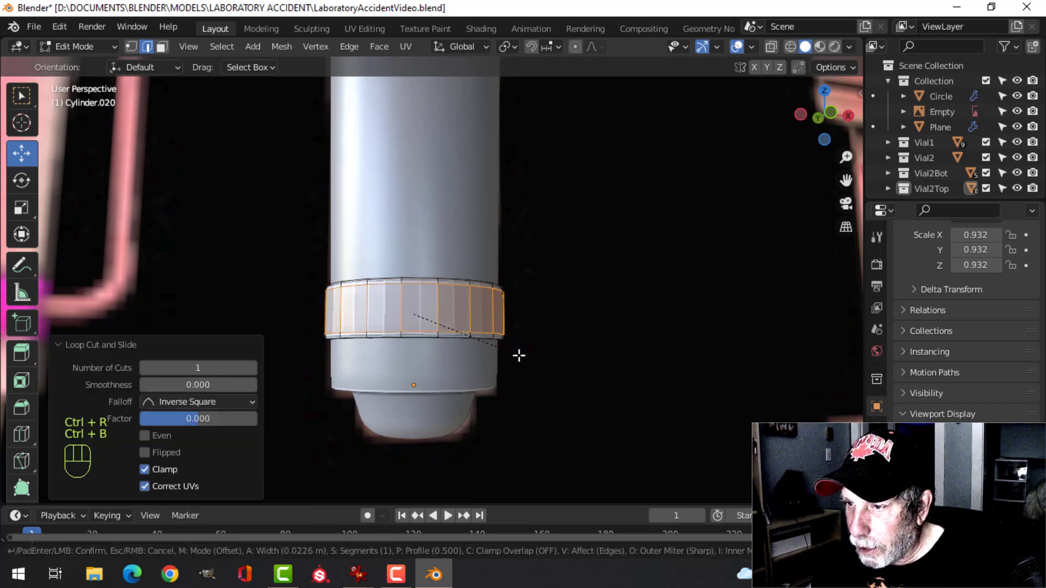
click(519, 356)
- Return to Object Mode, shade the band smooth and deselect it
key(Tab)
right_click(429, 290)
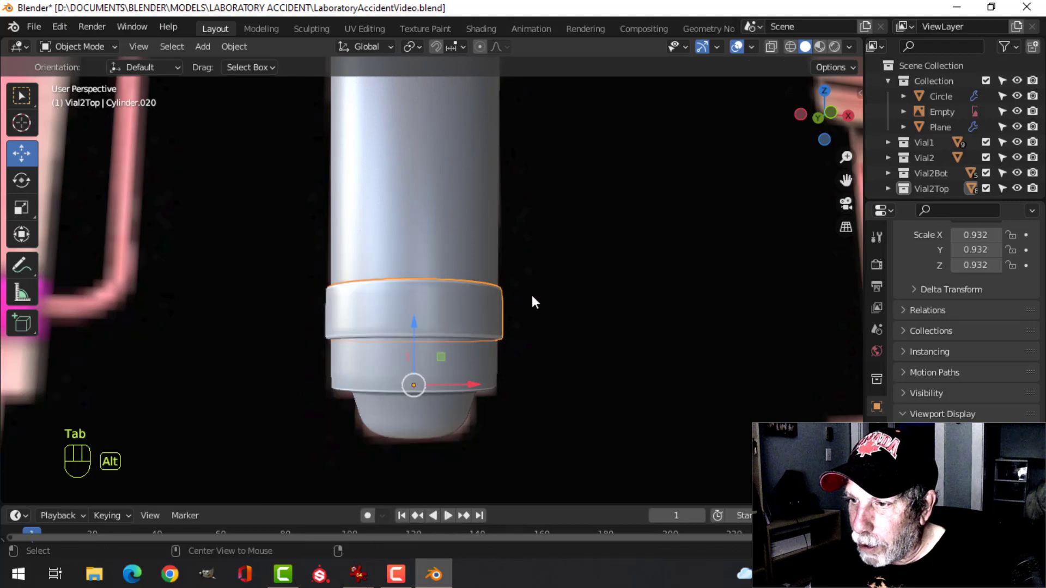
key(alt+a)
middle_drag(534, 303, 599, 272)
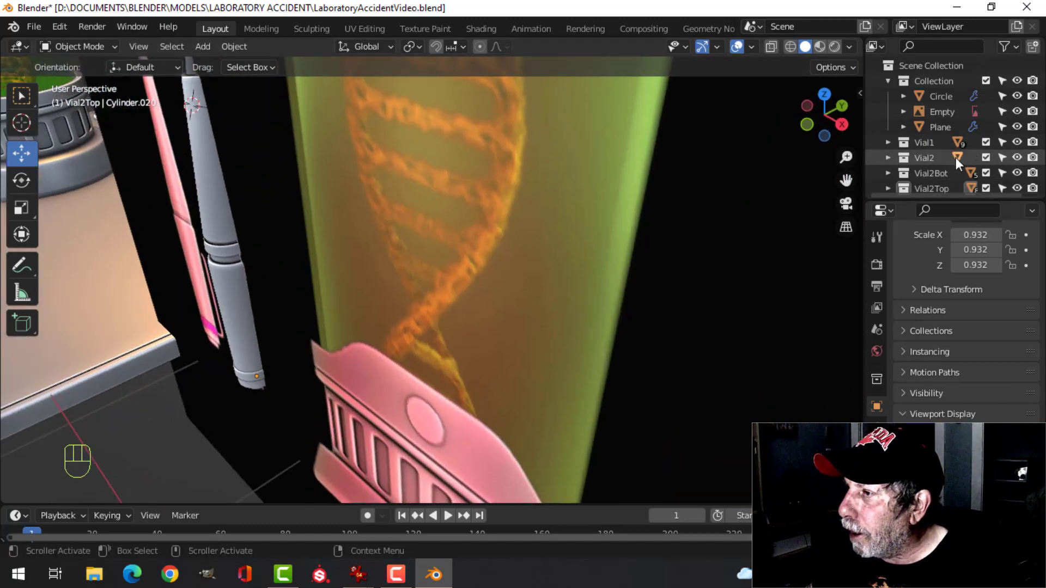
- Enable selection of the reference image and move it about 0.757 m along Y, behind the pen
click(1002, 110)
key(KP_Decimal)
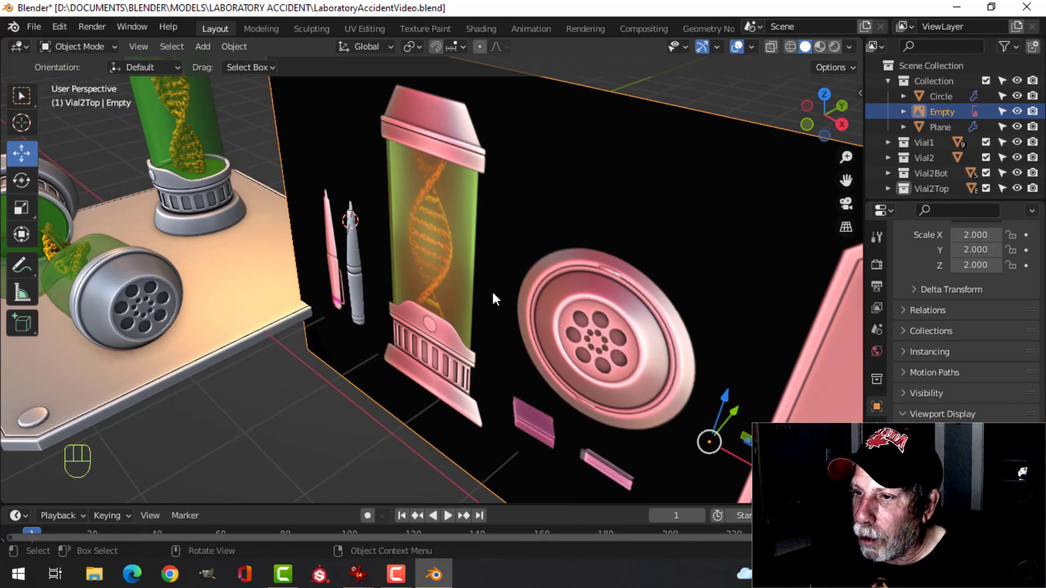
scroll(488, 288, down, 5)
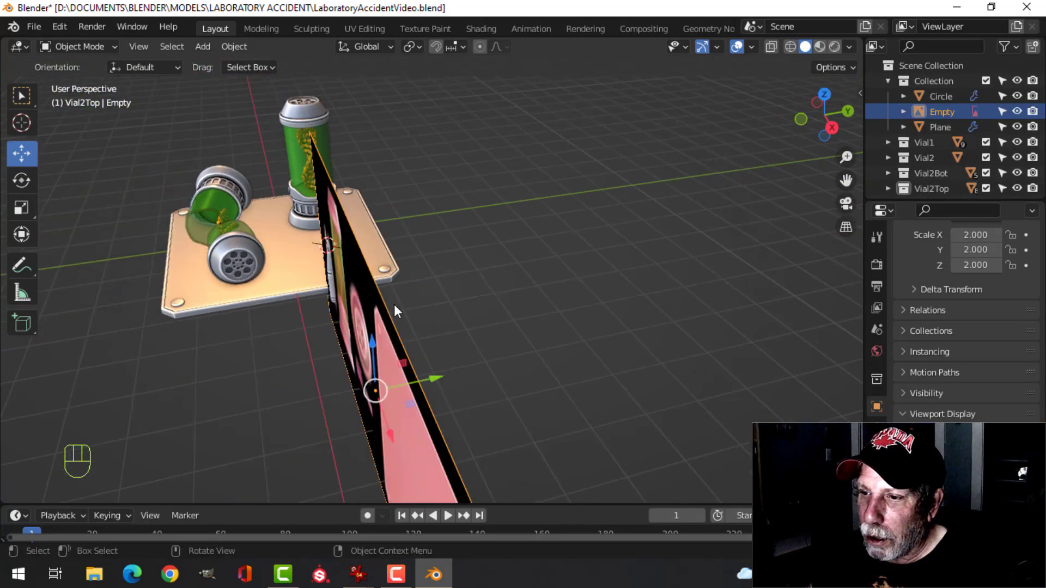
drag(435, 378, 489, 364)
middle_drag(332, 330, 452, 322)
scroll(377, 323, up, 6)
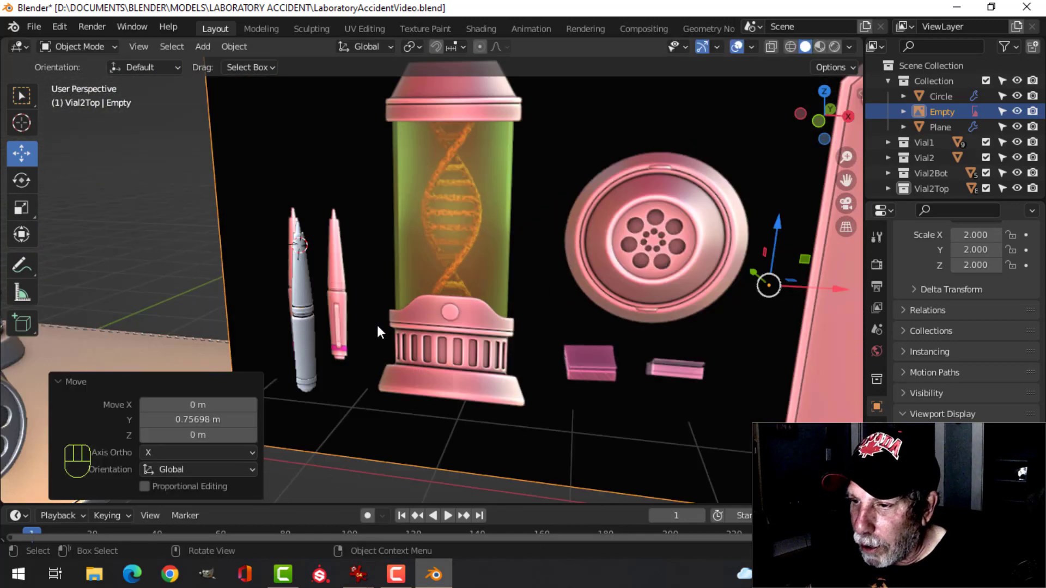
shift+middle_drag(377, 323, 501, 212)
scroll(440, 268, up, 2)
mouse_move(440, 268)
middle_down()
mouse_move(407, 284)
mouse_move(455, 259)
middle_up()
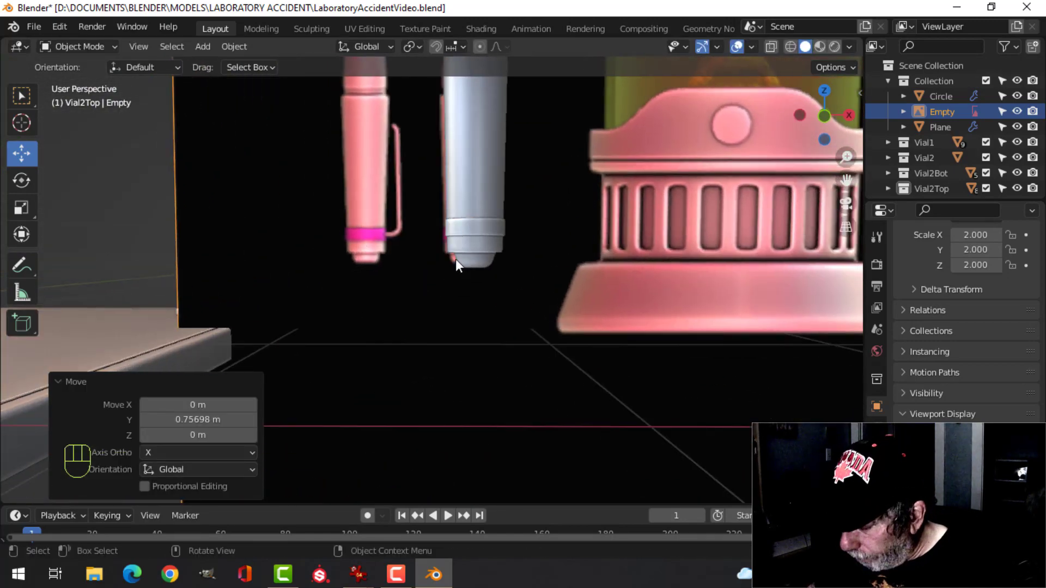
- In wireframe front view, snap the 3D cursor to the centre of the pen's band and return to Object Mode
key(KP_1)
scroll(455, 260, up, 1)
key(z)
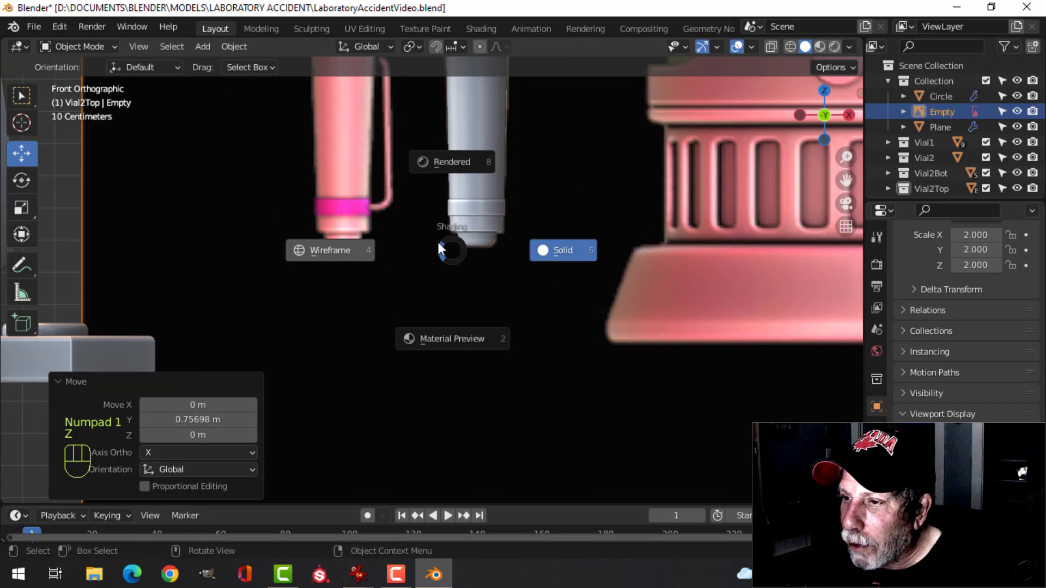
click(438, 242)
scroll(463, 318, up, 2)
scroll(455, 306, down, 2)
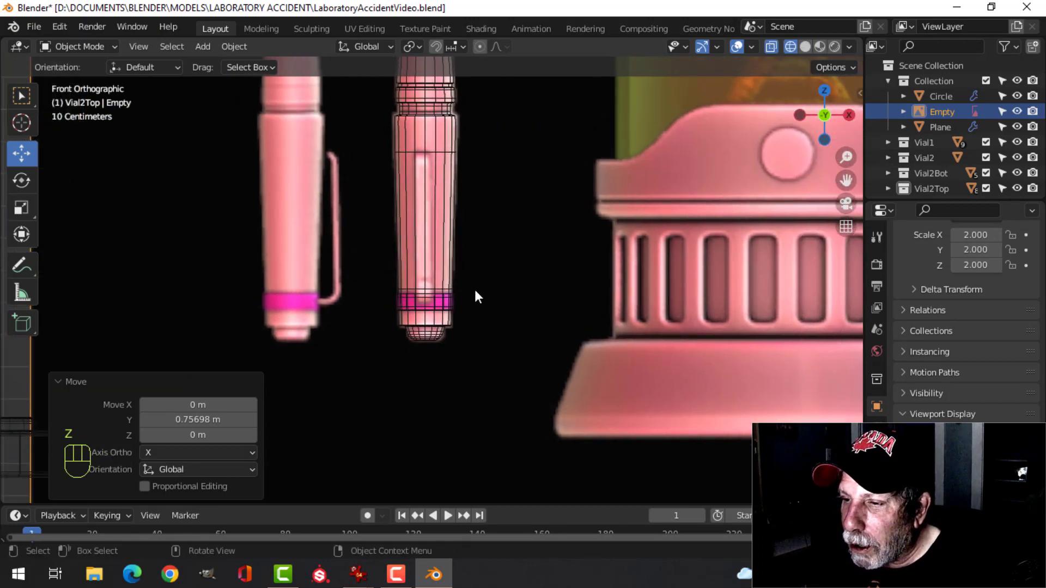
scroll(474, 287, down, 2)
scroll(453, 291, up, 5)
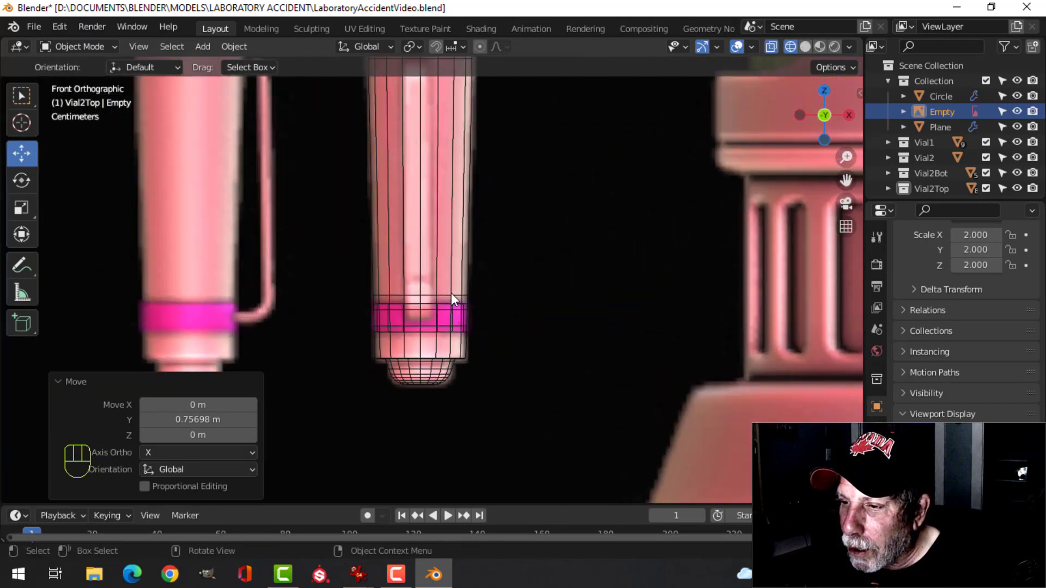
click(426, 320)
click(426, 320)
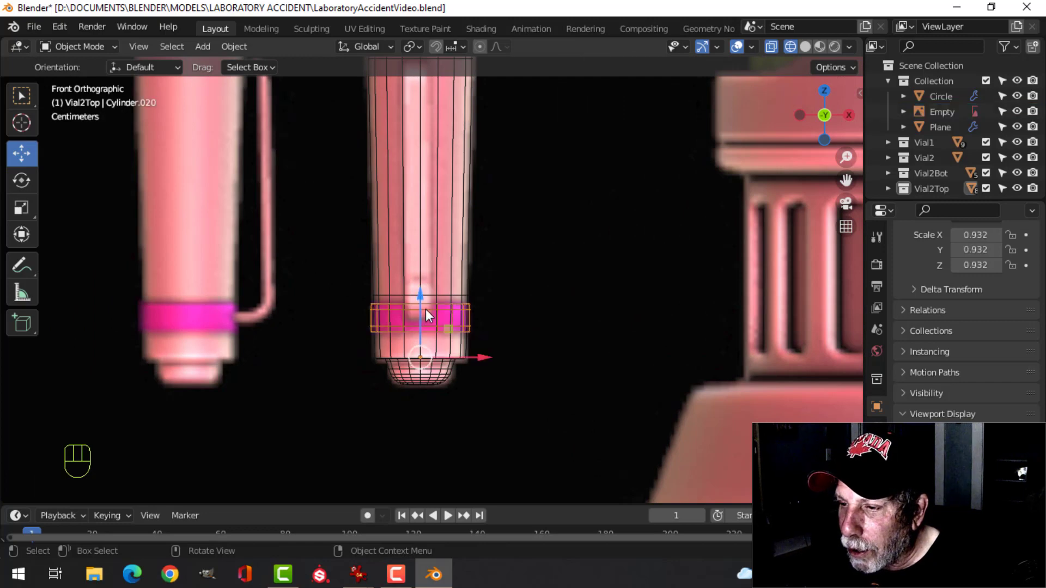
key(Tab)
key(a)
key(shift+s)
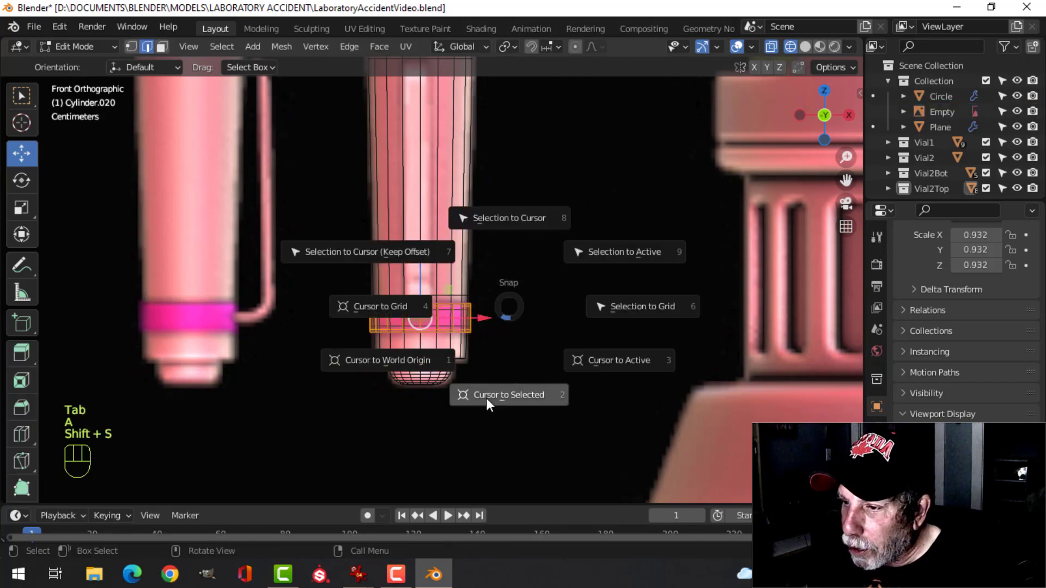
click(486, 398)
key(Tab)
- Add a plane at the 3D cursor and scale its mesh to 0.060 in Edit Mode
key(shift+a)
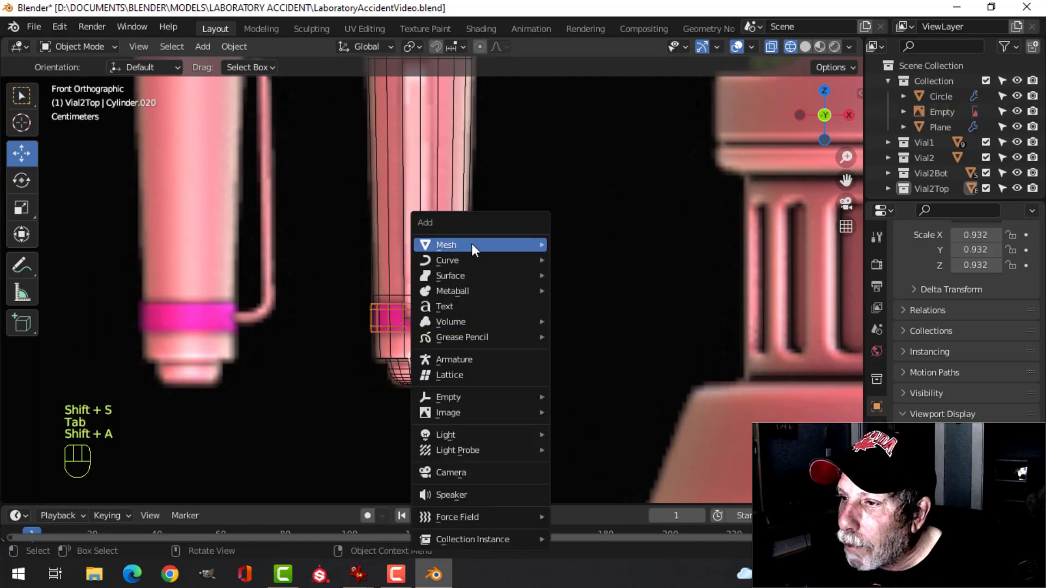
mouse_move(472, 245)
click(571, 244)
scroll(579, 252, down, 3)
key(Tab)
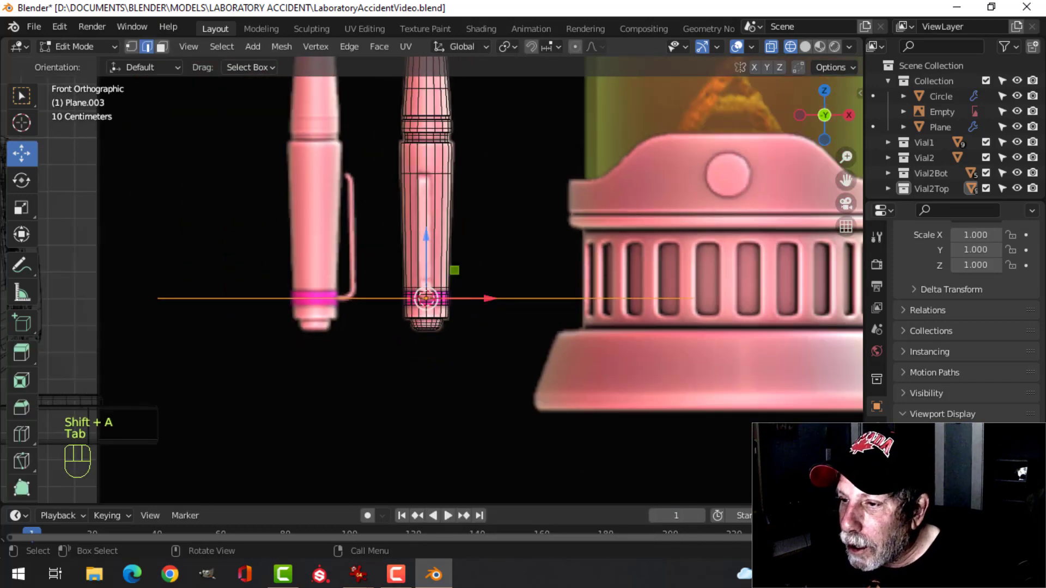
key(s)
click(432, 298)
scroll(483, 292, up, 5)
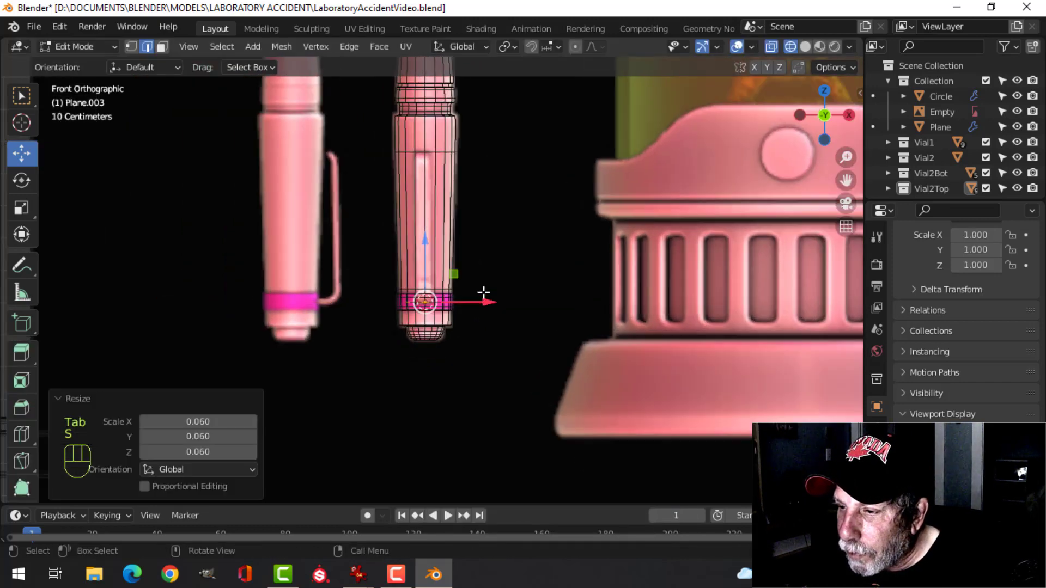
- Rotate the plane's mesh 90° about the X axis to stand it upright
shift+middle_drag(492, 266, 498, 244)
key(r)
key(x)
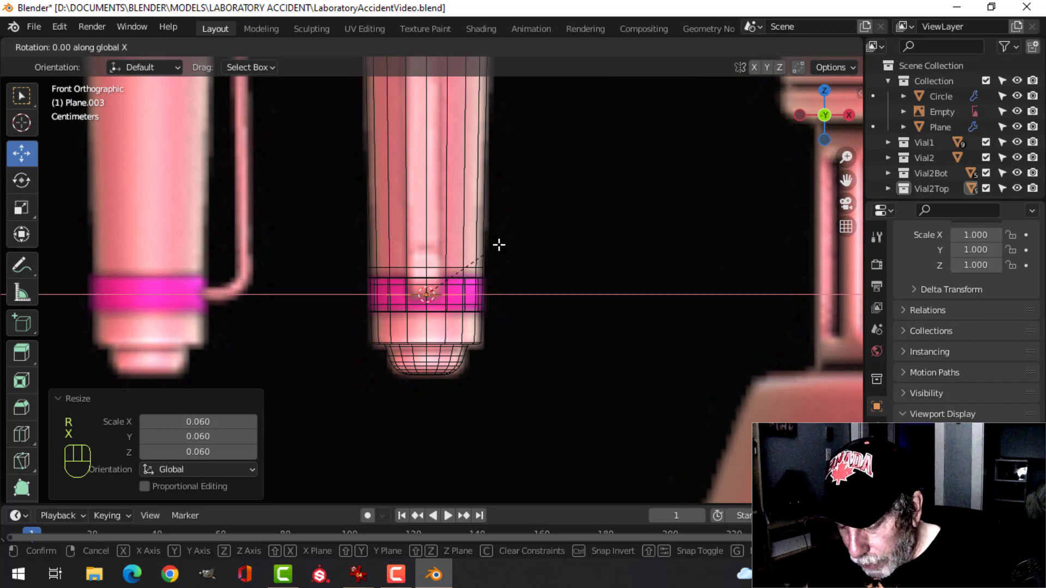
key(Return)
- Scale the plane to 0.523 and raise it about 0.036 m along Z to cover the clip's lower end
scroll(528, 252, down, 3)
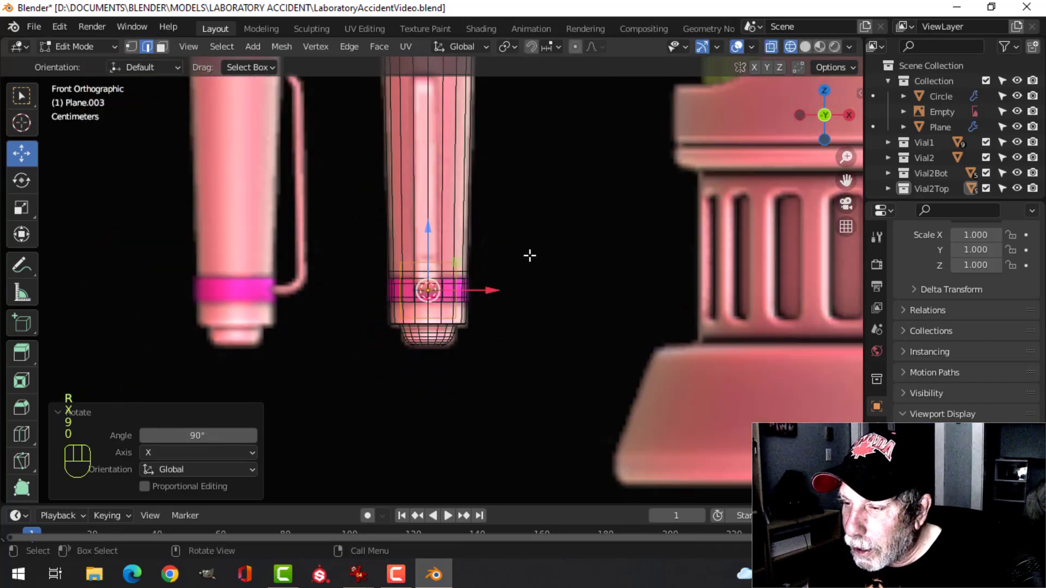
scroll(514, 257, up, 3)
key(s)
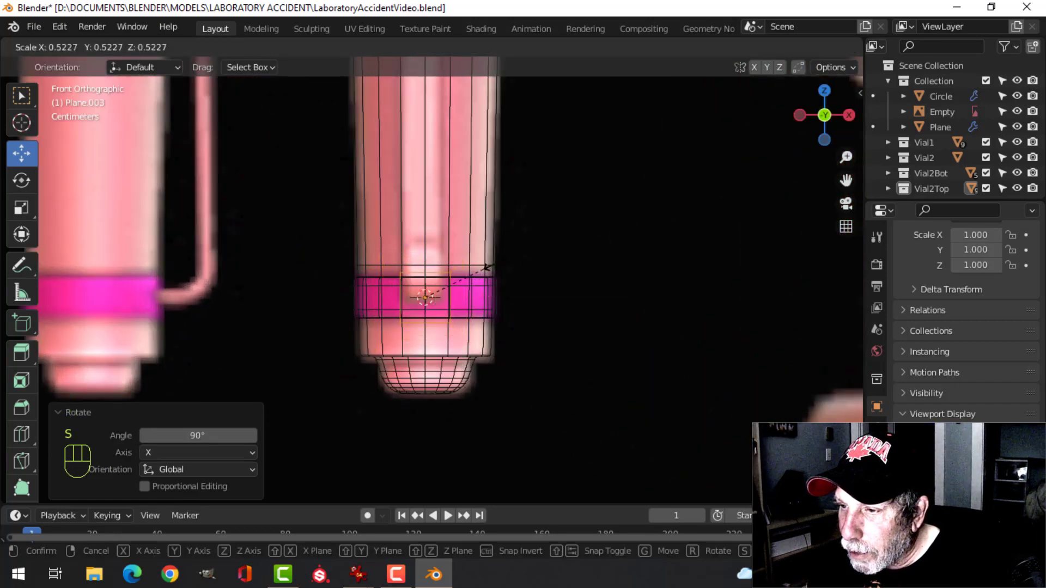
click(487, 268)
drag(423, 244, 424, 167)
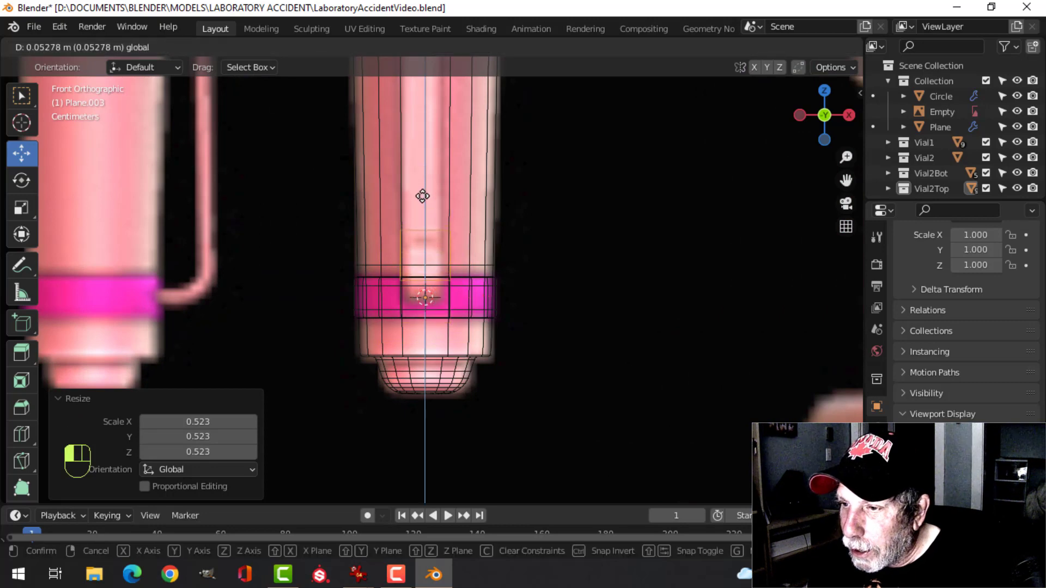
drag(420, 209, 420, 209)
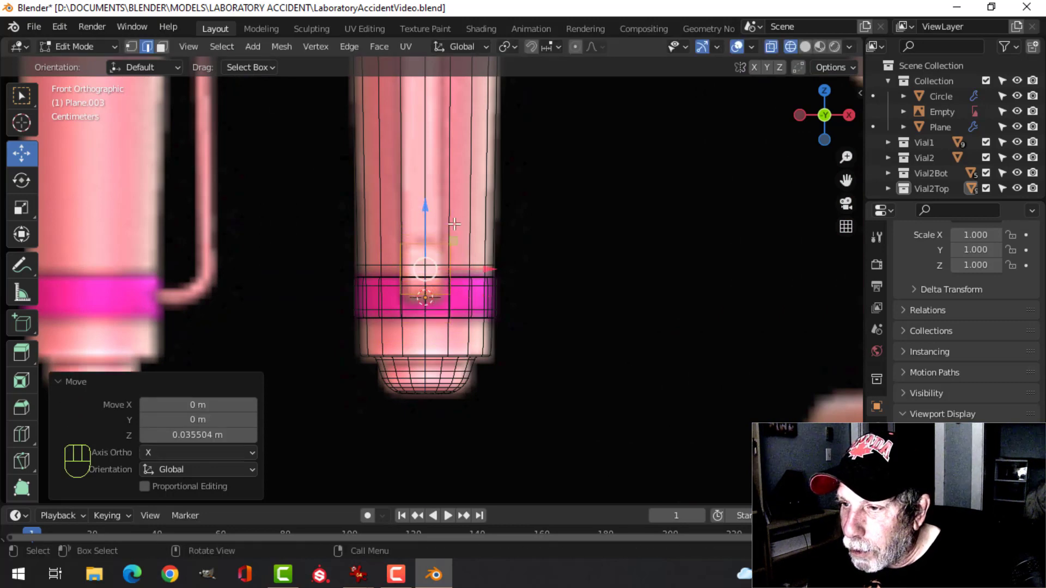
scroll(422, 209, up, 2)
- Return to Object Mode in solid display and move the plane about -0.129 m along Y, in front of the pen
mouse_move(422, 210)
middle_down()
mouse_move(538, 200)
mouse_move(605, 176)
mouse_move(460, 189)
mouse_move(469, 187)
mouse_move(420, 261)
mouse_move(462, 239)
middle_up()
key(Tab)
scroll(458, 186, down, 5)
key(z)
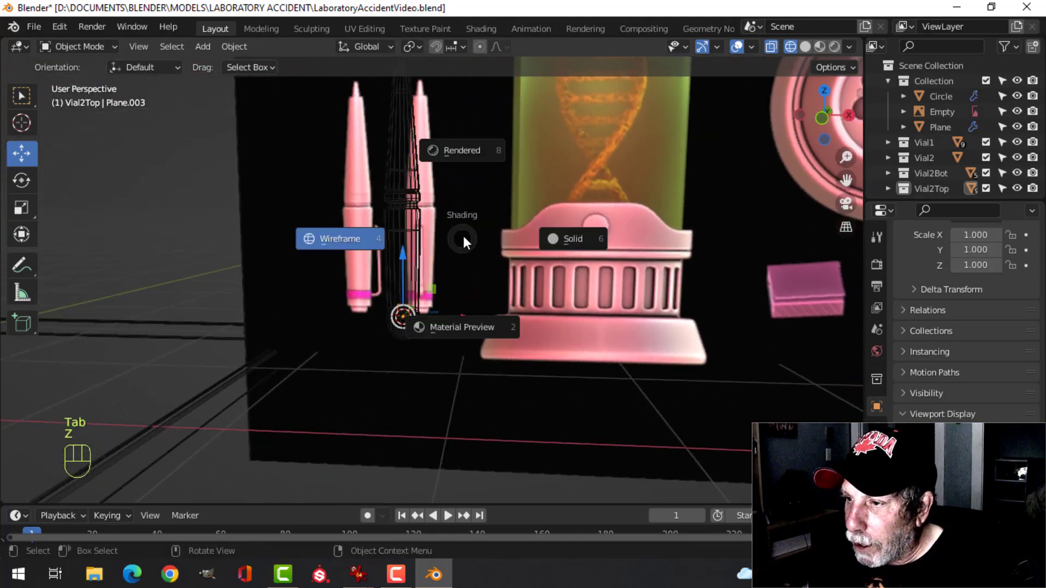
click(574, 238)
mouse_move(574, 239)
middle_down()
mouse_move(519, 256)
mouse_move(638, 261)
mouse_move(446, 174)
mouse_move(563, 222)
middle_up()
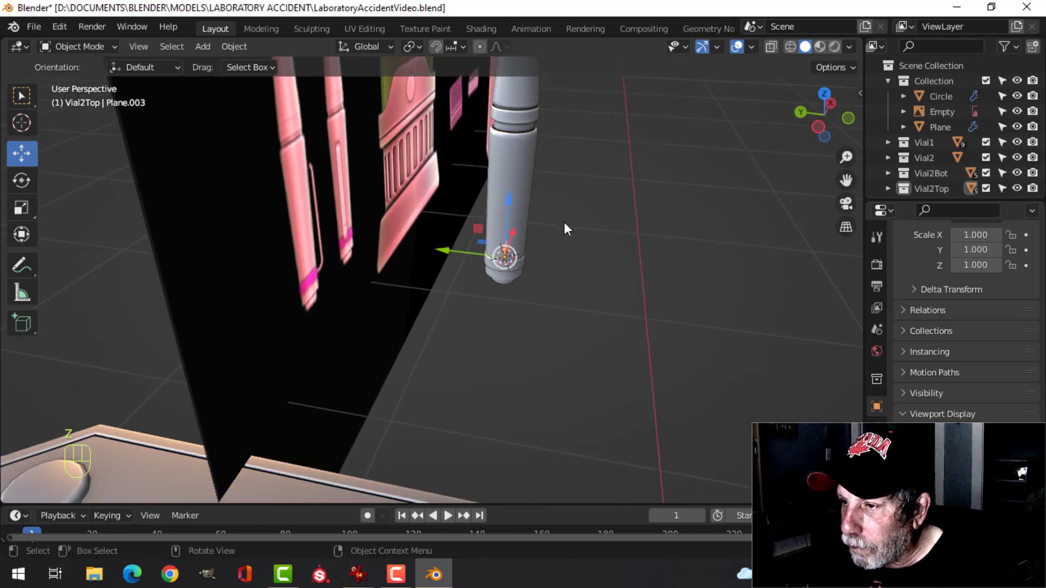
scroll(564, 222, up, 3)
drag(511, 236, 615, 247)
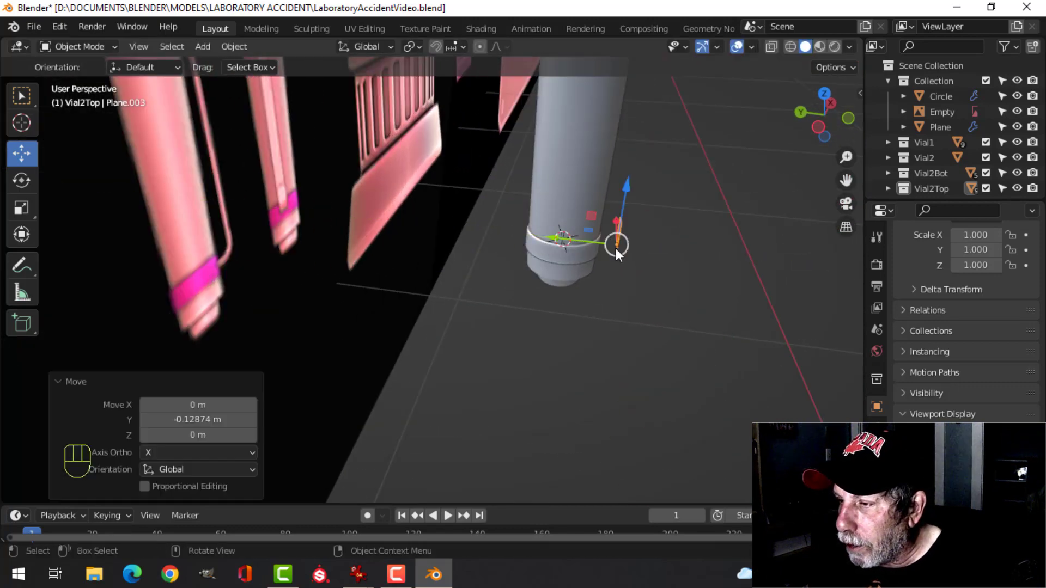
- Raise the plane's two upper vertices along Z in Edit Mode to stretch it to the reference clip's length
middle_drag(615, 247, 509, 229)
key(Tab)
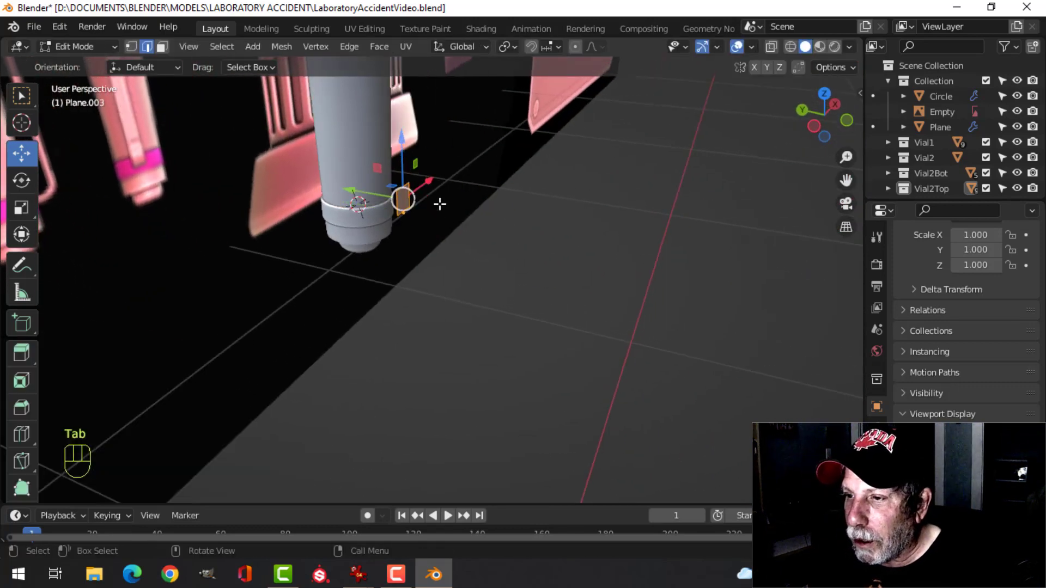
key(KP_1)
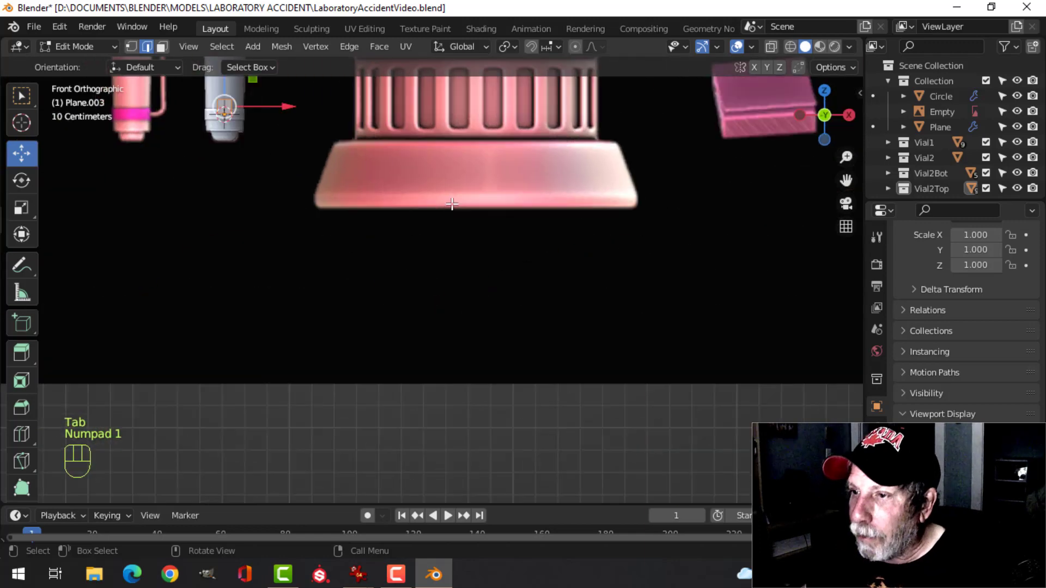
shift+middle_drag(452, 203, 452, 264)
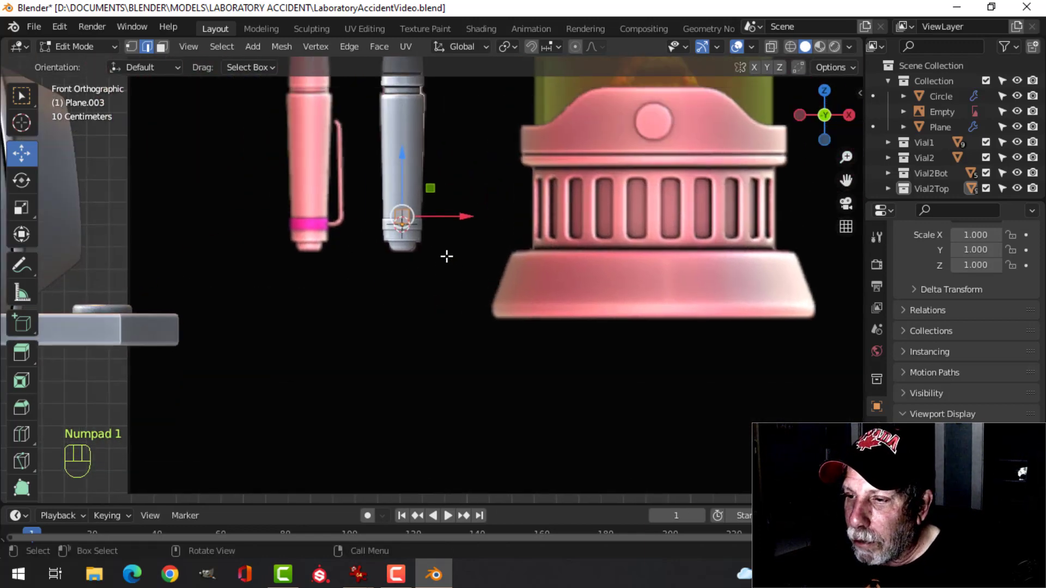
scroll(446, 256, up, 2)
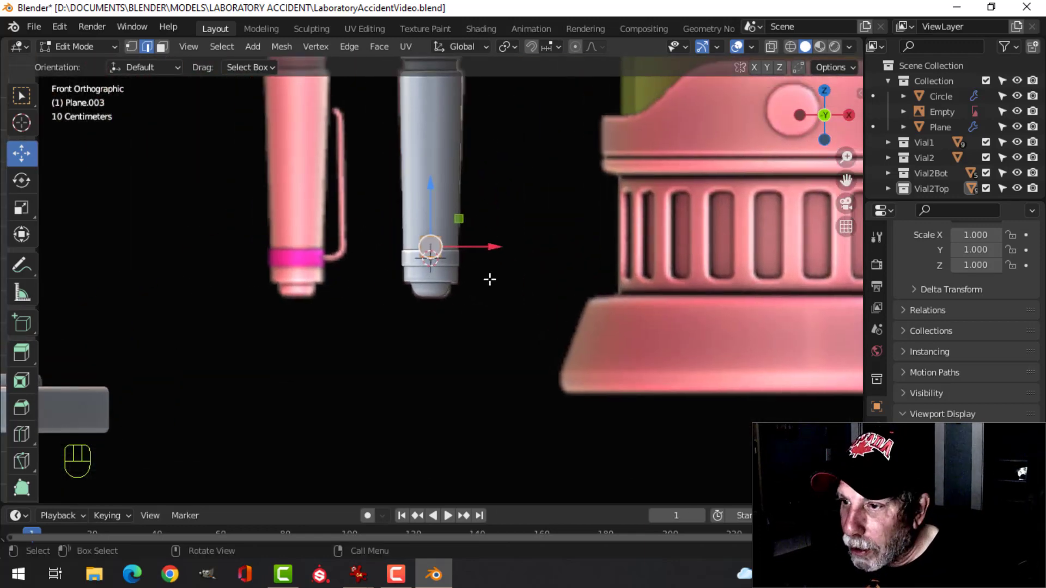
key(alt+a)
key(b)
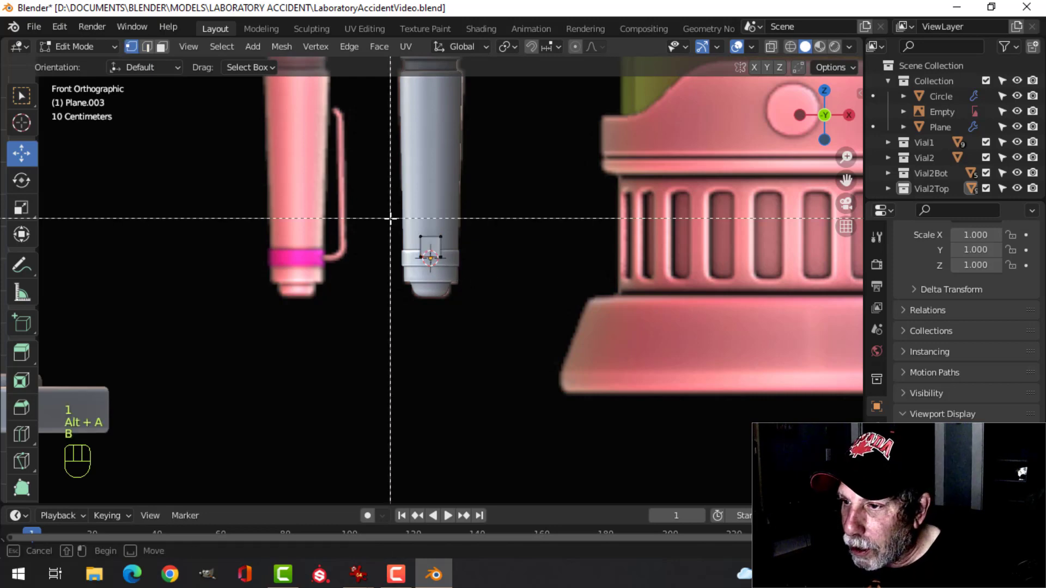
drag(390, 217, 472, 247)
shift+middle_drag(481, 218, 490, 260)
drag(441, 214, 441, 110)
drag(442, 154, 440, 129)
key(alt+a)
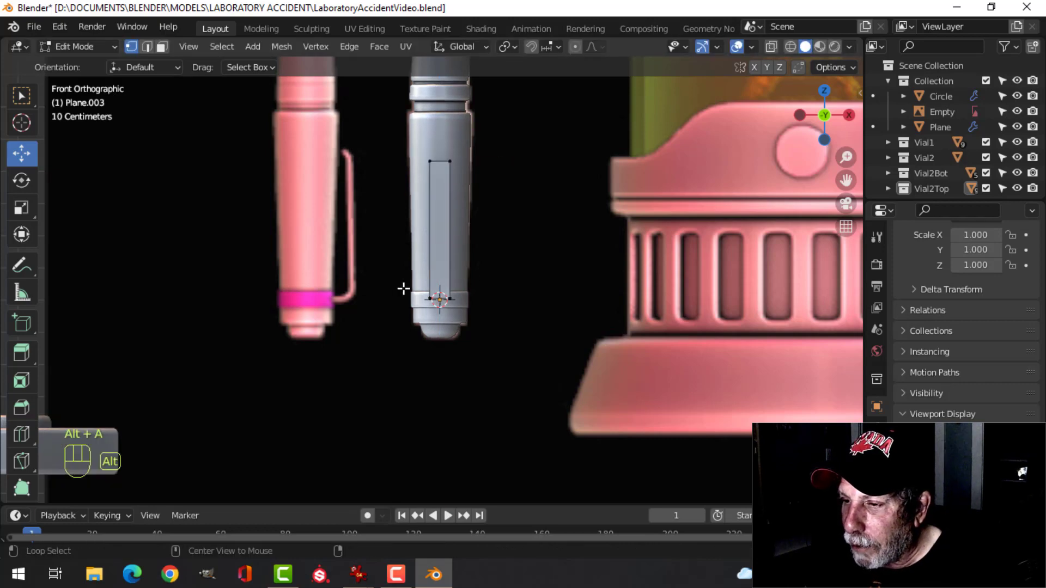
- Extrude the plane's lower edge and move it about 0.042 m along Y to reach the pen's band
key(KP_3)
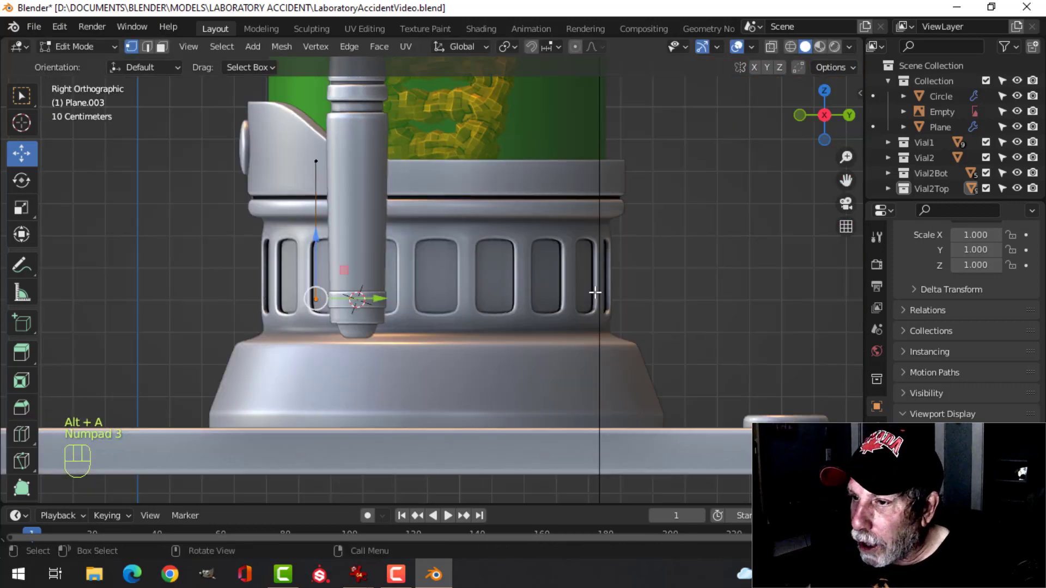
scroll(597, 291, up, 6)
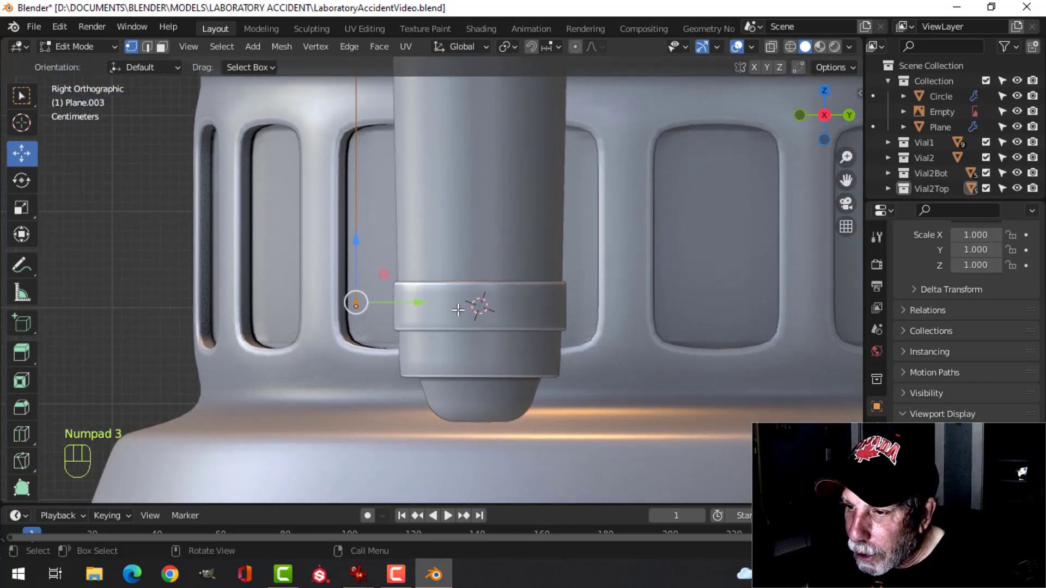
key(e)
click(430, 317)
drag(413, 304, 452, 303)
- Extrude the plane's upper edge diagonally toward the pen, about 0.019 m along Y and 0.020 m along Z
shift+middle_drag(477, 218, 501, 414)
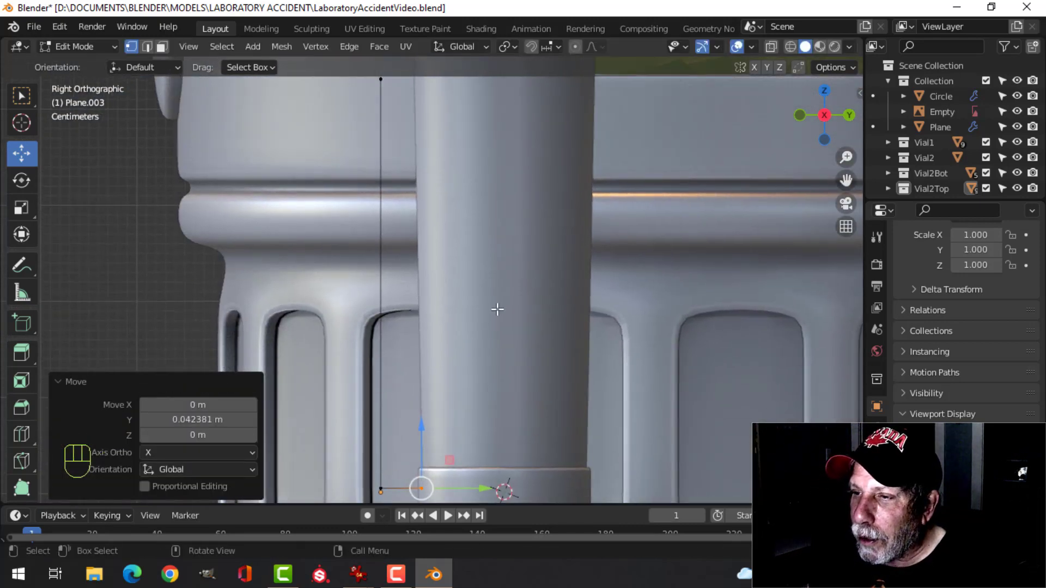
shift+middle_drag(481, 266, 493, 322)
key(alt+a)
key(b)
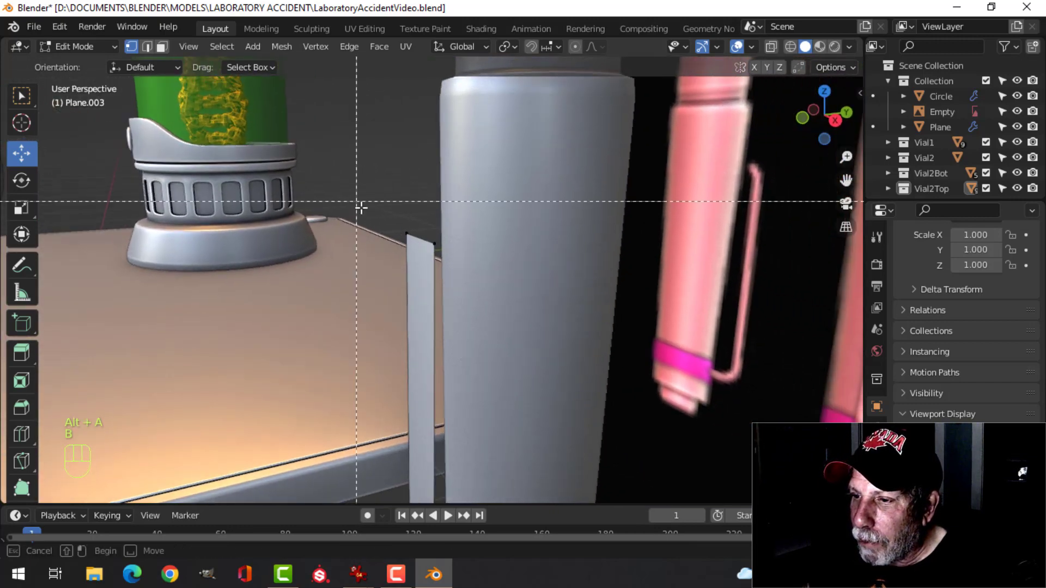
drag(406, 210, 564, 281)
key(KP_3)
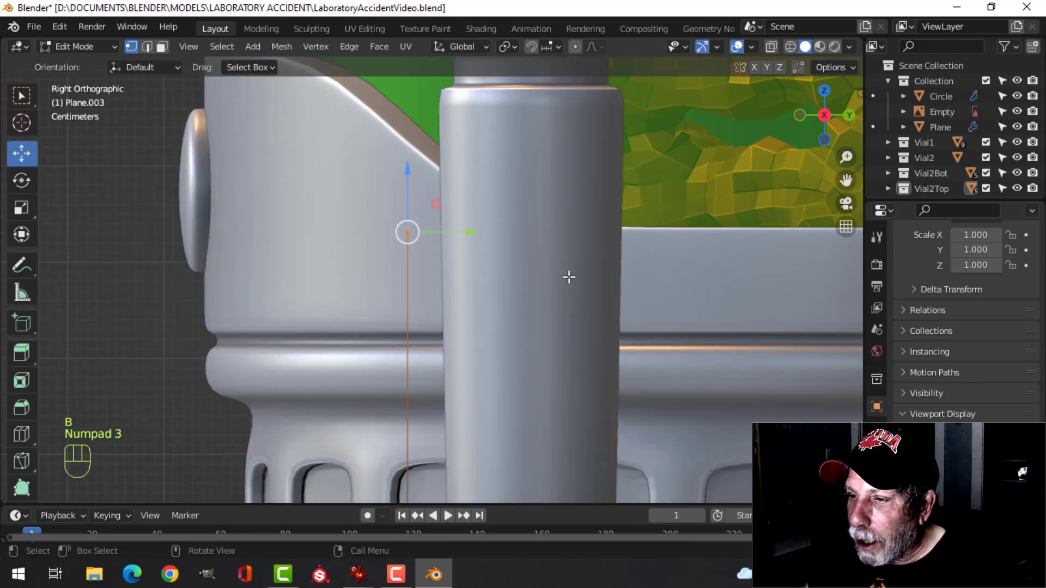
key(e)
click(586, 257)
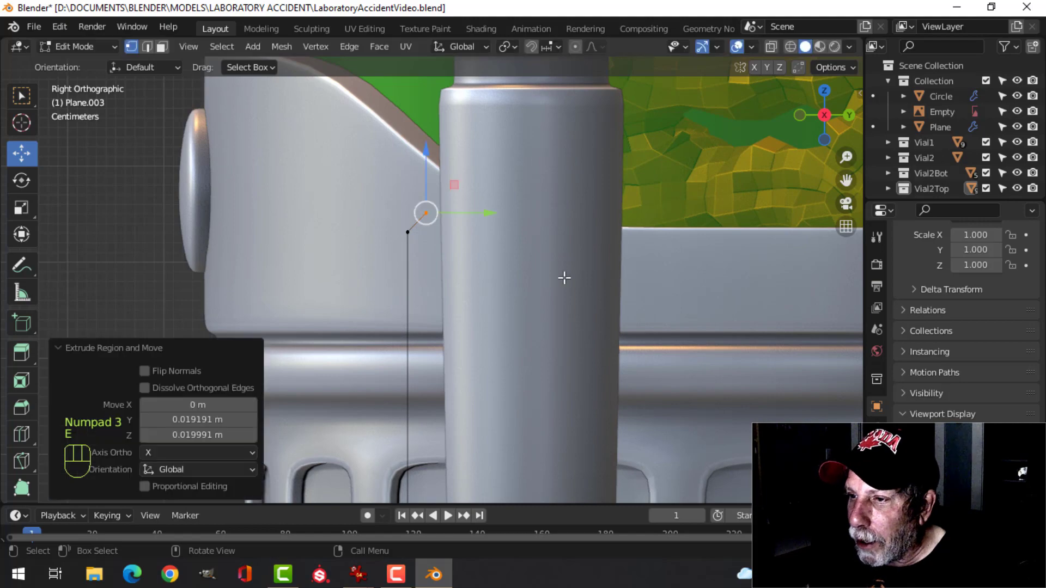
- Correct the normals of the whole clip mesh, extrude it and thicken it with a Shrink/Fatten offset of -0.00846 m
scroll(562, 278, down, 3)
middle_drag(563, 278, 737, 305)
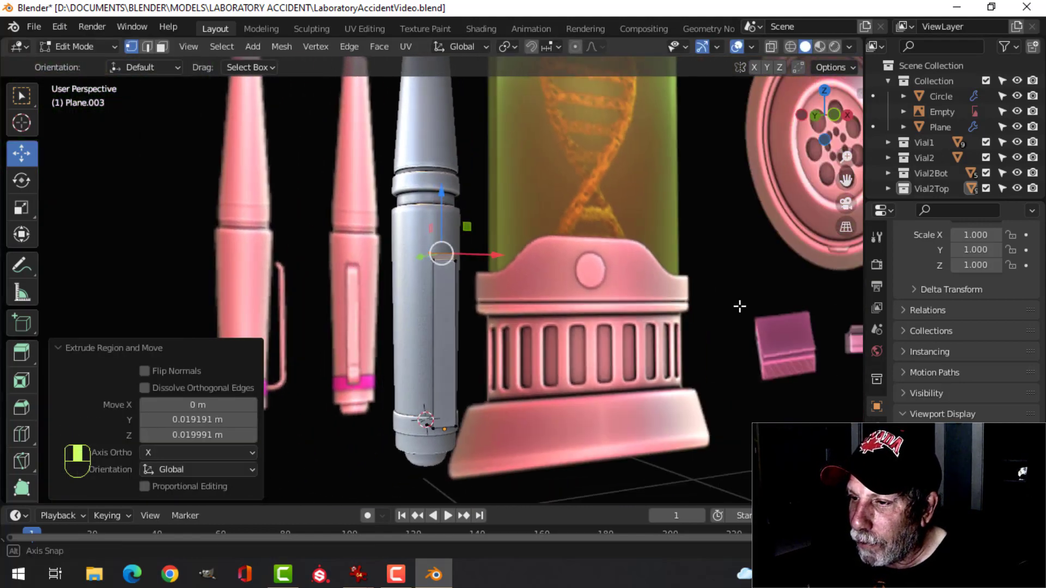
middle_drag(552, 322, 596, 325)
key(a)
middle_drag(517, 332, 595, 349)
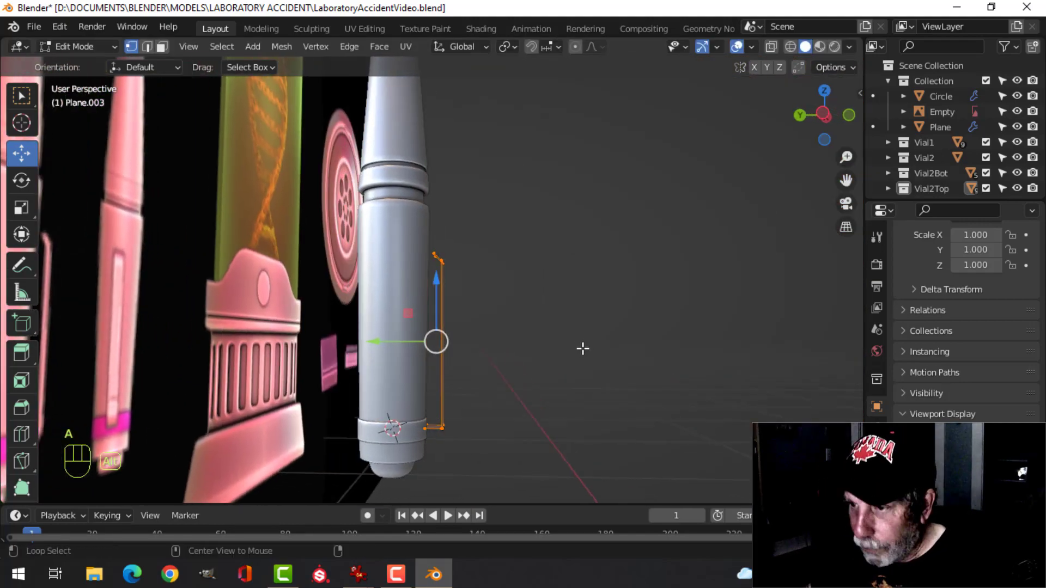
key(alt+n)
click(560, 323)
mouse_move(563, 311)
middle_down()
mouse_move(525, 369)
mouse_move(503, 320)
mouse_move(569, 299)
middle_up()
key(e)
key(alt+s)
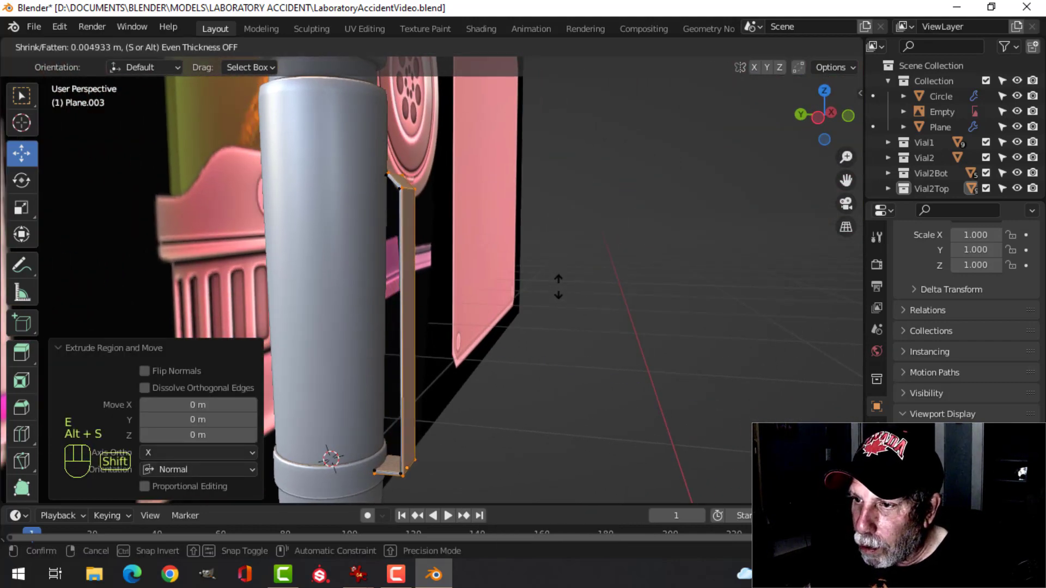
click(579, 329)
- Raise the inner corner of the clip's lower bend slightly along Z to level the lower leg's inner side
middle_drag(579, 330, 478, 296)
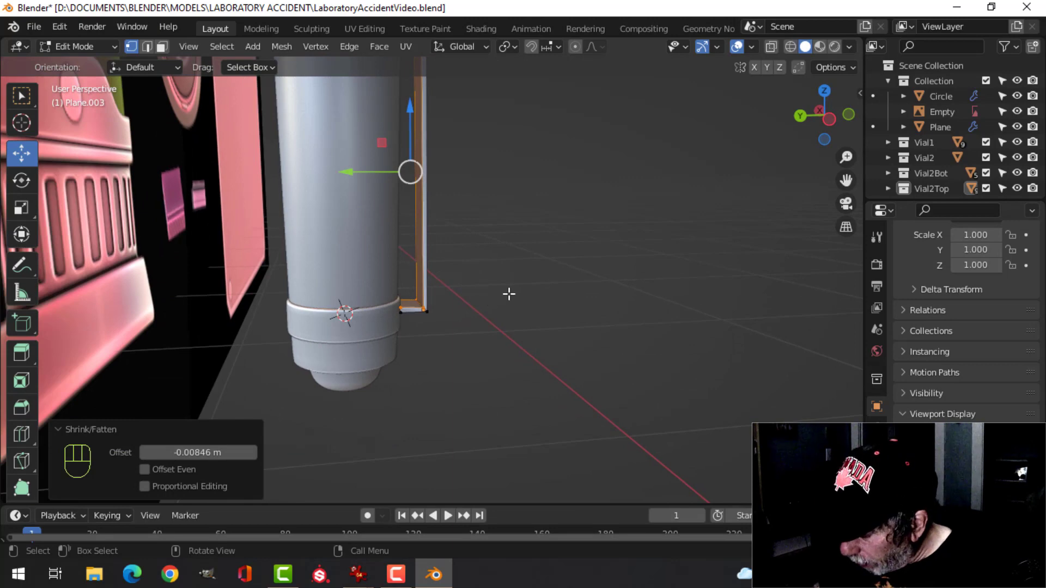
key(KP_3)
scroll(509, 294, up, 7)
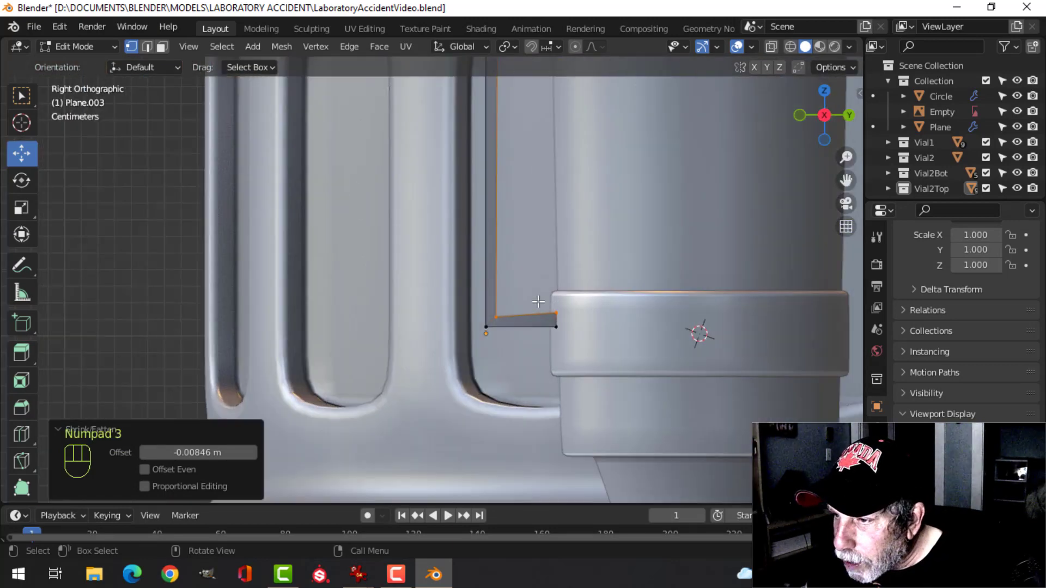
shift+middle_drag(569, 308, 508, 297)
key(alt+a)
key(z)
click(434, 299)
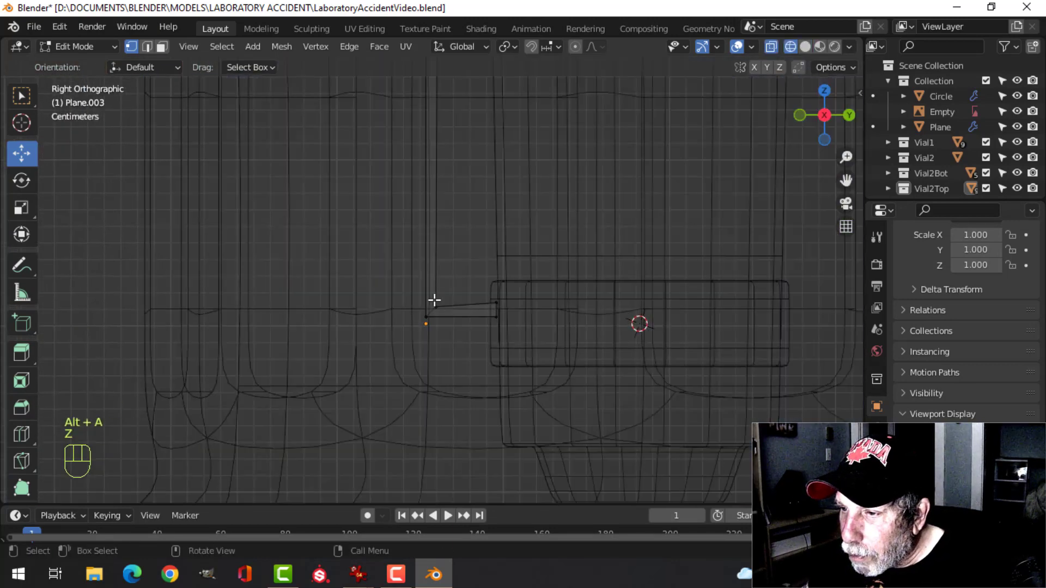
key(b)
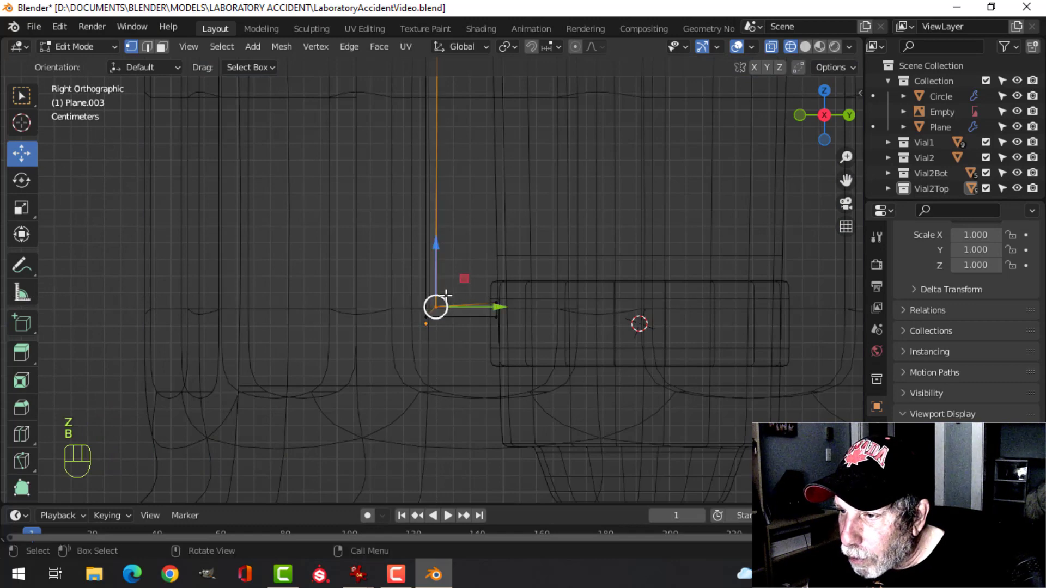
drag(436, 268, 436, 256)
key(alt+a)
key(z)
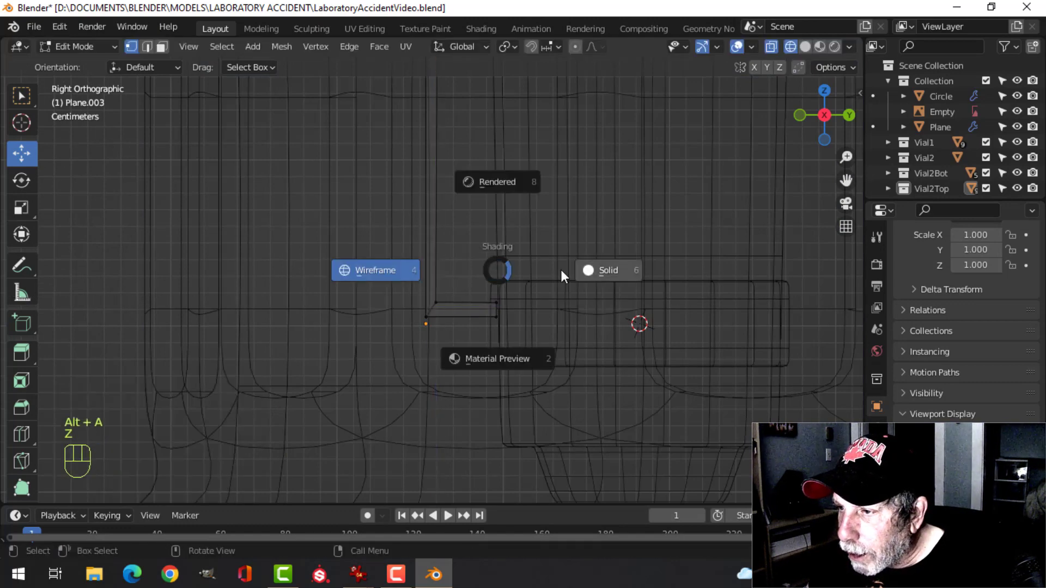
click(562, 284)
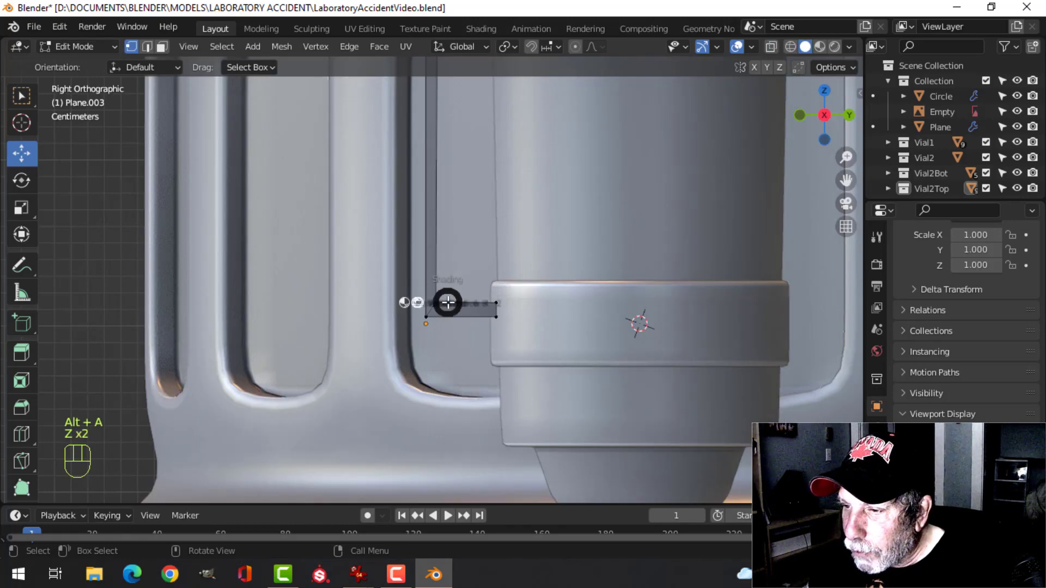
- Lower the inner side of the clip's lower leg slightly along Z to thin the leg
click(378, 304)
key(b)
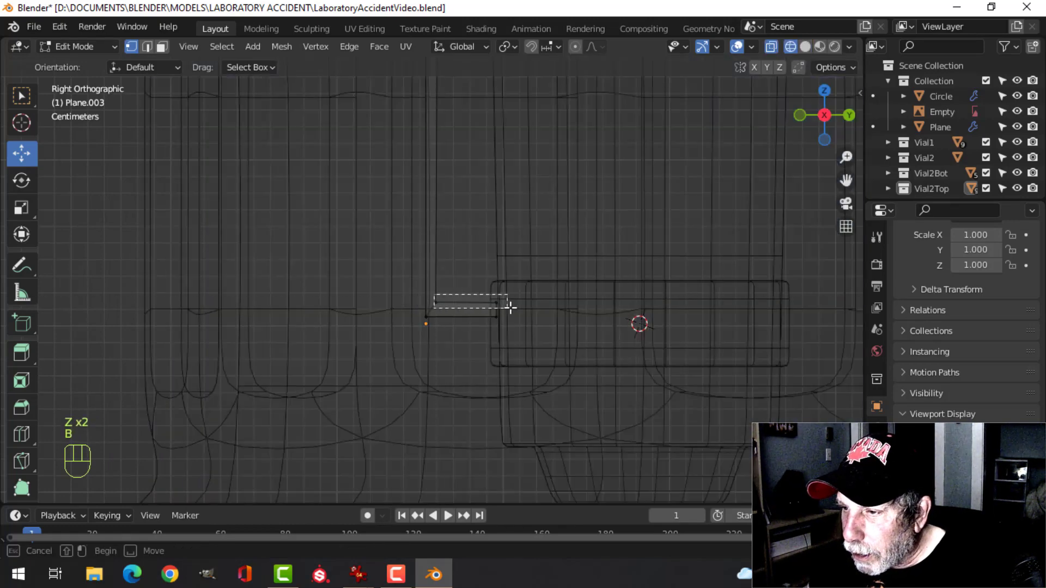
drag(510, 308, 509, 309)
drag(467, 260, 469, 268)
key(alt+a)
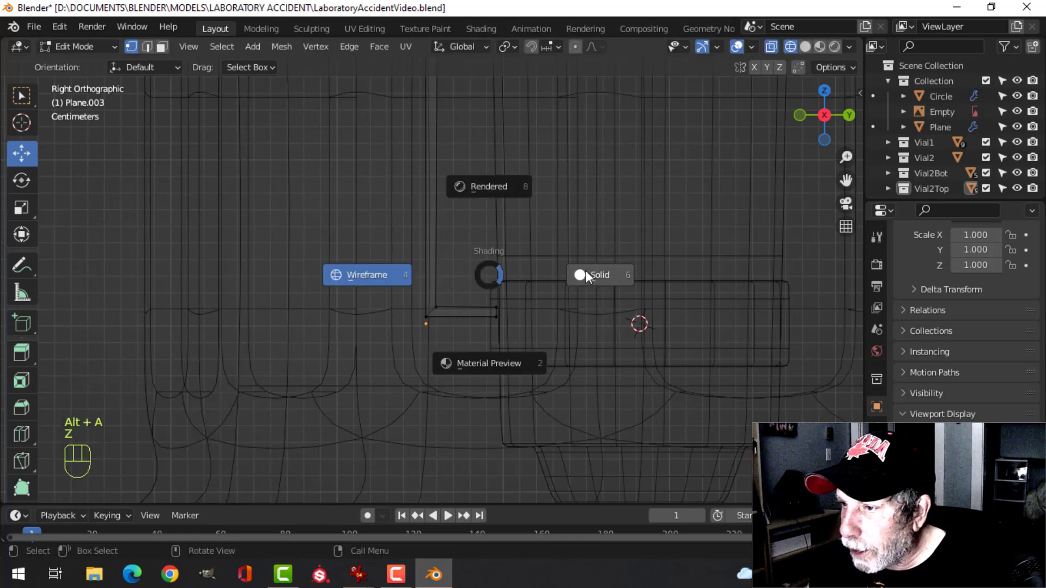
click(584, 276)
- Recalculate the normals of the whole clip mesh
middle_drag(584, 275, 613, 283)
scroll(432, 305, down, 3)
middle_drag(432, 306, 554, 313)
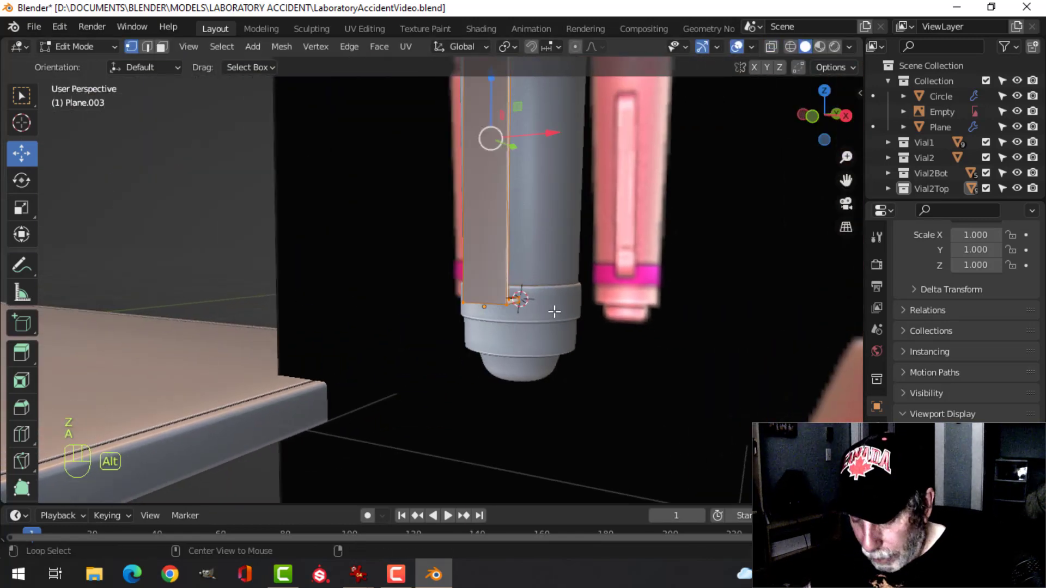
key(alt+n)
click(566, 309)
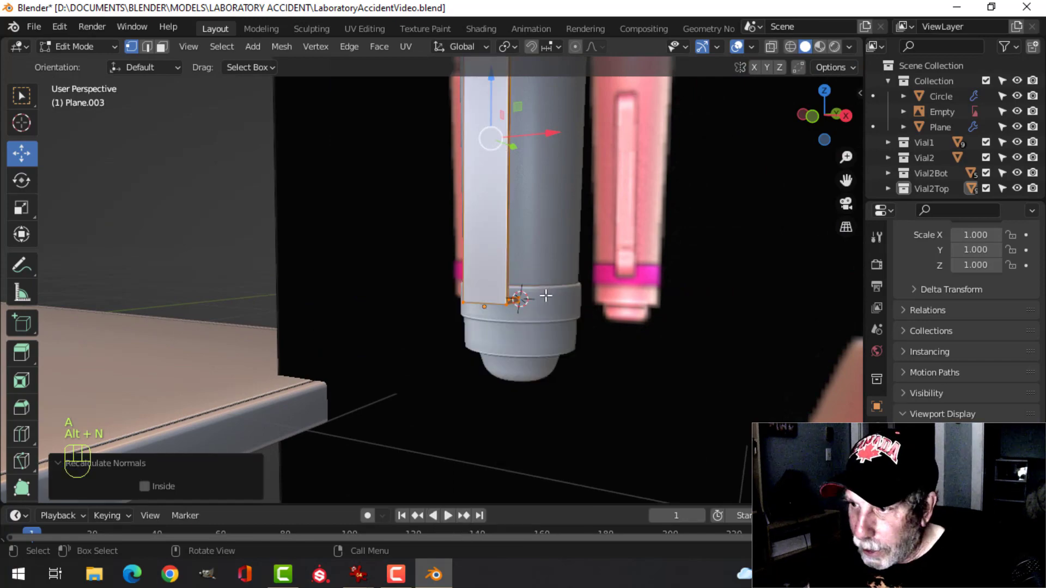
- Bevel the edges at the clip's lower bend to round the corner
key(2)
middle_drag(546, 295, 495, 311)
key(alt+a)
middle_drag(553, 290, 486, 325)
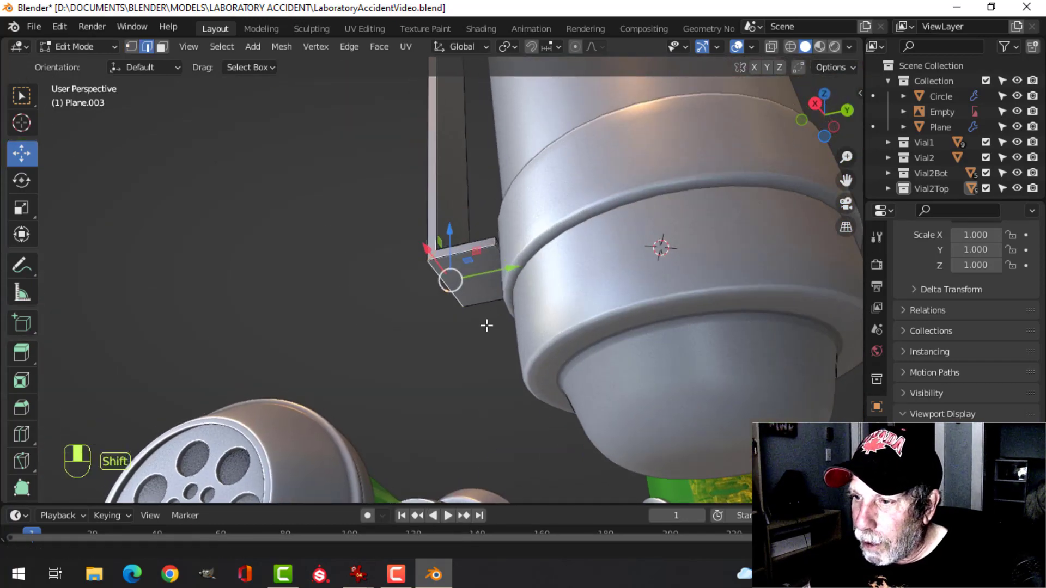
key(ctrl+b)
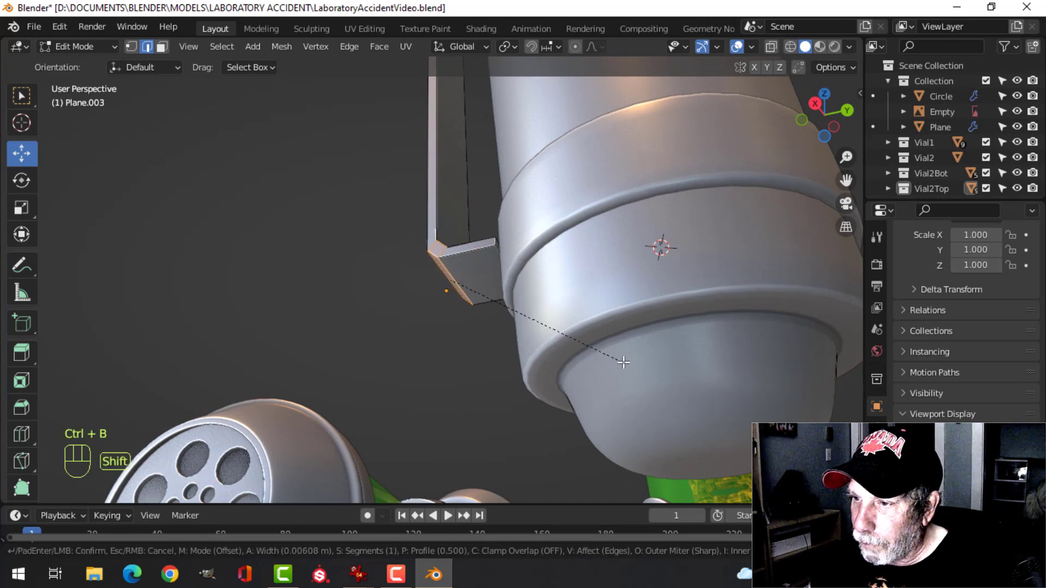
click(704, 373)
key(alt+a)
- Bevel the edges at the clip's upper bend with five segments and a width of about 0.004 m
scroll(469, 206, down, 5)
shift+middle_drag(469, 205, 698, 375)
scroll(420, 165, up, 3)
shift+middle_drag(420, 165, 475, 264)
middle_drag(415, 232, 539, 187)
shift+middle_drag(618, 197, 623, 299)
key(ctrl+b)
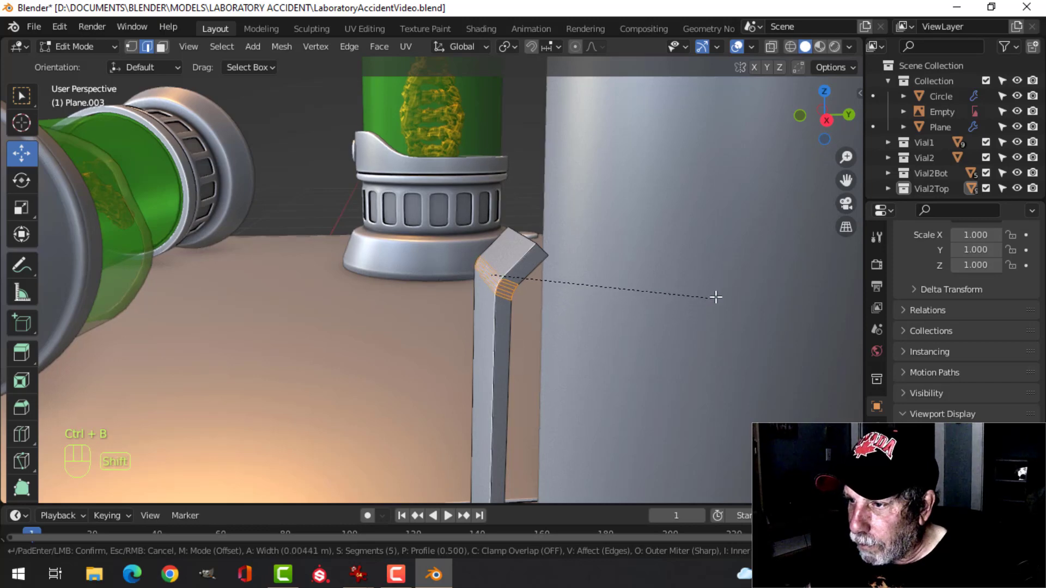
click(714, 291)
key(alt+a)
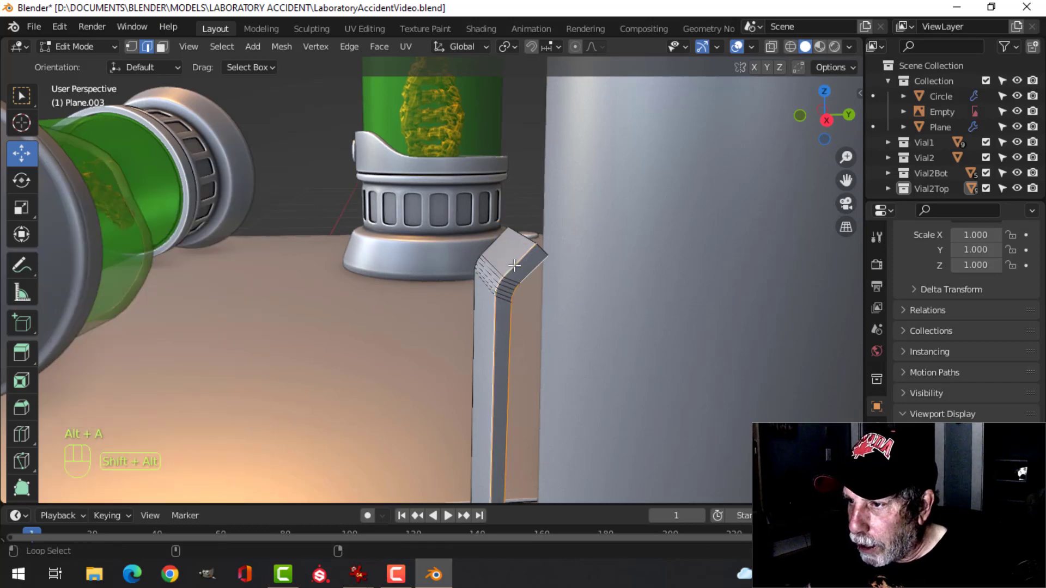
- Bevel the long edge loops running along both sides of the clip
middle_drag(499, 242, 295, 263)
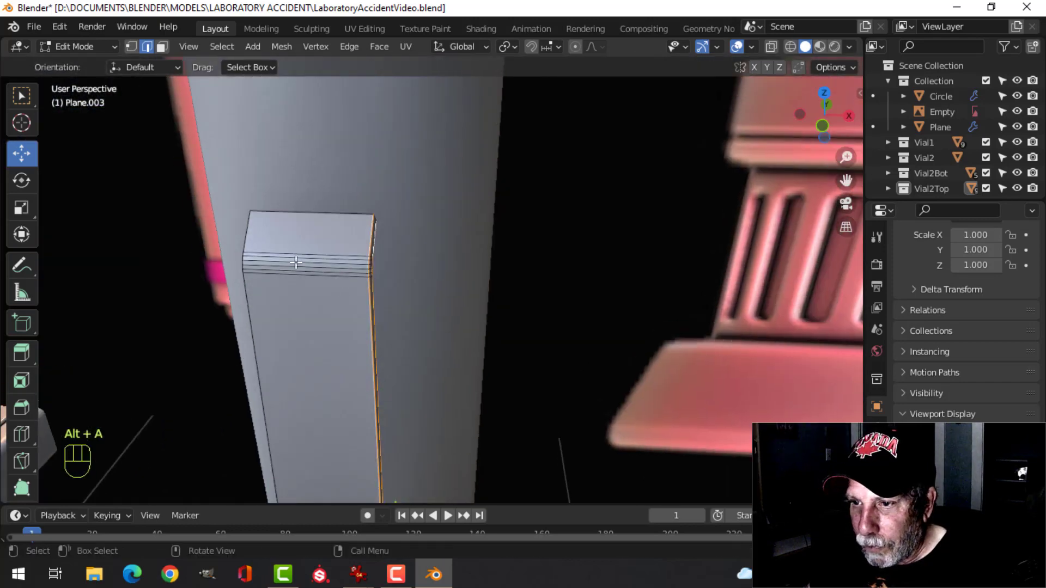
alt+shift+click(251, 231)
scroll(234, 366, down, 4)
middle_drag(234, 367, 356, 284)
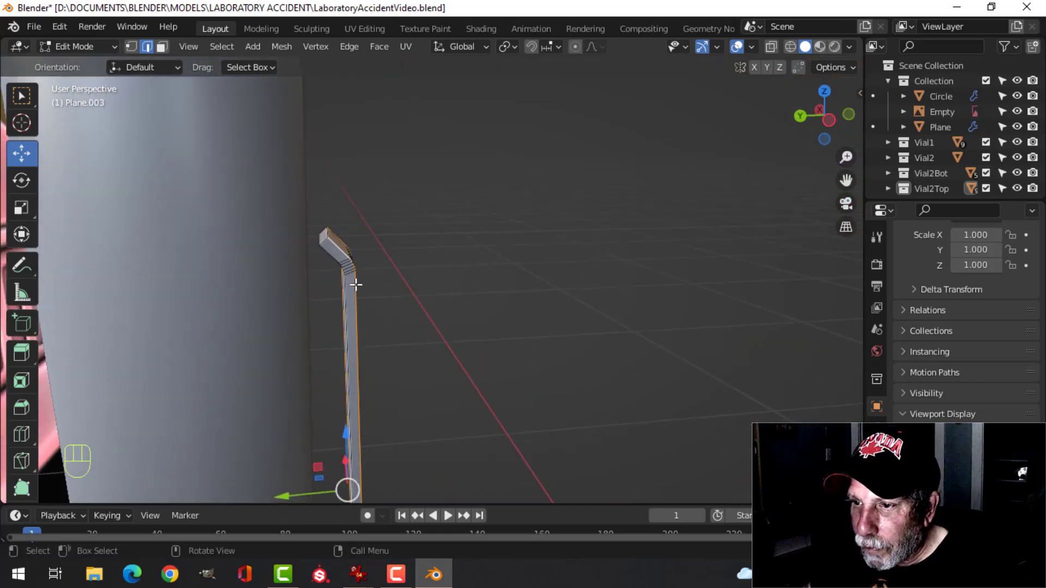
alt+shift+click(335, 257)
scroll(403, 250, up, 4)
shift+middle_drag(403, 250, 449, 342)
middle_drag(449, 342, 498, 417)
shift+click(501, 327)
key(alt+a)
- Bevel the edges around the clip's upper end face with five segments and a width of about 0.001 m
scroll(352, 350, down, 4)
scroll(463, 348, up, 4)
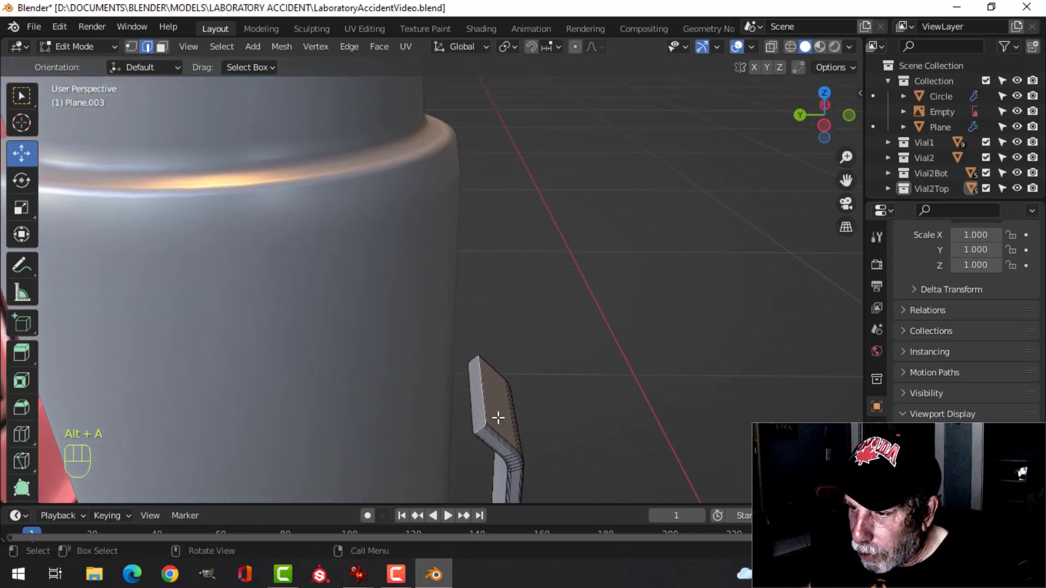
shift+middle_drag(563, 402, 537, 336)
key(ctrl+b)
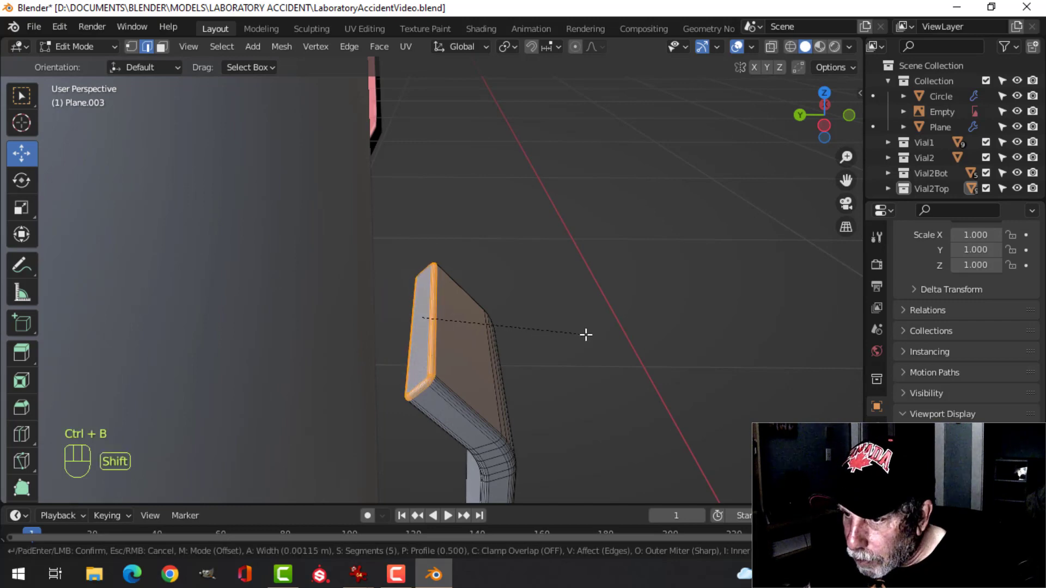
click(585, 334)
key(alt+a)
- Return to Object Mode with the clip's lower end beside the pen's band in view
alt+scroll(547, 352, down, 1)
middle_drag(539, 414, 416, 230)
scroll(512, 406, down, 4)
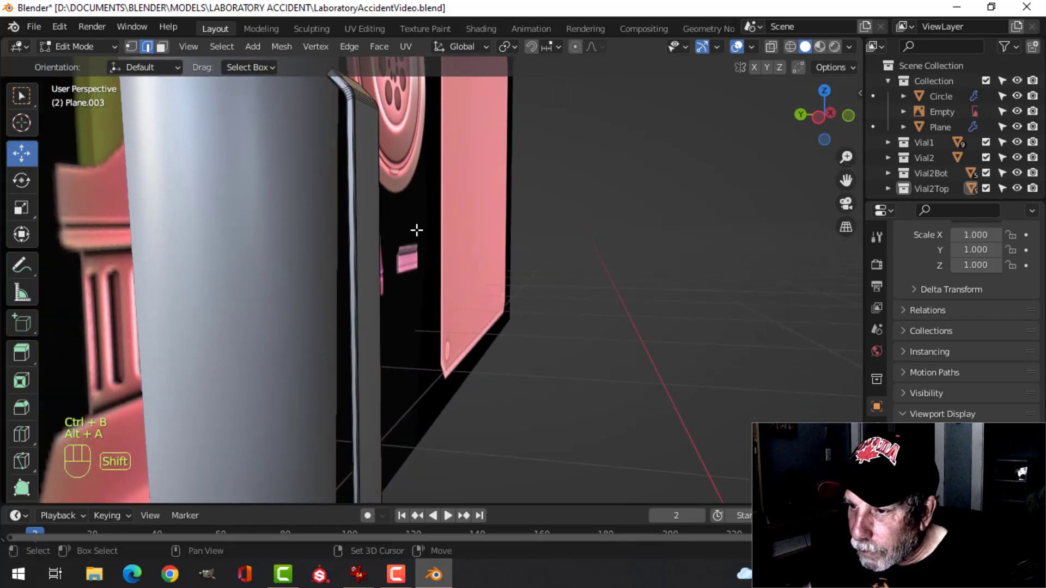
scroll(416, 230, down, 4)
shift+middle_drag(394, 397, 403, 331)
middle_drag(403, 332, 434, 332)
scroll(406, 332, up, 3)
key(Tab)
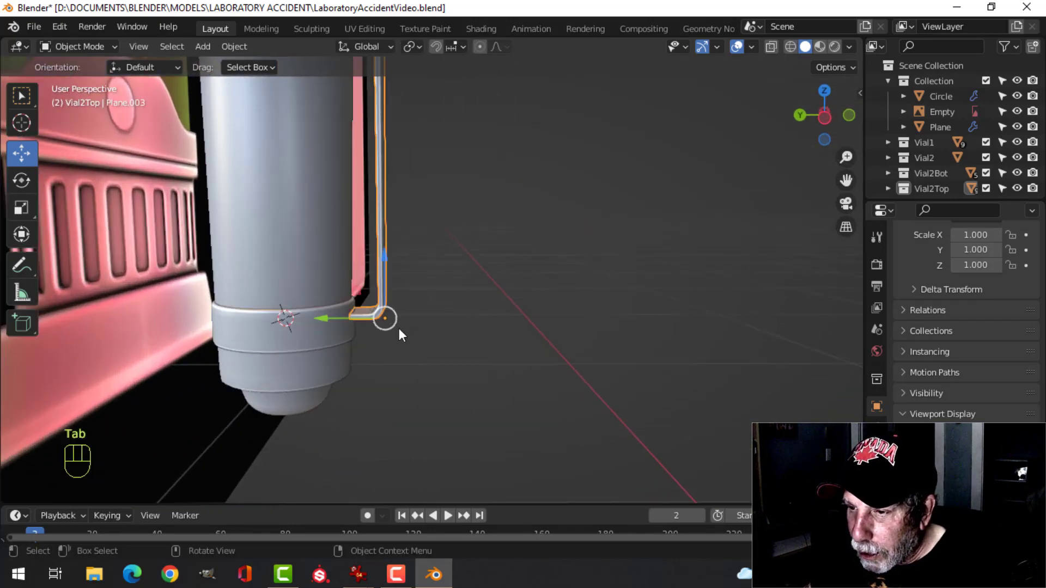
- Isolate the clip and delete the faces closing the end of its lower leg
key(slash)
shift+middle_drag(460, 350, 416, 216)
key(KP_3)
key(z)
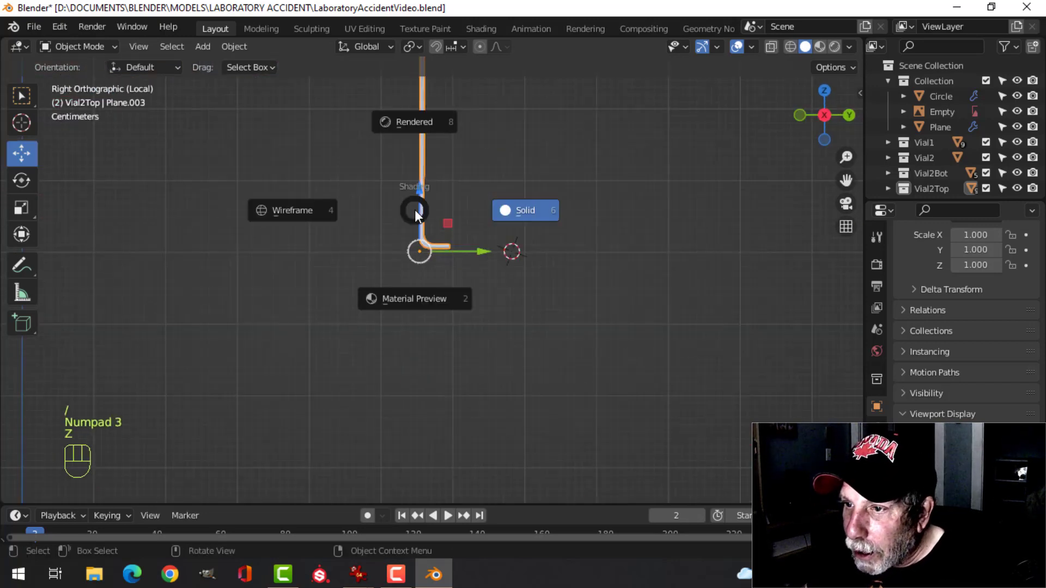
click(342, 223)
scroll(550, 300, up, 3)
key(alt+a)
key(b)
drag(569, 246, 542, 218)
key(Tab)
key(b)
key(x)
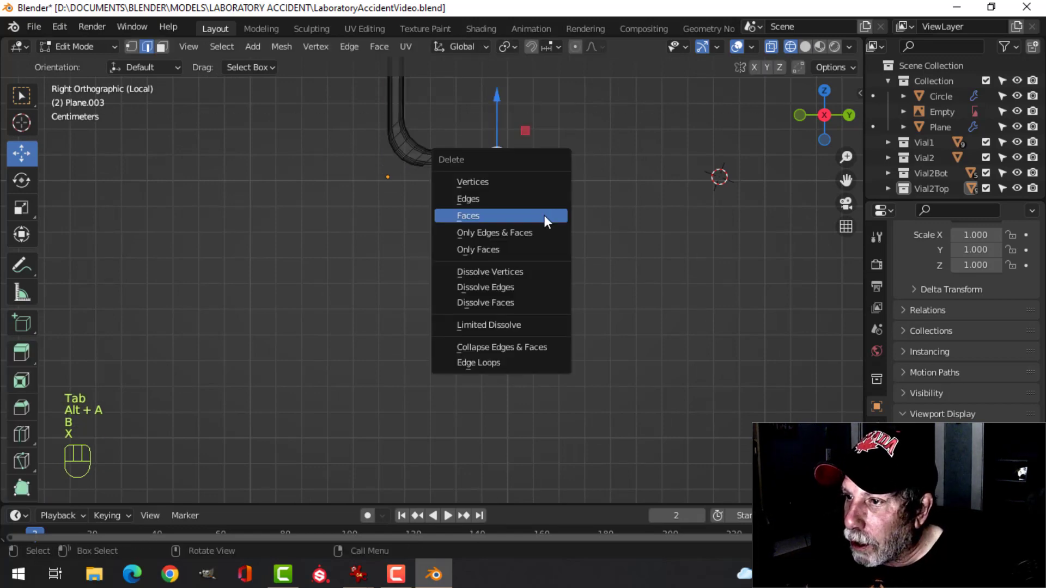
click(544, 214)
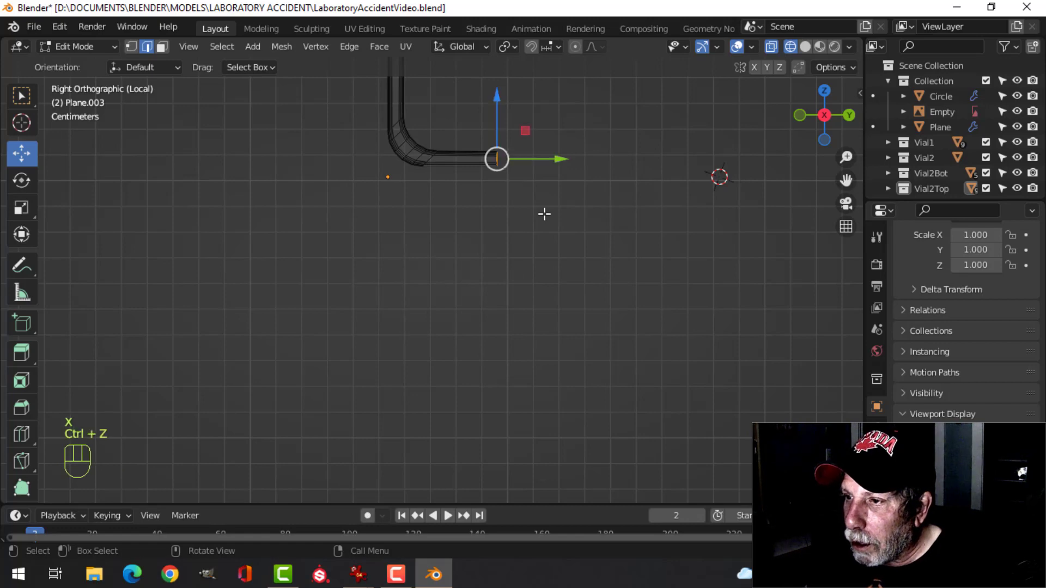
key(x)
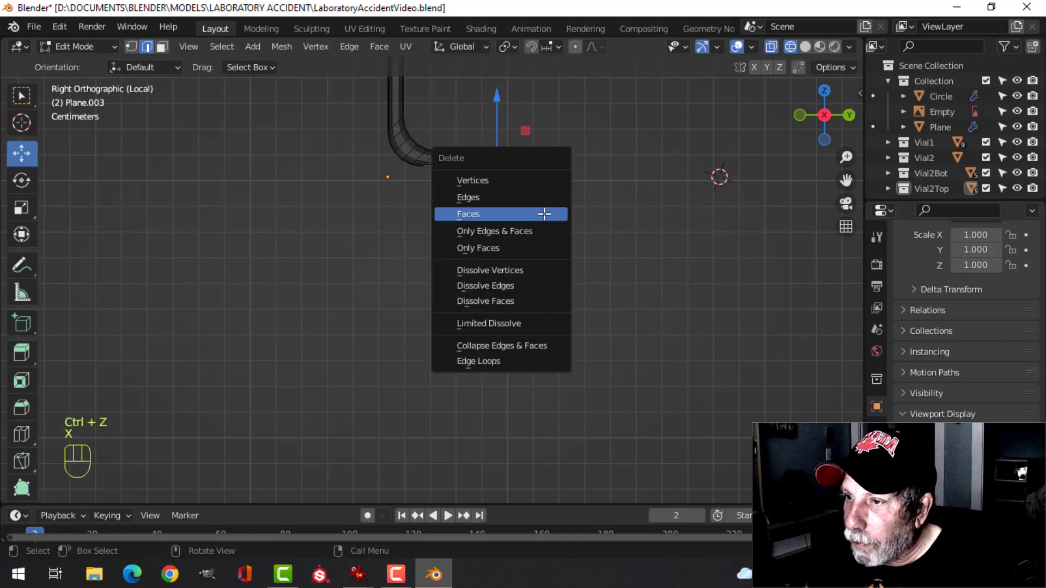
click(544, 214)
key(Tab)
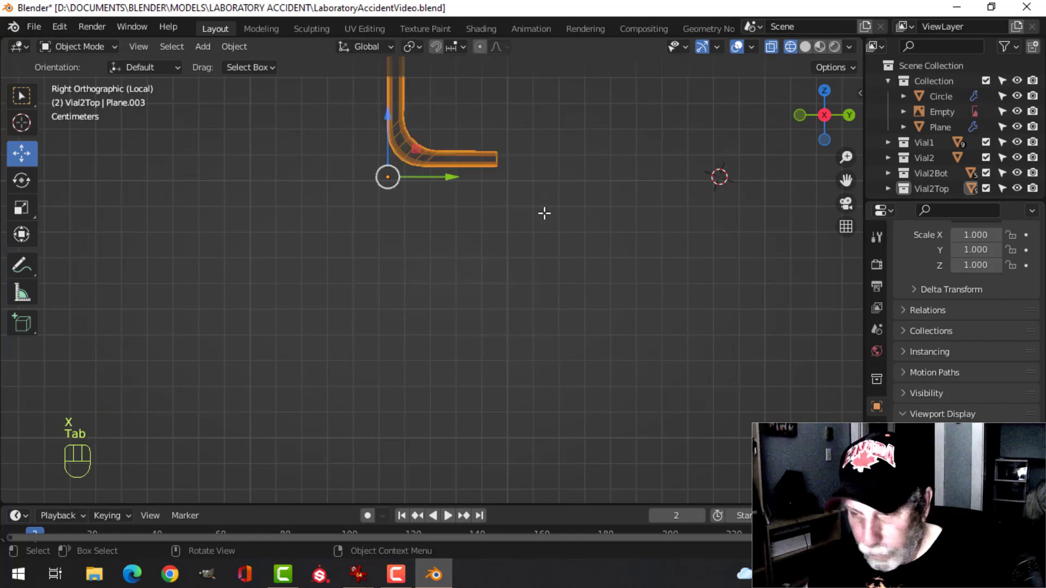
- Shade the clip smooth in solid display and leave the isolated view
key(z)
click(613, 211)
mouse_move(600, 198)
middle_down()
mouse_move(502, 233)
mouse_move(318, 212)
mouse_move(404, 231)
middle_up()
key(alt+a)
key(Tab)
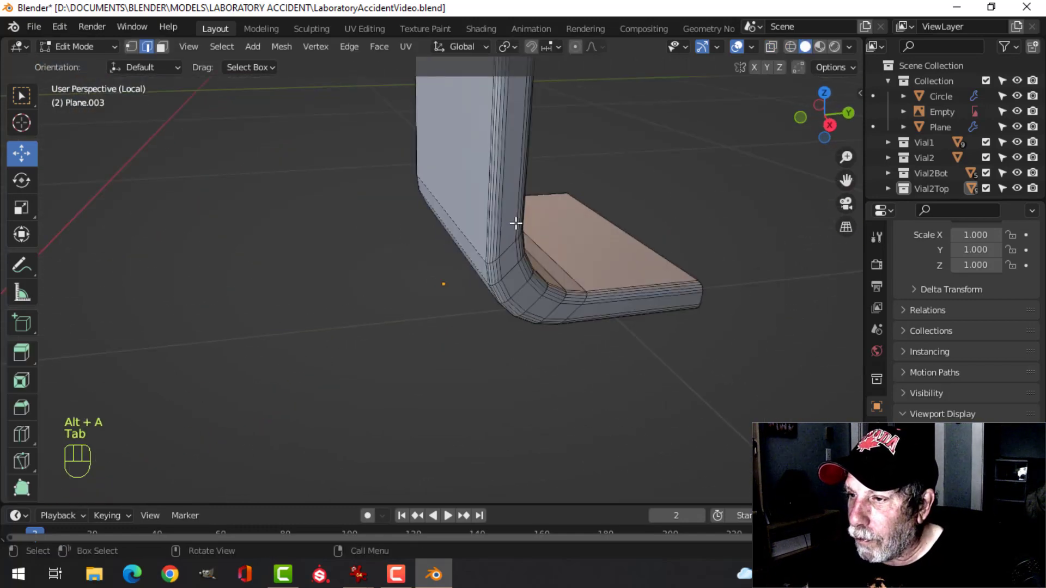
key(Tab)
click(501, 183)
right_click(500, 183)
click(502, 183)
middle_drag(502, 184, 399, 225)
key(alt+a)
key(KP_Divide)
- Move all of the pen's parts into a new collection named Pen
shift+middle_drag(461, 251, 380, 311)
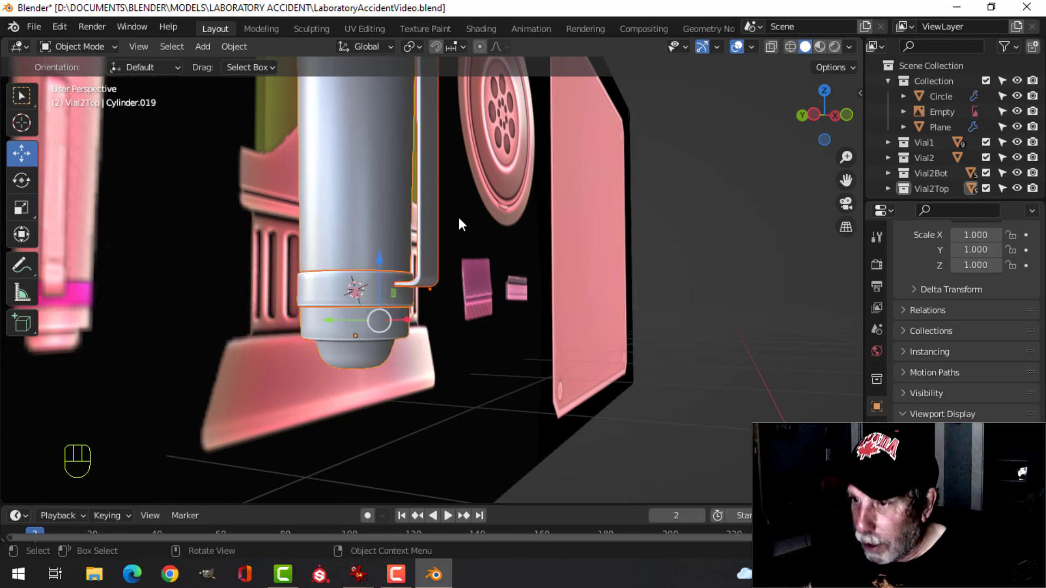
key(m)
click(447, 118)
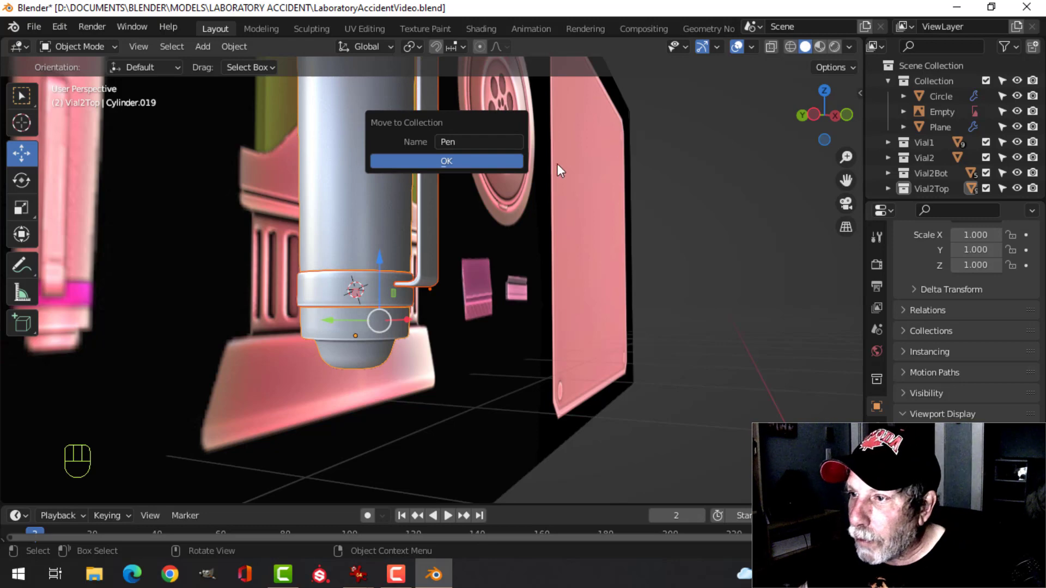
click(505, 161)
- Collapse the collection lists and hide the reference image empty
click(888, 81)
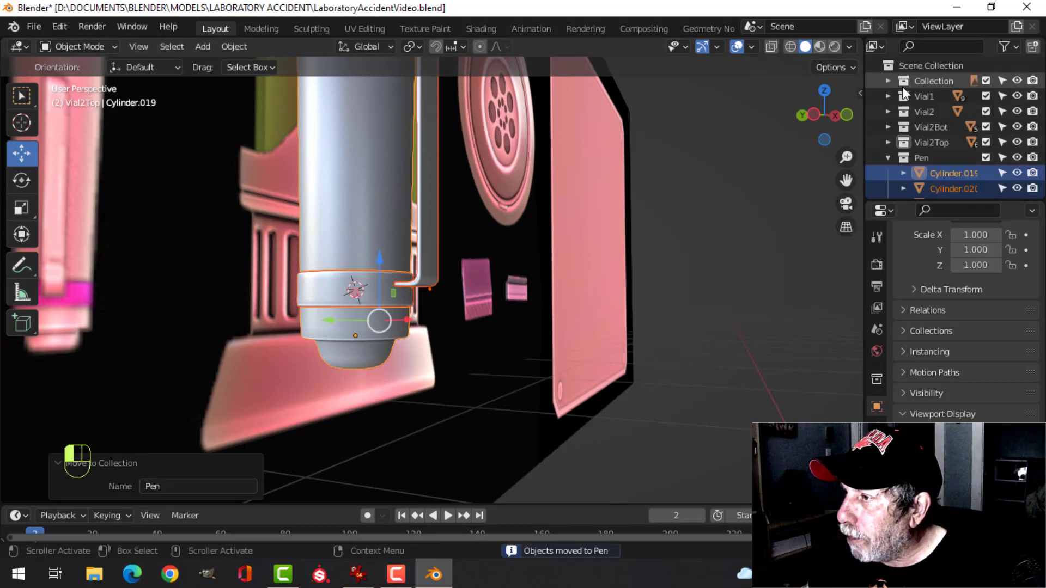
scroll(932, 178, down, 1)
click(888, 138)
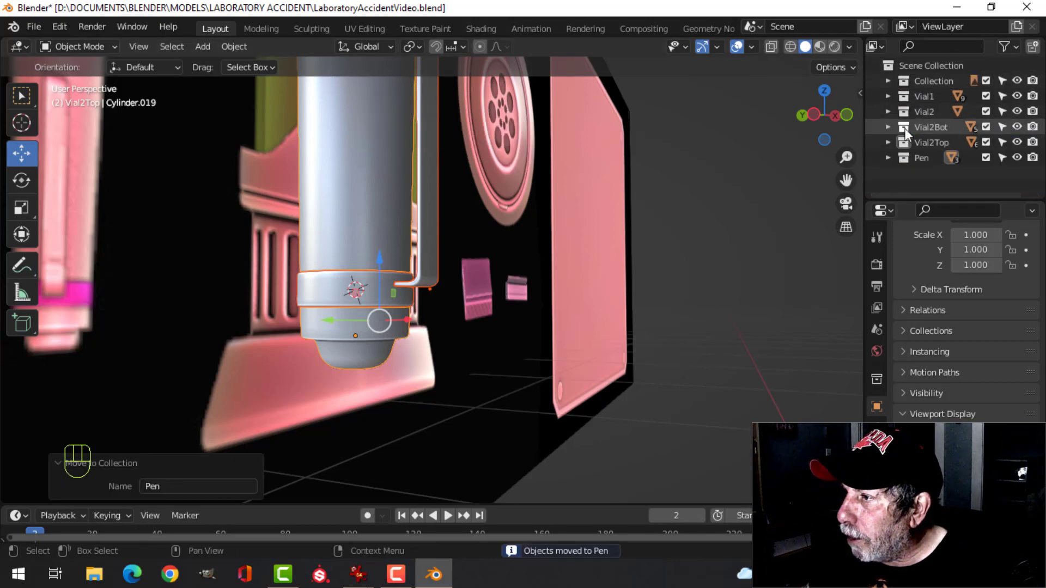
click(888, 80)
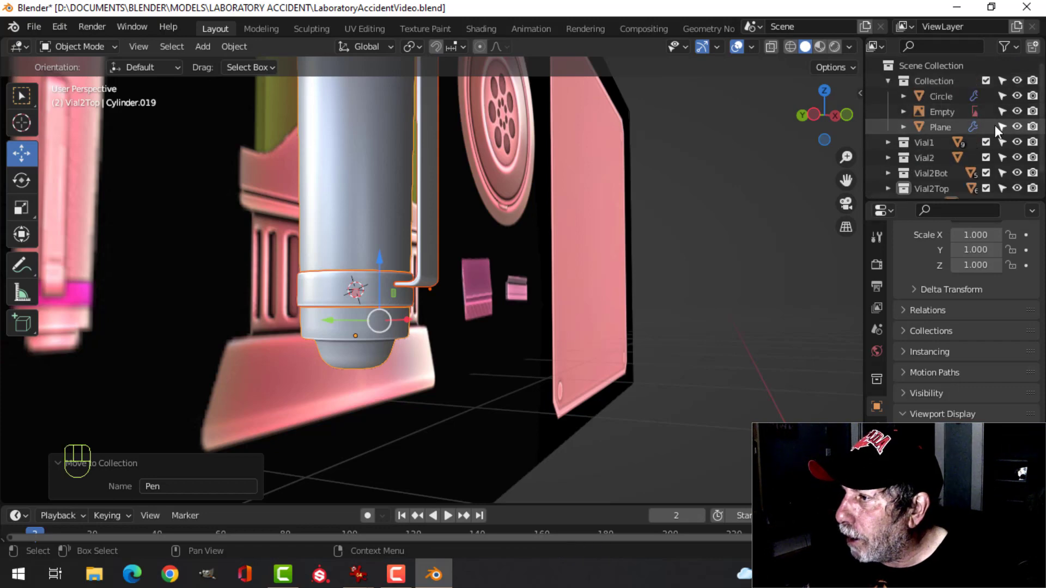
click(1016, 112)
- Move the pen about -2.25 m along X so it stands over the base plate
scroll(589, 286, down, 6)
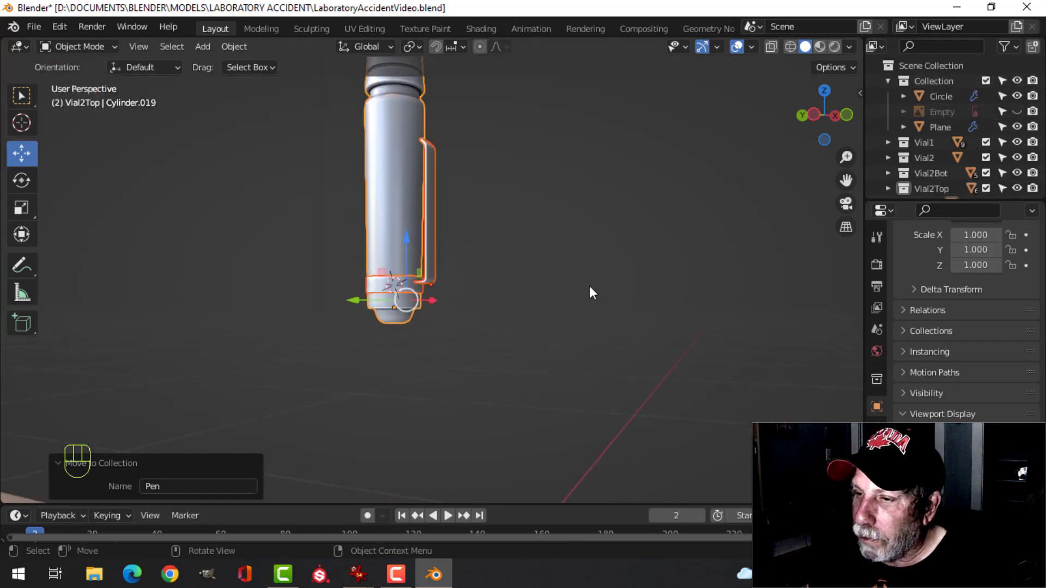
middle_drag(491, 319, 625, 385)
scroll(484, 309, down, 3)
key(KP_1)
scroll(479, 310, down, 5)
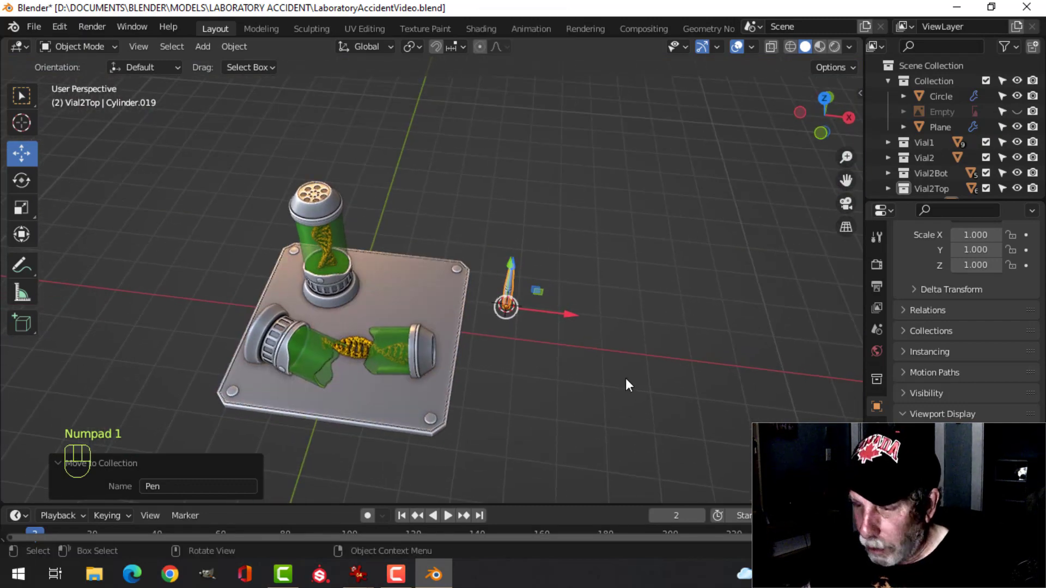
drag(568, 314, 477, 316)
- Rotate the pen -90° about the global X axis so it lies horizontally
middle_drag(512, 333, 412, 304)
scroll(491, 308, up, 4)
middle_drag(499, 302, 519, 290)
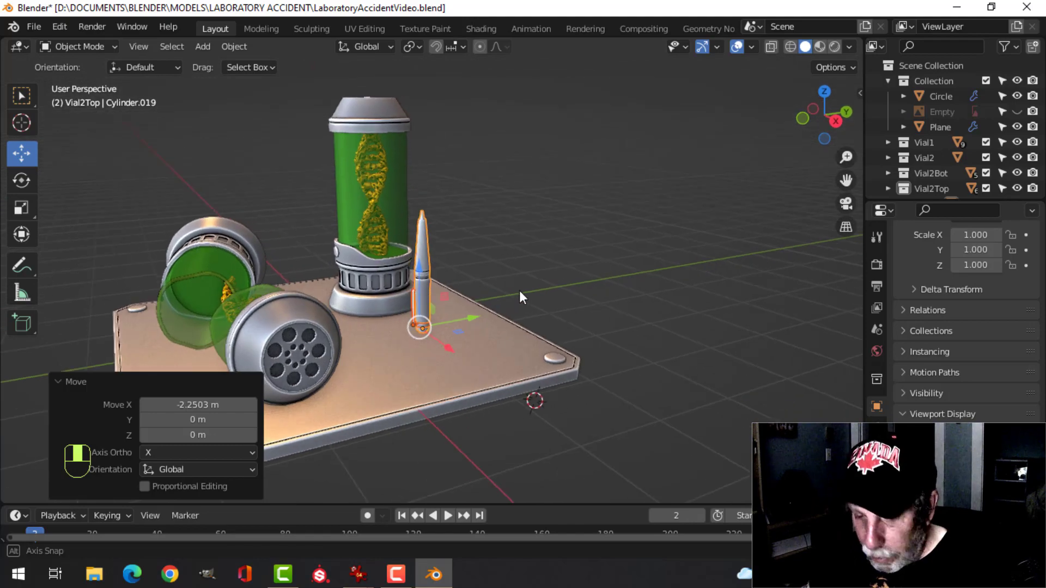
key(r)
key(x)
key(9)
key(0)
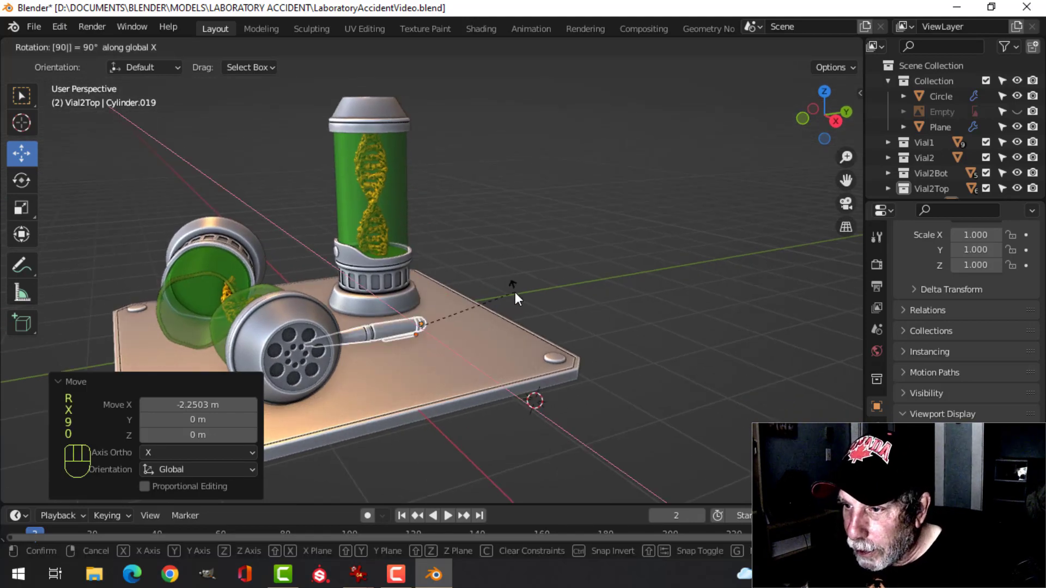
key(minus)
click(515, 292)
middle_drag(514, 292, 401, 354)
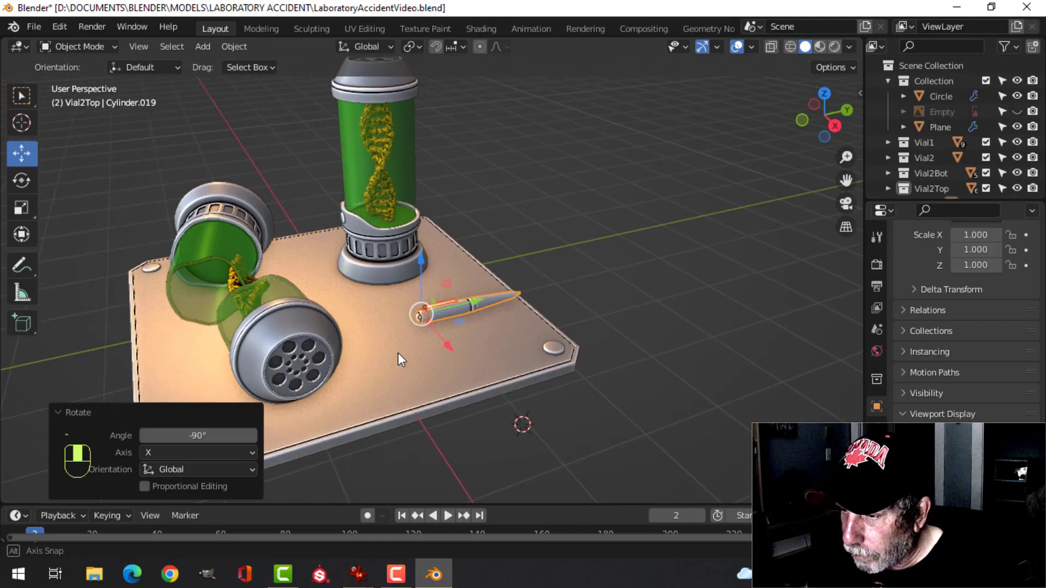
- Move the pen about -0.517 m along Y and turn it about 34.5° around Z
drag(467, 301, 431, 309)
middle_drag(436, 354, 521, 373)
scroll(490, 374, up, 2)
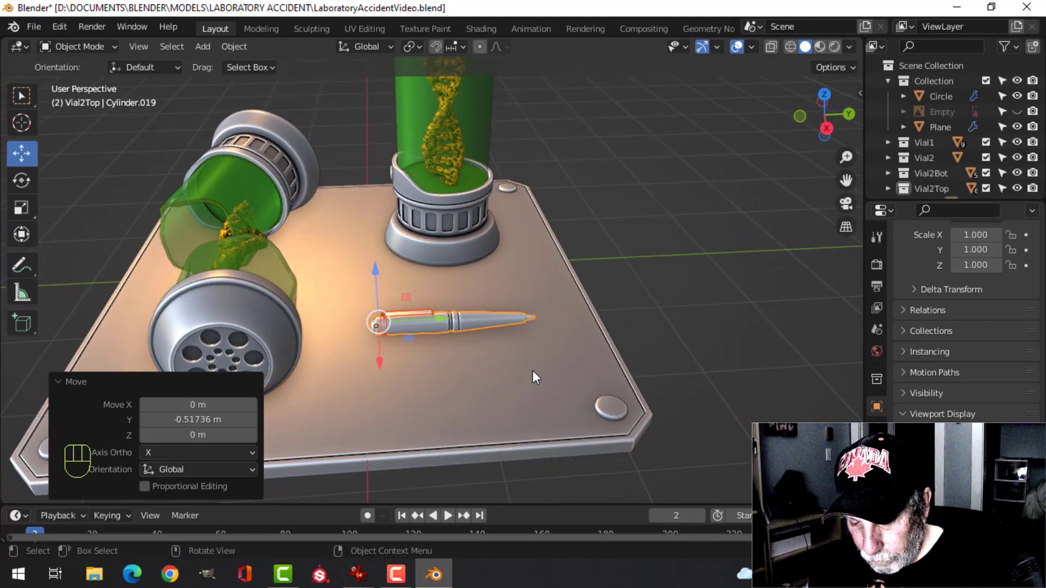
key(r)
key(z)
click(460, 343)
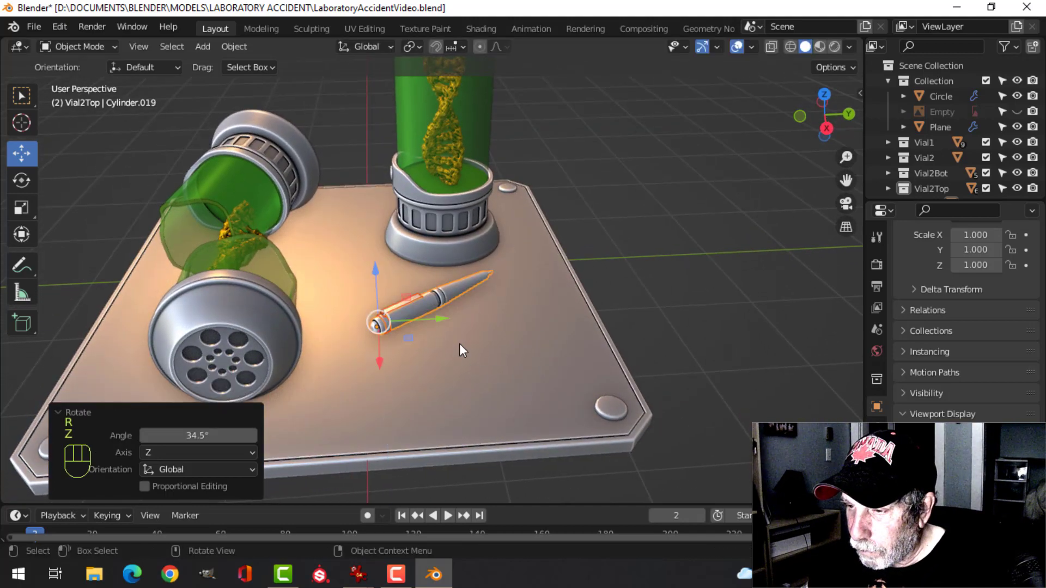
- Lower the pen in the right side view until it rests on the base plate, and deselect it
key(KP_3)
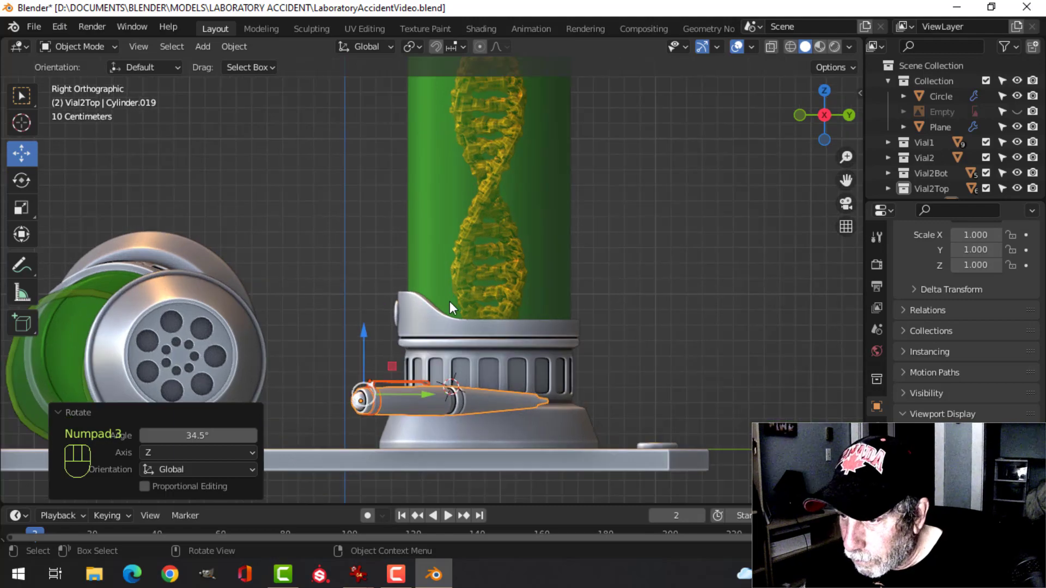
key(g)
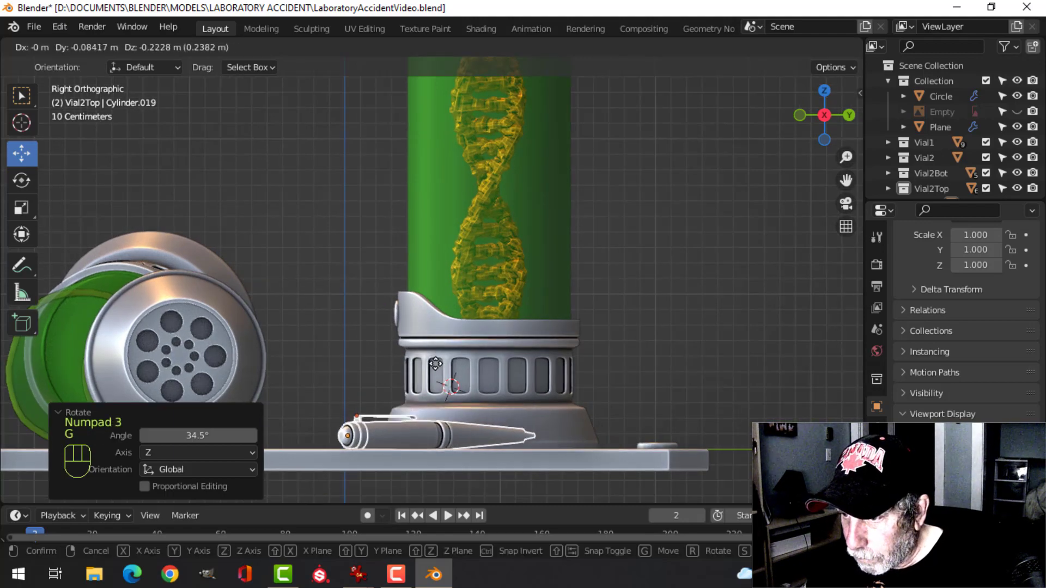
click(433, 368)
key(alt+a)
middle_drag(434, 369, 584, 326)
scroll(572, 321, down, 1)
scroll(606, 305, down, 2)
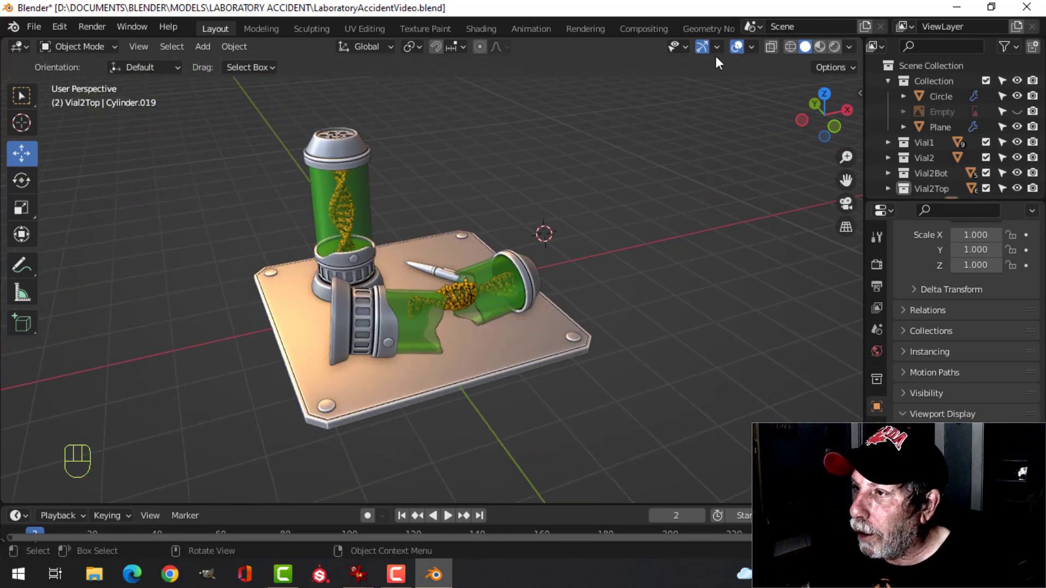
- Hide the viewport overlays and switch the MatCap to the glossy pink sphere
click(736, 47)
scroll(677, 186, up, 3)
middle_drag(677, 186, 586, 254)
scroll(576, 240, down, 1)
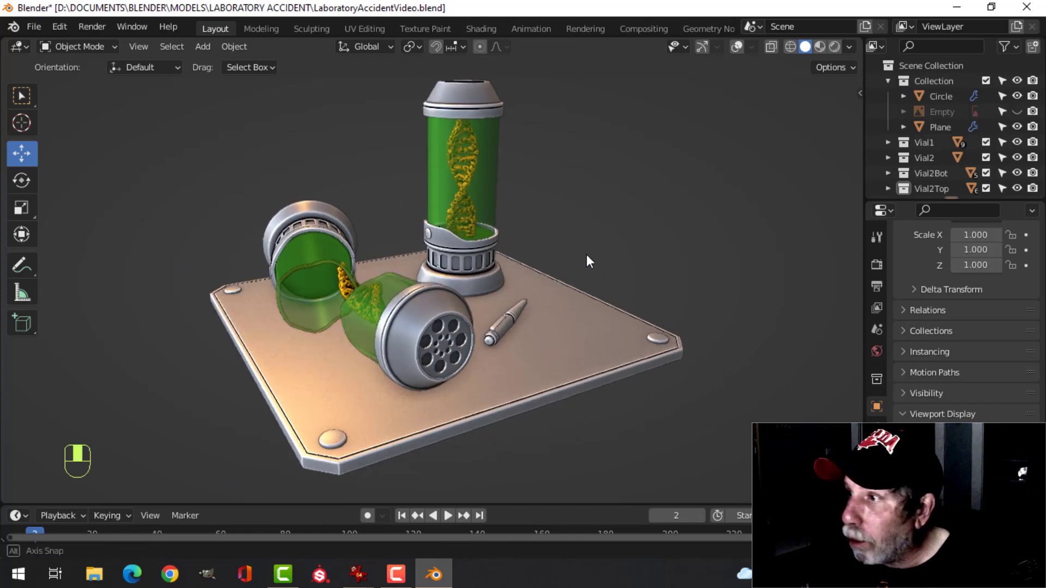
click(848, 47)
click(844, 145)
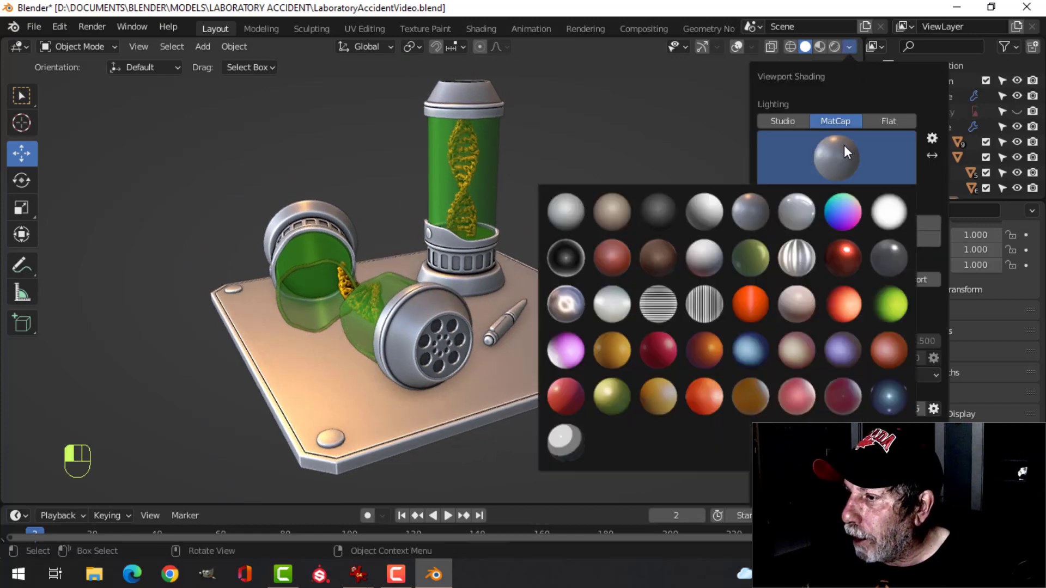
click(797, 397)
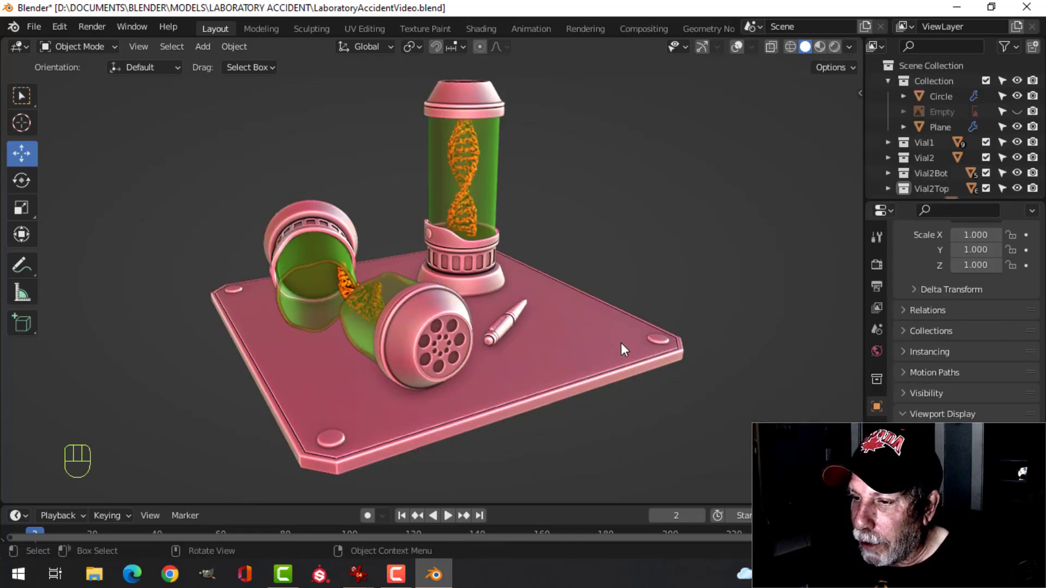
- With overlays shown, move the broken vial's DNA strand about -1.08 m along Y, shift it along X and lower it about 0.451 m
middle_drag(639, 334, 706, 359)
scroll(484, 325, up, 5)
scroll(525, 337, down, 3)
shift+middle_drag(469, 323, 409, 302)
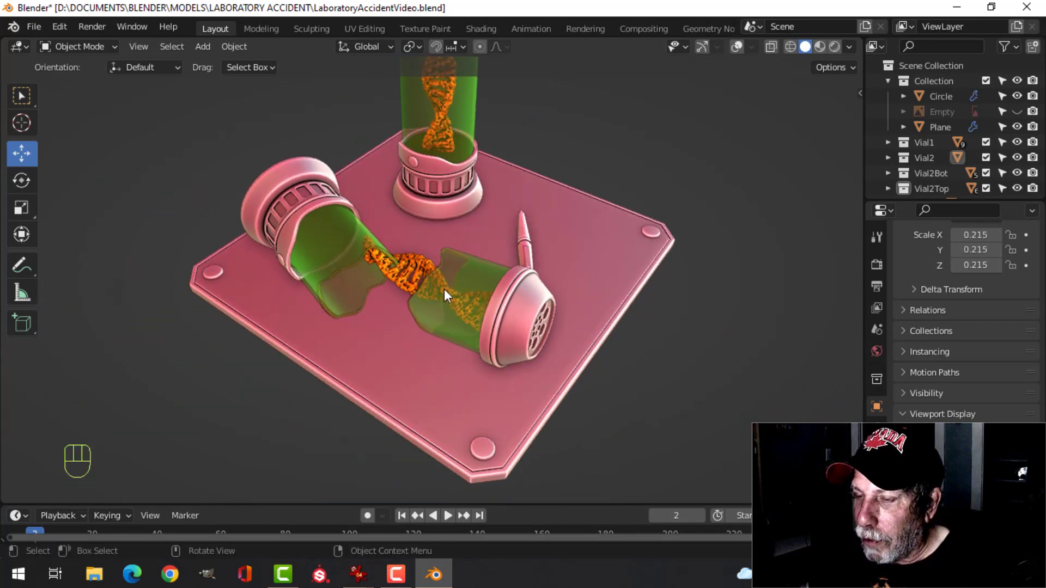
click(736, 47)
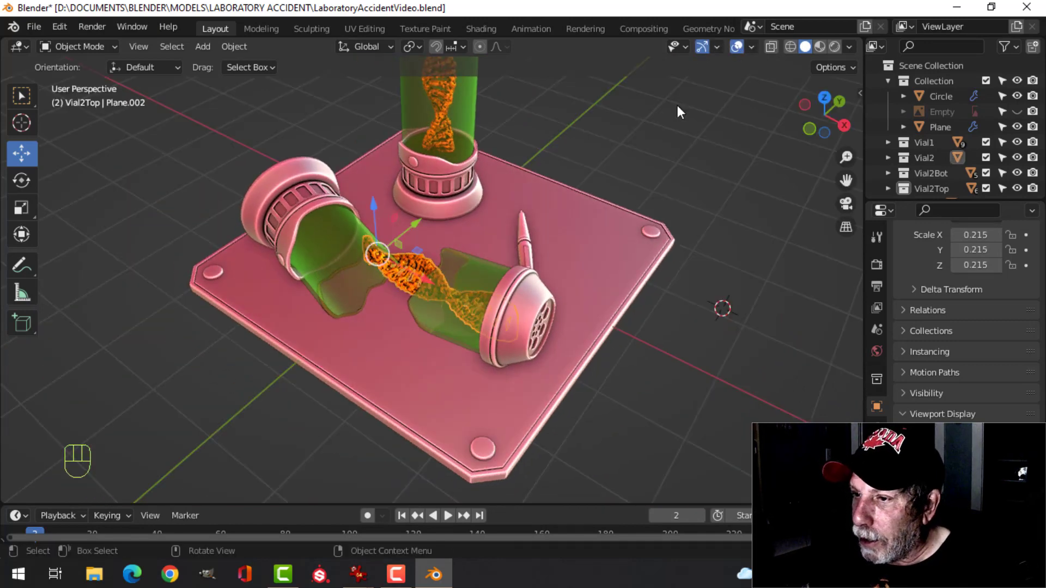
drag(402, 234, 342, 275)
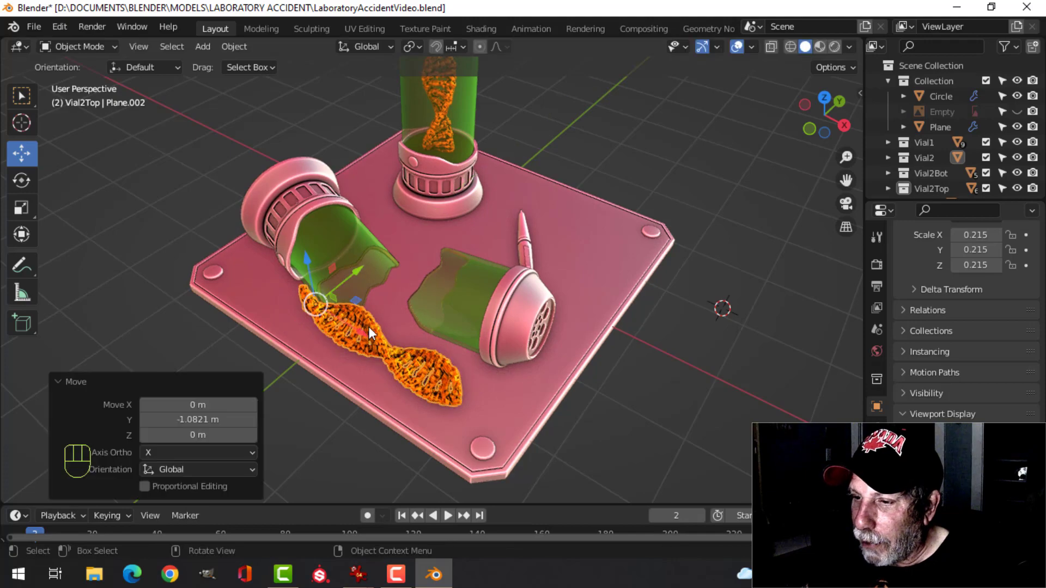
middle_drag(368, 327, 431, 332)
drag(437, 330, 467, 334)
middle_drag(467, 333, 478, 299)
drag(483, 180, 492, 224)
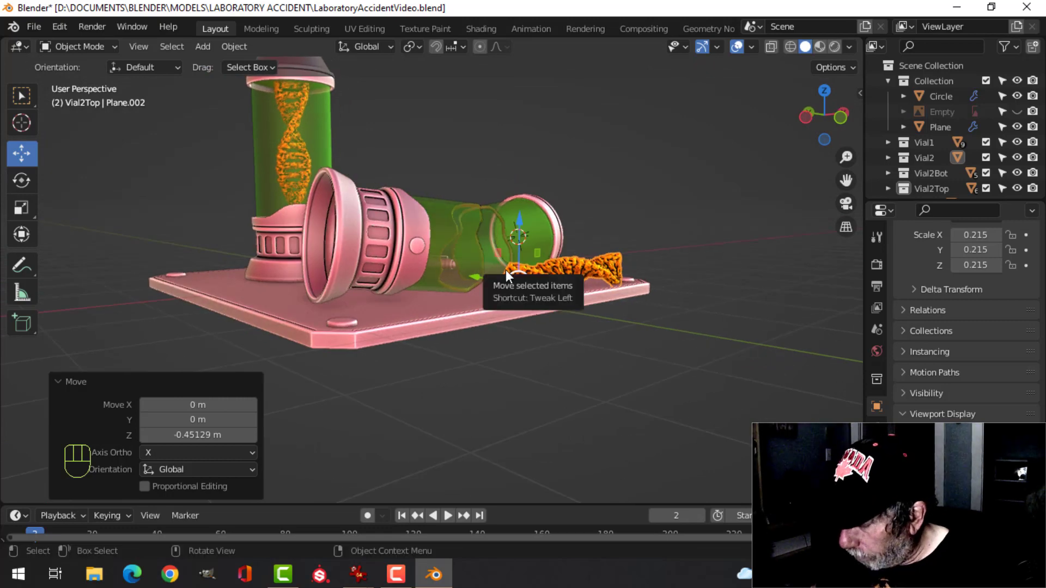
- Raise the DNA strand about 0.059 m beside the broken vial and roll it about 54° in the right side view
key(KP_3)
scroll(397, 277, up, 3)
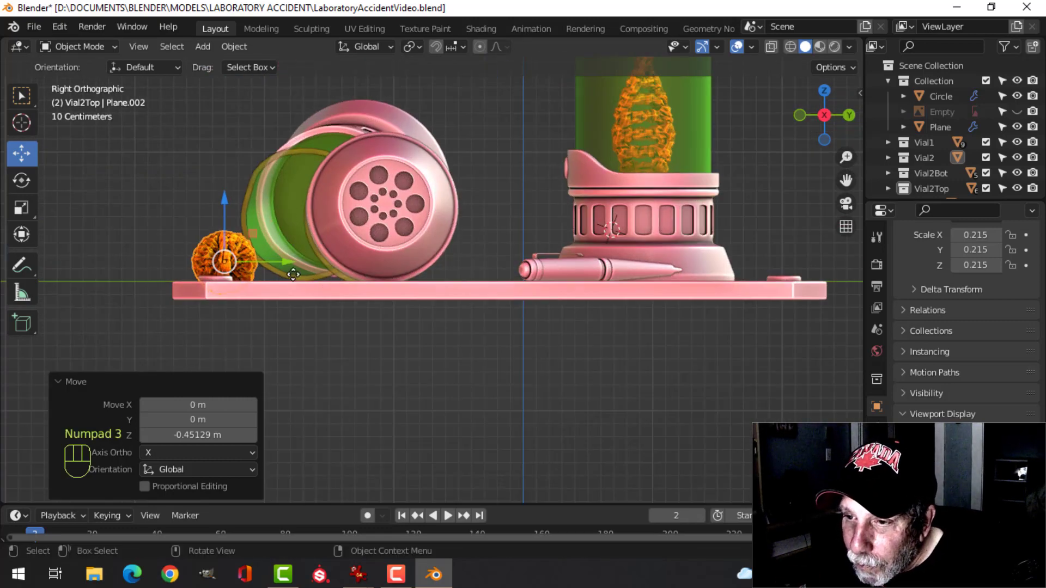
key(g)
click(296, 264)
key(r)
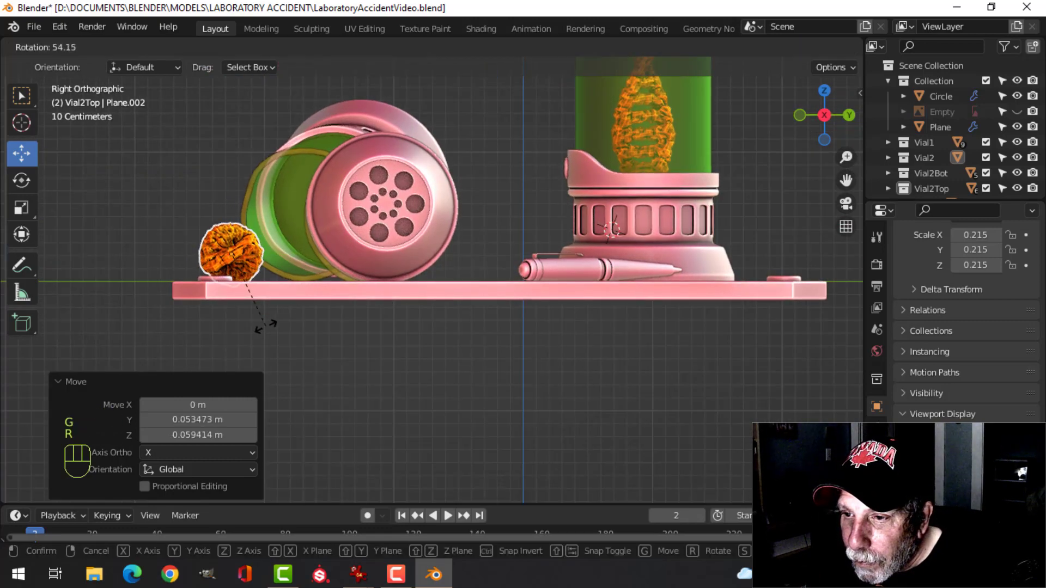
click(267, 323)
key(alt+a)
middle_drag(267, 322, 430, 322)
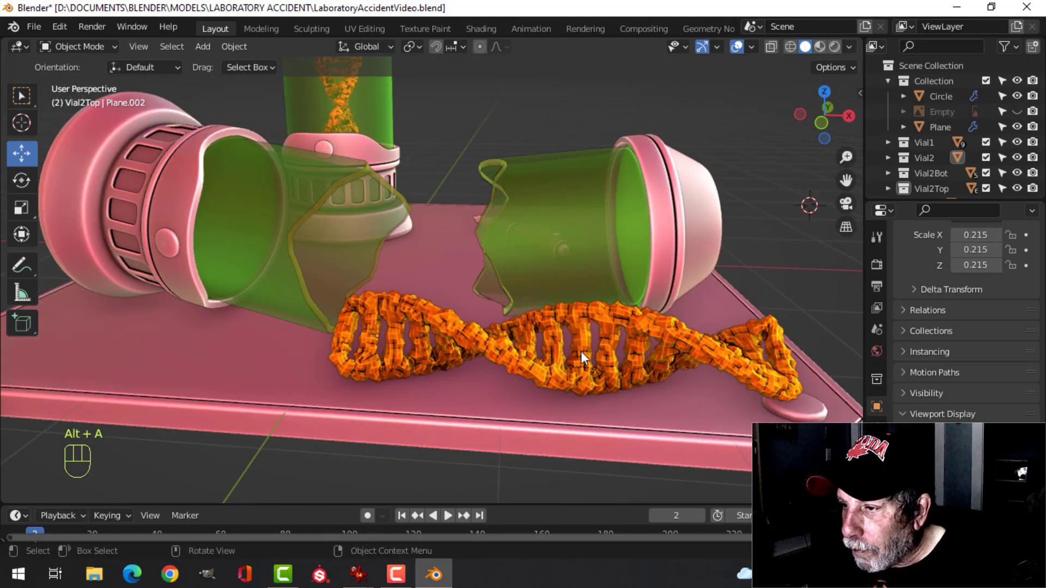
- Delete the DNA strand lying in front of the broken vial
scroll(583, 352, down, 4)
key(x)
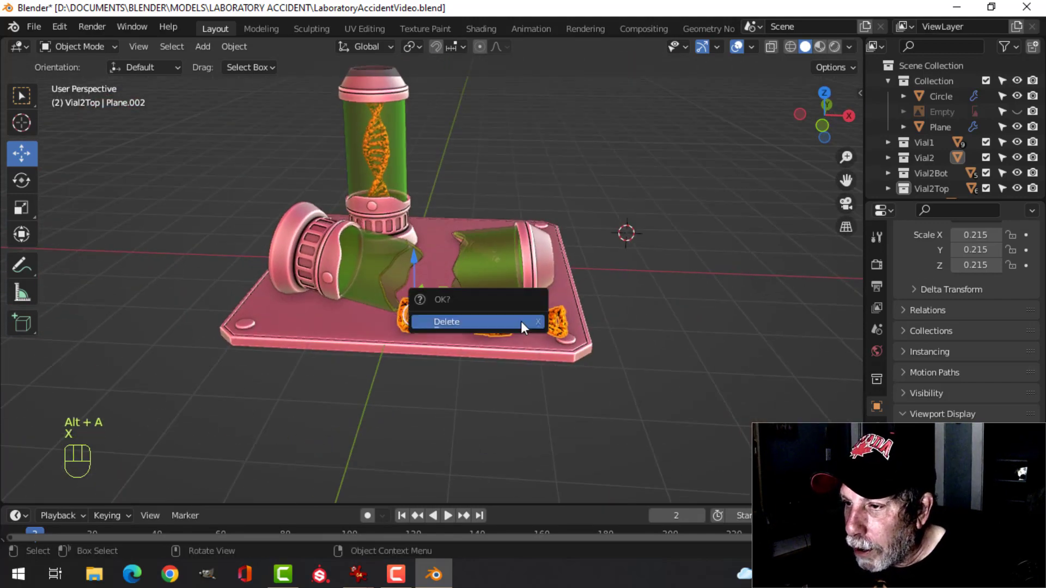
click(521, 321)
middle_drag(536, 322, 523, 348)
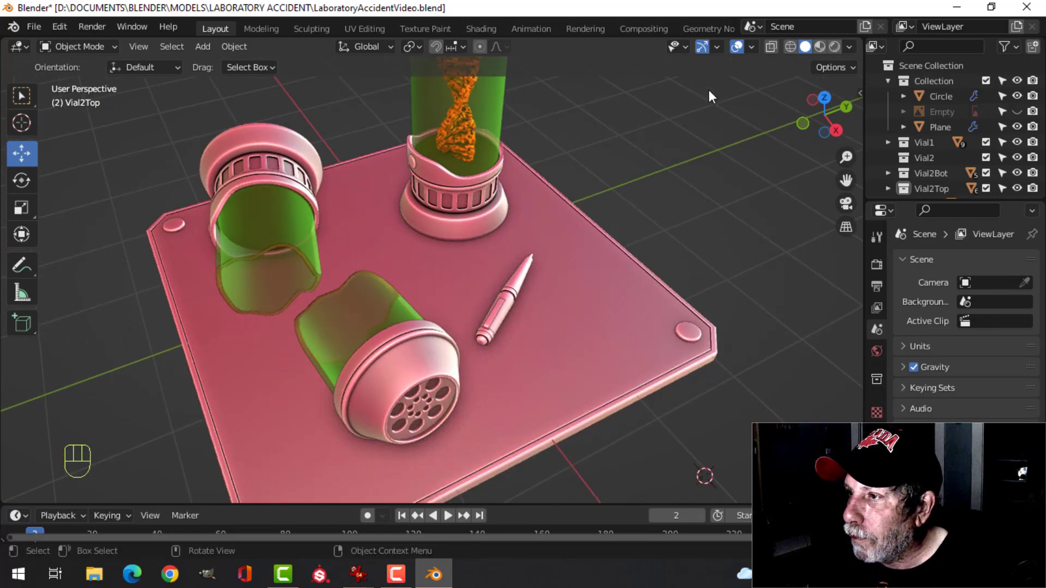
- Hide the viewport overlays and enable Shadow in the viewport shading options
click(736, 48)
scroll(633, 239, down, 3)
middle_drag(633, 238, 625, 212)
click(849, 47)
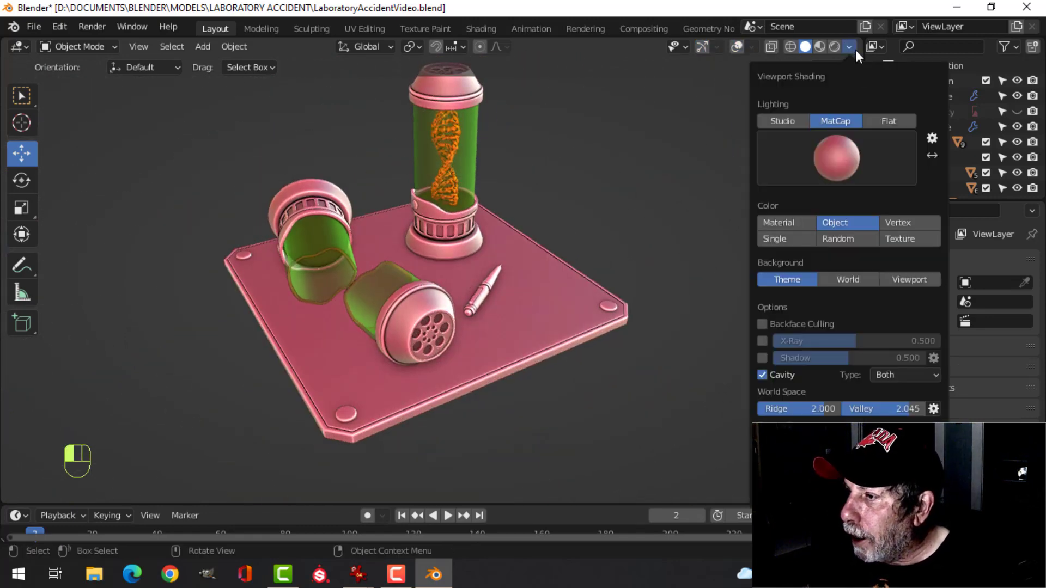
click(762, 358)
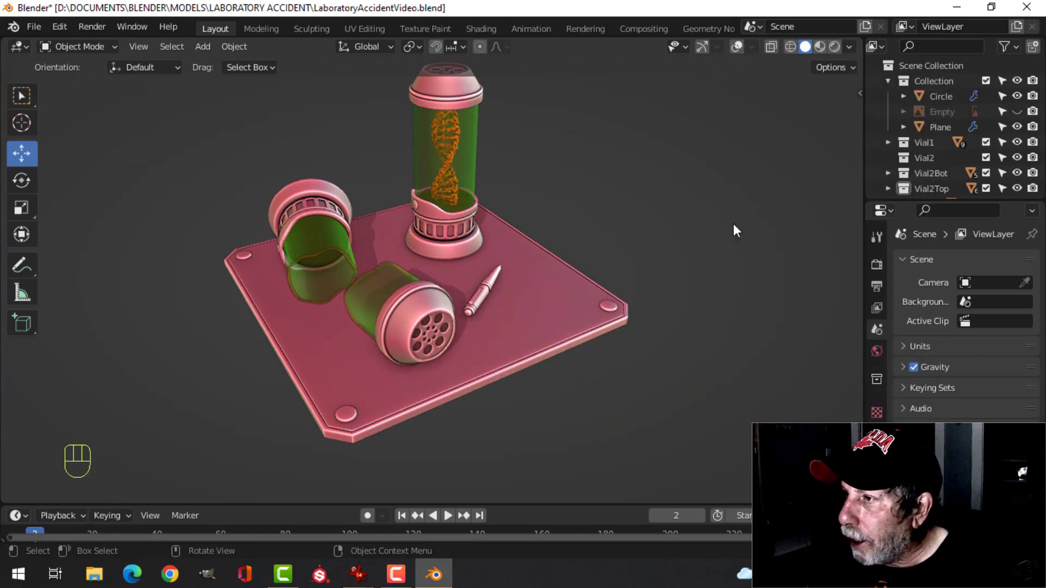
- Set the viewport shading background to a custom Viewport colour of black
click(850, 48)
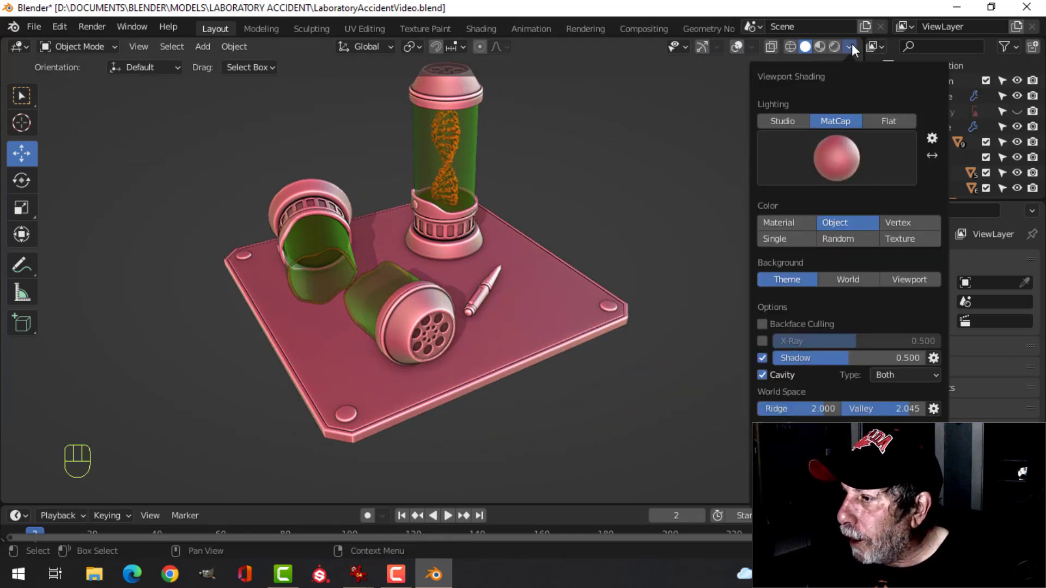
click(907, 279)
click(865, 297)
drag(928, 175, 858, 231)
- Maximize the 3D viewport and examine the vials, pen and base plate from several angles
middle_drag(560, 305, 745, 283)
middle_drag(661, 280, 553, 323)
key(ctrl+space)
scroll(610, 324, up, 2)
shift+middle_drag(708, 332, 594, 309)
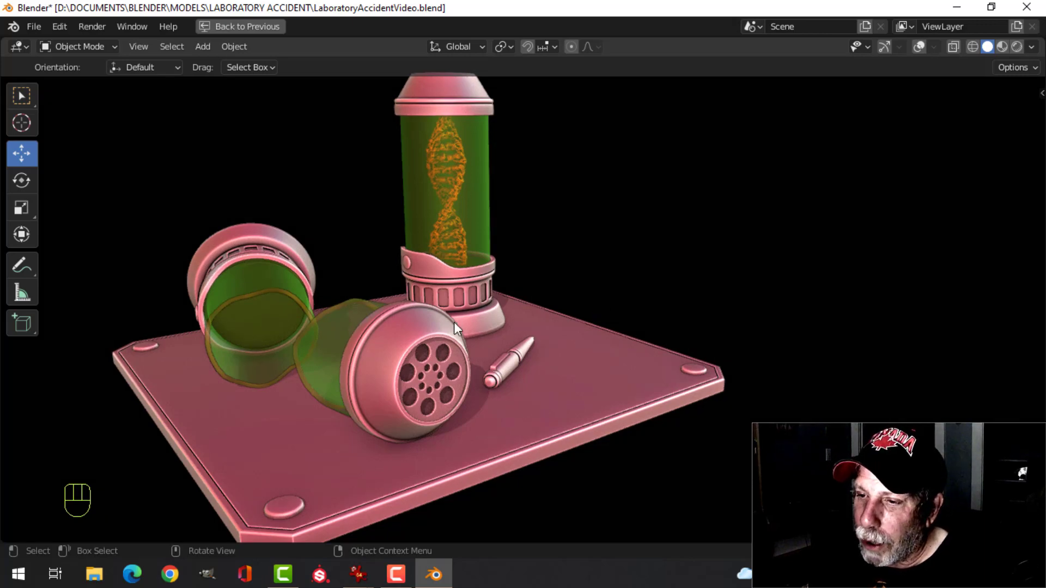
middle_drag(454, 322, 545, 328)
scroll(565, 307, down, 2)
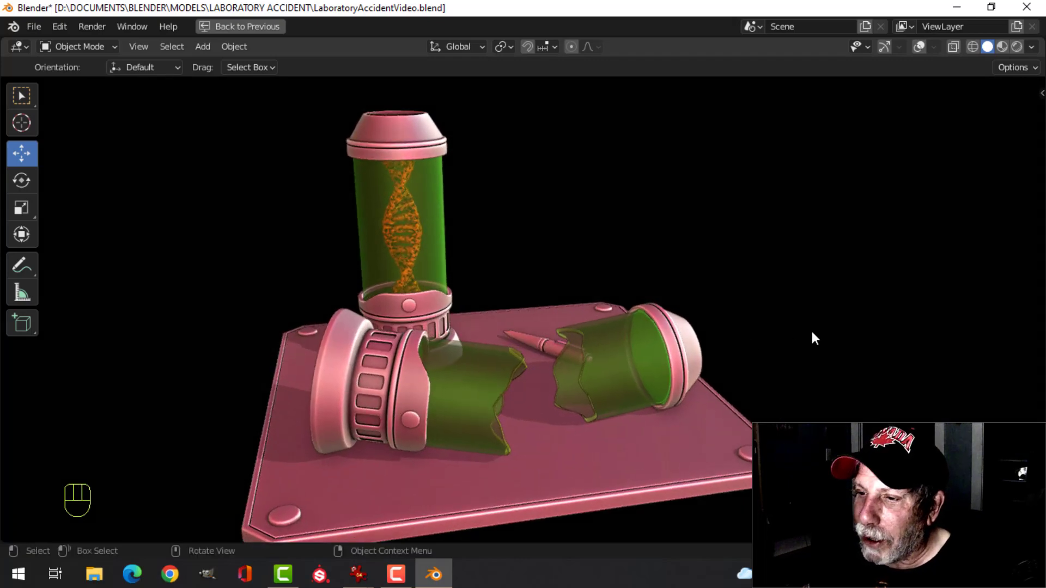